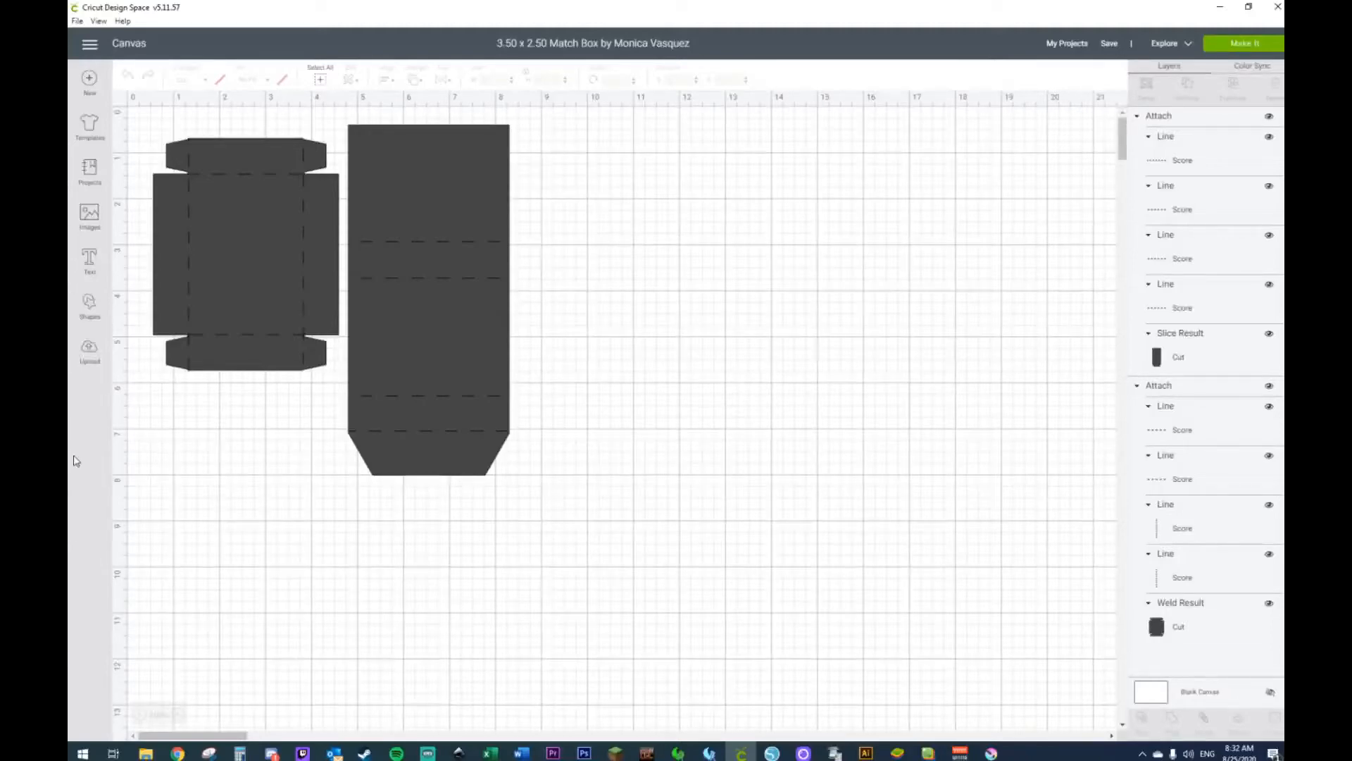
Step: Change the material color of the tall Slice Result box piece to white
{"action": "left_click", "coordinate": [273, 243]}
{"action": "left_click", "coordinate": [407, 206], "text": "shift"}
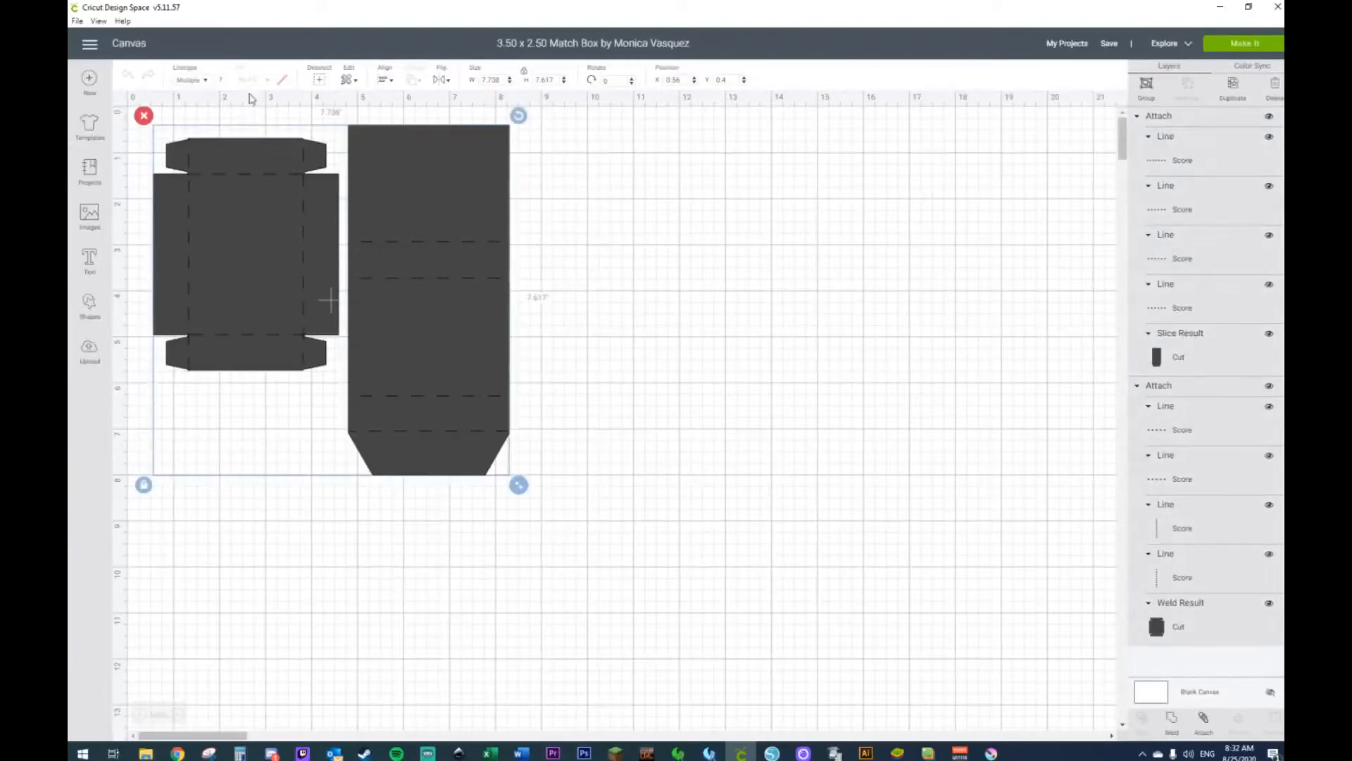
{"action": "left_click", "coordinate": [207, 81]}
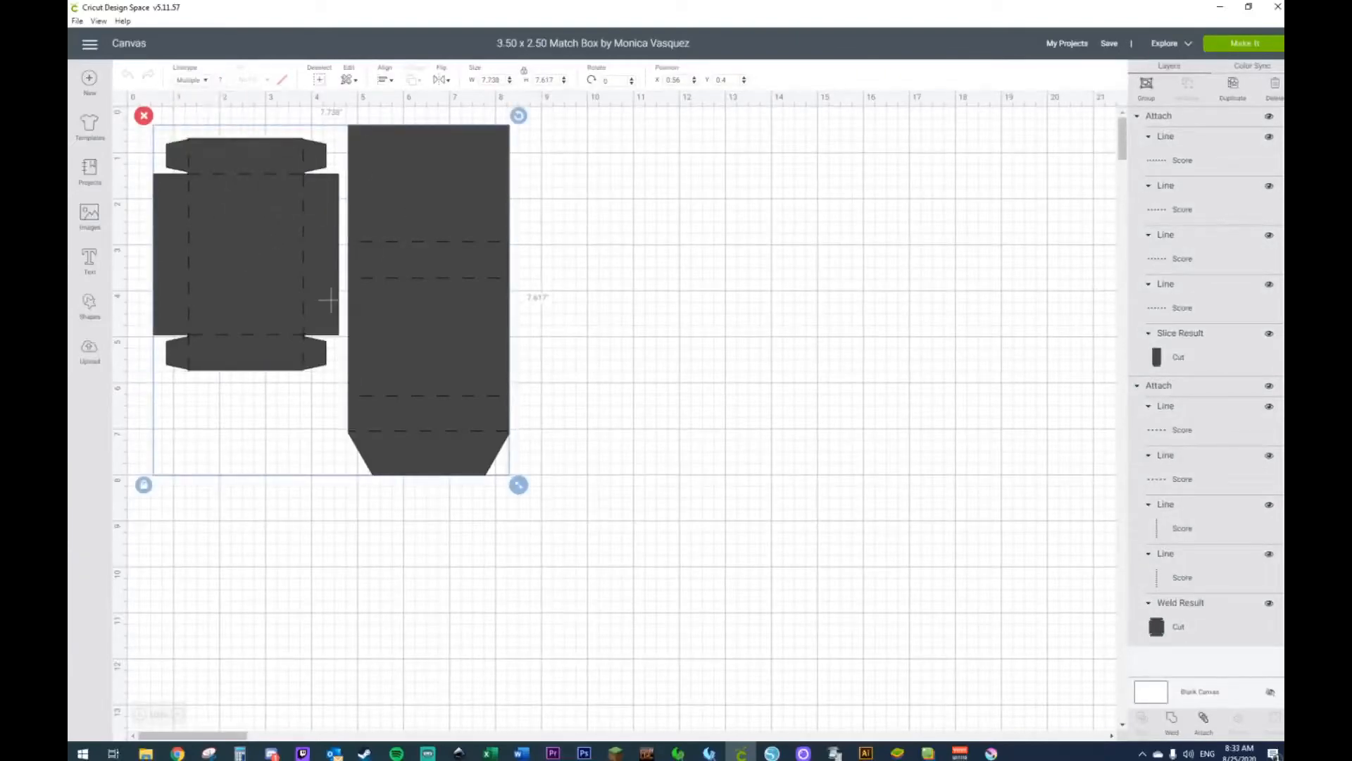
{"action": "left_click", "coordinate": [1186, 351]}
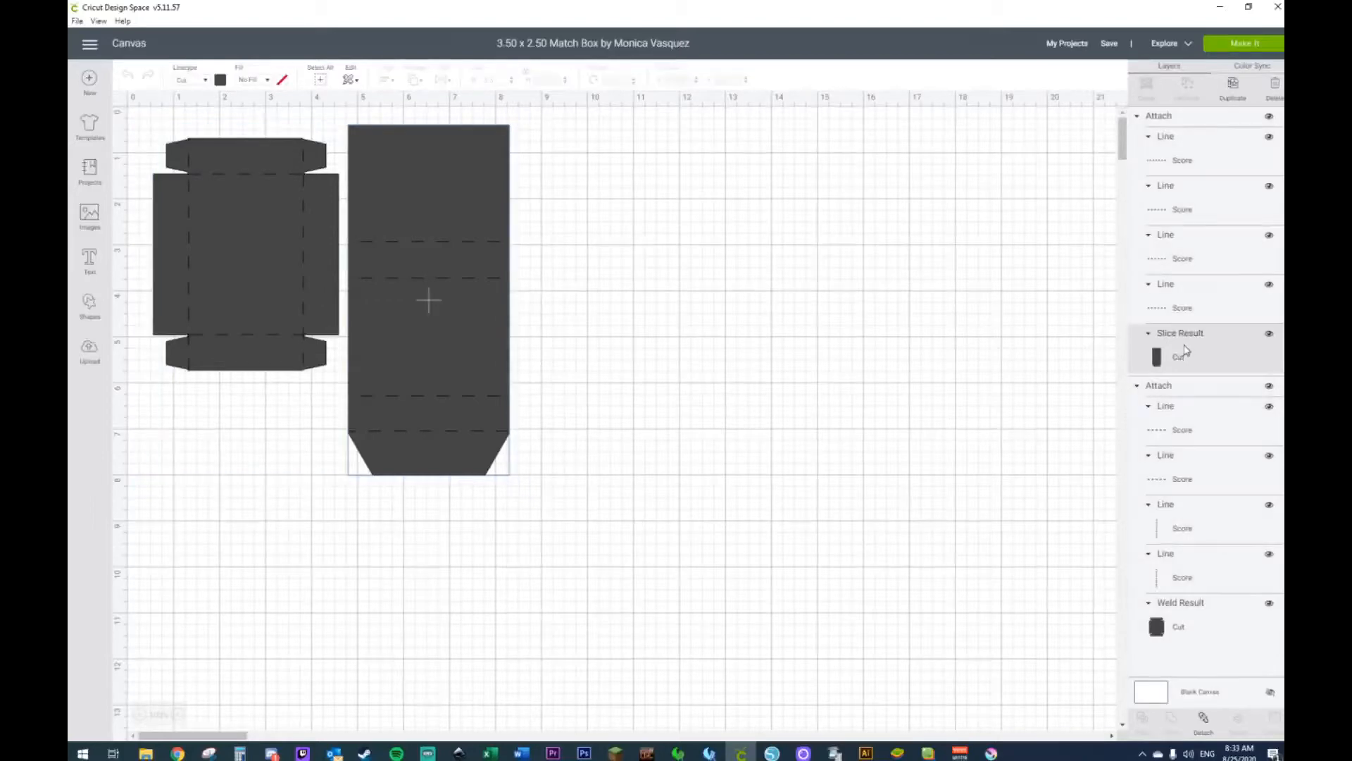
{"action": "left_click", "coordinate": [221, 81]}
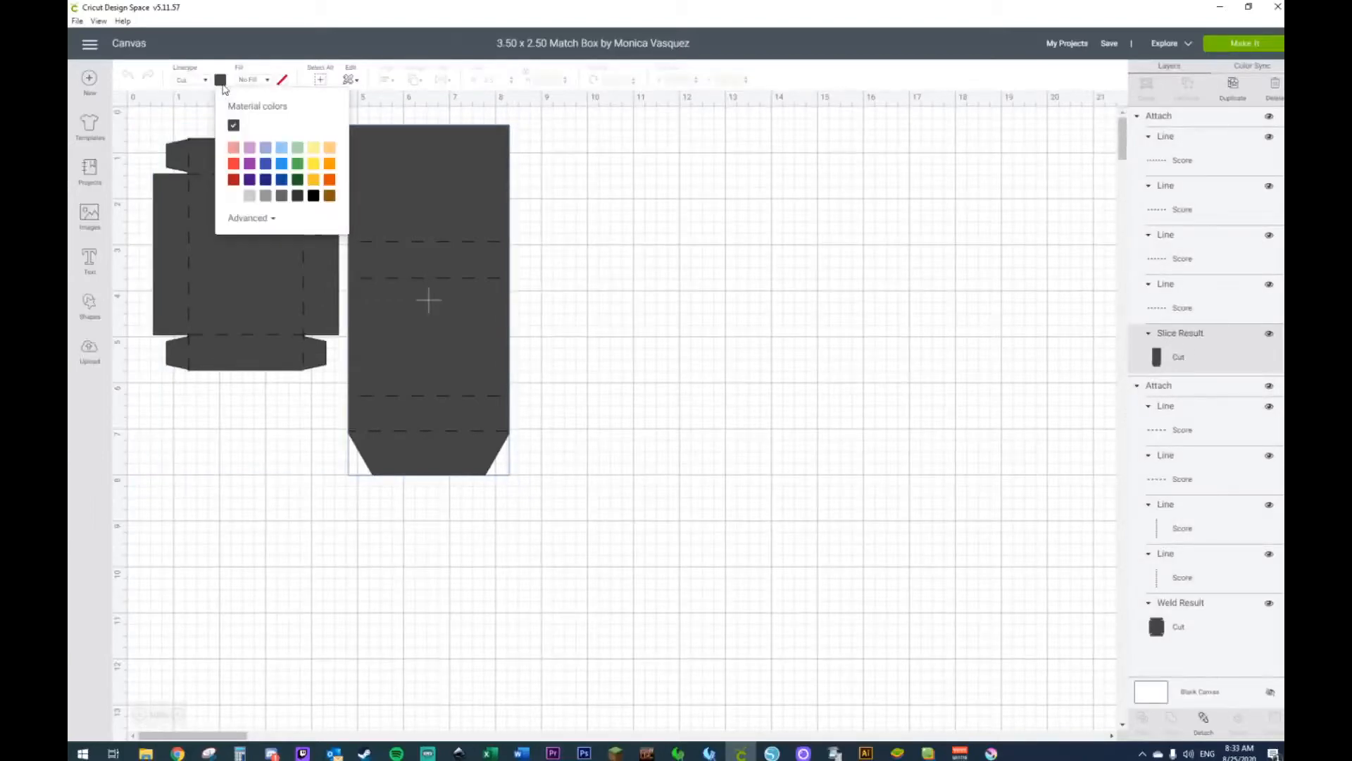
{"action": "left_click", "coordinate": [237, 198]}
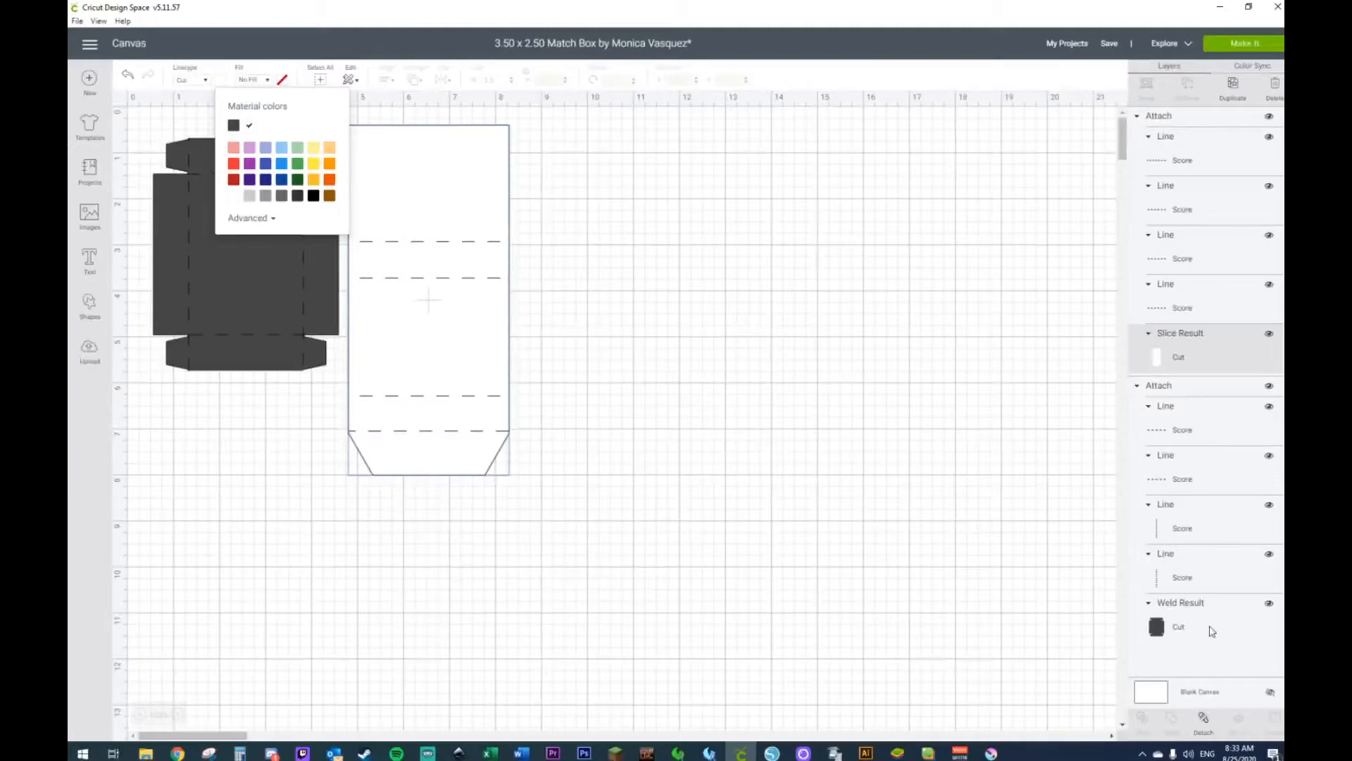
Step: Change the material color of the Weld Result tray piece to white
{"action": "left_click", "coordinate": [1189, 610]}
{"action": "left_click", "coordinate": [221, 82]}
{"action": "left_click", "coordinate": [254, 133]}
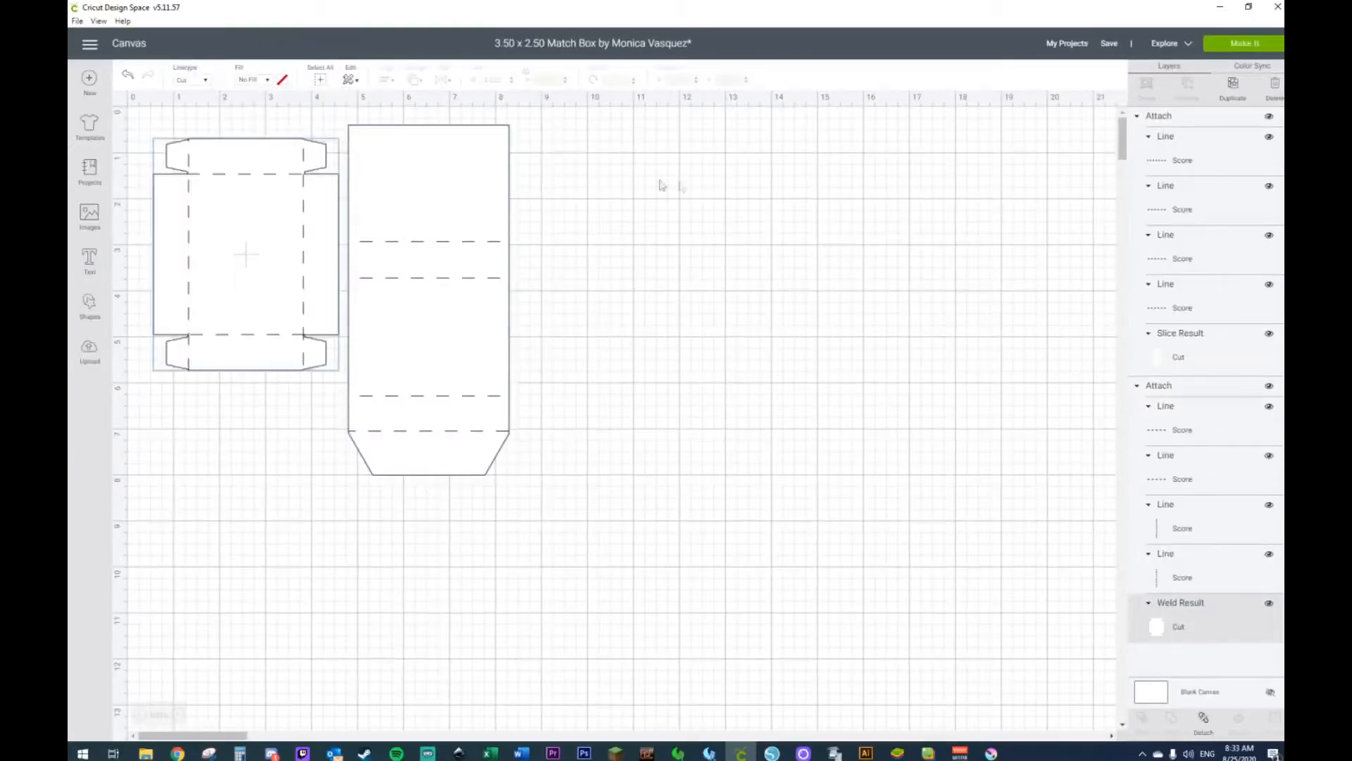
{"action": "left_click", "coordinate": [672, 187]}
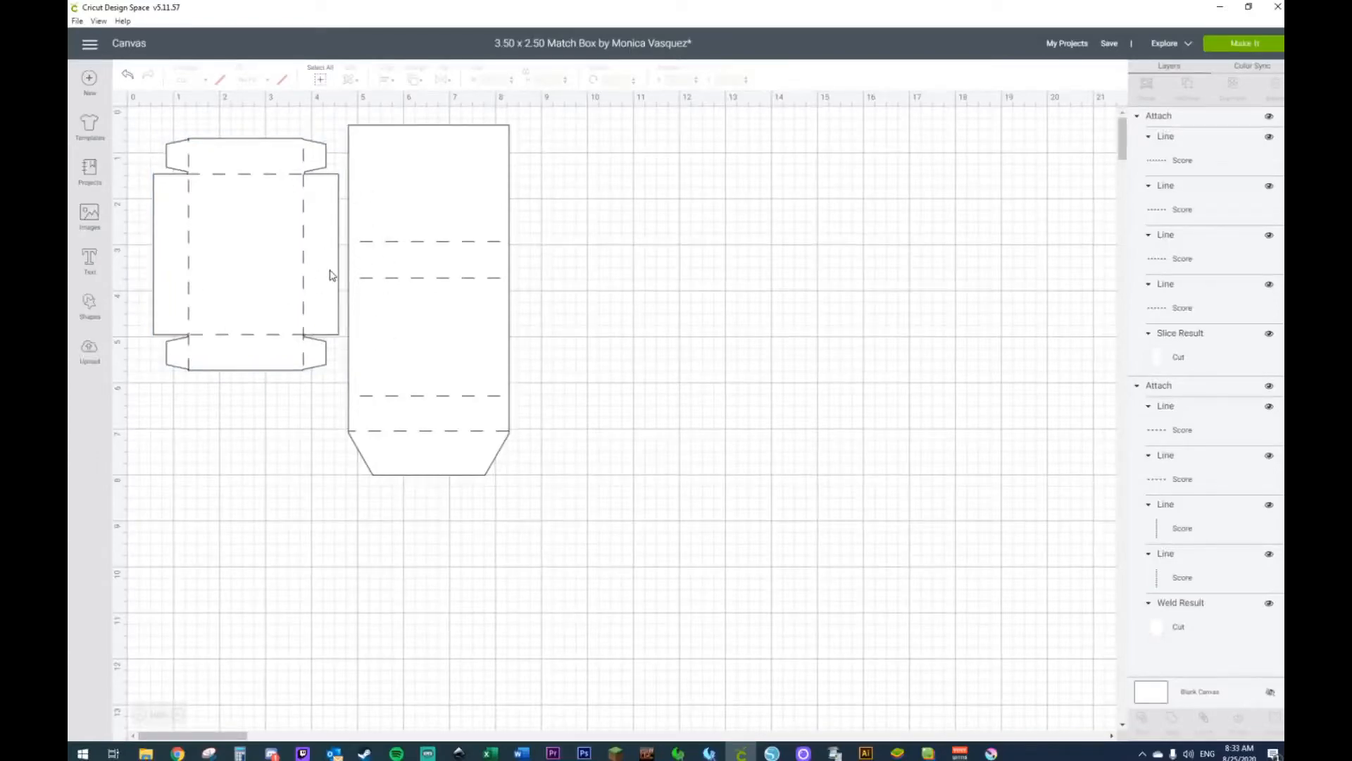
Step: Add a square and move it to the empty canvas area beside the two box pieces
{"action": "left_click", "coordinate": [94, 299]}
{"action": "left_click", "coordinate": [142, 218]}
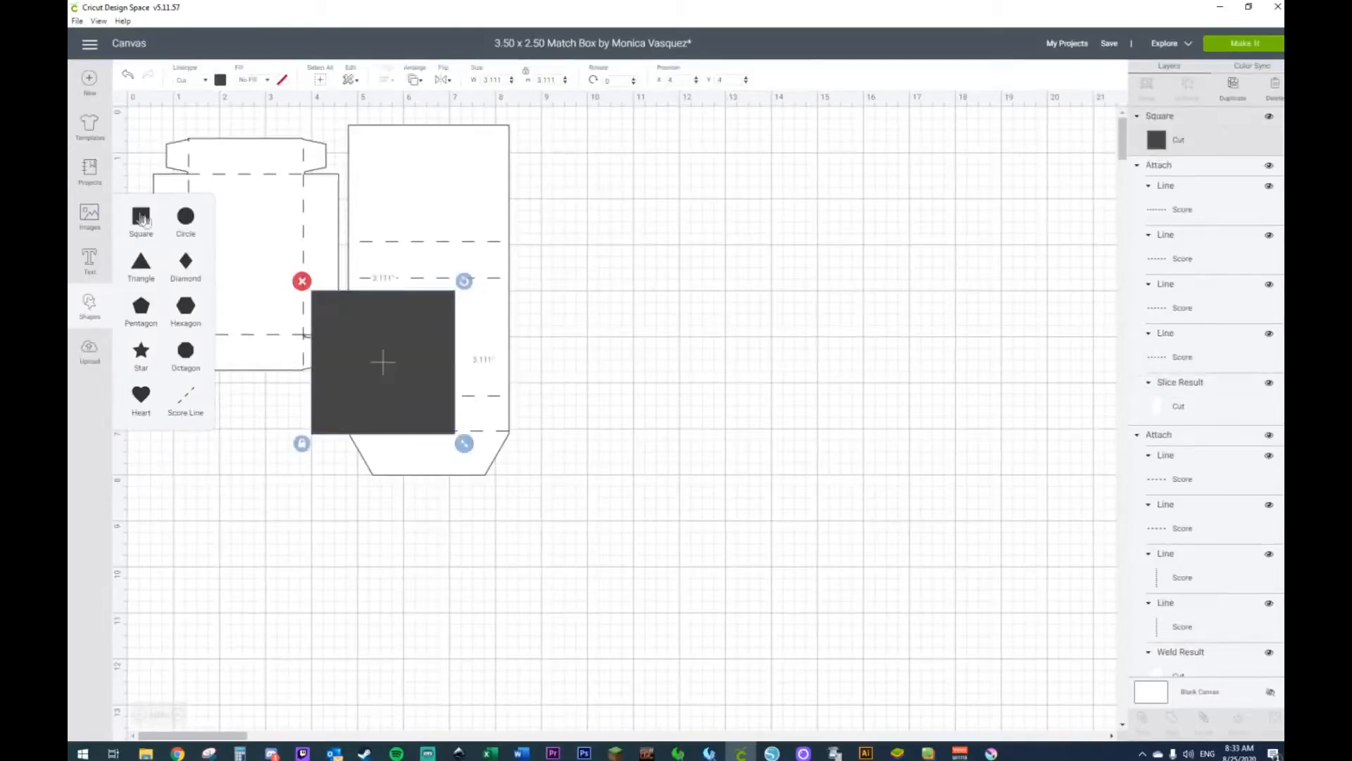
{"action": "left_click_drag", "start_coordinate": [413, 352], "coordinate": [778, 247]}
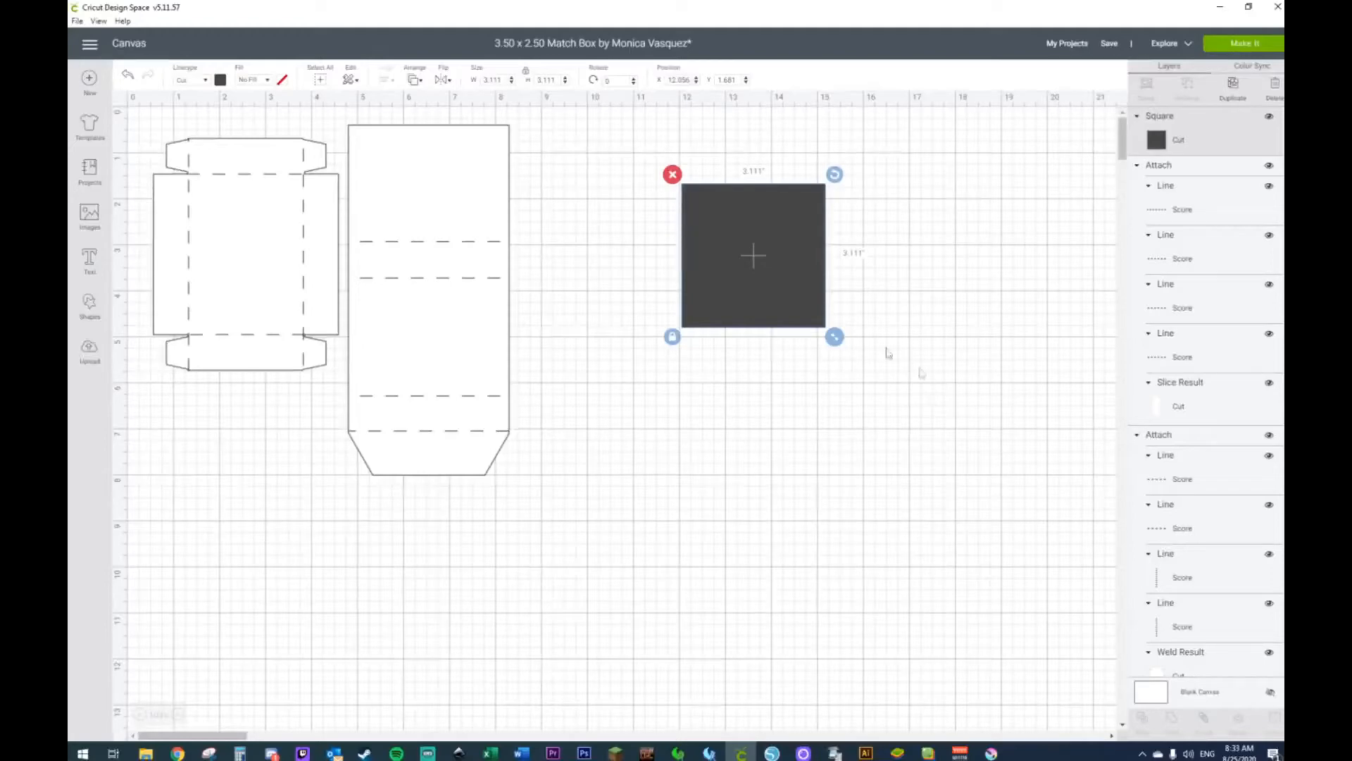
Step: Unlock the square's proportions, resize it to 3.50 wide by 2.50 high, and move it slightly down
{"action": "left_click", "coordinate": [526, 73]}
{"action": "left_click", "coordinate": [493, 80]}
{"action": "key", "text": "BackSpace"}
{"action": "key", "text": "Return"}
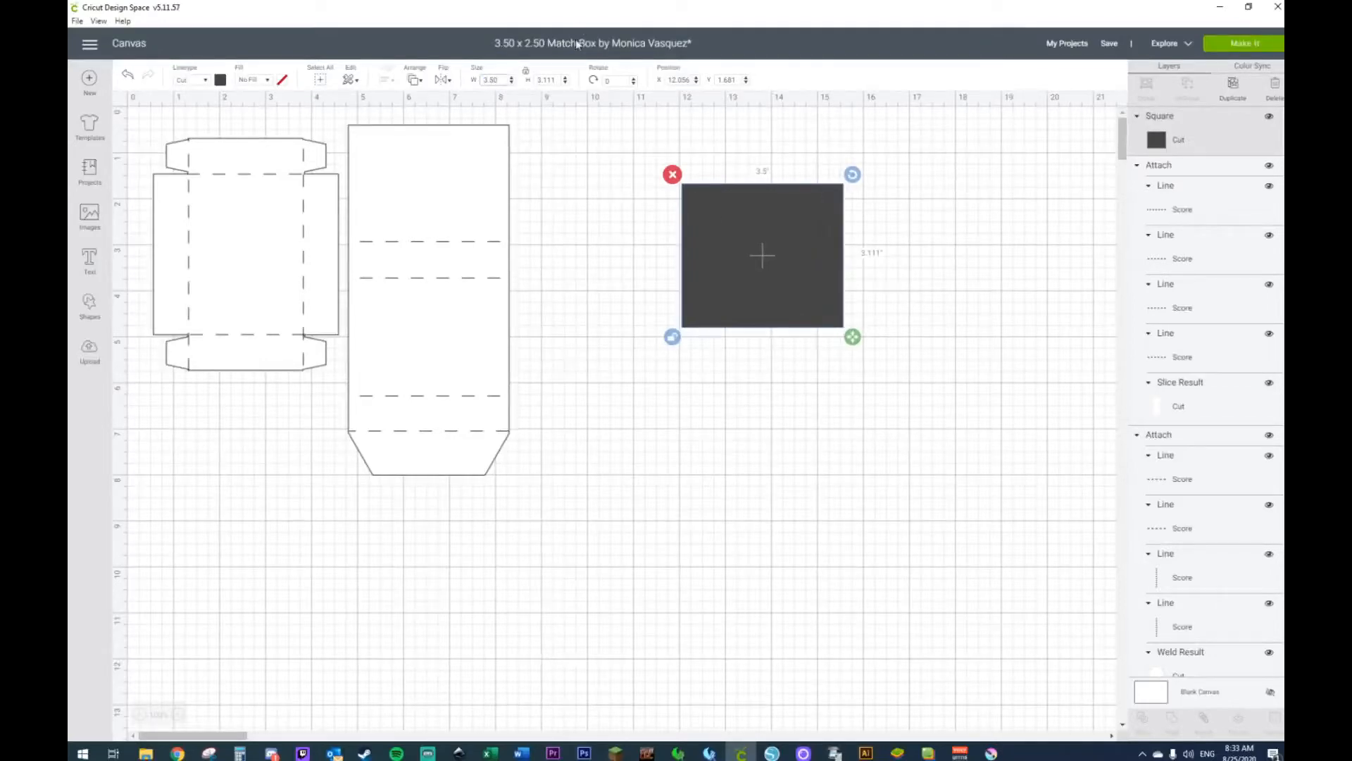
{"action": "left_click", "coordinate": [560, 80]}
{"action": "type", "text": "2.50"}
{"action": "key", "text": "Return"}
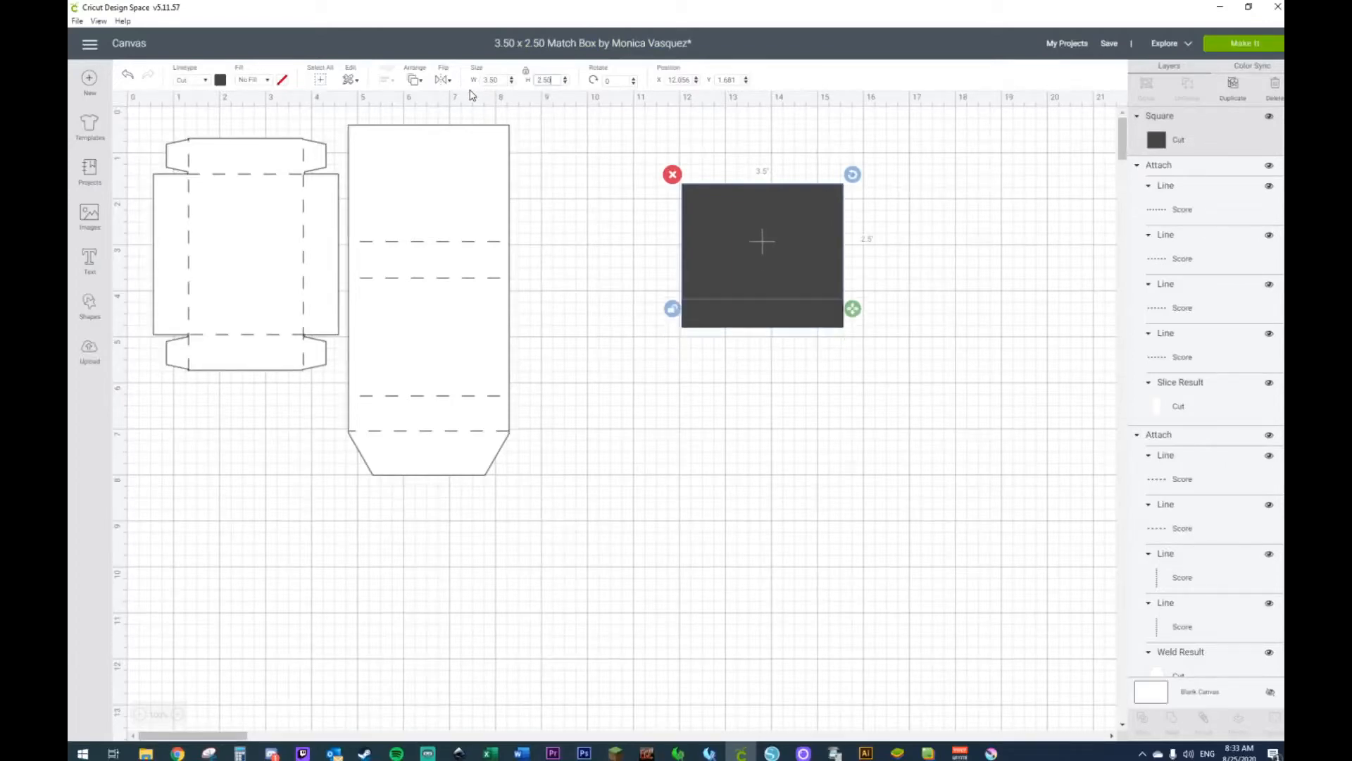
{"action": "left_click_drag", "start_coordinate": [784, 206], "coordinate": [780, 258]}
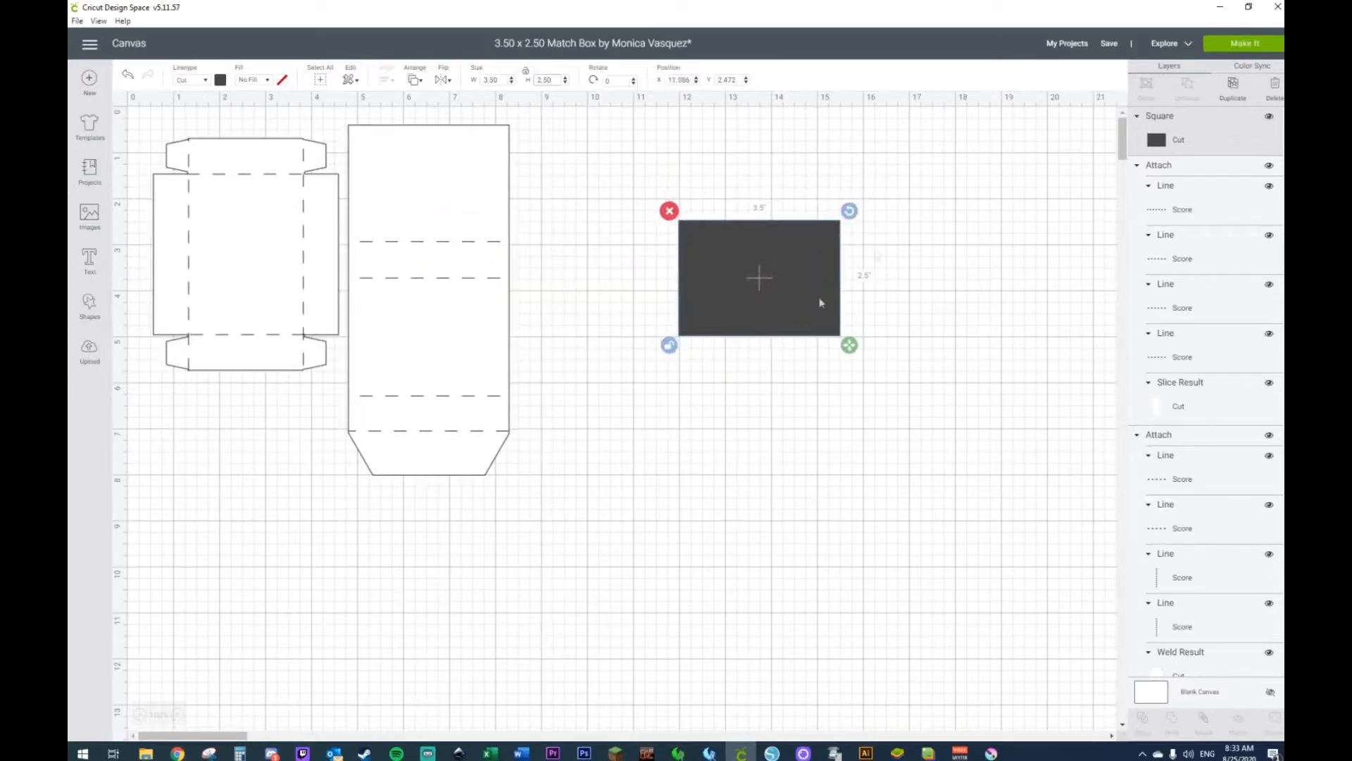
{"action": "left_click", "coordinate": [966, 247]}
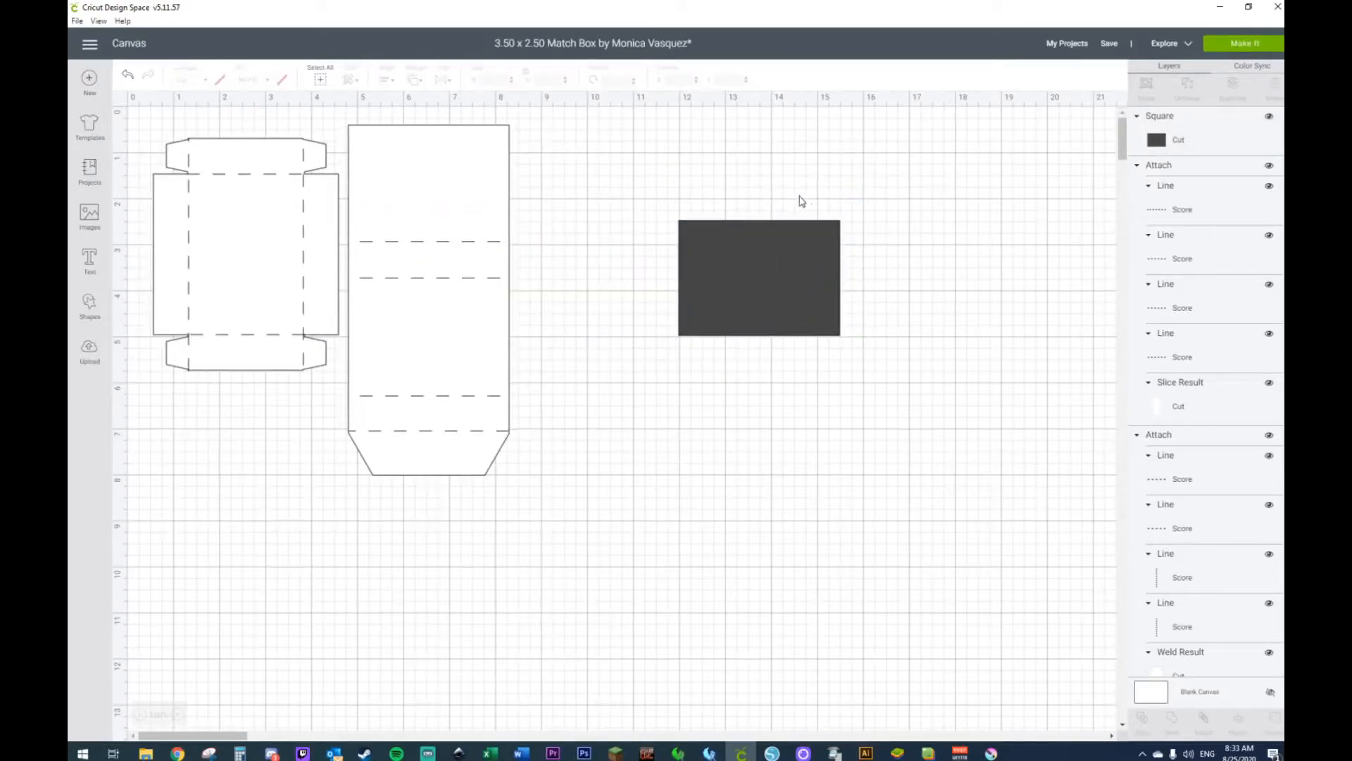
Step: Add a second square, place it over the dark rectangle, and unlock its proportions
{"action": "left_click", "coordinate": [101, 307]}
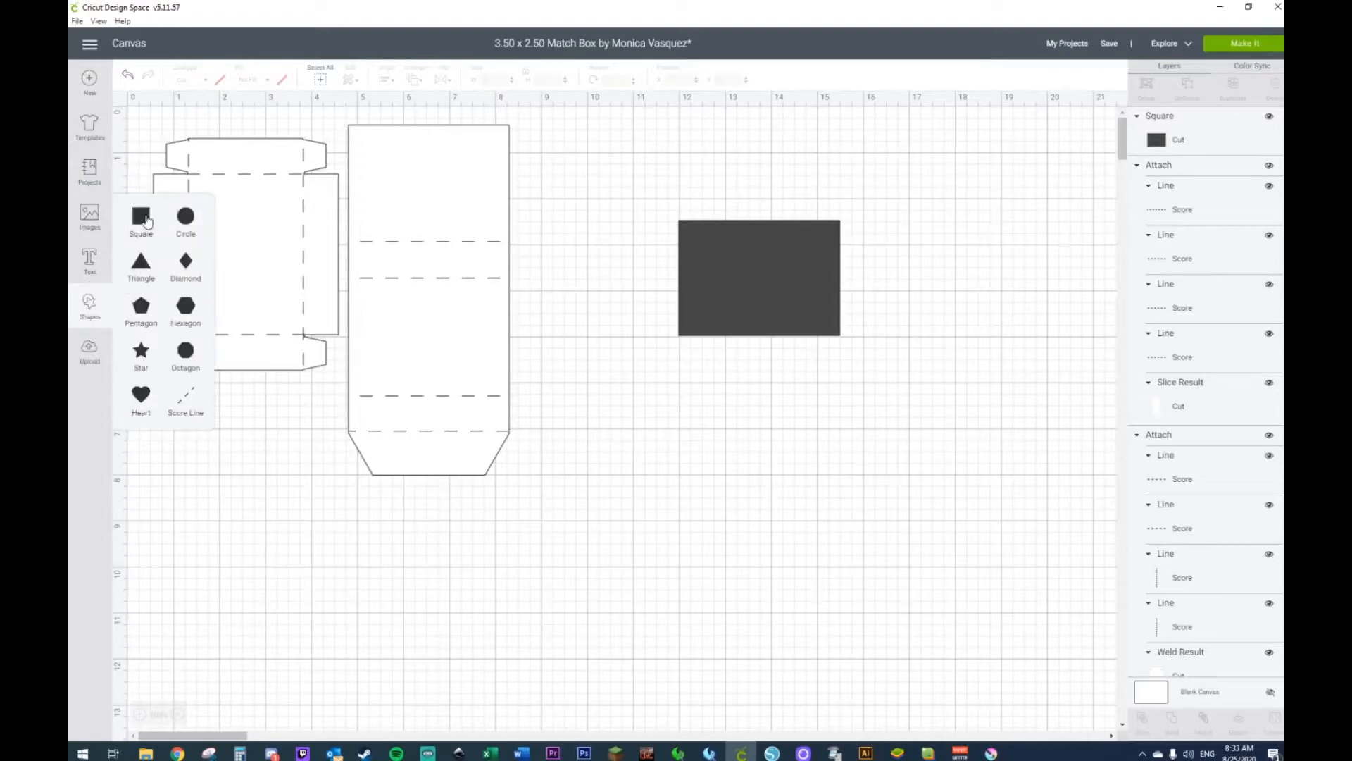
{"action": "left_click", "coordinate": [141, 215]}
{"action": "left_click_drag", "start_coordinate": [518, 364], "coordinate": [804, 256]}
{"action": "left_click", "coordinate": [686, 359]}
{"action": "left_click", "coordinate": [769, 321]}
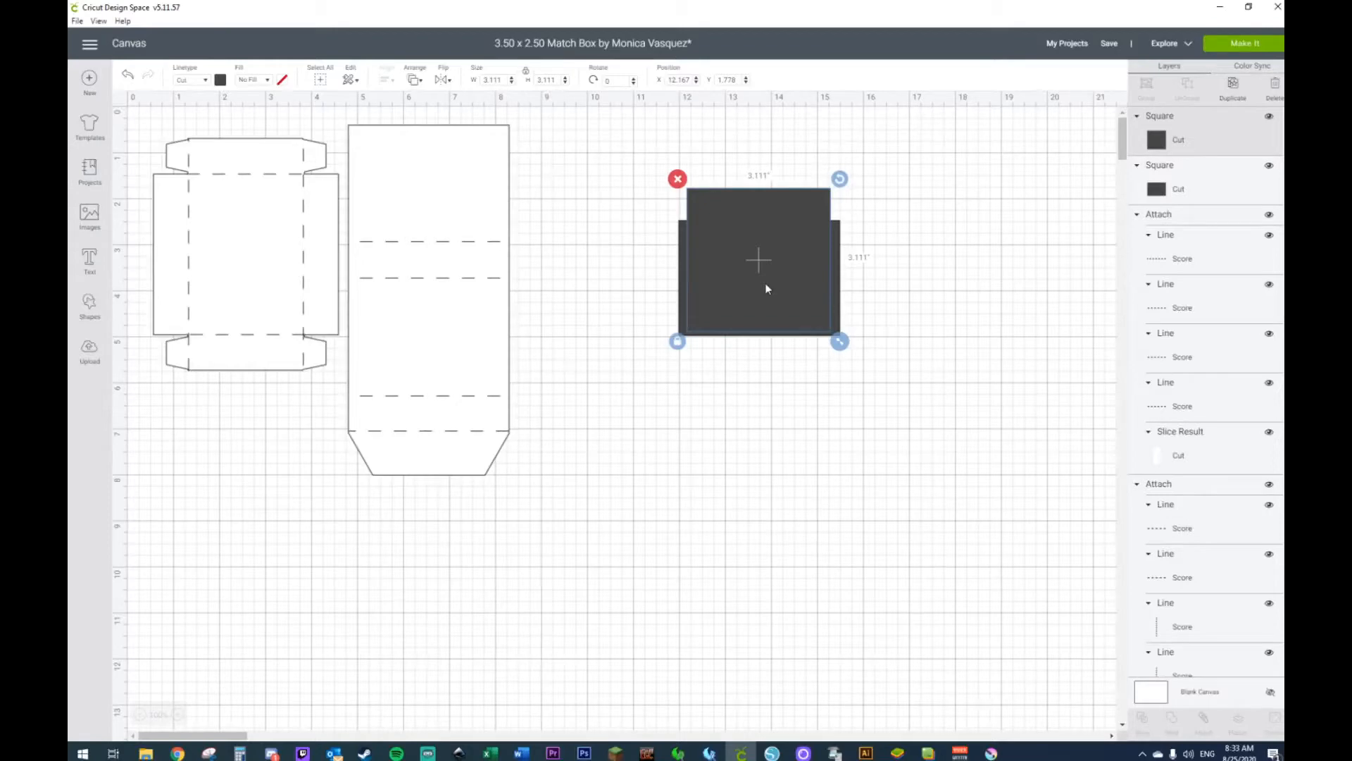
{"action": "left_click", "coordinate": [678, 342]}
Step: Set the second square's width to 0.75
{"action": "left_click", "coordinate": [507, 82]}
{"action": "key", "text": "BackSpace"}
{"action": "key", "text": "Return"}
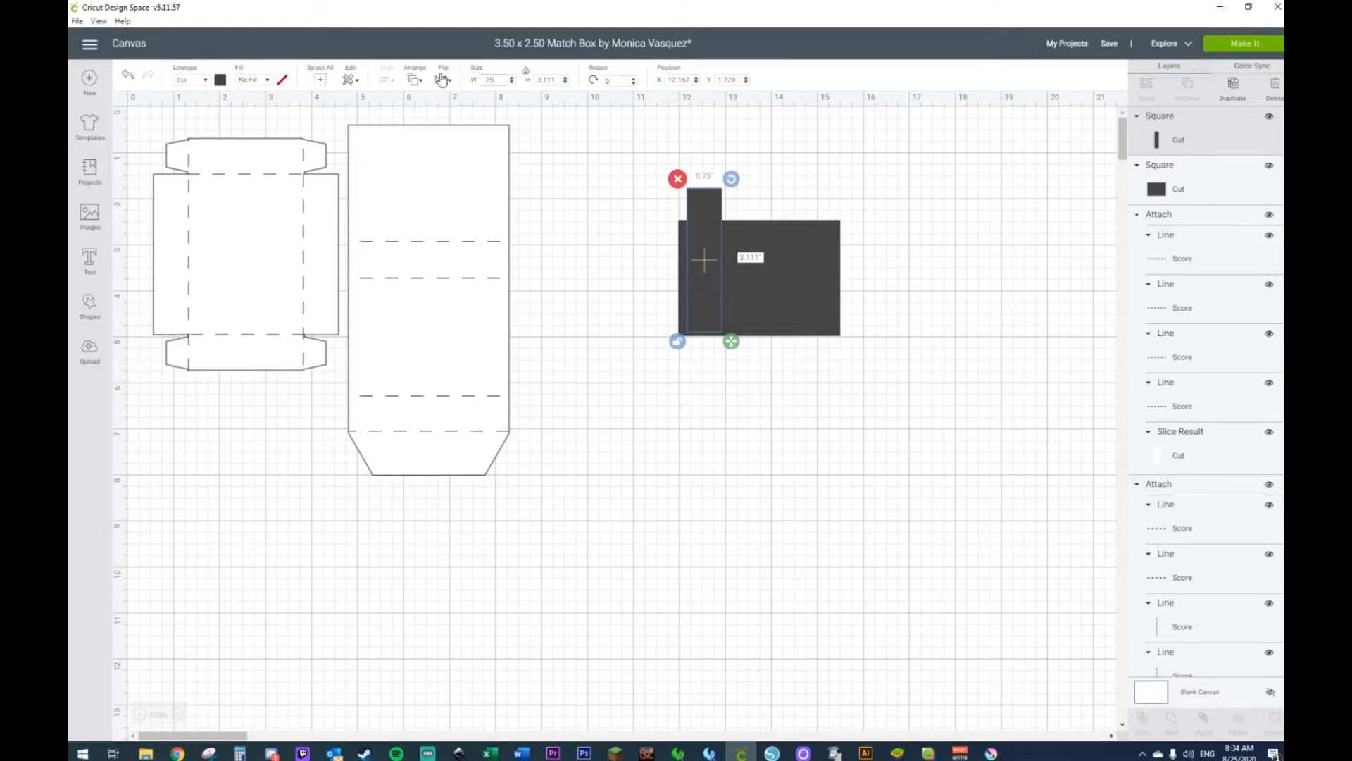
Step: Resize the second square into a strip 3.50 wide by 0.75 high
{"action": "left_click", "coordinate": [502, 79]}
{"action": "type", "text": "3.5"}
{"action": "key", "text": "Return"}
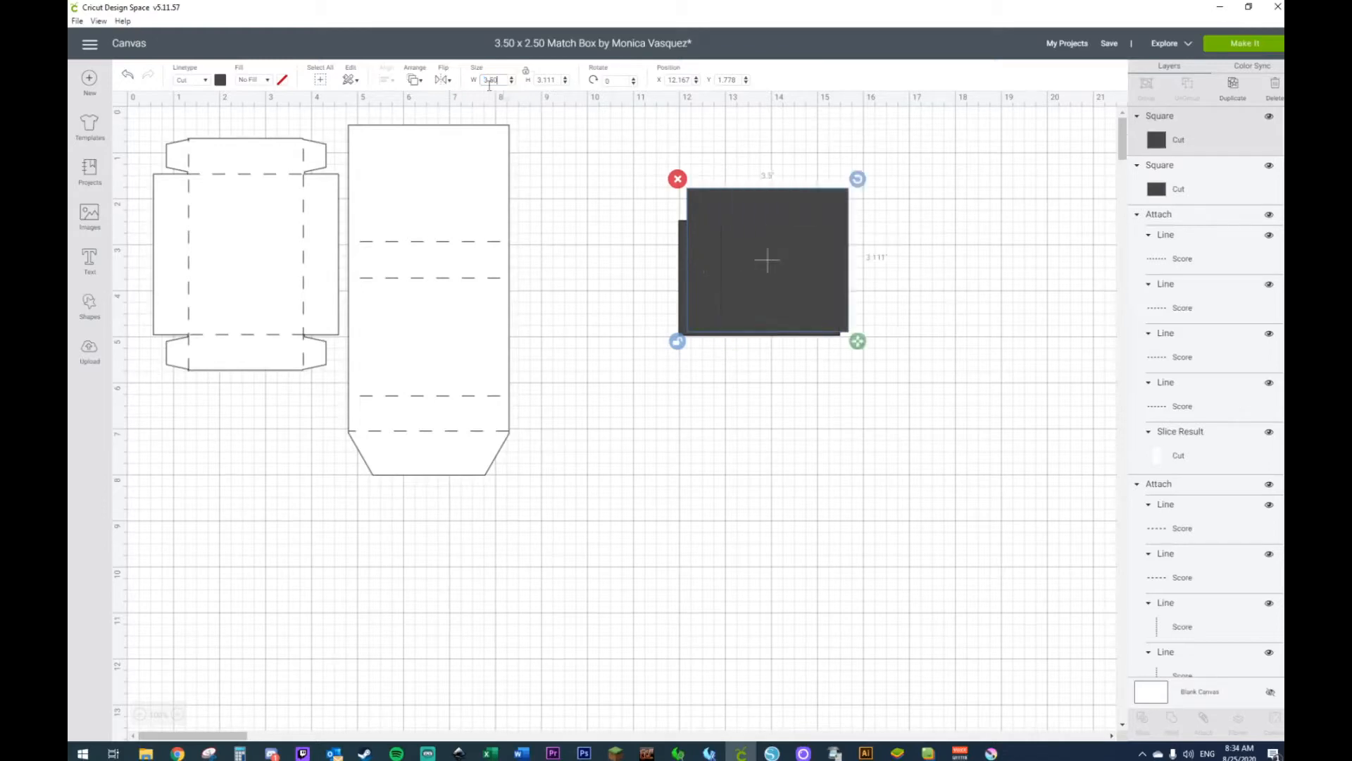
{"action": "left_click", "coordinate": [555, 80]}
{"action": "key", "text": "BackSpace"}
{"action": "type", "text": ".75"}
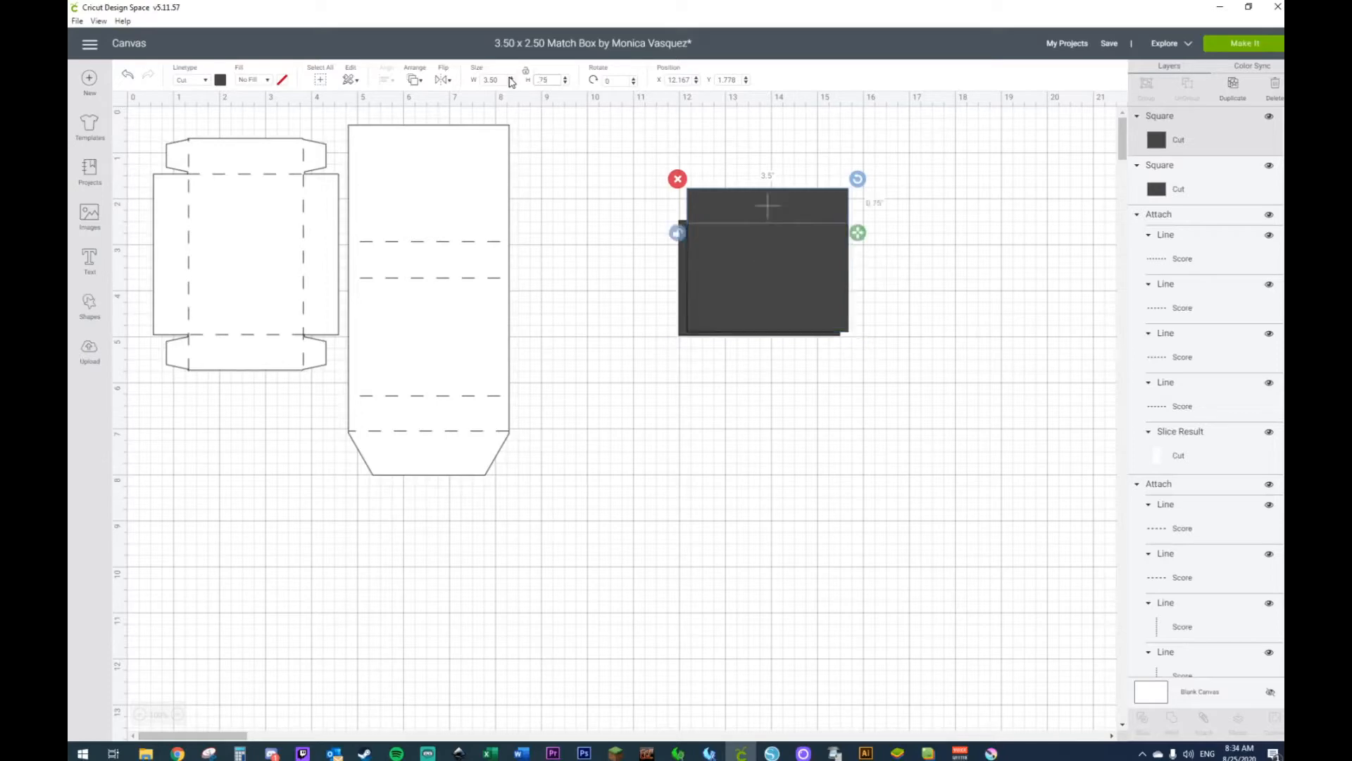
Step: Position the strip along the rectangle's top edge and a duplicate of it along the bottom edge
{"action": "left_click", "coordinate": [970, 271]}
{"action": "left_click_drag", "start_coordinate": [812, 213], "coordinate": [803, 205]}
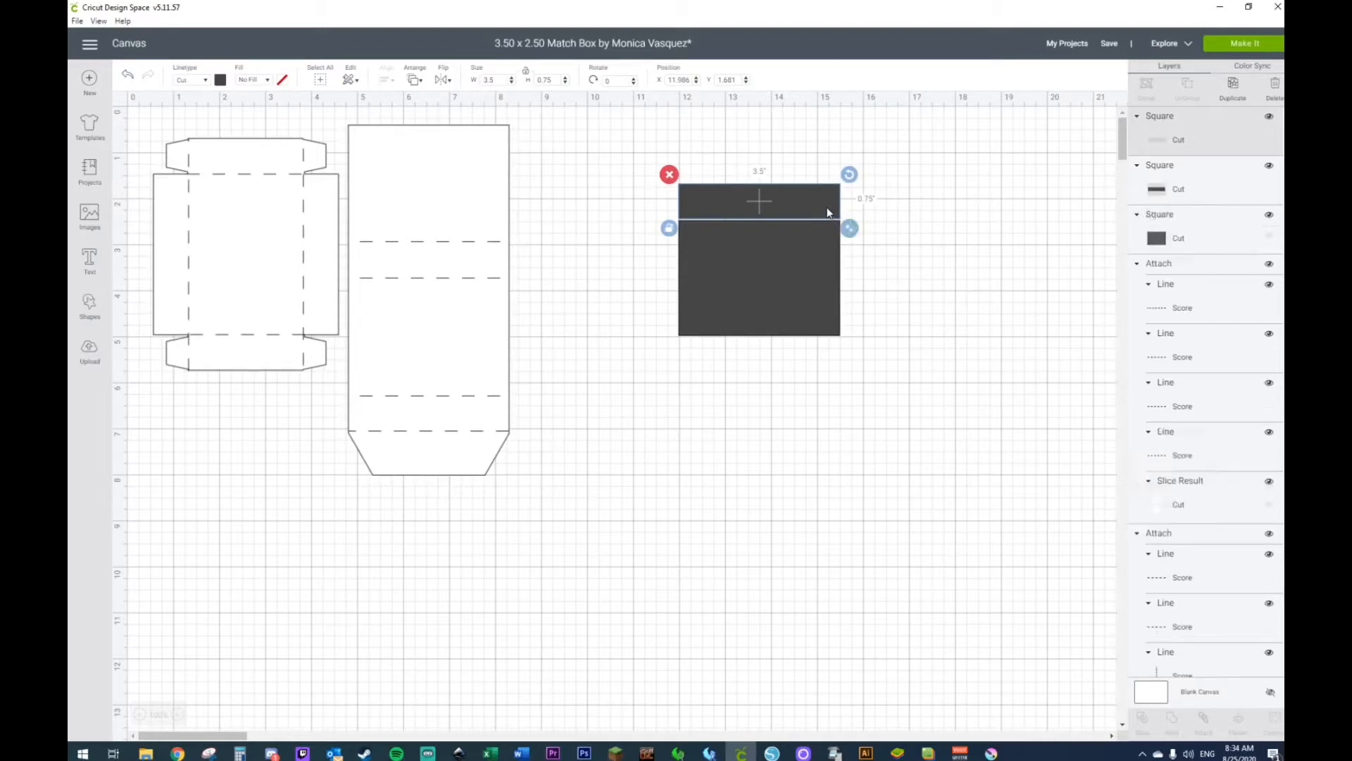
{"action": "left_click_drag", "start_coordinate": [827, 214], "coordinate": [804, 348]}
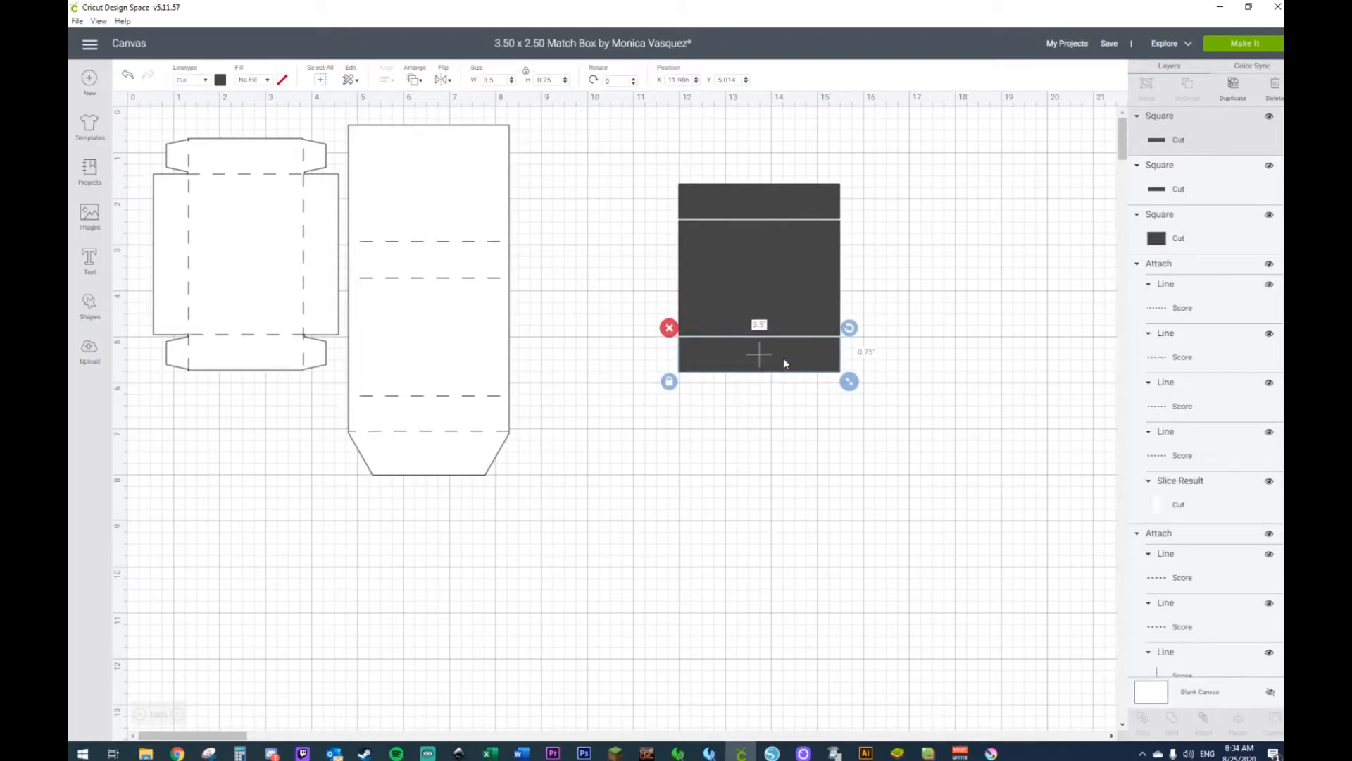
Step: Duplicate the bottom strip and move the copy to the open area beside the rectangle
{"action": "key", "text": "ctrl+d"}
{"action": "left_click_drag", "start_coordinate": [831, 370], "coordinate": [1029, 298]}
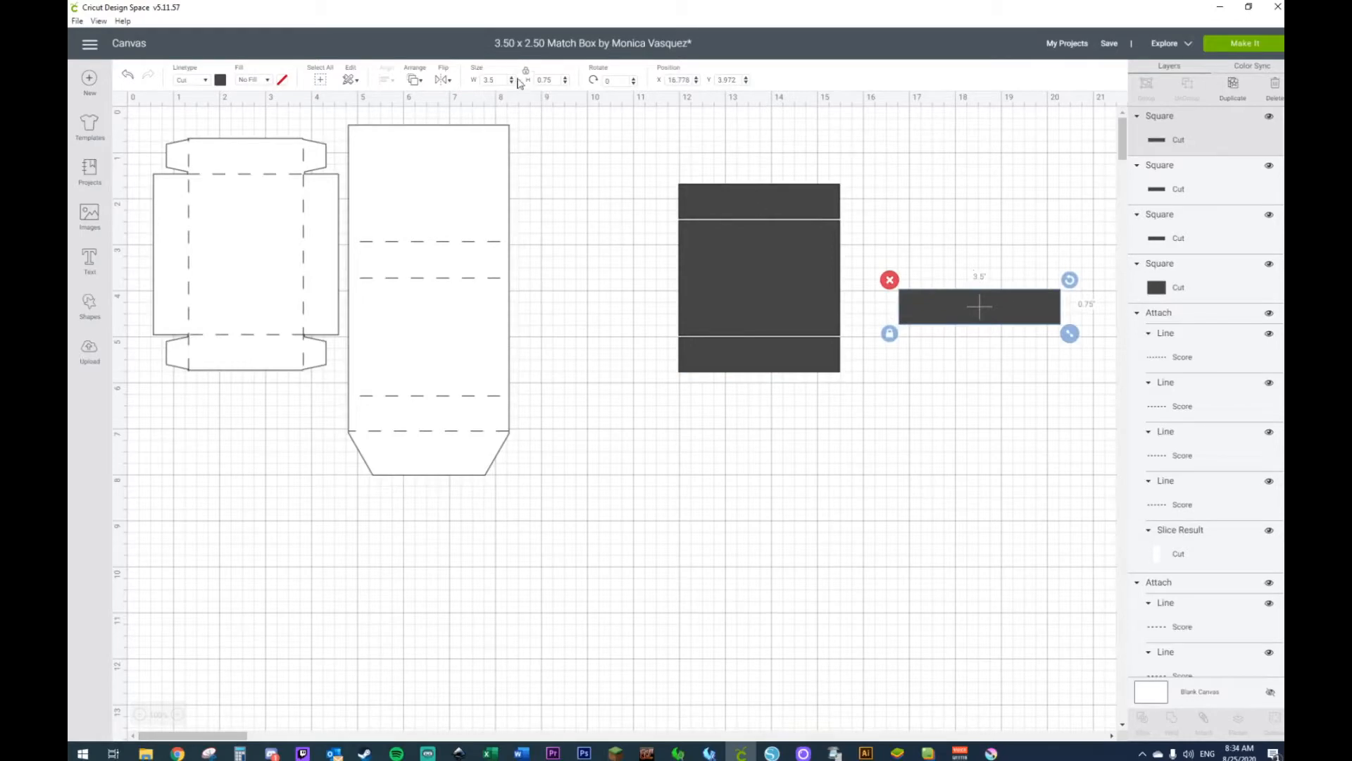
Step: Set the copied strip's width to 2.50
{"action": "double_click", "coordinate": [489, 80]}
{"action": "type", "text": ".50"}
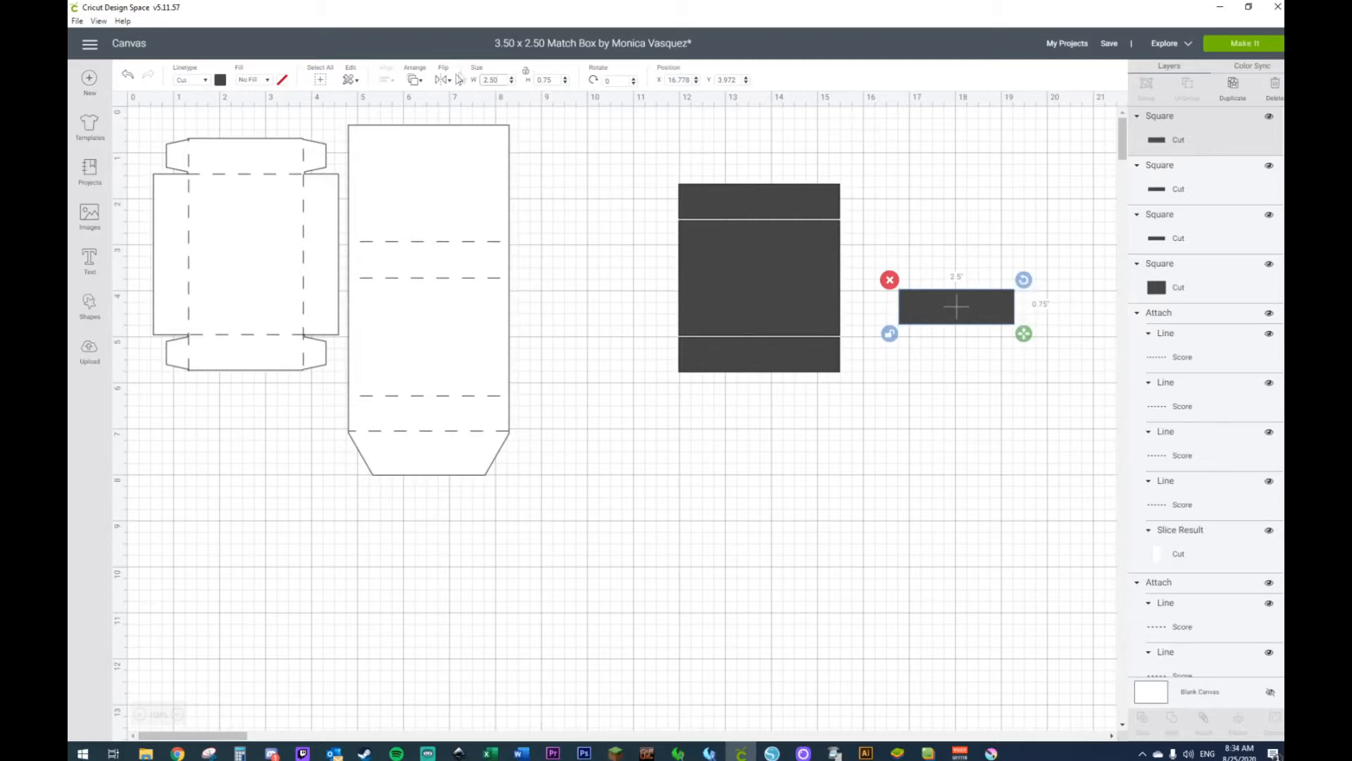
{"action": "key", "text": "Tab"}
{"action": "left_click", "coordinate": [1049, 400]}
Step: Resize the copied strip to 0.75 wide by 2.50 high
{"action": "left_click", "coordinate": [984, 319]}
{"action": "double_click", "coordinate": [555, 80]}
{"action": "type", "text": "2.50"}
{"action": "key", "text": "Return"}
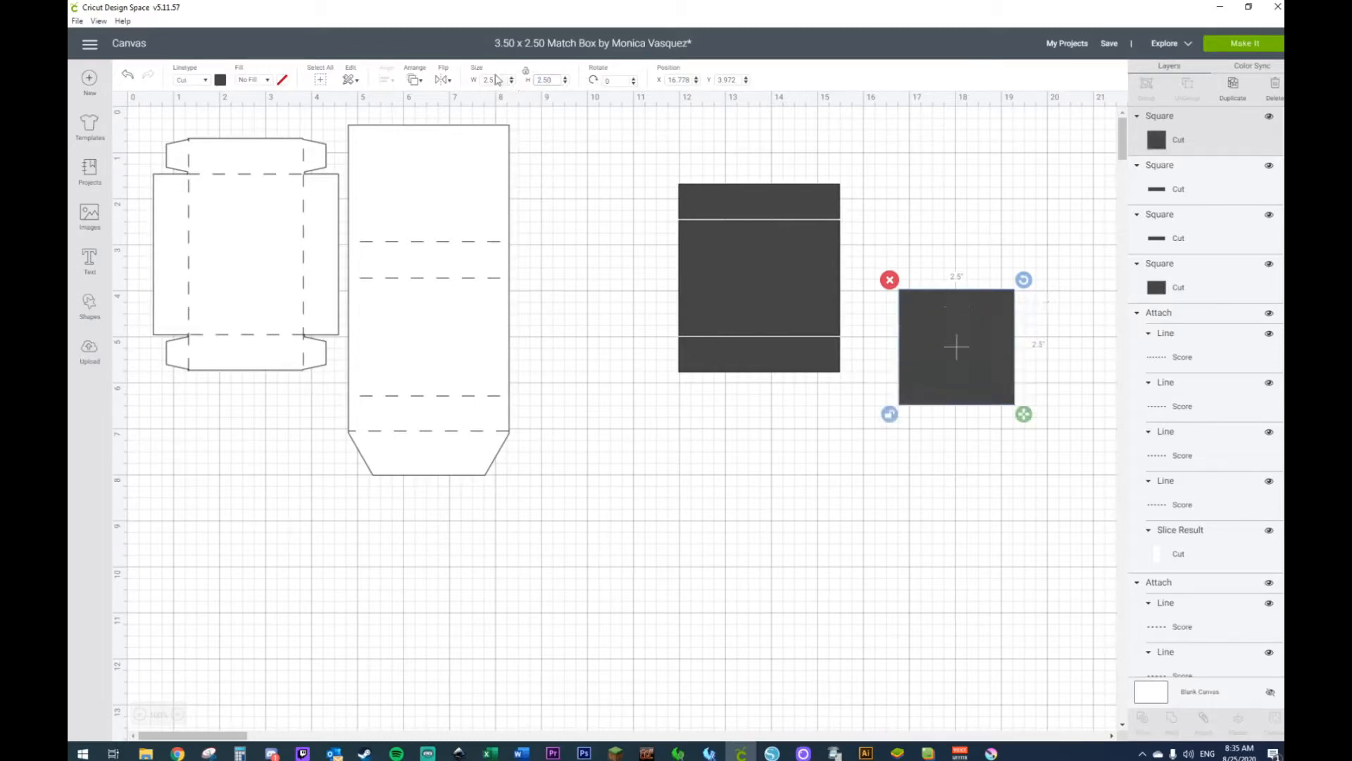
{"action": "double_click", "coordinate": [504, 80]}
{"action": "type", "text": ".75"}
{"action": "key", "text": "Return"}
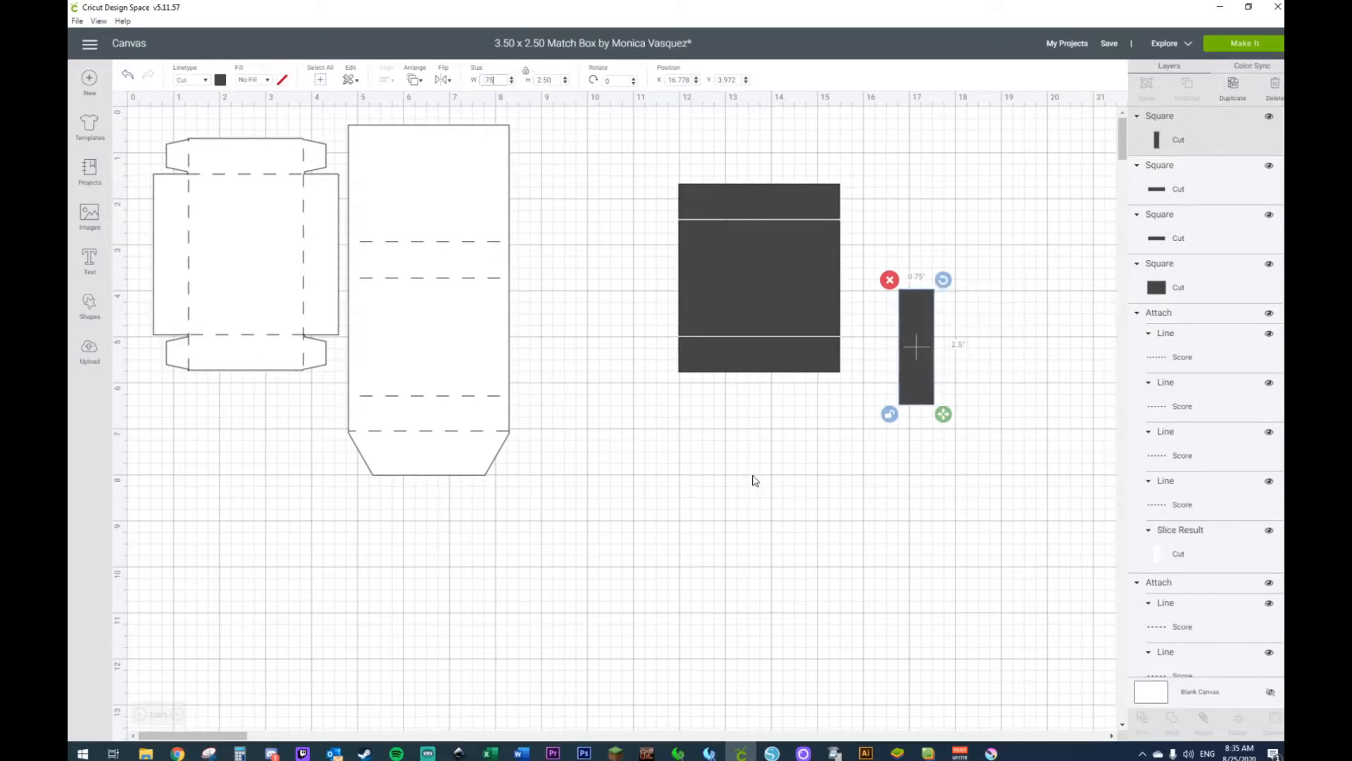
Step: Position the upright strip along the rectangle's right edge and duplicate it for the left edge
{"action": "left_click", "coordinate": [752, 478]}
{"action": "left_click_drag", "start_coordinate": [941, 347], "coordinate": [813, 328]}
{"action": "left_click", "coordinate": [919, 352]}
{"action": "left_click_drag", "start_coordinate": [919, 352], "coordinate": [865, 276]}
{"action": "key", "text": "ctrl+d"}
Step: Try centering the rectangle and its two side strips horizontally, and undo the alignment
{"action": "left_click_drag", "start_coordinate": [573, 273], "coordinate": [966, 289]}
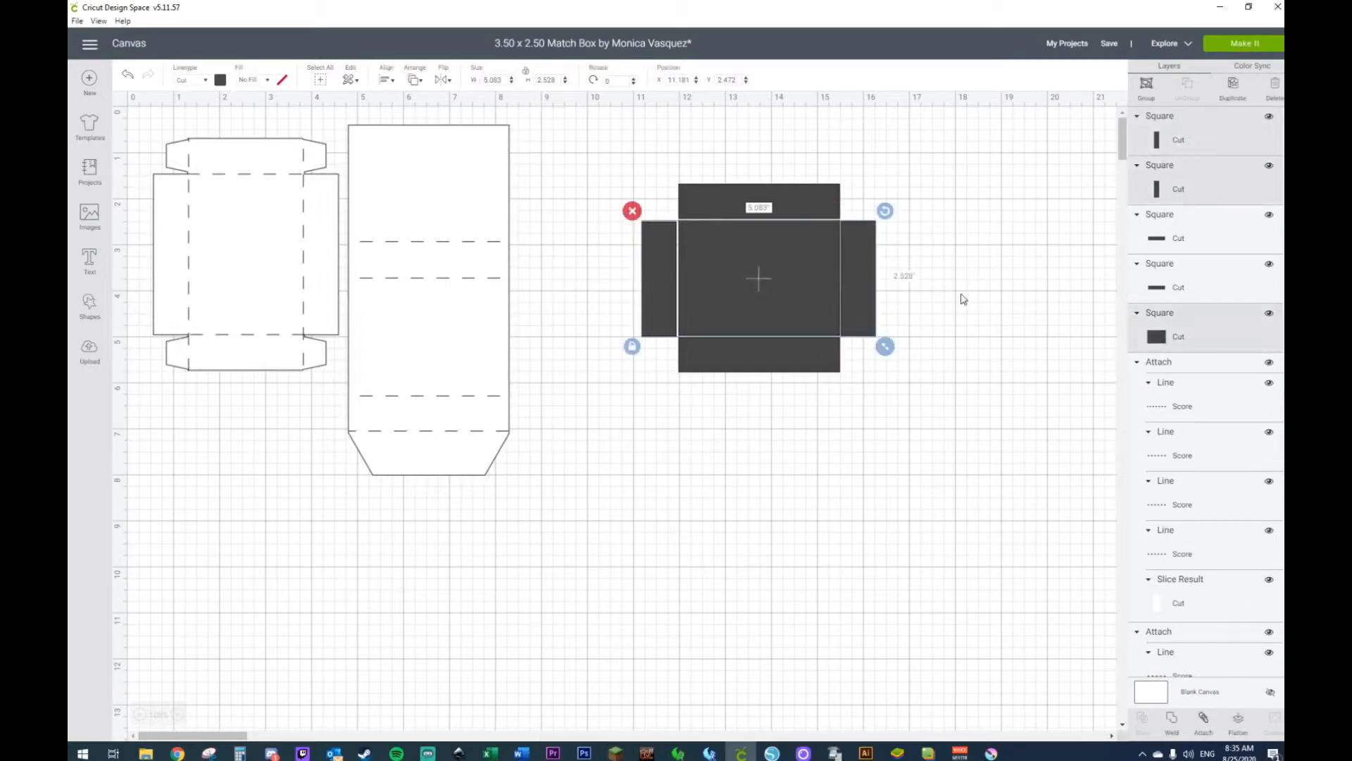
{"action": "left_click", "coordinate": [387, 83]}
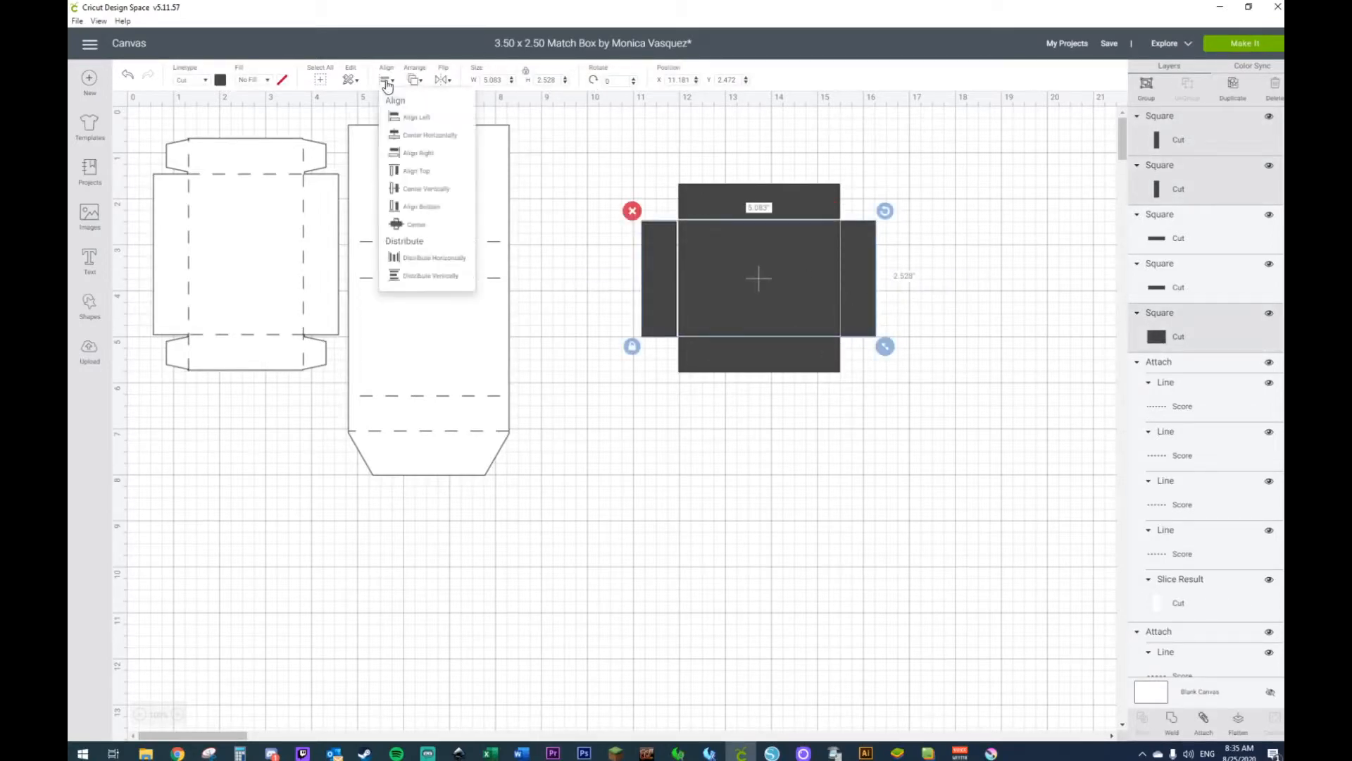
{"action": "left_click", "coordinate": [409, 140]}
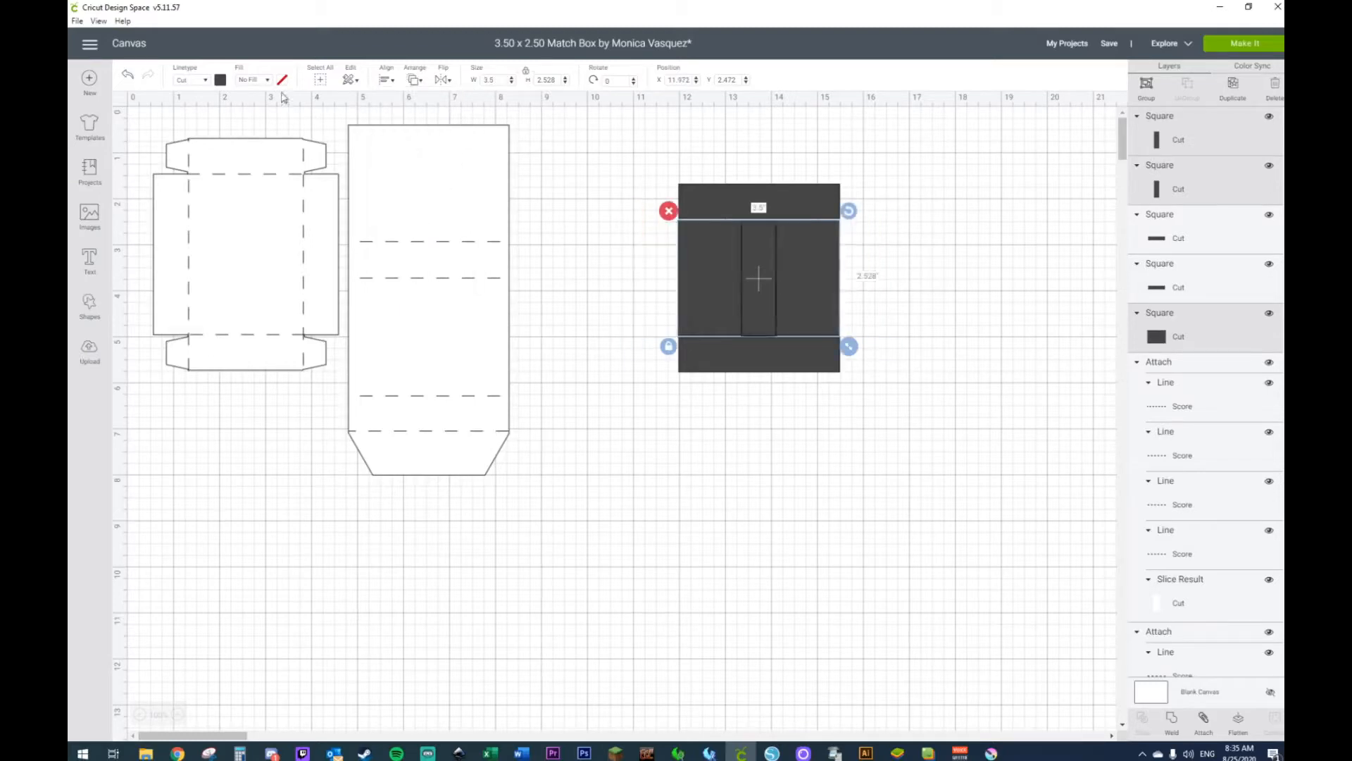
{"action": "left_click", "coordinate": [128, 75]}
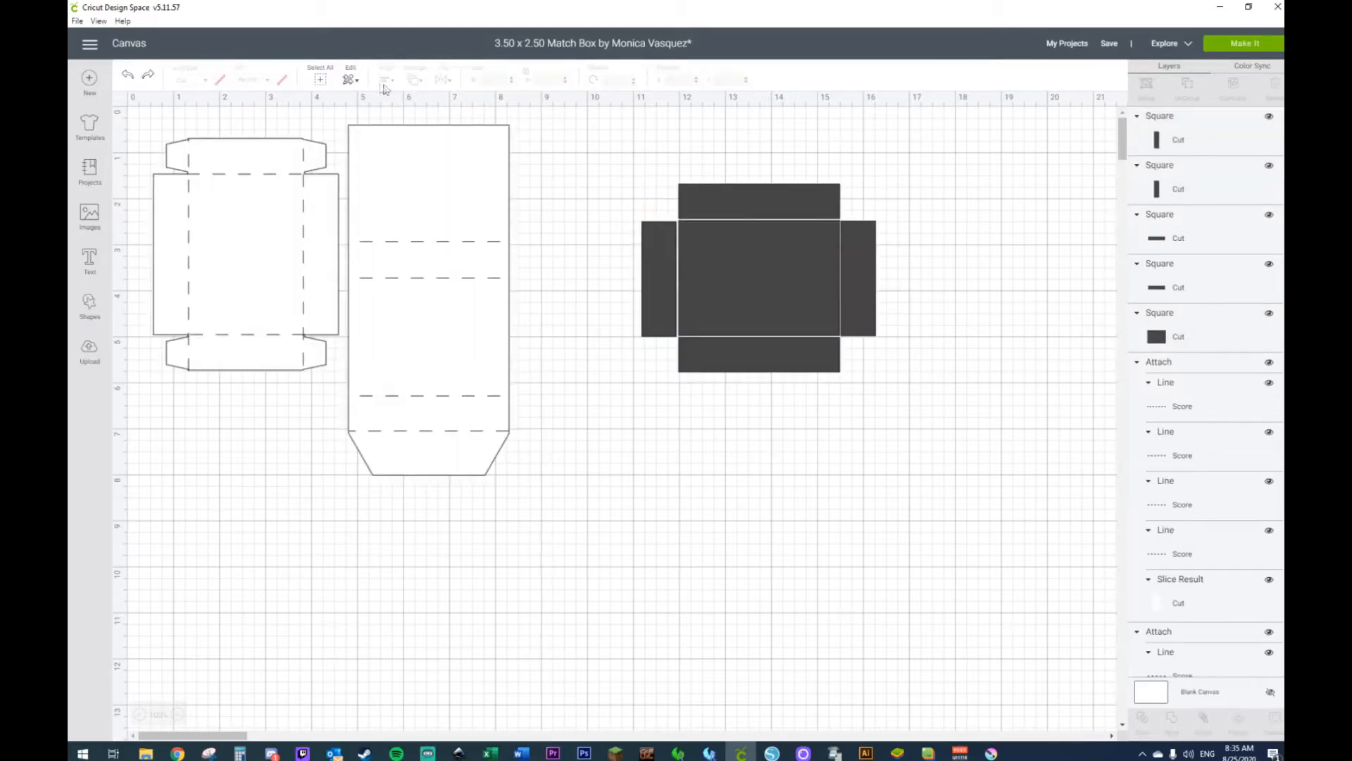
Step: Center the rectangle and its left and right strips vertically
{"action": "left_click_drag", "start_coordinate": [556, 243], "coordinate": [983, 316]}
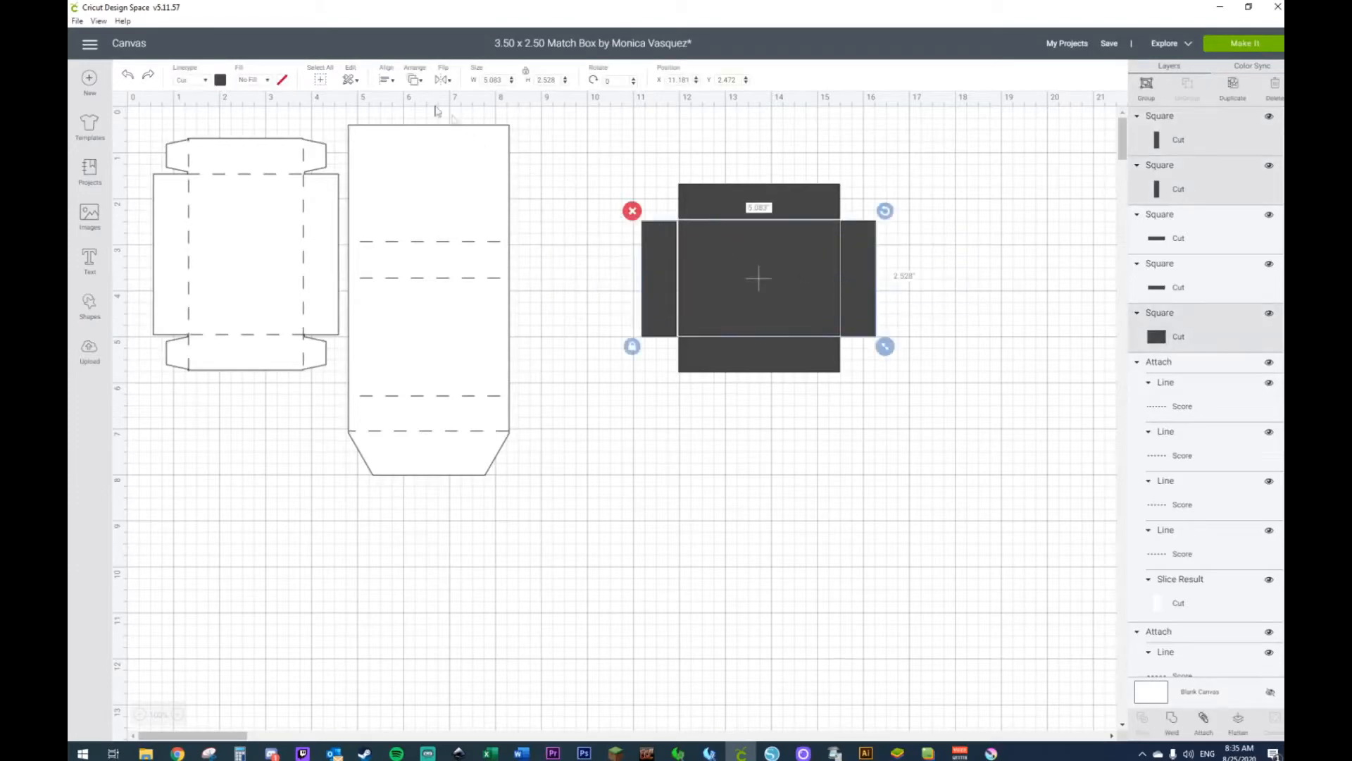
{"action": "left_click", "coordinate": [382, 78]}
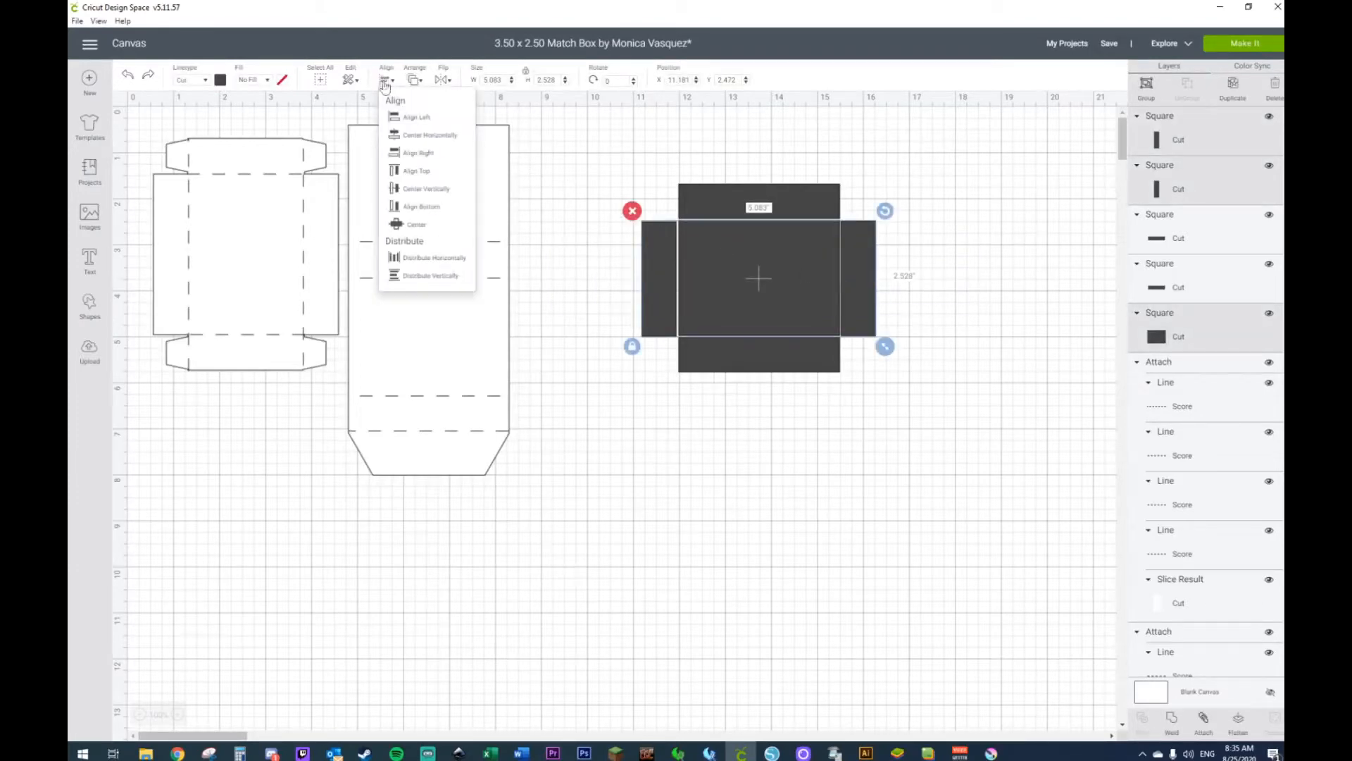
{"action": "left_click", "coordinate": [397, 188]}
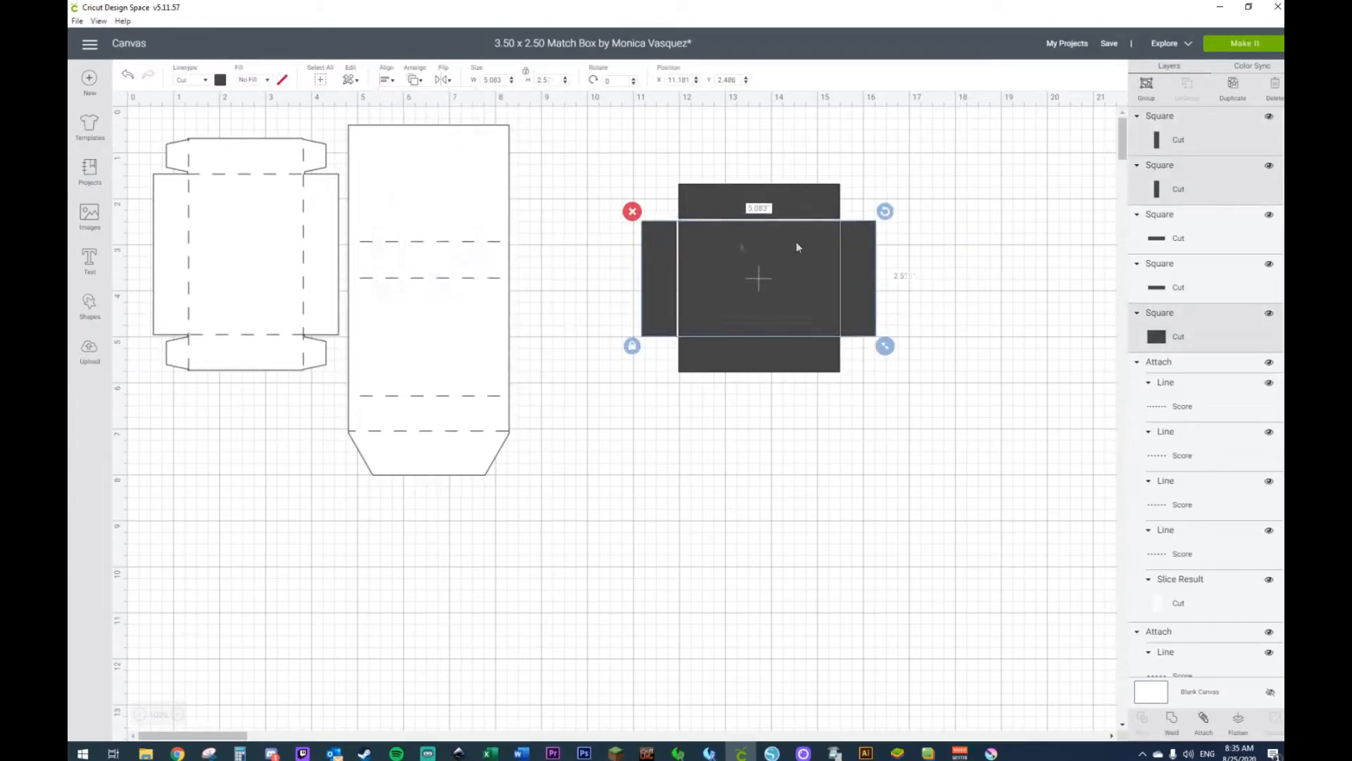
Step: Center the rectangle and its top and bottom strips horizontally
{"action": "left_click_drag", "start_coordinate": [793, 137], "coordinate": [770, 456]}
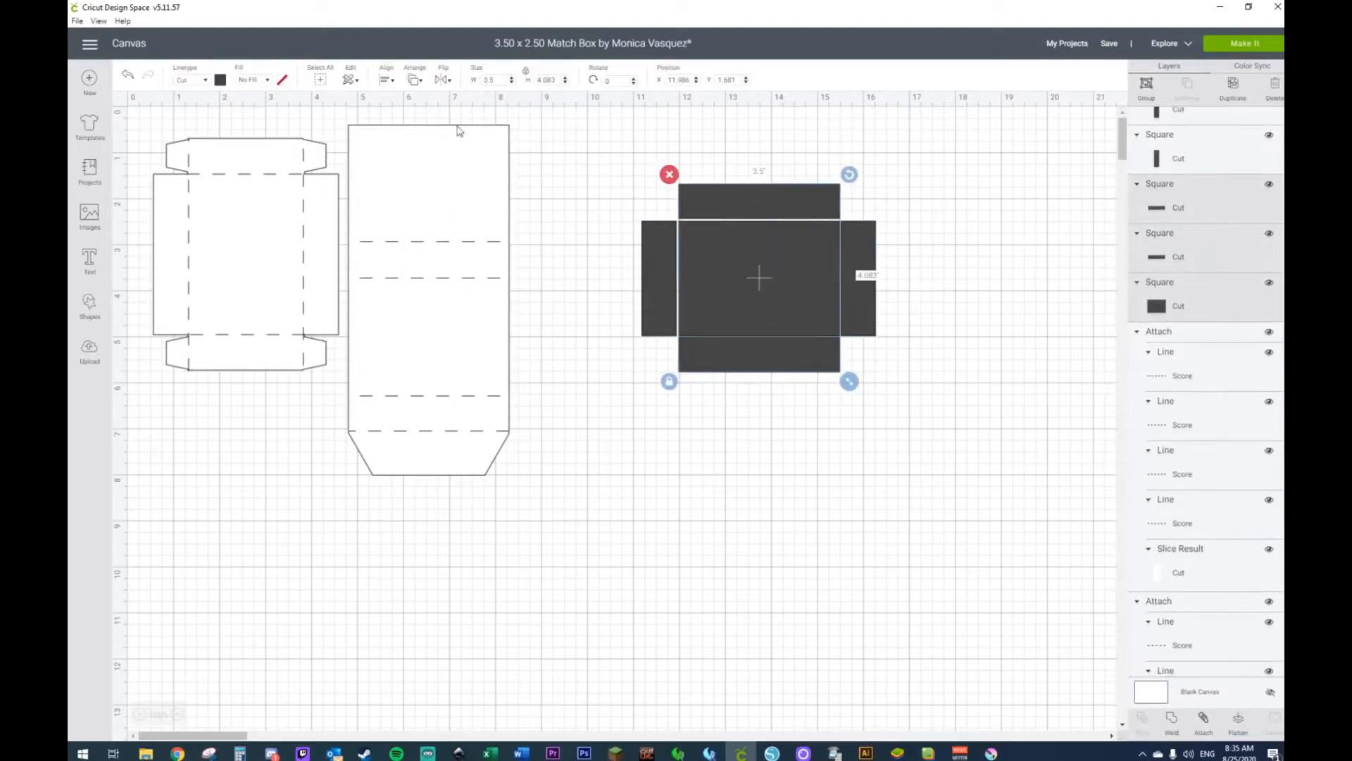
{"action": "left_click", "coordinate": [386, 78]}
{"action": "left_click", "coordinate": [398, 135]}
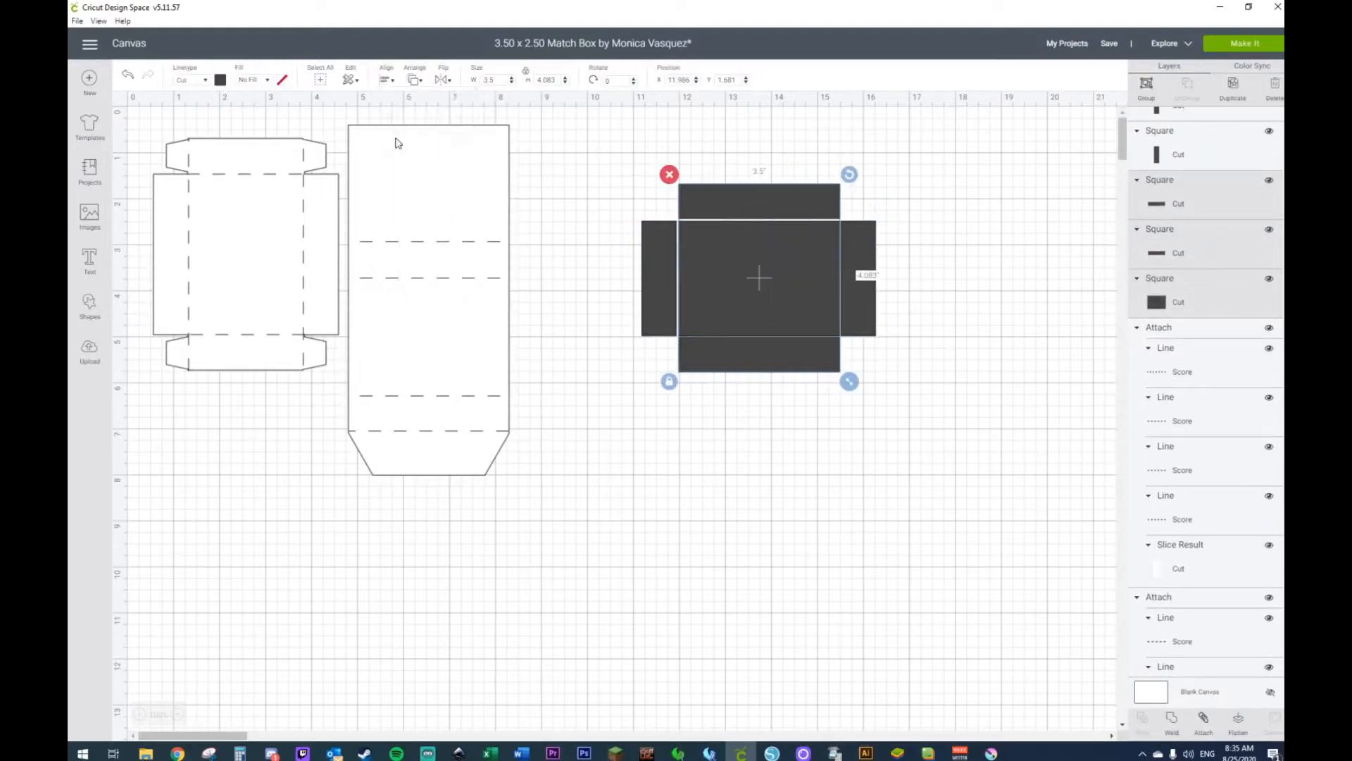
{"action": "left_click", "coordinate": [817, 564]}
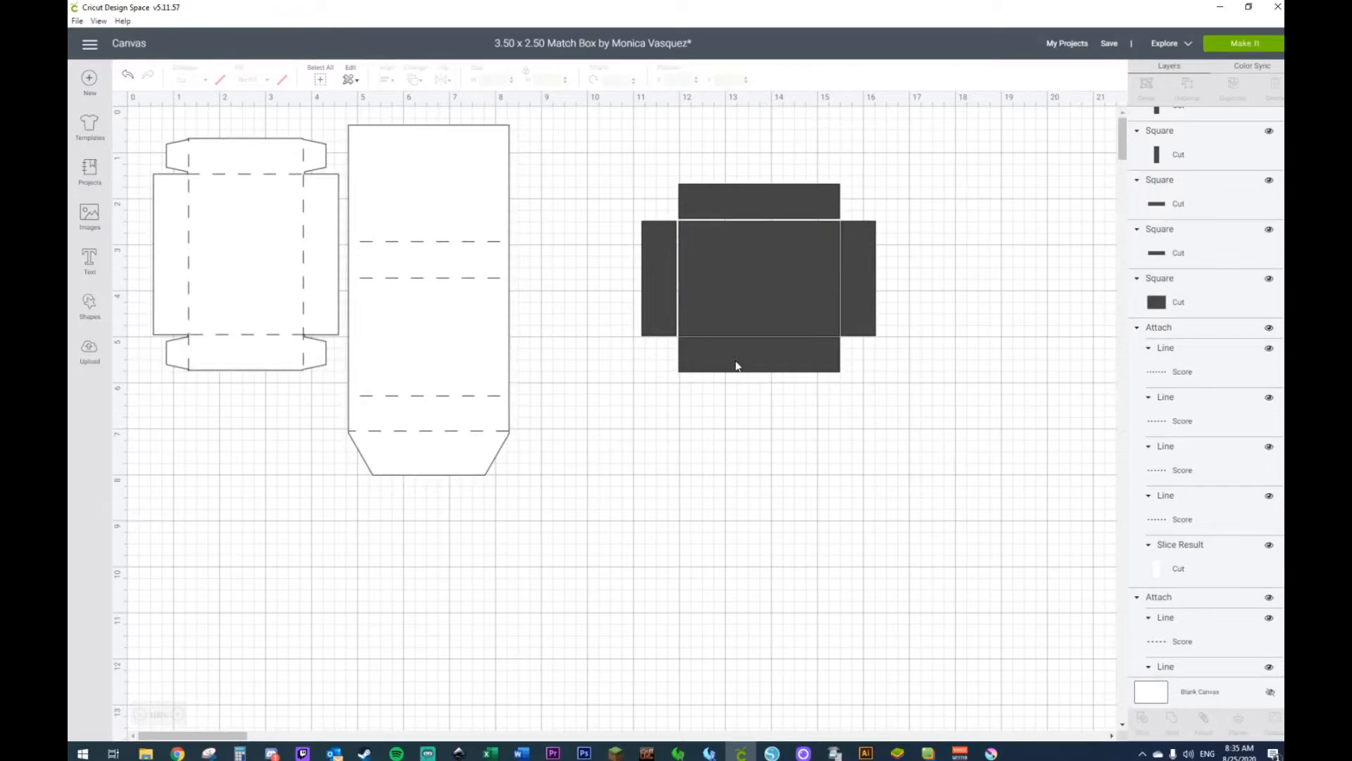
Step: Move the upper strip down against the rectangle's edge and center the rectangle and its upper and lower strips horizontally
{"action": "left_click", "coordinate": [746, 209]}
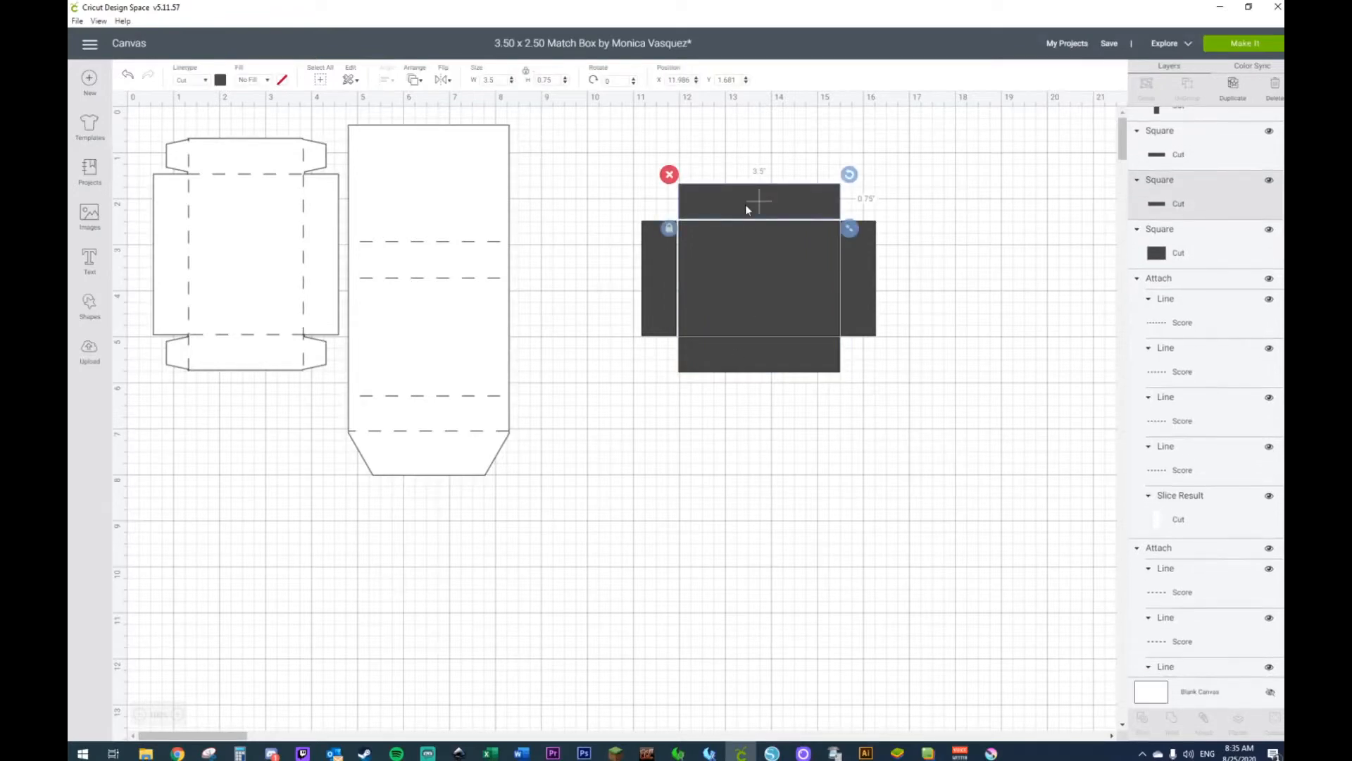
{"action": "key", "text": "Up"}
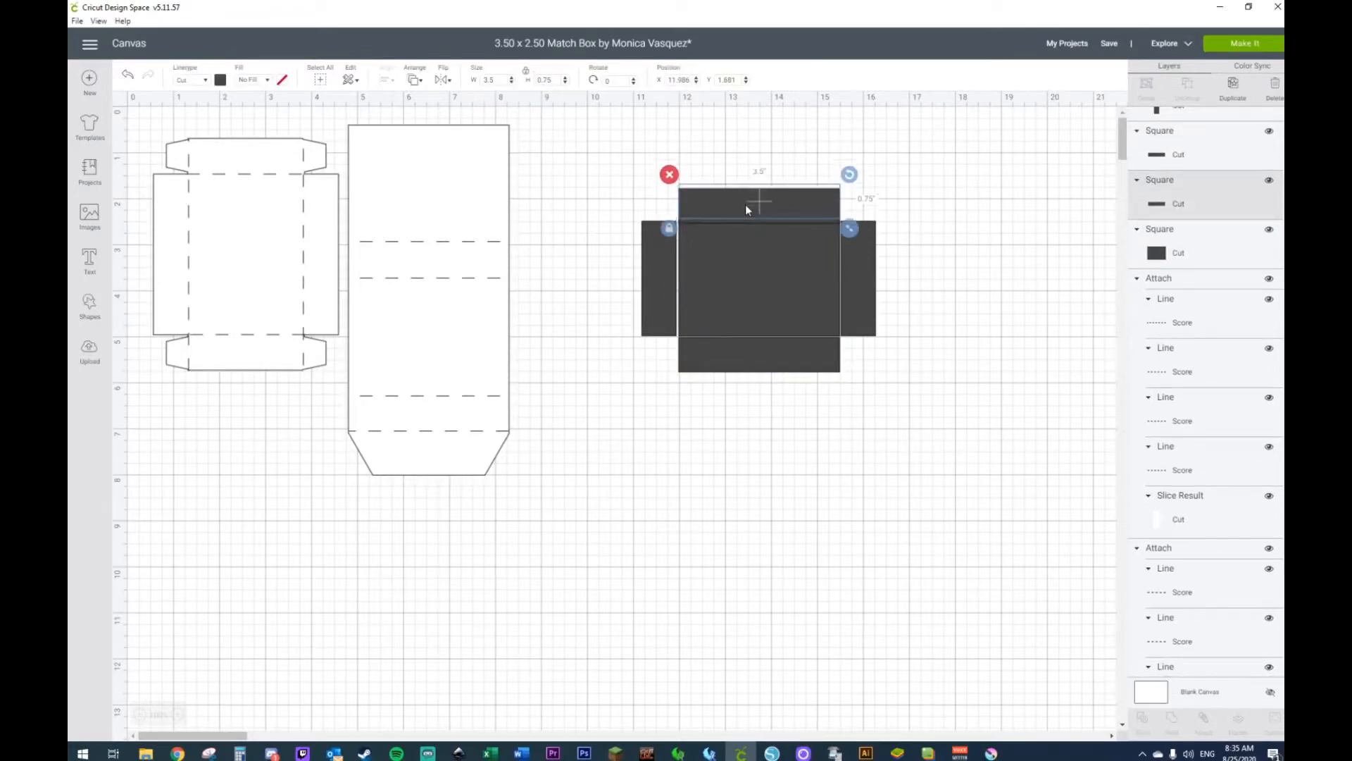
{"action": "left_click_drag", "start_coordinate": [745, 205], "coordinate": [743, 206]}
{"action": "left_click_drag", "start_coordinate": [765, 129], "coordinate": [762, 373]}
{"action": "left_click", "coordinate": [384, 83]}
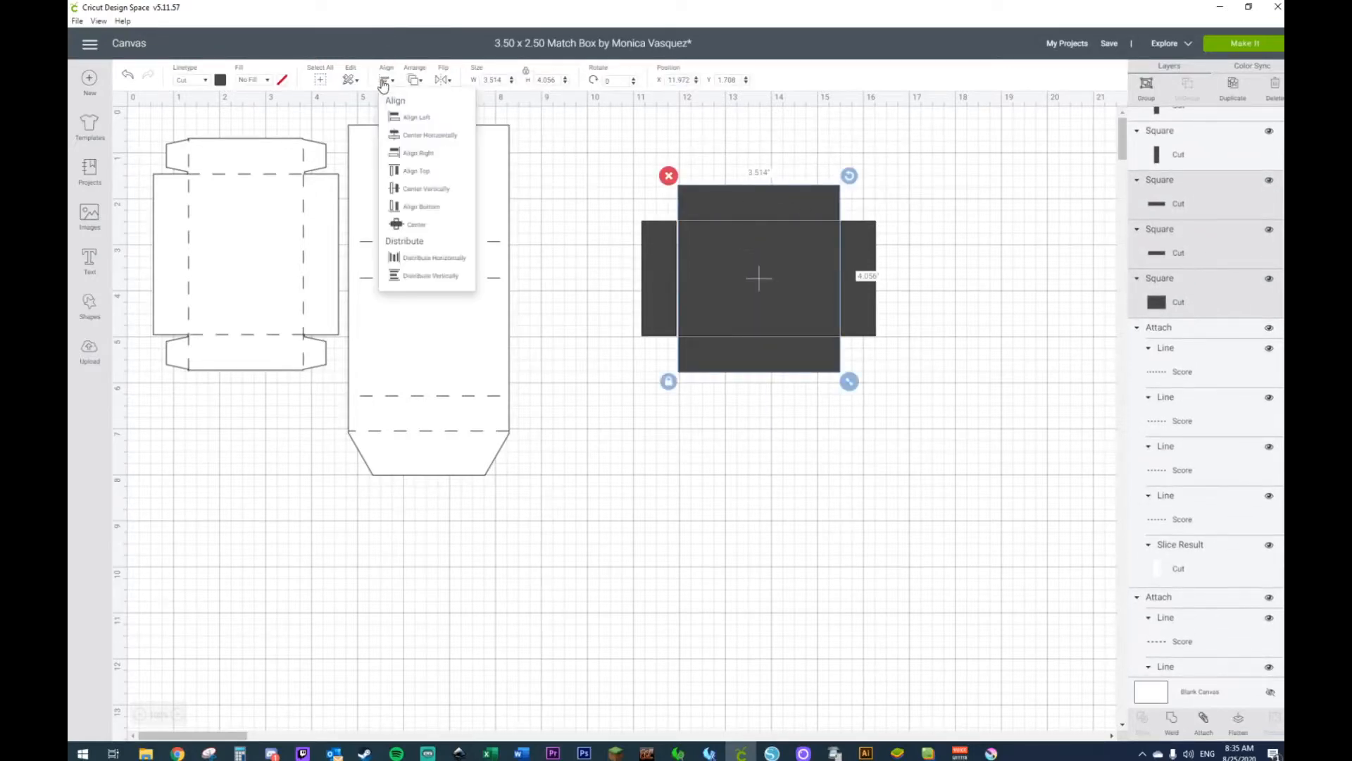
{"action": "left_click", "coordinate": [401, 139]}
{"action": "left_click", "coordinate": [756, 589]}
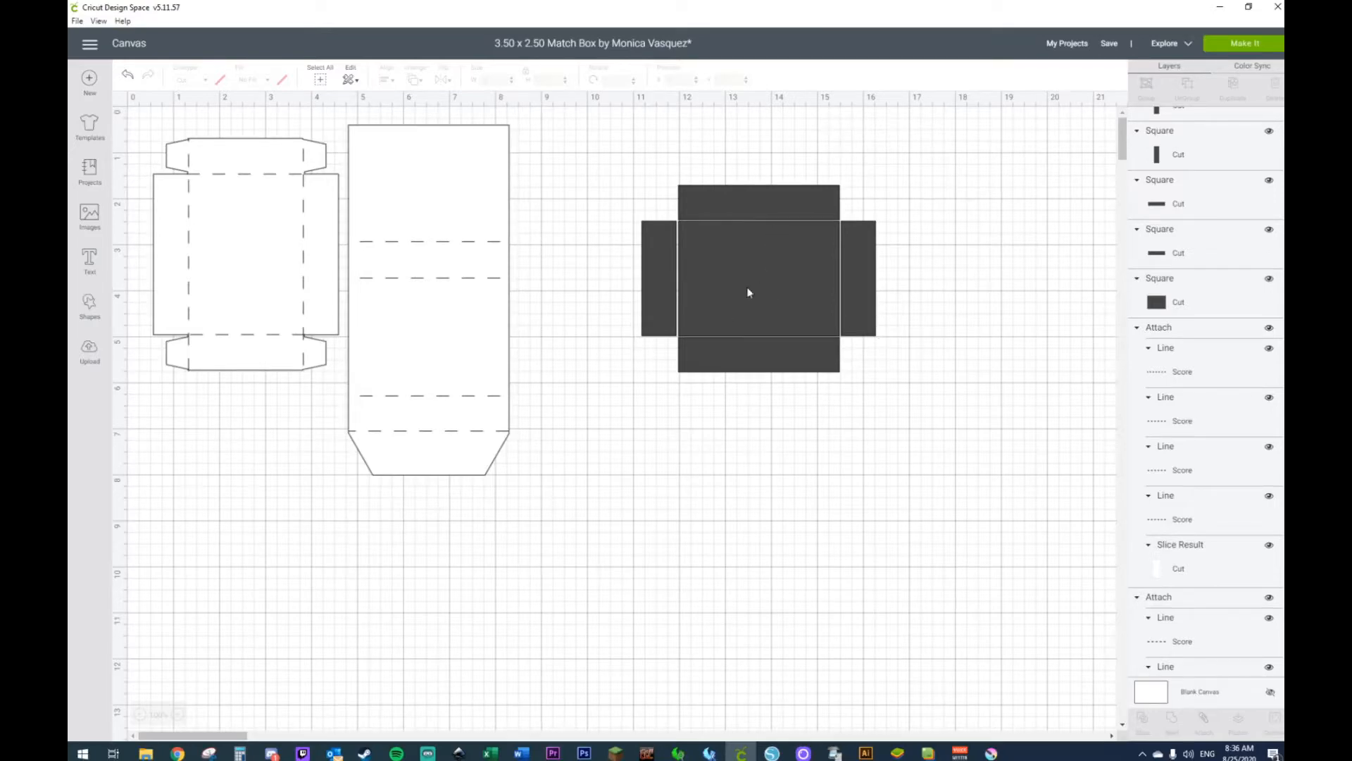
Step: Add a pentagon below the tray and cover its upper part with a square stretched to about 4.764 x 3.153
{"action": "left_click", "coordinate": [90, 306]}
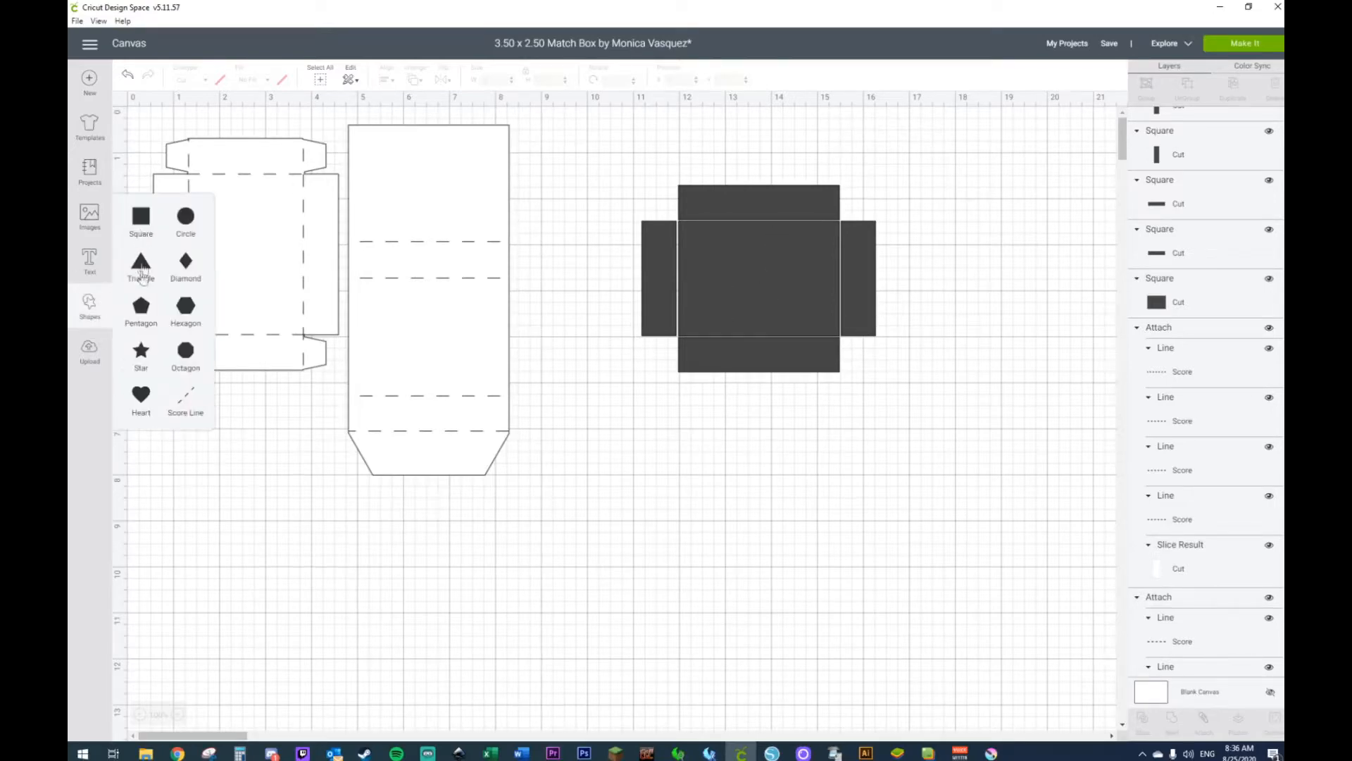
{"action": "left_click", "coordinate": [141, 305]}
{"action": "left_click_drag", "start_coordinate": [407, 447], "coordinate": [810, 585]}
{"action": "left_click", "coordinate": [95, 310]}
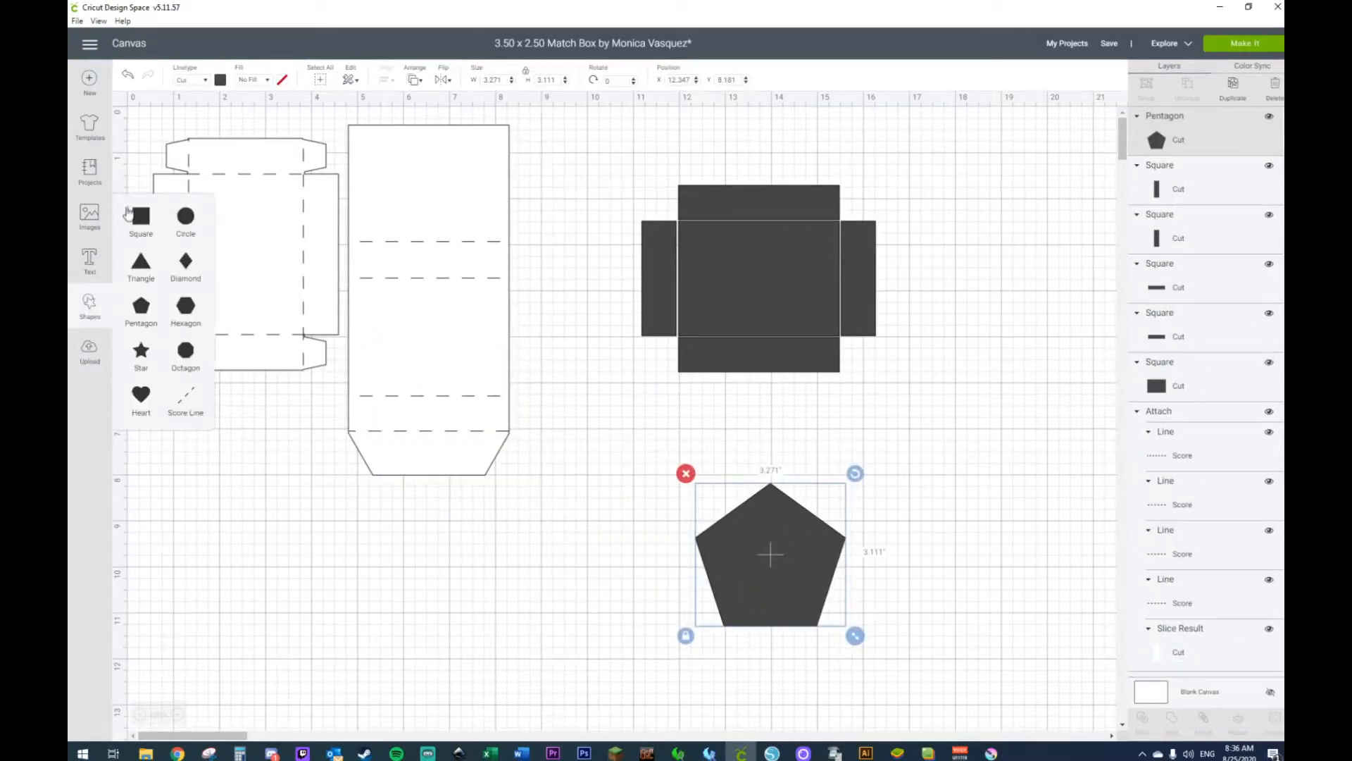
{"action": "left_click", "coordinate": [141, 216]}
{"action": "left_click_drag", "start_coordinate": [359, 300], "coordinate": [732, 489]}
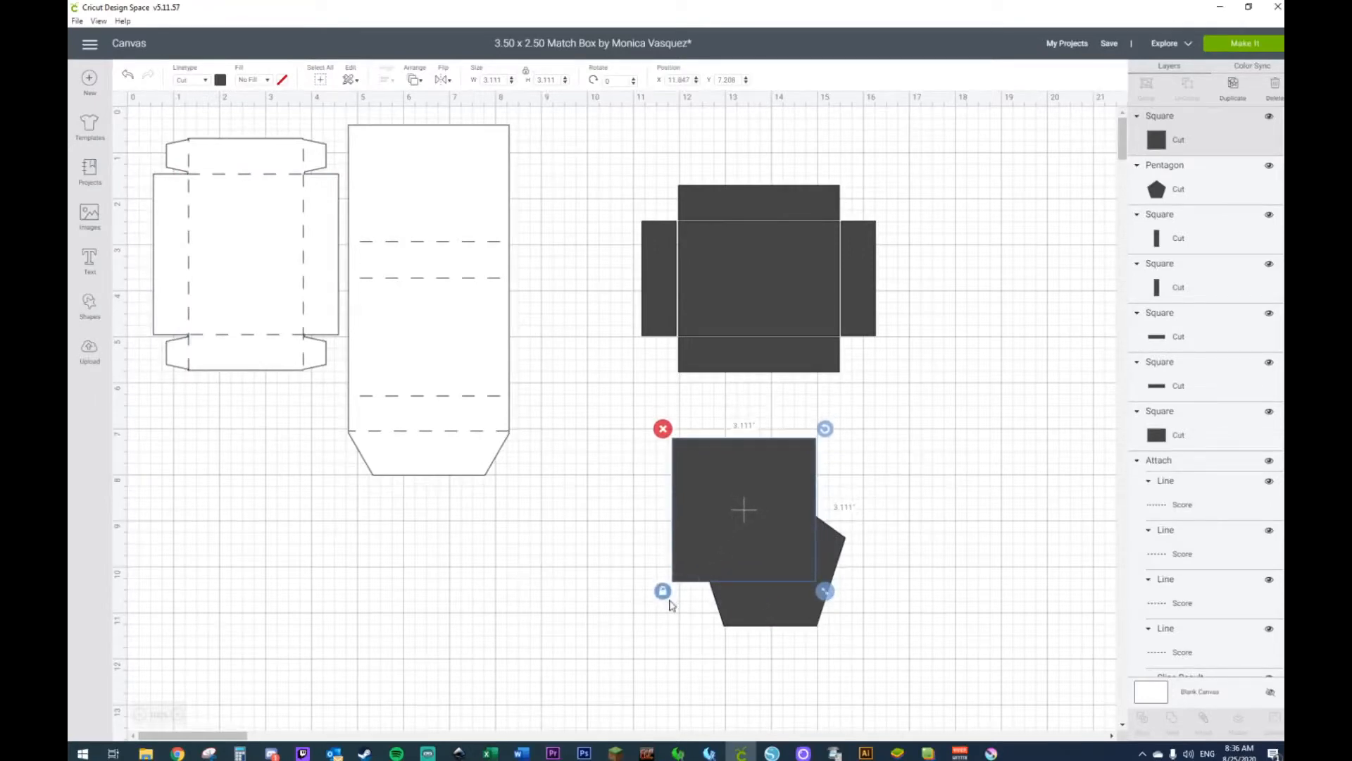
{"action": "left_click_drag", "start_coordinate": [833, 595], "coordinate": [908, 599]}
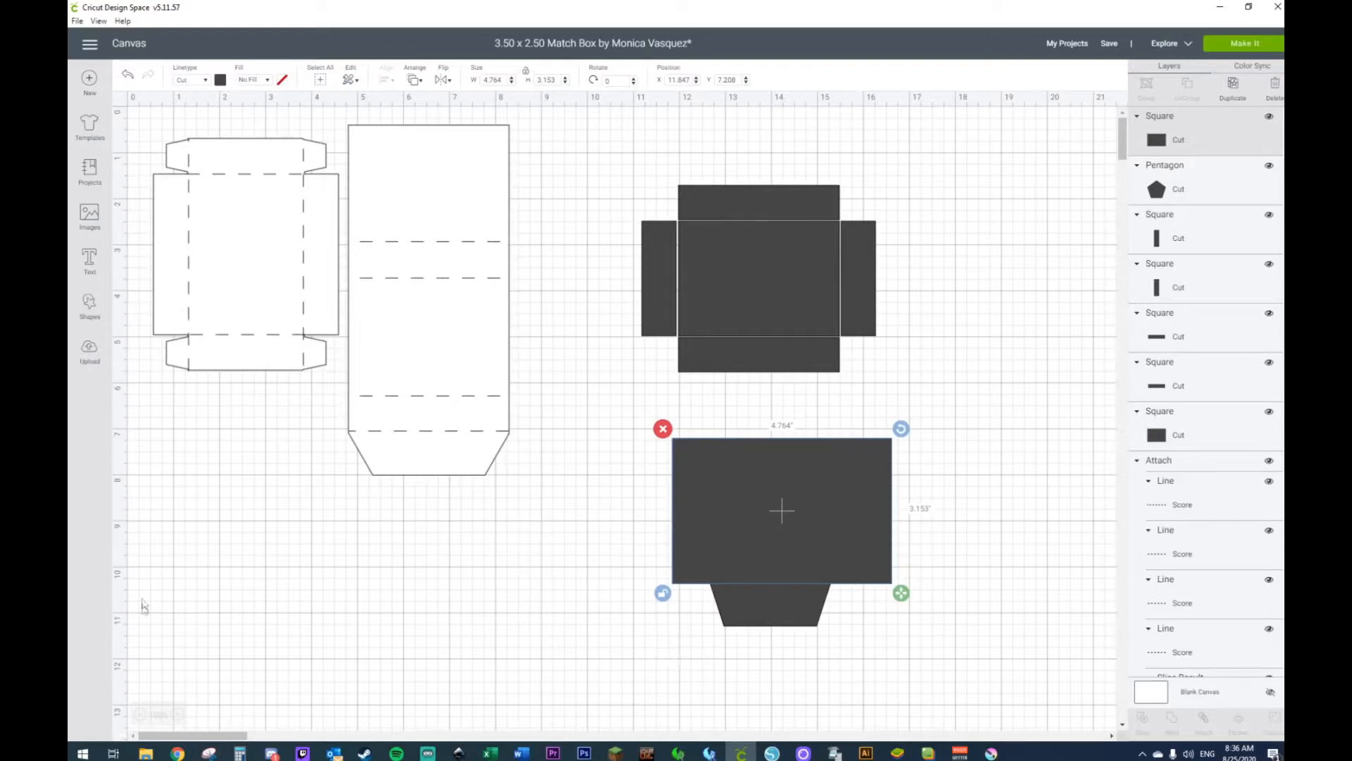
{"action": "left_click", "coordinate": [176, 754]}
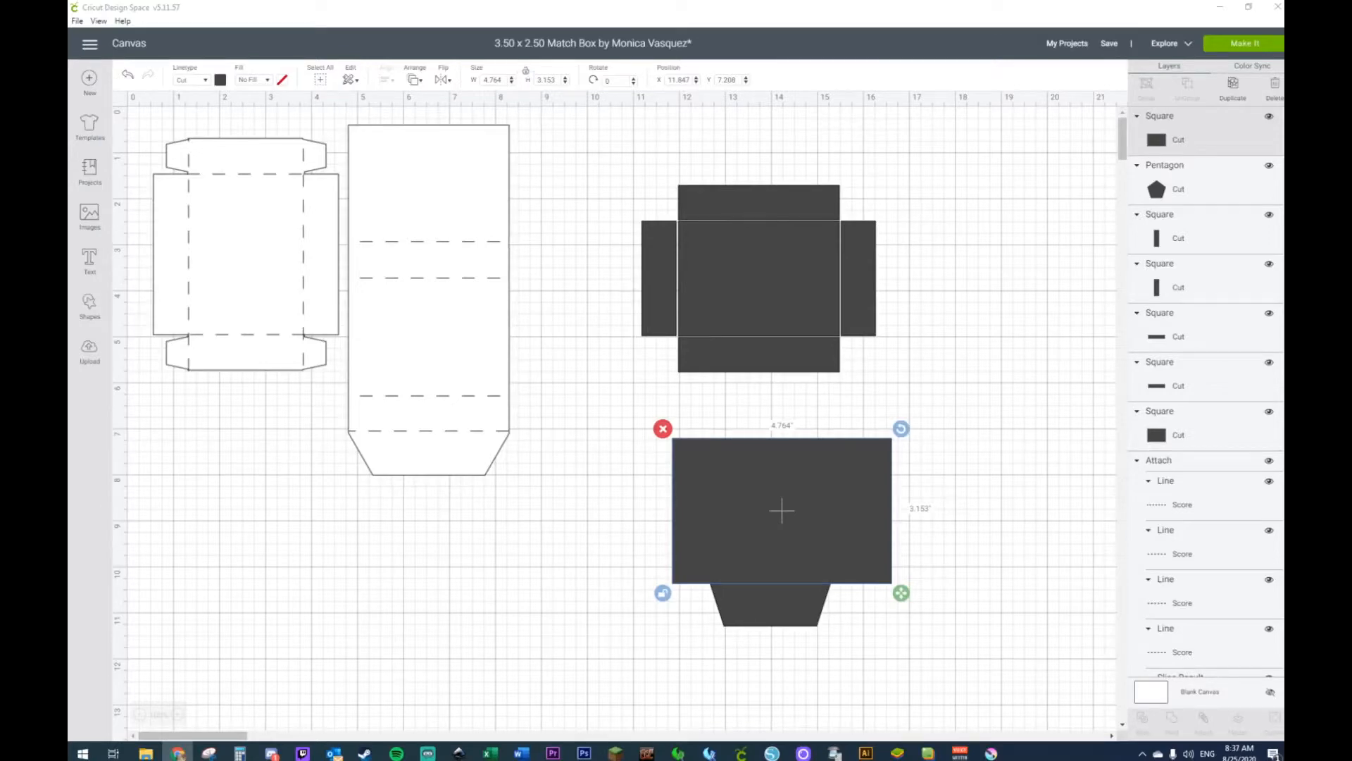
{"action": "key", "text": "alt+Tab"}
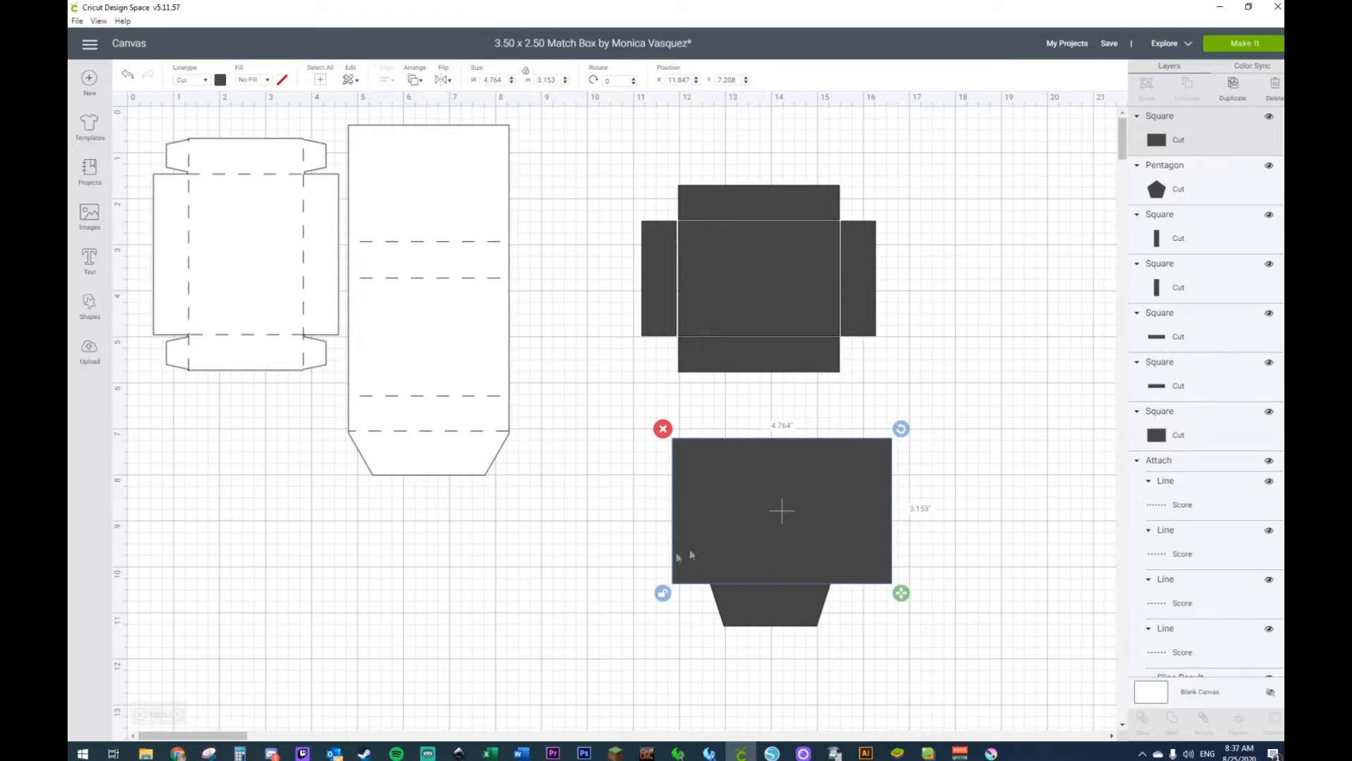
Step: Slice the pentagon with the overlapping rectangle and delete all resulting pieces except the lower trapezoid
{"action": "left_click", "coordinate": [609, 610]}
{"action": "left_click_drag", "start_coordinate": [595, 549], "coordinate": [760, 631]}
{"action": "right_click", "coordinate": [739, 574]}
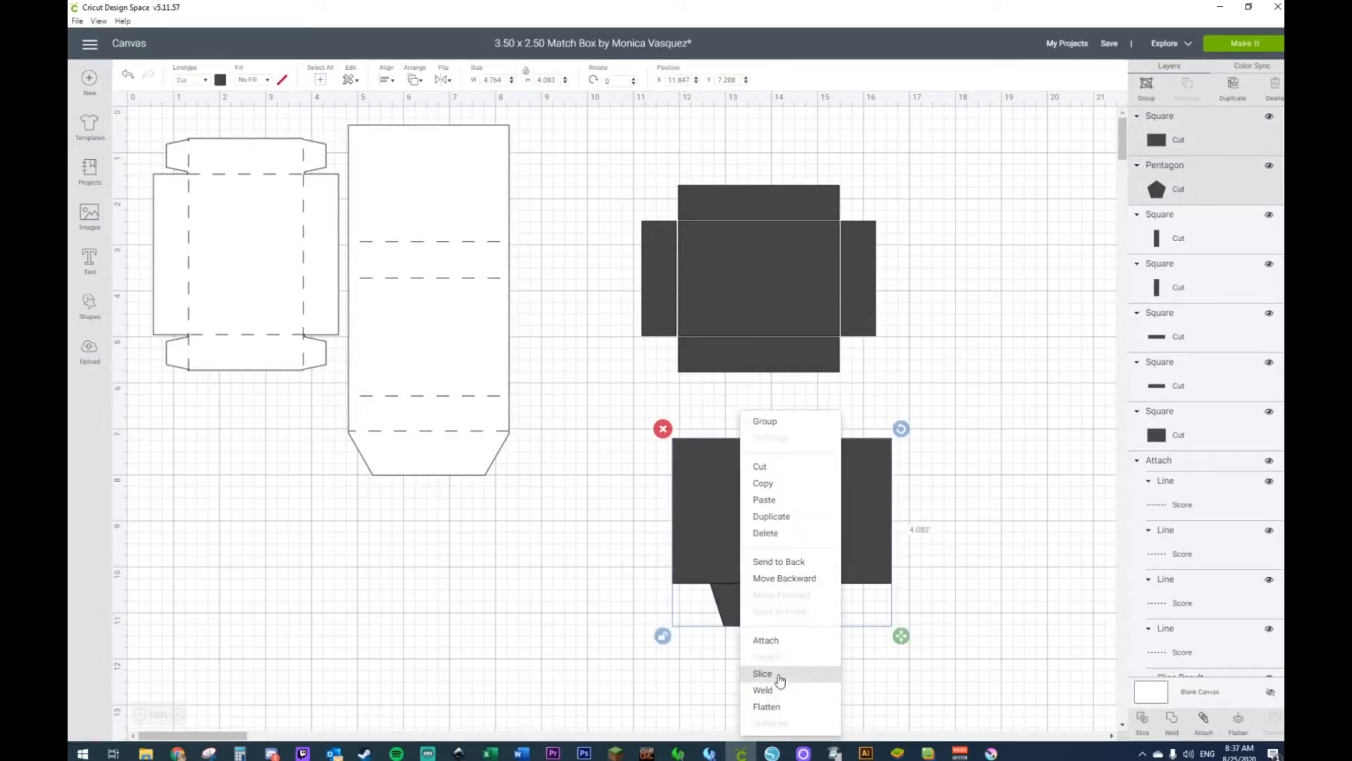
{"action": "left_click", "coordinate": [775, 675]}
{"action": "left_click_drag", "start_coordinate": [728, 619], "coordinate": [534, 626]}
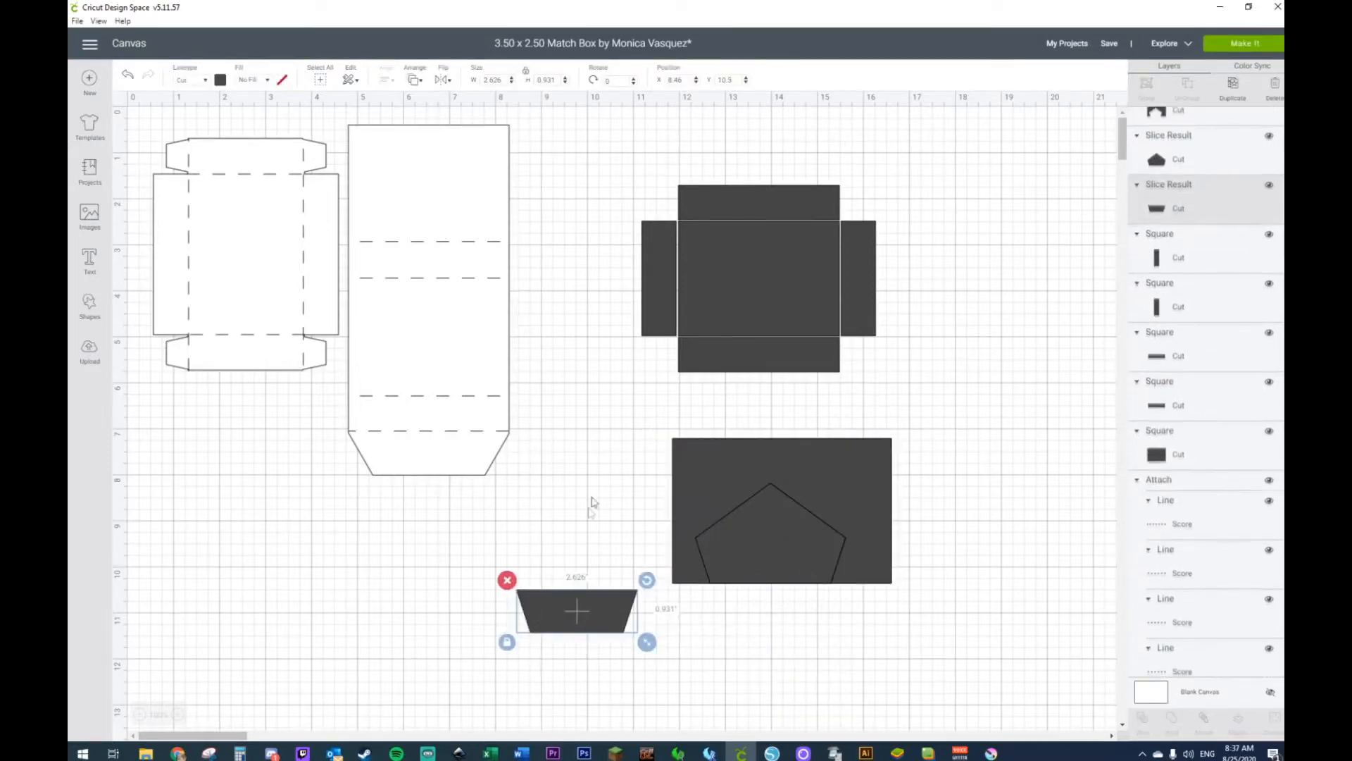
{"action": "left_click_drag", "start_coordinate": [604, 456], "coordinate": [939, 595]}
{"action": "key", "text": "Delete"}
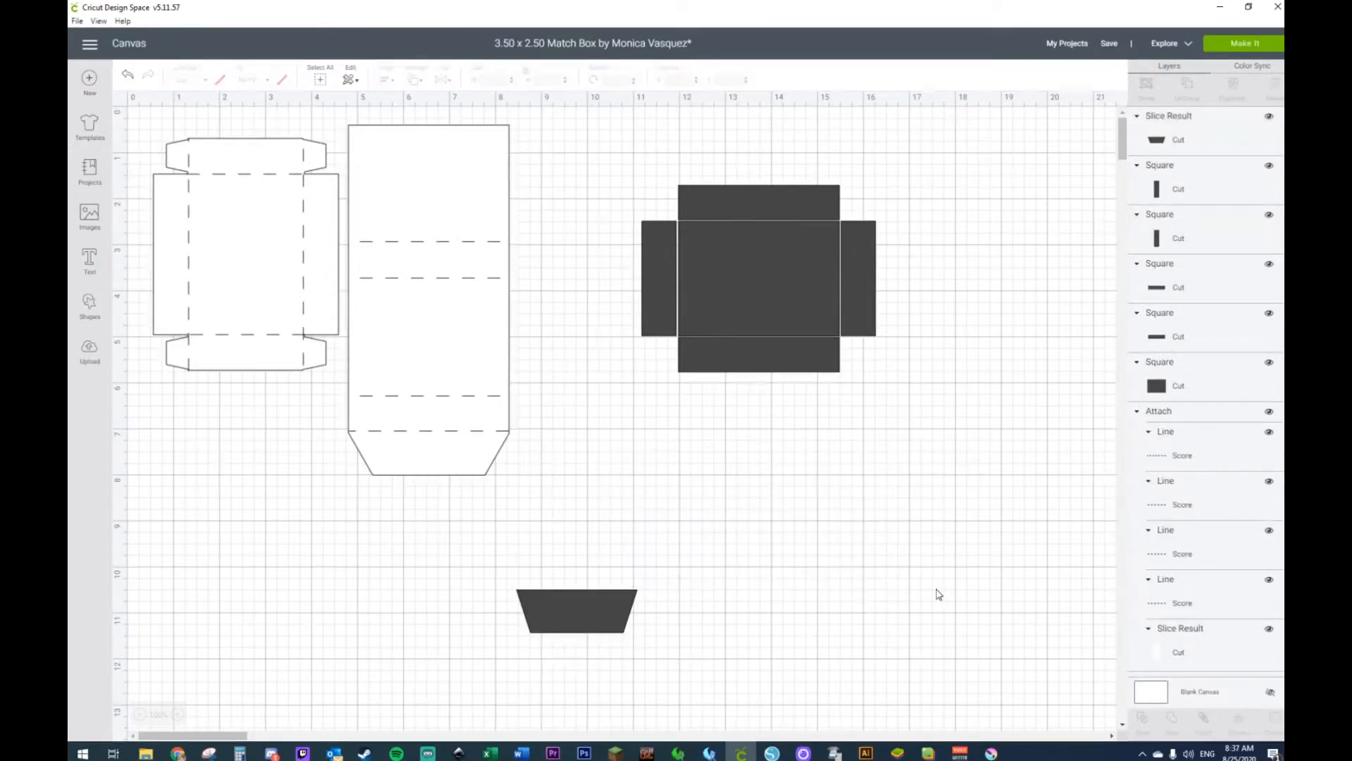
Step: Shrink the trapezoid to about 0.668 x 0.569 and place it against the lower end of the left strip
{"action": "left_click_drag", "start_coordinate": [576, 596], "coordinate": [730, 441]}
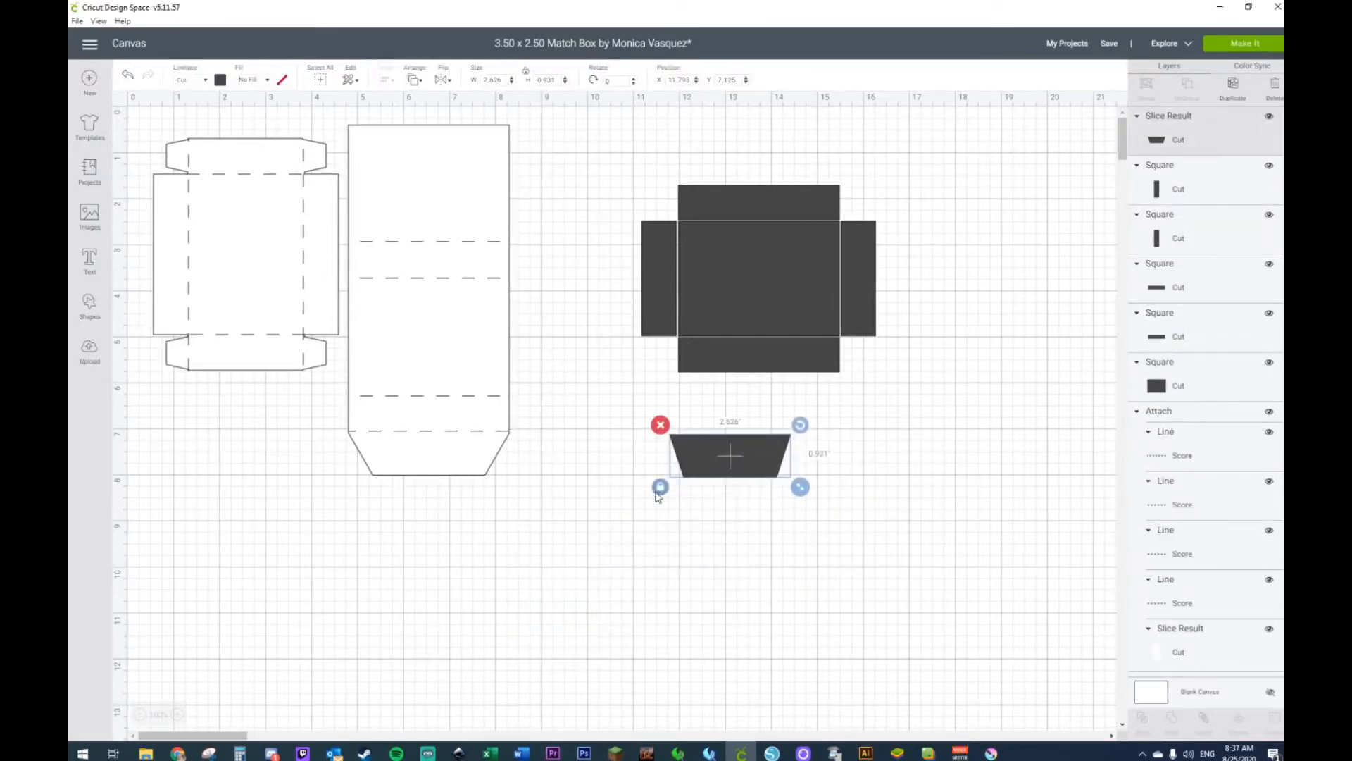
{"action": "left_click_drag", "start_coordinate": [800, 487], "coordinate": [683, 374]}
{"action": "left_click", "coordinate": [661, 446]}
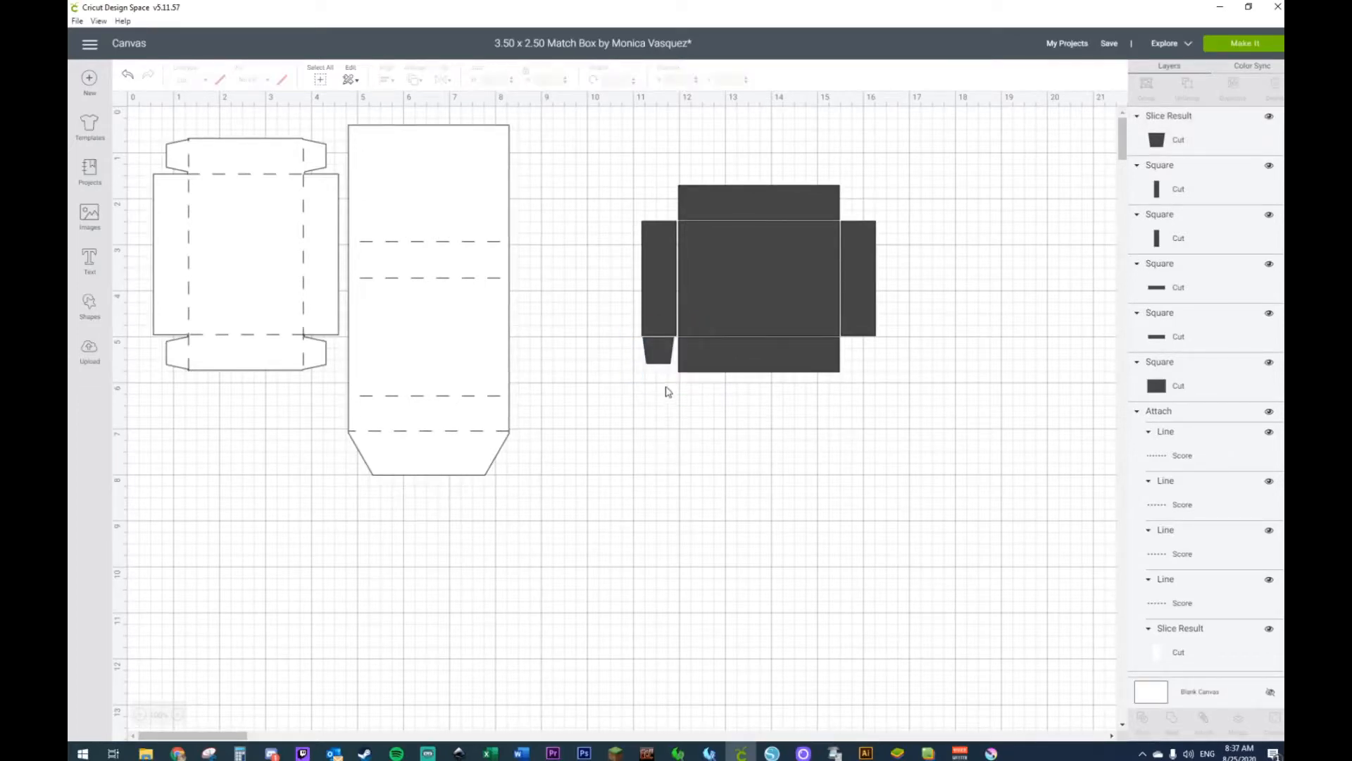
Step: Duplicate the trapezoid, flip the copy vertically and place it above the left strip
{"action": "left_click", "coordinate": [659, 359]}
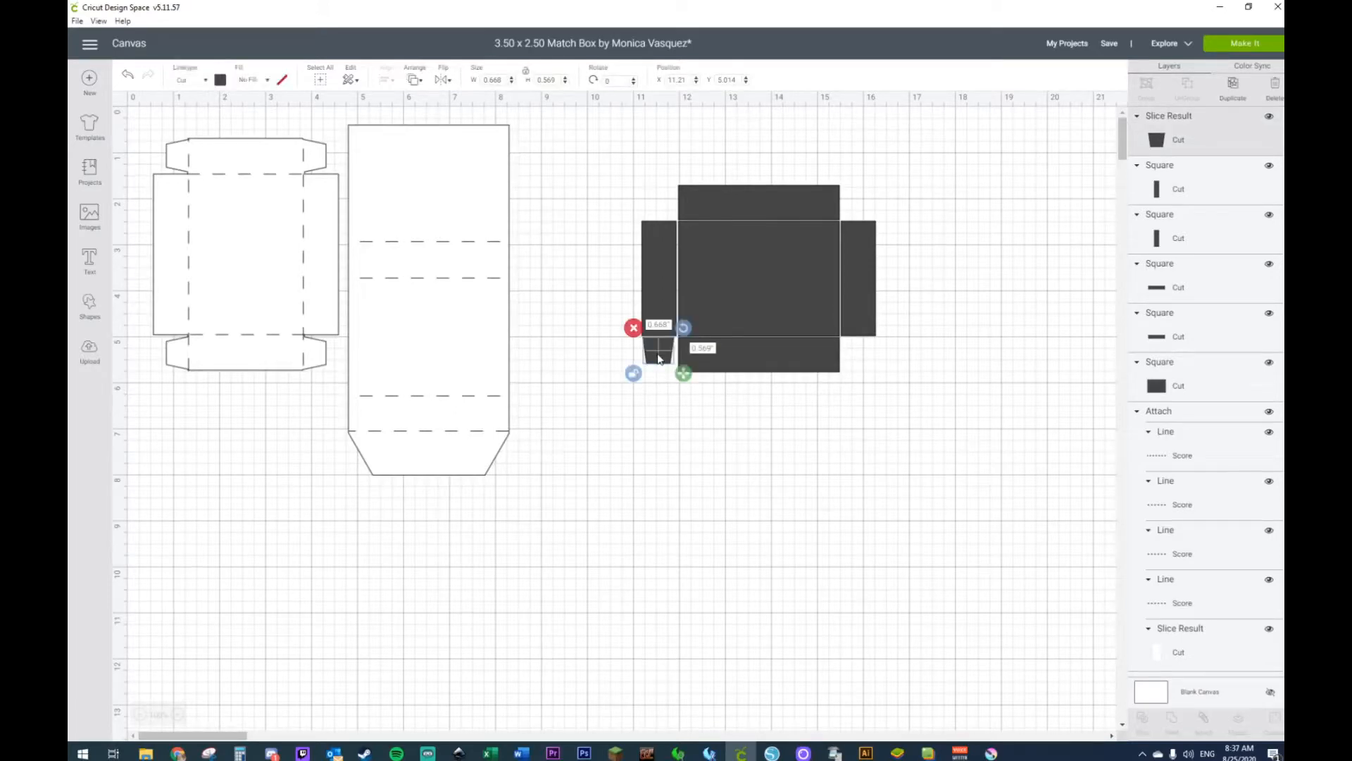
{"action": "key", "text": "ctrl+d"}
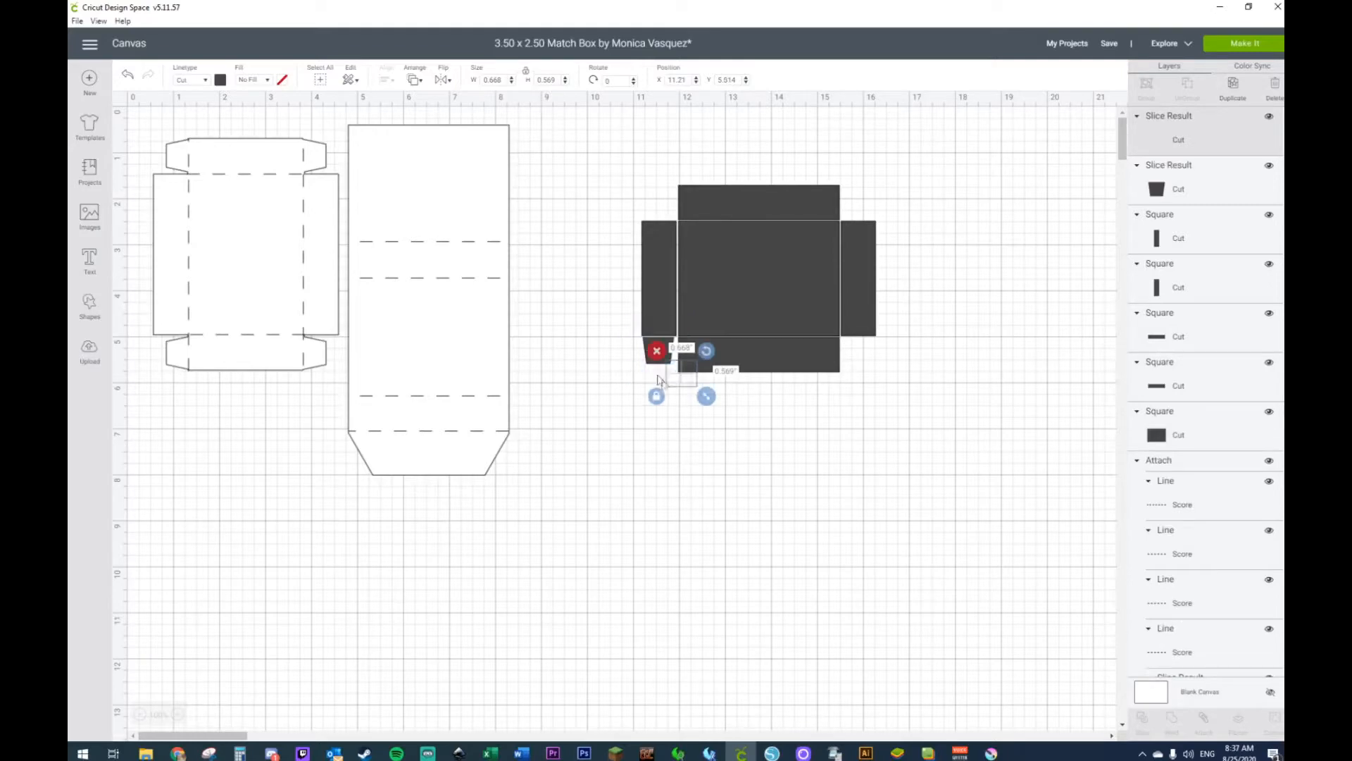
{"action": "left_click_drag", "start_coordinate": [662, 370], "coordinate": [659, 195]}
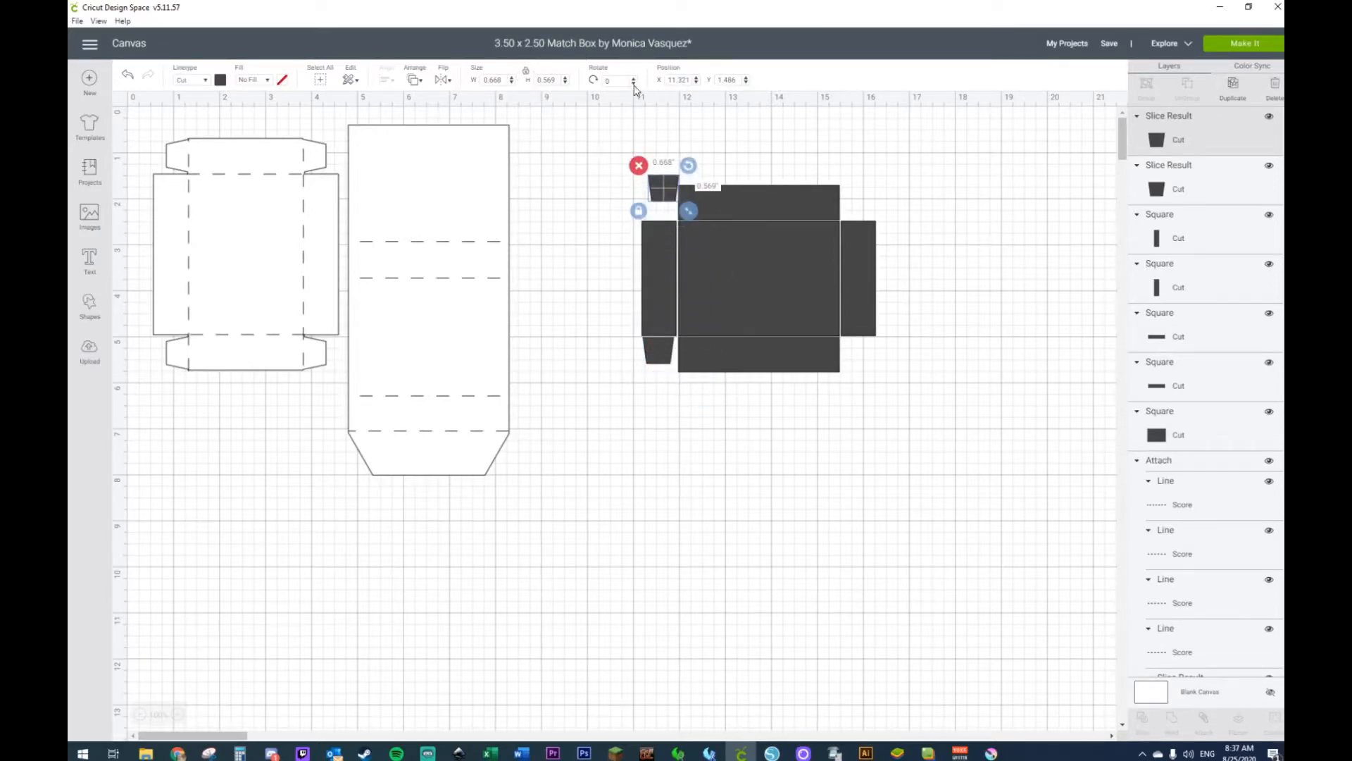
{"action": "left_click", "coordinate": [443, 81]}
{"action": "left_click", "coordinate": [460, 127]}
{"action": "left_click_drag", "start_coordinate": [659, 192], "coordinate": [660, 203]}
{"action": "left_click", "coordinate": [607, 242]}
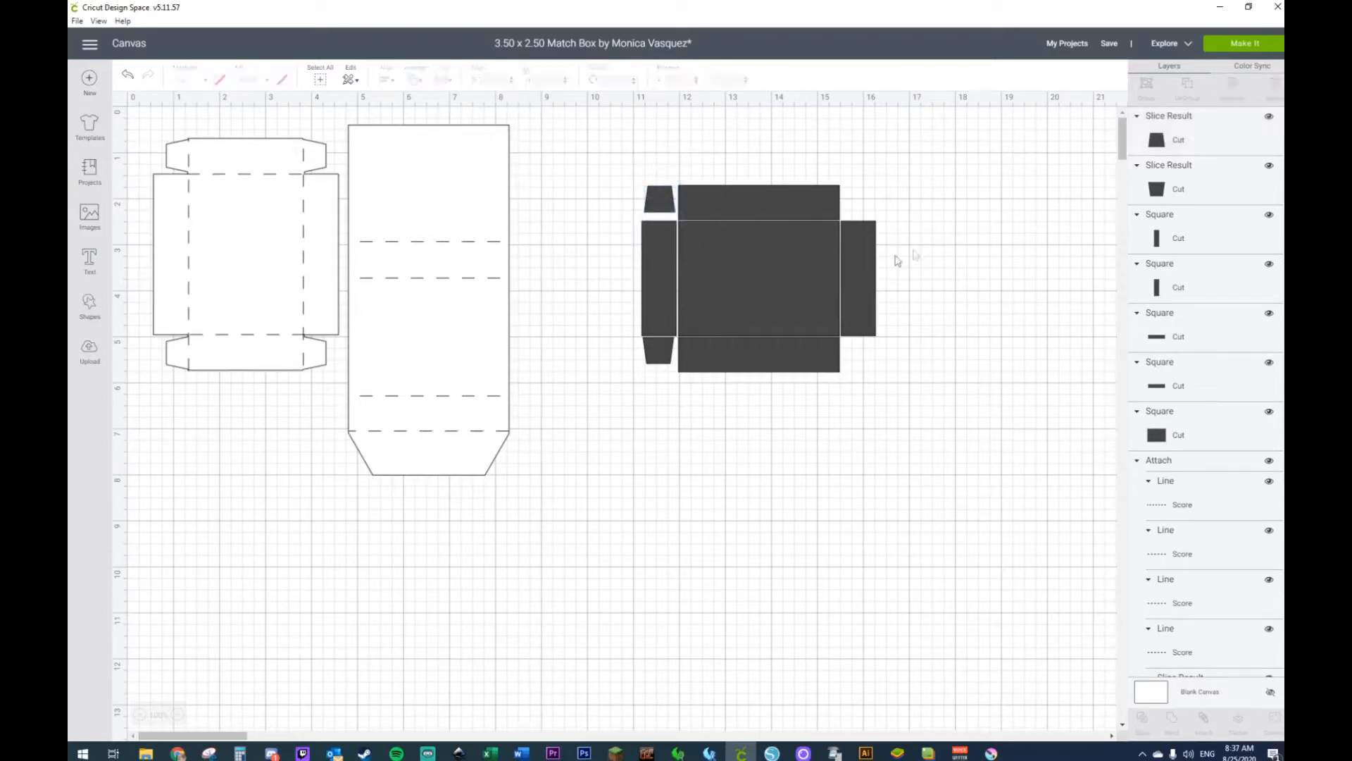
Step: Delete the right strip and move the upper trapezoid down onto the left strip's upper end
{"action": "left_click", "coordinate": [856, 262]}
{"action": "key", "text": "Delete"}
{"action": "left_click_drag", "start_coordinate": [667, 204], "coordinate": [666, 203]}
{"action": "left_click", "coordinate": [668, 180]}
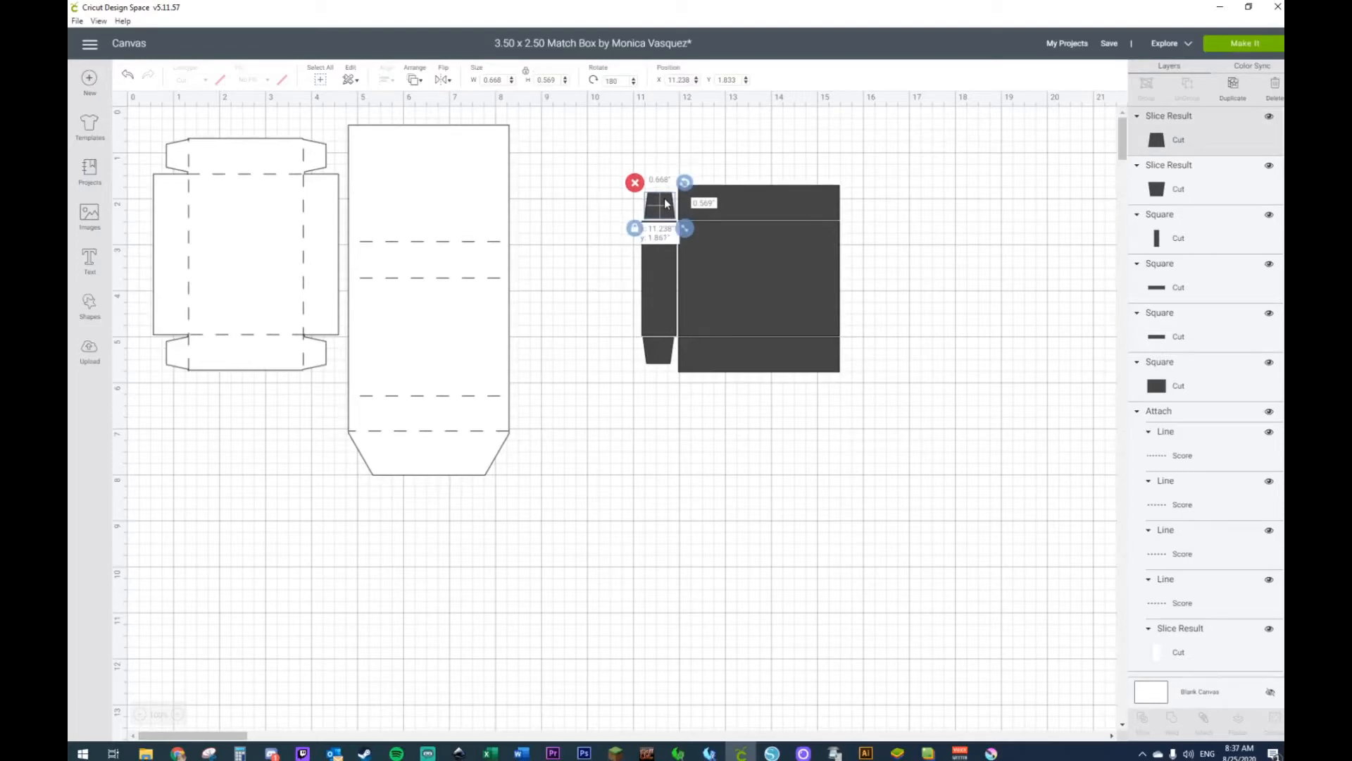
{"action": "left_click_drag", "start_coordinate": [666, 203], "coordinate": [666, 205]}
{"action": "left_click", "coordinate": [597, 261]}
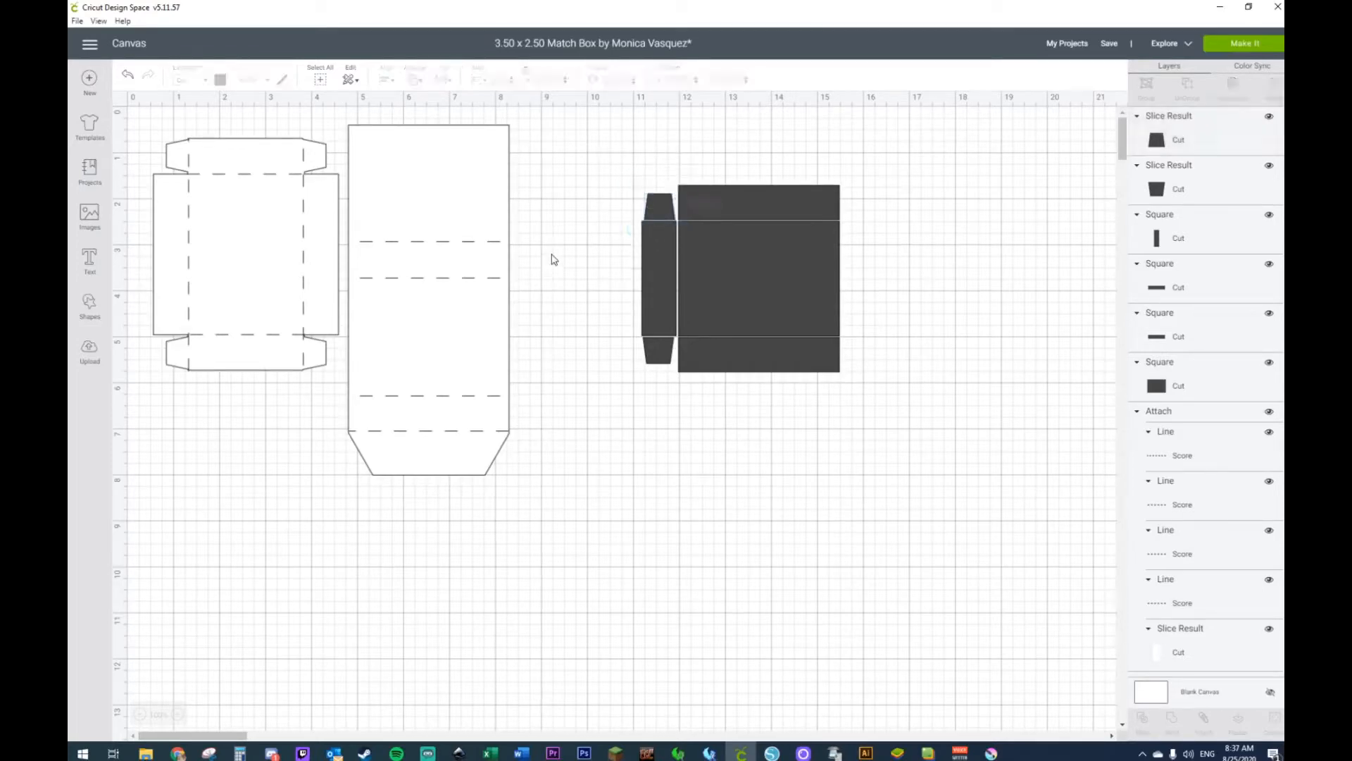
{"action": "left_click", "coordinate": [656, 201]}
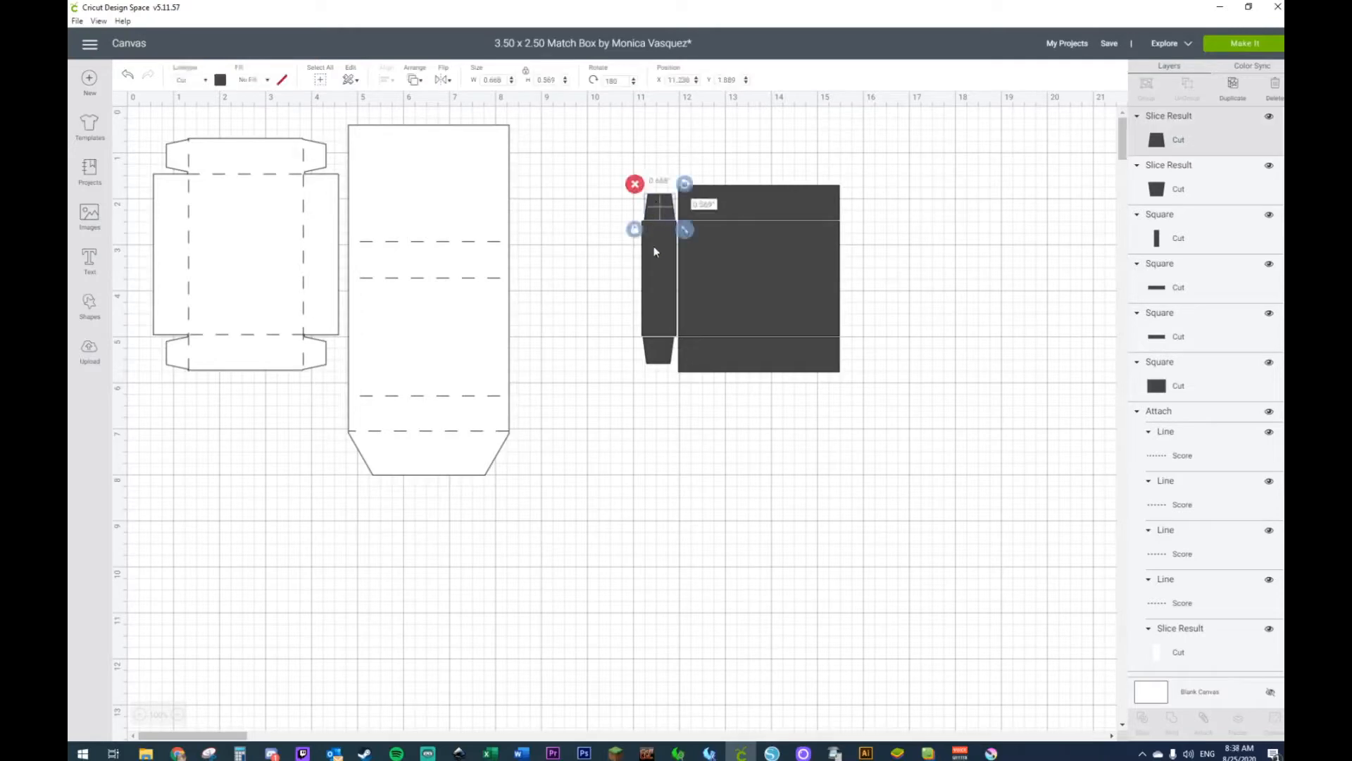
{"action": "left_click", "coordinate": [657, 349], "text": "shift"}
{"action": "left_click", "coordinate": [658, 286], "text": "shift"}
{"action": "key", "text": "Delete"}
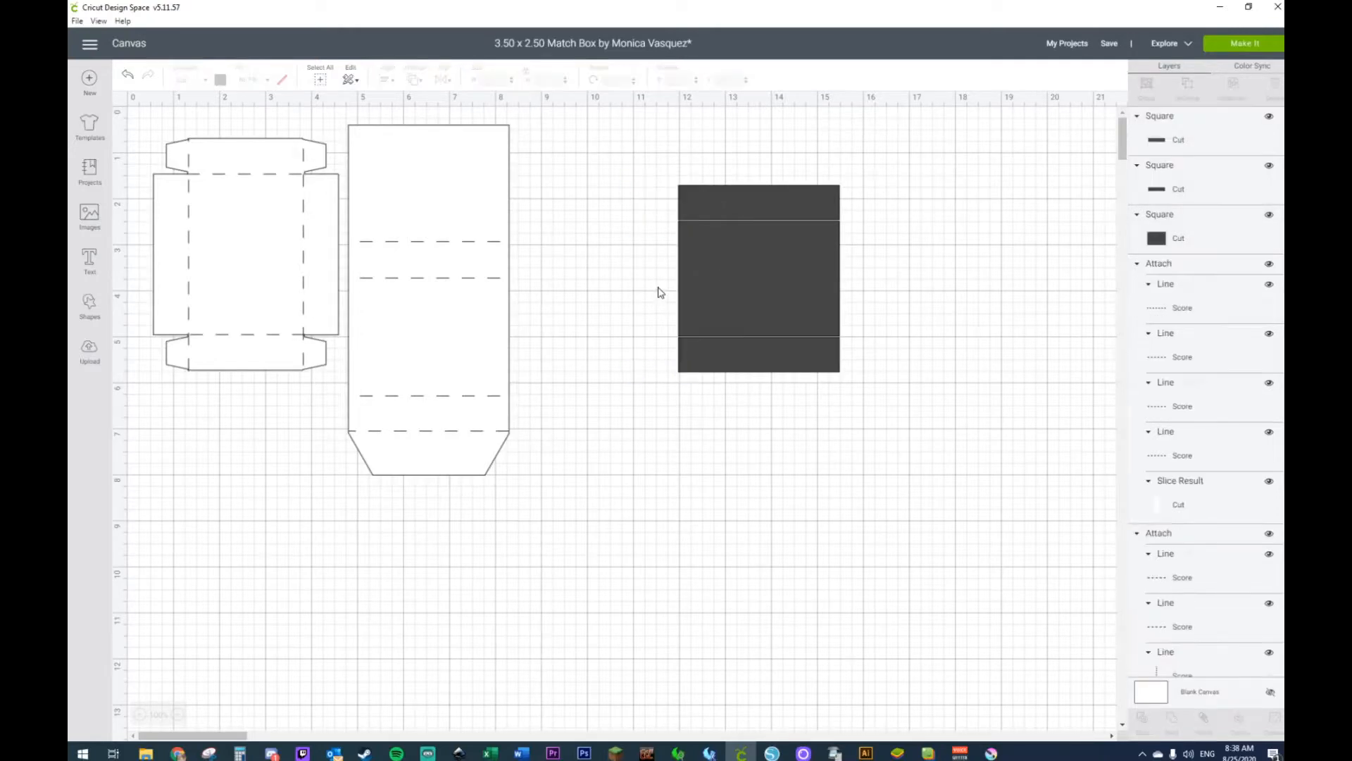
{"action": "left_click", "coordinate": [129, 74]}
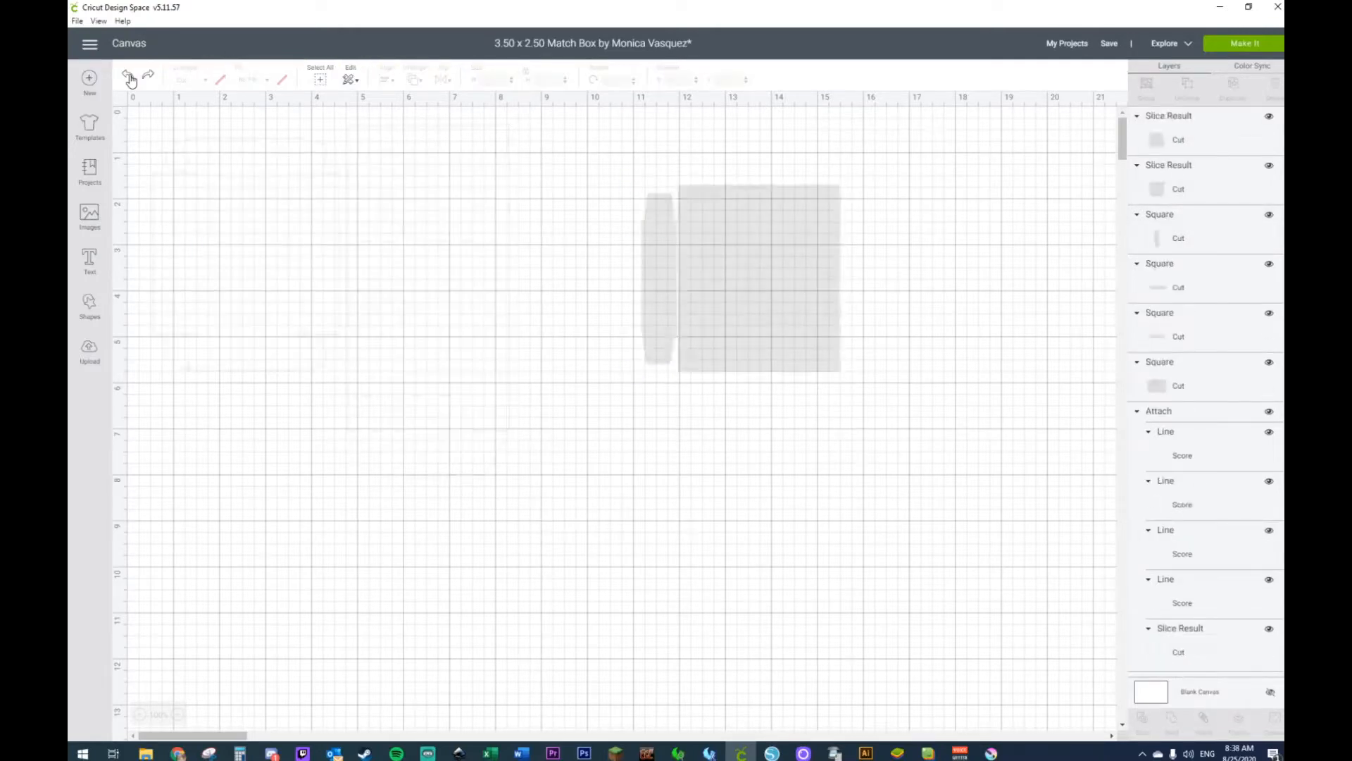
Step: Duplicate the left strip together with its two trapezoids and place the copy along the rectangle's right edge
{"action": "left_click_drag", "start_coordinate": [585, 175], "coordinate": [668, 378]}
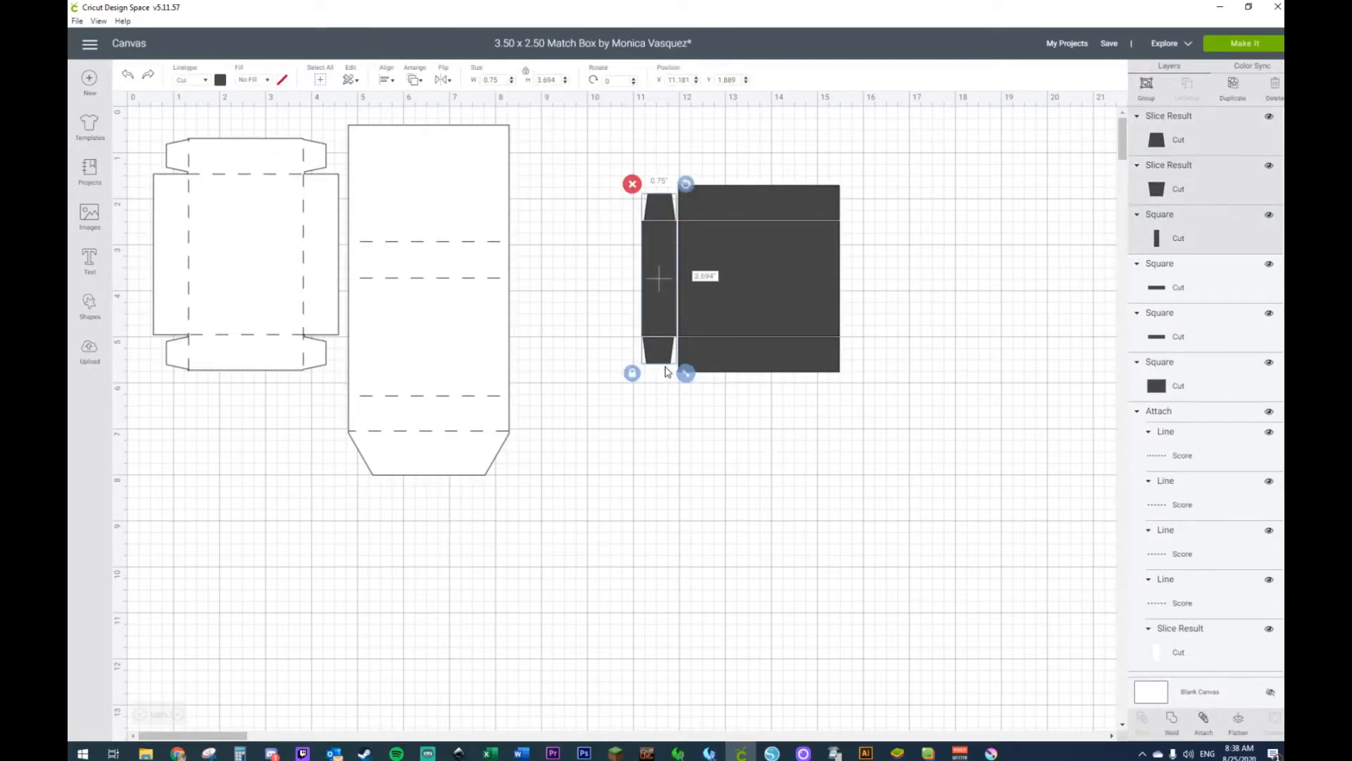
{"action": "key", "text": "ctrl+d"}
{"action": "left_click_drag", "start_coordinate": [693, 325], "coordinate": [867, 301]}
{"action": "left_click", "coordinate": [932, 289]}
Step: Center the rectangle and both side strips vertically, and nudge the upper right trapezoid against its strip
{"action": "left_click_drag", "start_coordinate": [941, 280], "coordinate": [614, 281]}
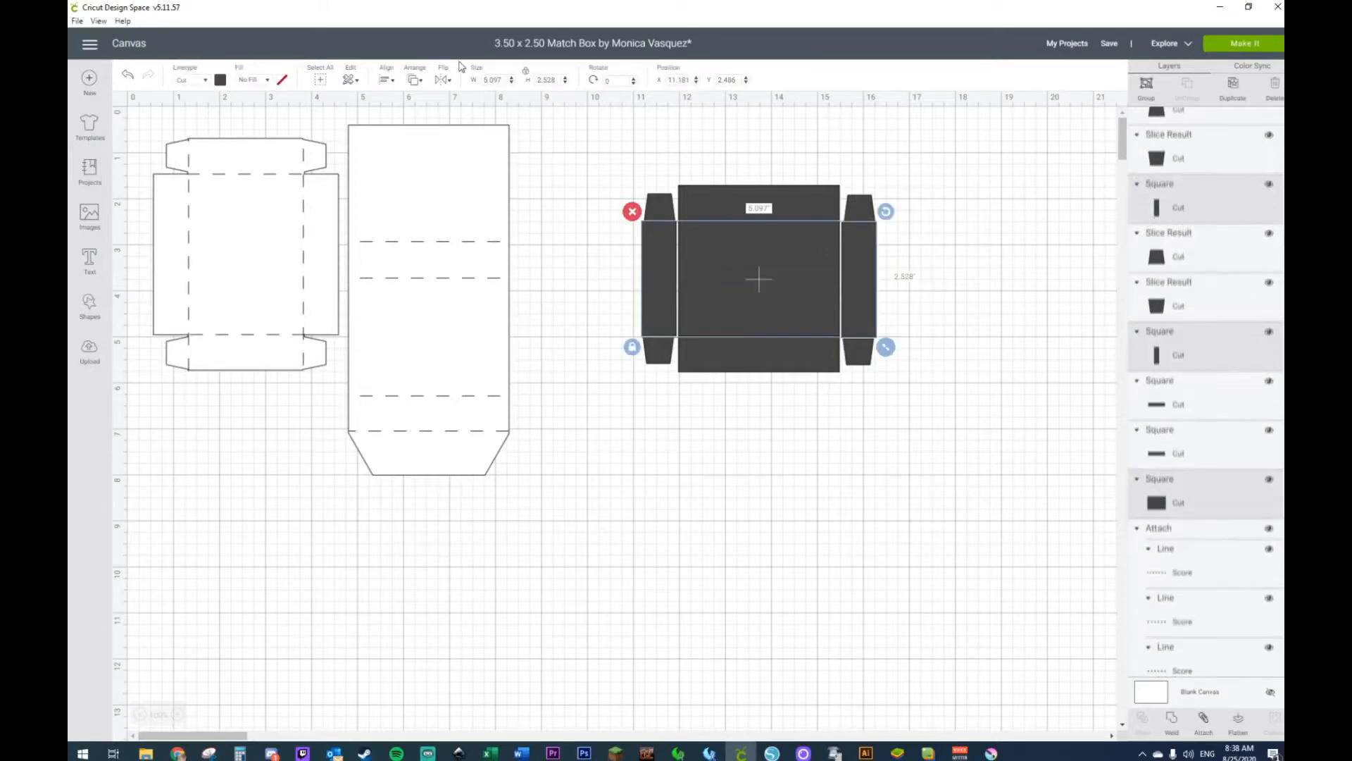
{"action": "left_click", "coordinate": [384, 79]}
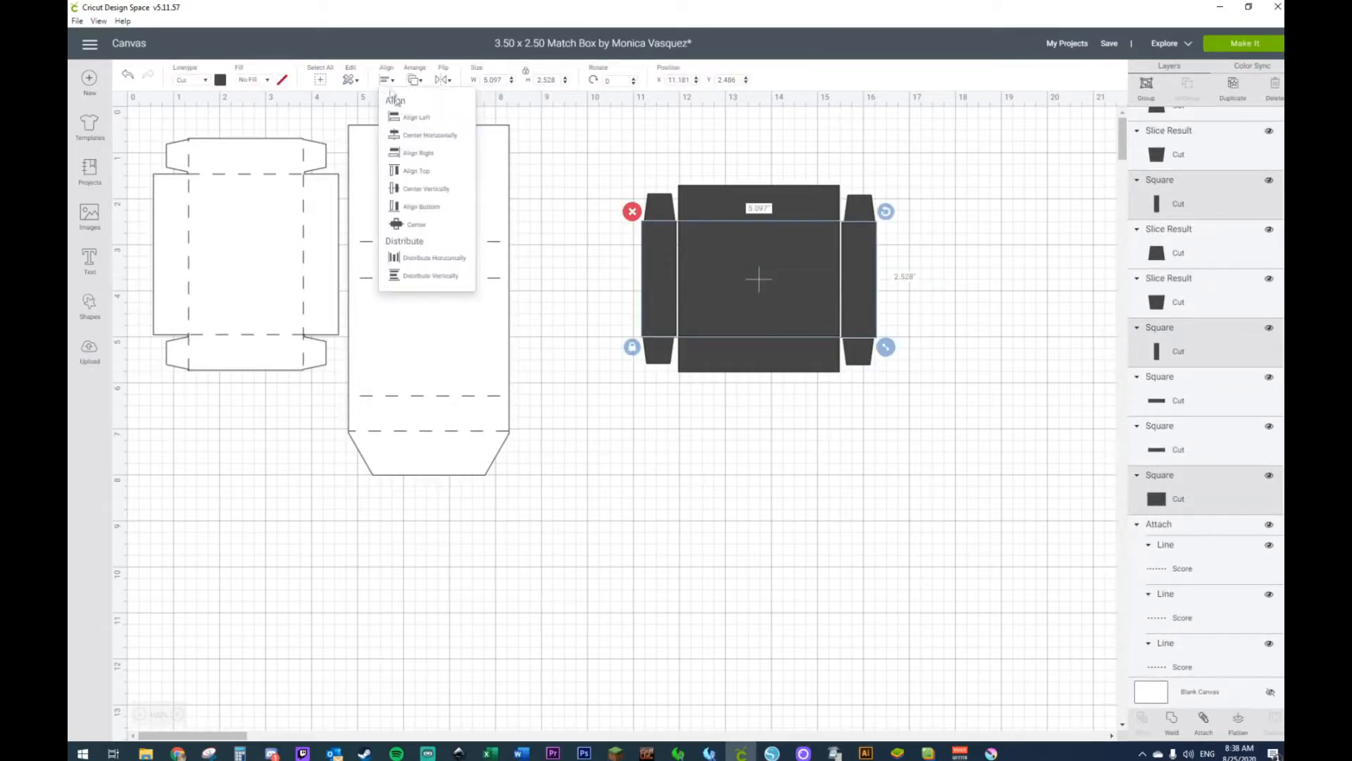
{"action": "left_click", "coordinate": [413, 192]}
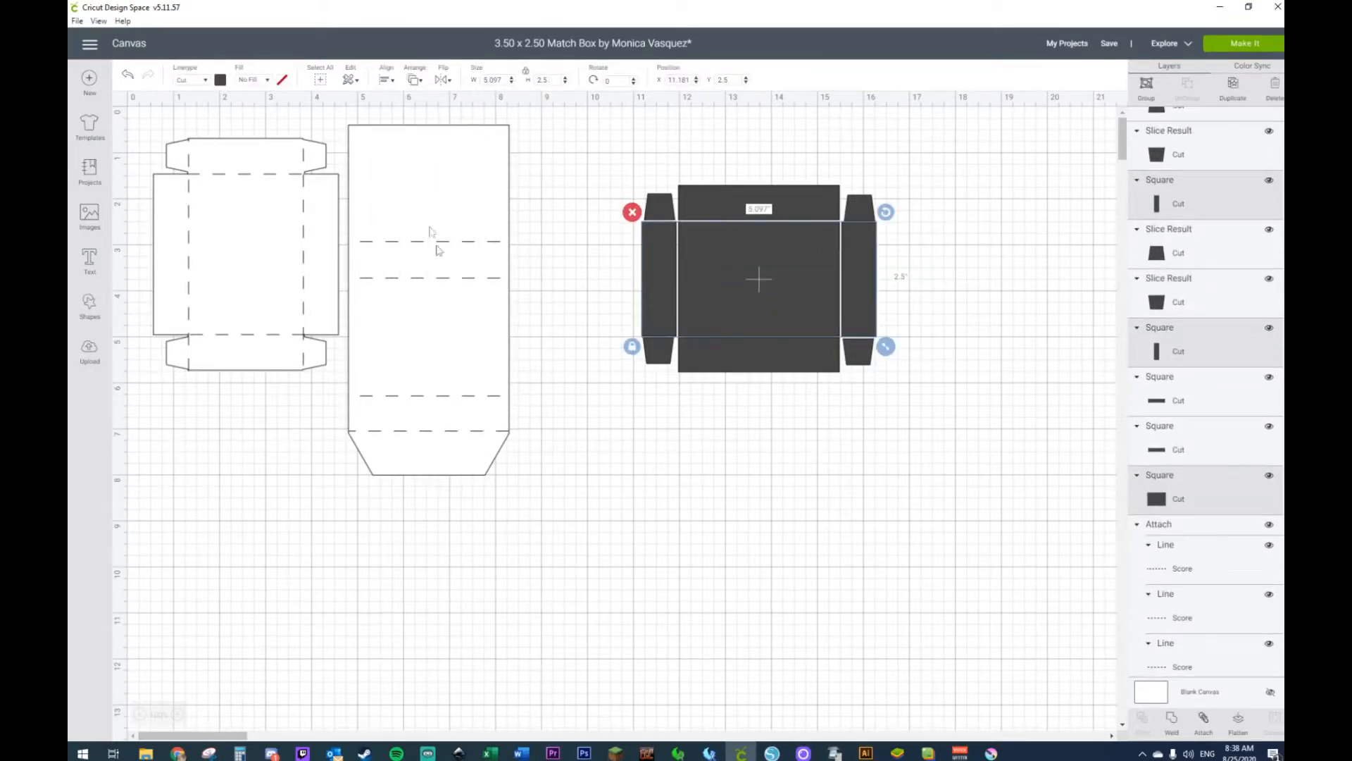
{"action": "left_click", "coordinate": [442, 304]}
{"action": "left_click", "coordinate": [1039, 428]}
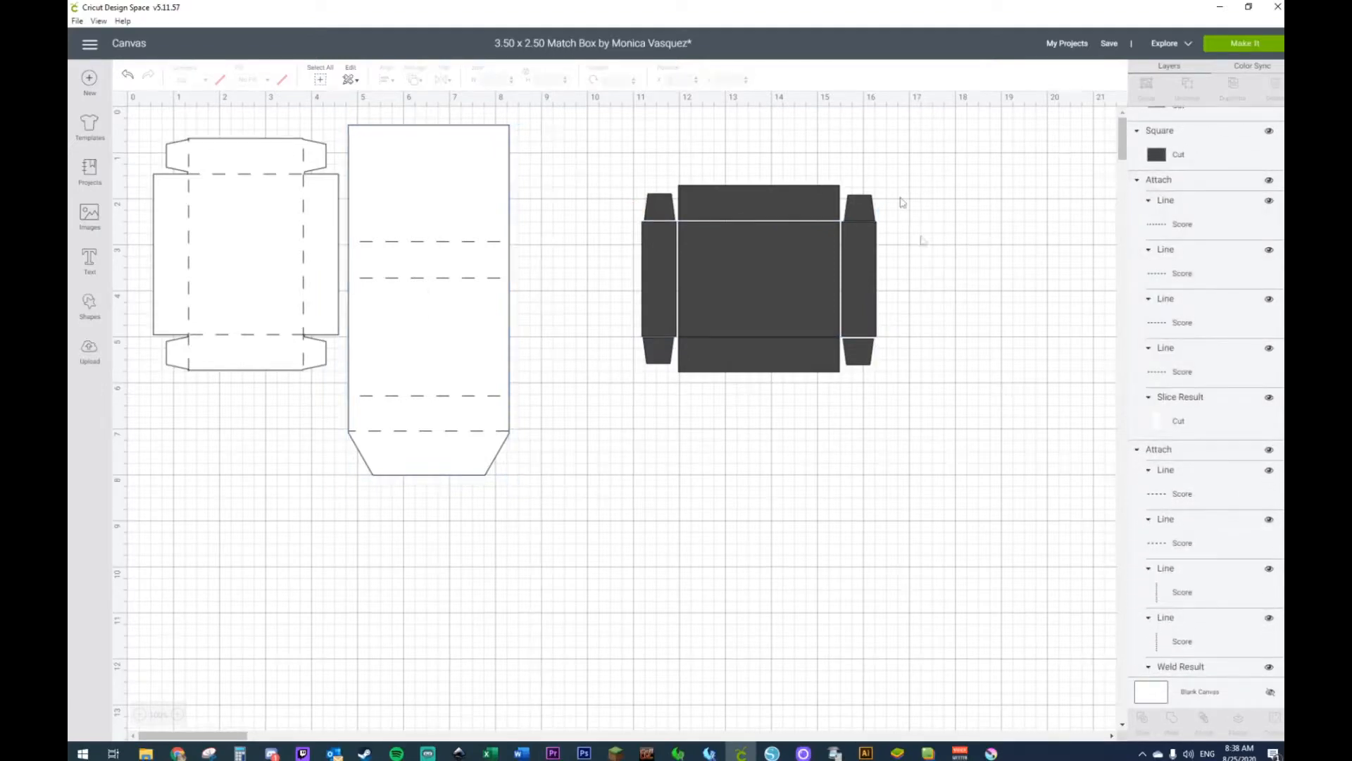
{"action": "left_click", "coordinate": [866, 208]}
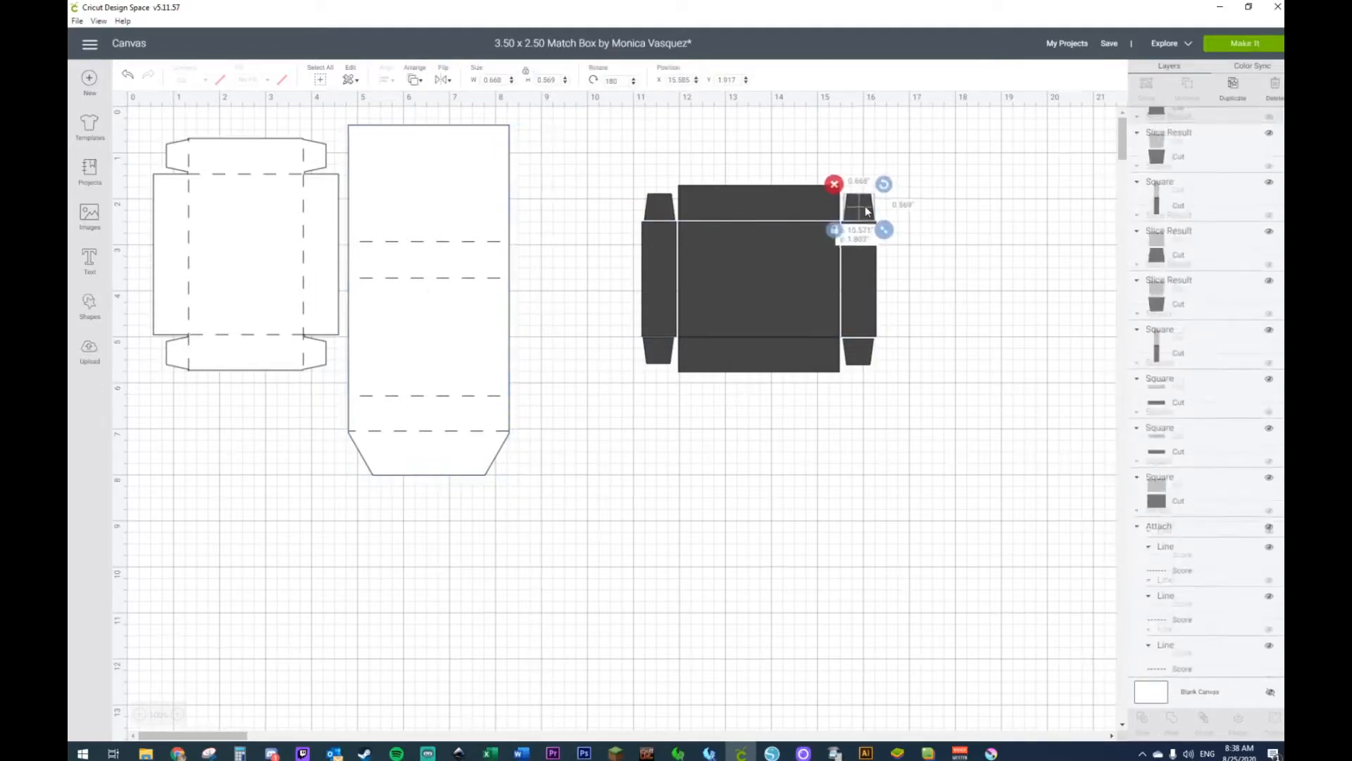
{"action": "left_click", "coordinate": [974, 248]}
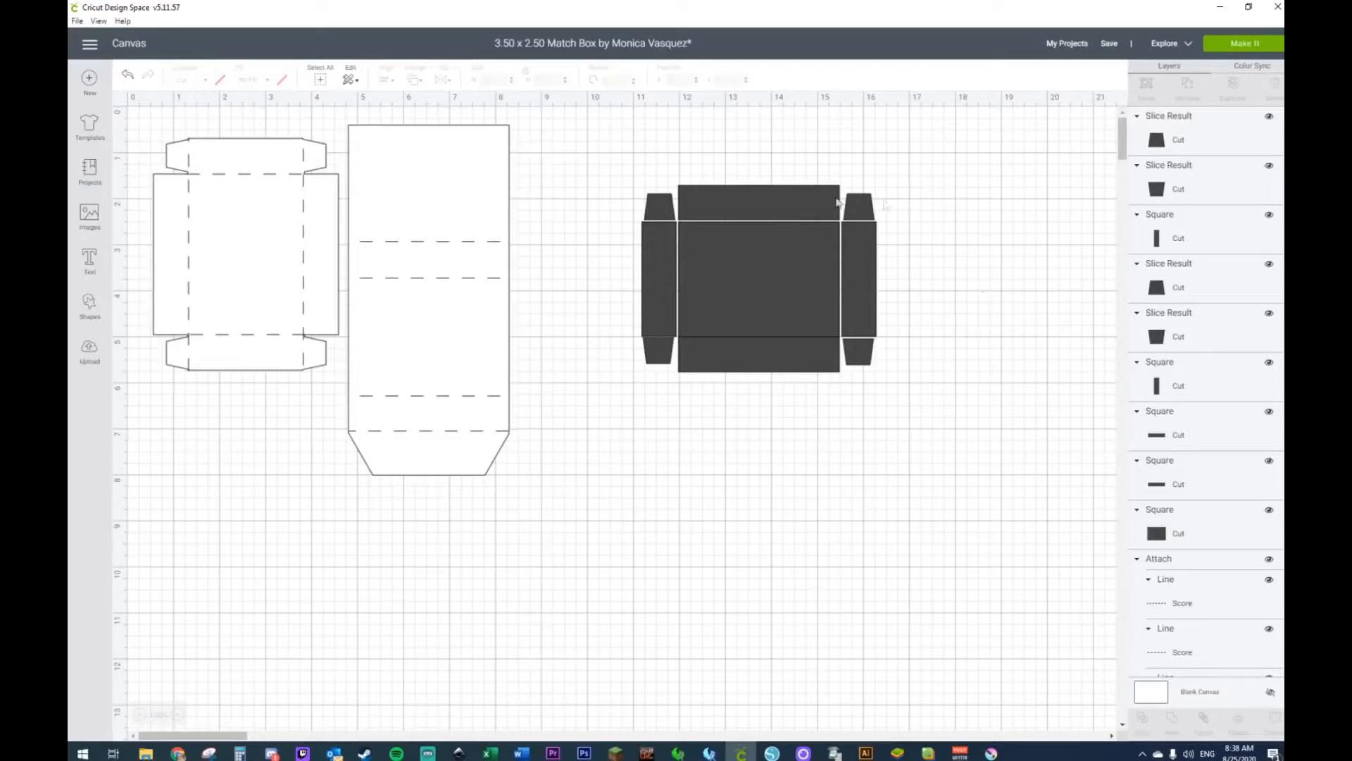
Step: Add a score line and place it upright across the lower left trapezoid
{"action": "left_click", "coordinate": [93, 311]}
{"action": "left_click", "coordinate": [181, 399]}
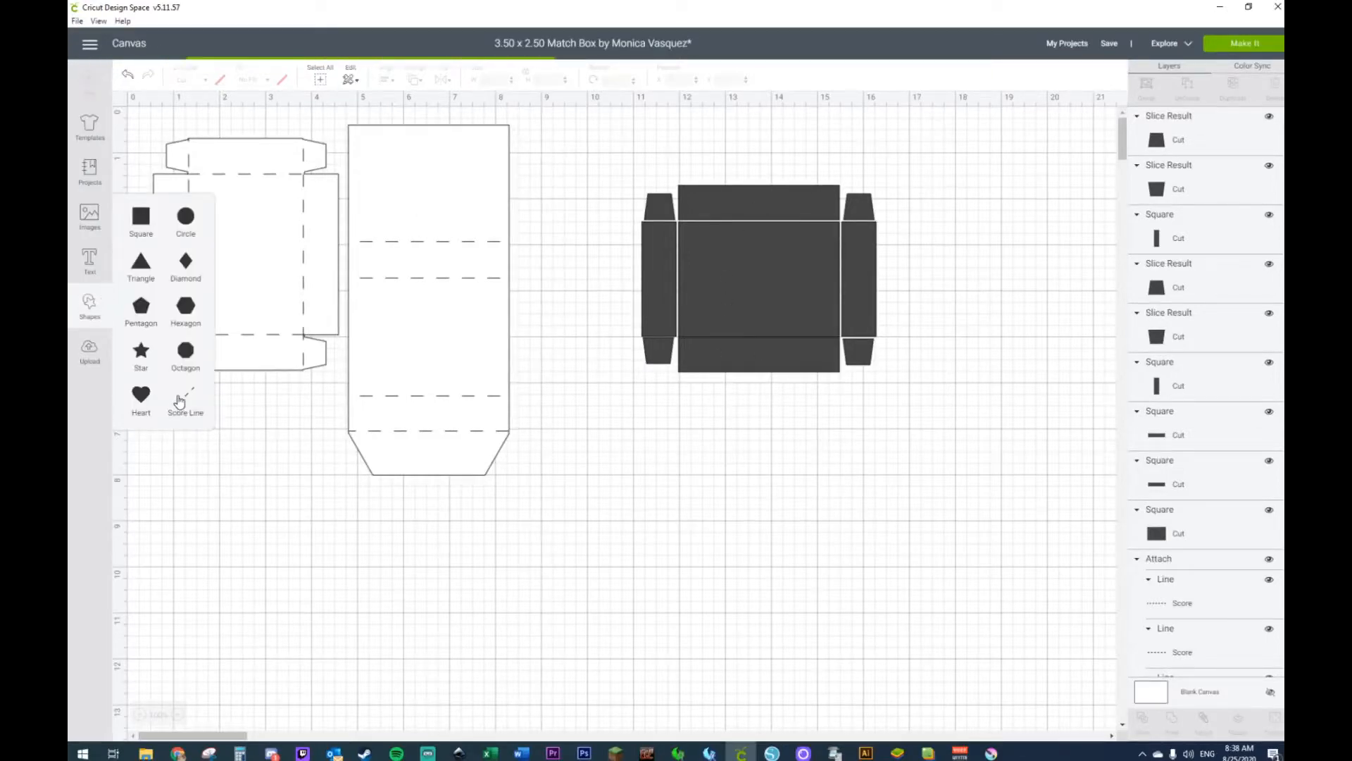
{"action": "left_click", "coordinate": [251, 442]}
{"action": "left_click_drag", "start_coordinate": [222, 322], "coordinate": [662, 393]}
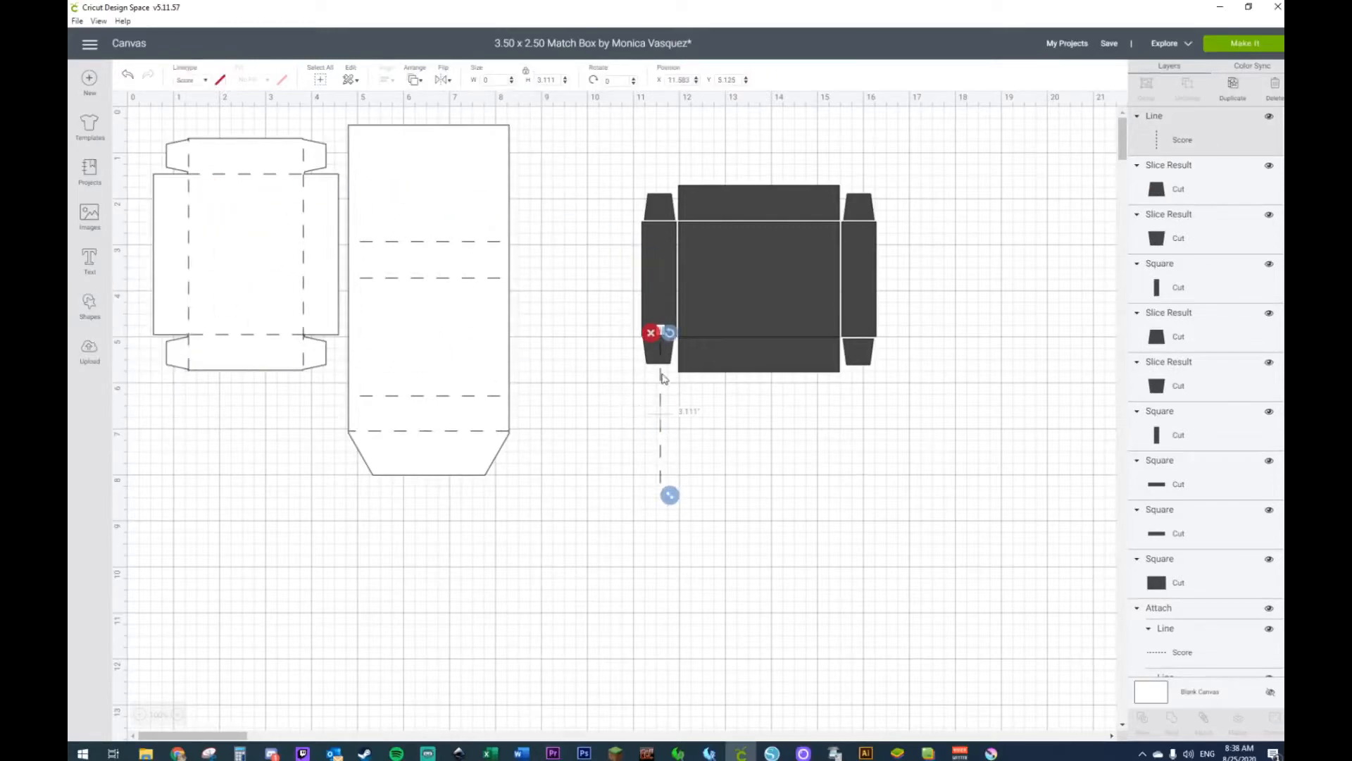
{"action": "left_click_drag", "start_coordinate": [670, 337], "coordinate": [745, 427]}
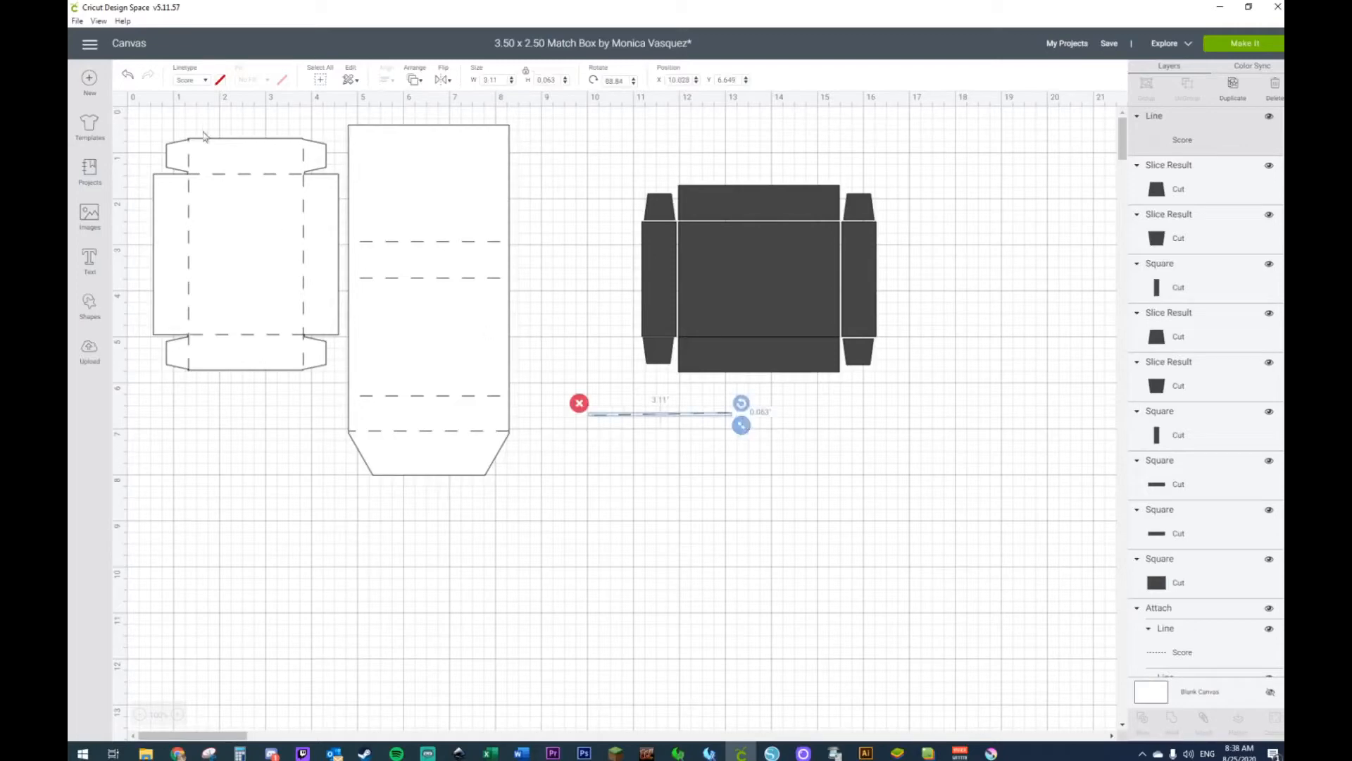
{"action": "left_click", "coordinate": [130, 79]}
{"action": "left_click", "coordinate": [660, 435]}
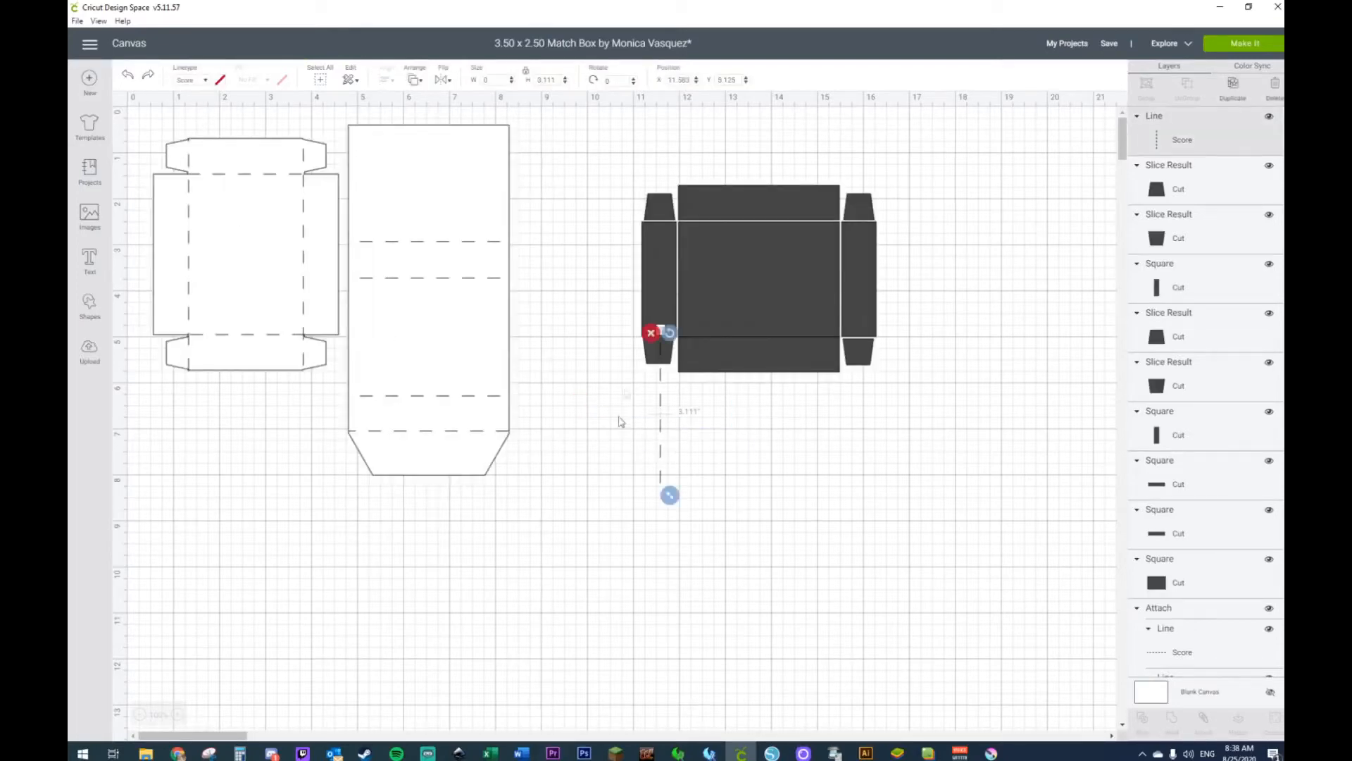
Step: Rotate the score line 90 degrees, place it along the base's upper fold and stretch it to about 5.15 inches across both side strips
{"action": "left_click", "coordinate": [607, 81]}
{"action": "key", "text": "Return"}
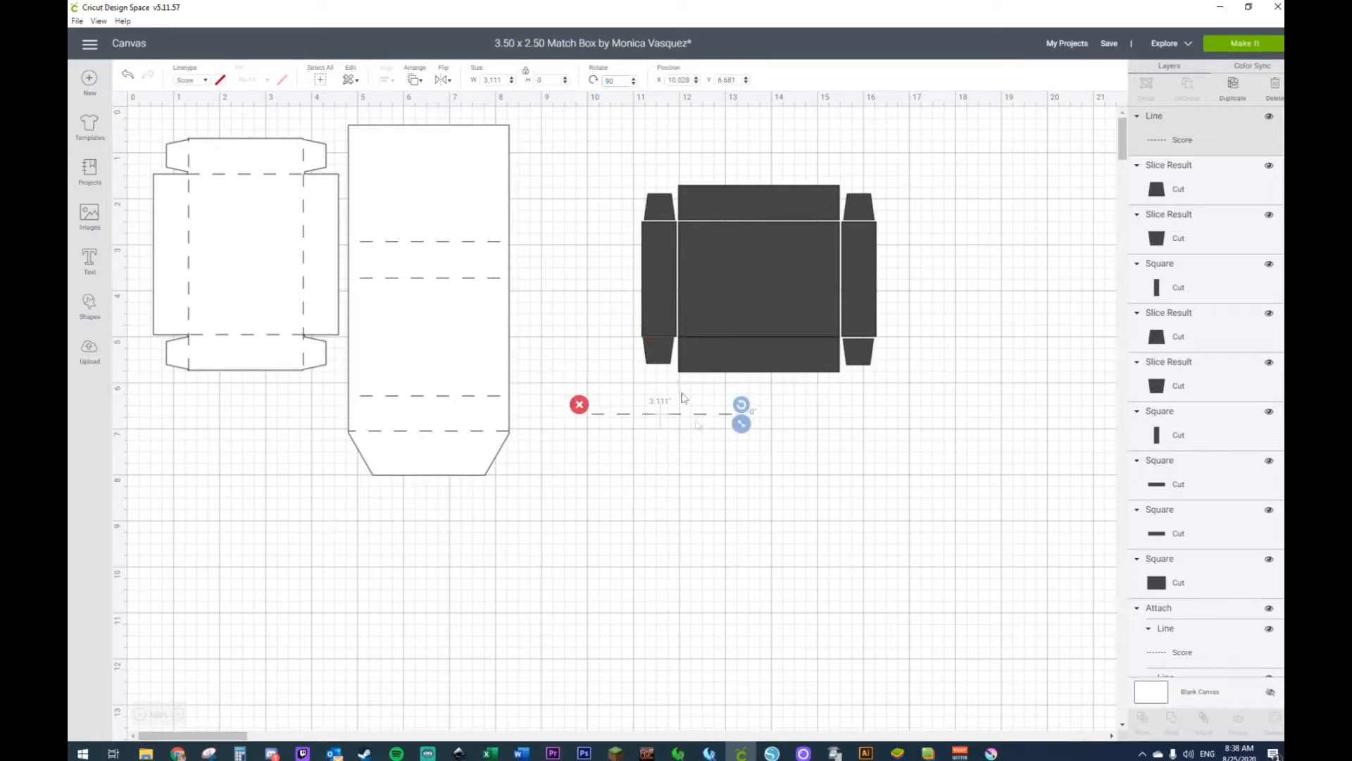
{"action": "left_click_drag", "start_coordinate": [663, 426], "coordinate": [895, 241]}
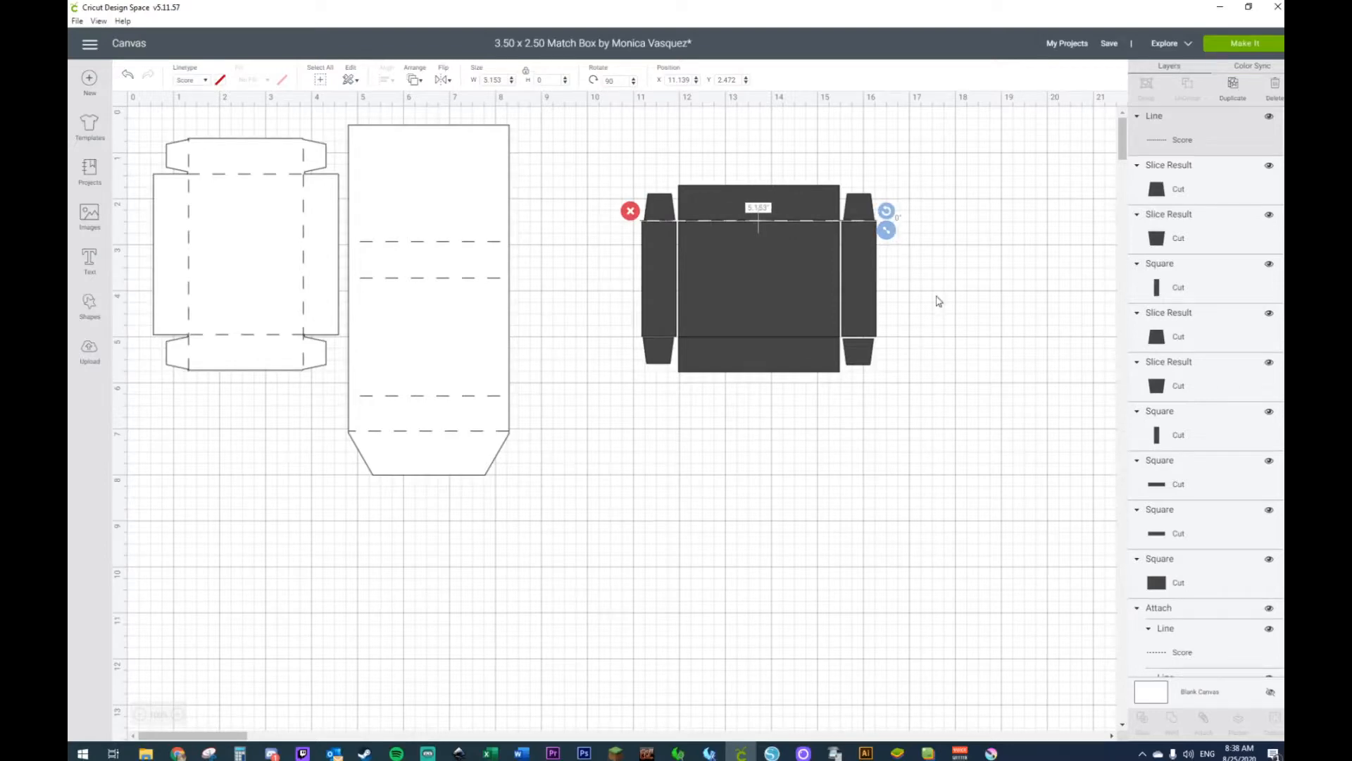
Step: Duplicate the horizontal score line and place the copy along the base's lower fold
{"action": "key", "text": "ctrl+d"}
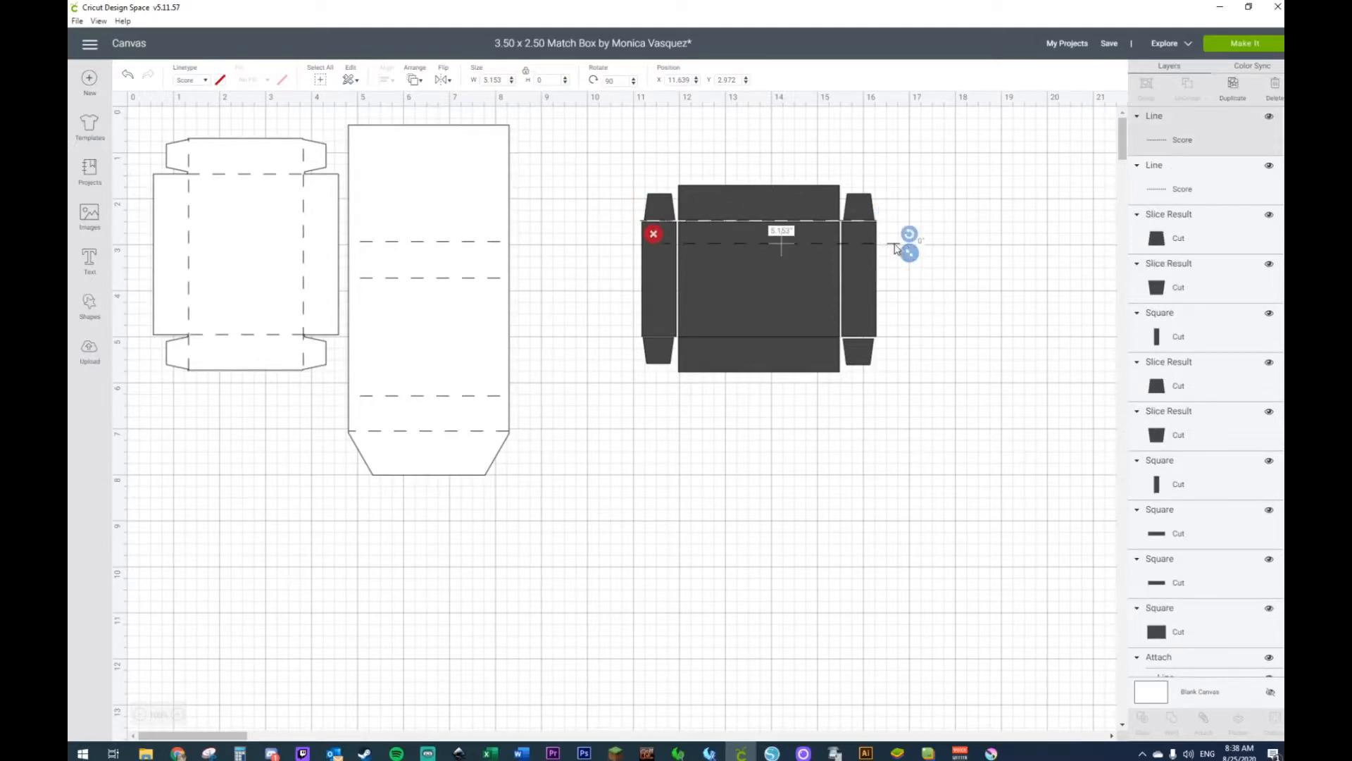
{"action": "left_click_drag", "start_coordinate": [896, 248], "coordinate": [873, 344]}
{"action": "left_click", "coordinate": [987, 301]}
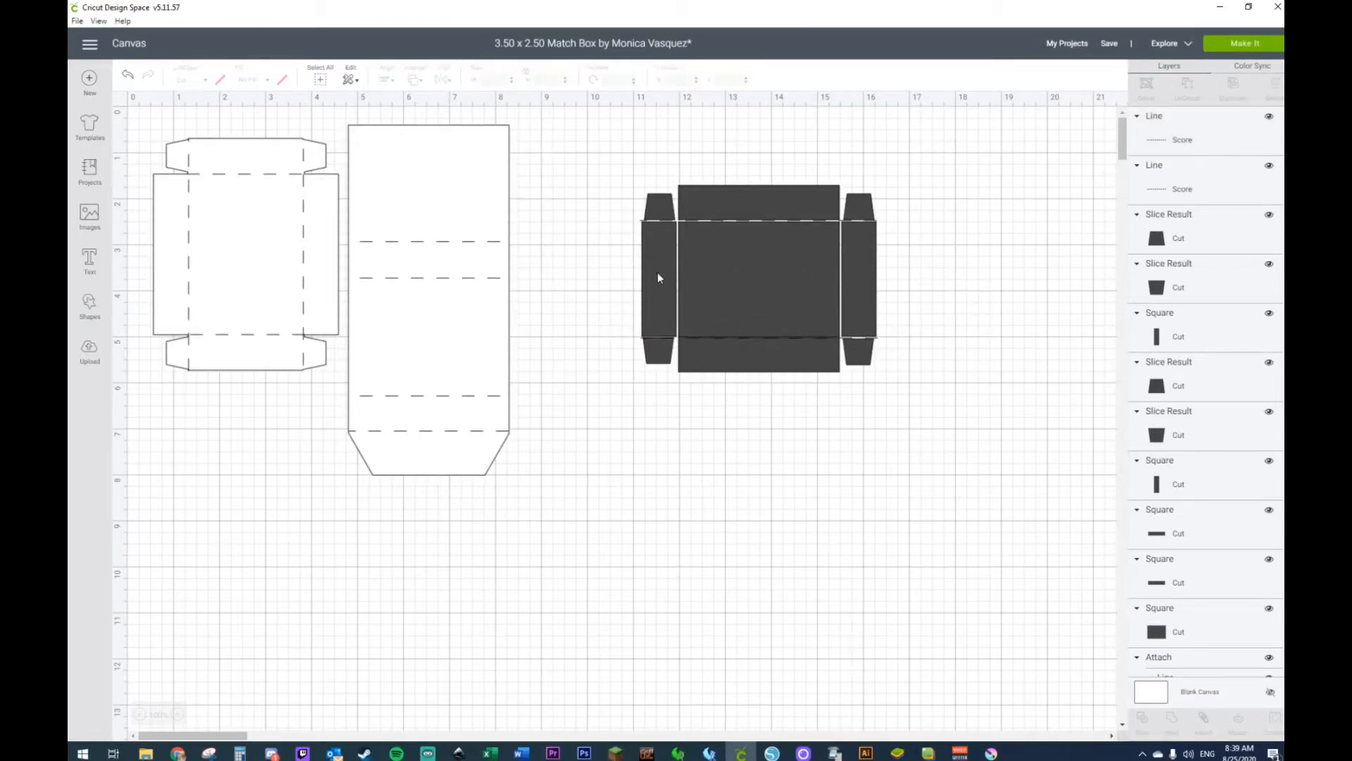
Step: Add a score line along the base's left fold and shorten it to about 2.42 inches
{"action": "left_click", "coordinate": [86, 307]}
{"action": "left_click", "coordinate": [186, 403]}
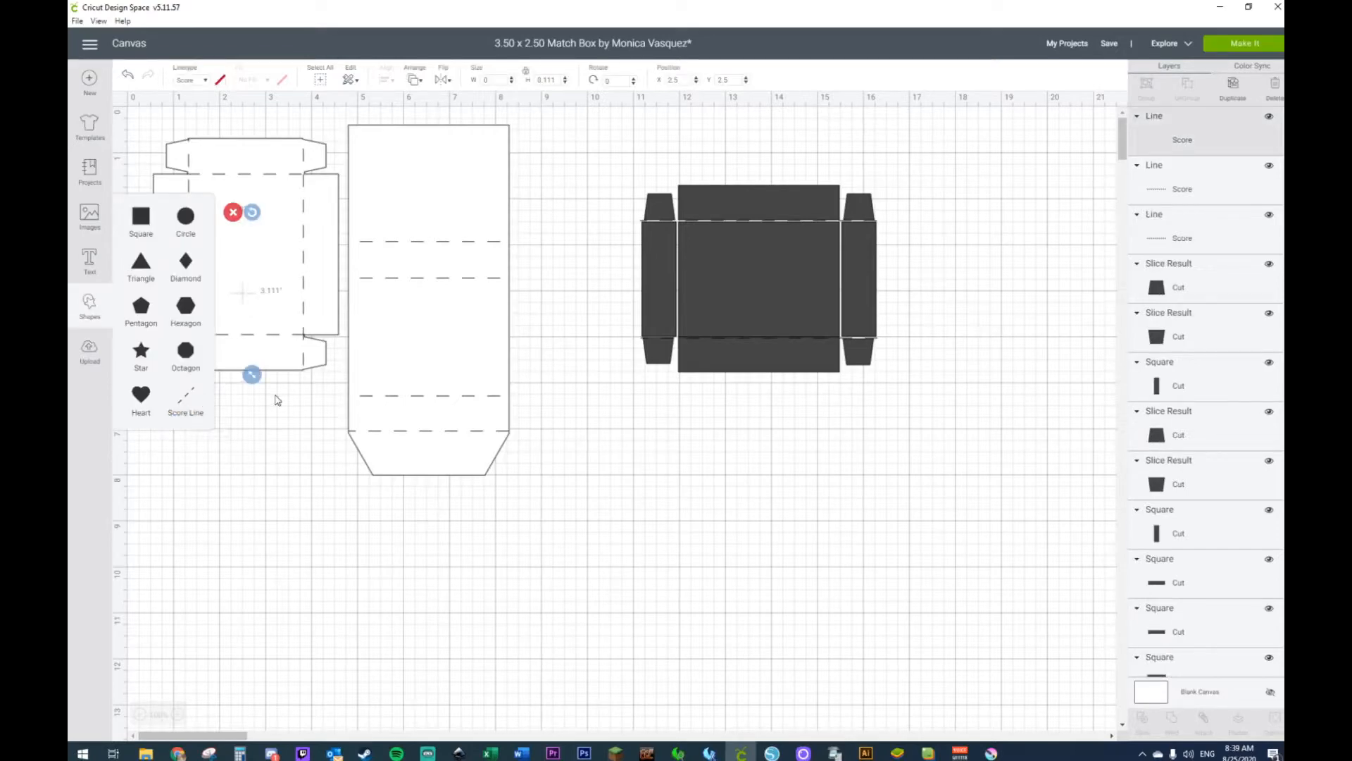
{"action": "left_click_drag", "start_coordinate": [245, 356], "coordinate": [682, 357]}
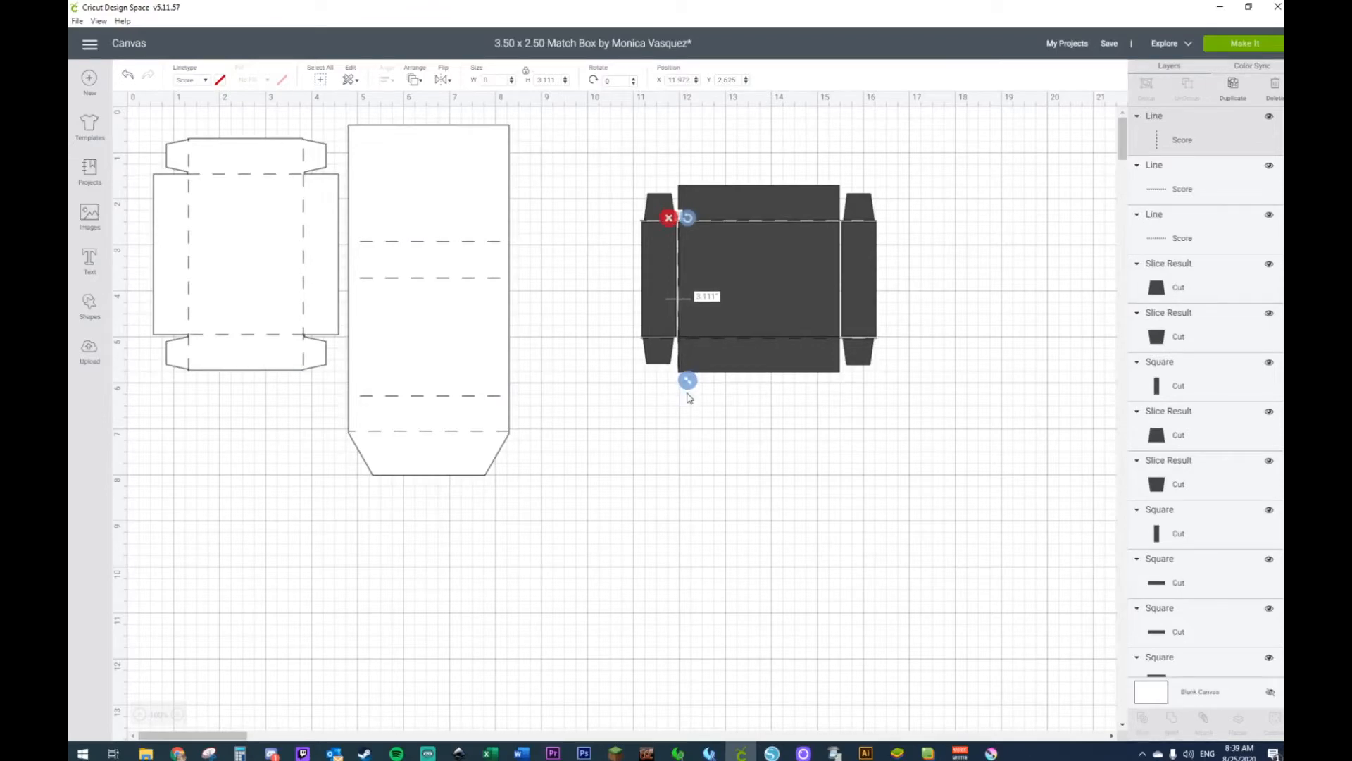
{"action": "left_click", "coordinate": [687, 384]}
{"action": "left_click", "coordinate": [679, 346]}
{"action": "left_click_drag", "start_coordinate": [688, 379], "coordinate": [688, 351]}
Step: Duplicate the vertical score line and place the copy along the base's right fold
{"action": "key", "text": "ctrl+d"}
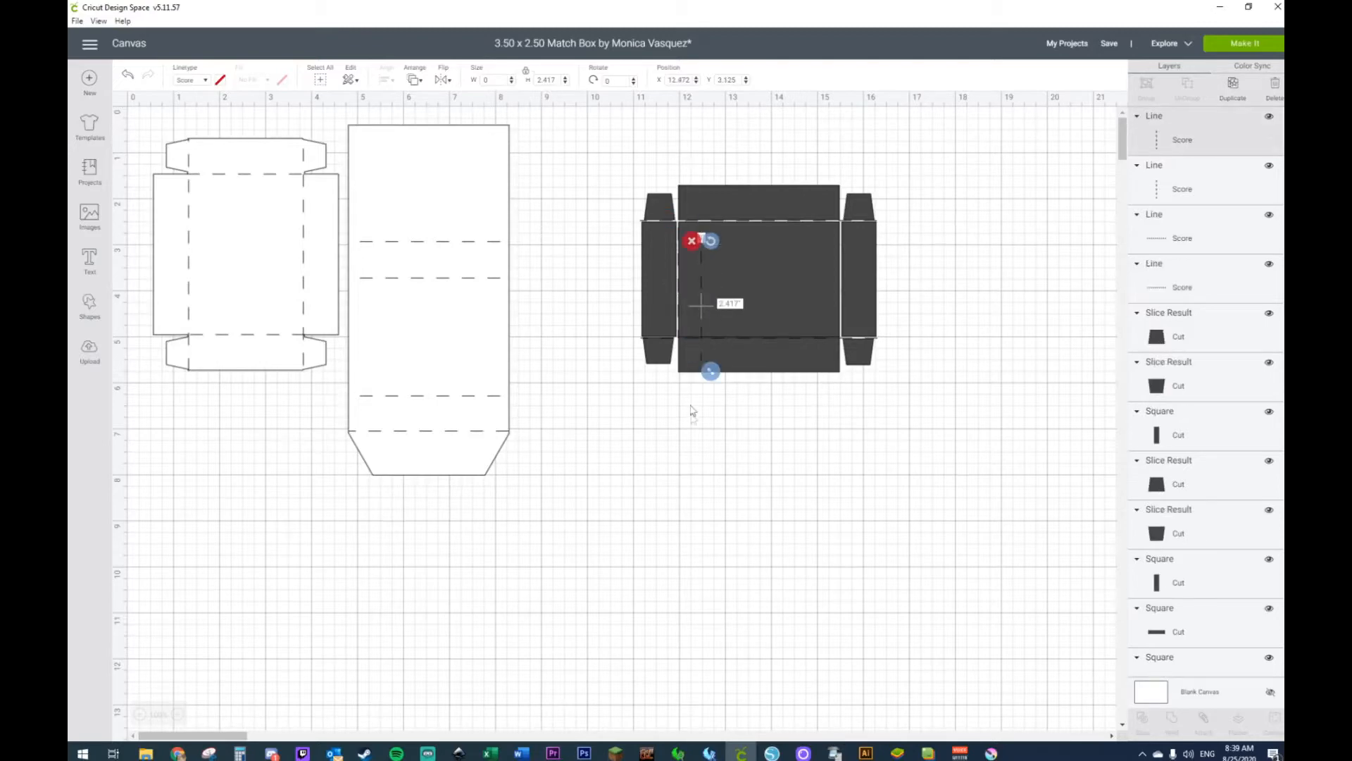
{"action": "left_click_drag", "start_coordinate": [702, 353], "coordinate": [842, 326]}
{"action": "left_click", "coordinate": [973, 353]}
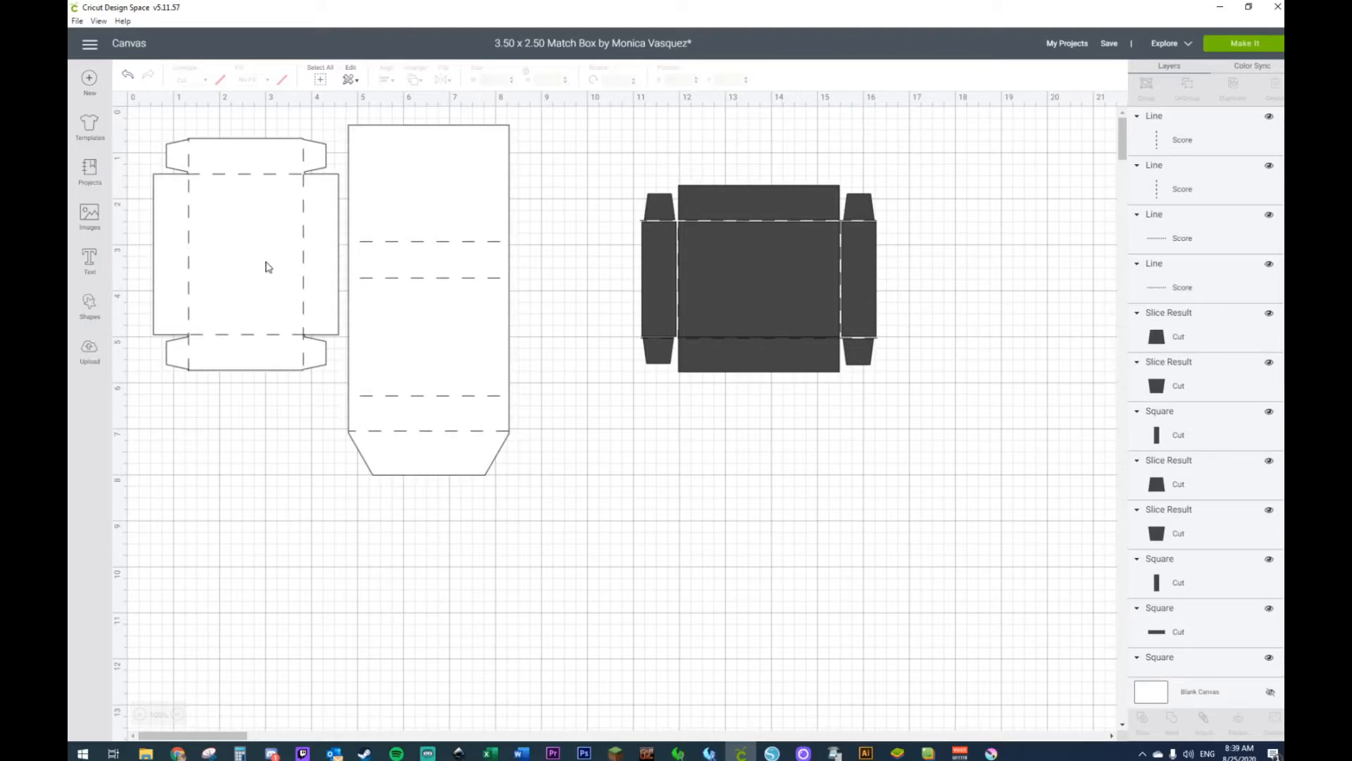
Step: Add a square with unlocked proportions and stretch it to about 4.69 x 2.40 inches over the base and both side strips
{"action": "left_click", "coordinate": [92, 306]}
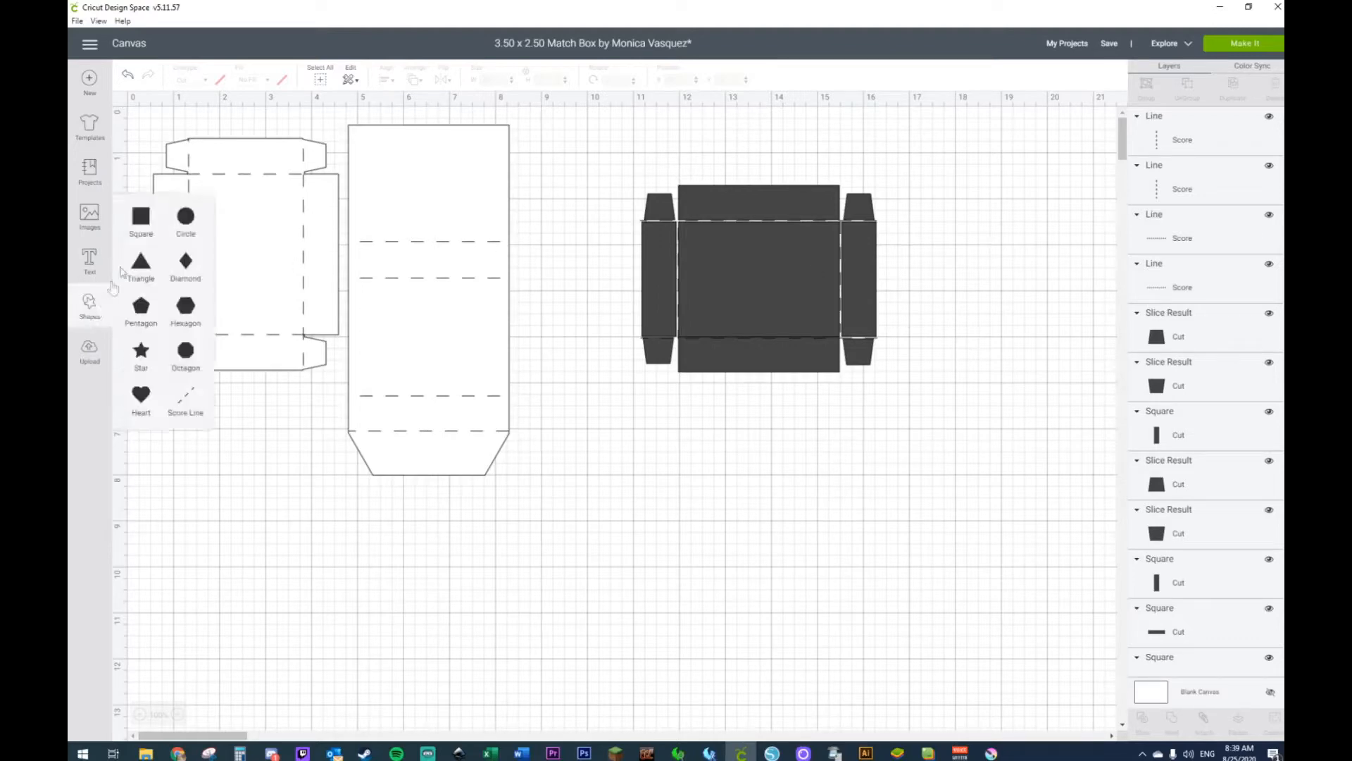
{"action": "left_click", "coordinate": [141, 219]}
{"action": "left_click_drag", "start_coordinate": [355, 374], "coordinate": [741, 624]}
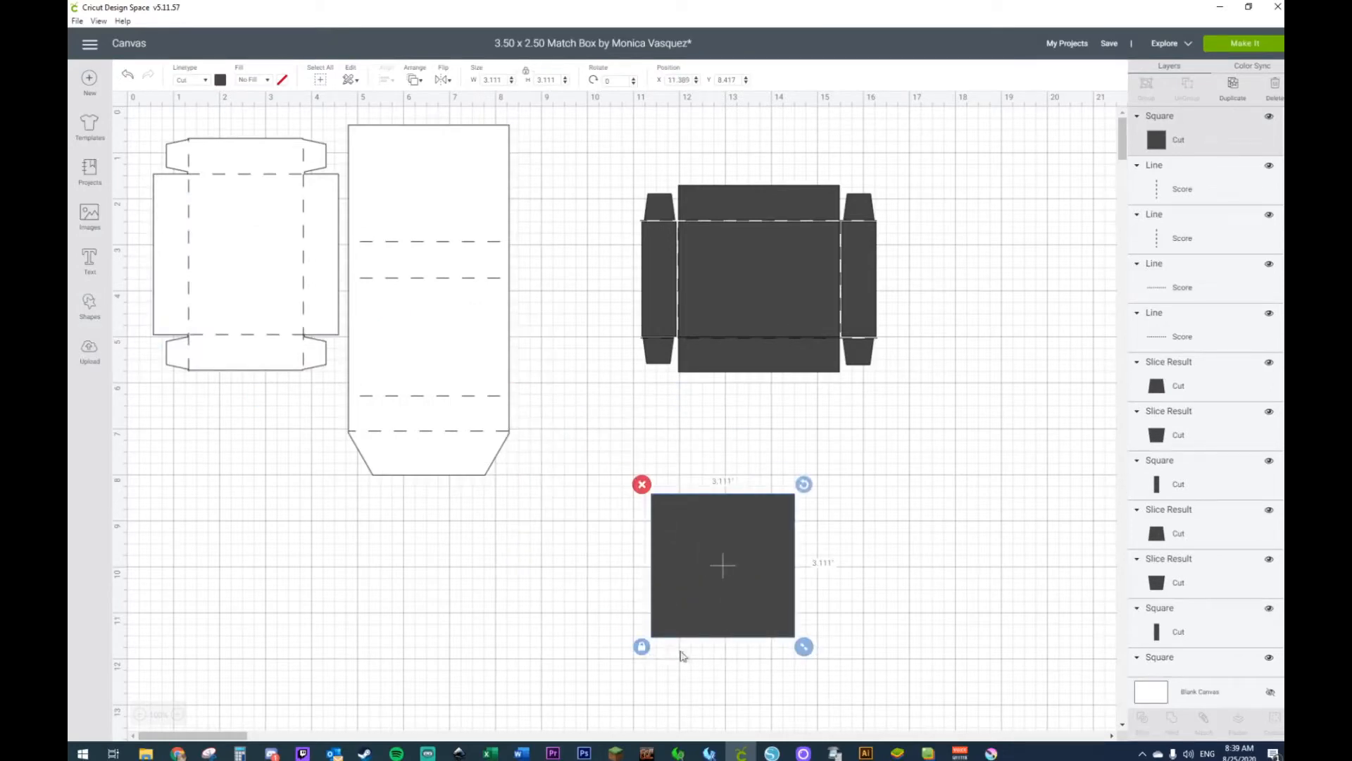
{"action": "left_click", "coordinate": [642, 647]}
{"action": "left_click_drag", "start_coordinate": [804, 646], "coordinate": [801, 268]}
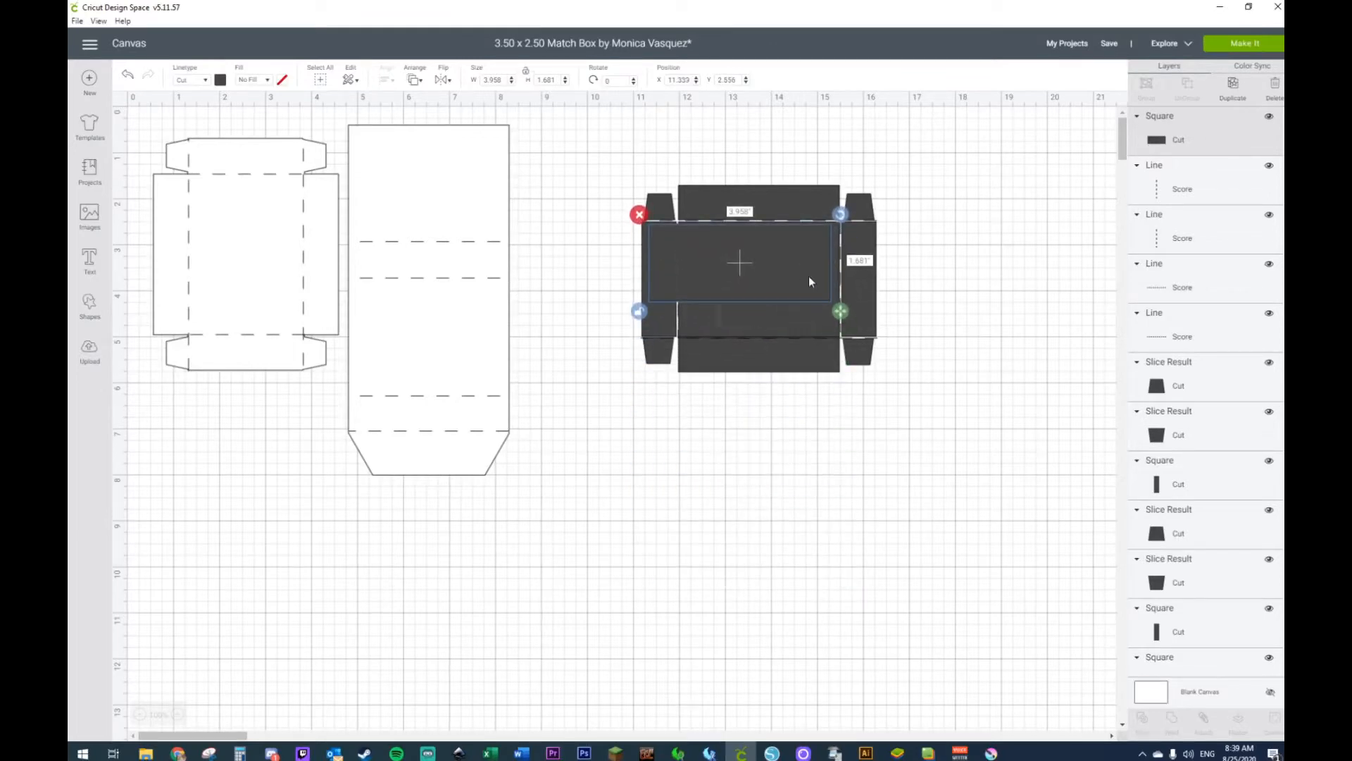
{"action": "left_click_drag", "start_coordinate": [841, 310], "coordinate": [881, 351]}
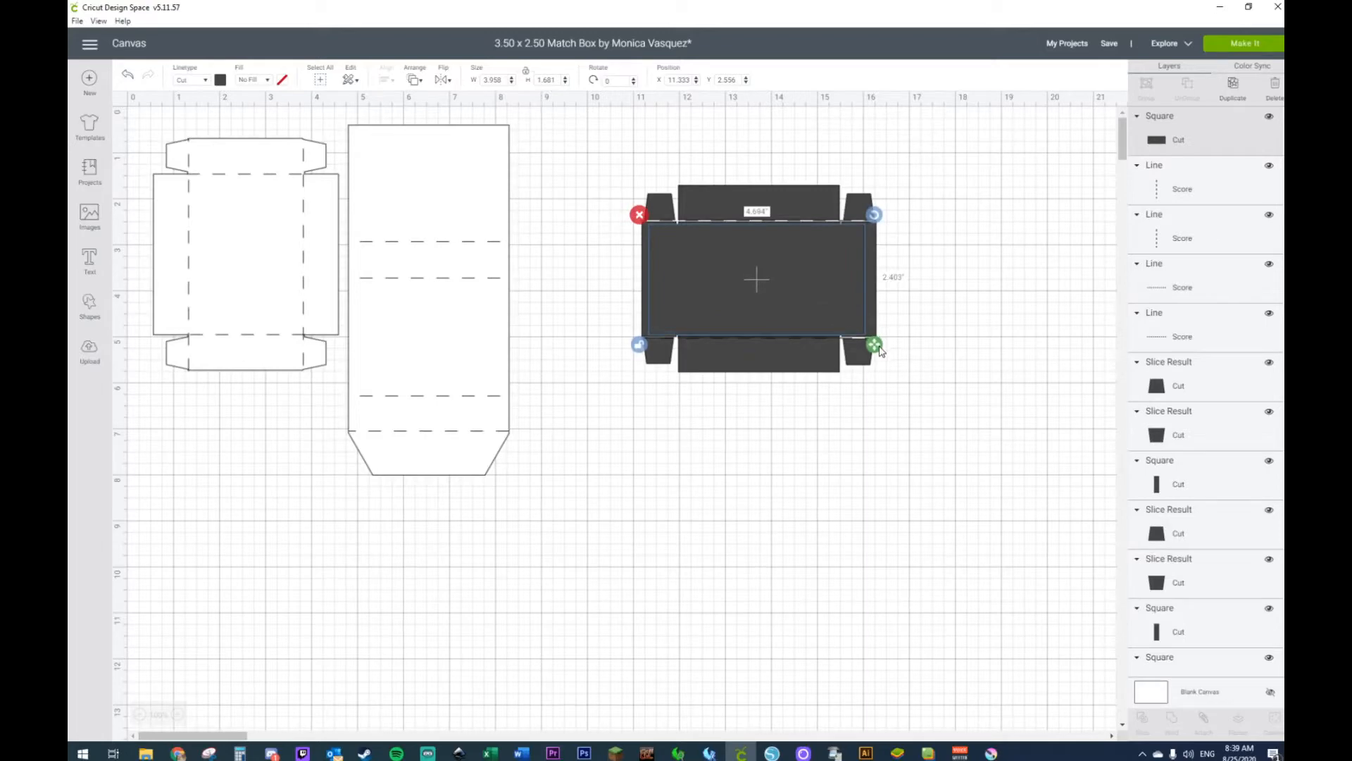
{"action": "left_click_drag", "start_coordinate": [881, 349], "coordinate": [880, 348]}
{"action": "left_click", "coordinate": [928, 330]}
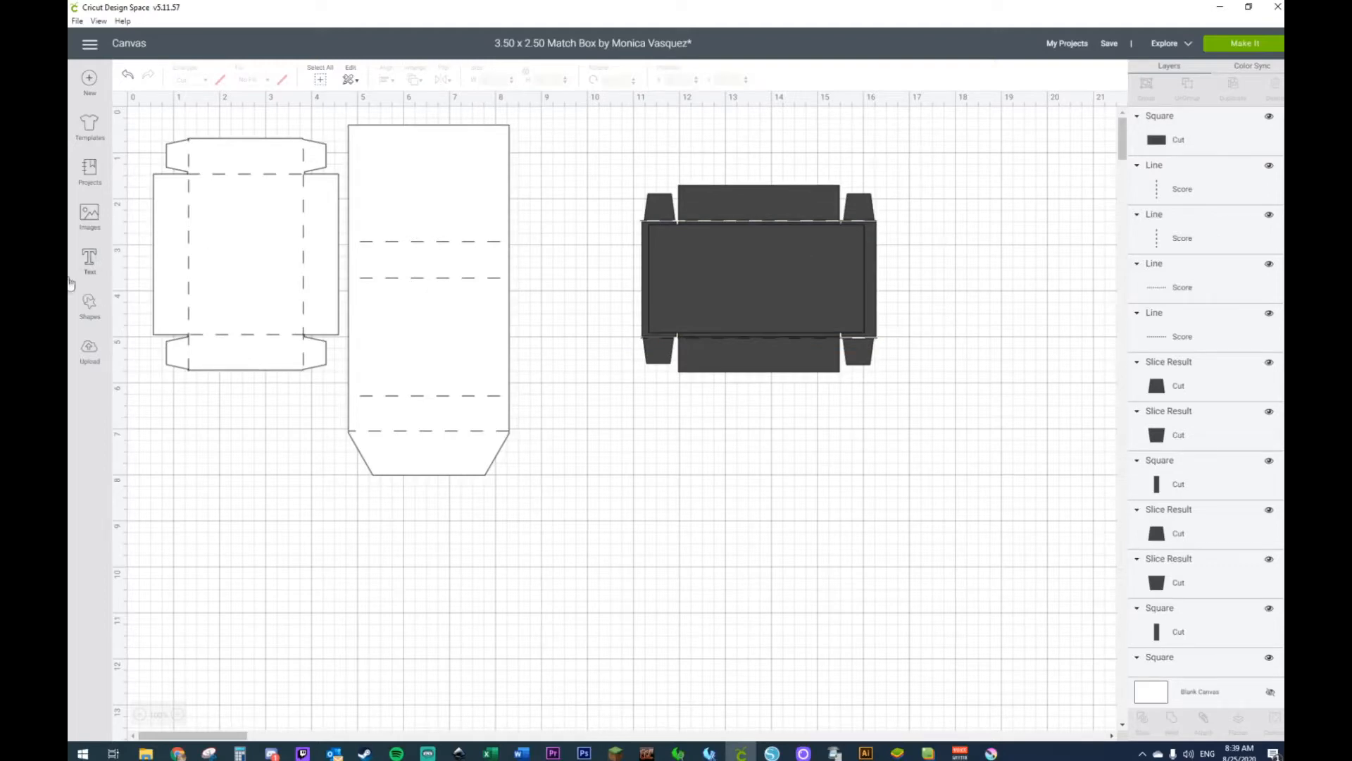
Step: Add a second square over the base, overlapping the upper and lower flaps, and enlarge it to about 3.44 inches
{"action": "left_click", "coordinate": [89, 307]}
{"action": "left_click", "coordinate": [145, 219]}
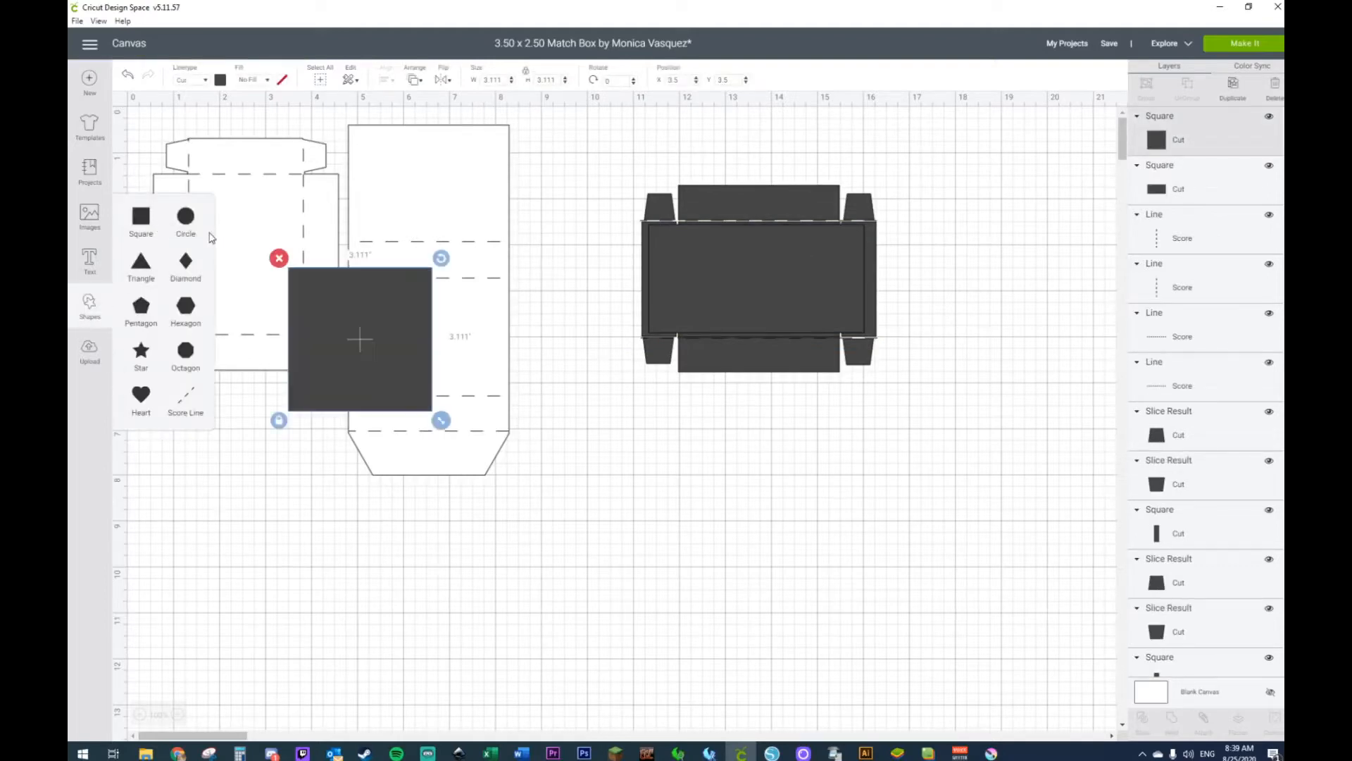
{"action": "left_click_drag", "start_coordinate": [375, 331], "coordinate": [766, 257]}
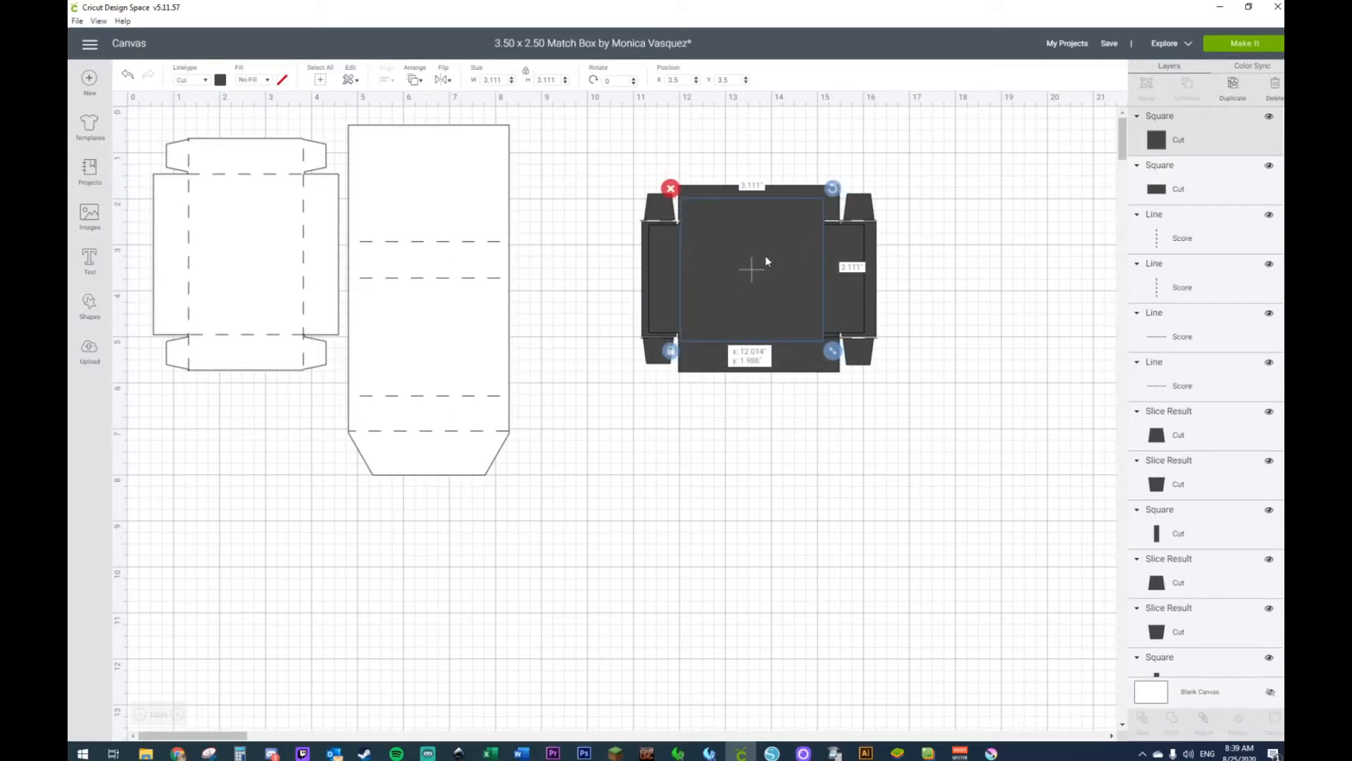
{"action": "left_click_drag", "start_coordinate": [766, 261], "coordinate": [767, 261]}
{"action": "left_click_drag", "start_coordinate": [832, 350], "coordinate": [848, 365]}
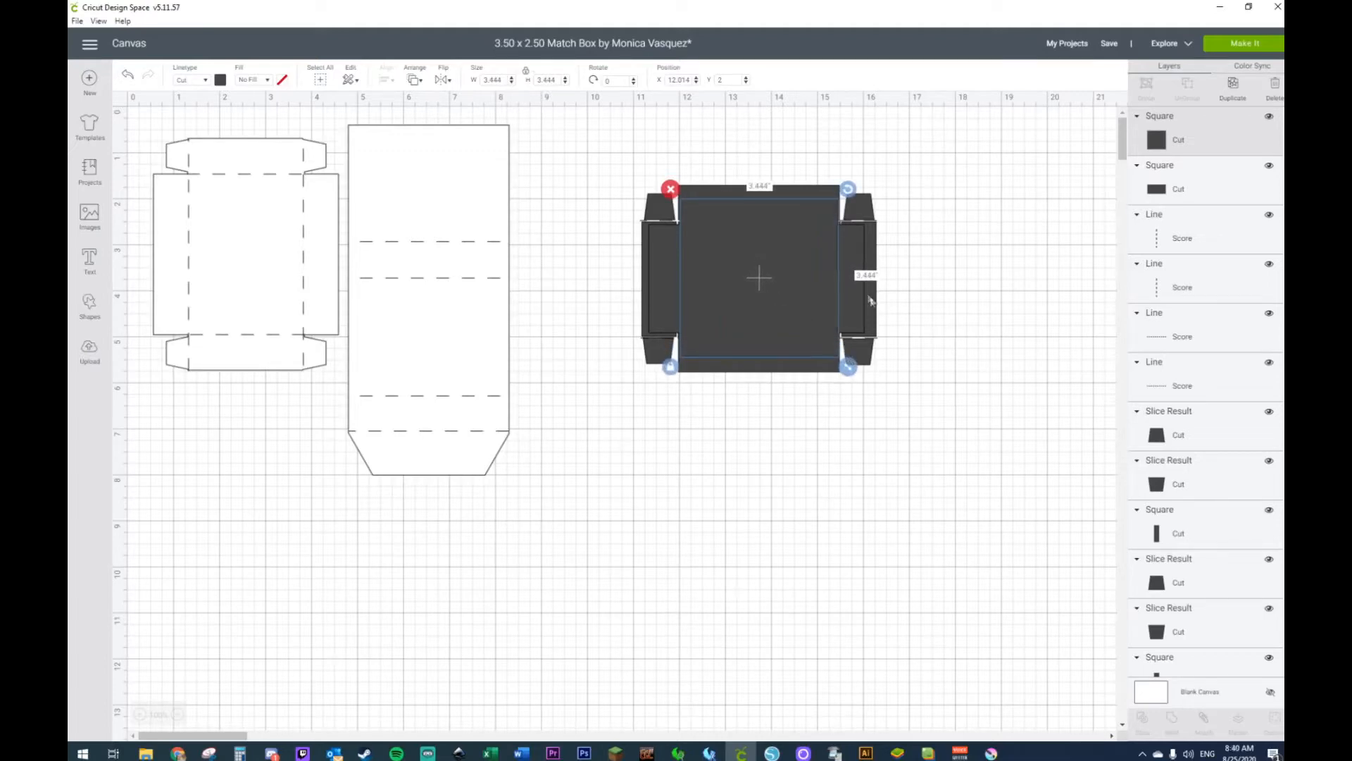
Step: Weld the two new overlapping squares into a cross shape and send it to the back
{"action": "left_click", "coordinate": [1231, 187], "text": "shift"}
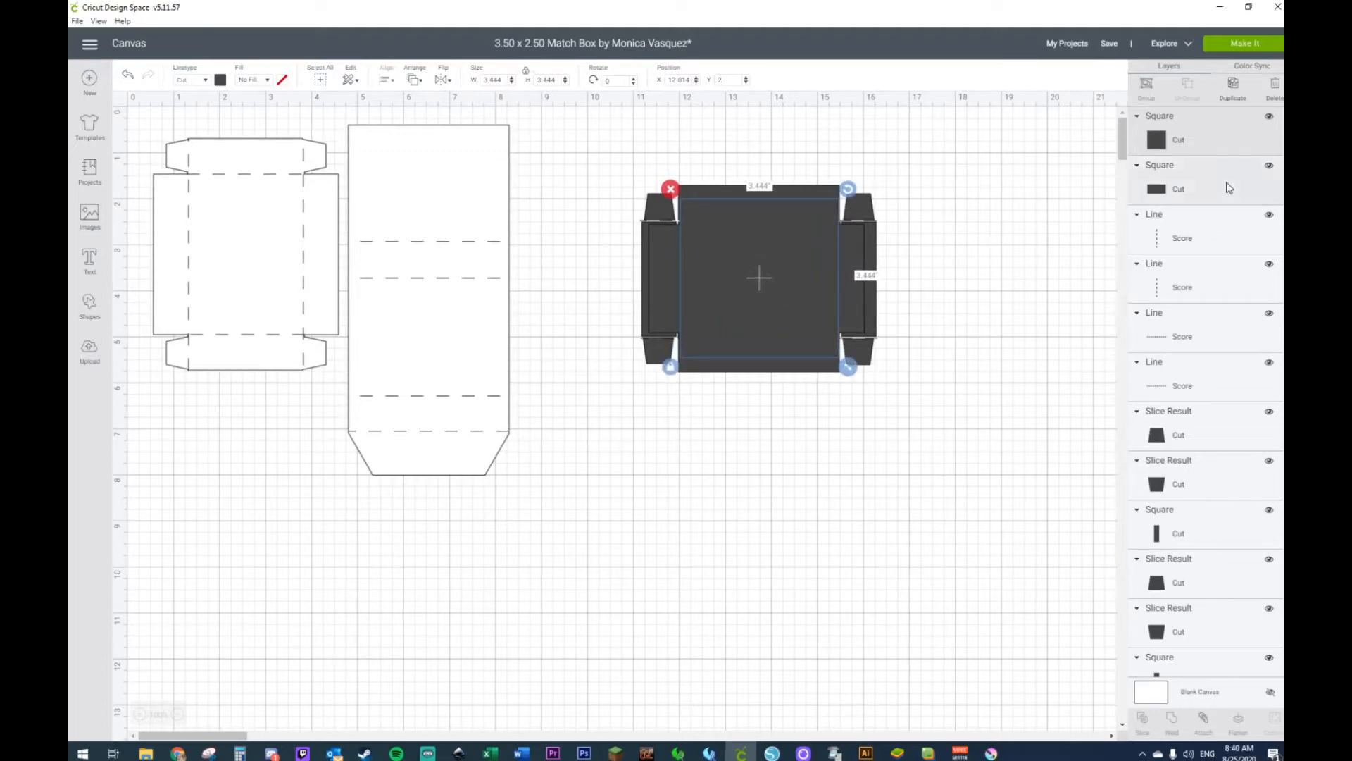
{"action": "right_click", "coordinate": [737, 290]}
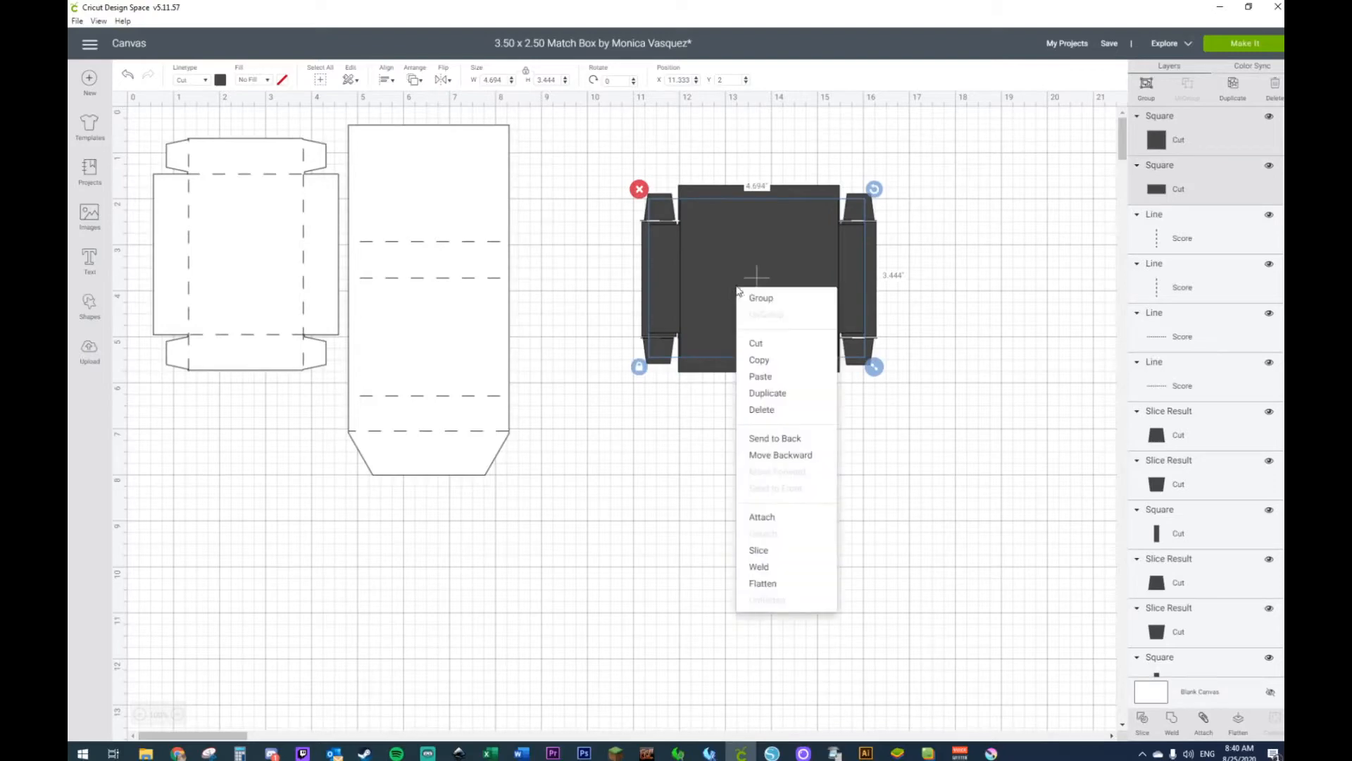
{"action": "left_click", "coordinate": [760, 569]}
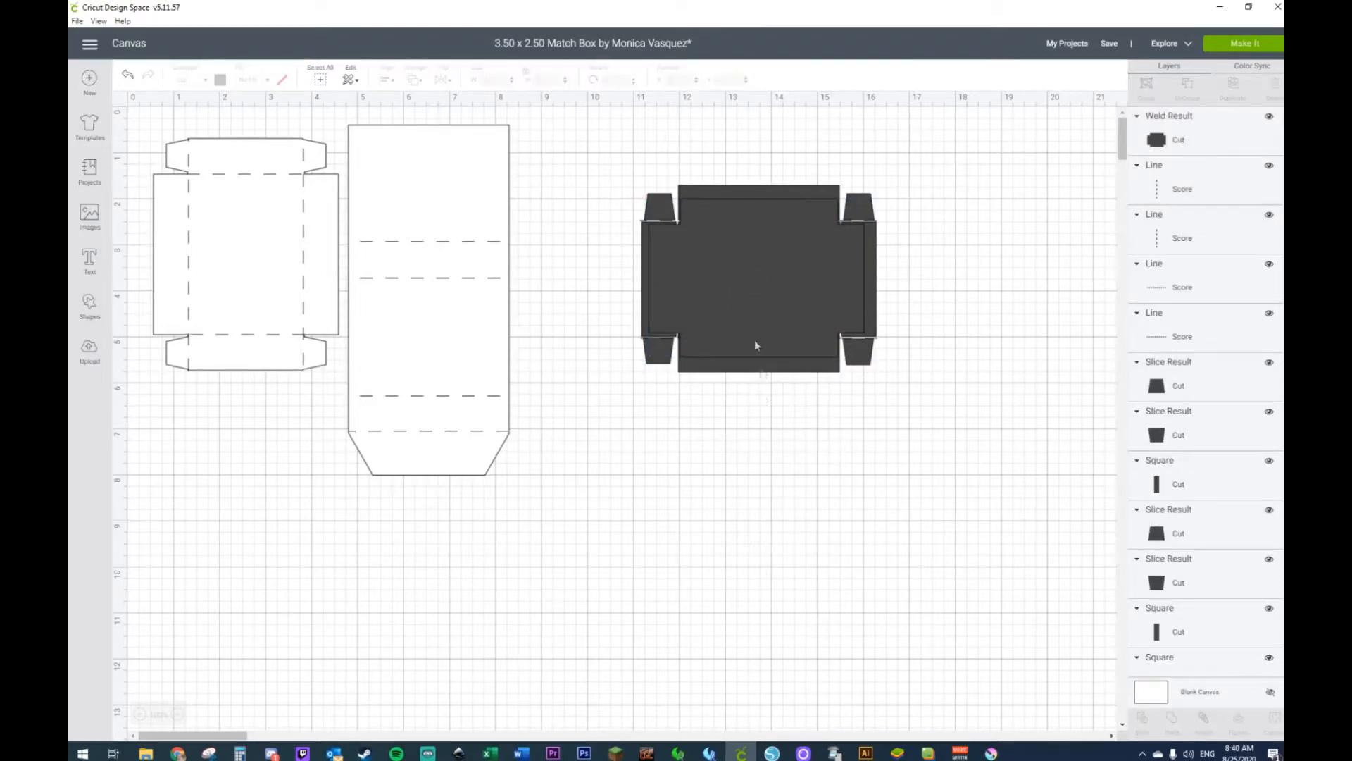
{"action": "left_click", "coordinate": [777, 270]}
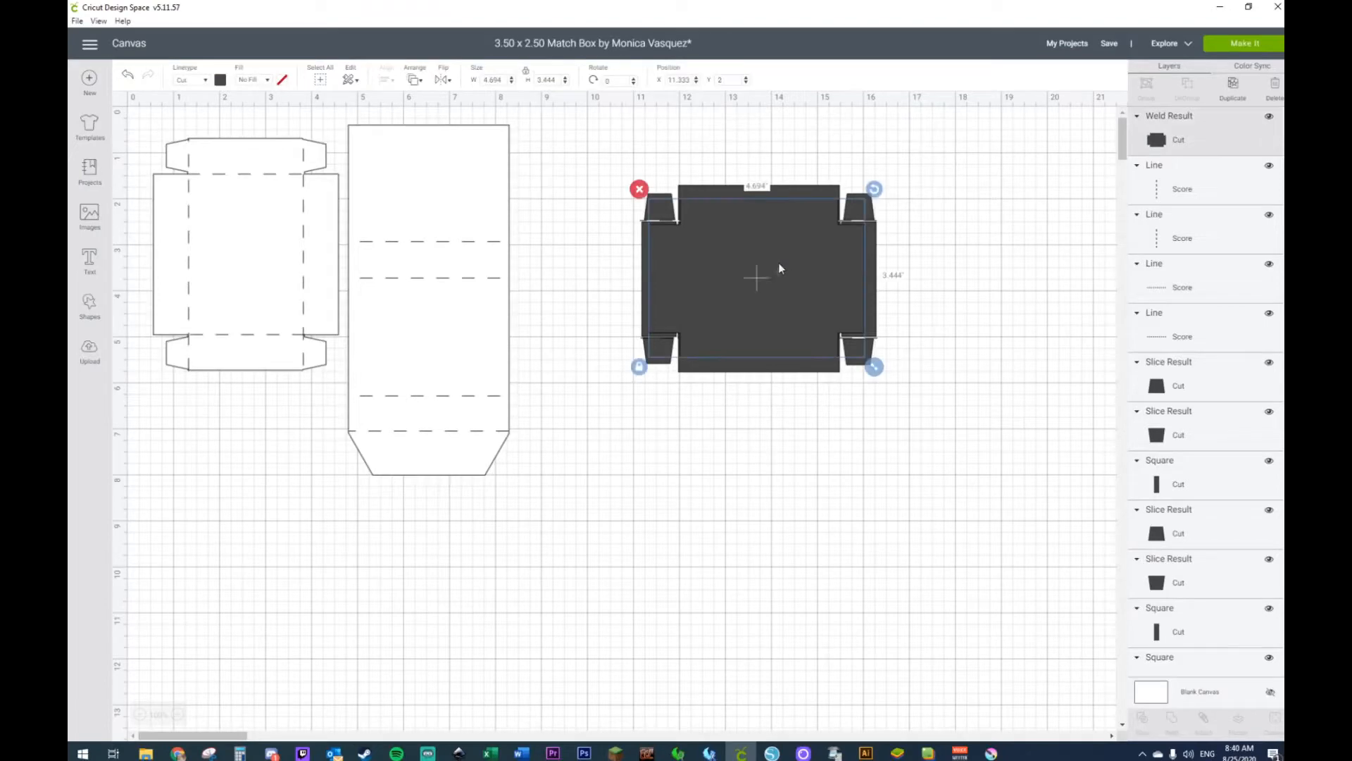
{"action": "right_click", "coordinate": [779, 251]}
{"action": "left_click", "coordinate": [835, 408]}
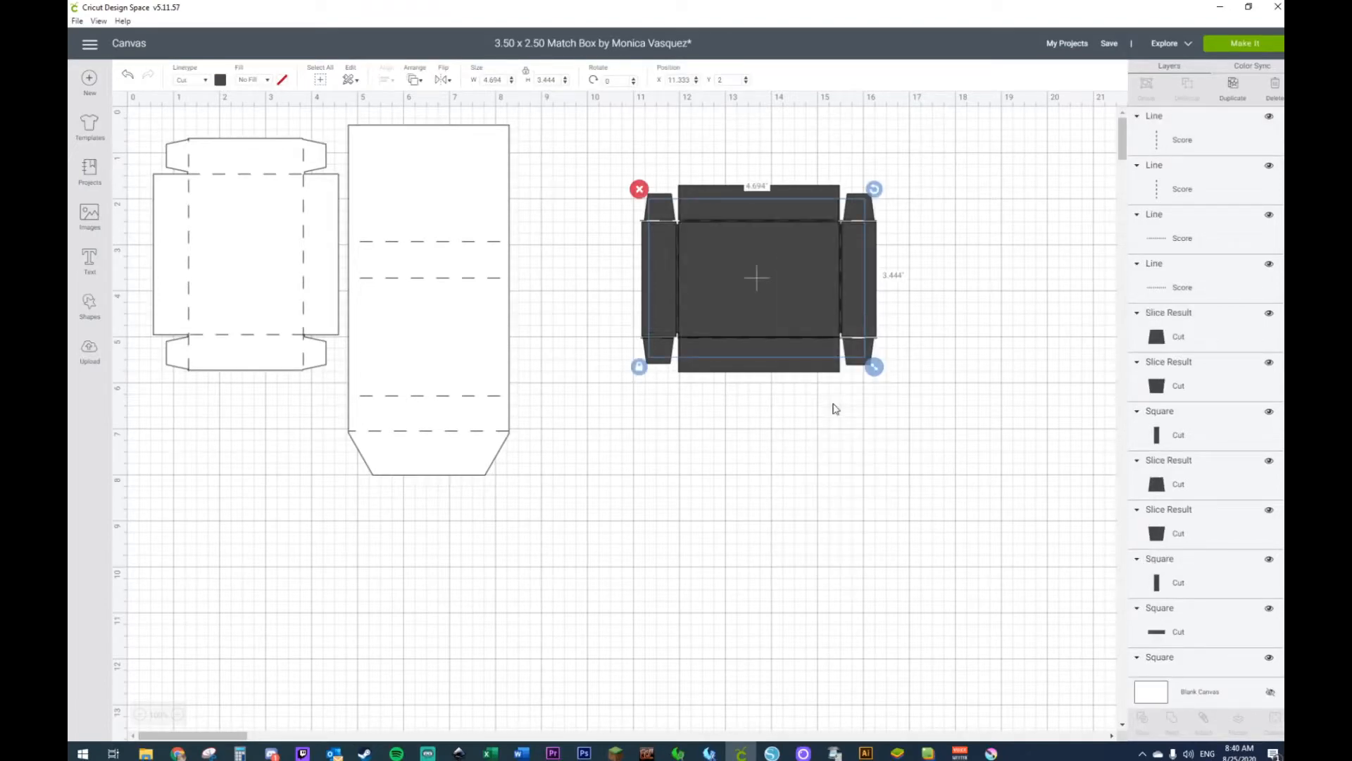
Step: Weld the cross shape together with the base and its upper, lower, left and right flaps
{"action": "left_click", "coordinate": [757, 207], "text": "shift"}
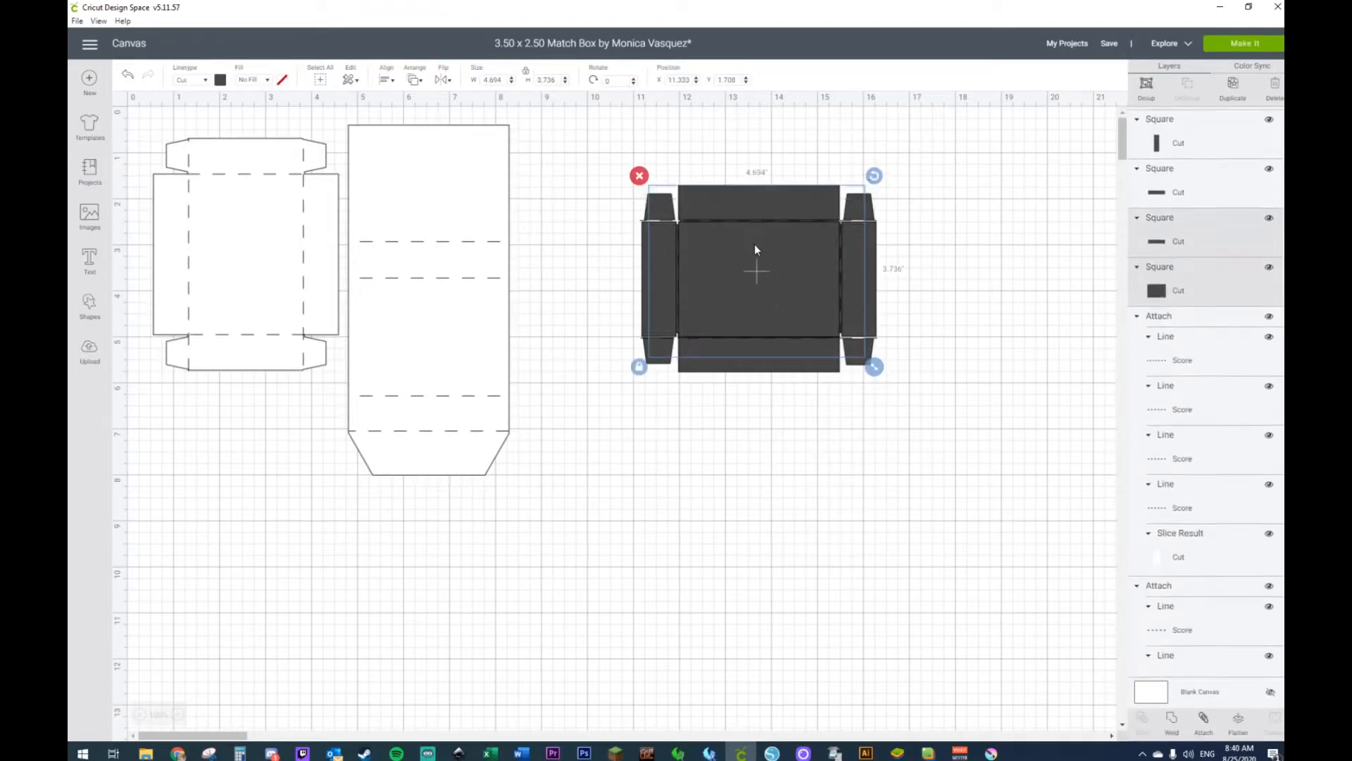
{"action": "left_click", "coordinate": [661, 261], "text": "shift"}
{"action": "left_click", "coordinate": [725, 359], "text": "shift"}
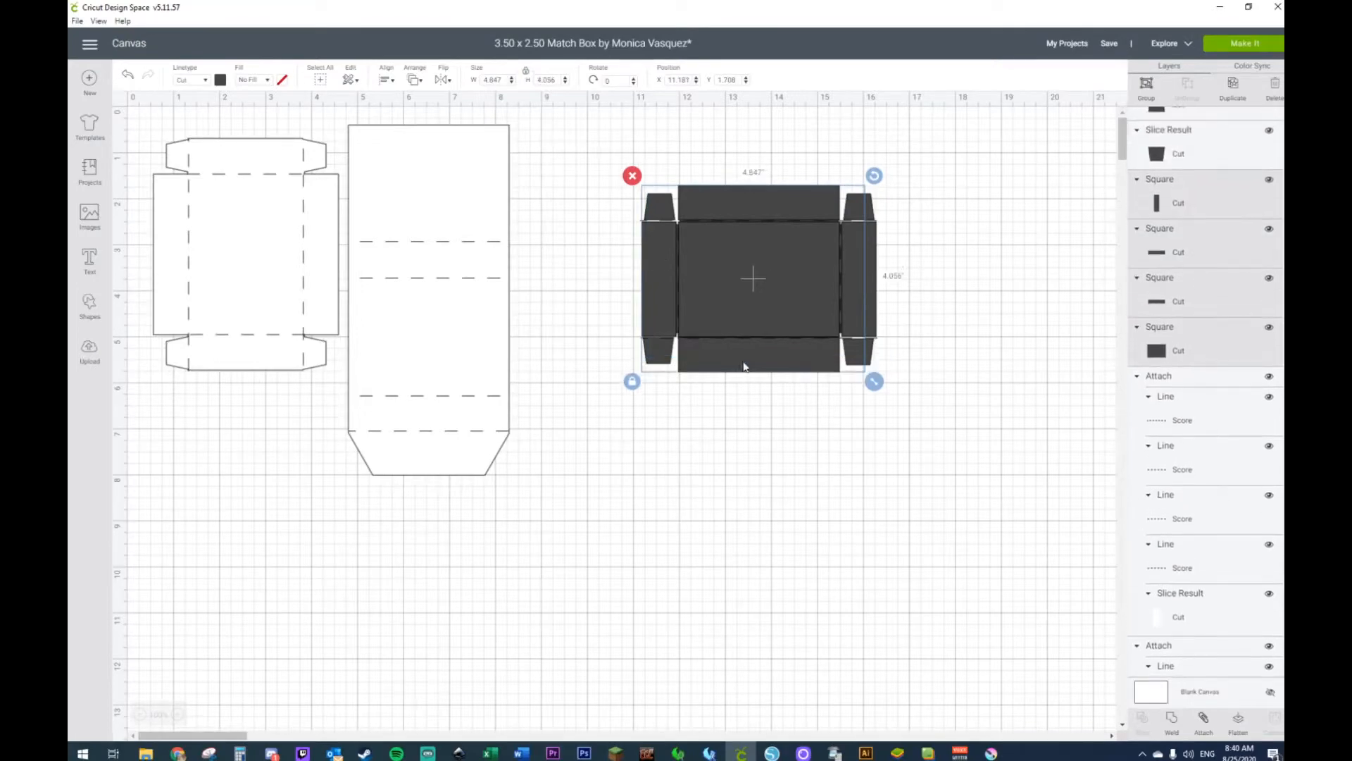
{"action": "left_click", "coordinate": [871, 288], "text": "shift"}
{"action": "right_click", "coordinate": [871, 289]}
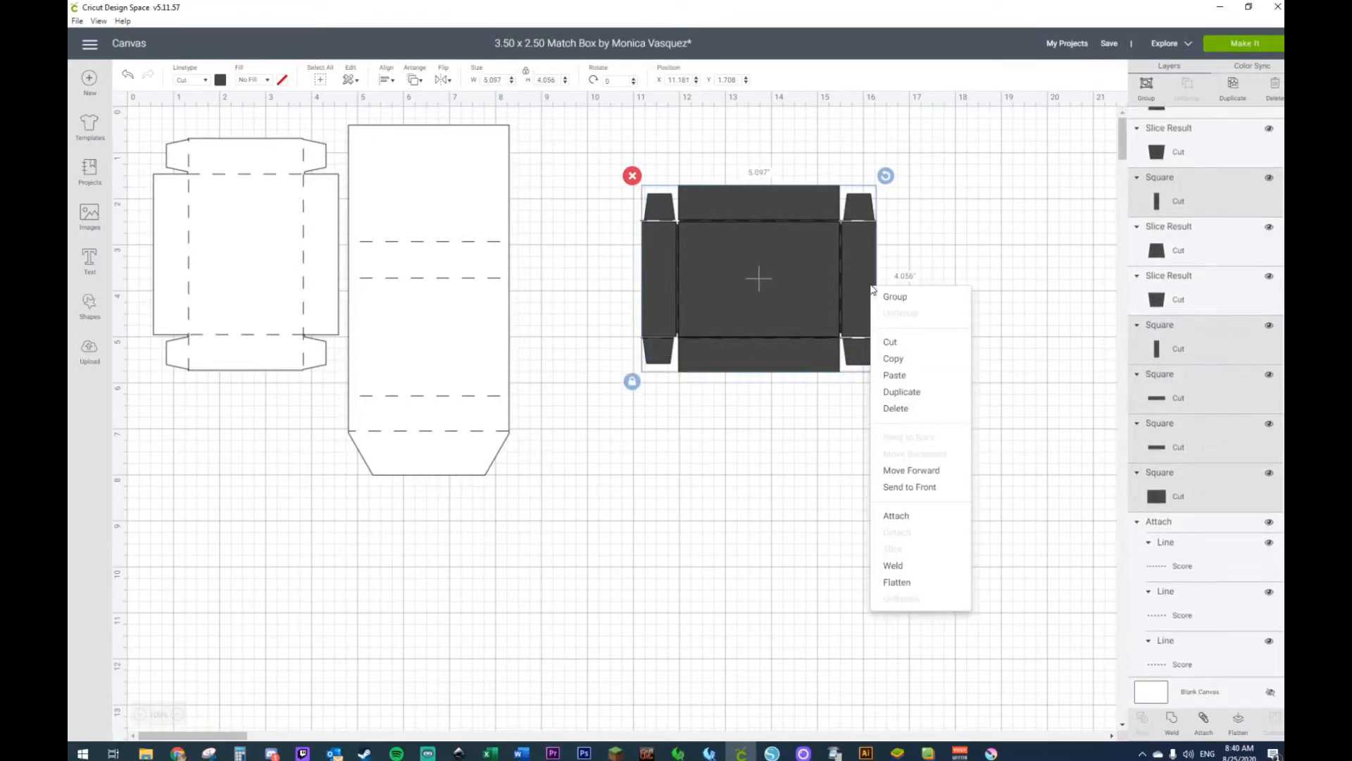
{"action": "left_click", "coordinate": [894, 566]}
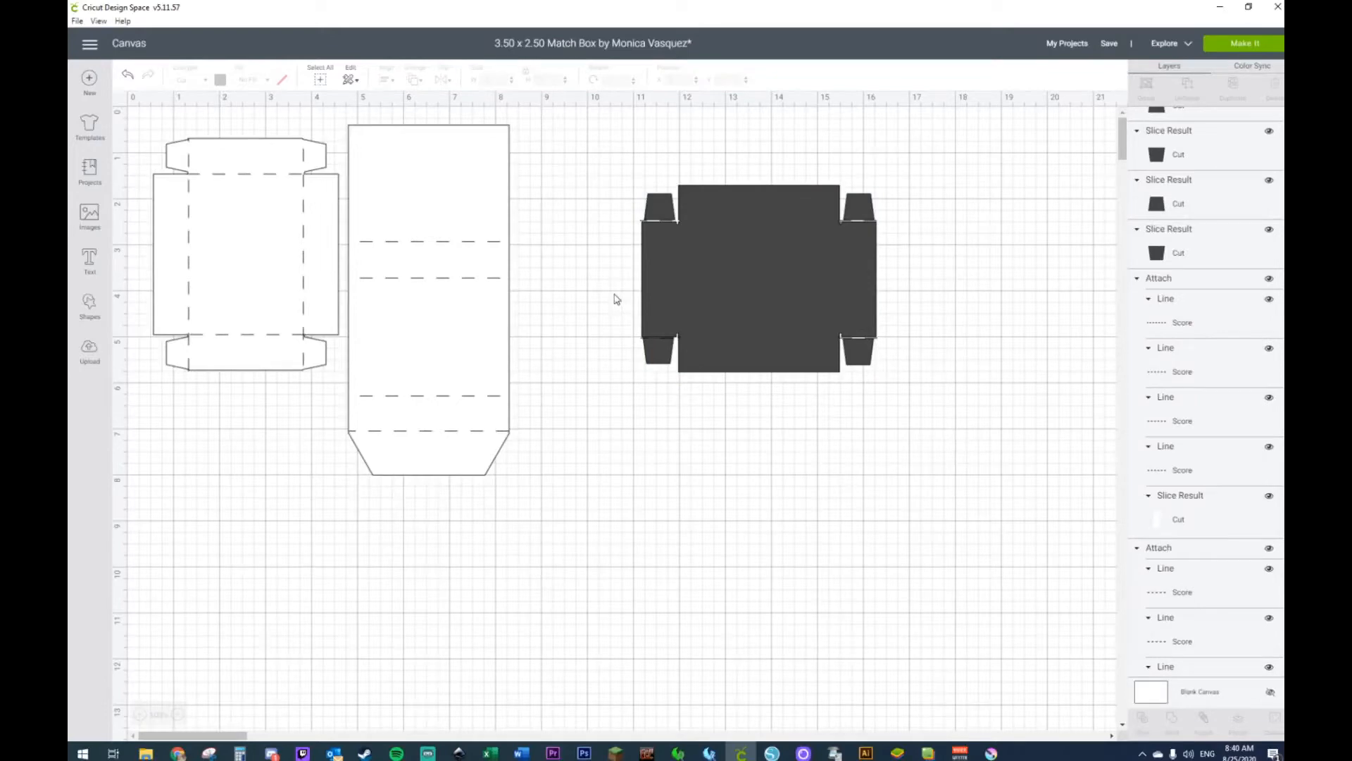
Step: Send the welded tray shape to the back, behind the score lines and trapezoid tabs
{"action": "left_click", "coordinate": [653, 321]}
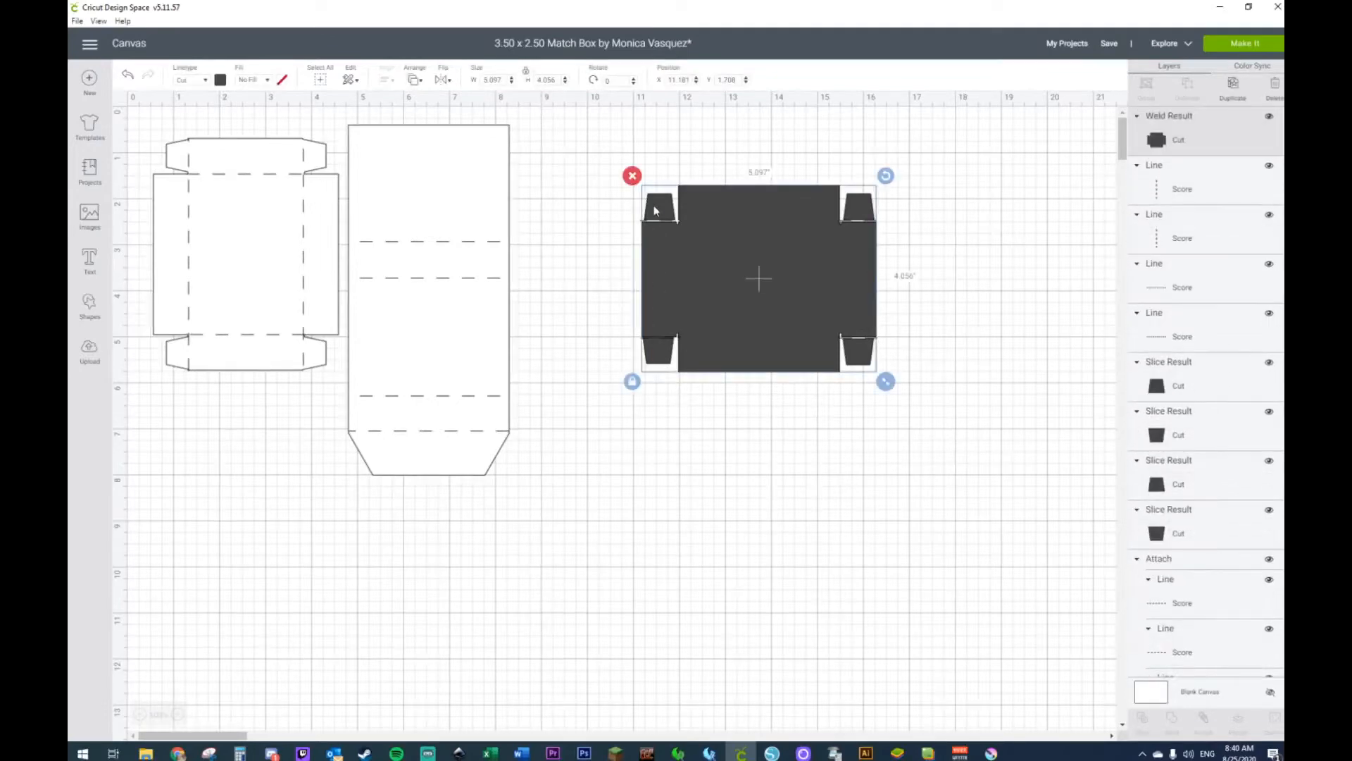
{"action": "left_click", "coordinate": [1184, 386]}
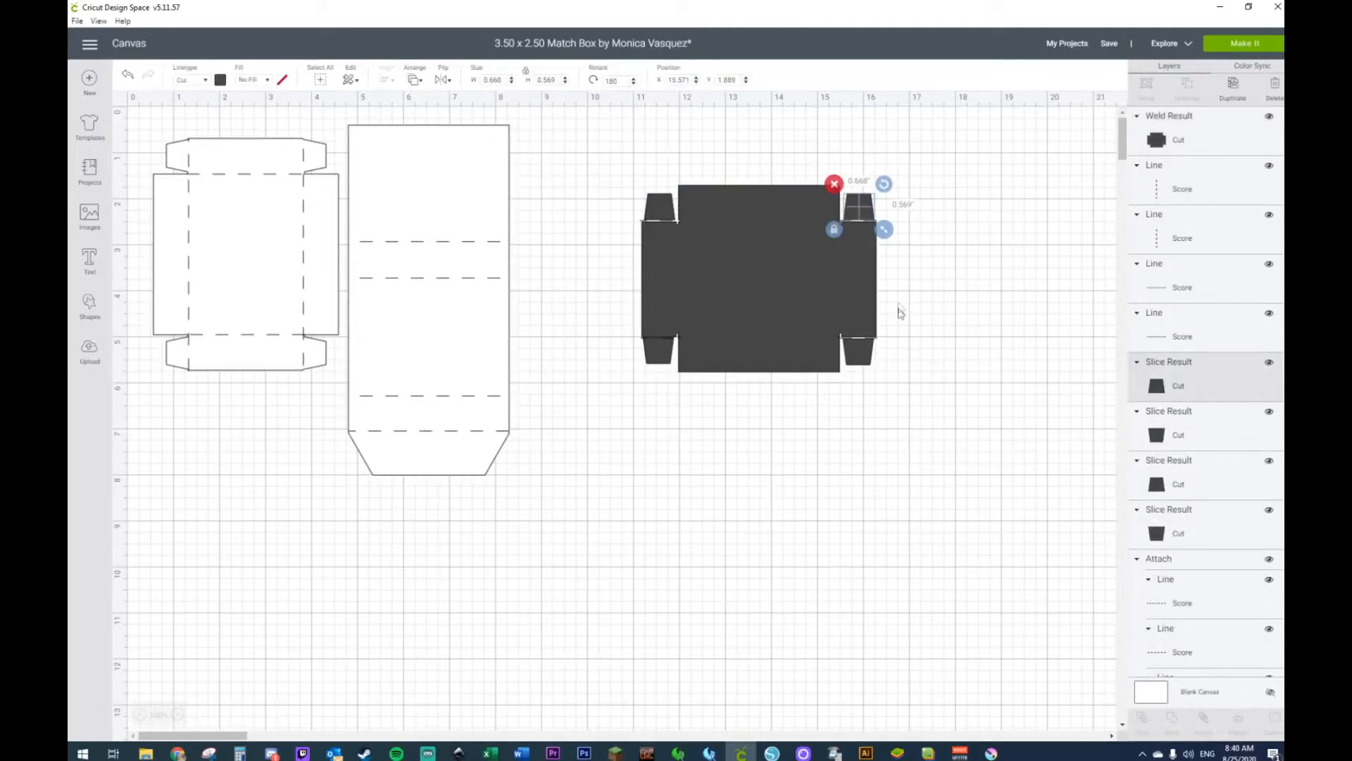
{"action": "left_click", "coordinate": [866, 211]}
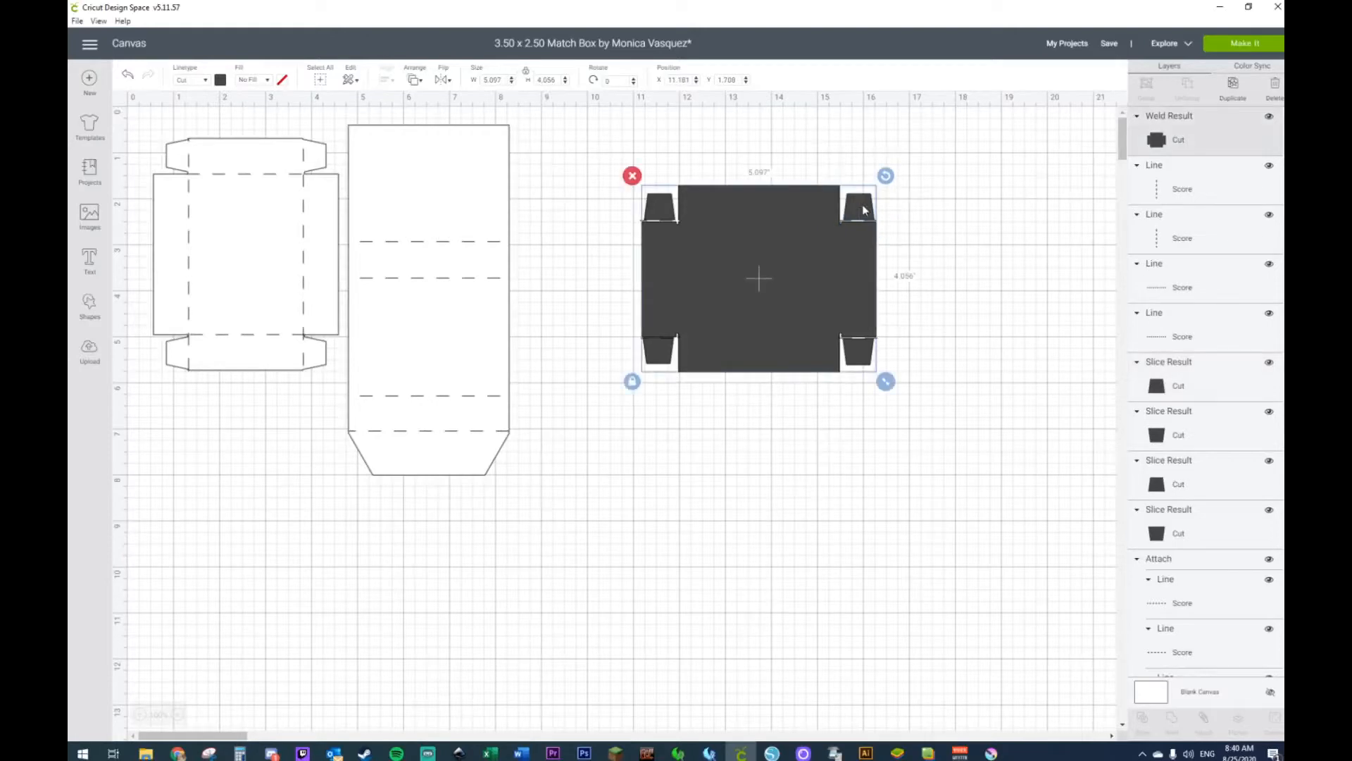
{"action": "left_click", "coordinate": [863, 209]}
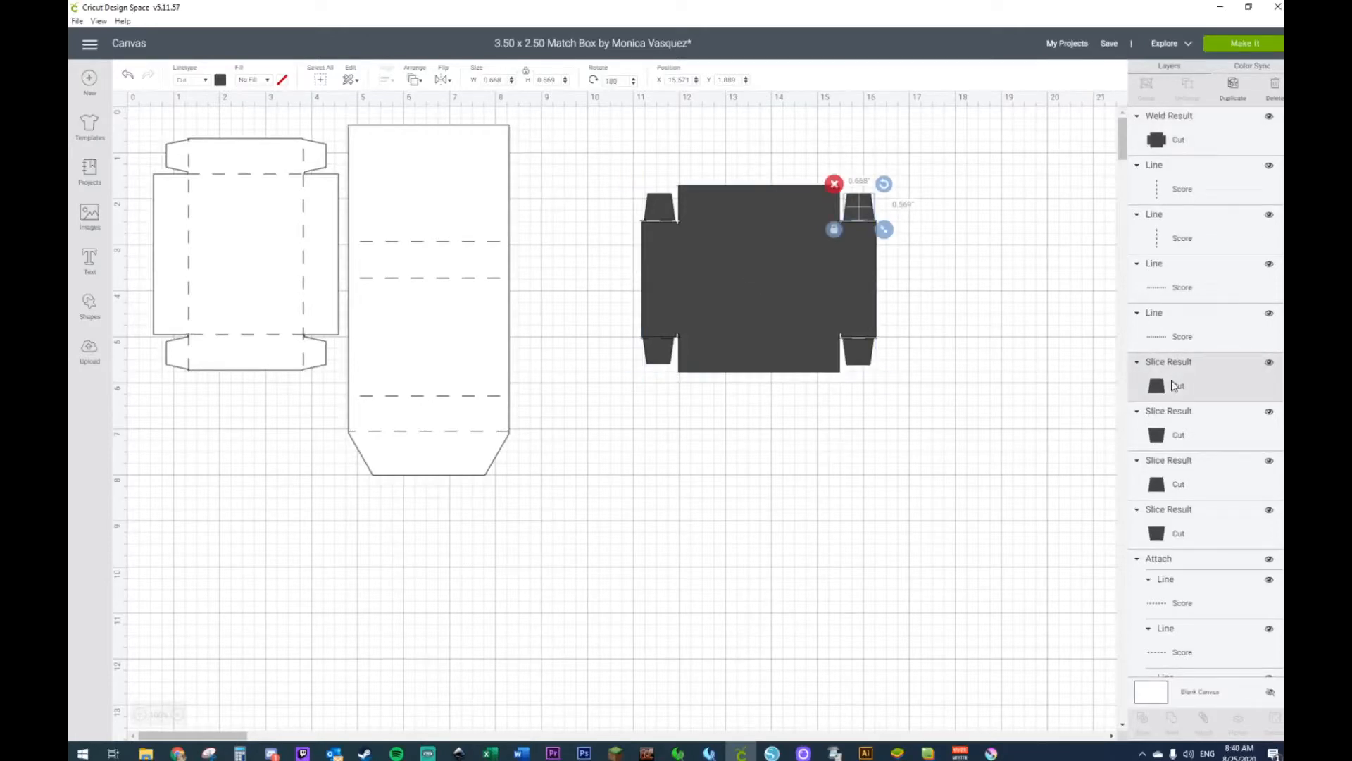
{"action": "left_click", "coordinate": [863, 205]}
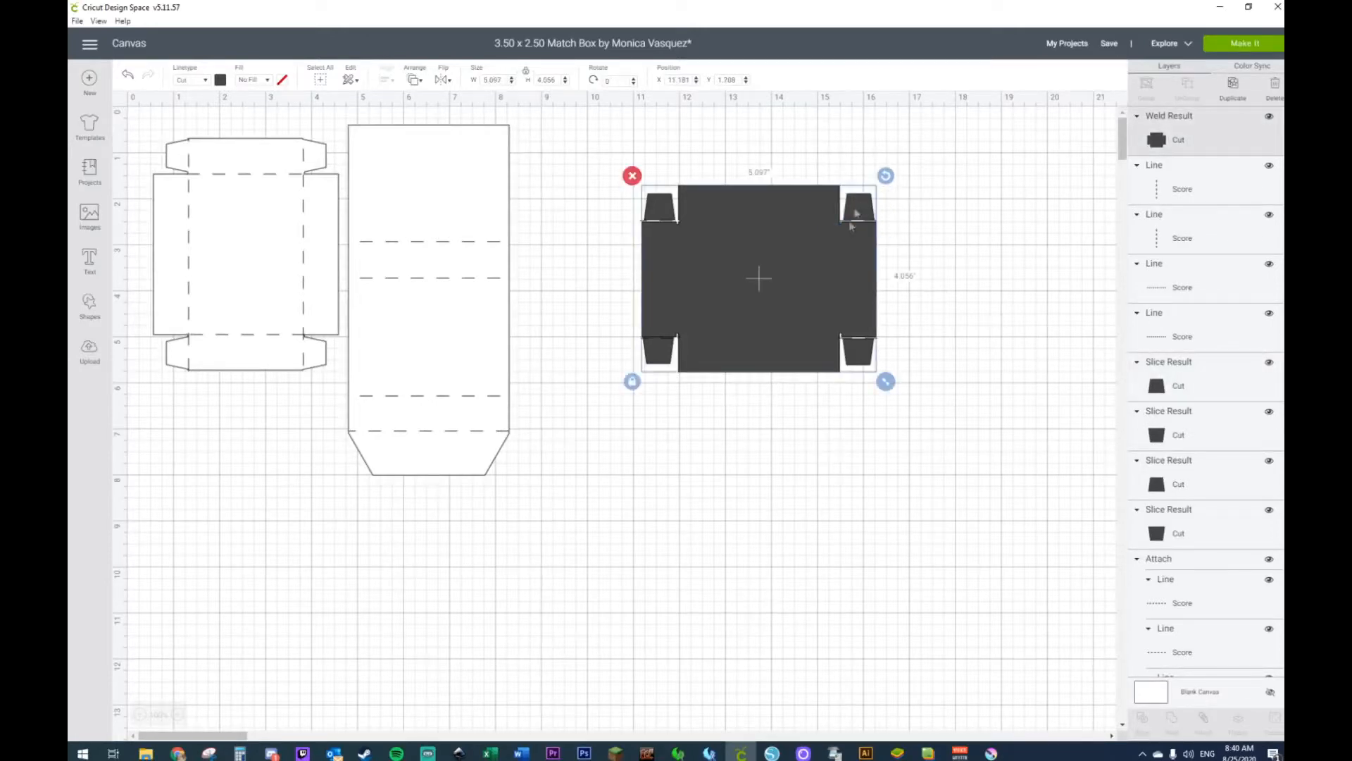
{"action": "right_click", "coordinate": [800, 289]}
{"action": "left_click", "coordinate": [839, 432]}
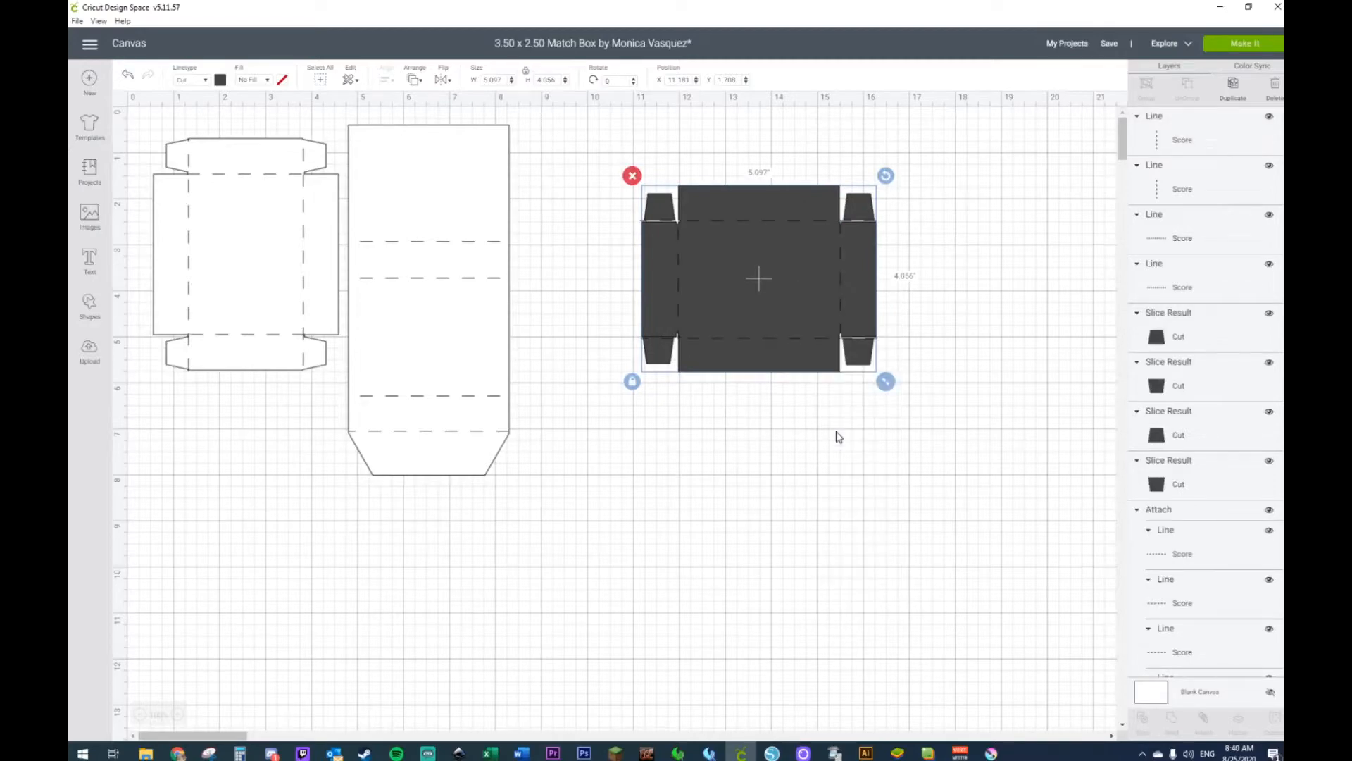
Step: Nudge the four dark trapezoid tabs inward so each one slightly overlaps the end of its neighbouring side flap
{"action": "left_click", "coordinate": [867, 210]}
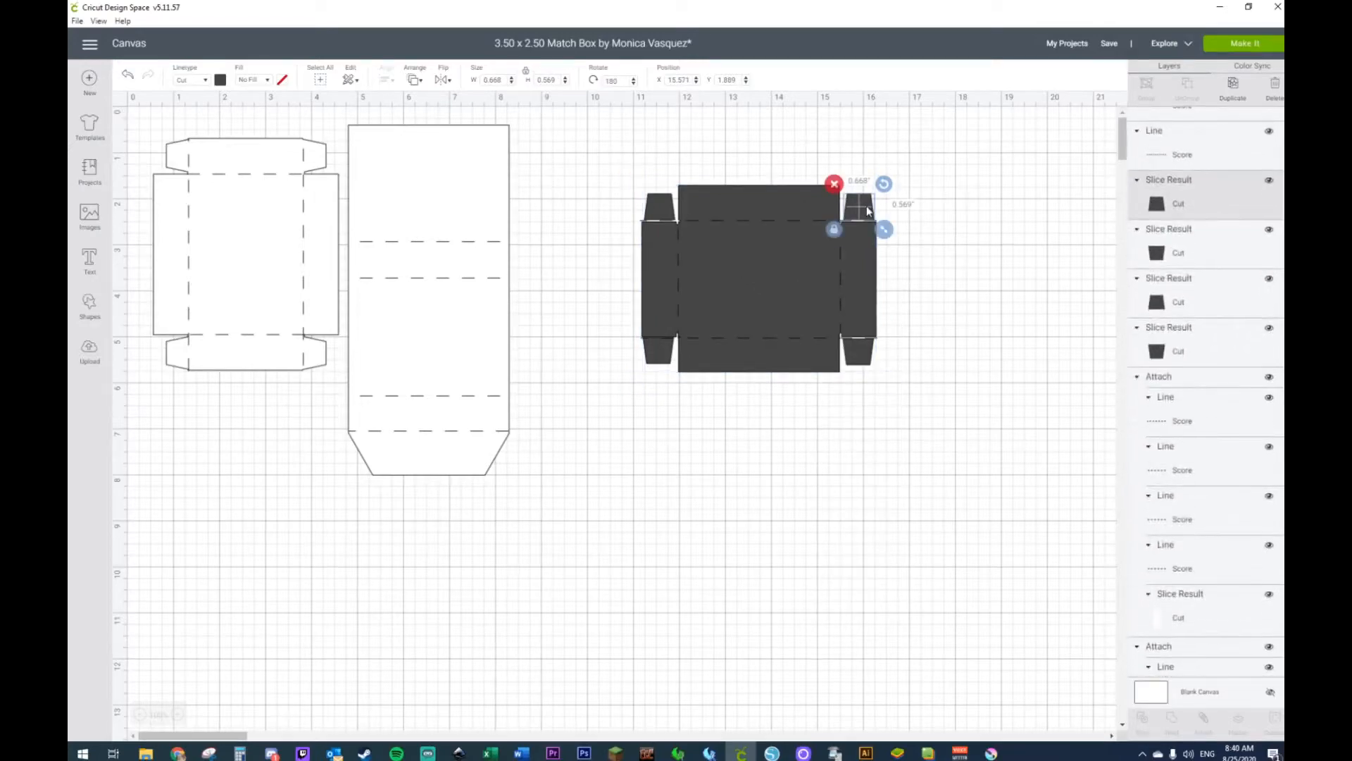
{"action": "left_click", "coordinate": [872, 356]}
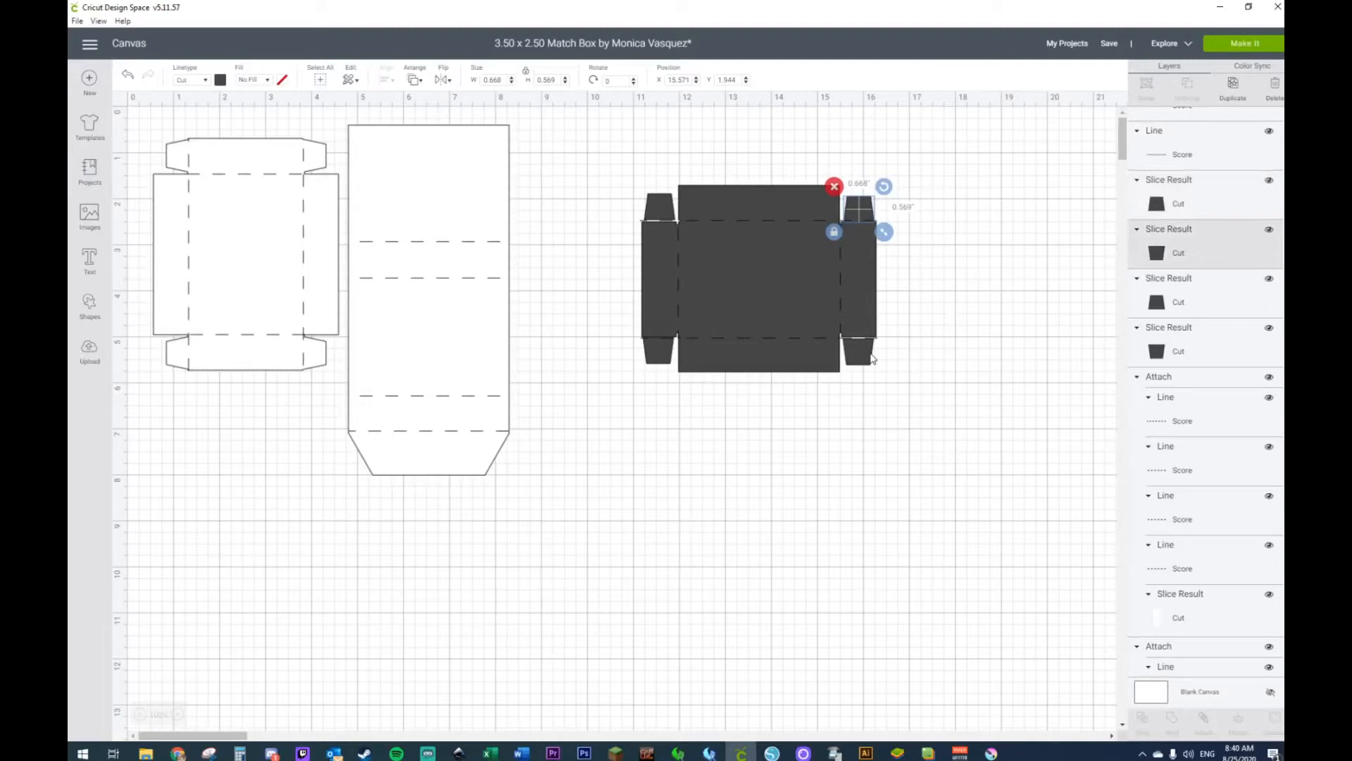
{"action": "left_click_drag", "start_coordinate": [872, 356], "coordinate": [872, 353]}
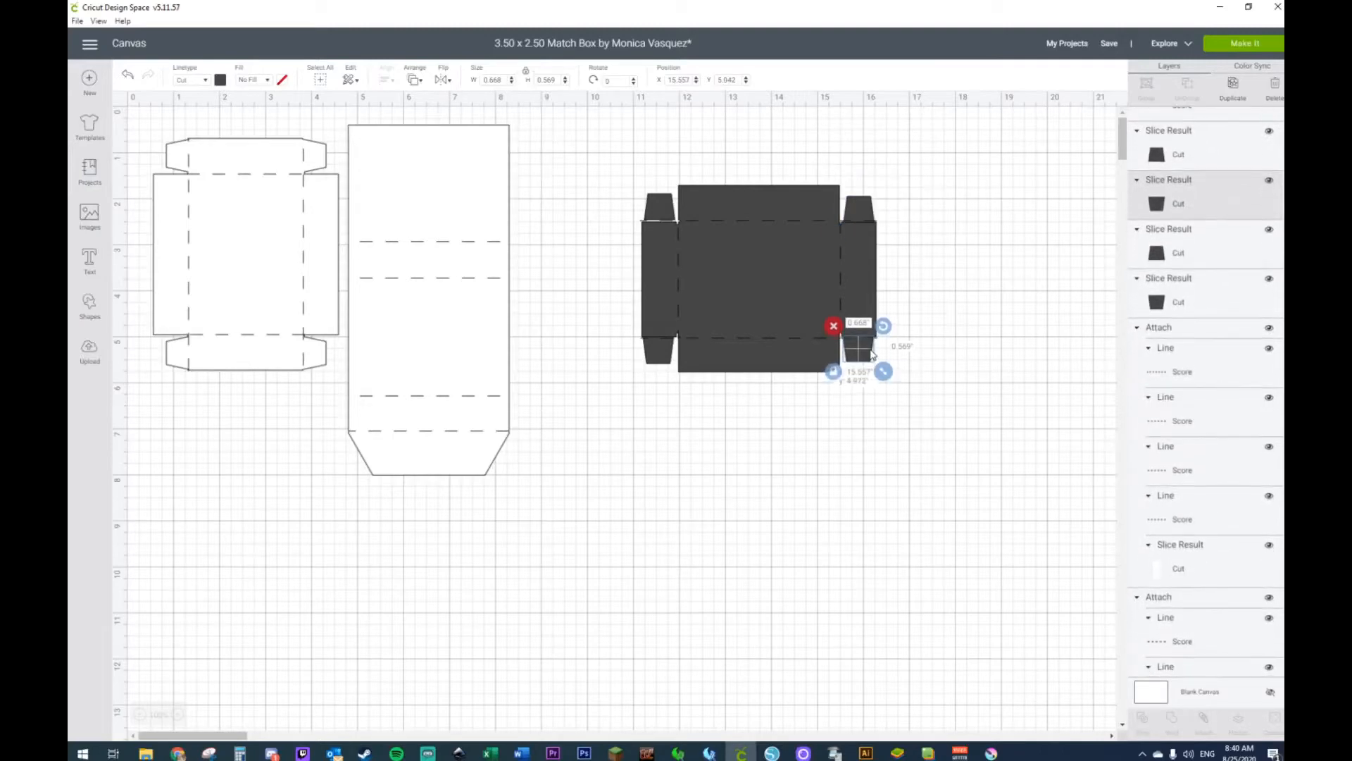
{"action": "left_click", "coordinate": [661, 205]}
{"action": "left_click", "coordinate": [658, 340]}
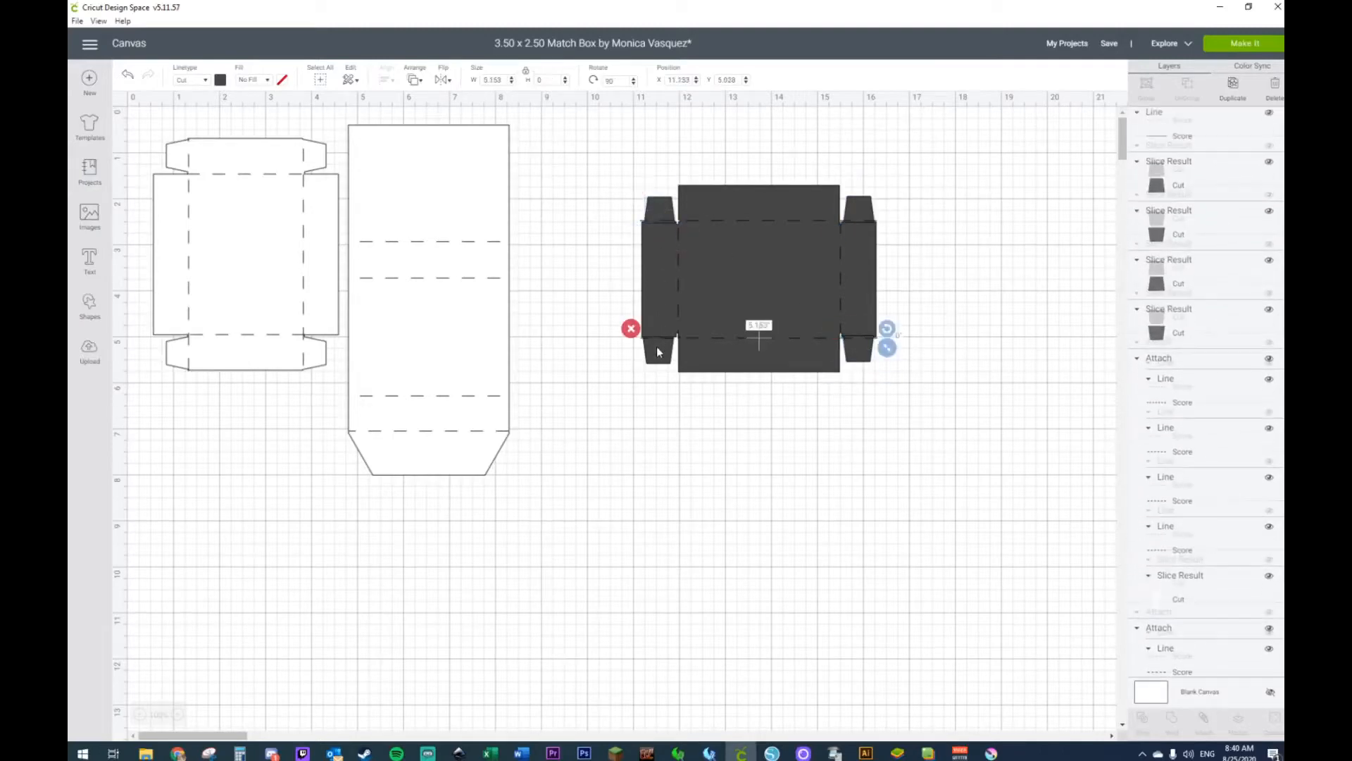
{"action": "left_click", "coordinate": [127, 75]}
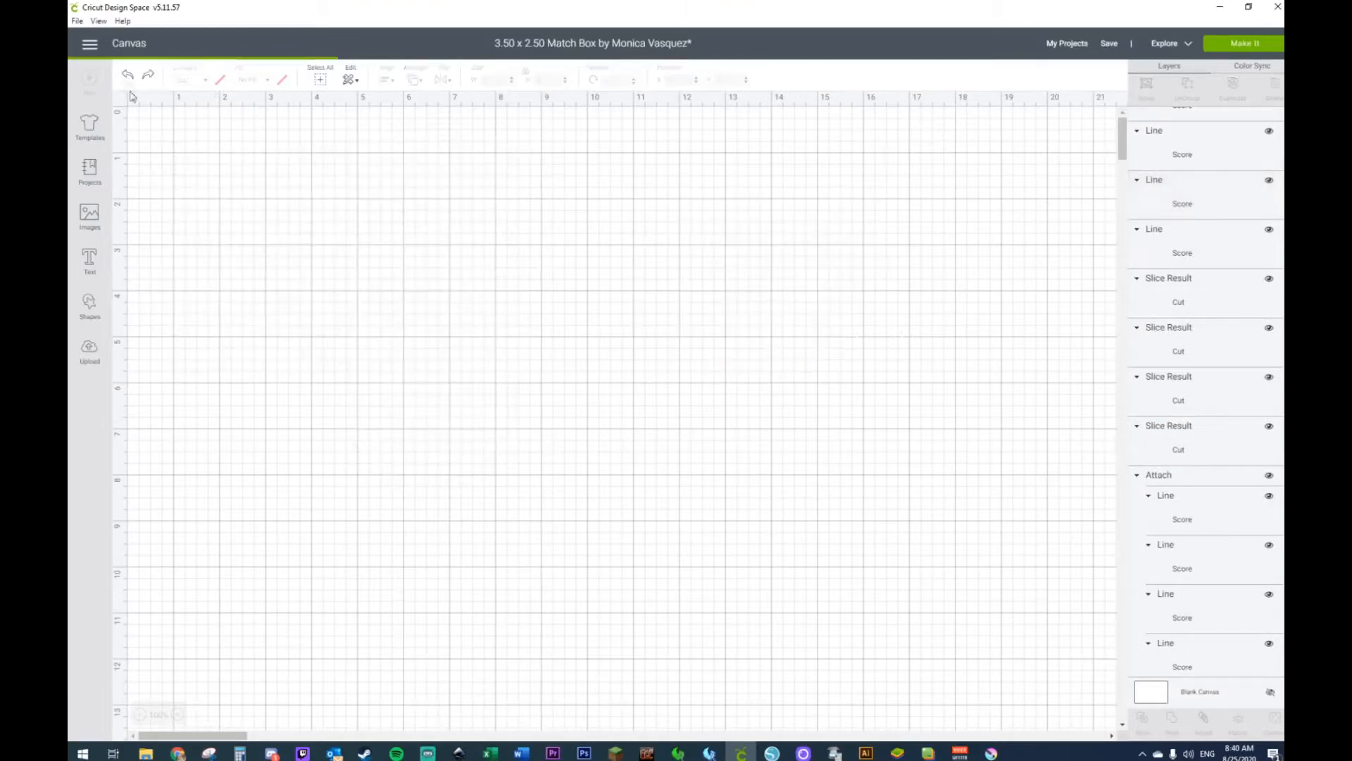
{"action": "left_click", "coordinate": [1189, 454]}
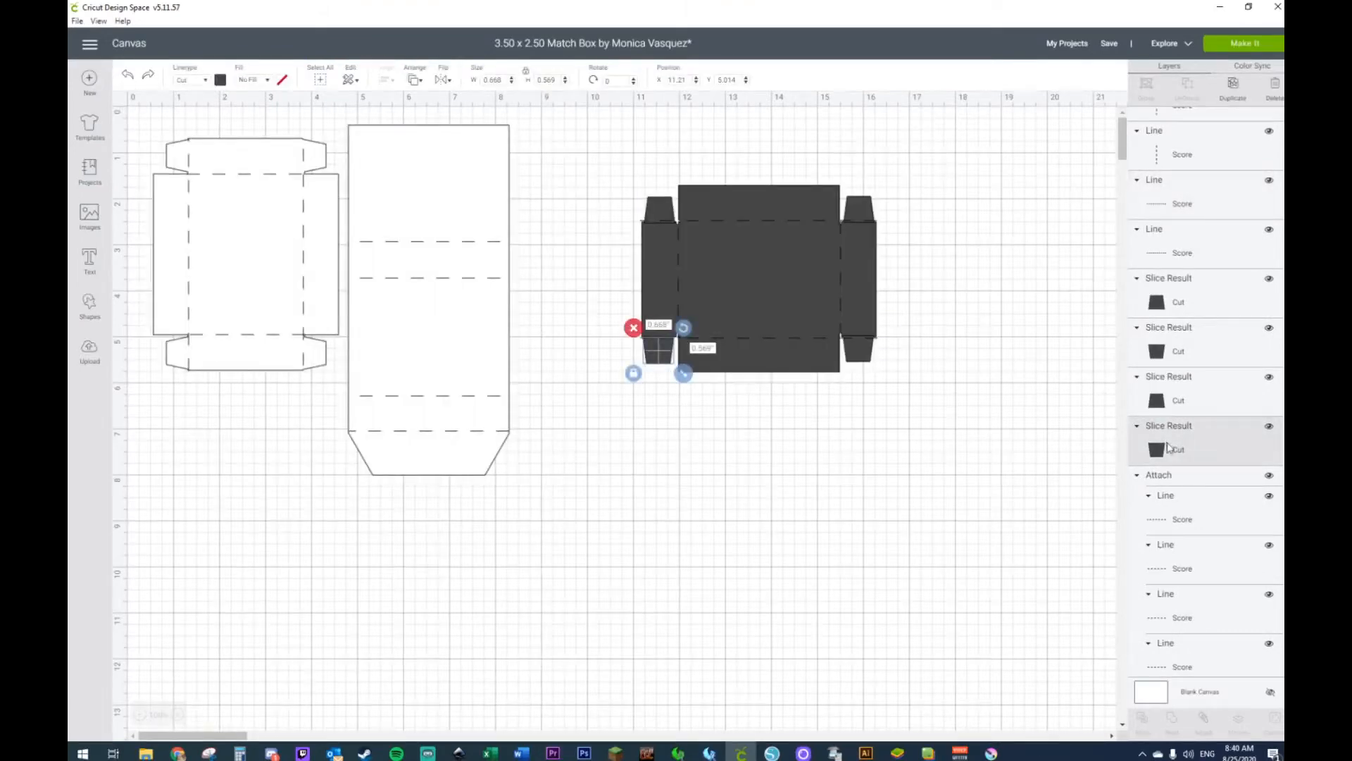
{"action": "left_click_drag", "start_coordinate": [660, 367], "coordinate": [661, 363]}
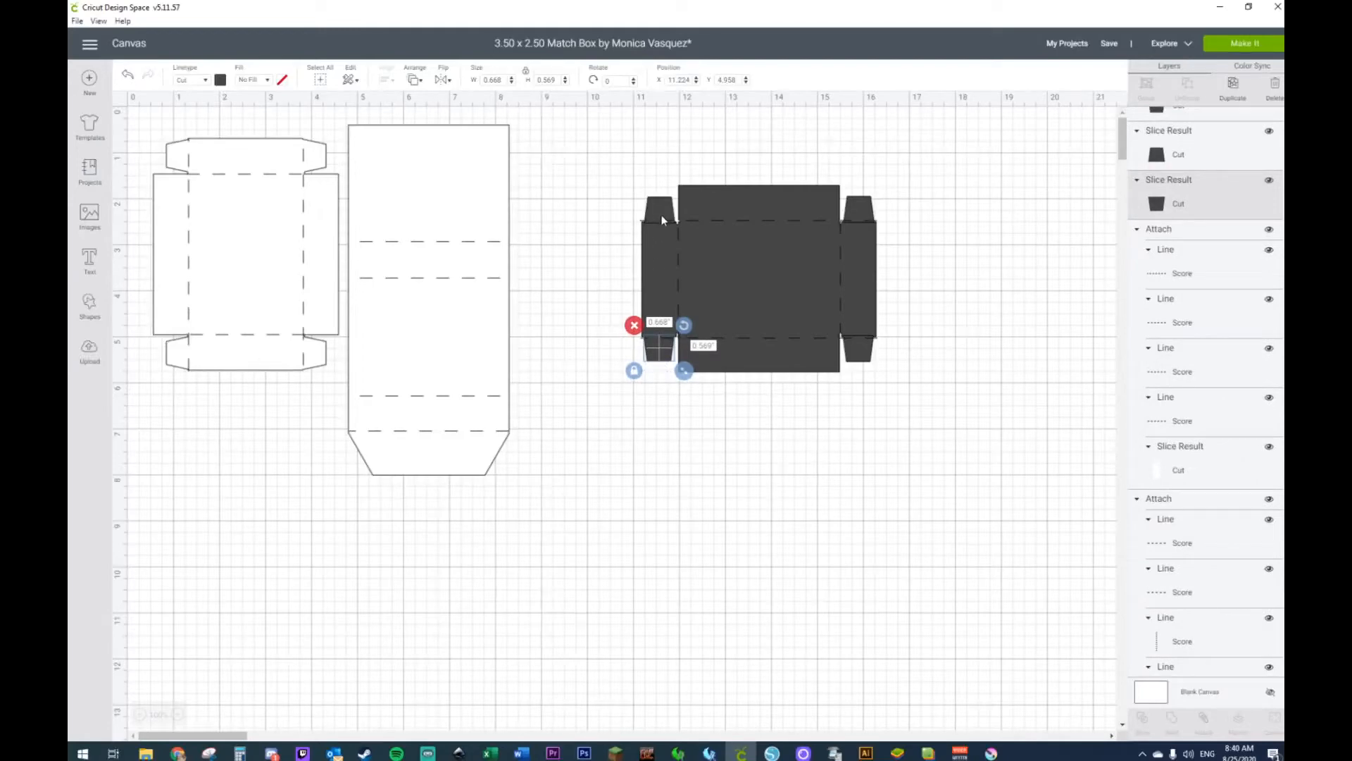
Step: Weld the four trapezoid tabs to the dark tray shape and send the combined shape behind the score lines
{"action": "scroll", "coordinate": [1187, 165], "scroll_direction": "up", "scroll_amount": 4}
{"action": "left_click", "coordinate": [1182, 321]}
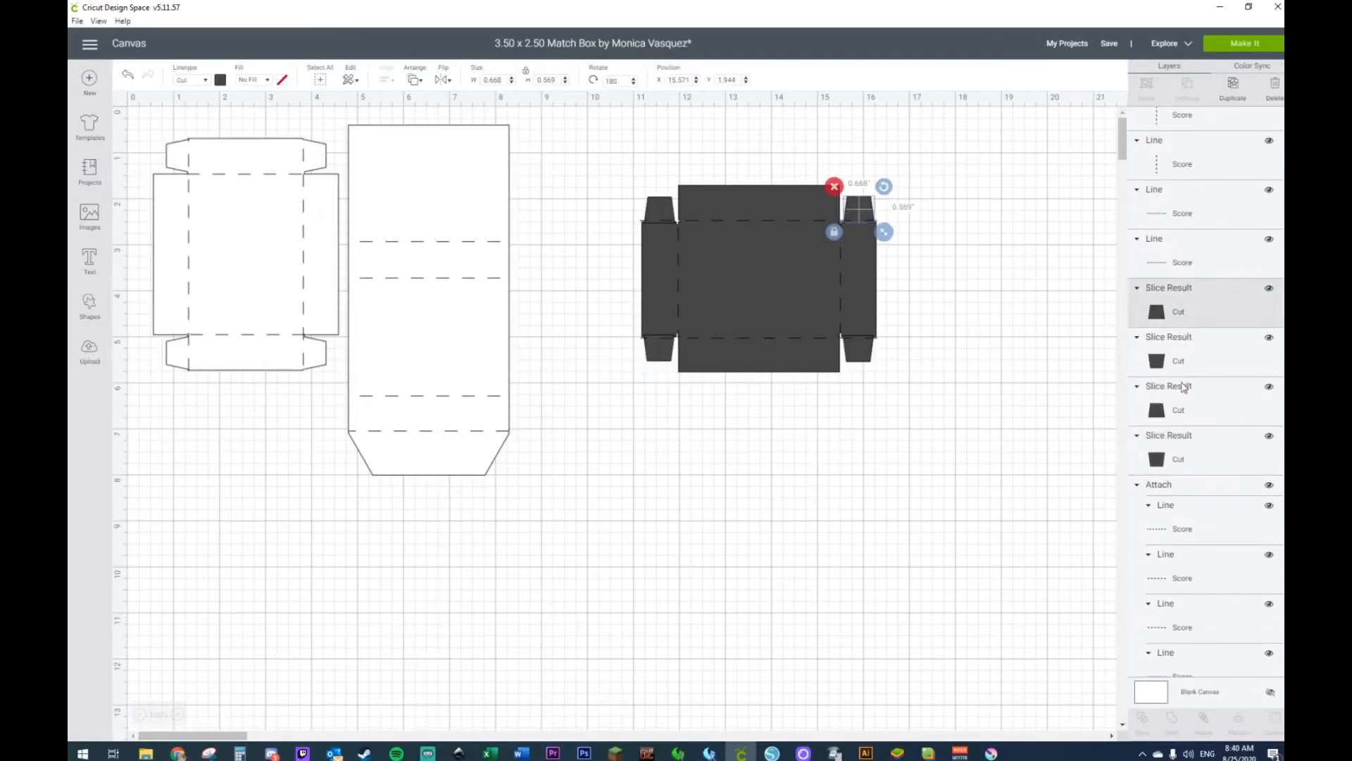
{"action": "left_click", "coordinate": [1185, 354], "text": "ctrl"}
{"action": "left_click", "coordinate": [1185, 408], "text": "ctrl"}
{"action": "left_click", "coordinate": [1188, 454], "text": "ctrl"}
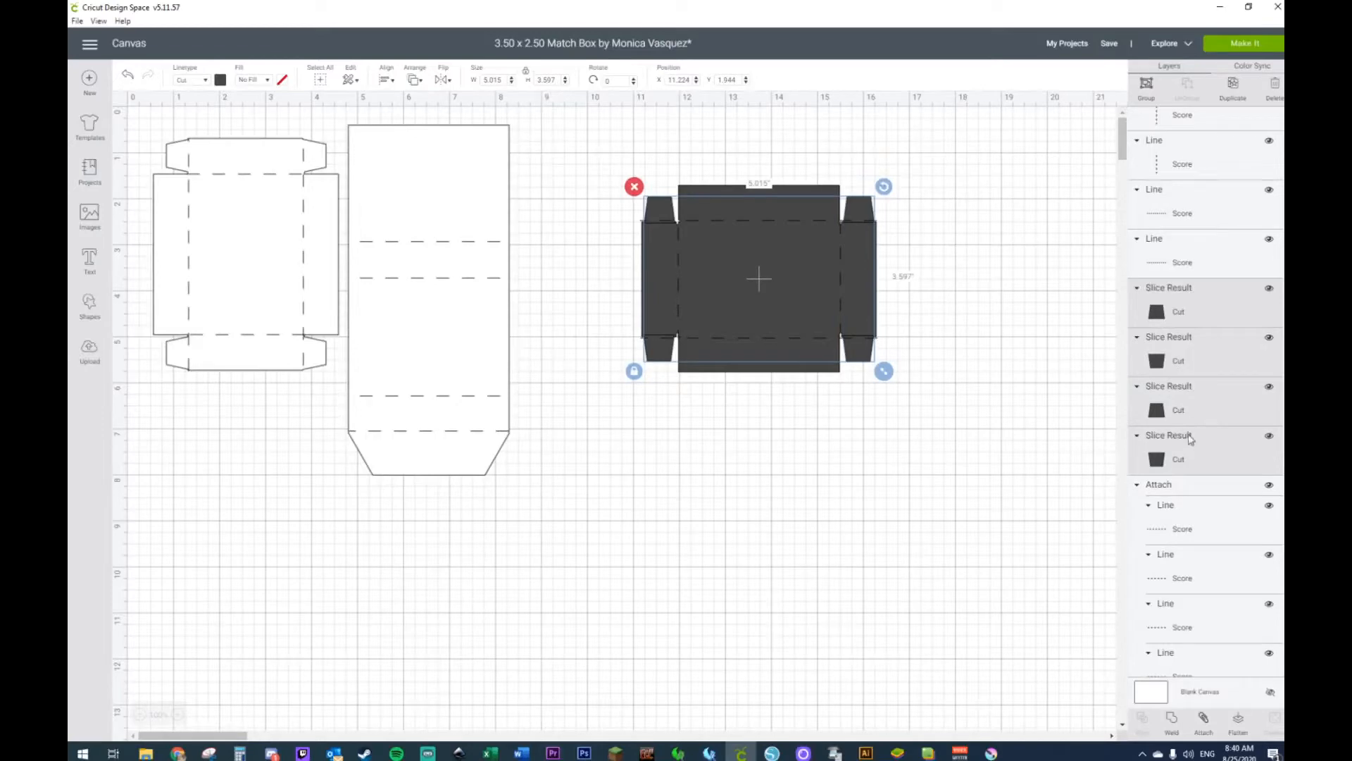
{"action": "scroll", "coordinate": [1229, 379], "scroll_direction": "up", "scroll_amount": 1}
{"action": "scroll", "coordinate": [1228, 378], "scroll_direction": "down", "scroll_amount": 6}
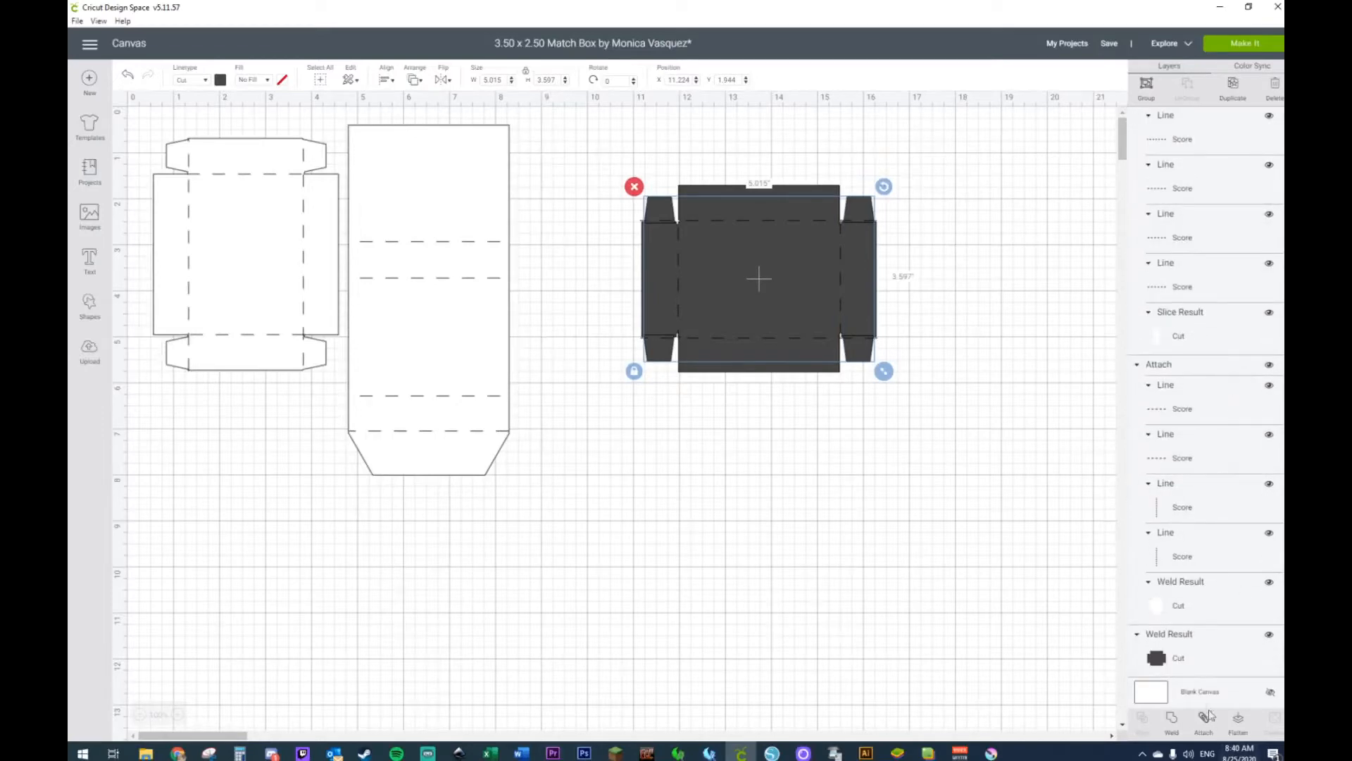
{"action": "left_click", "coordinate": [1203, 666], "text": "ctrl"}
{"action": "right_click", "coordinate": [735, 245]}
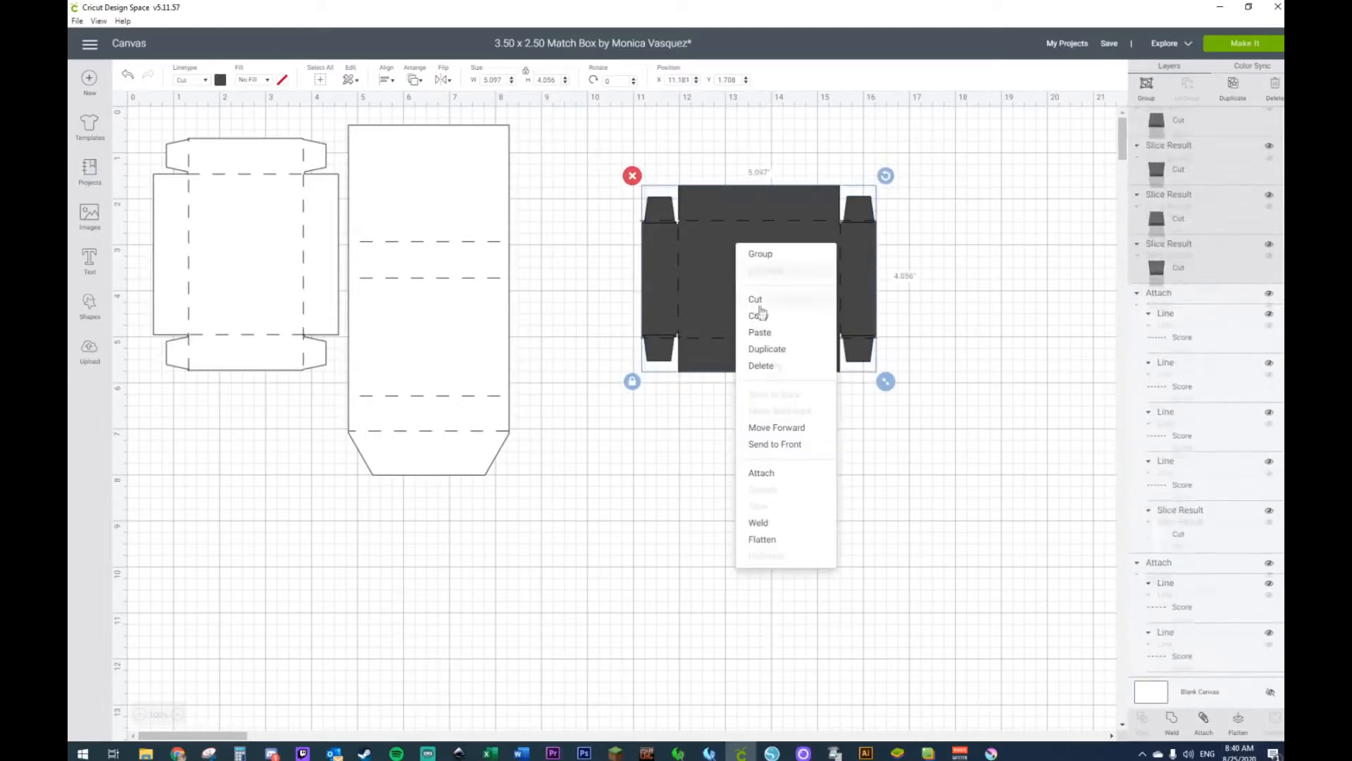
{"action": "left_click", "coordinate": [781, 521]}
{"action": "right_click", "coordinate": [771, 296]}
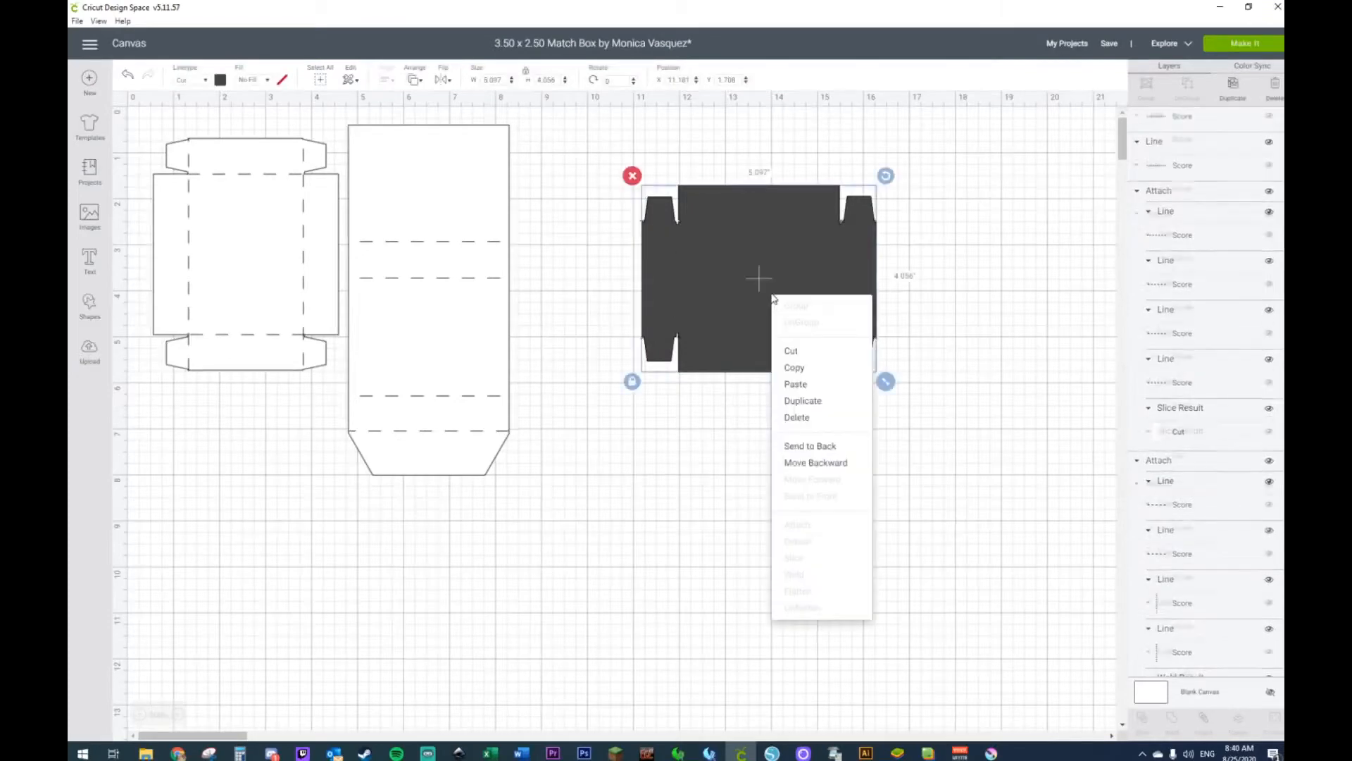
{"action": "left_click", "coordinate": [816, 446]}
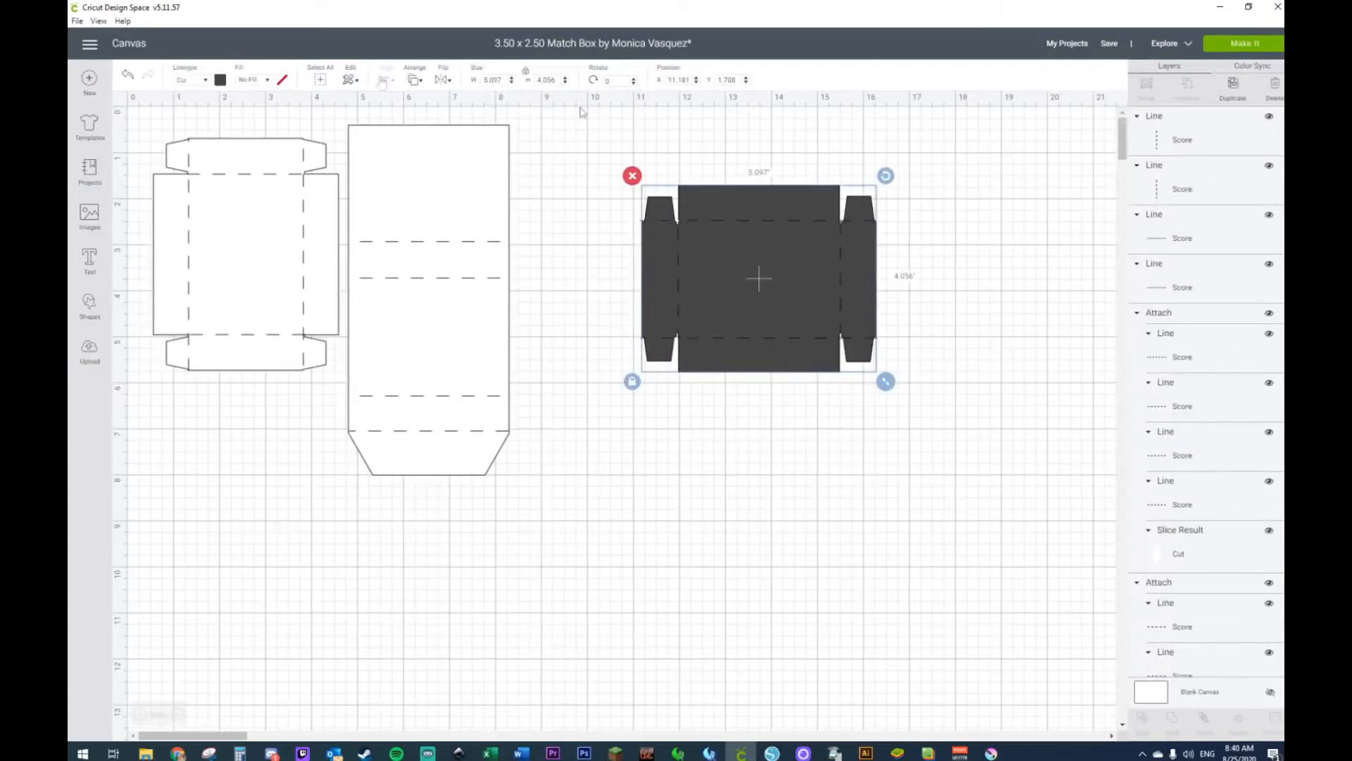
Step: Recolor the welded tray white and attach its four score lines to it
{"action": "left_click", "coordinate": [220, 80]}
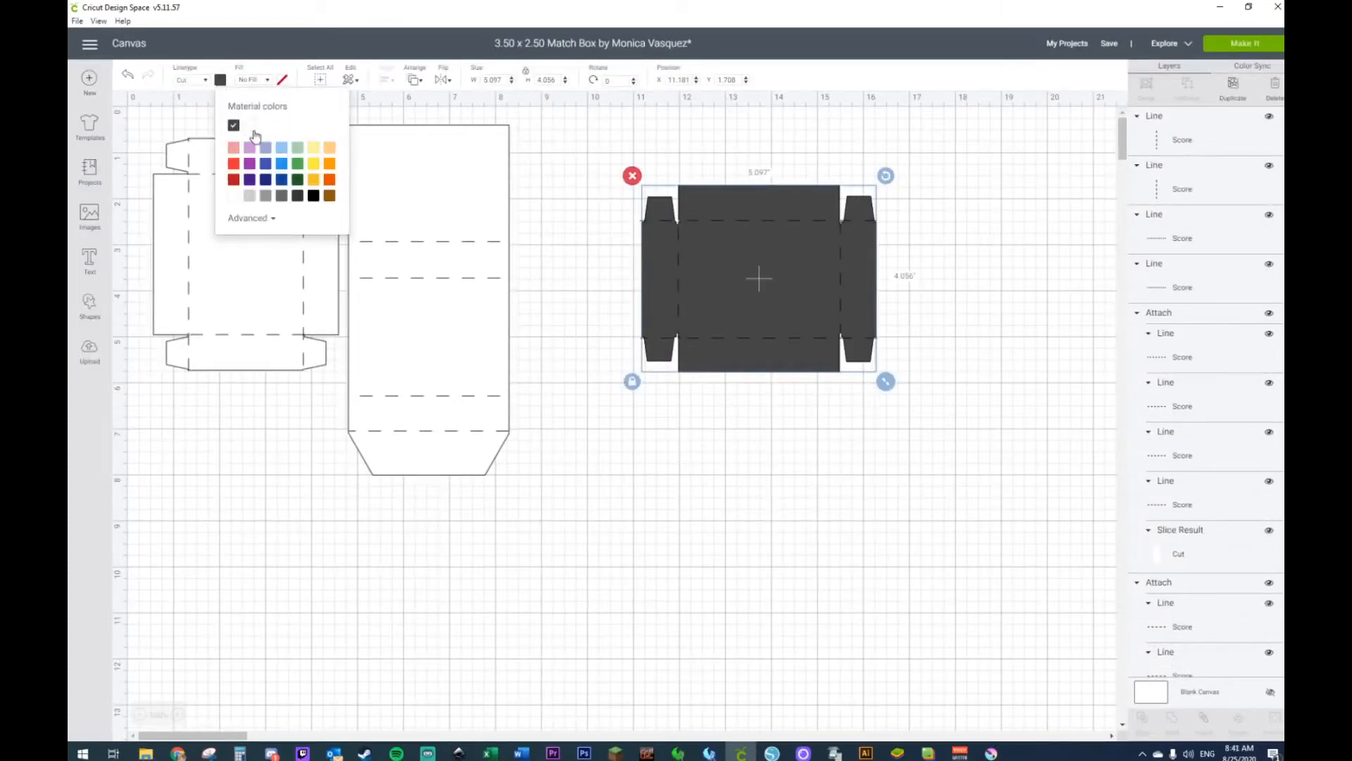
{"action": "left_click", "coordinate": [255, 135]}
{"action": "left_click", "coordinate": [712, 500]}
{"action": "left_click_drag", "start_coordinate": [625, 179], "coordinate": [960, 414]}
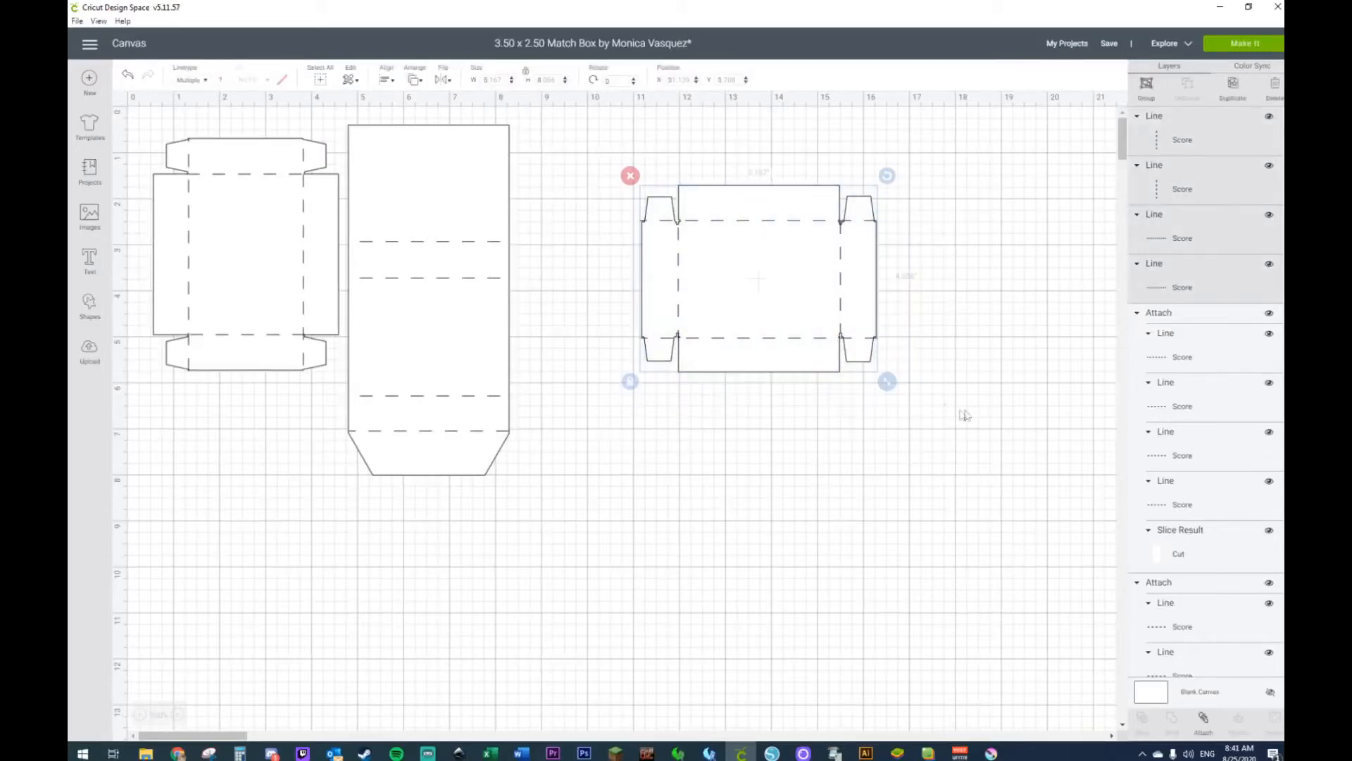
{"action": "right_click", "coordinate": [799, 246]}
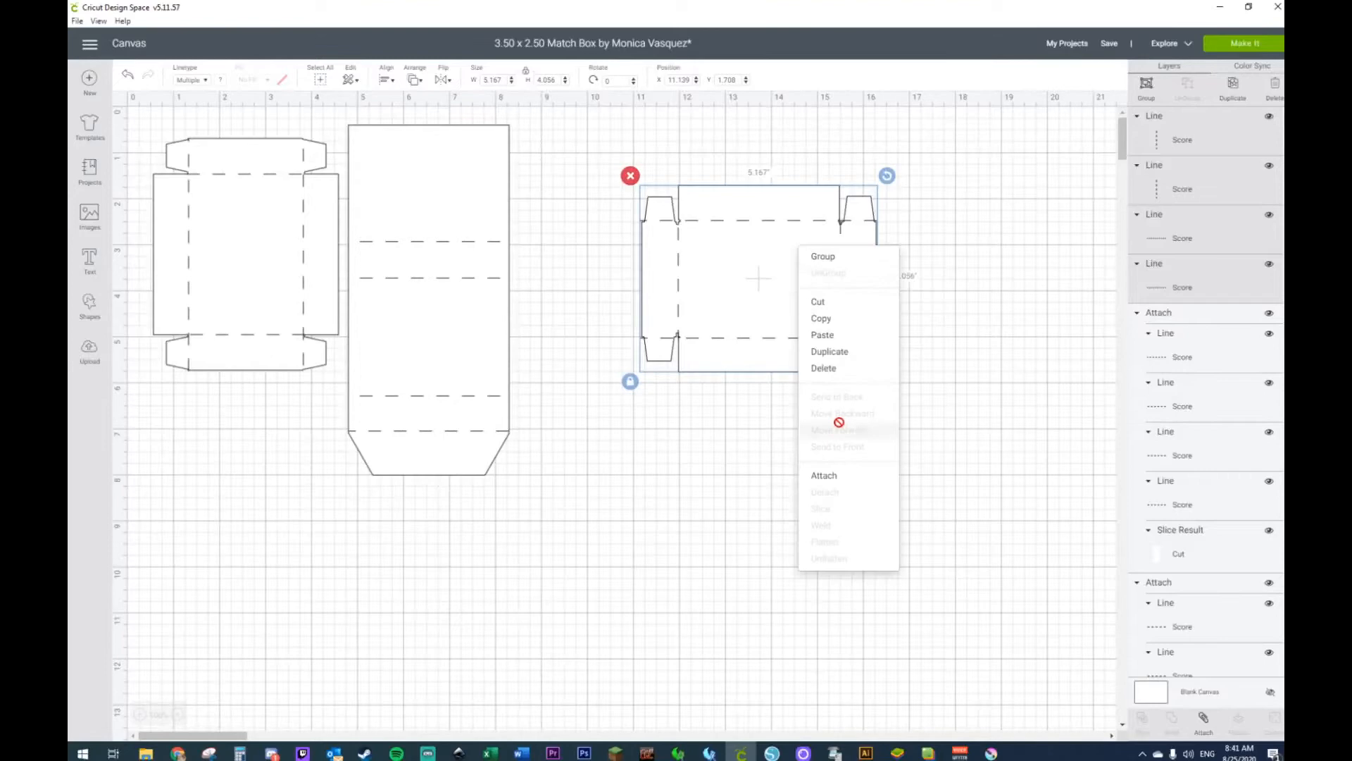
{"action": "left_click", "coordinate": [842, 474]}
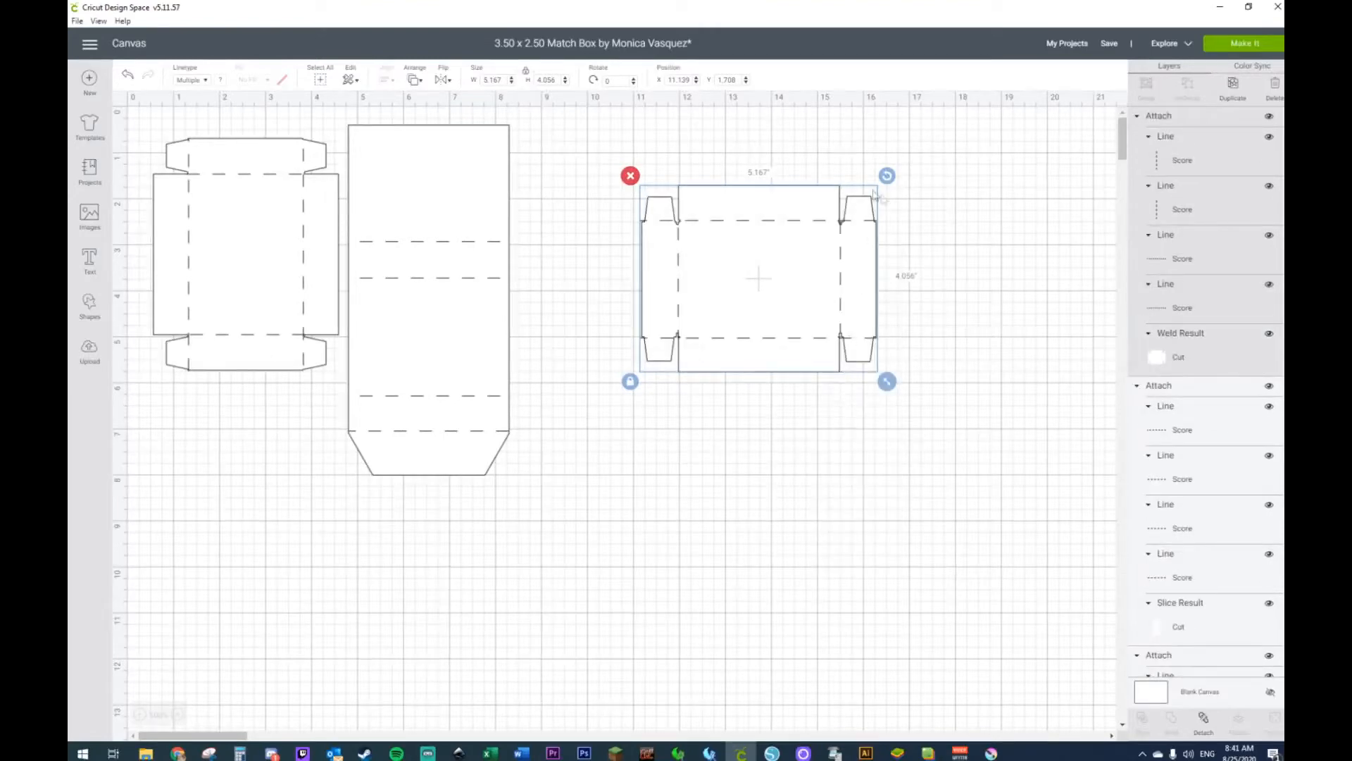
Step: Rotate the attached tray by 90 degrees and place it beside the finished box sleeve
{"action": "left_click", "coordinate": [614, 80]}
{"action": "type", "text": "90"}
{"action": "key", "text": "Return"}
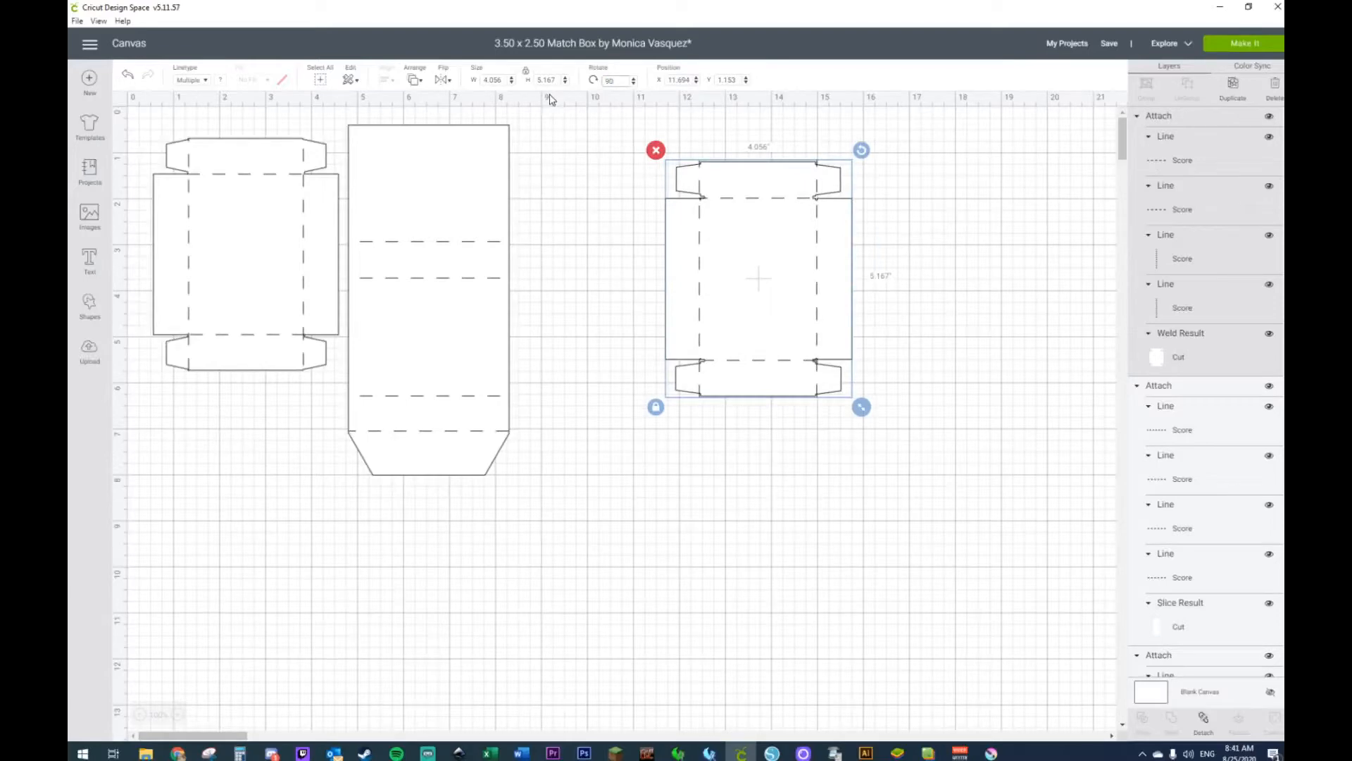
{"action": "left_click_drag", "start_coordinate": [774, 315], "coordinate": [669, 290]}
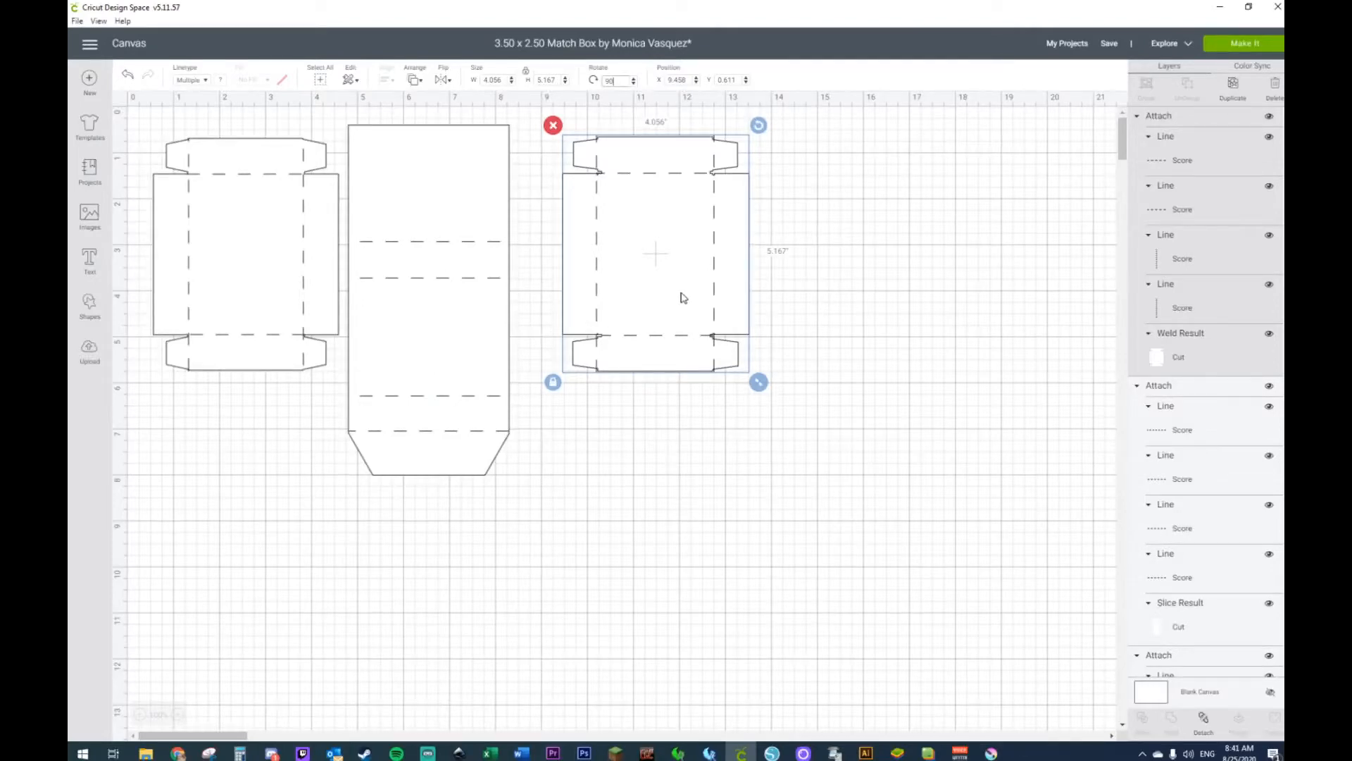
Step: Add a square in the empty area beside the new tray, unlock its proportions and set its width to 3.55 inches
{"action": "left_click", "coordinate": [90, 305]}
{"action": "left_click", "coordinate": [141, 216]}
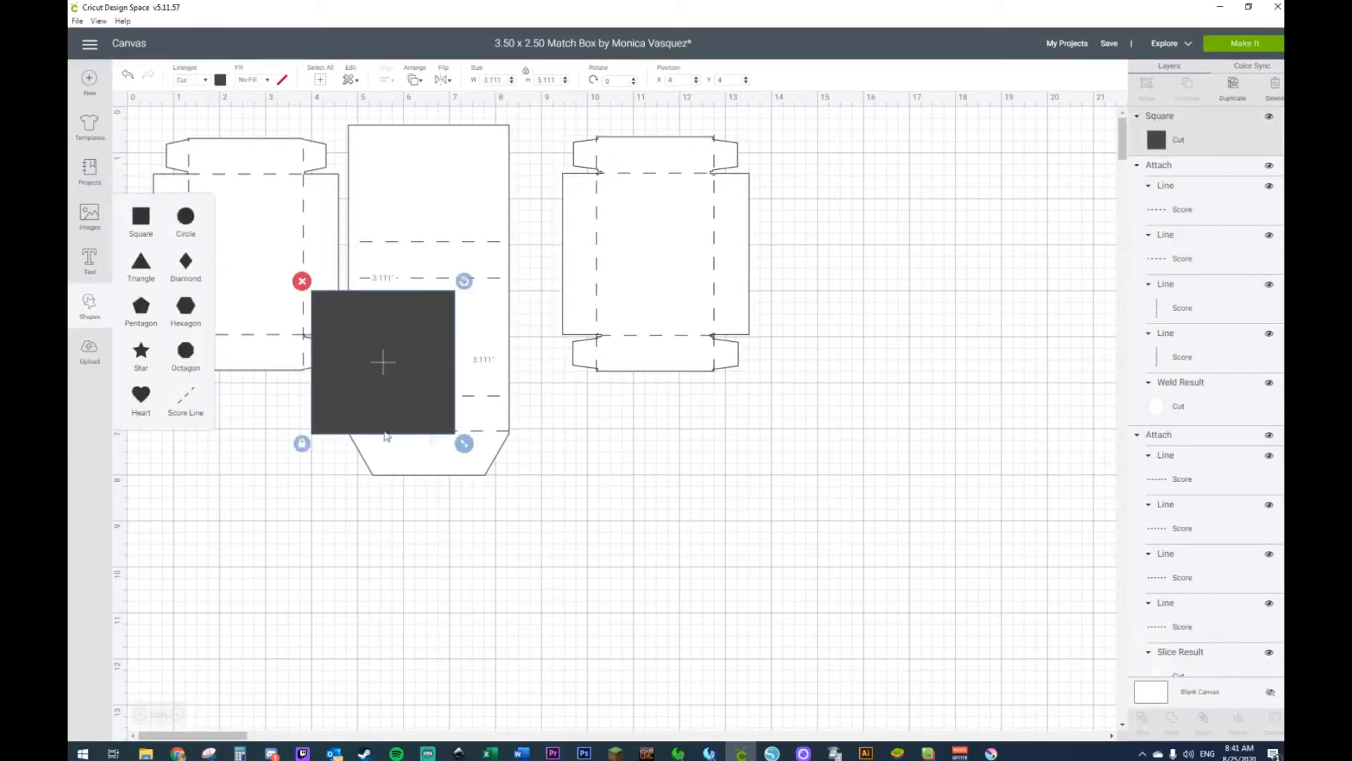
{"action": "left_click_drag", "start_coordinate": [432, 371], "coordinate": [948, 232]}
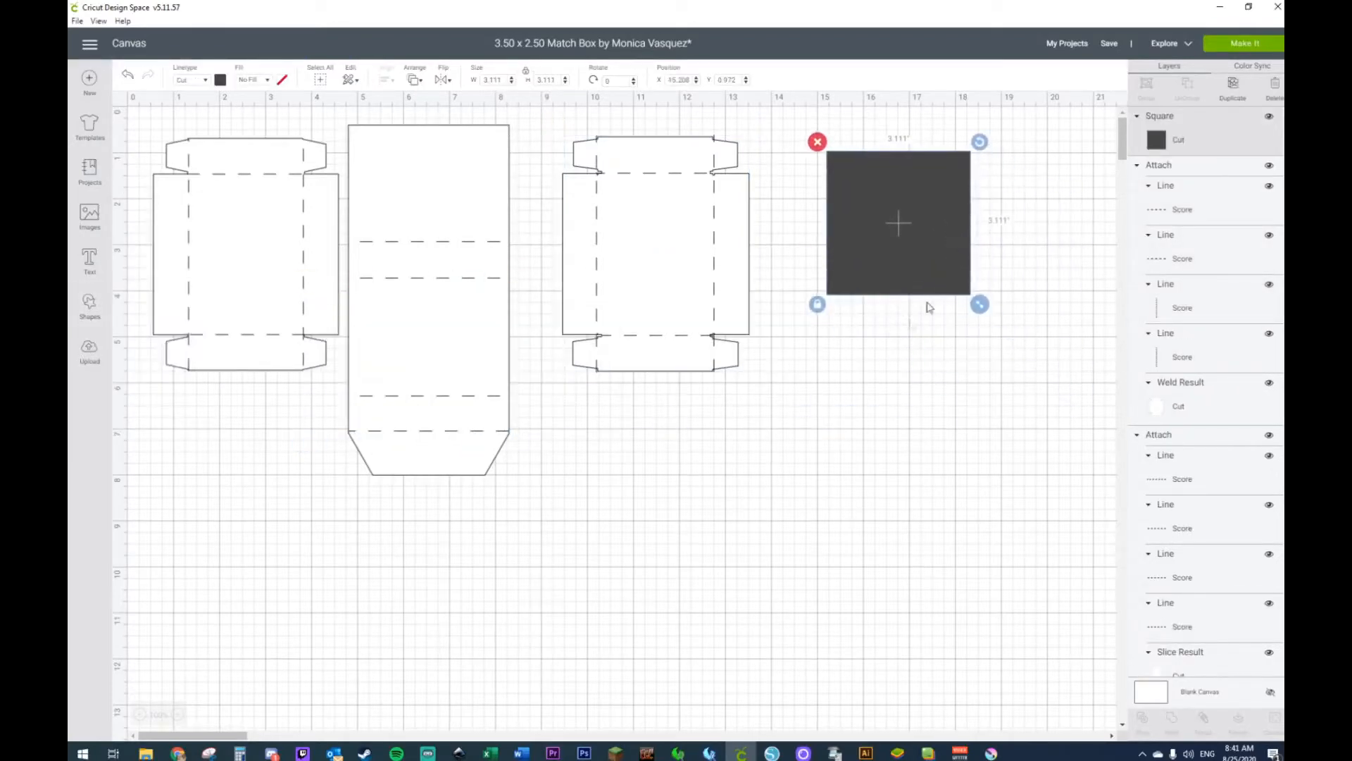
{"action": "left_click", "coordinate": [817, 304]}
{"action": "left_click", "coordinate": [506, 80]}
{"action": "key", "text": "Return"}
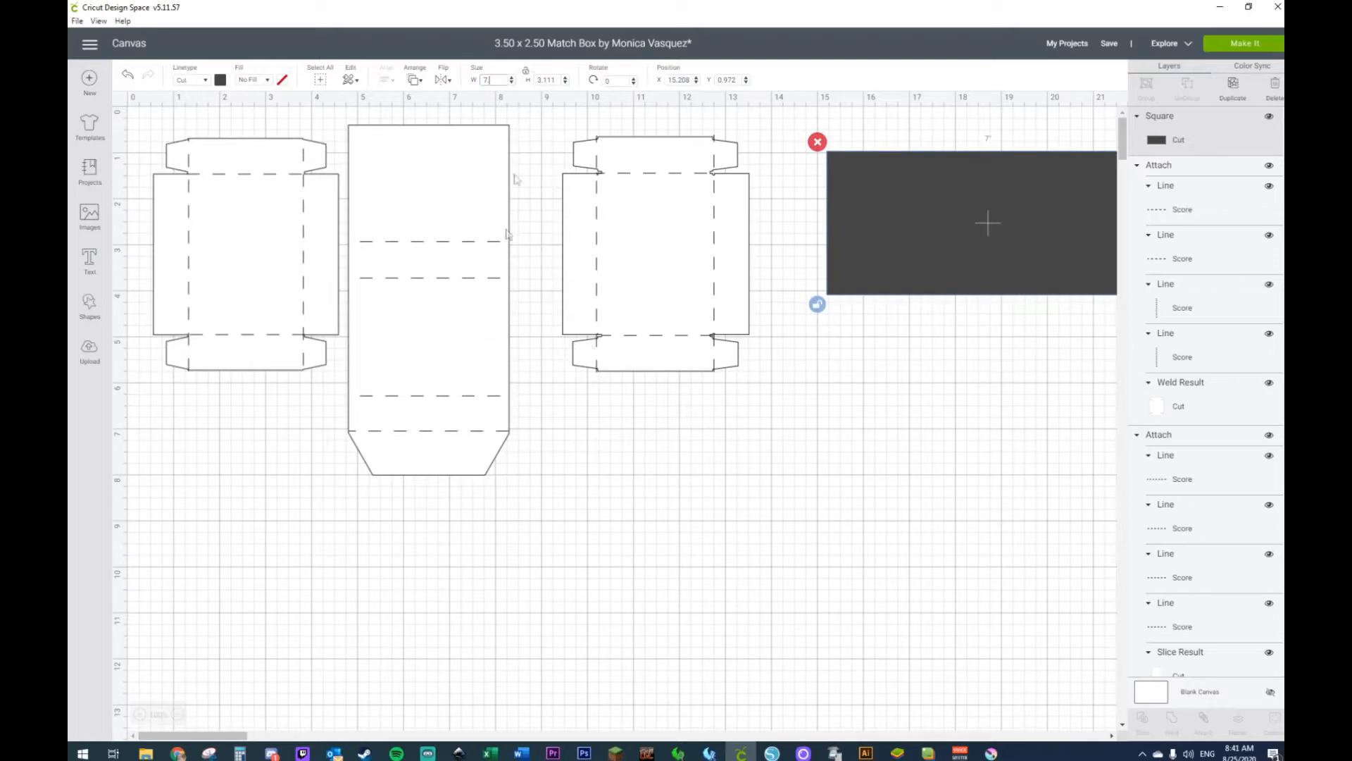
{"action": "left_click", "coordinate": [501, 80]}
{"action": "key", "text": "Return"}
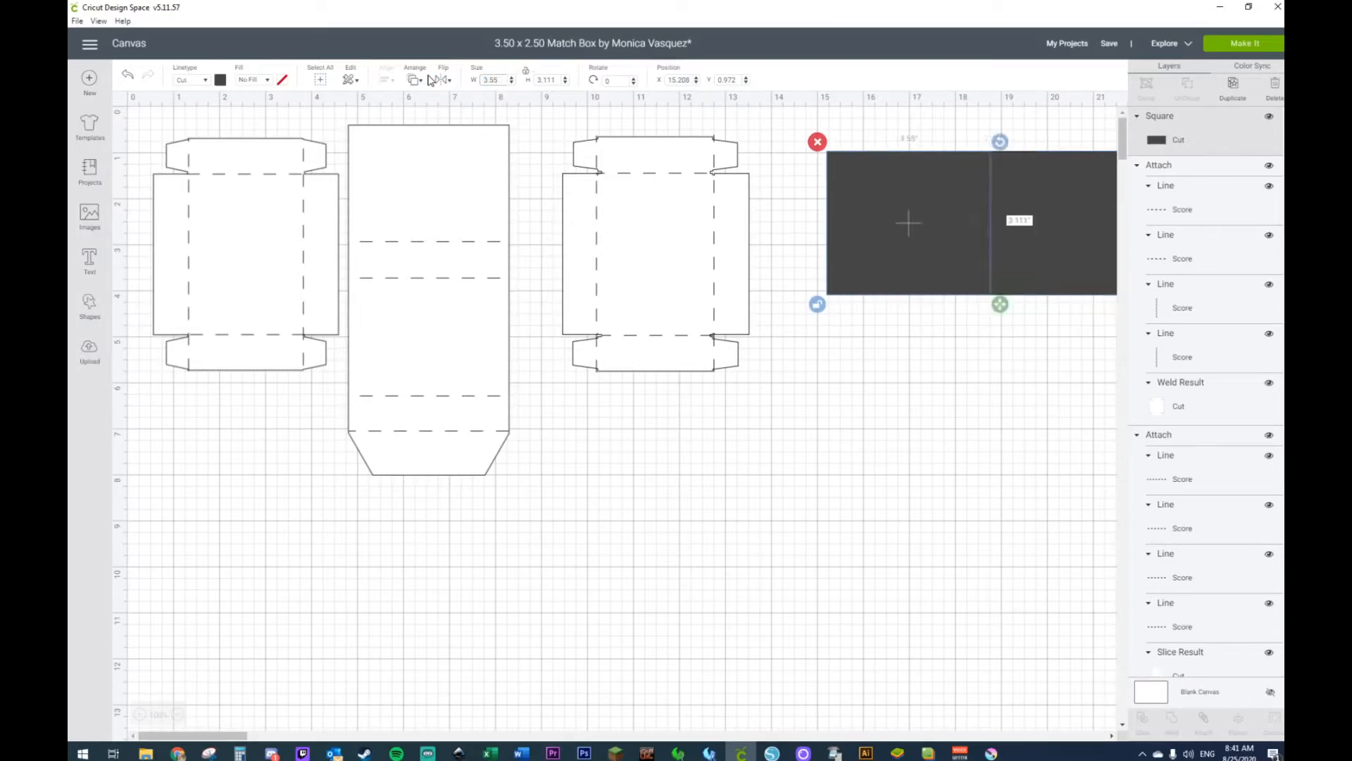
Step: Set the new rectangle's height to 7.00 inches, reposition it beside the tray and recolor it white
{"action": "left_click_drag", "start_coordinate": [553, 80], "coordinate": [529, 83]}
{"action": "type", "text": "3"}
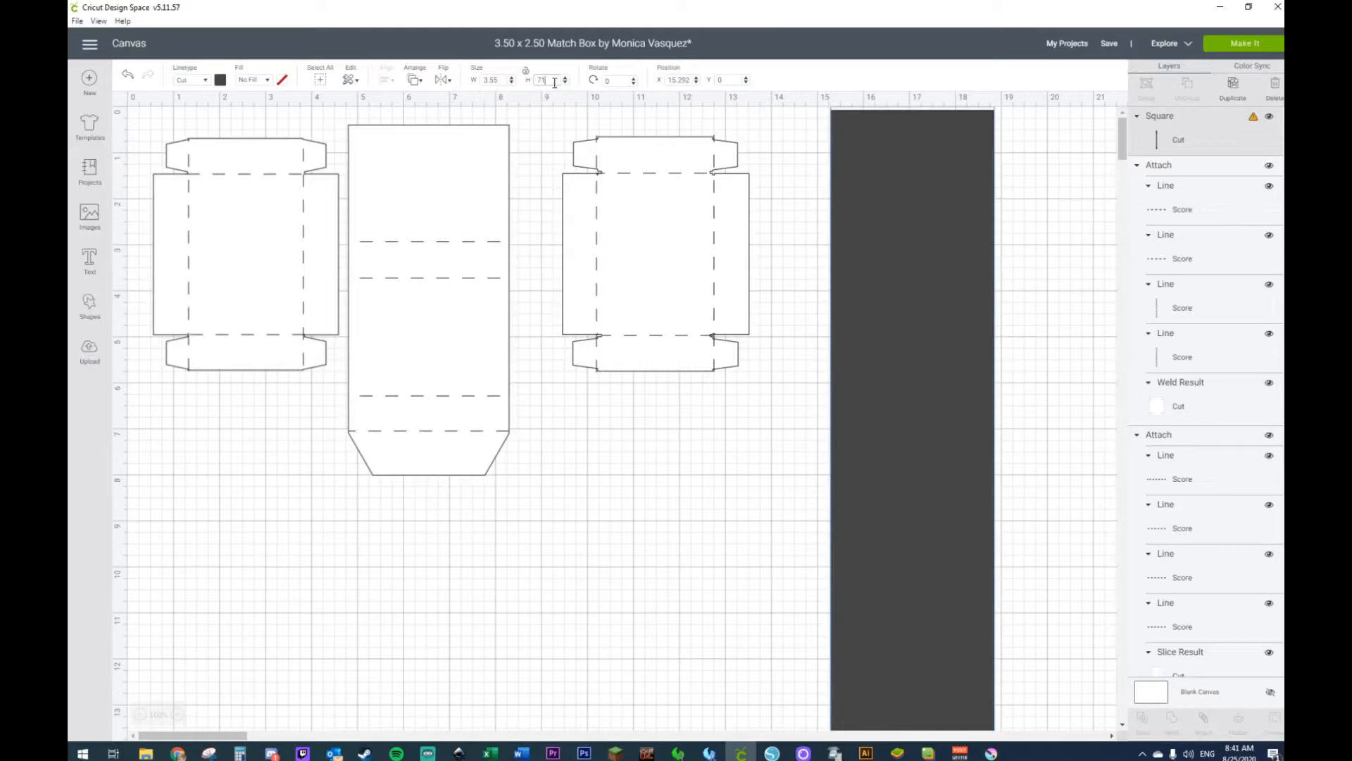
{"action": "type", "text": "7.0"}
{"action": "key", "text": "Return"}
{"action": "left_click_drag", "start_coordinate": [921, 232], "coordinate": [915, 273]}
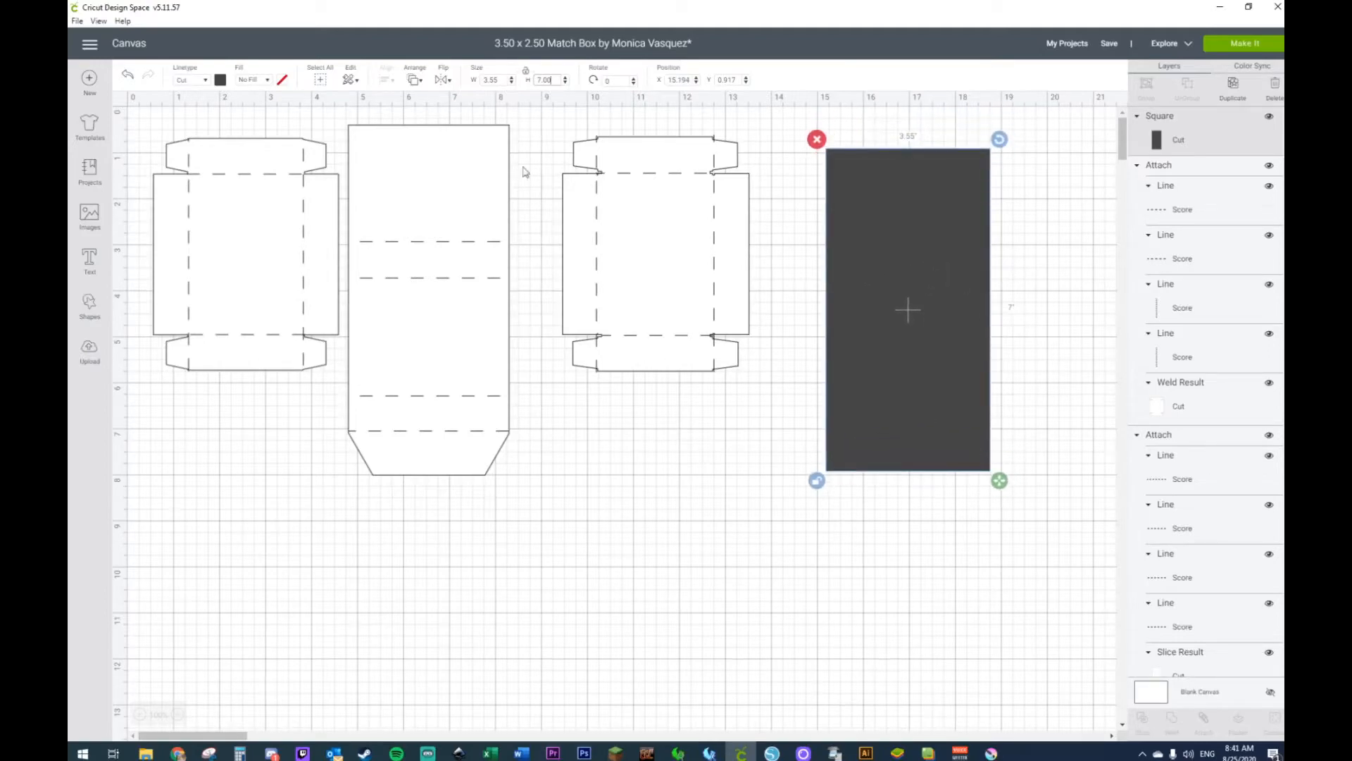
{"action": "left_click", "coordinate": [220, 80]}
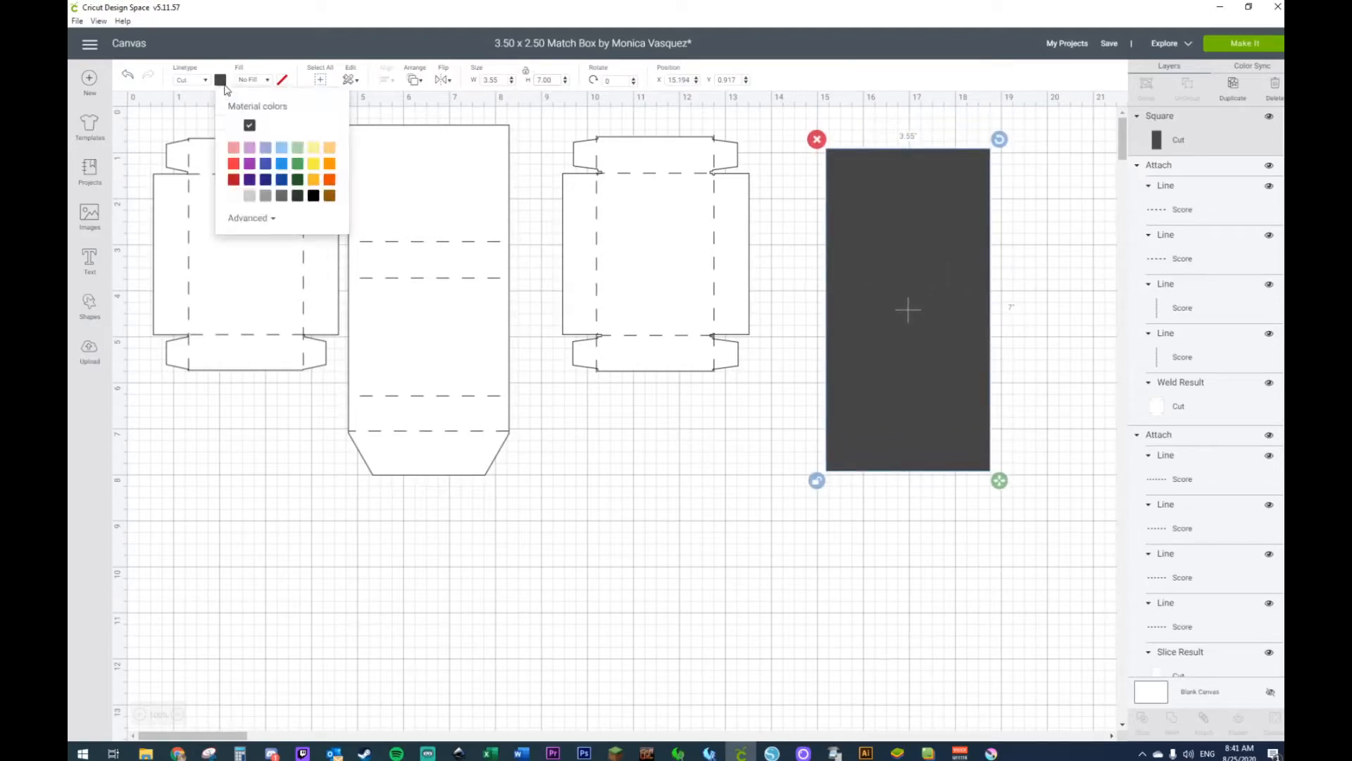
{"action": "left_click", "coordinate": [236, 127]}
{"action": "left_click", "coordinate": [634, 535]}
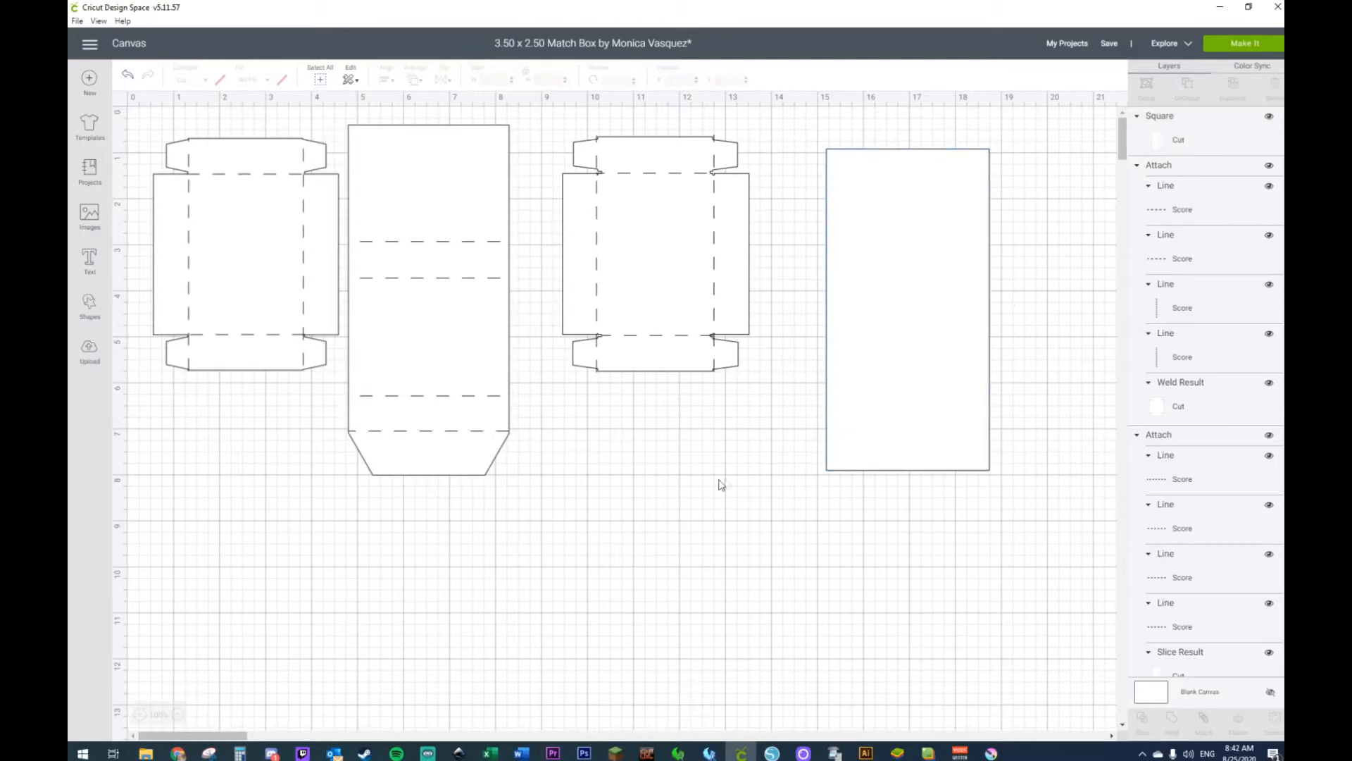
Step: Add a second square, unlock its proportions, resize it to 3.55 x 2.50 inches and place it over the tall rectangle's upper end
{"action": "left_click", "coordinate": [87, 304]}
{"action": "left_click", "coordinate": [147, 222]}
{"action": "left_click_drag", "start_coordinate": [341, 340], "coordinate": [884, 502]}
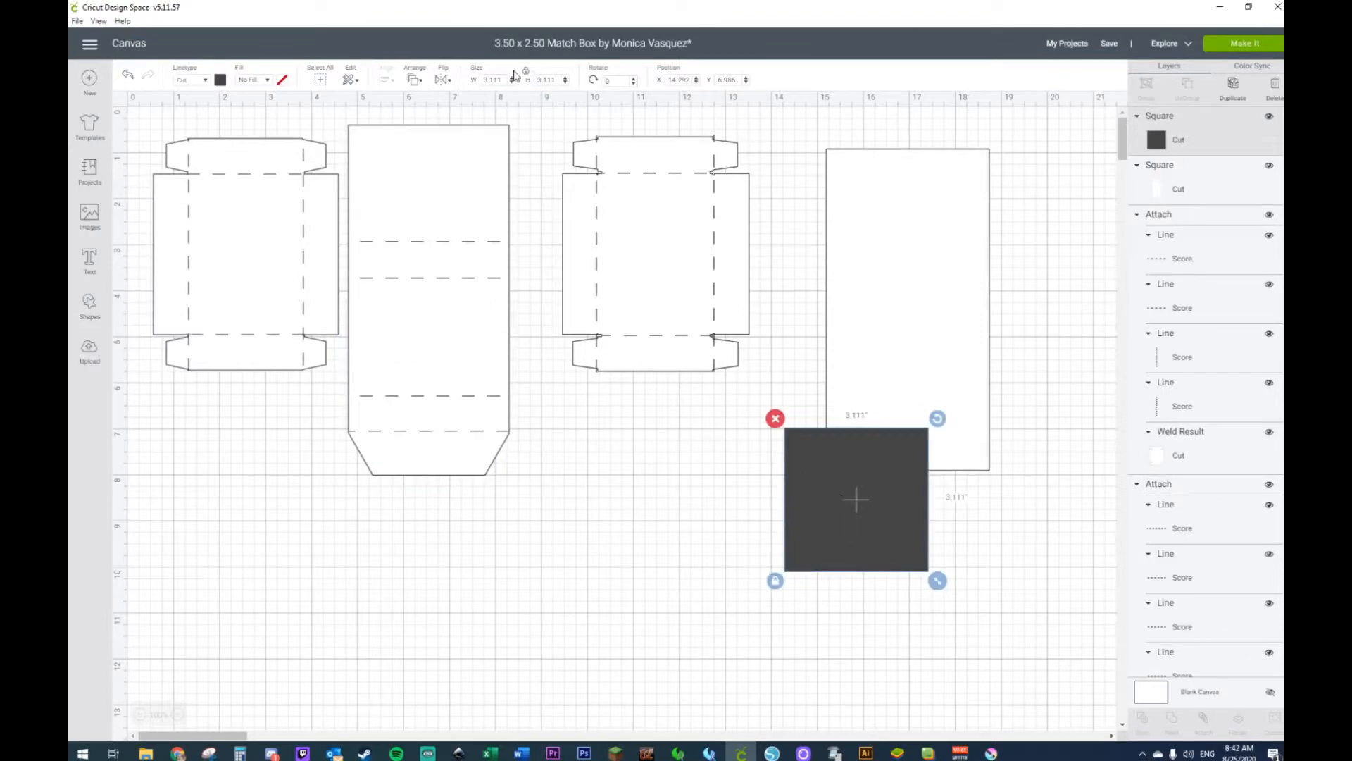
{"action": "left_click", "coordinate": [775, 580]}
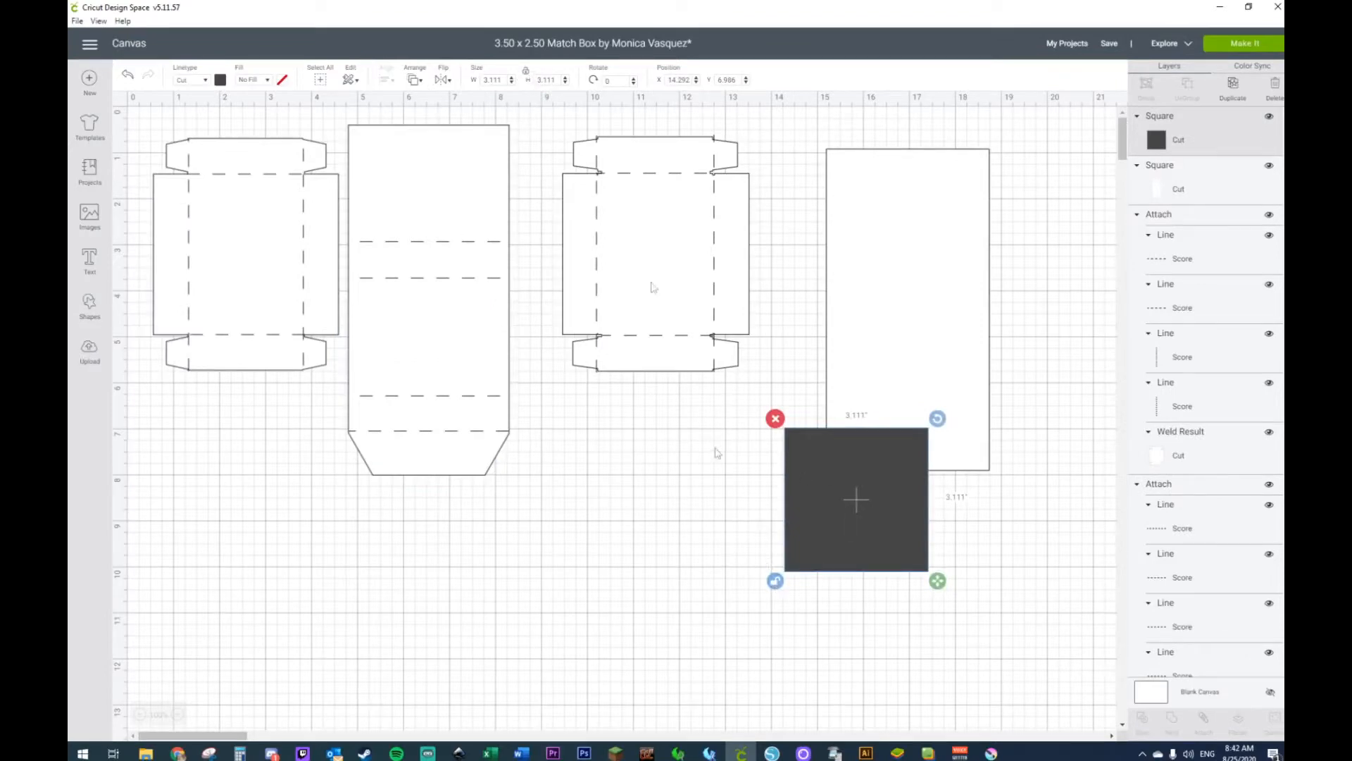
{"action": "left_click", "coordinate": [503, 80]}
{"action": "key", "text": "Return"}
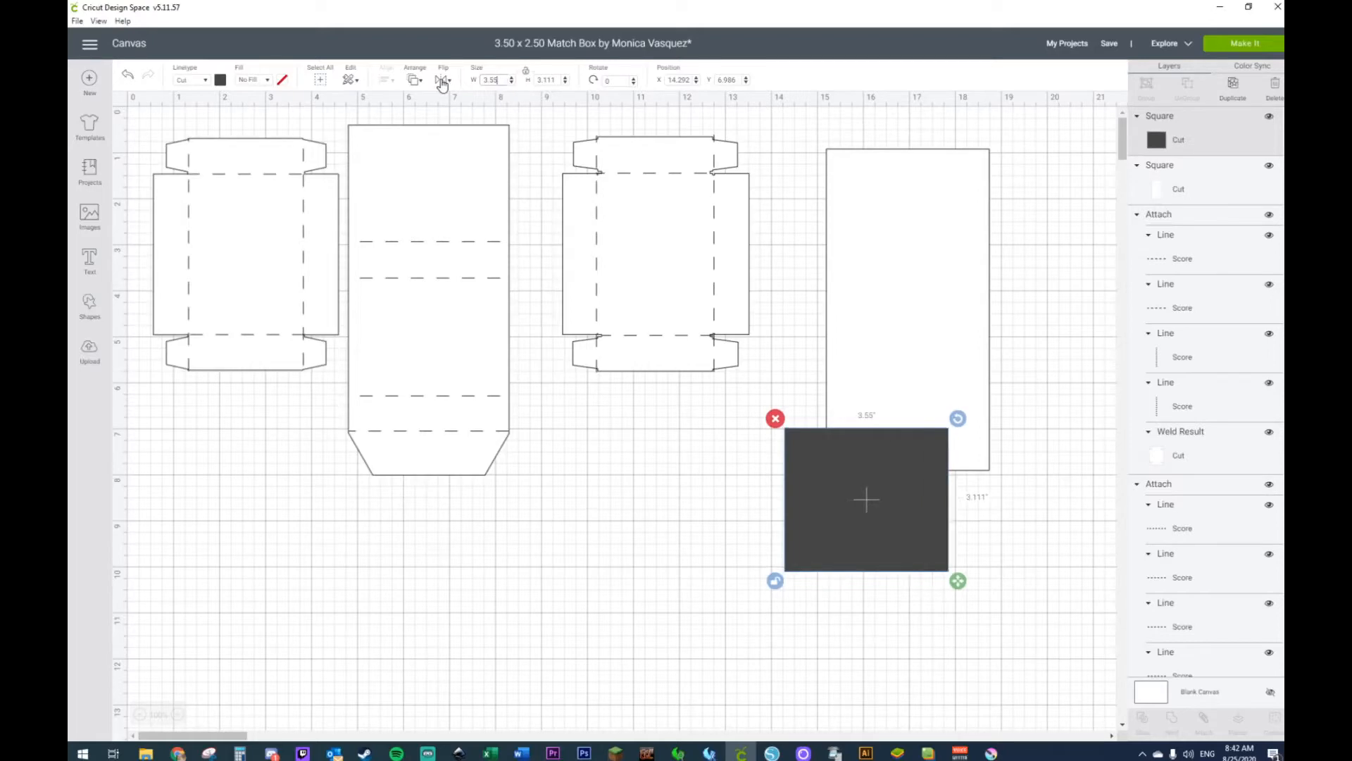
{"action": "left_click_drag", "start_coordinate": [895, 481], "coordinate": [932, 198]}
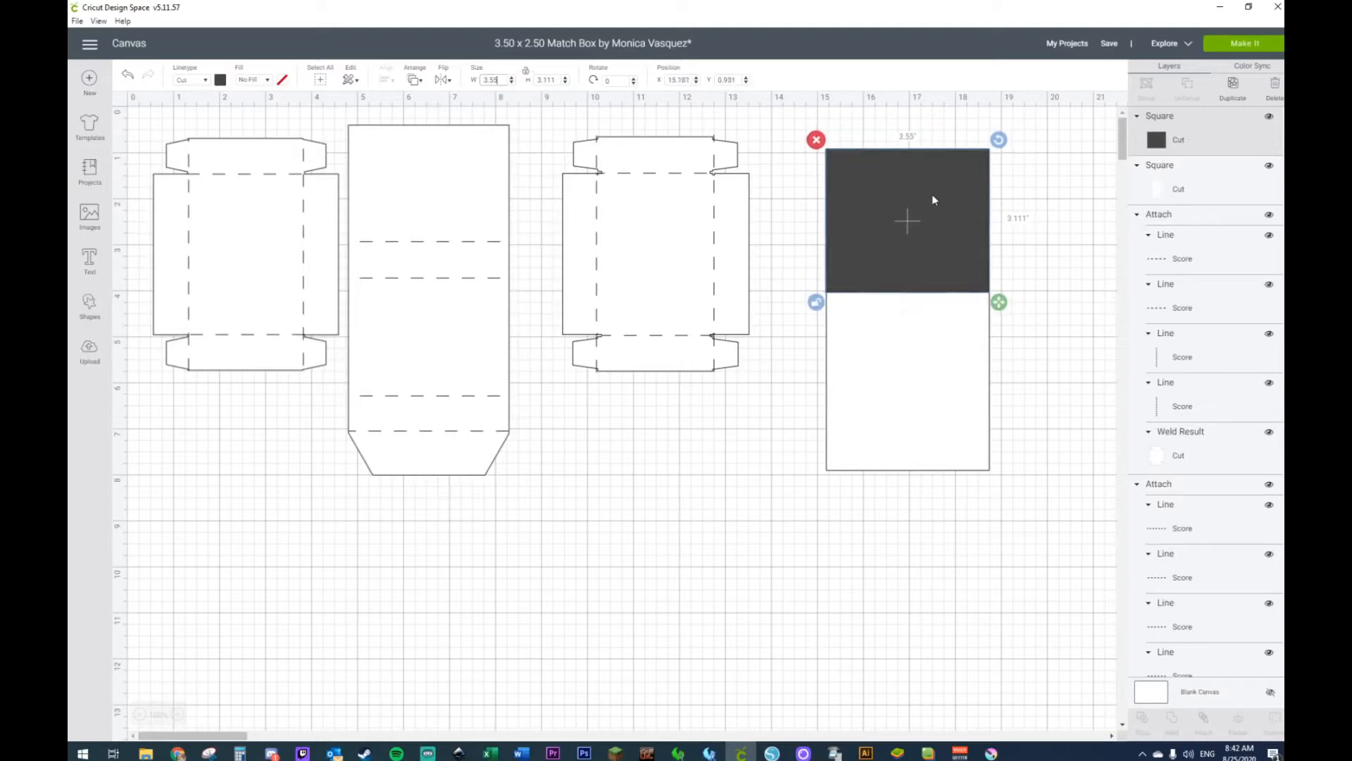
{"action": "left_click", "coordinate": [556, 79]}
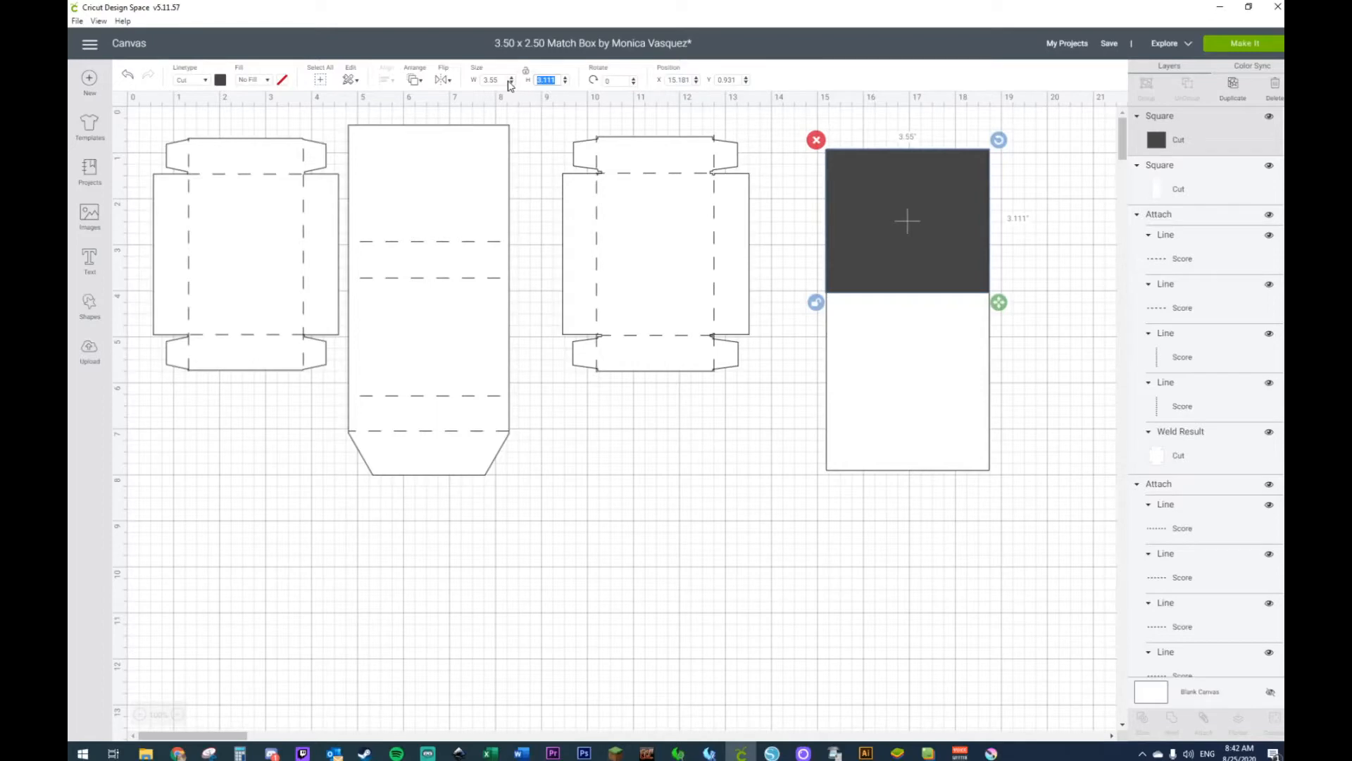
{"action": "type", "text": "2.5"}
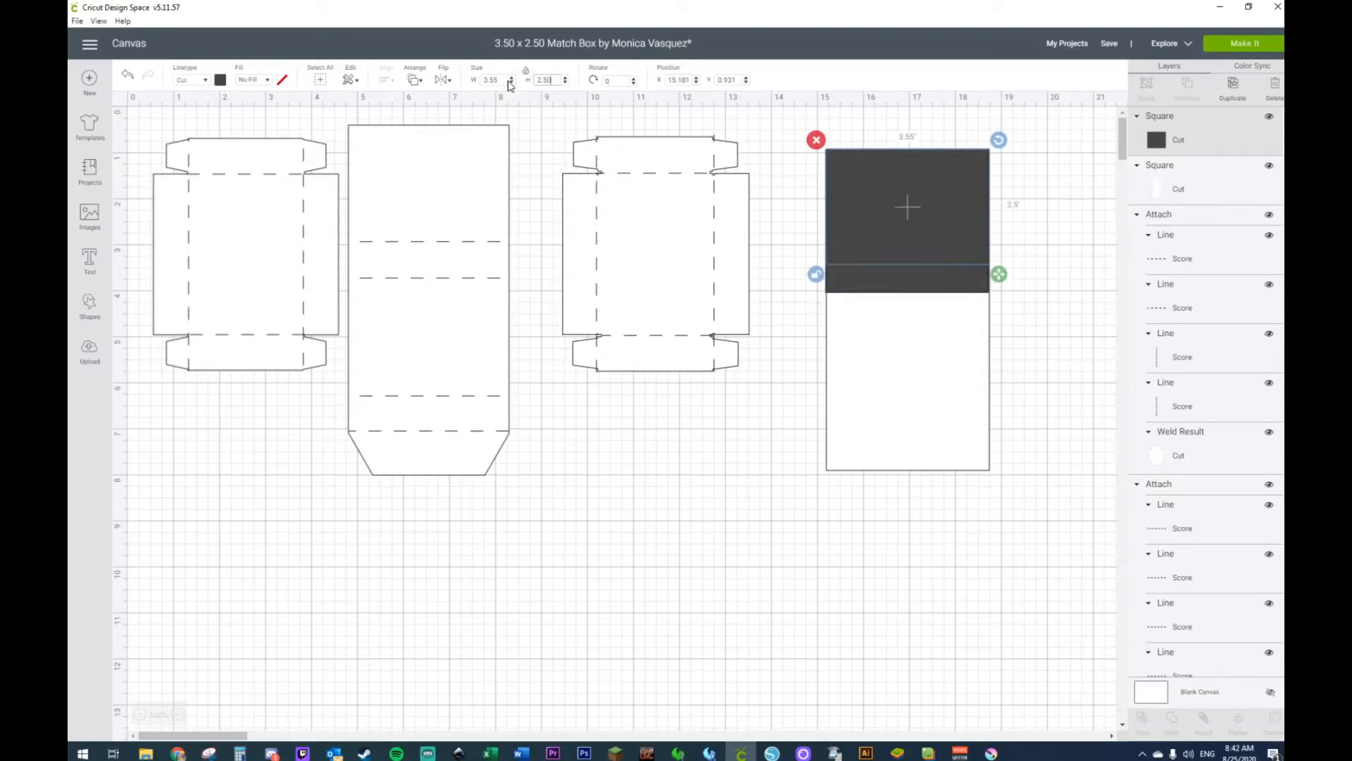
{"action": "key", "text": "Return"}
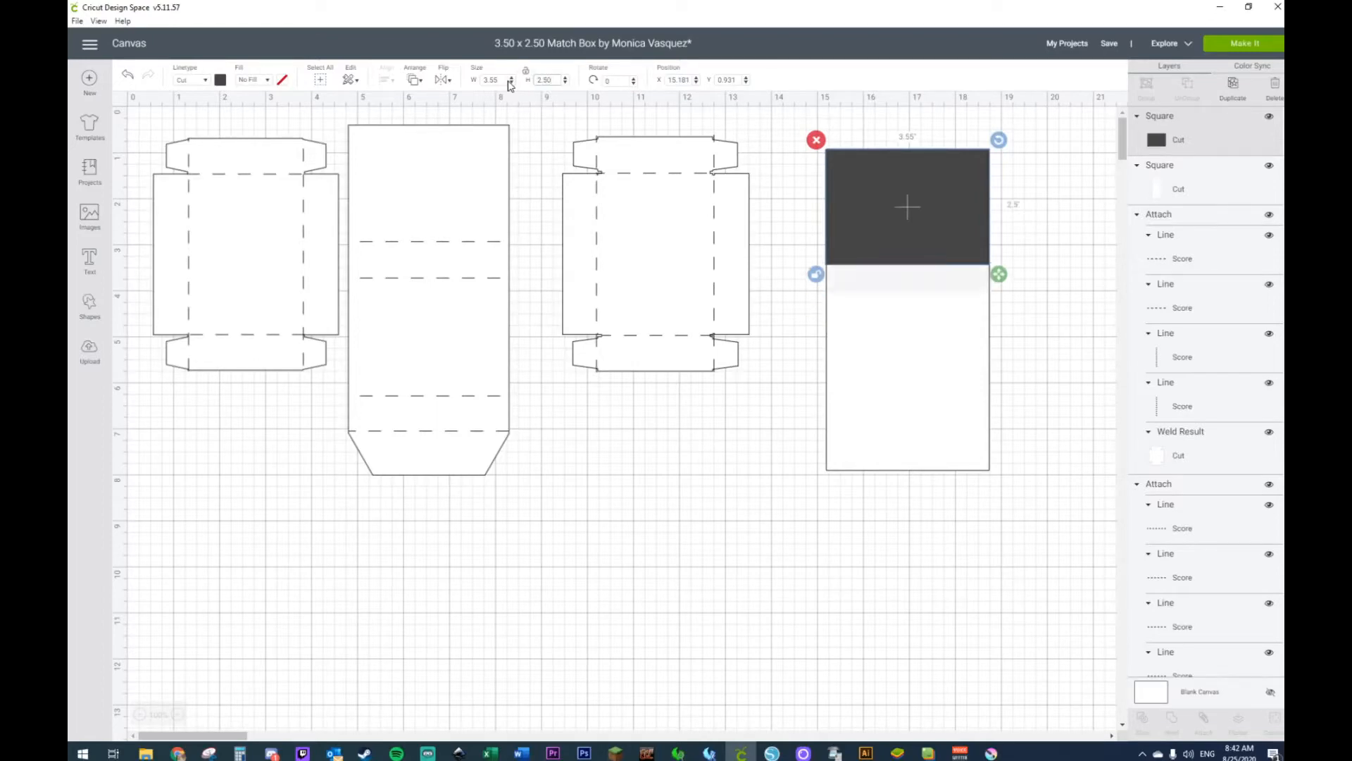
Step: Align the dark 3.55 x 2.50 inch rectangle with the tall white rectangle, centered horizontally and flush at their upper edges
{"action": "left_click", "coordinate": [1014, 181]}
{"action": "left_click_drag", "start_coordinate": [1023, 141], "coordinate": [819, 527]}
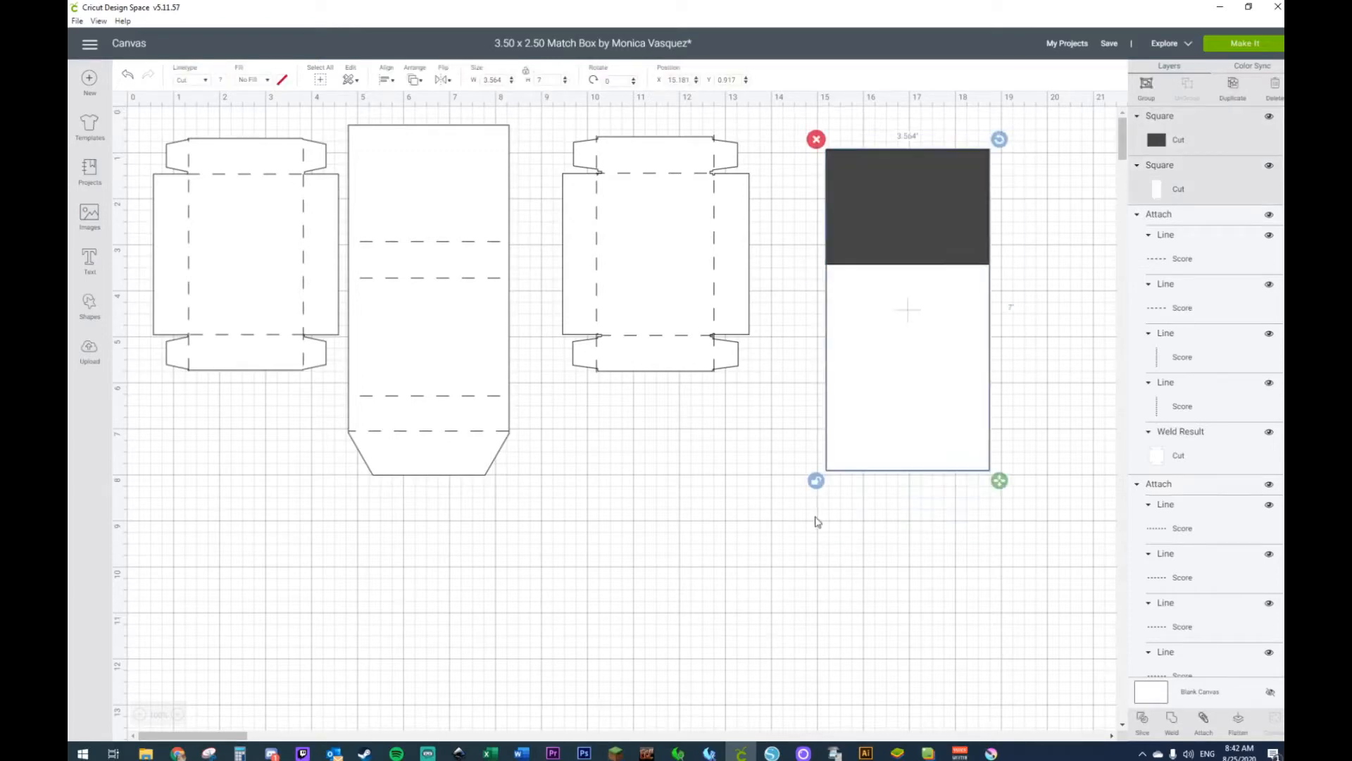
{"action": "left_click", "coordinate": [387, 81]}
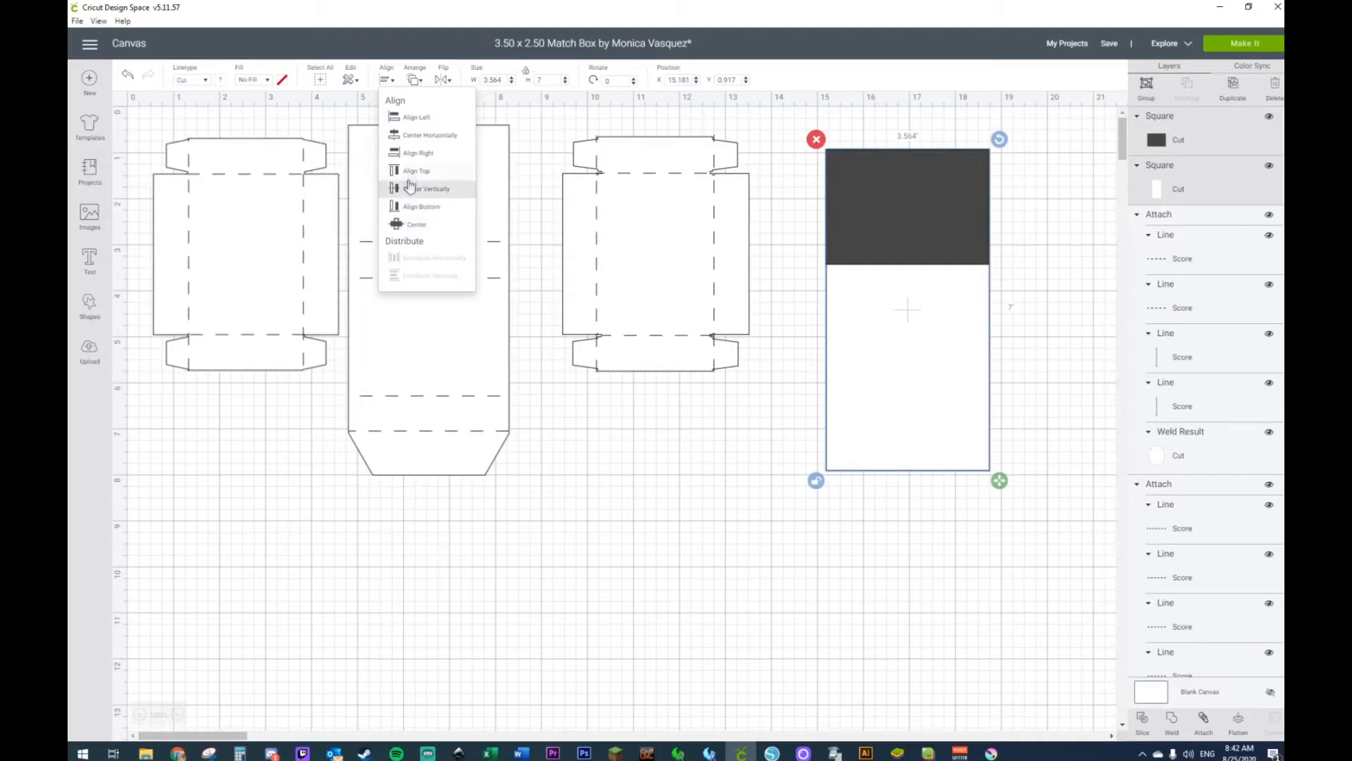
{"action": "left_click", "coordinate": [417, 135]}
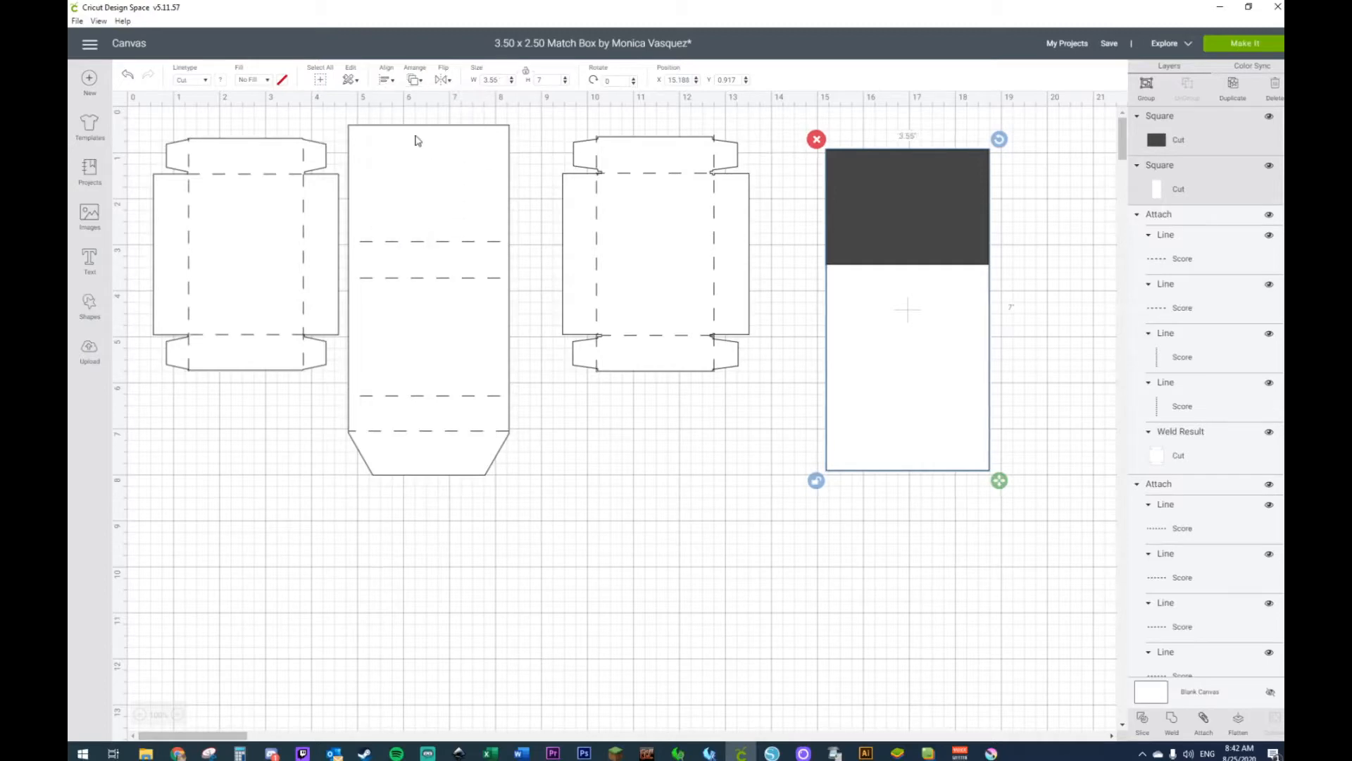
{"action": "left_click", "coordinate": [388, 81]}
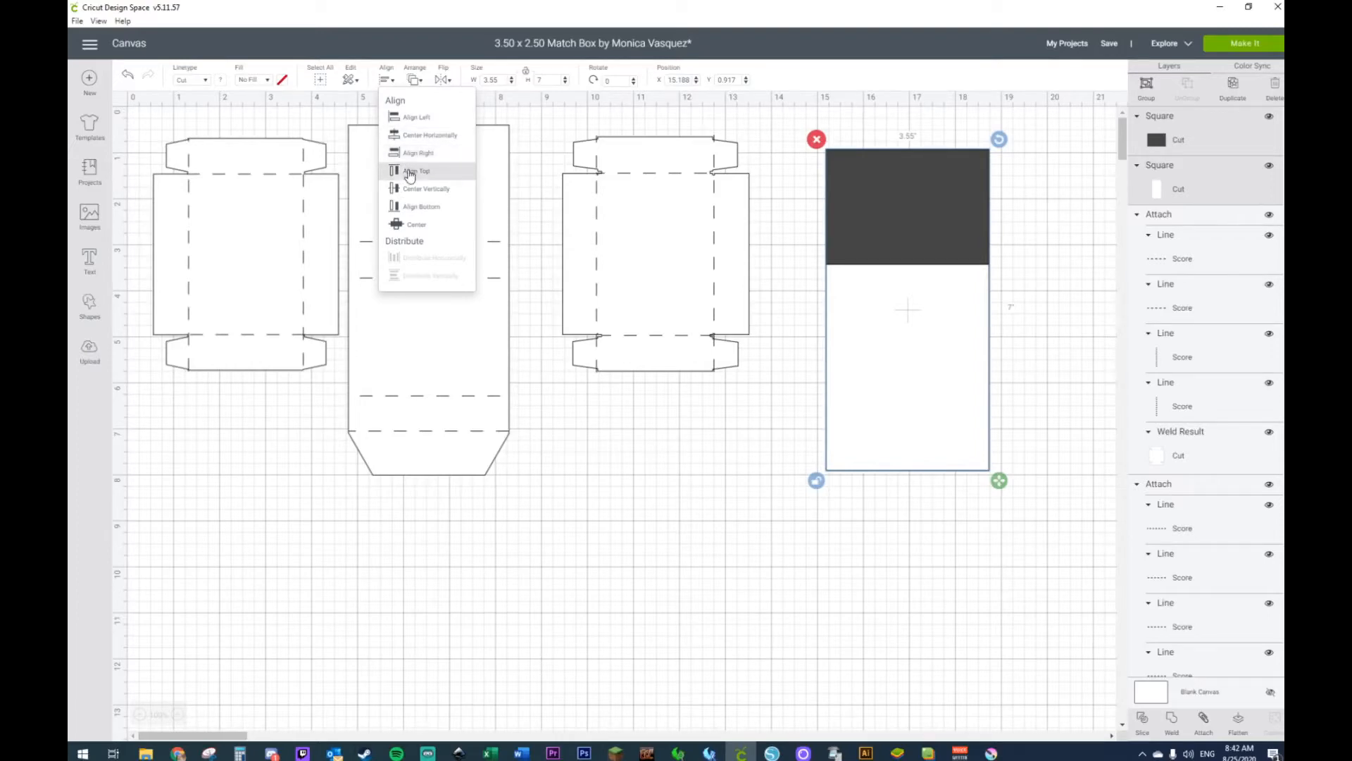
{"action": "left_click", "coordinate": [409, 172]}
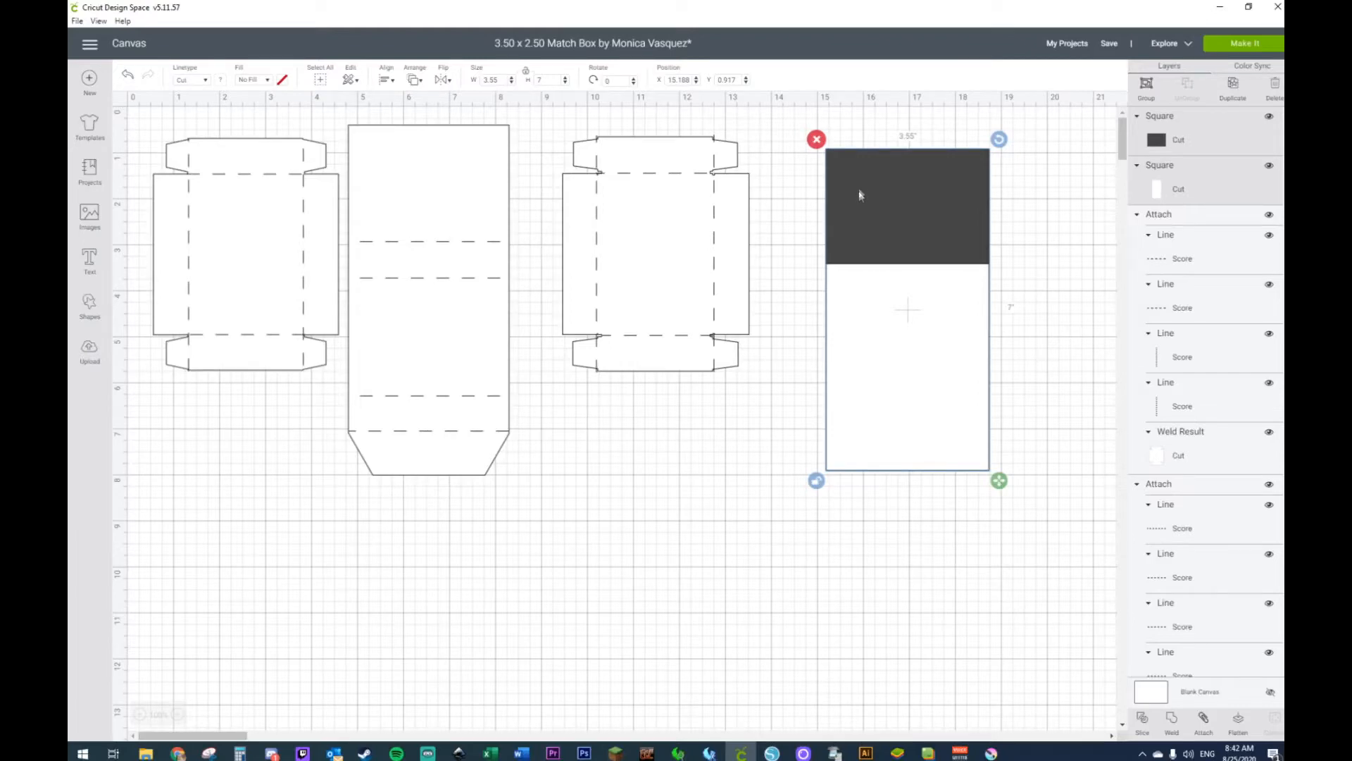
Step: Add a score line, rotate it by 90 degrees and place it along the dark rectangle's lower edge
{"action": "left_click", "coordinate": [88, 311]}
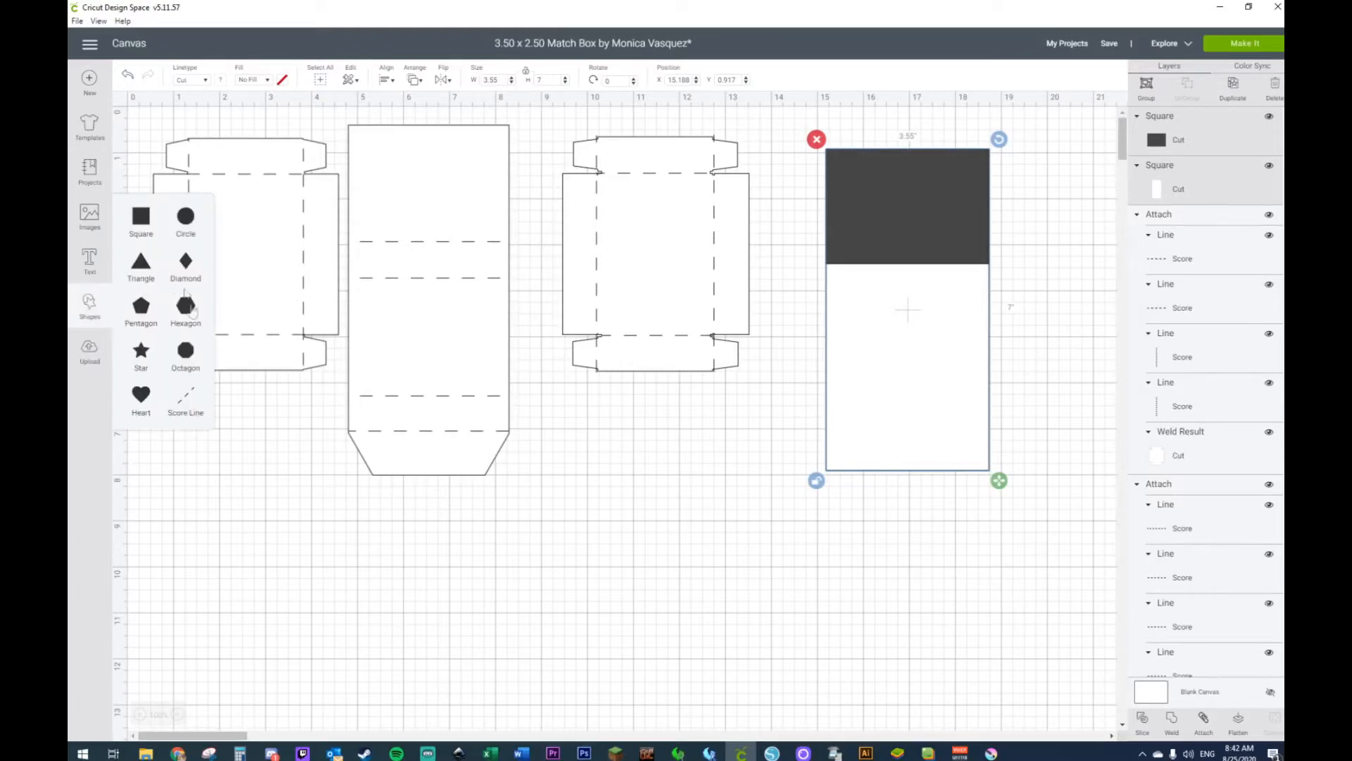
{"action": "left_click", "coordinate": [192, 406]}
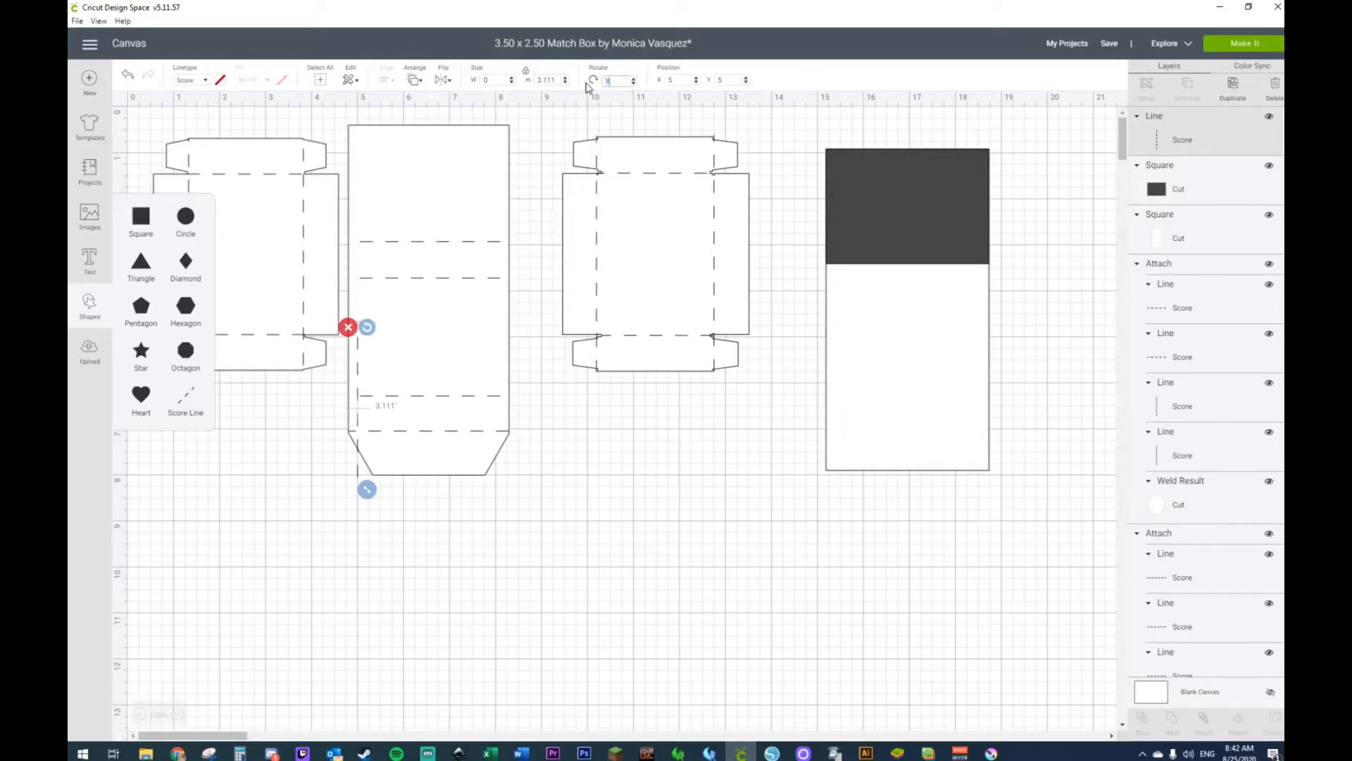
{"action": "type", "text": "0"}
{"action": "key", "text": "Return"}
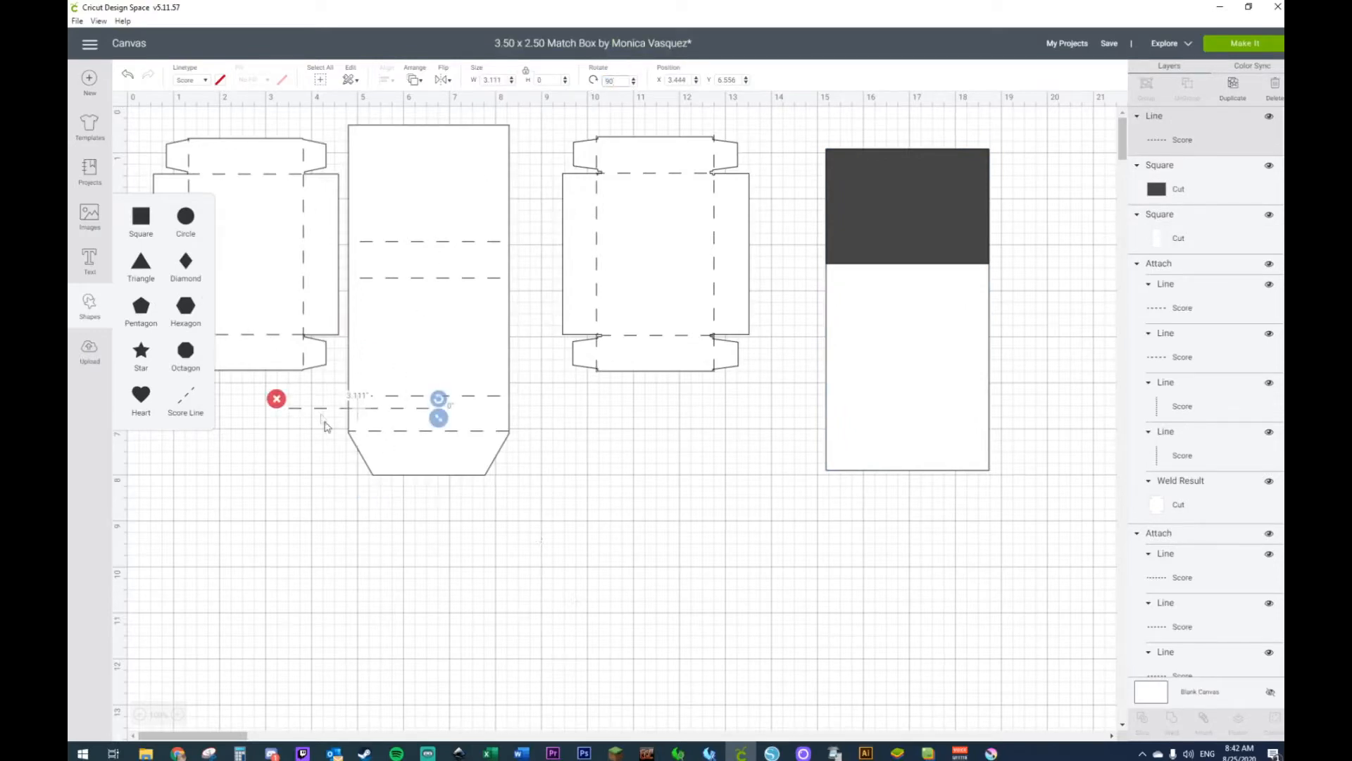
{"action": "left_click_drag", "start_coordinate": [318, 418], "coordinate": [868, 265]}
Step: Move the dark 3.55 x 2.50 inch rectangle off the sleeve, duplicate it and set the two copies apart below the templates
{"action": "left_click_drag", "start_coordinate": [903, 208], "coordinate": [606, 546]}
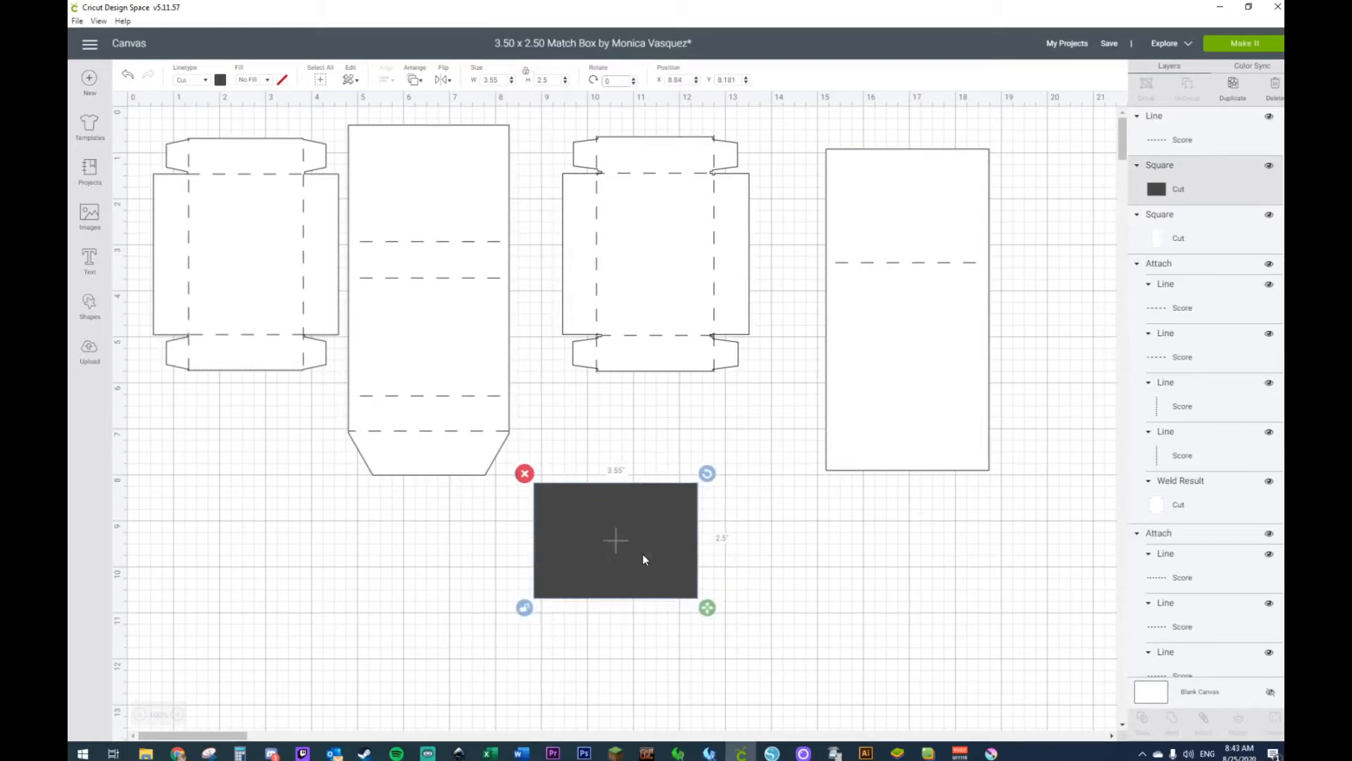
{"action": "left_click", "coordinate": [812, 557]}
{"action": "left_click_drag", "start_coordinate": [660, 547], "coordinate": [865, 551]}
{"action": "key", "text": "ctrl+d"}
{"action": "left_click_drag", "start_coordinate": [718, 533], "coordinate": [505, 529]}
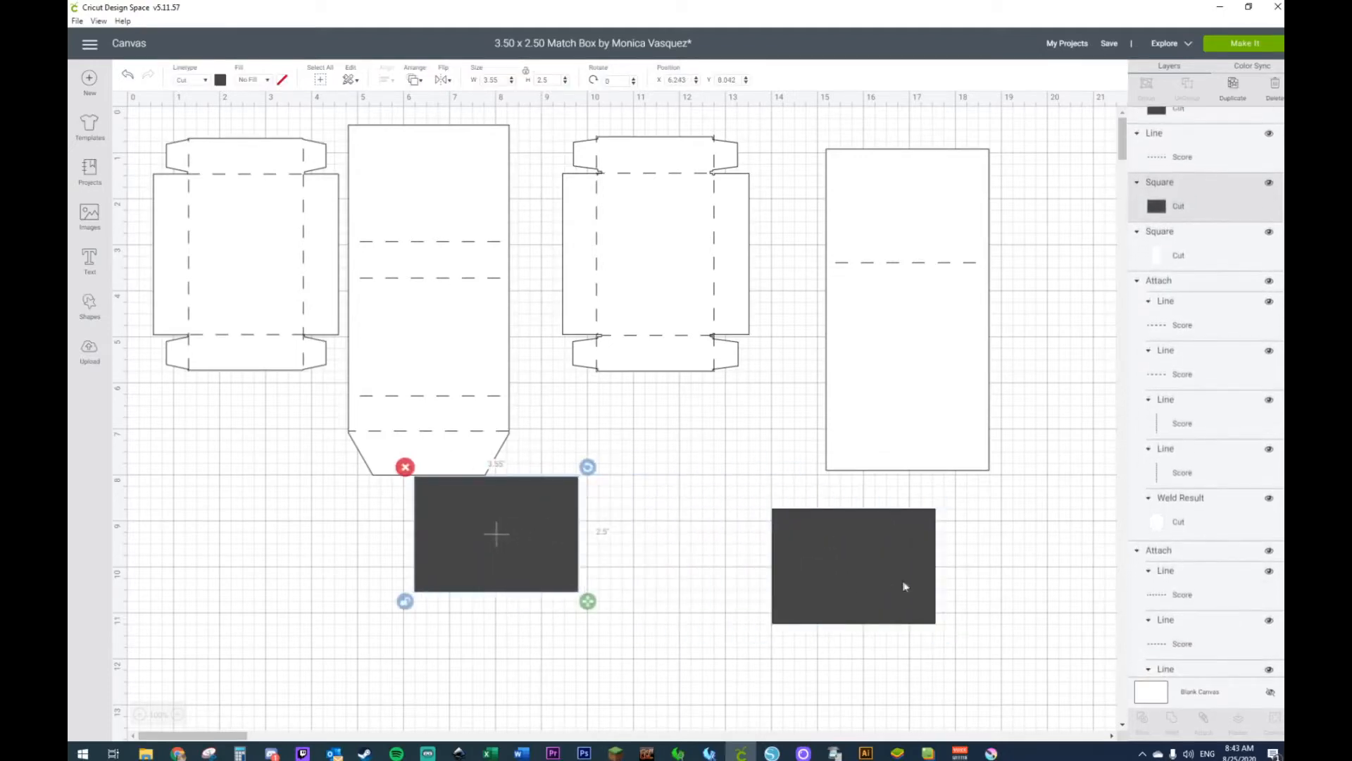
{"action": "left_click", "coordinate": [889, 574]}
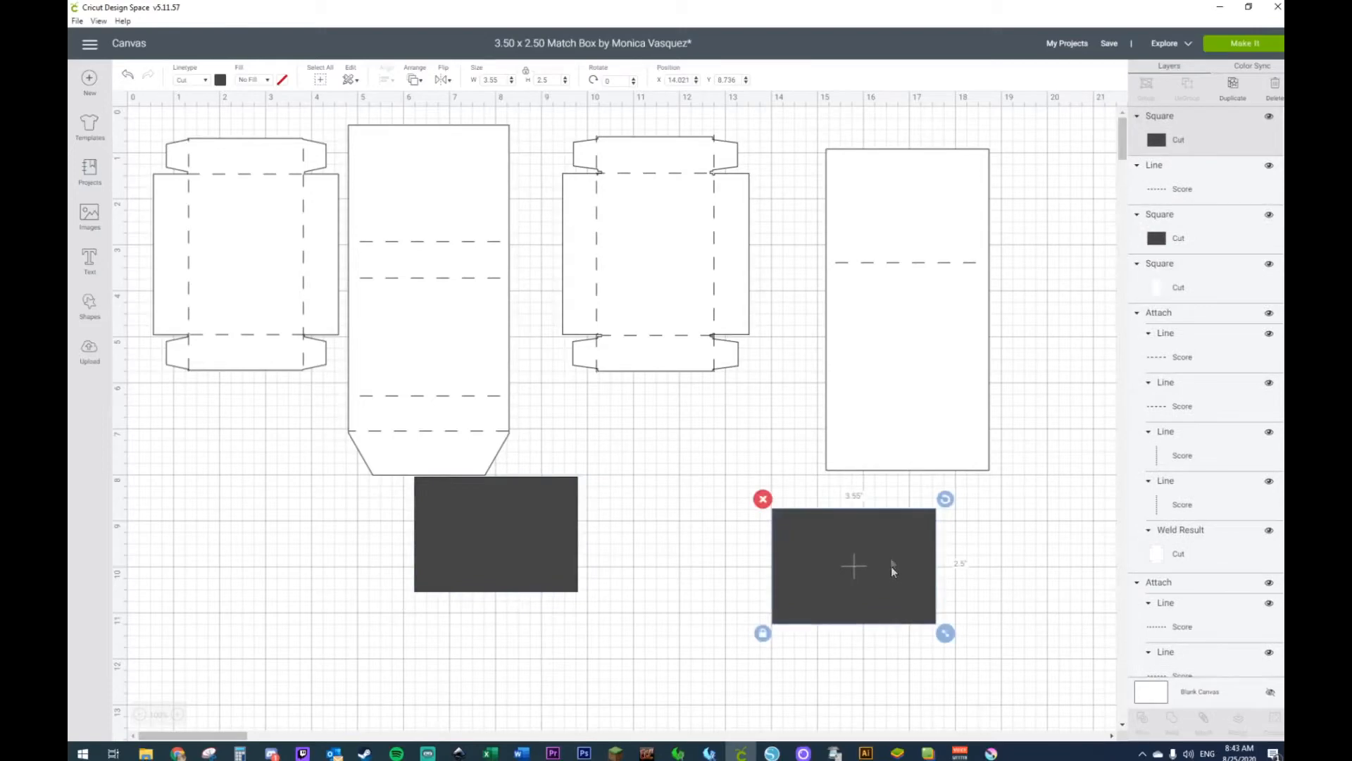
{"action": "left_click_drag", "start_coordinate": [550, 82], "coordinate": [528, 81]}
{"action": "type", "text": ".8"}
{"action": "key", "text": "Return"}
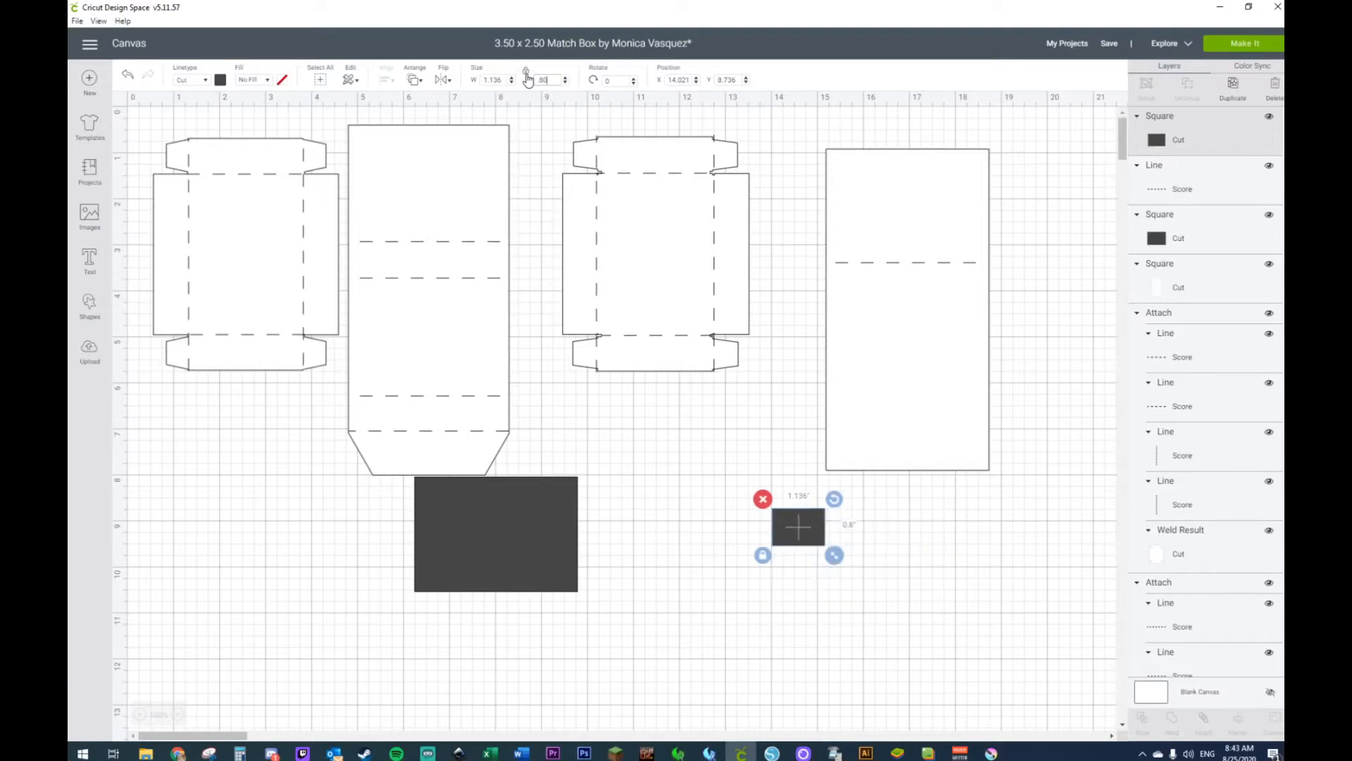
{"action": "left_click", "coordinate": [762, 555]}
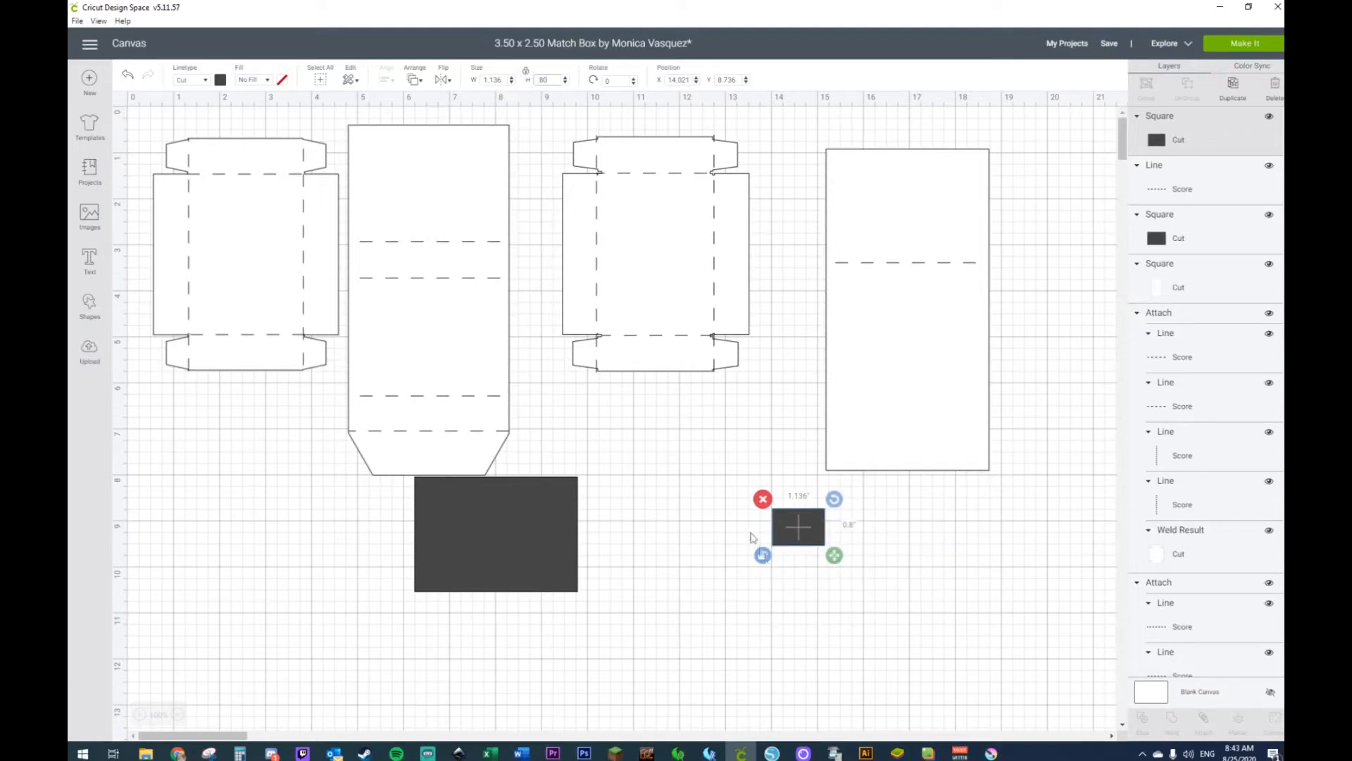
{"action": "left_click", "coordinate": [131, 76]}
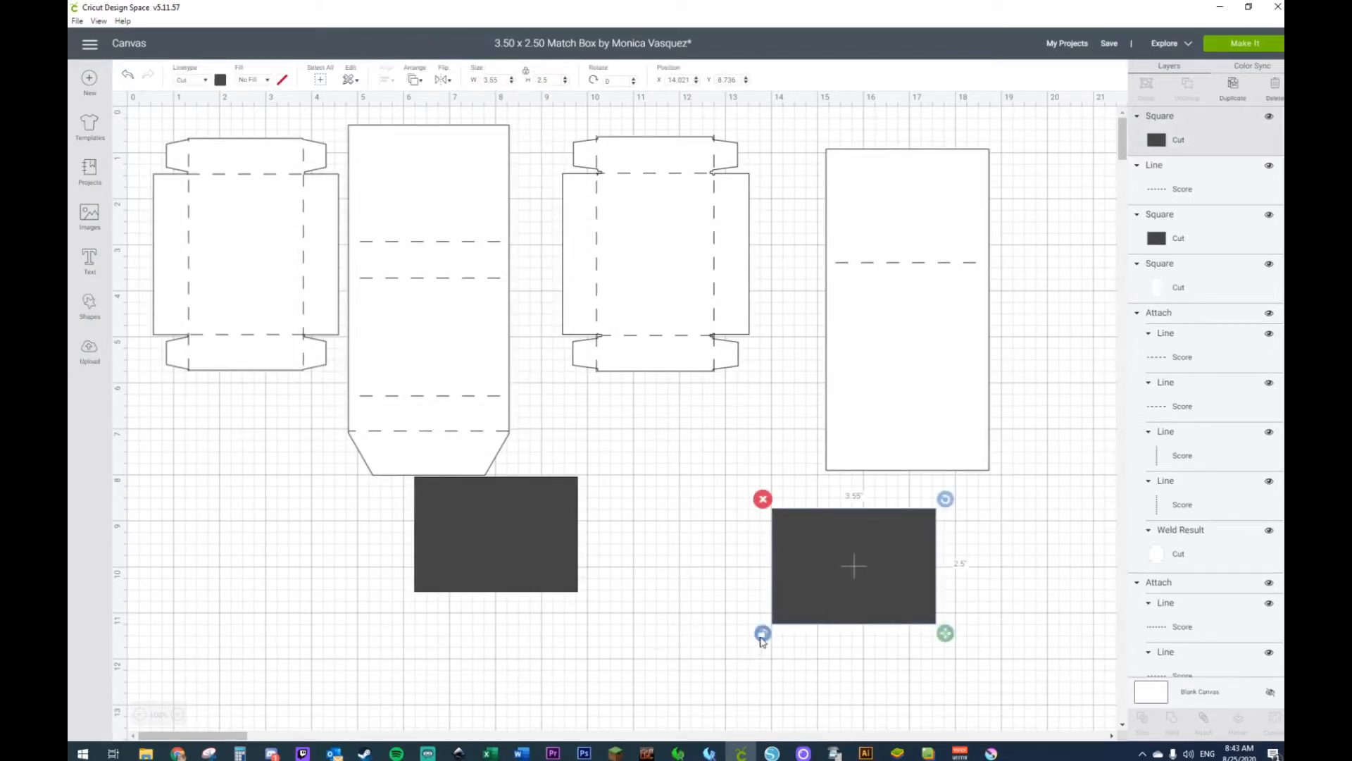
Step: Set the dark rectangle copy's height to 0.80 inches and place it across the sleeve, directly below the first score line
{"action": "left_click", "coordinate": [533, 82]}
{"action": "type", "text": ".80"}
{"action": "key", "text": "Return"}
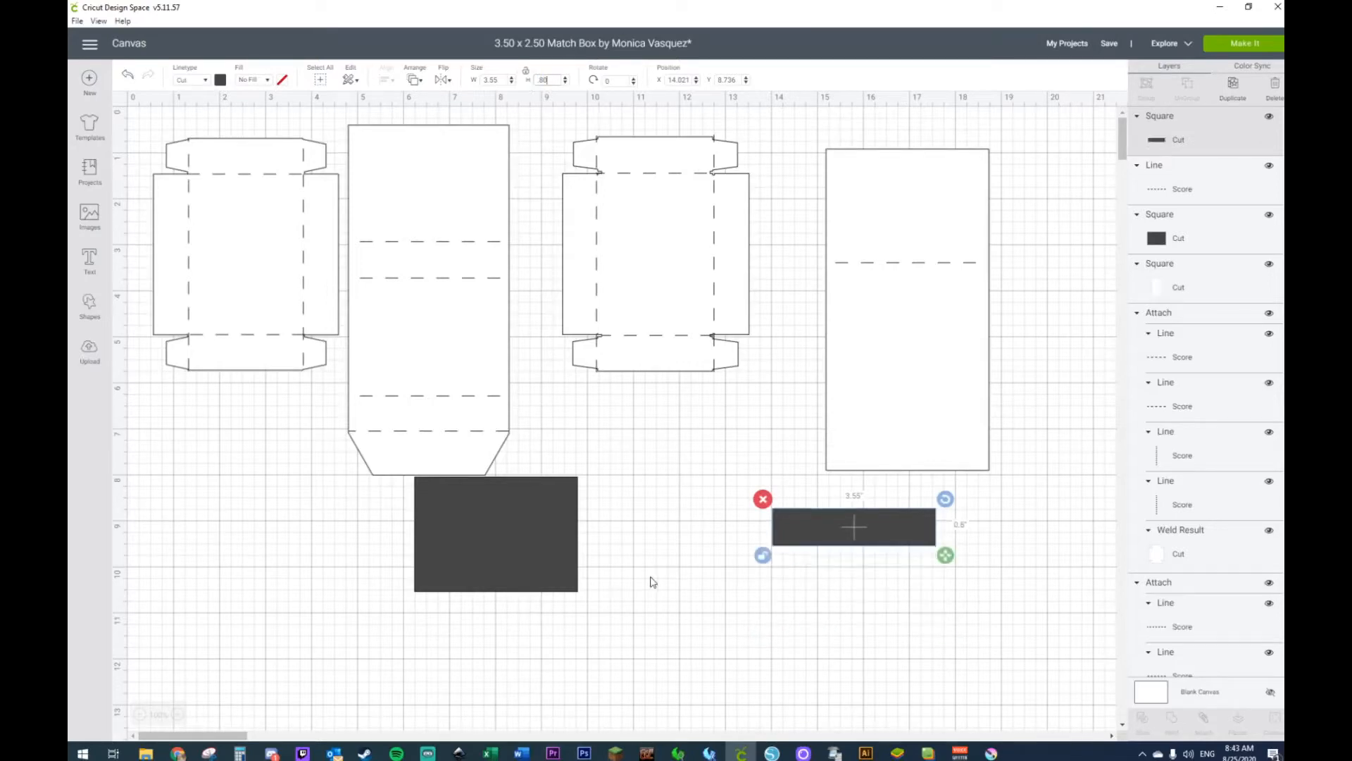
{"action": "left_click", "coordinate": [1014, 592]}
{"action": "left_click_drag", "start_coordinate": [884, 539], "coordinate": [929, 300]}
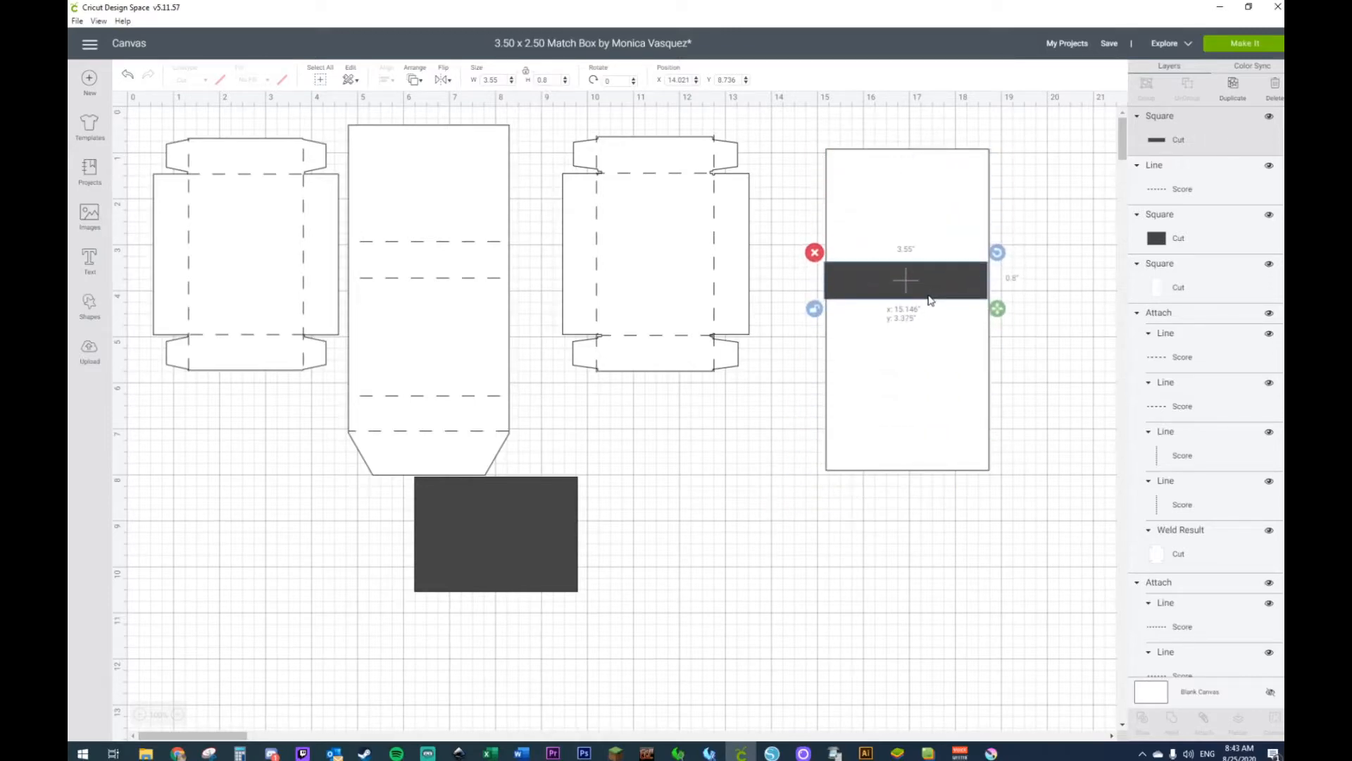
{"action": "left_click_drag", "start_coordinate": [929, 299], "coordinate": [930, 297]}
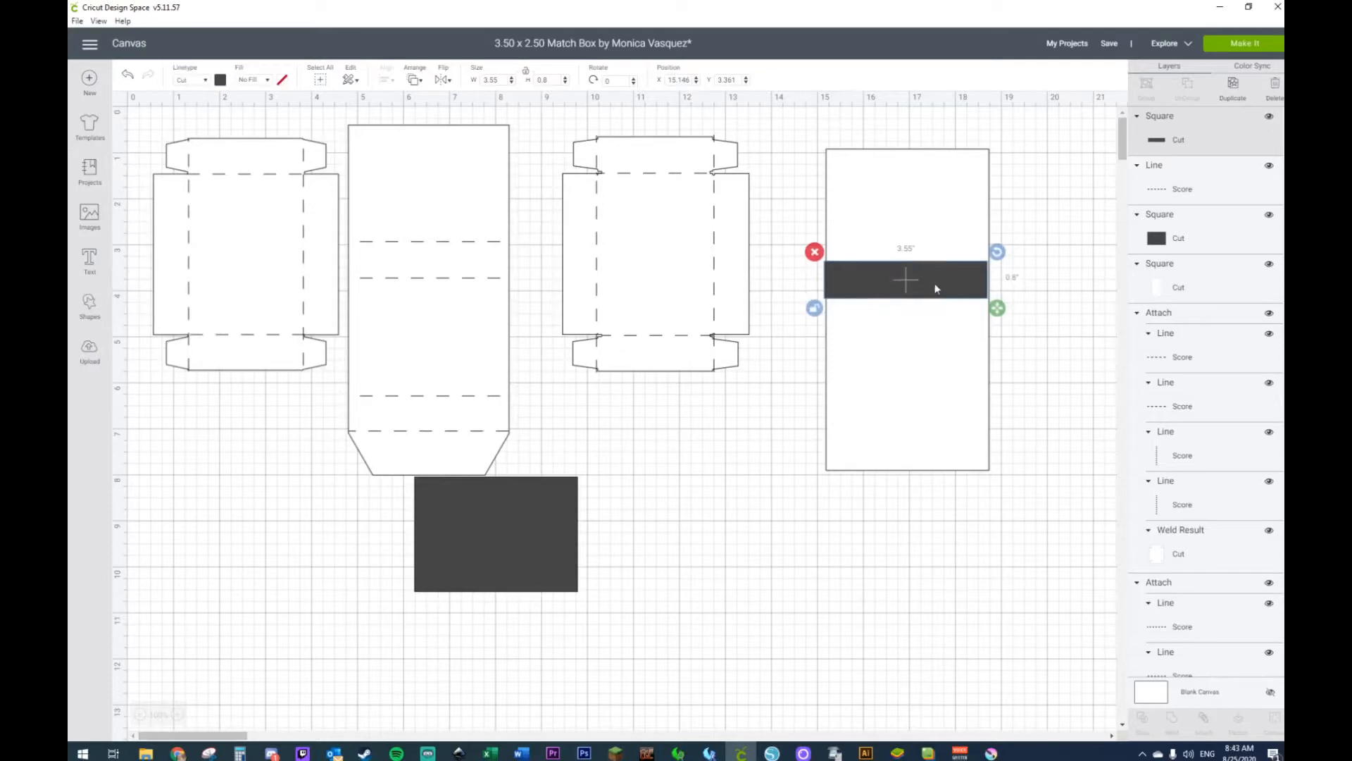
{"action": "left_click_drag", "start_coordinate": [944, 277], "coordinate": [945, 275]}
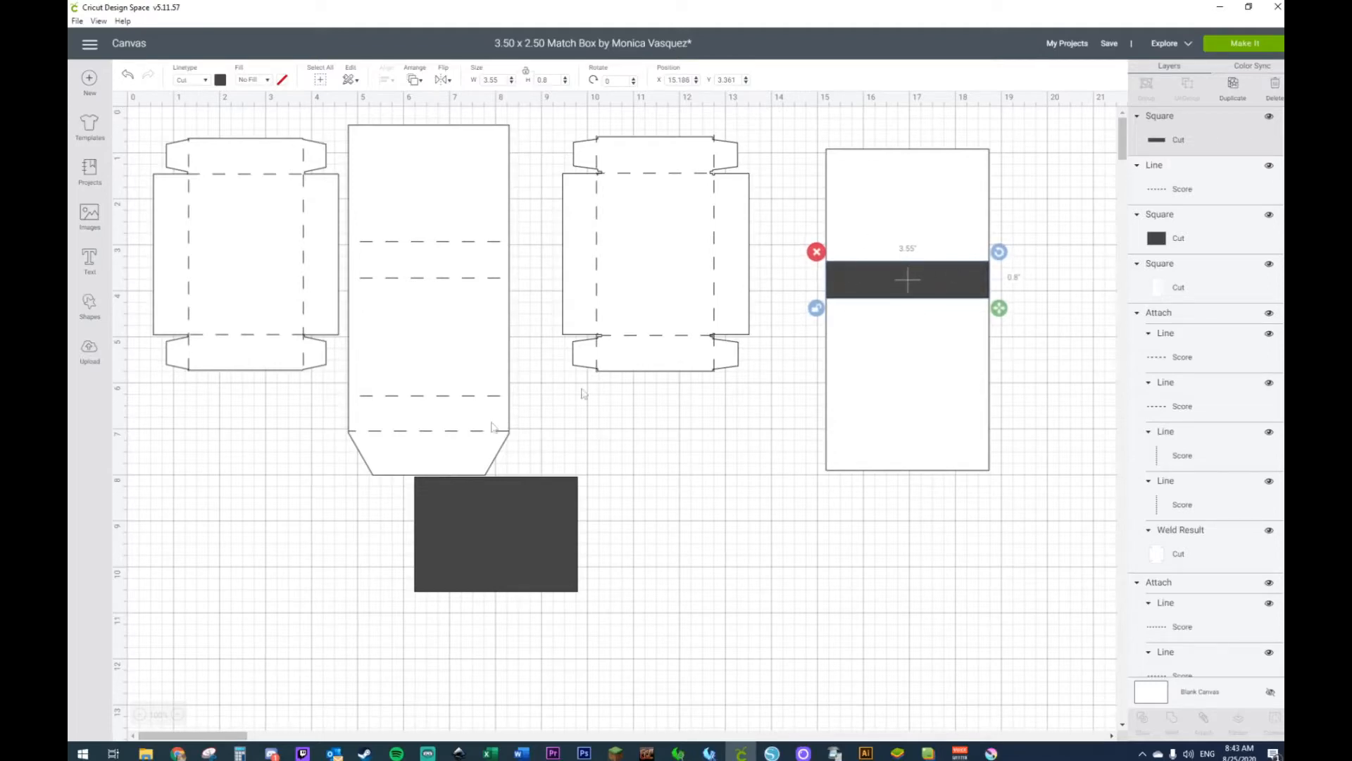
Step: Add a second score line rotated by 90 degrees along the 0.80-inch strip's lower edge, and move the strip off the sleeve
{"action": "left_click", "coordinate": [83, 321]}
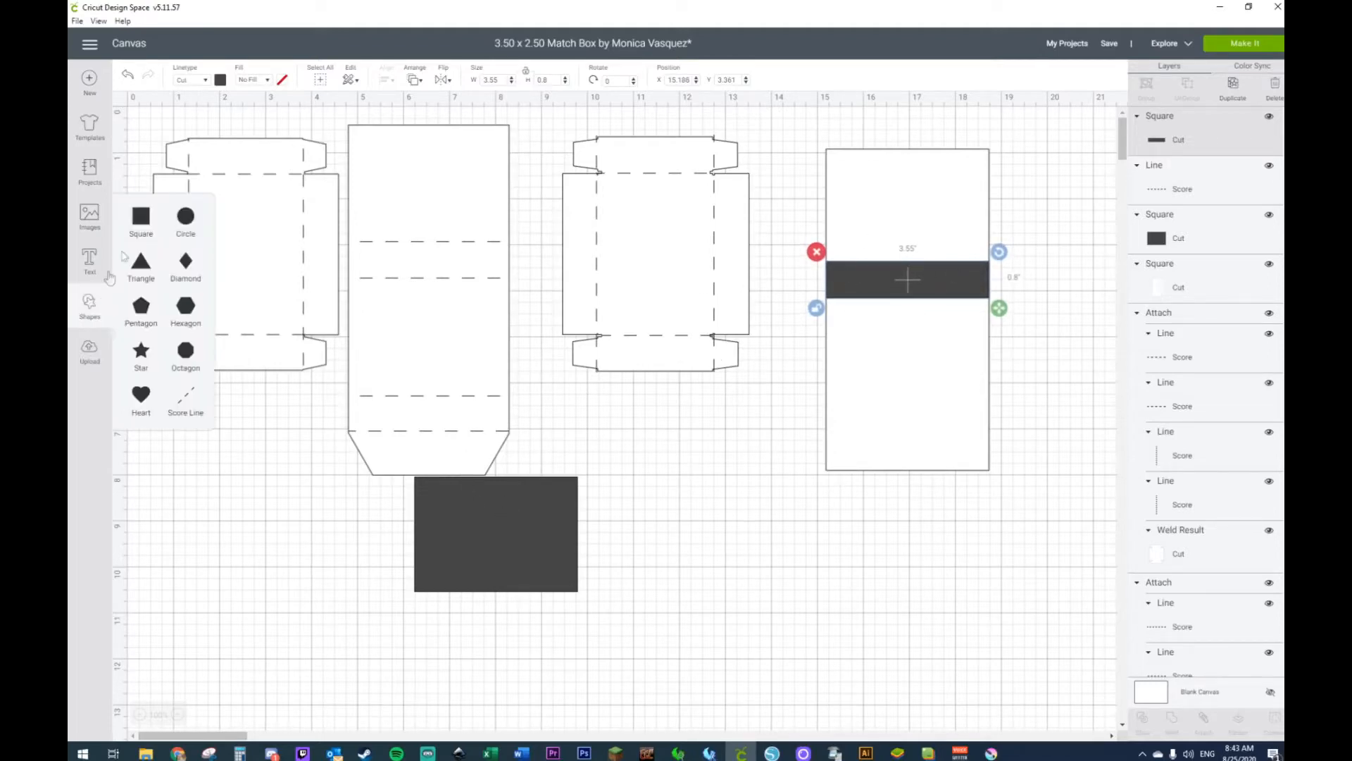
{"action": "left_click", "coordinate": [184, 403]}
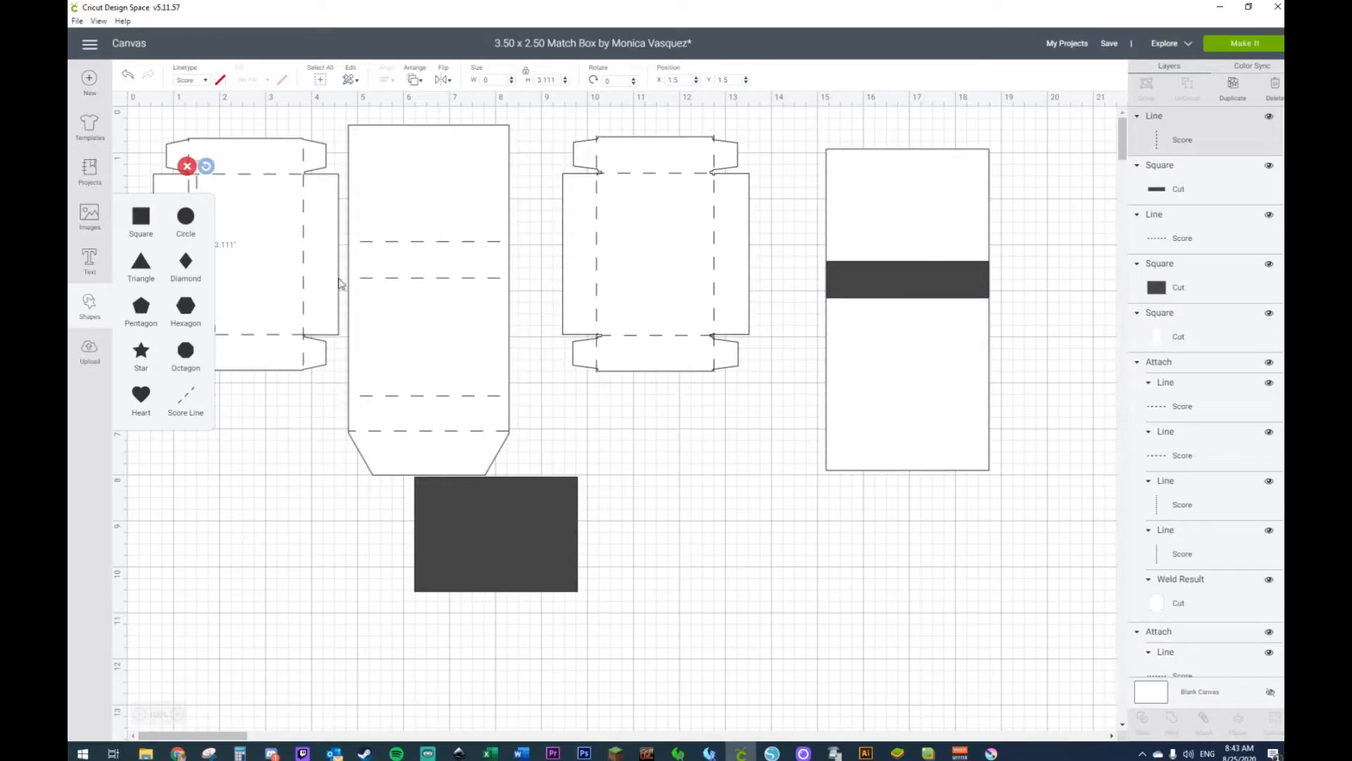
{"action": "left_click", "coordinate": [613, 82]}
{"action": "key", "text": "Return"}
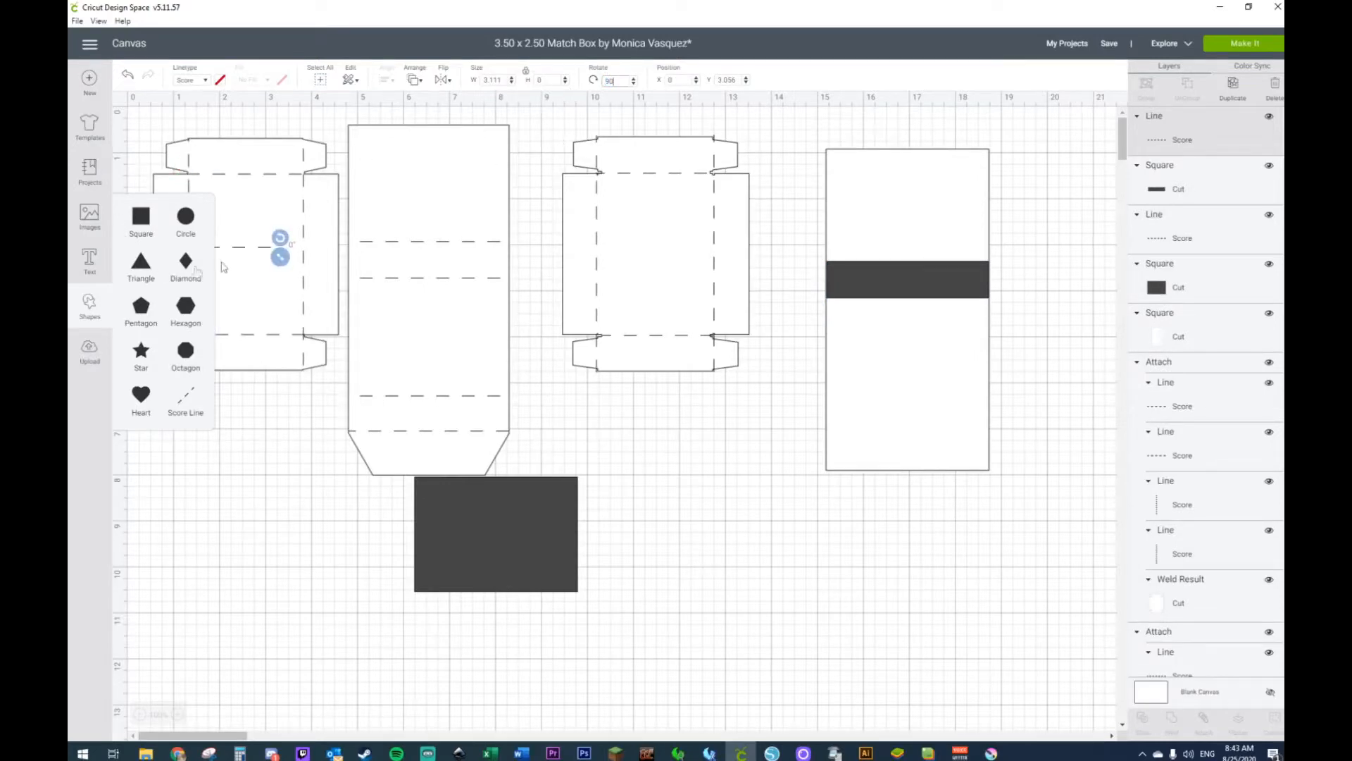
{"action": "left_click", "coordinate": [257, 252]}
{"action": "left_click_drag", "start_coordinate": [257, 252], "coordinate": [853, 610]}
{"action": "left_click", "coordinate": [962, 289]}
Step: Place the 2.50-inch-high guide rectangle below the second score line, add a 90-degree score line along its lower edge and move the guide away
{"action": "left_click_drag", "start_coordinate": [425, 495], "coordinate": [882, 372]}
{"action": "left_click", "coordinate": [84, 304]}
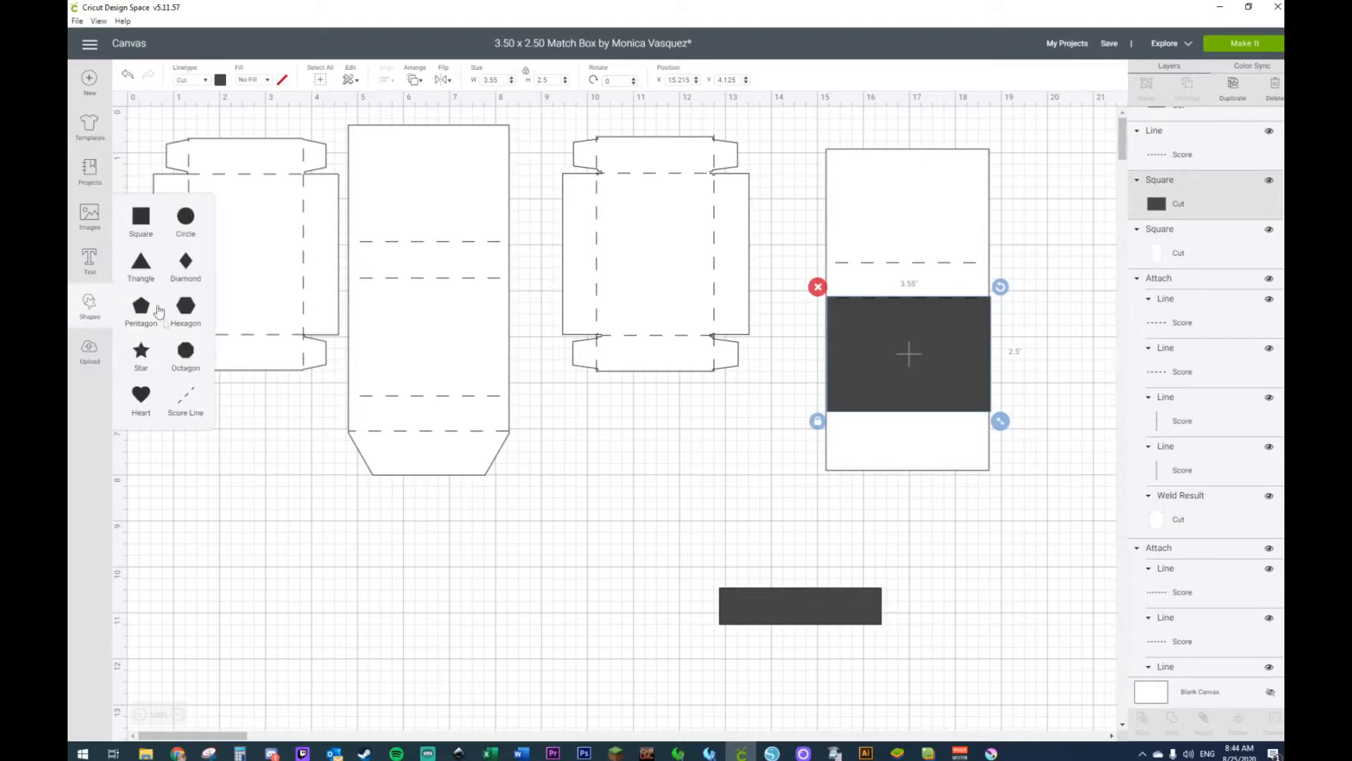
{"action": "left_click", "coordinate": [186, 396]}
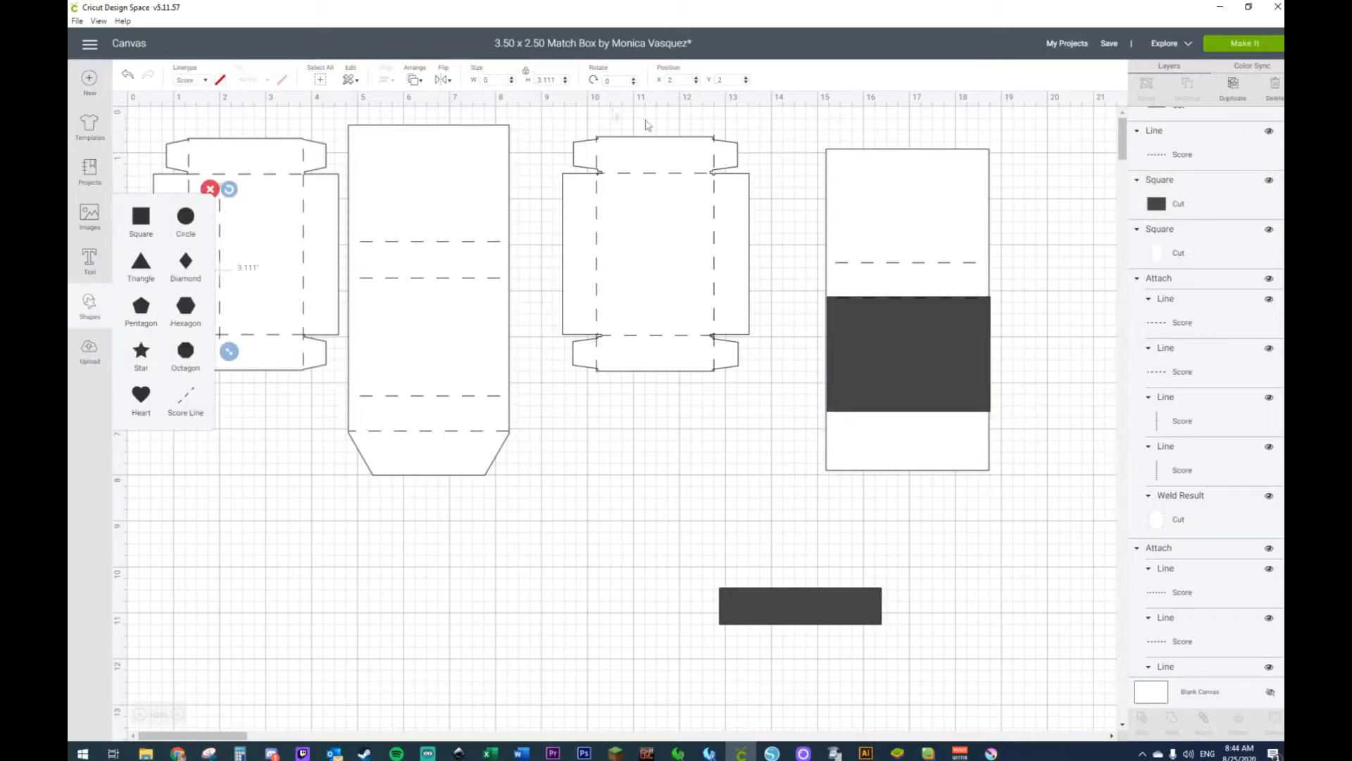
{"action": "left_click", "coordinate": [615, 82]}
{"action": "type", "text": "90"}
{"action": "key", "text": "Return"}
{"action": "left_click_drag", "start_coordinate": [286, 277], "coordinate": [978, 414]}
{"action": "left_click", "coordinate": [1046, 523]}
{"action": "left_click_drag", "start_coordinate": [961, 355], "coordinate": [722, 556]}
Step: Place the 0.80-inch strip below the third score line, add a 90-degree score line along its lower edge and move the strip away
{"action": "left_click_drag", "start_coordinate": [872, 601], "coordinate": [944, 449]}
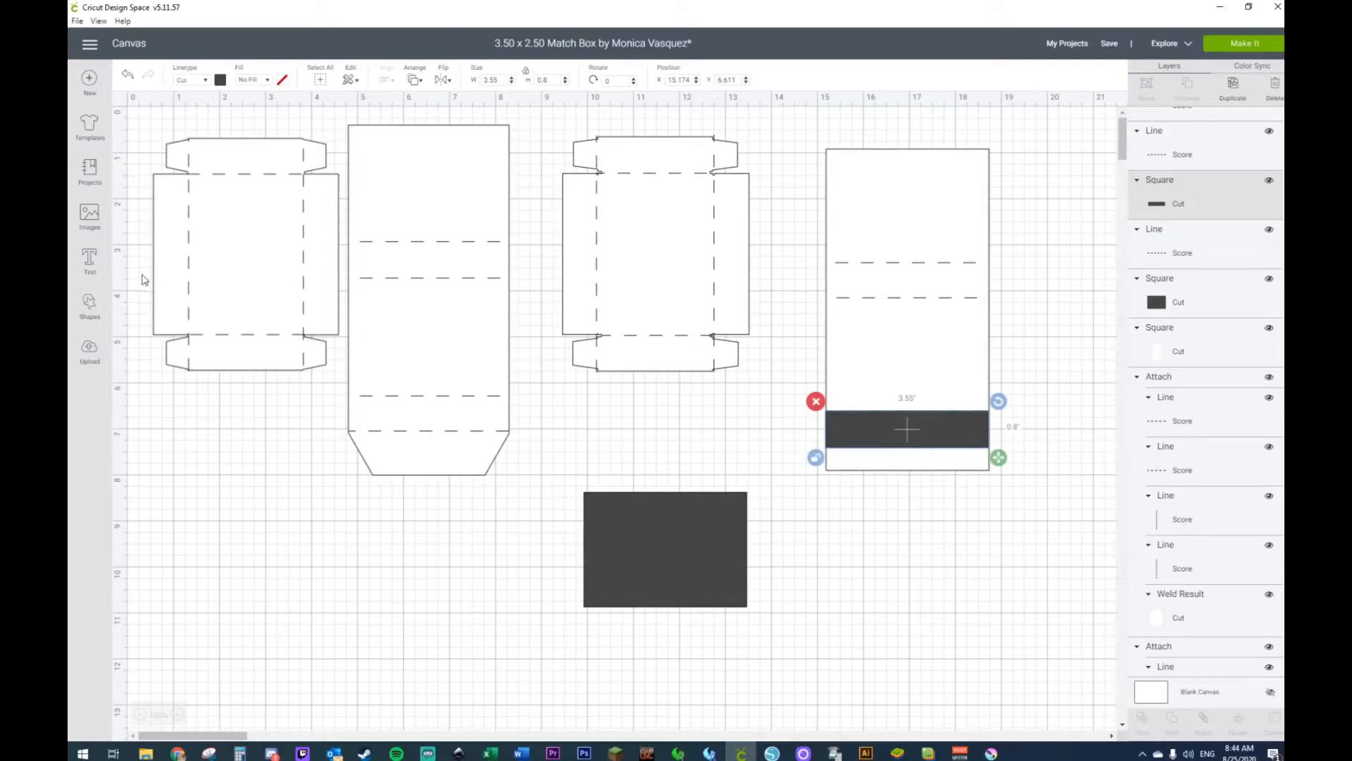
{"action": "left_click", "coordinate": [90, 303]}
{"action": "left_click", "coordinate": [176, 407]}
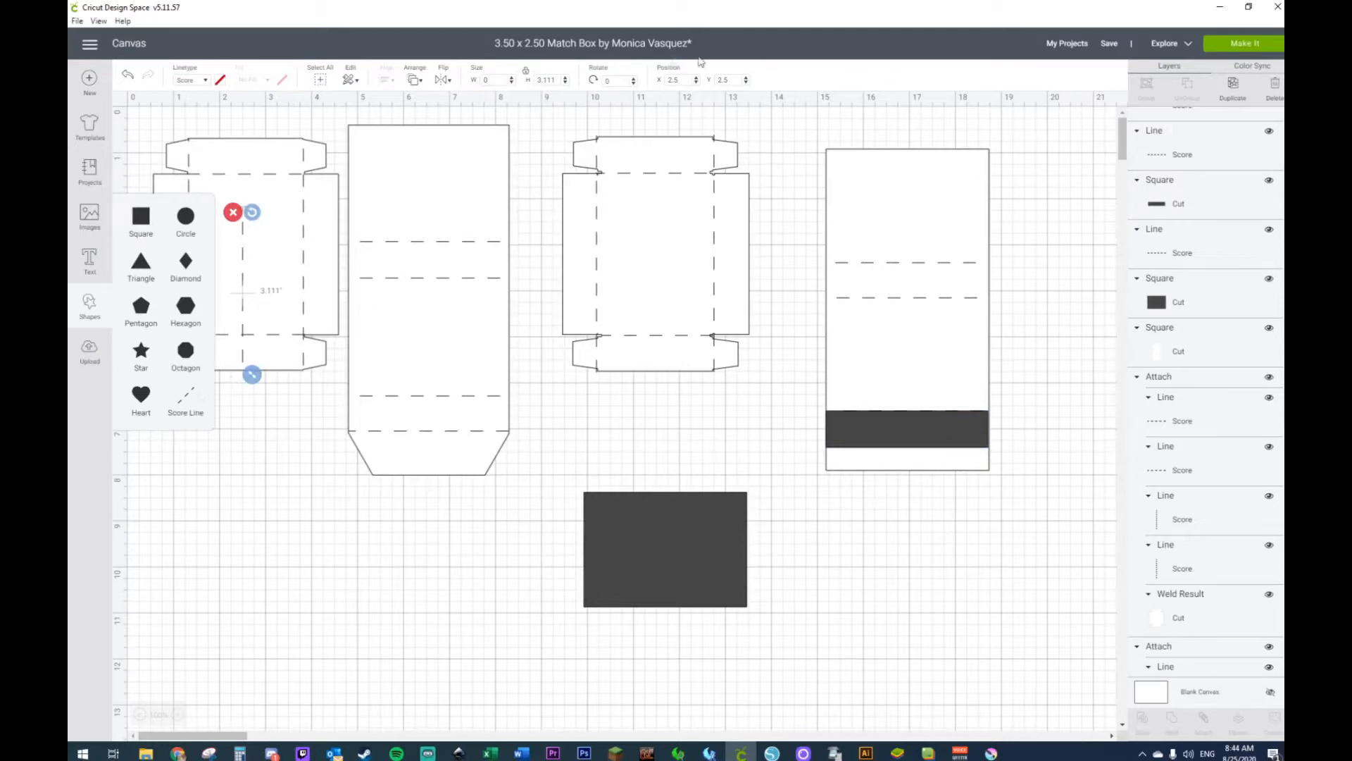
{"action": "left_click", "coordinate": [613, 82]}
{"action": "type", "text": "90"}
{"action": "key", "text": "Return"}
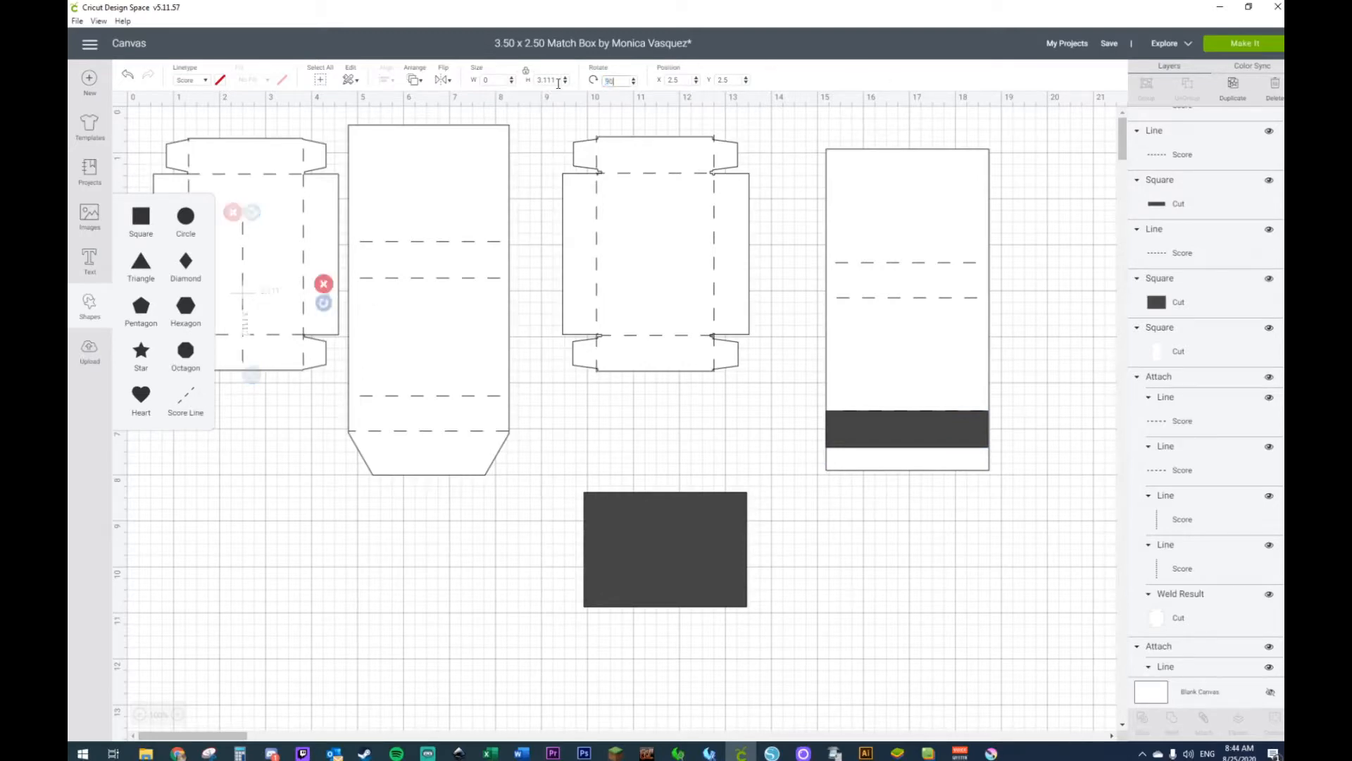
{"action": "left_click_drag", "start_coordinate": [266, 300], "coordinate": [910, 602]}
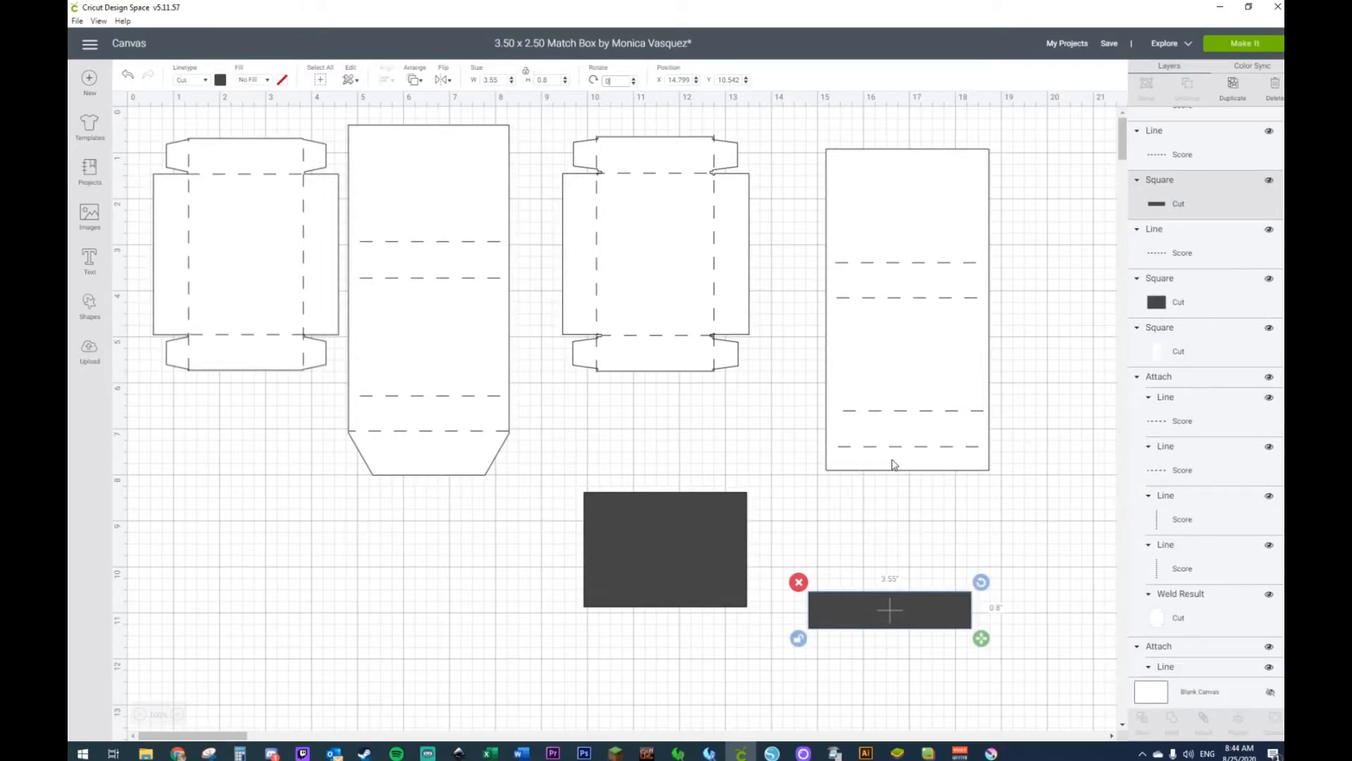
Step: Delete both dark guide rectangles and center the four score lines horizontally on the tall sleeve rectangle
{"action": "left_click_drag", "start_coordinate": [507, 537], "coordinate": [958, 631]}
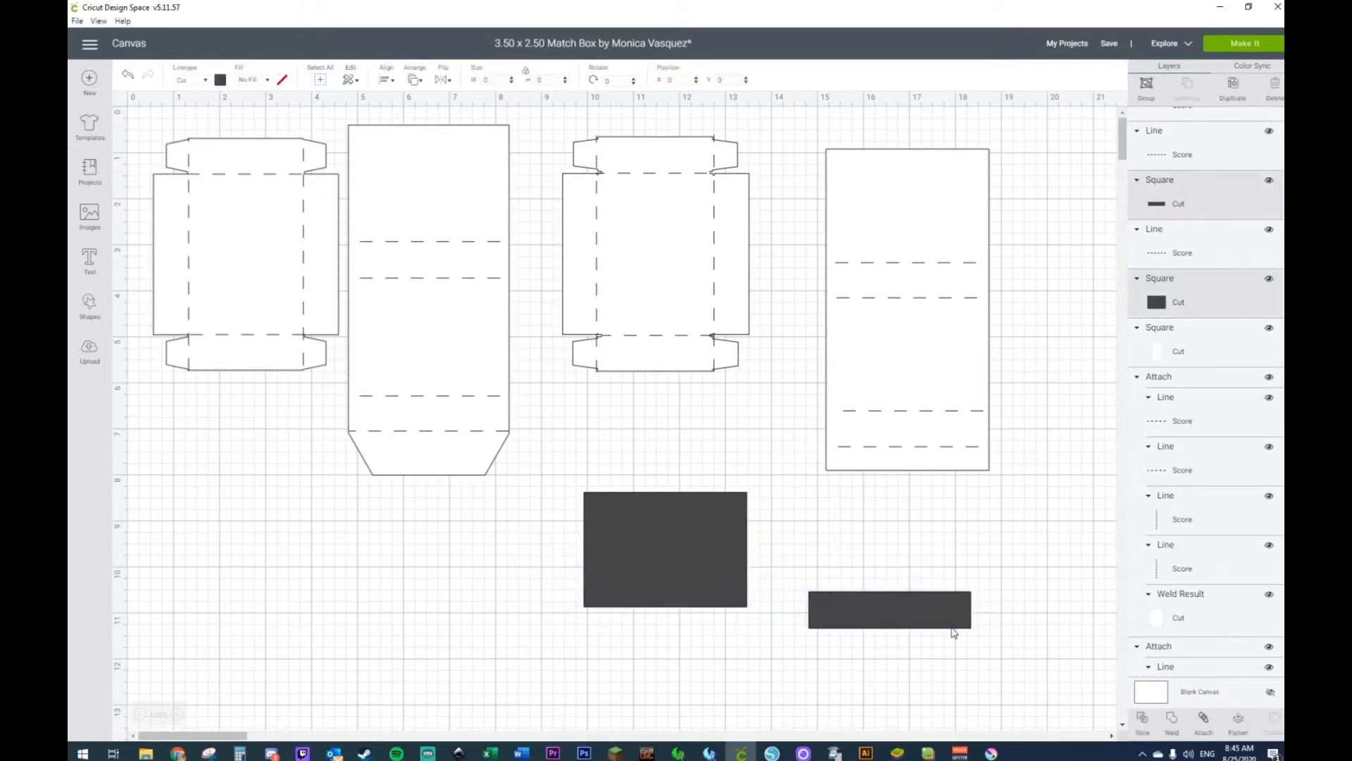
{"action": "key", "text": "Delete"}
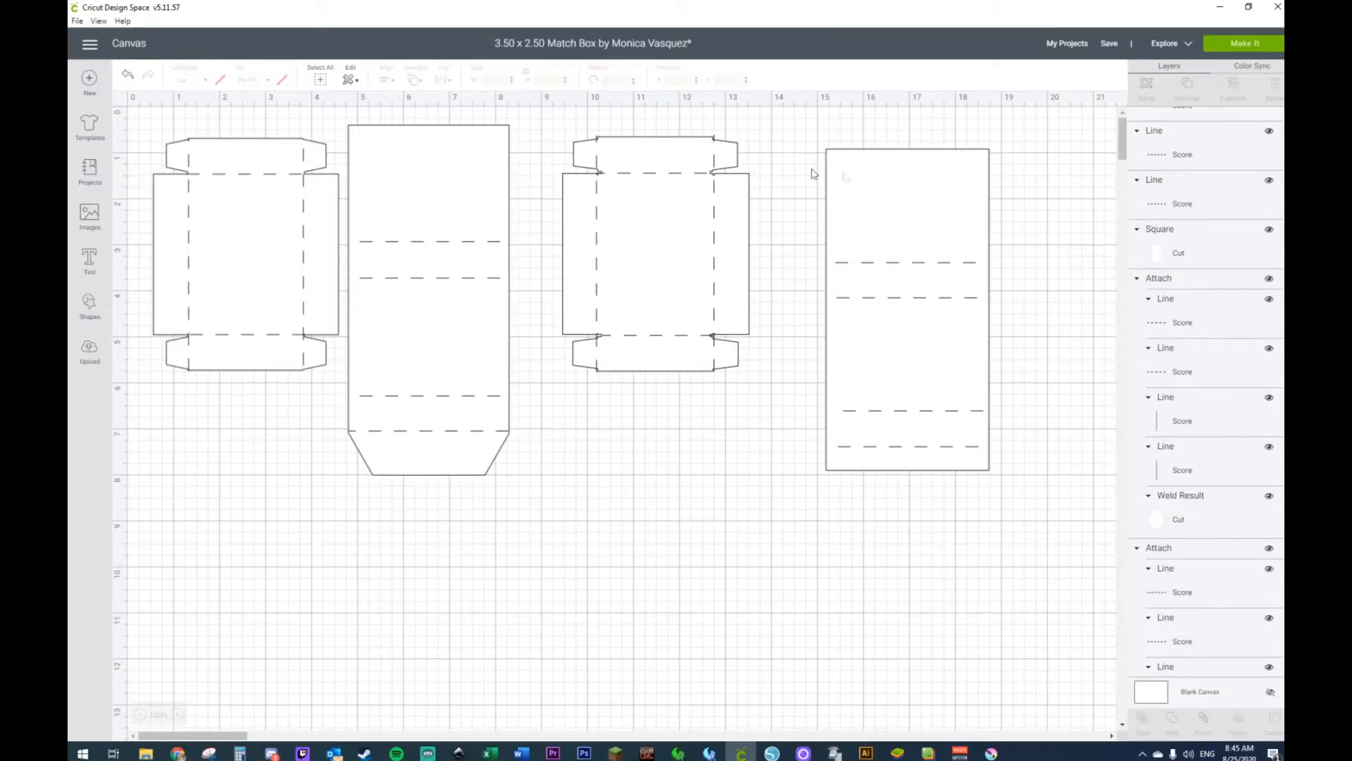
{"action": "left_click_drag", "start_coordinate": [943, 124], "coordinate": [935, 595]}
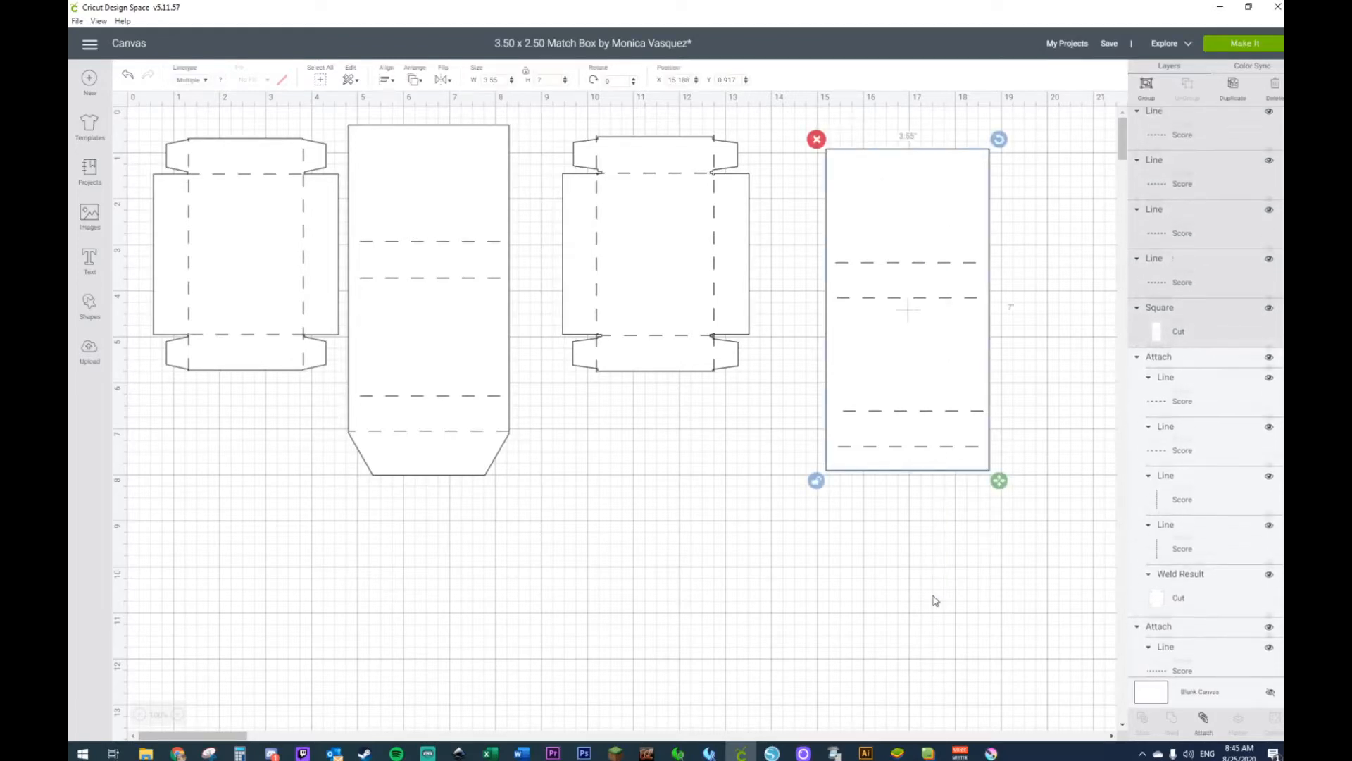
{"action": "left_click", "coordinate": [387, 79]}
{"action": "left_click", "coordinate": [404, 141]}
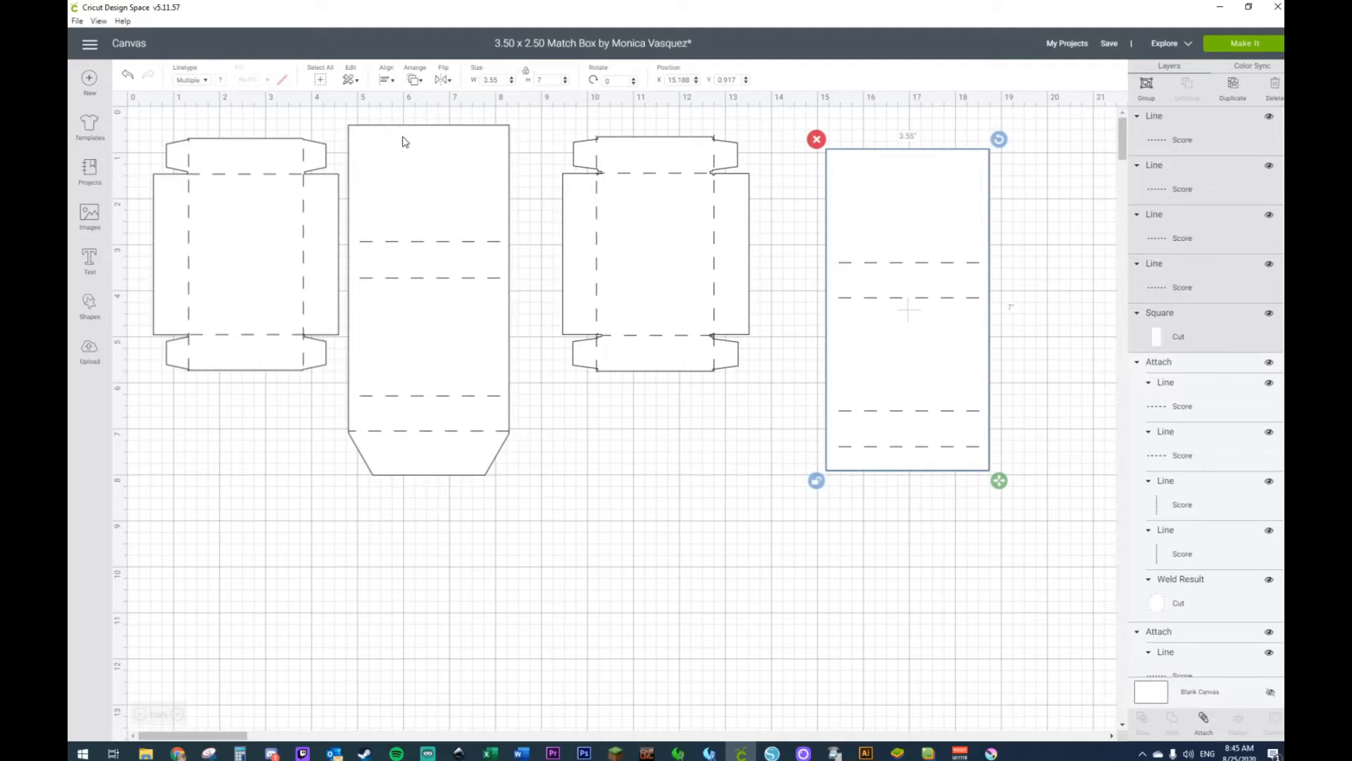
{"action": "right_click", "coordinate": [909, 383]}
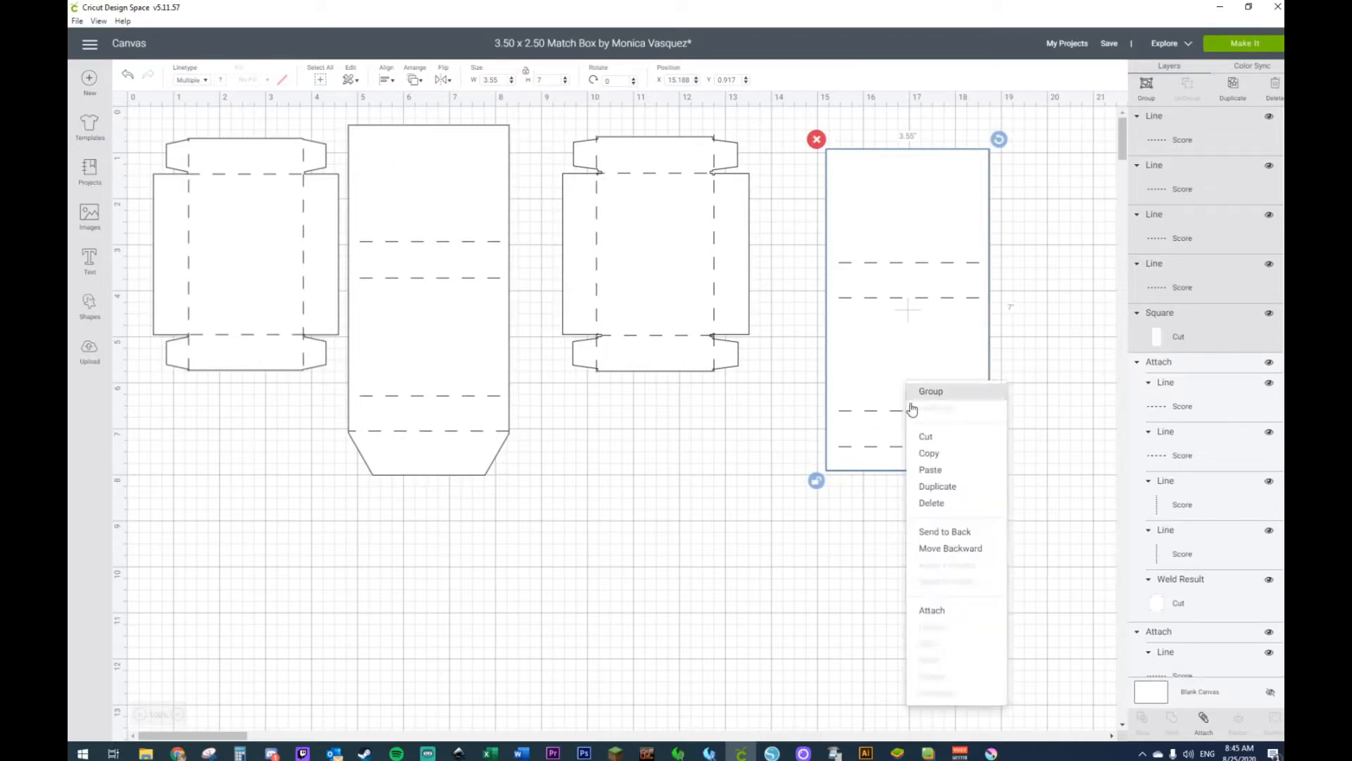
{"action": "left_click", "coordinate": [719, 528]}
Step: Add a pentagon in the empty area below the templates and place a new square over its upper part
{"action": "left_click", "coordinate": [83, 320]}
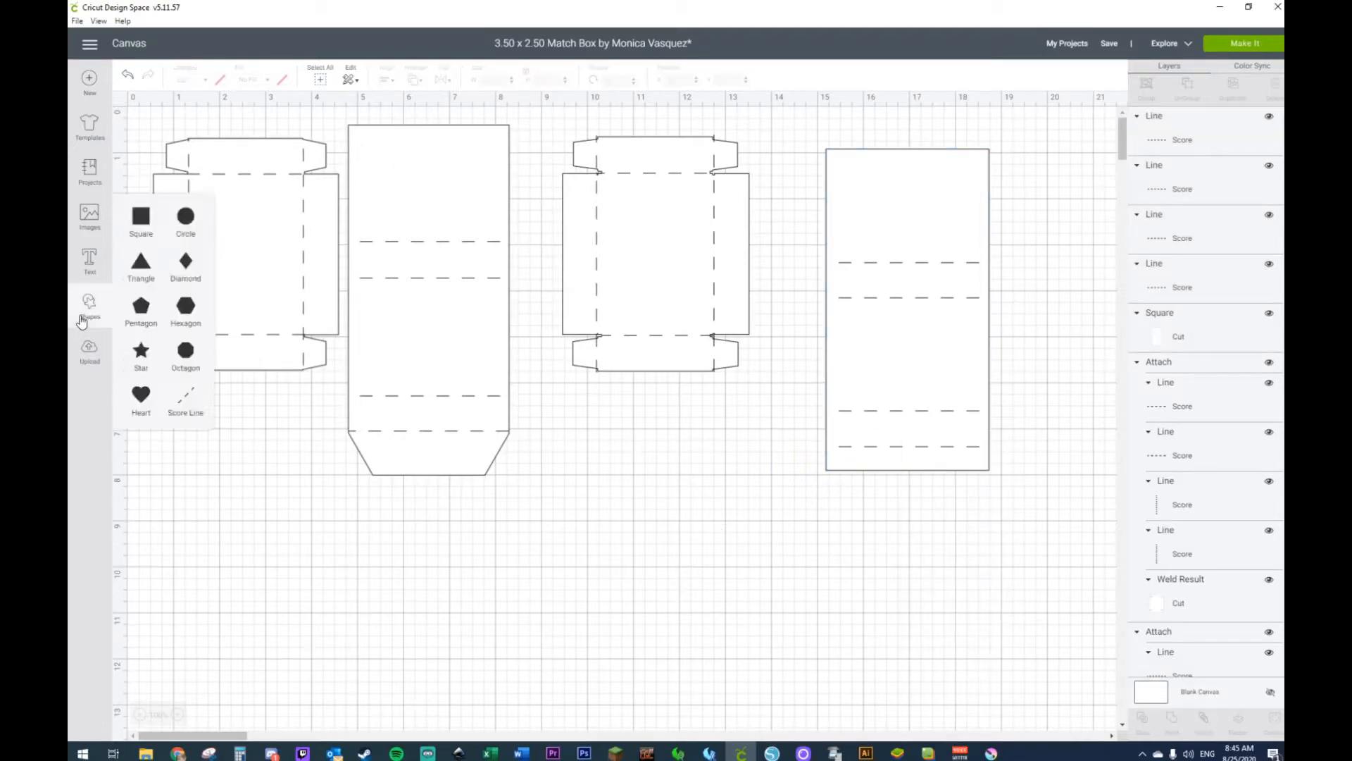
{"action": "left_click", "coordinate": [141, 308]}
{"action": "left_click_drag", "start_coordinate": [348, 352], "coordinate": [746, 600]}
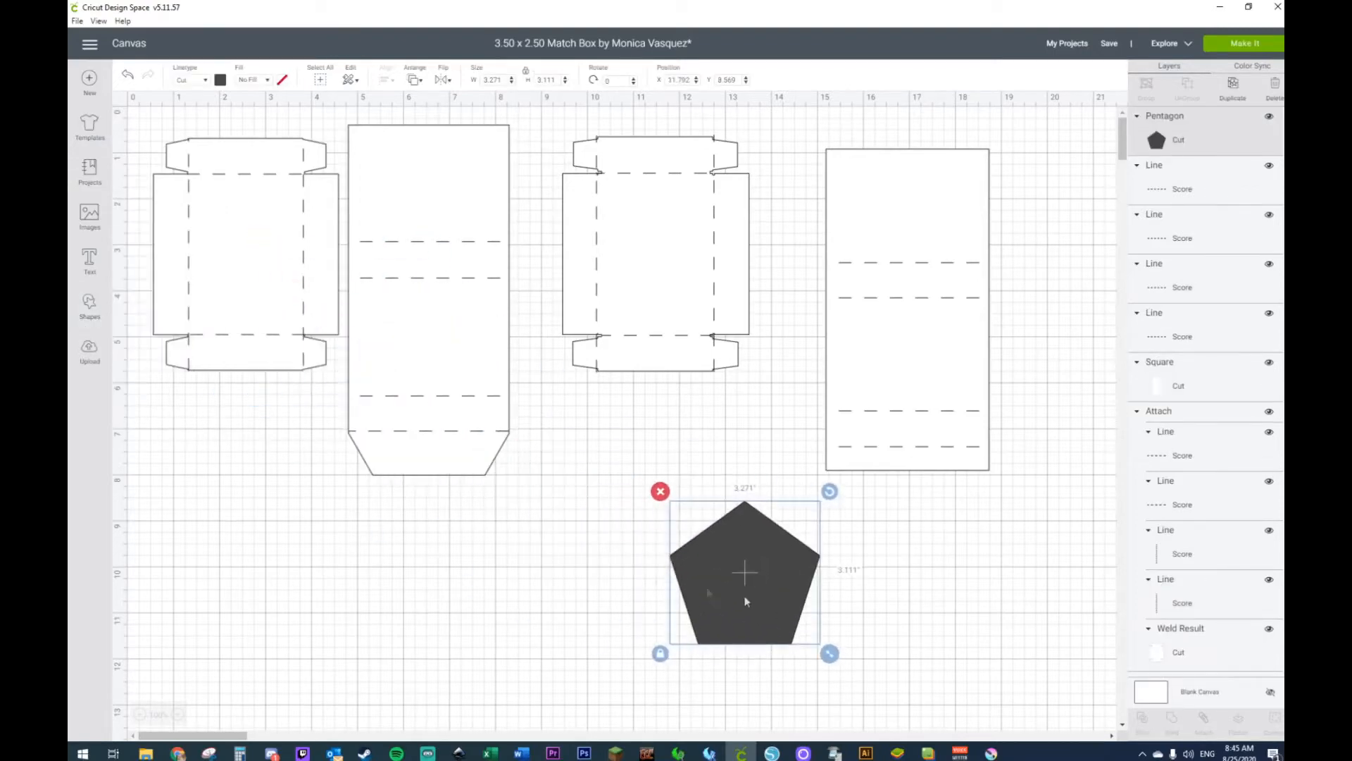
{"action": "left_click", "coordinate": [90, 307]}
{"action": "left_click", "coordinate": [146, 219]}
{"action": "left_click_drag", "start_coordinate": [397, 376], "coordinate": [771, 563]}
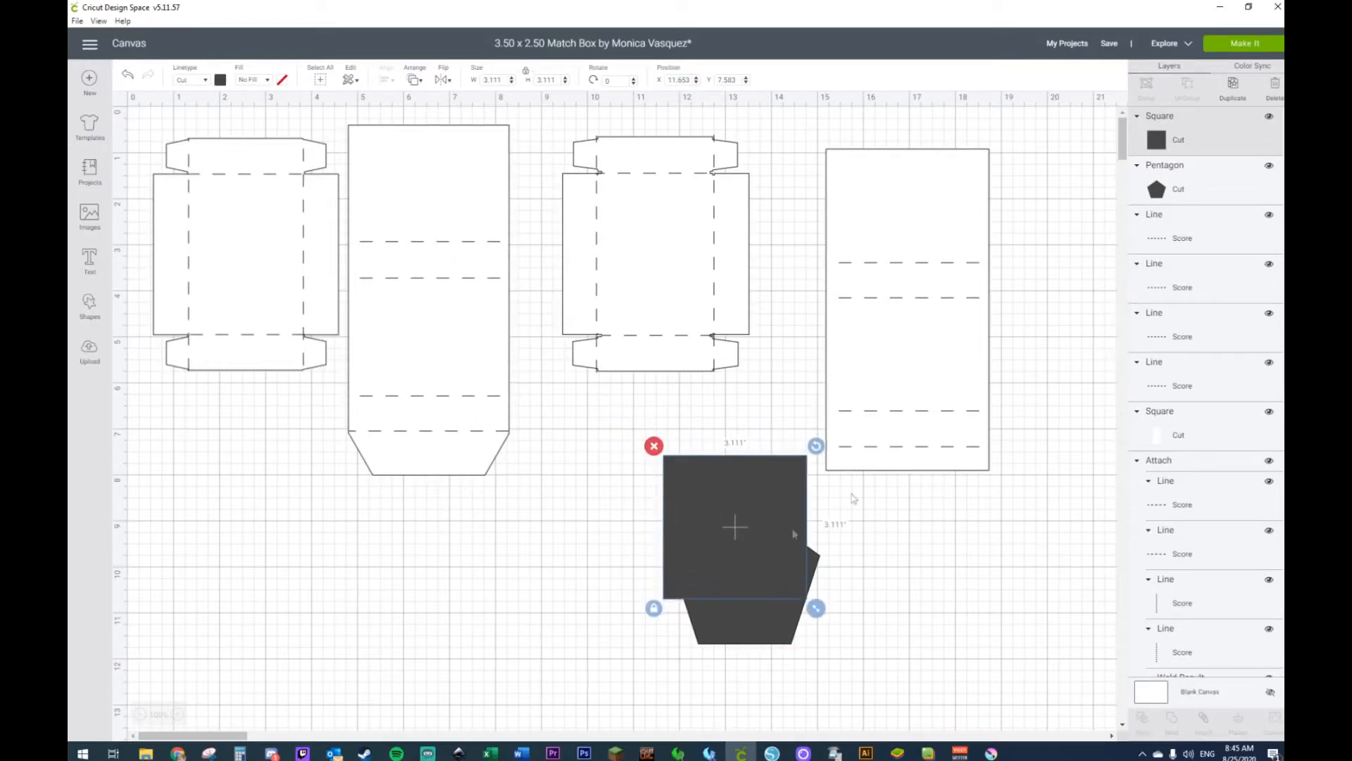
Step: Enlarge the square to about 3.93 inches, slice the pentagon with it, and delete everything except the lower trapezoid
{"action": "left_click_drag", "start_coordinate": [815, 608], "coordinate": [781, 575]}
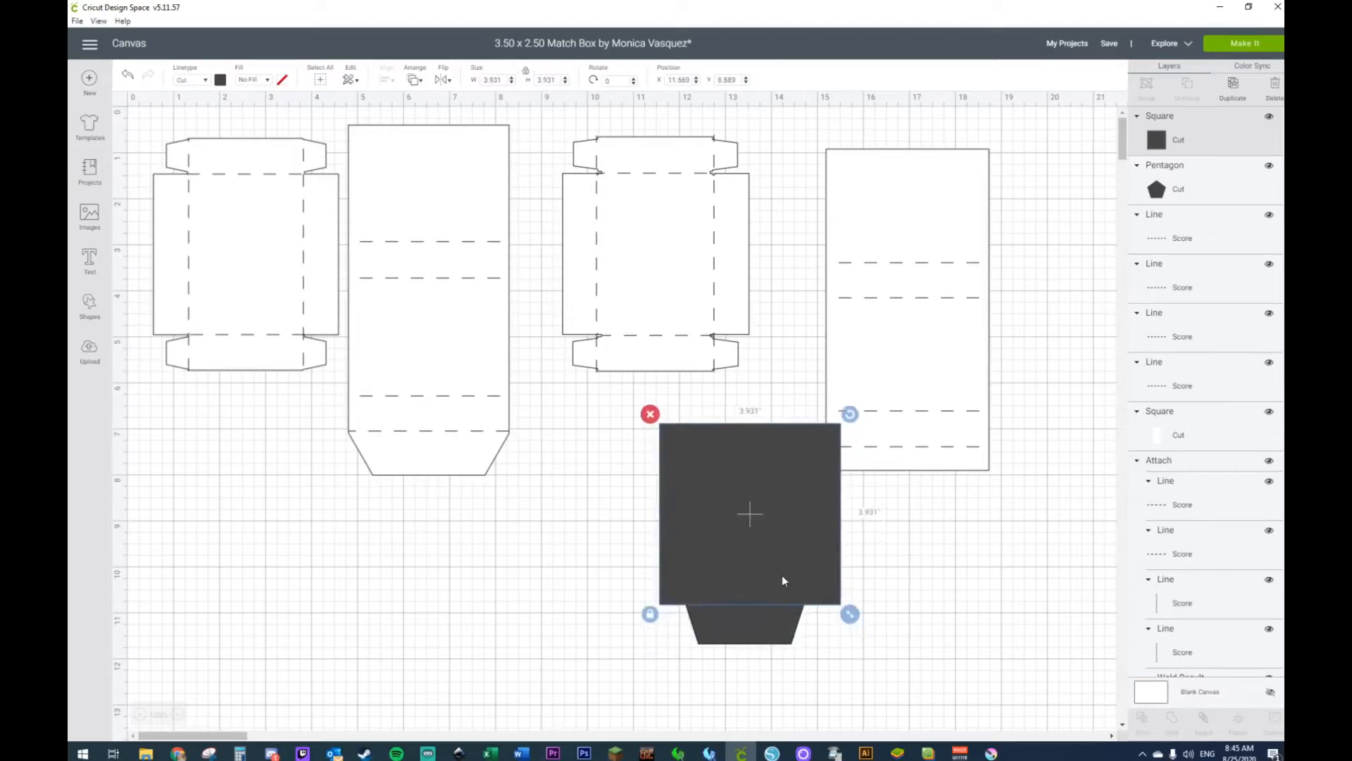
{"action": "left_click_drag", "start_coordinate": [749, 669], "coordinate": [733, 551]}
{"action": "right_click", "coordinate": [734, 551]}
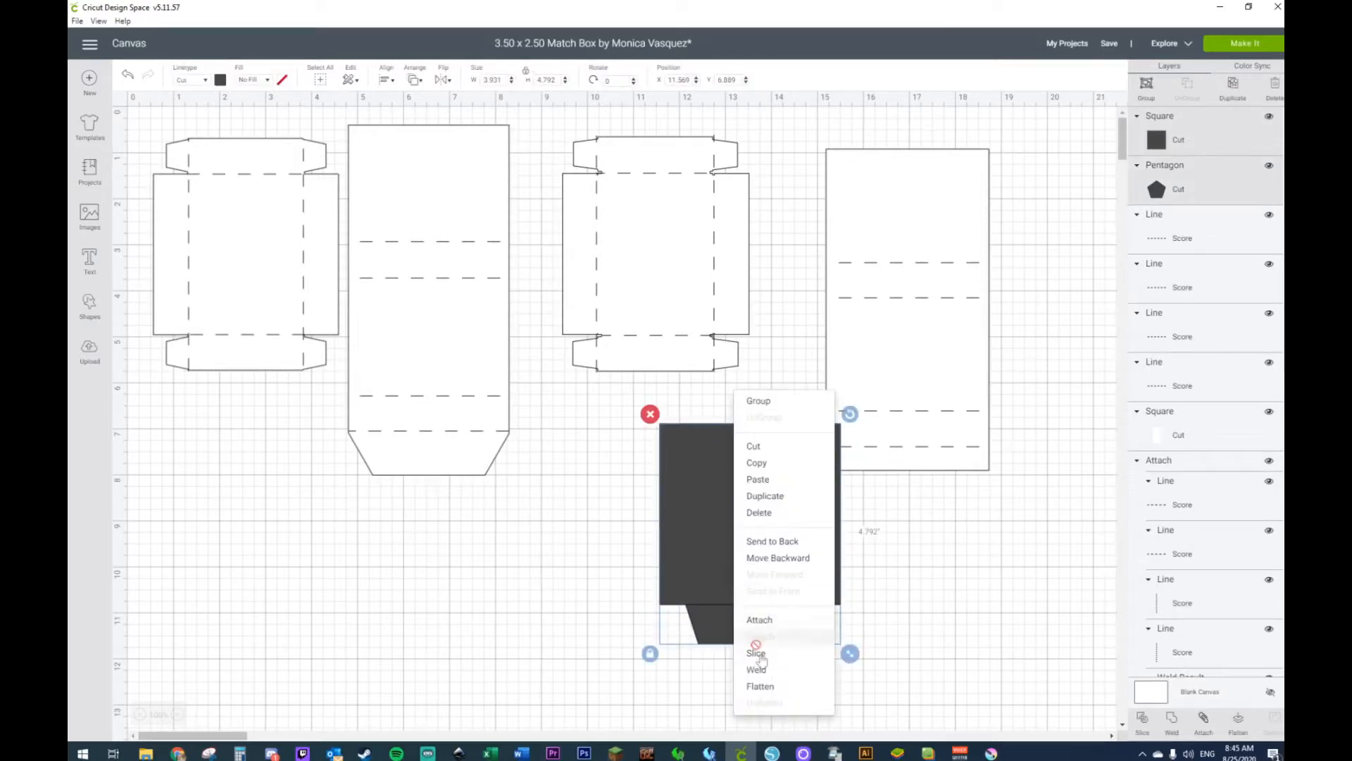
{"action": "left_click", "coordinate": [757, 654]}
{"action": "left_click_drag", "start_coordinate": [745, 623], "coordinate": [514, 624]}
{"action": "left_click_drag", "start_coordinate": [601, 524], "coordinate": [702, 578]}
{"action": "key", "text": "Delete"}
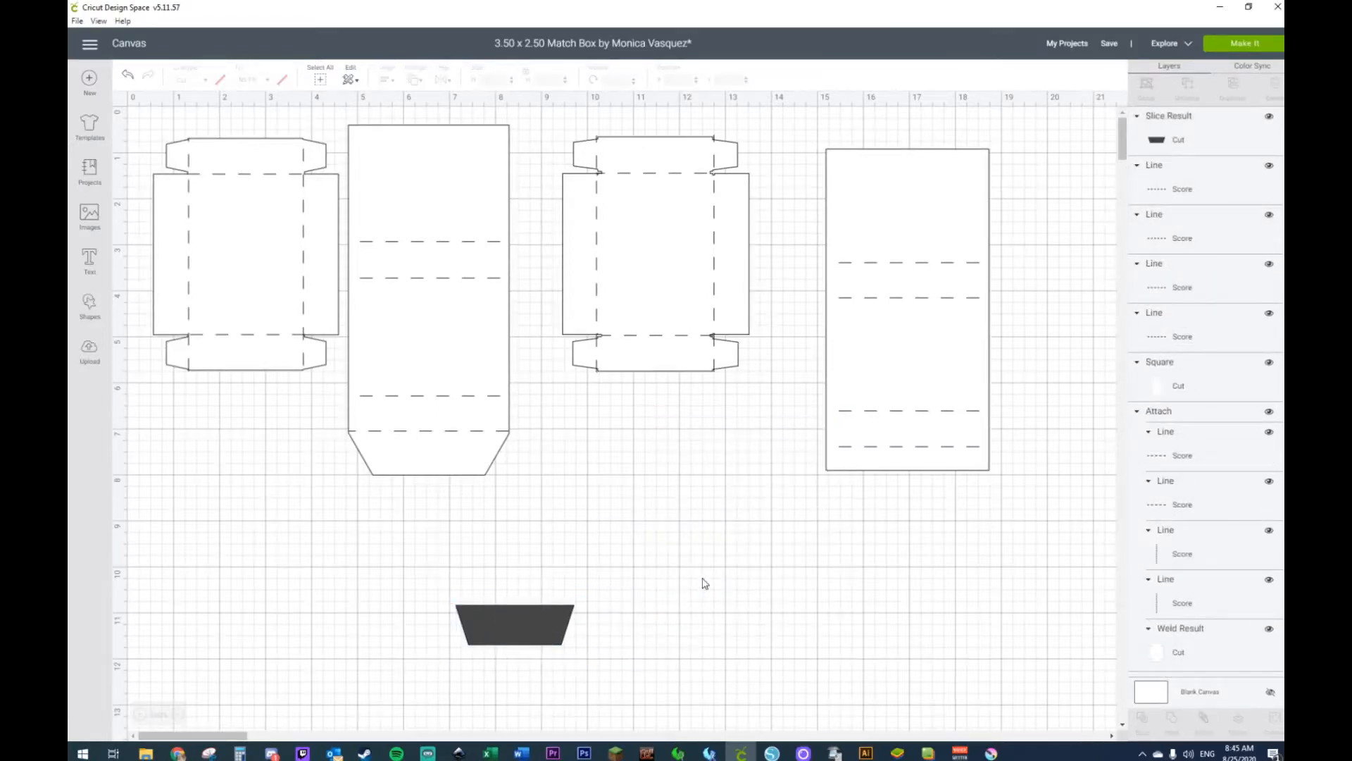
Step: Weld the trapezoid, stretched to the sleeve's width, onto the sleeve's lower end and send the result behind the score lines
{"action": "left_click_drag", "start_coordinate": [531, 624], "coordinate": [877, 476]}
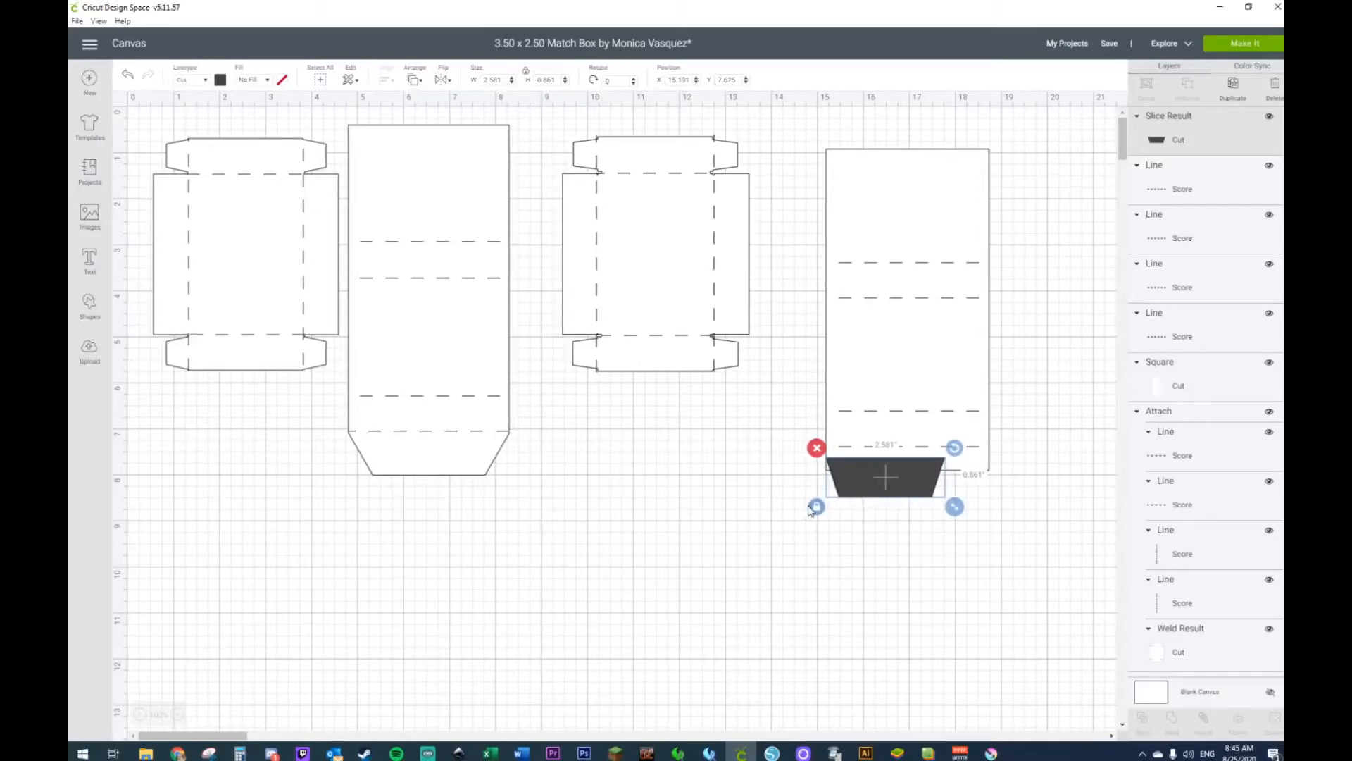
{"action": "left_click_drag", "start_coordinate": [954, 507], "coordinate": [931, 471]}
{"action": "left_click_drag", "start_coordinate": [927, 535], "coordinate": [913, 466]}
{"action": "right_click", "coordinate": [913, 467]}
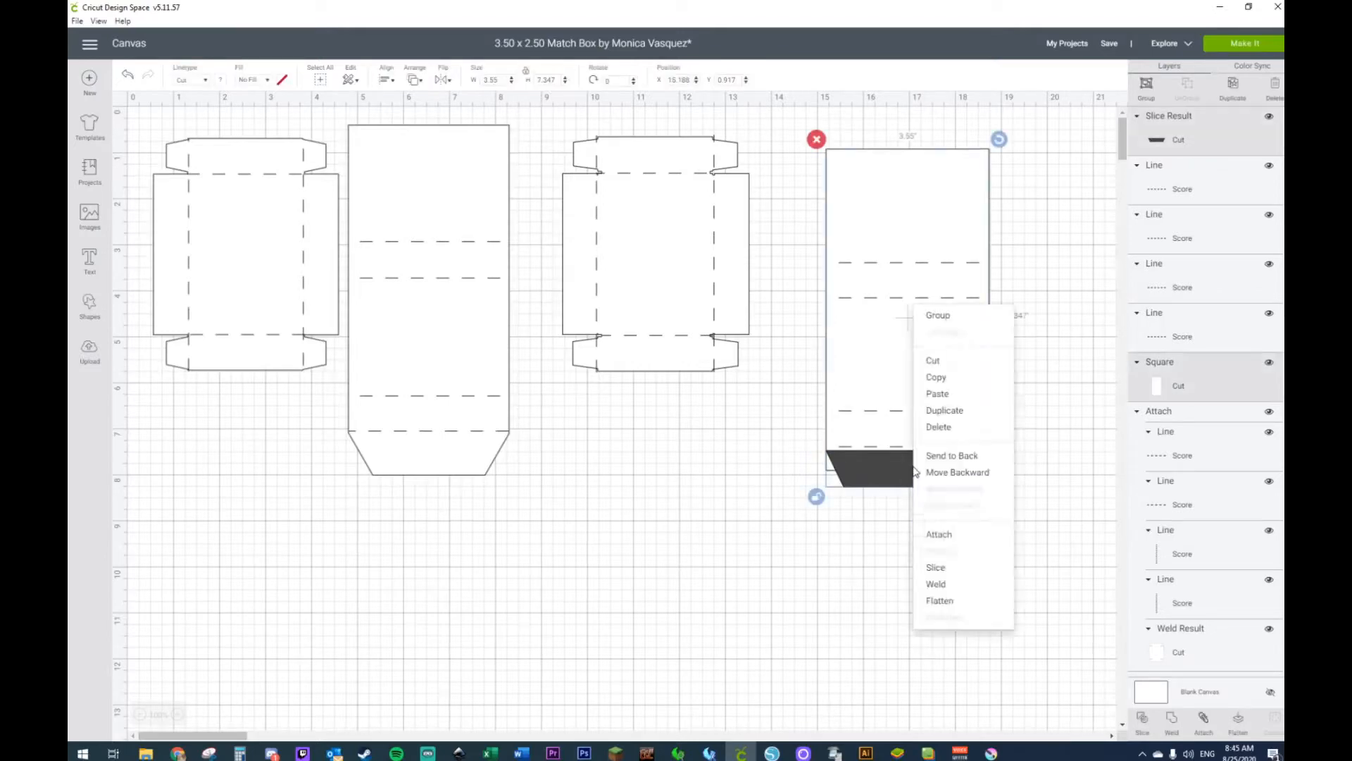
{"action": "left_click", "coordinate": [934, 585]}
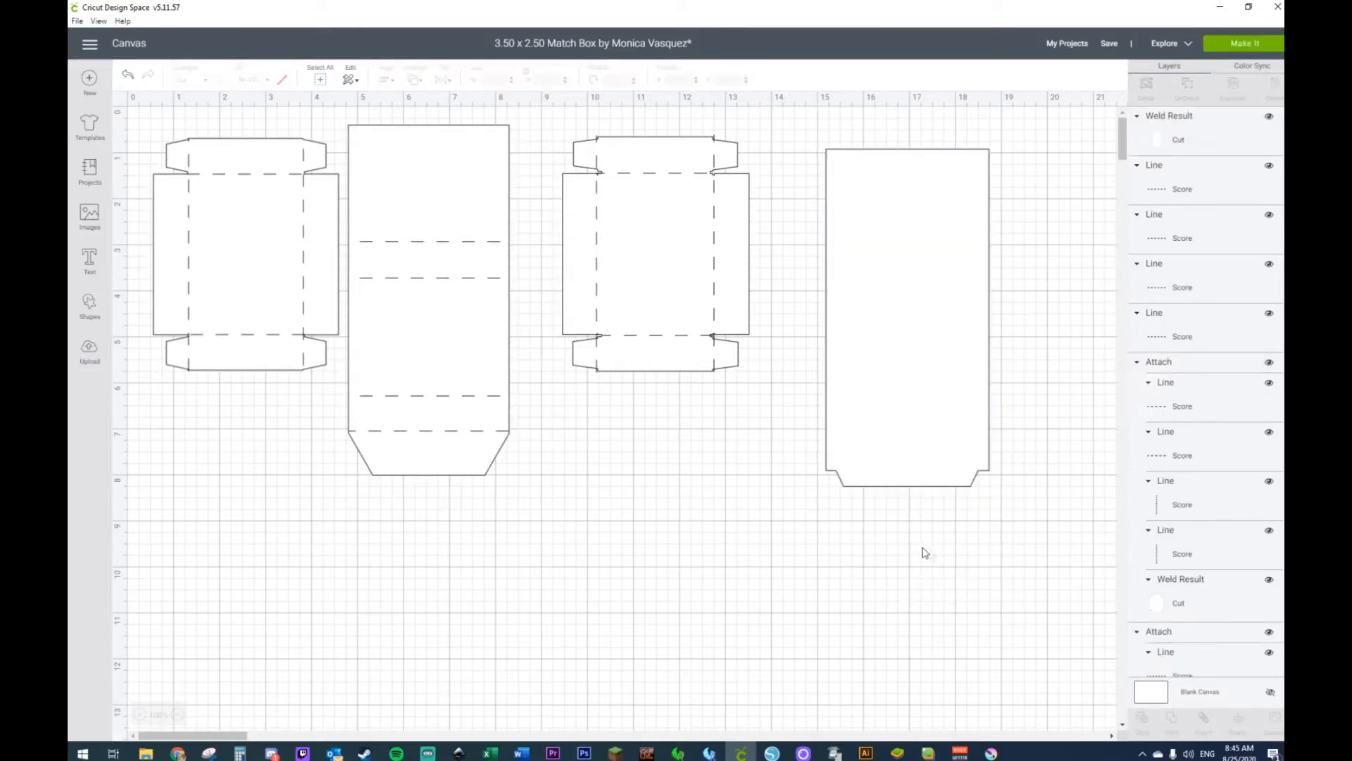
{"action": "right_click", "coordinate": [915, 464]}
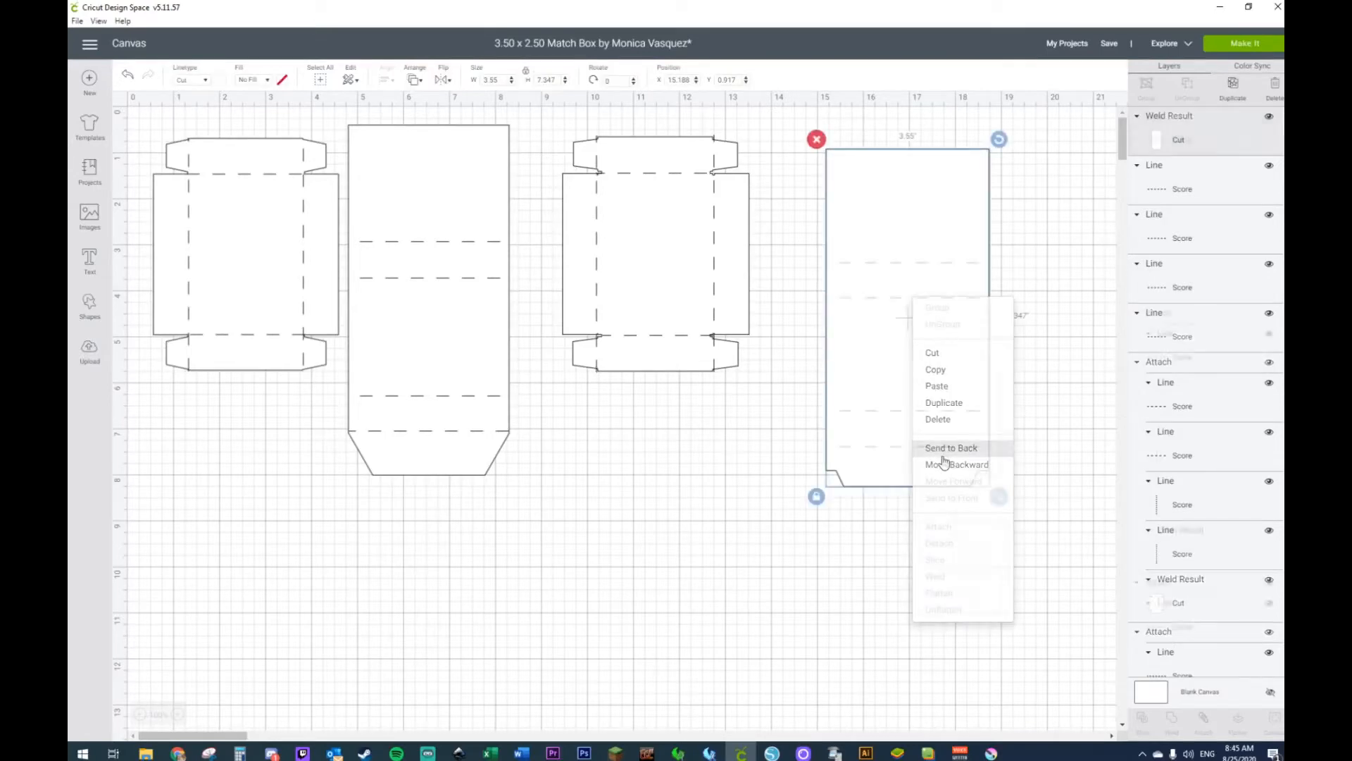
{"action": "left_click", "coordinate": [943, 451]}
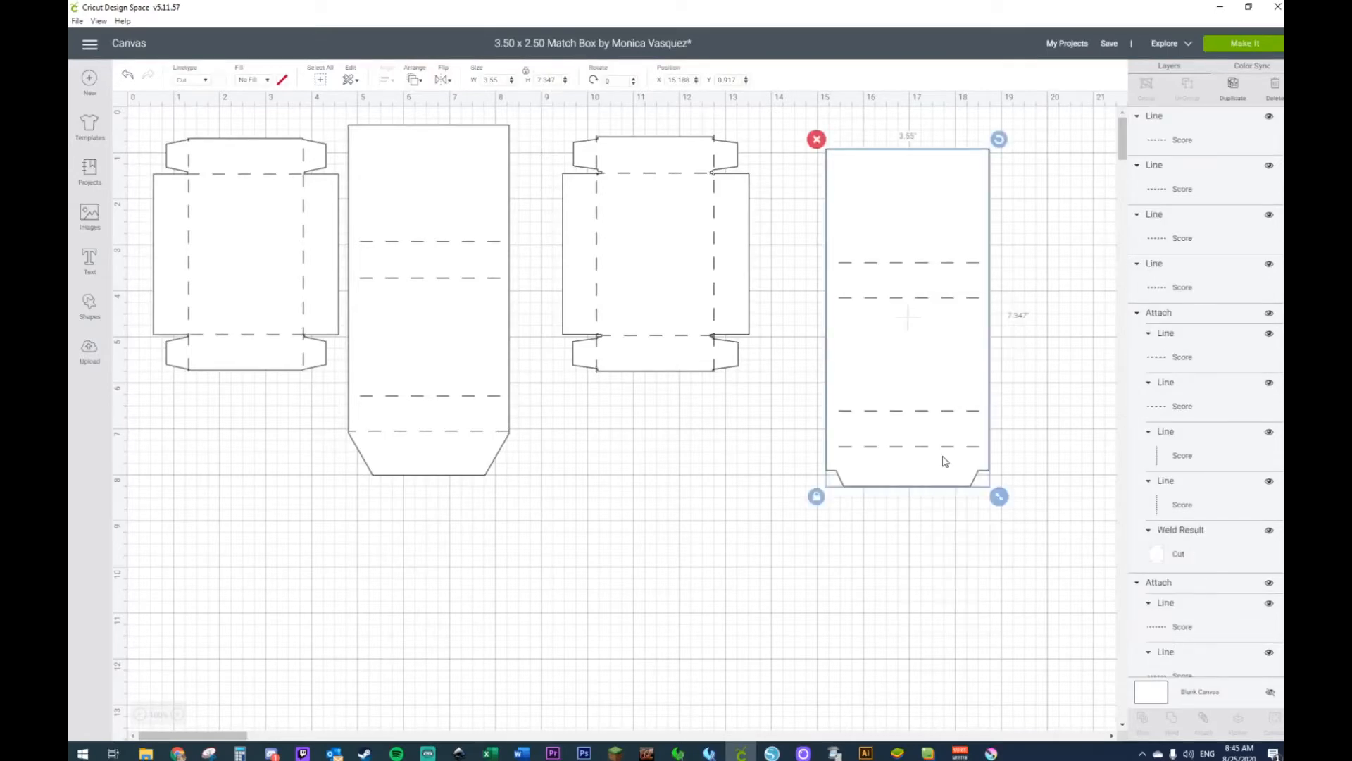
Step: Add a triangle with its tip at the left end of the lowest fold and place a duplicate at the right end
{"action": "left_click", "coordinate": [89, 309]}
{"action": "left_click", "coordinate": [141, 264]}
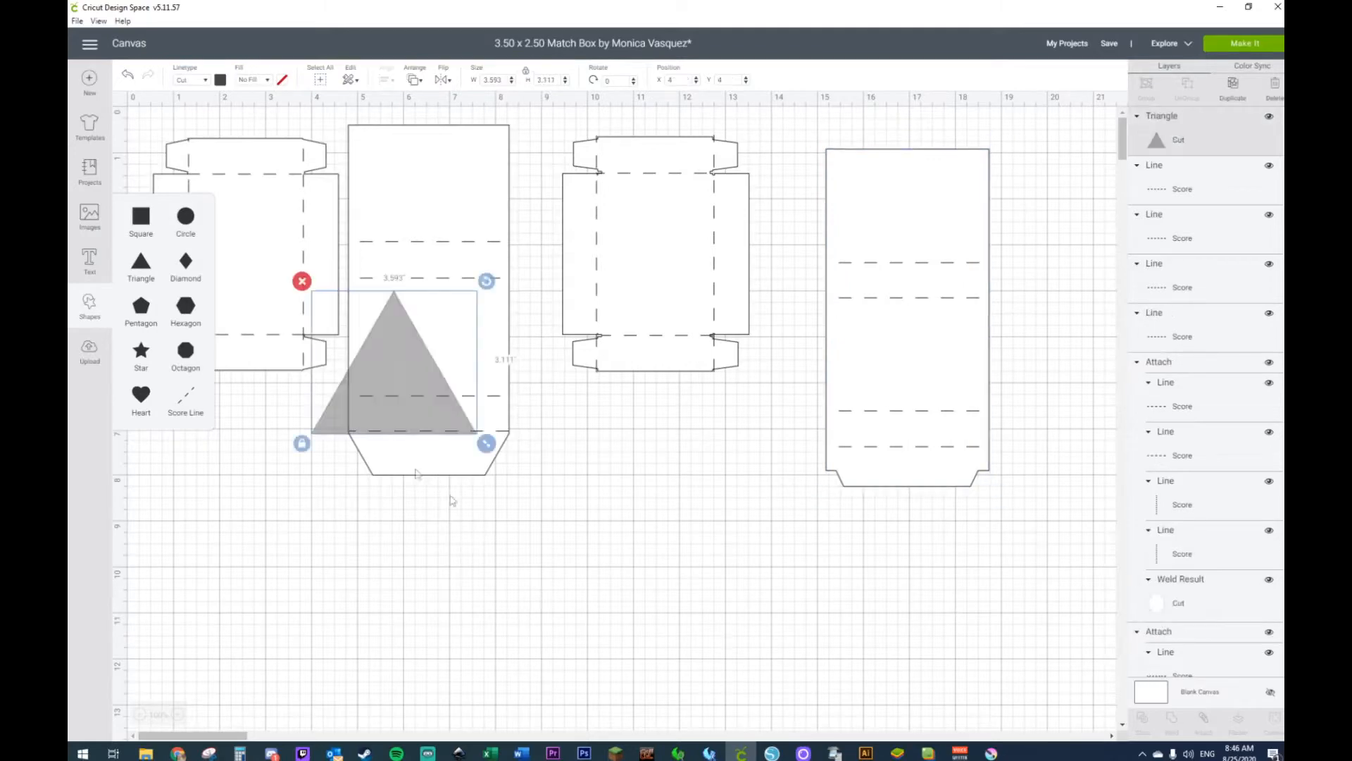
{"action": "left_click_drag", "start_coordinate": [391, 408], "coordinate": [823, 565]}
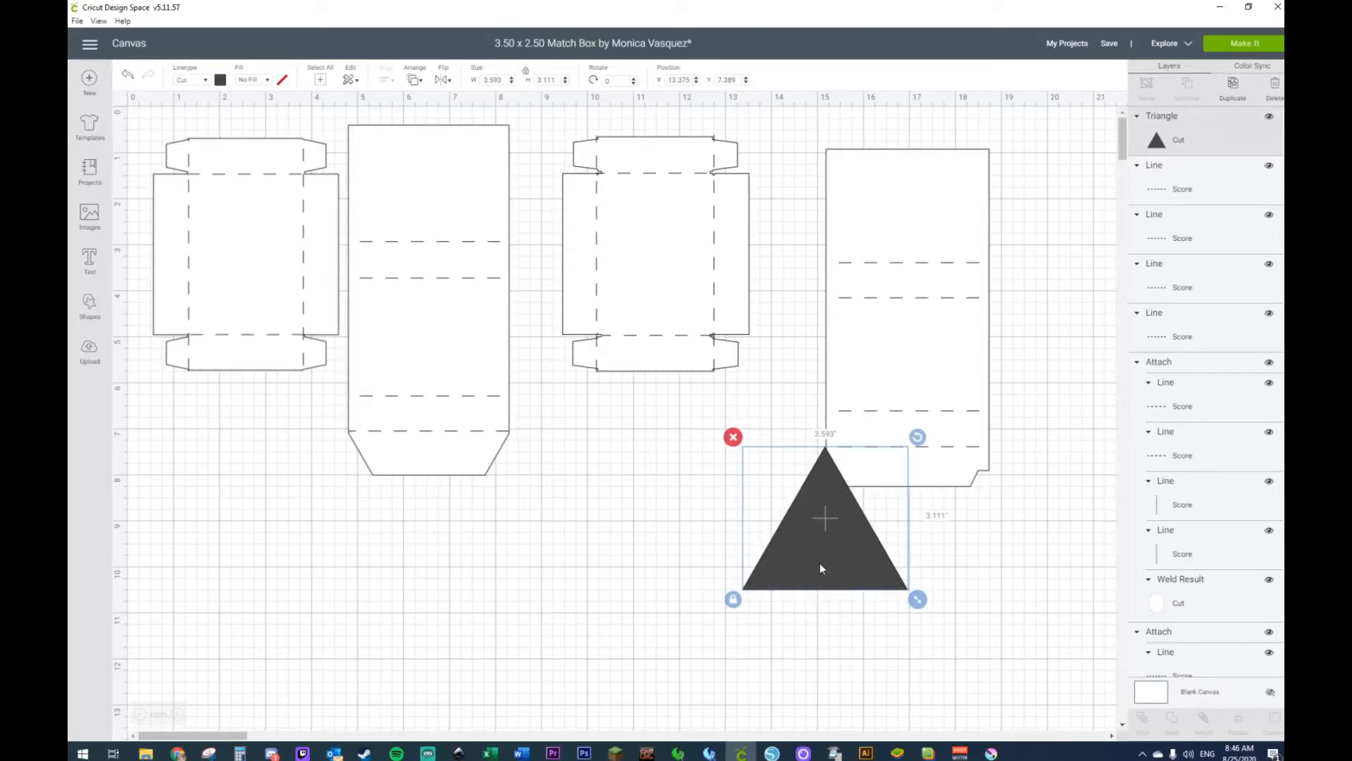
{"action": "key", "text": "ctrl+d"}
{"action": "left_click_drag", "start_coordinate": [915, 565], "coordinate": [966, 554]}
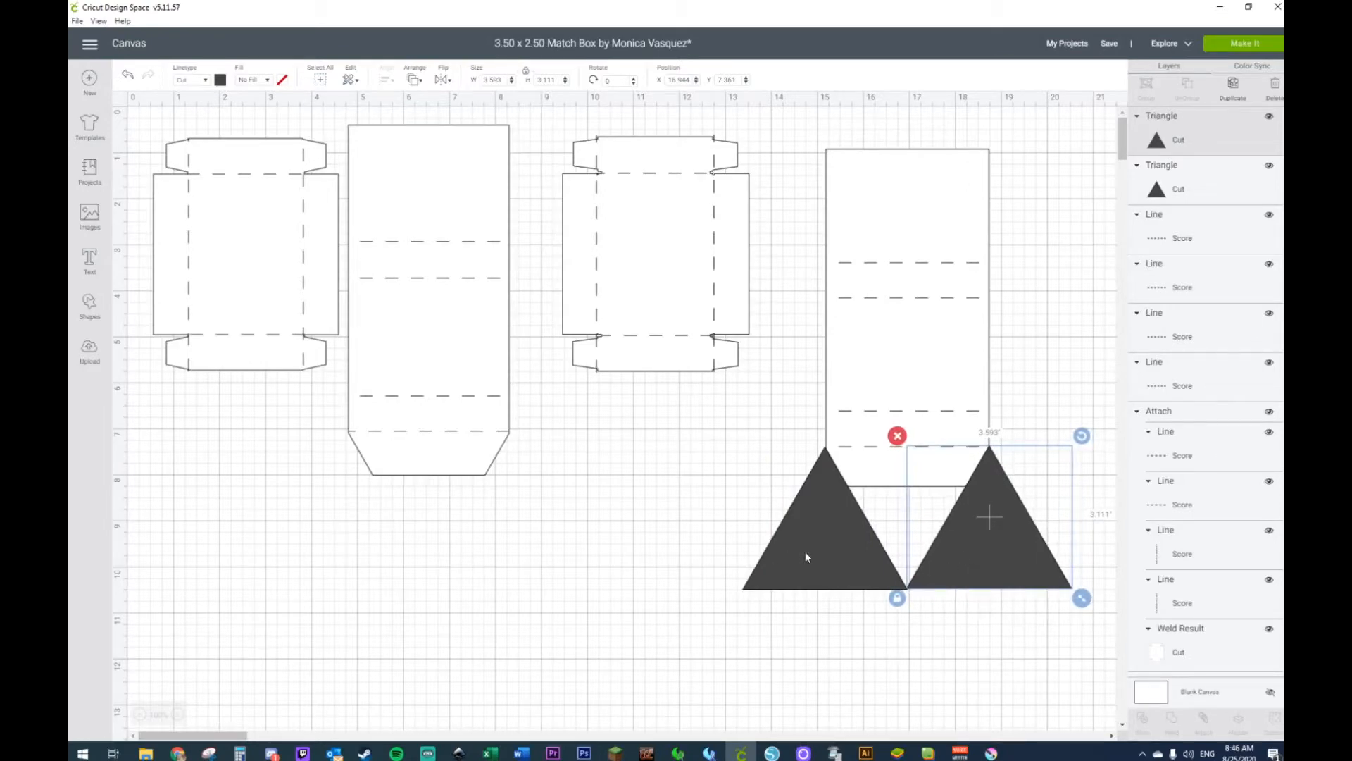
Step: Weld the two triangles into one shape and slice the sleeve with it to angle the glue flap's corners
{"action": "left_click", "coordinate": [889, 563], "text": "shift"}
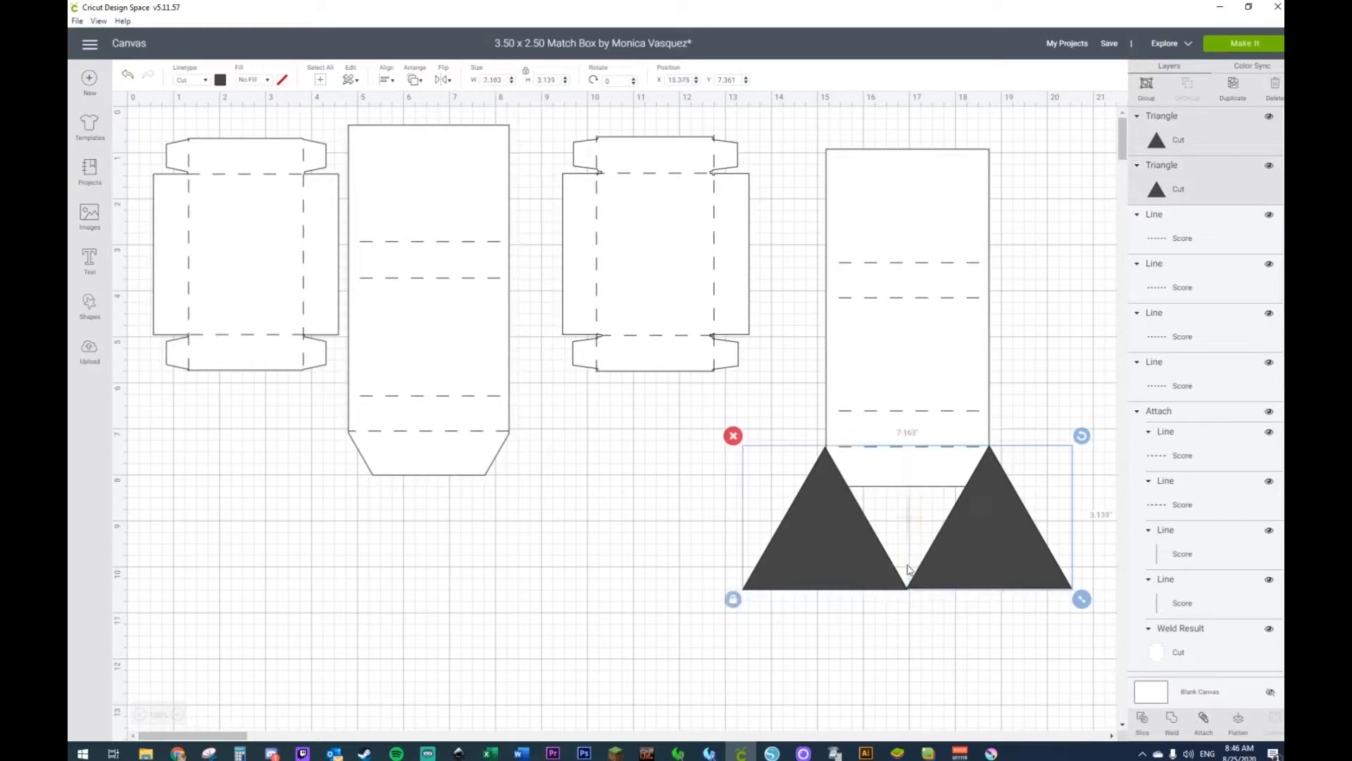
{"action": "right_click", "coordinate": [961, 583]}
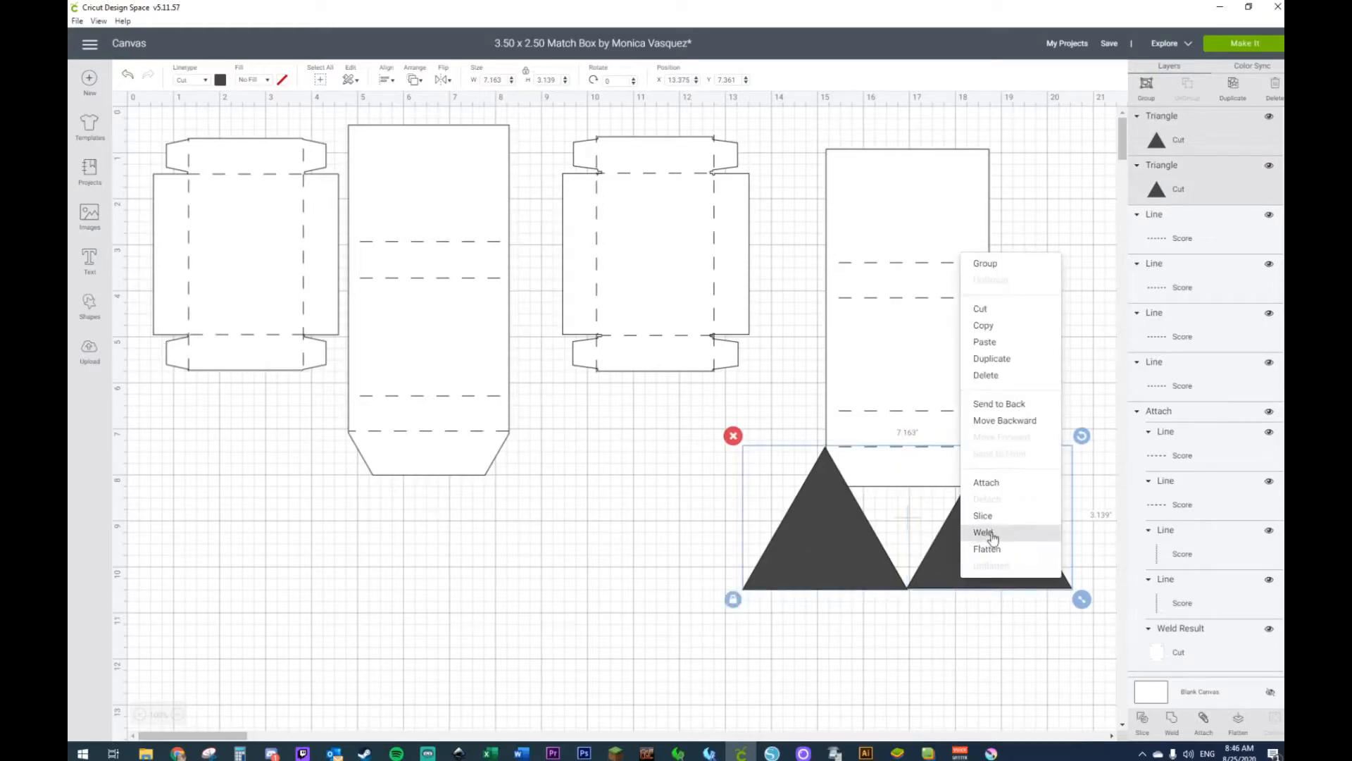
{"action": "left_click", "coordinate": [991, 534]}
{"action": "left_click", "coordinate": [834, 546]}
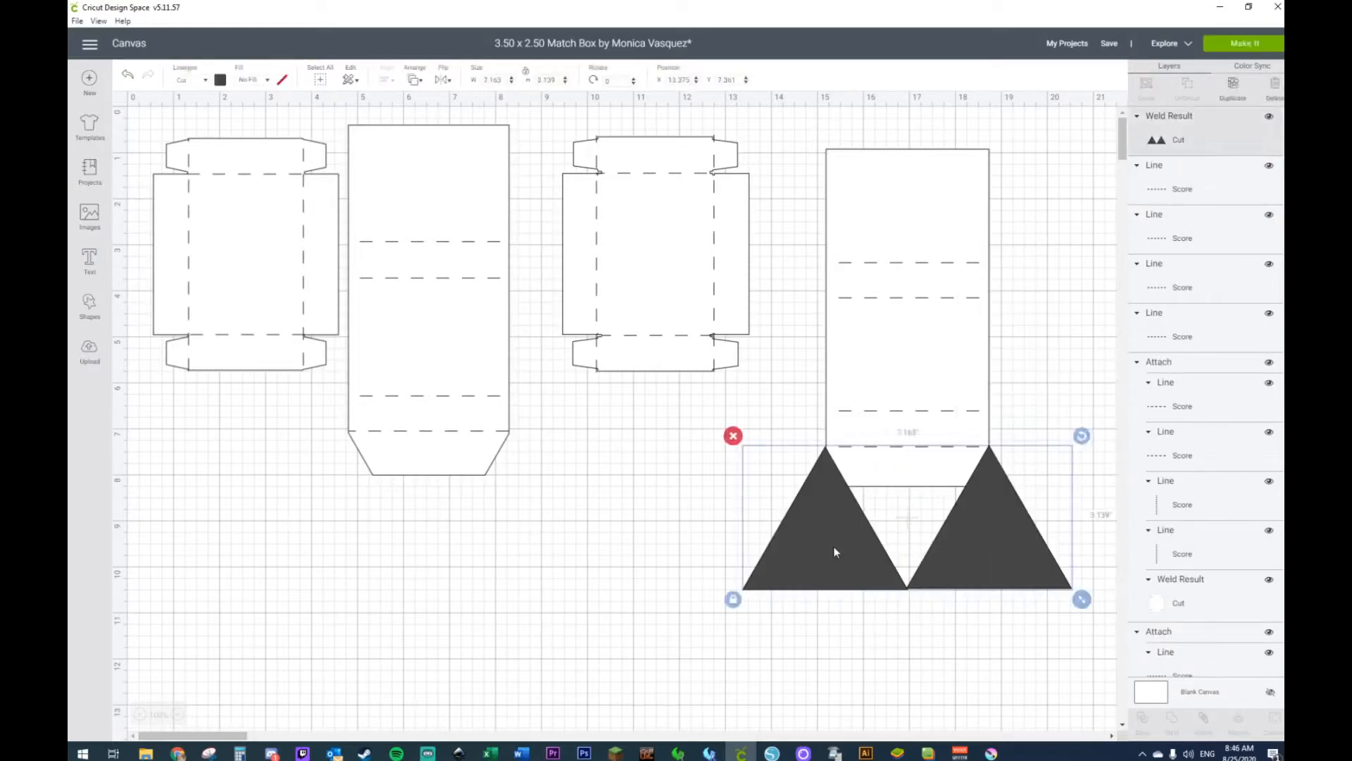
{"action": "right_click", "coordinate": [876, 366]}
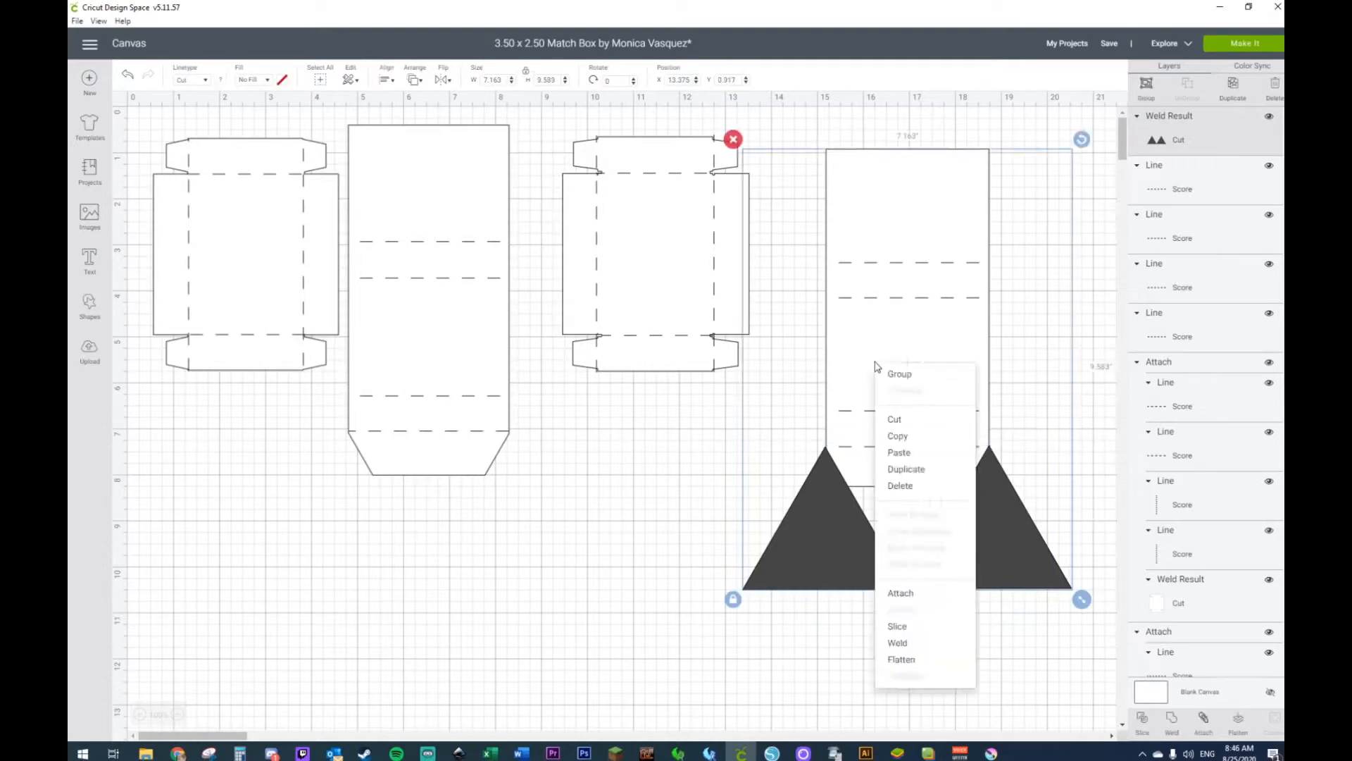
{"action": "left_click", "coordinate": [883, 623]}
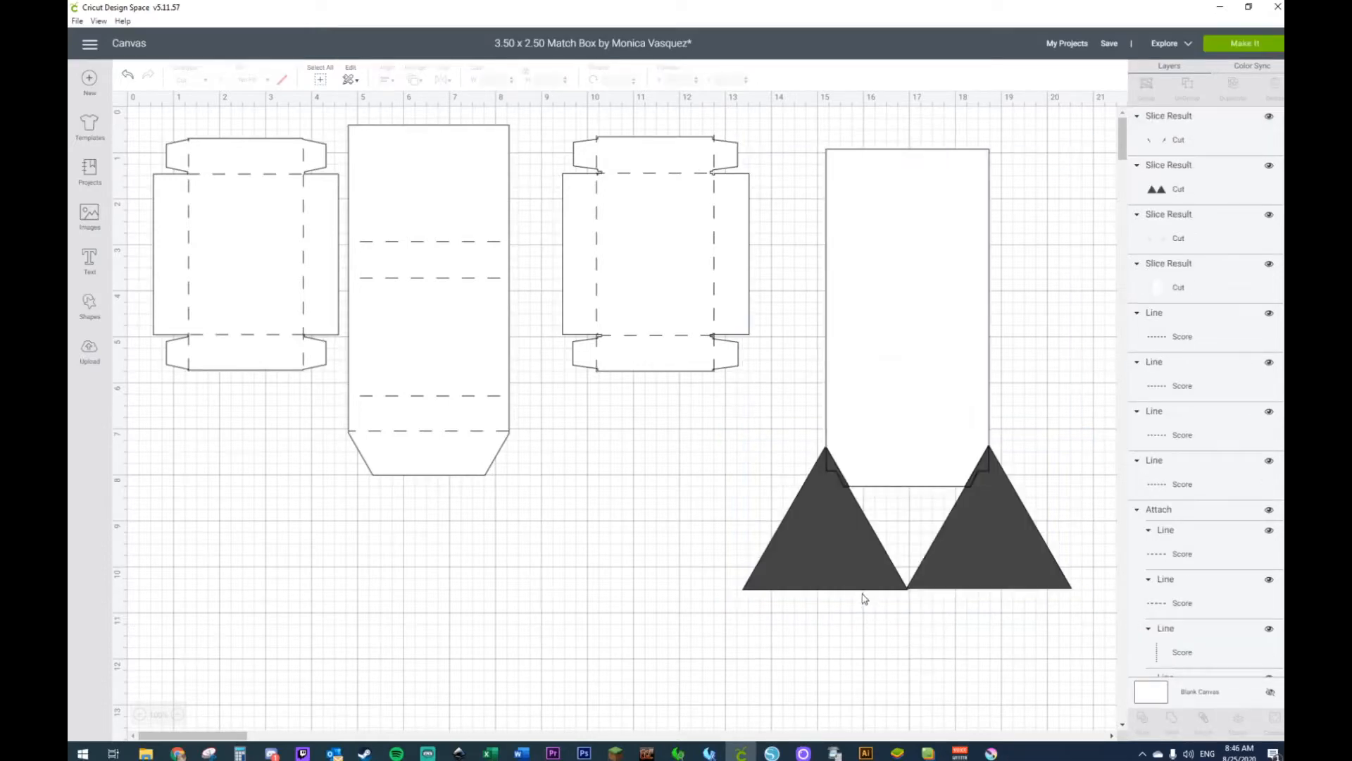
Step: Delete the welded triangles and corner offcuts, and send the trimmed sleeve behind its score lines
{"action": "left_click", "coordinate": [844, 576]}
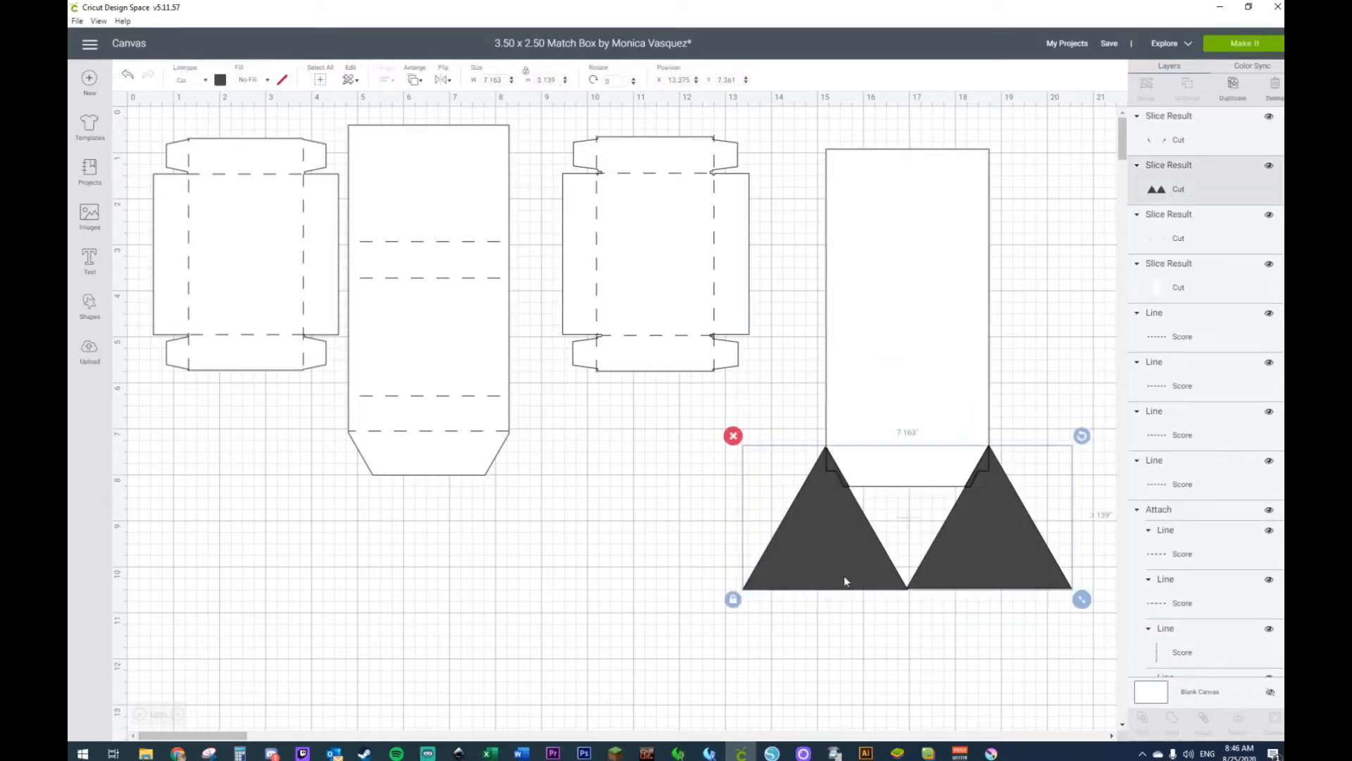
{"action": "key", "text": "Delete"}
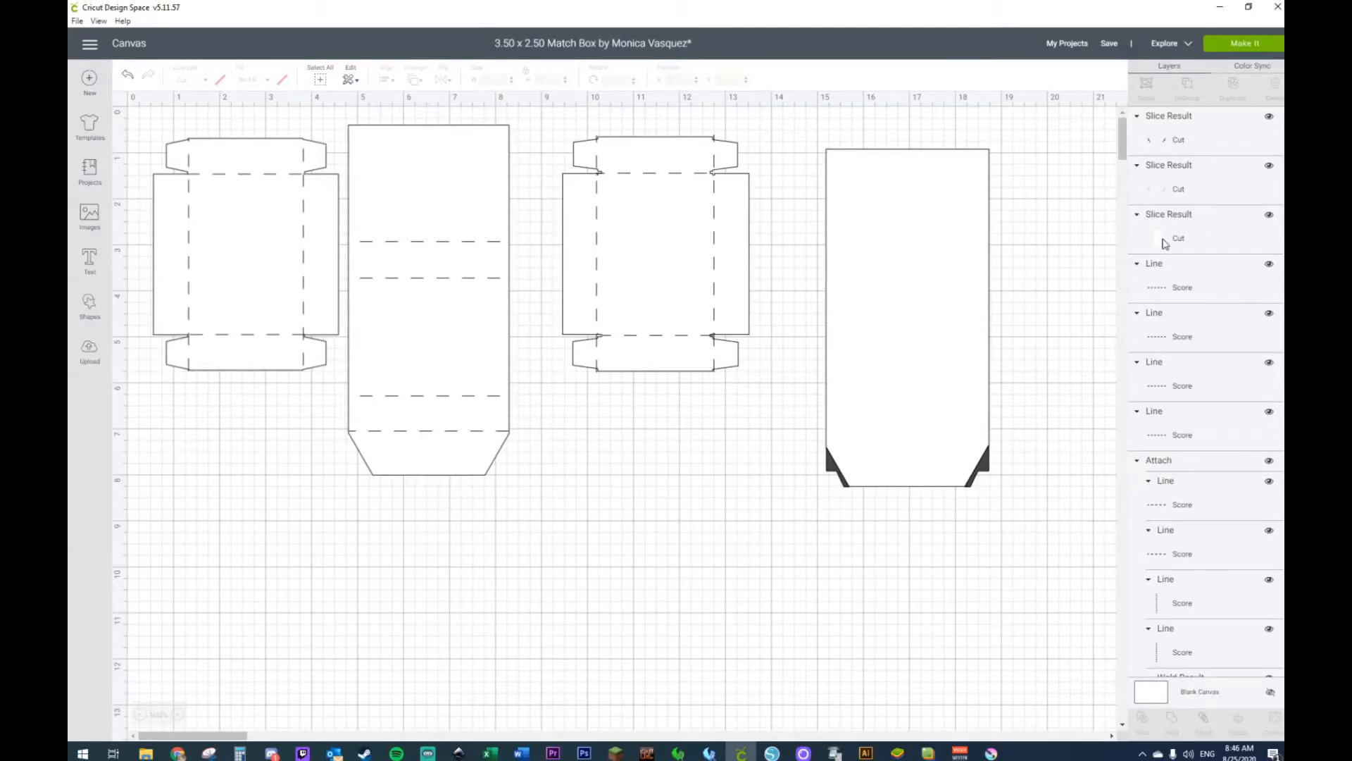
{"action": "left_click", "coordinate": [1205, 147]}
{"action": "key", "text": "Delete"}
{"action": "left_click", "coordinate": [1205, 147]}
{"action": "key", "text": "Delete"}
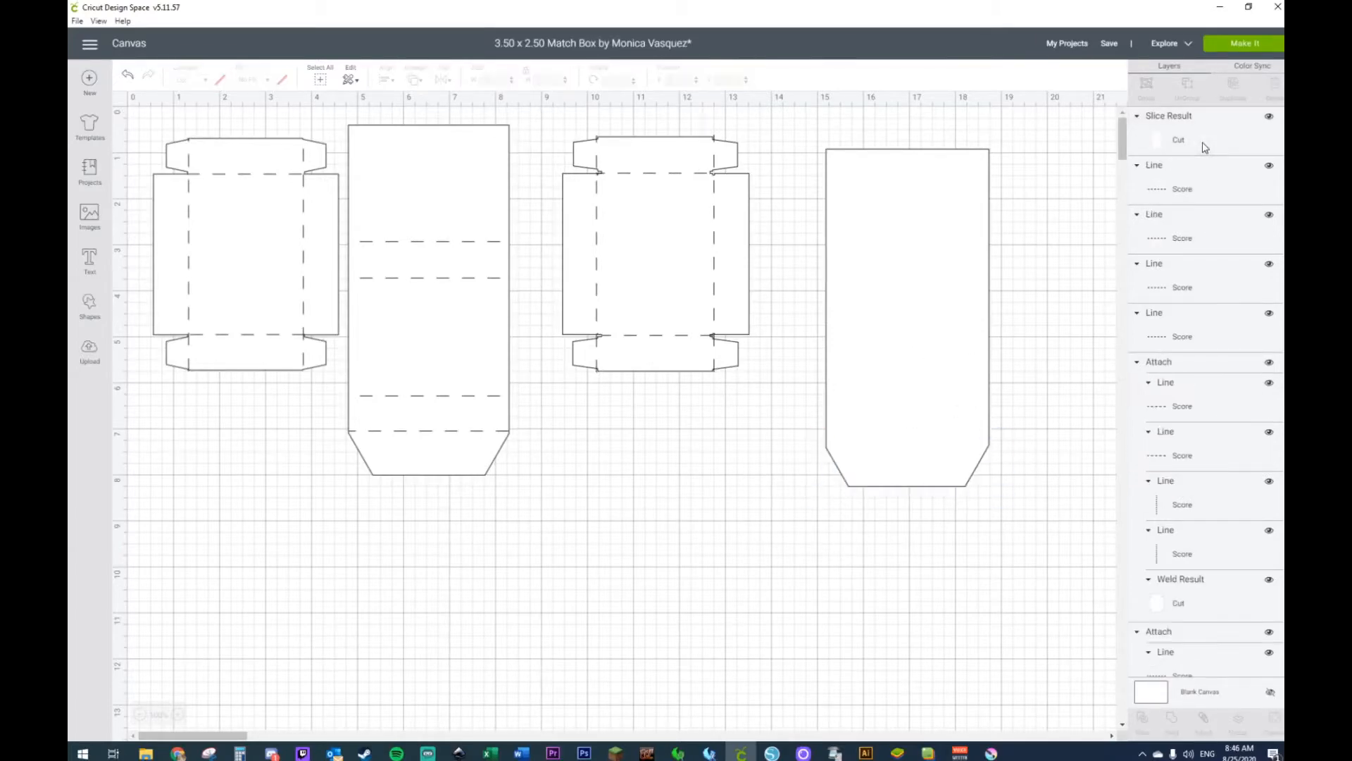
{"action": "right_click", "coordinate": [939, 344]}
{"action": "left_click", "coordinate": [972, 495]}
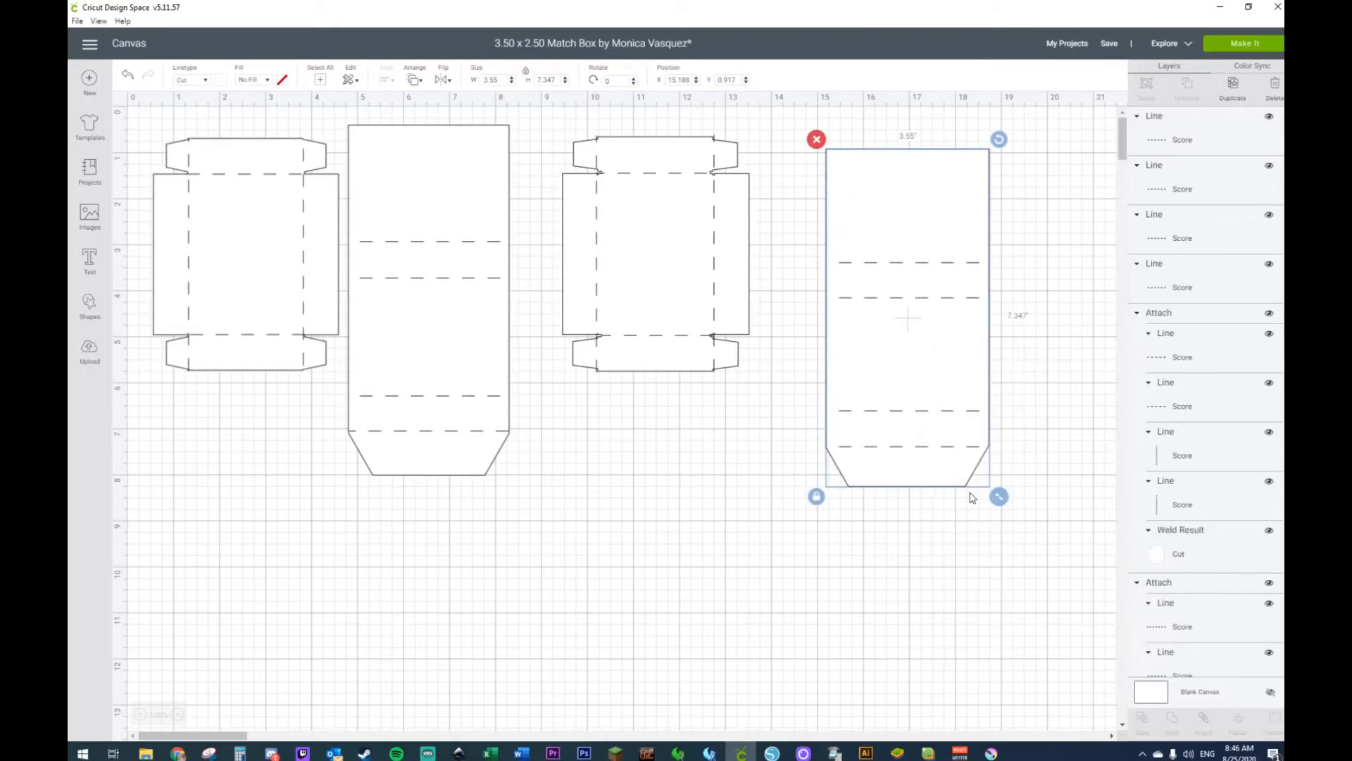
{"action": "left_click", "coordinate": [926, 610]}
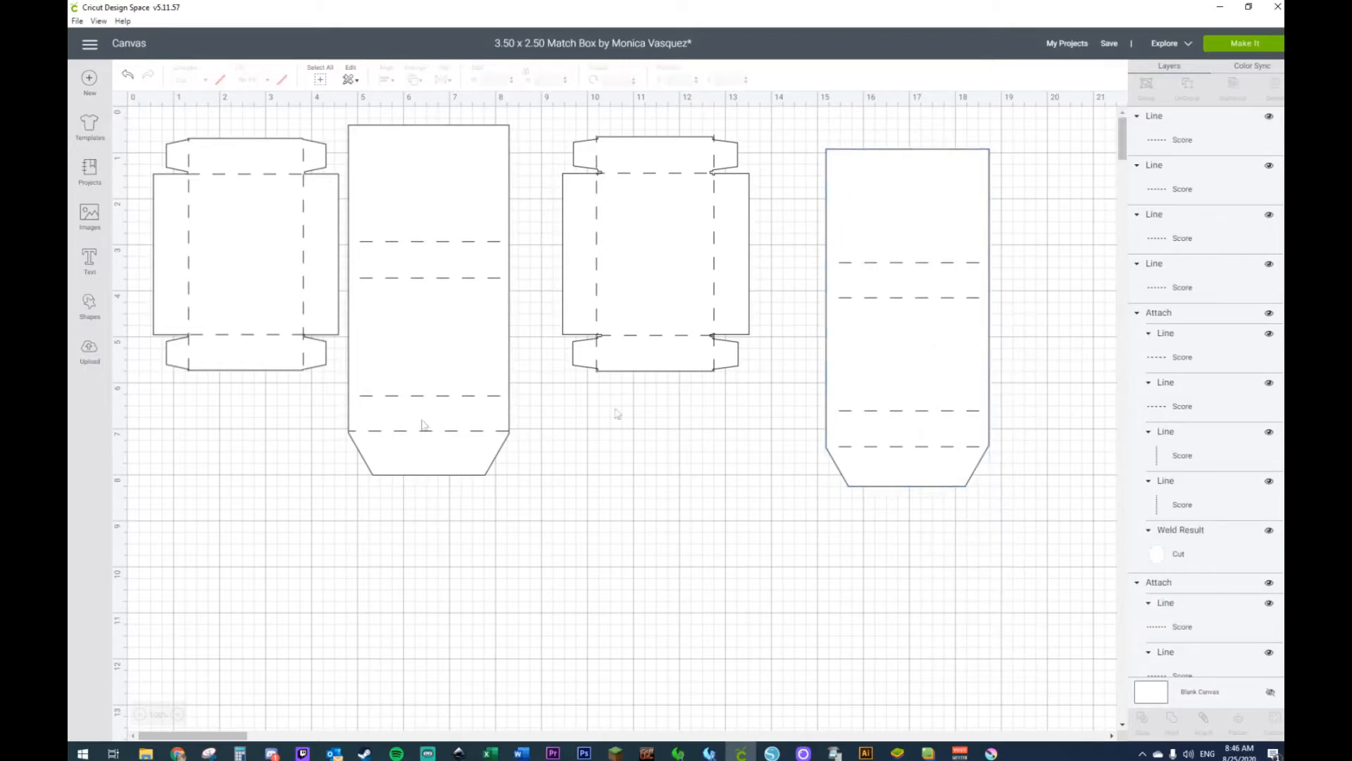
Step: Attach the four score lines to the sleeve with the glue flap
{"action": "left_click_drag", "start_coordinate": [1051, 200], "coordinate": [911, 395]}
{"action": "right_click", "coordinate": [919, 390]}
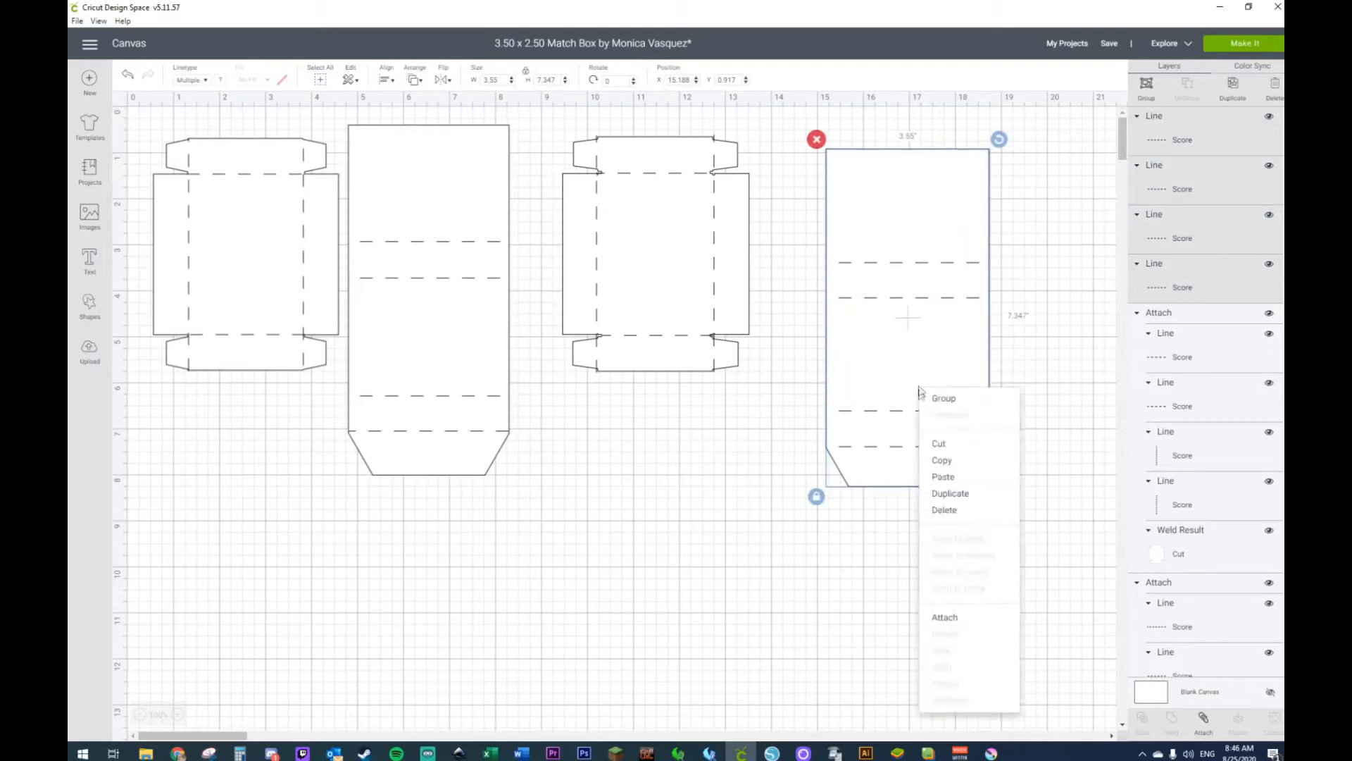
{"action": "left_click", "coordinate": [935, 615]}
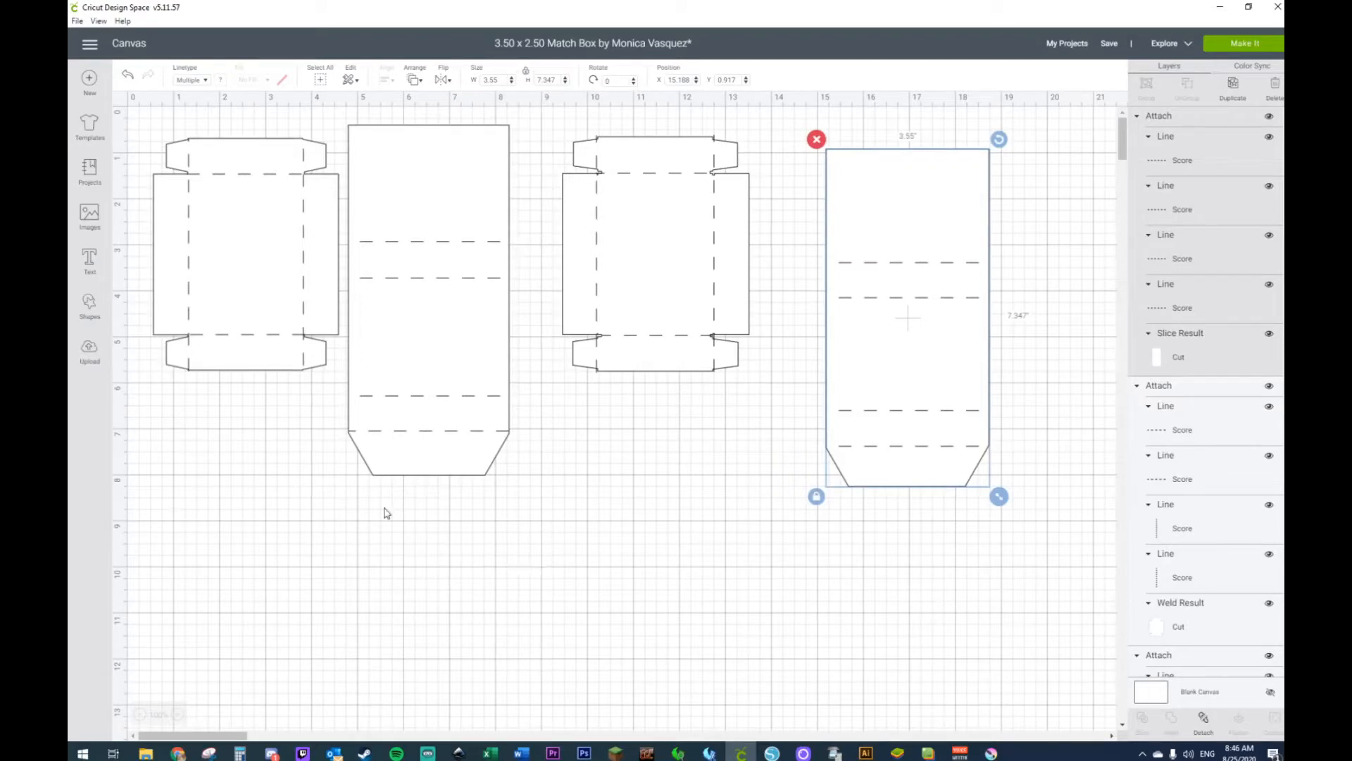
Step: Delete the original reference tray and sleeve, and move the new tray and sleeve side by side into the freed space
{"action": "left_click_drag", "start_coordinate": [495, 551], "coordinate": [205, 250]}
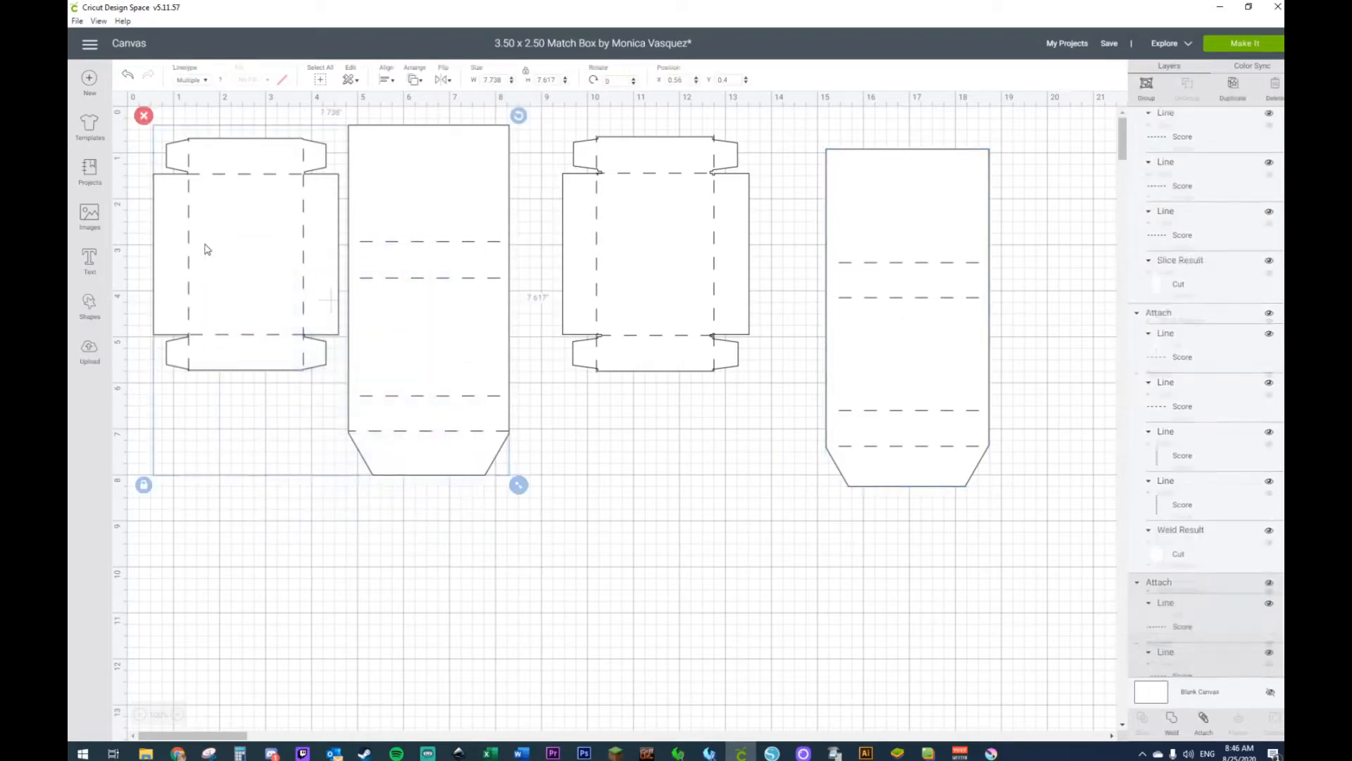
{"action": "key", "text": "Delete"}
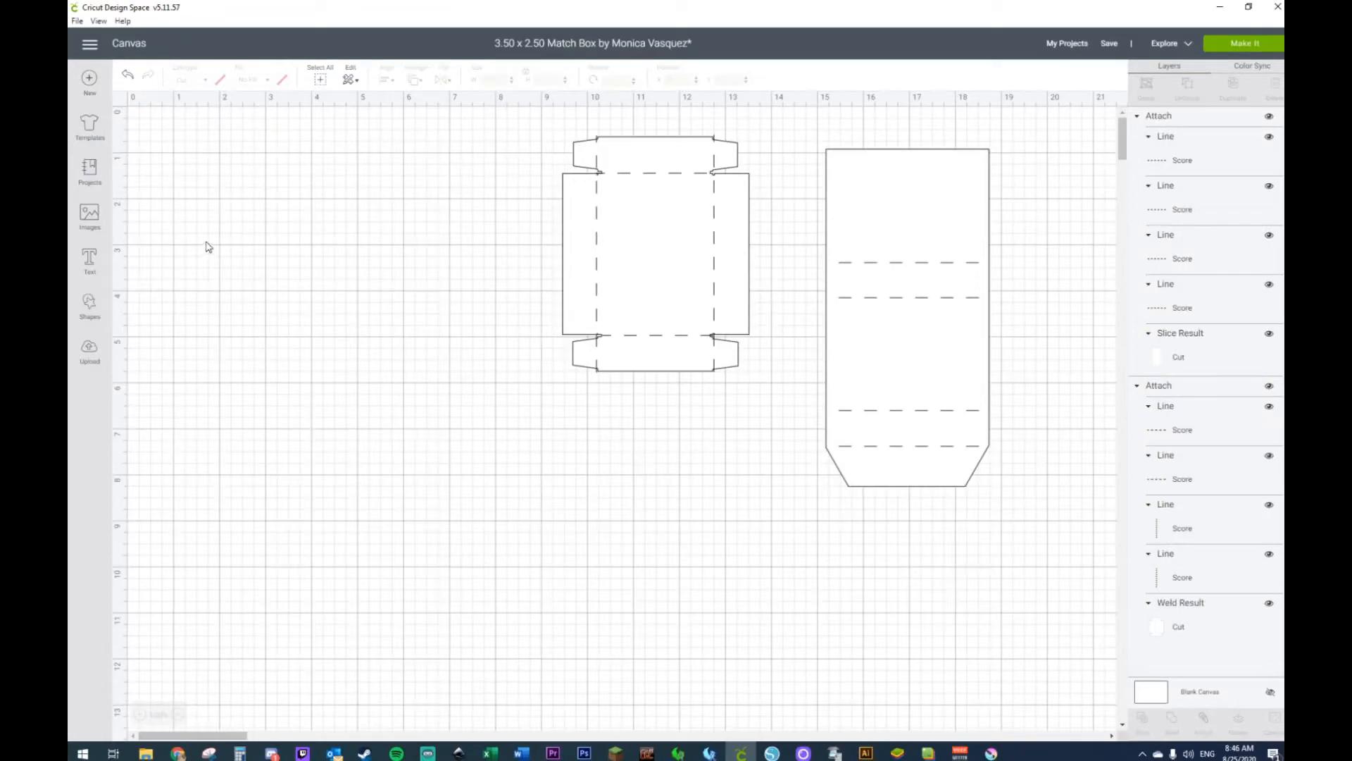
{"action": "left_click_drag", "start_coordinate": [509, 130], "coordinate": [1127, 614]}
{"action": "left_click_drag", "start_coordinate": [680, 286], "coordinate": [312, 293]}
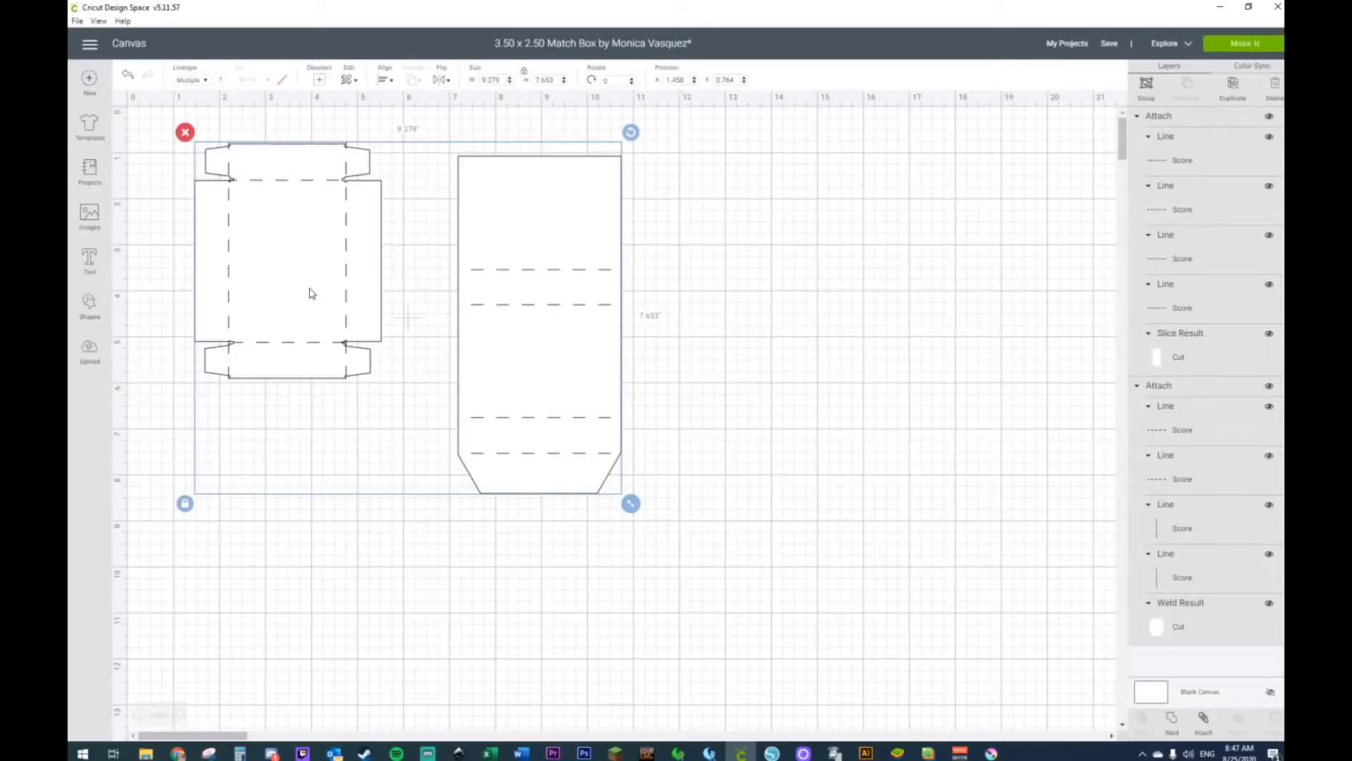
{"action": "left_click", "coordinate": [366, 701]}
{"action": "left_click_drag", "start_coordinate": [536, 391], "coordinate": [491, 369]}
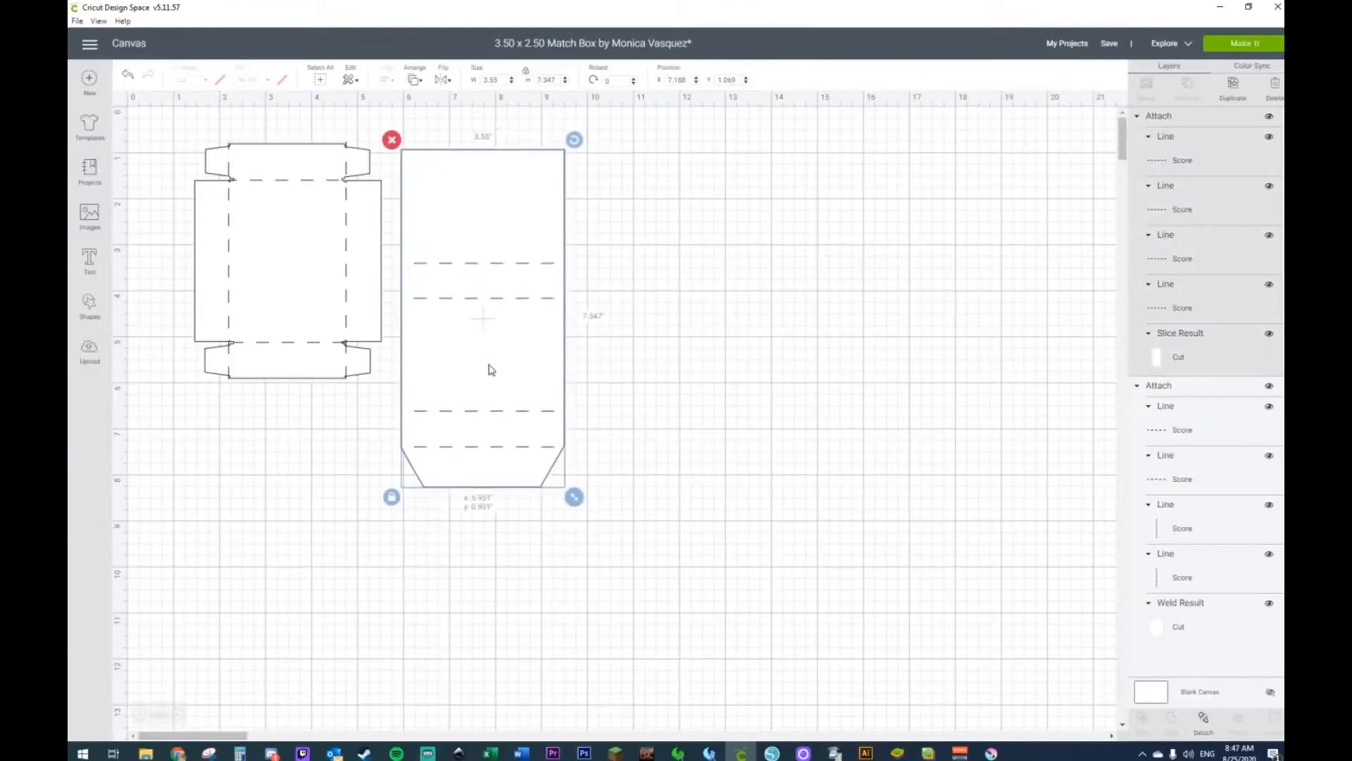
{"action": "left_click_drag", "start_coordinate": [281, 306], "coordinate": [279, 314]}
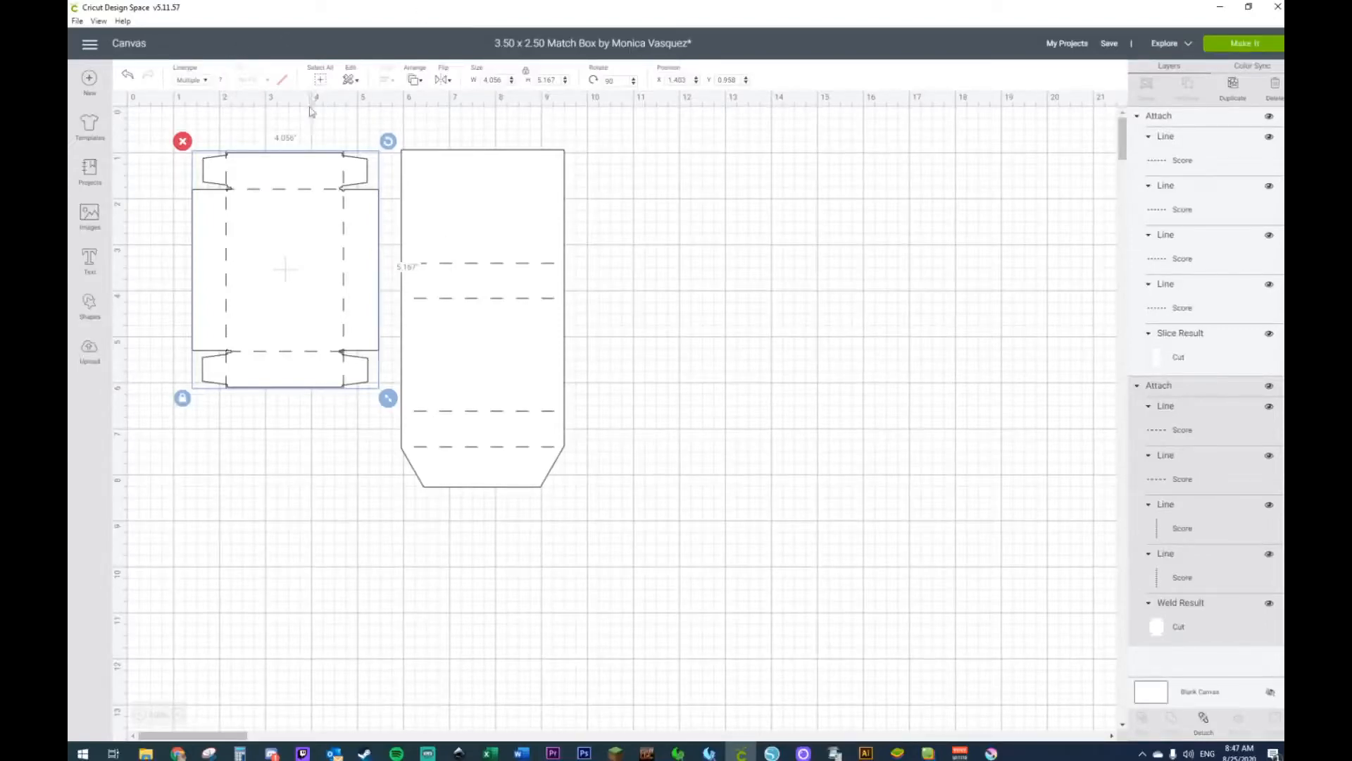
Step: Detach the score lines from both the tray and the sleeve
{"action": "right_click", "coordinate": [285, 280]}
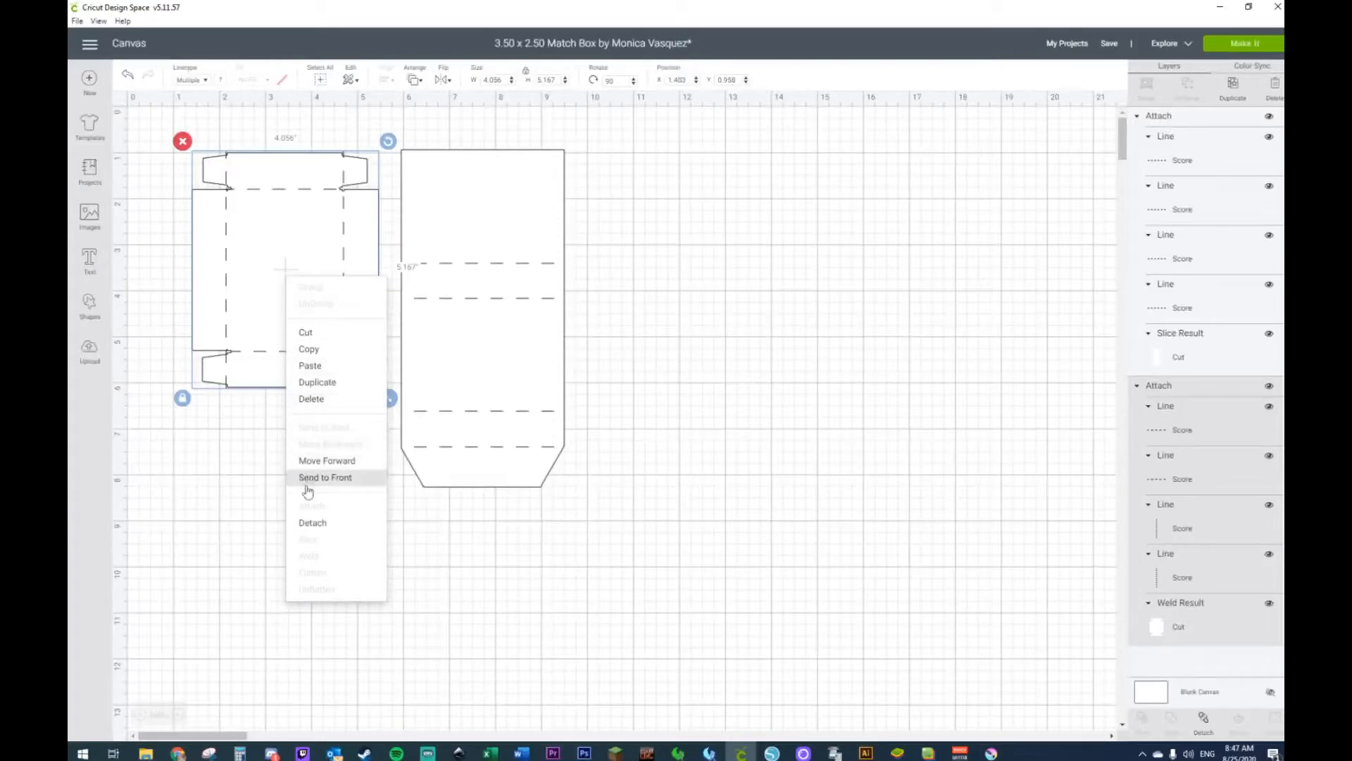
{"action": "left_click", "coordinate": [307, 524]}
{"action": "right_click", "coordinate": [476, 400]}
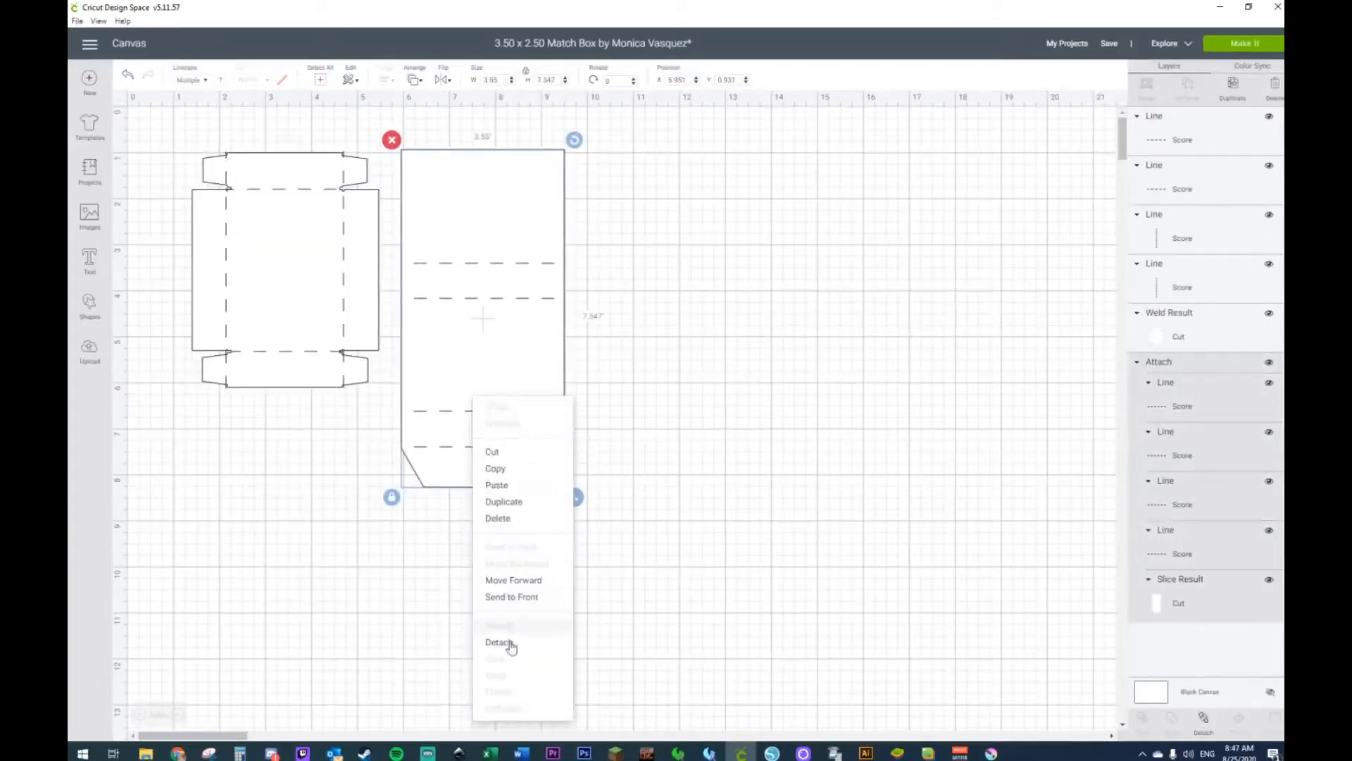
{"action": "left_click", "coordinate": [513, 641]}
Step: Change the tray's base layer from no fill to a Print fill
{"action": "left_click", "coordinate": [311, 218]}
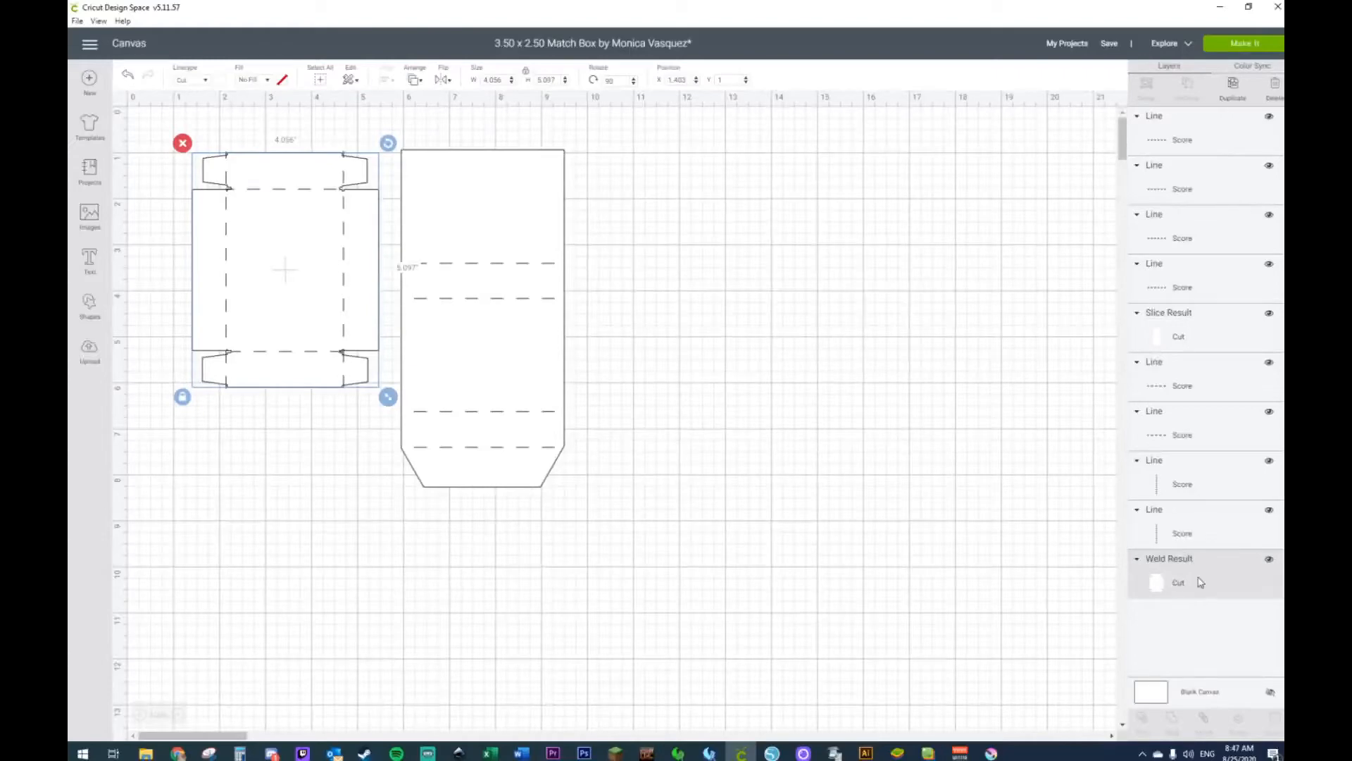
{"action": "left_click", "coordinate": [500, 363]}
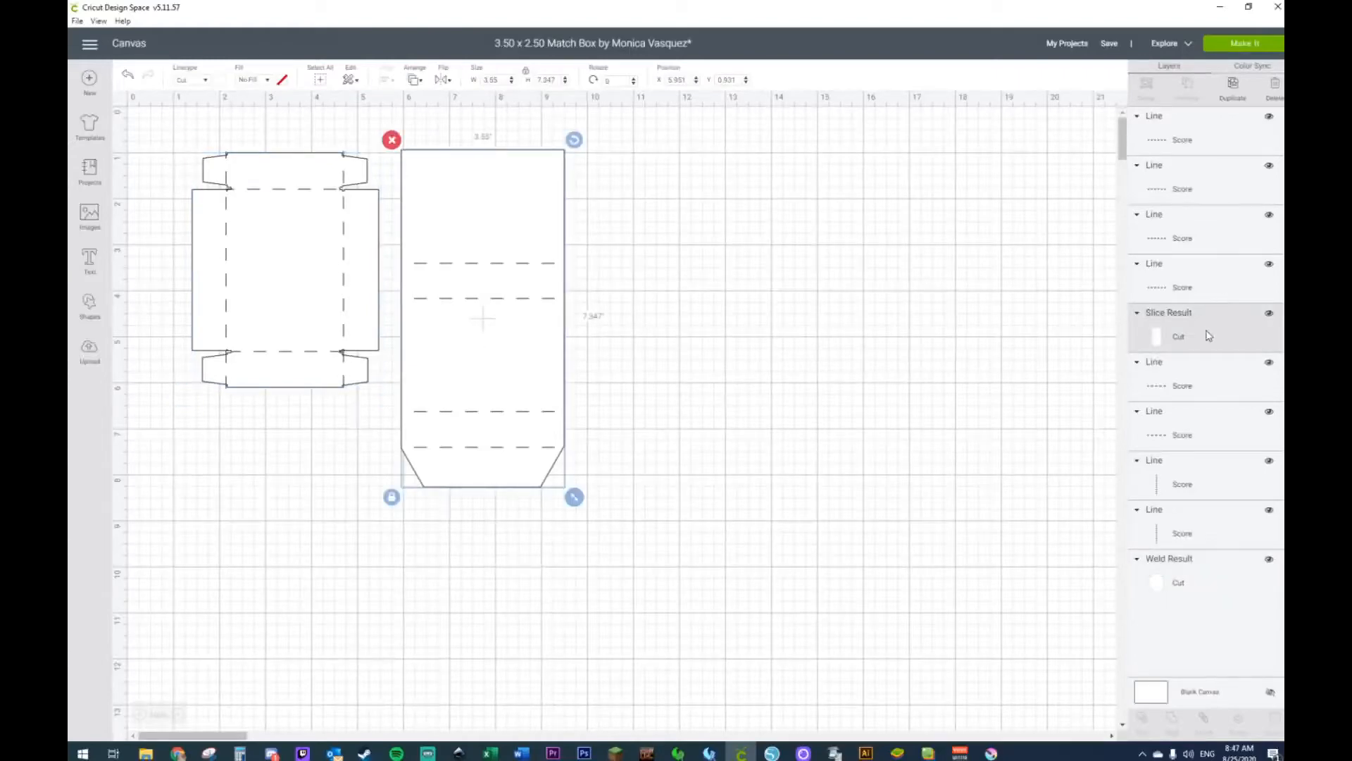
{"action": "left_click", "coordinate": [324, 276]}
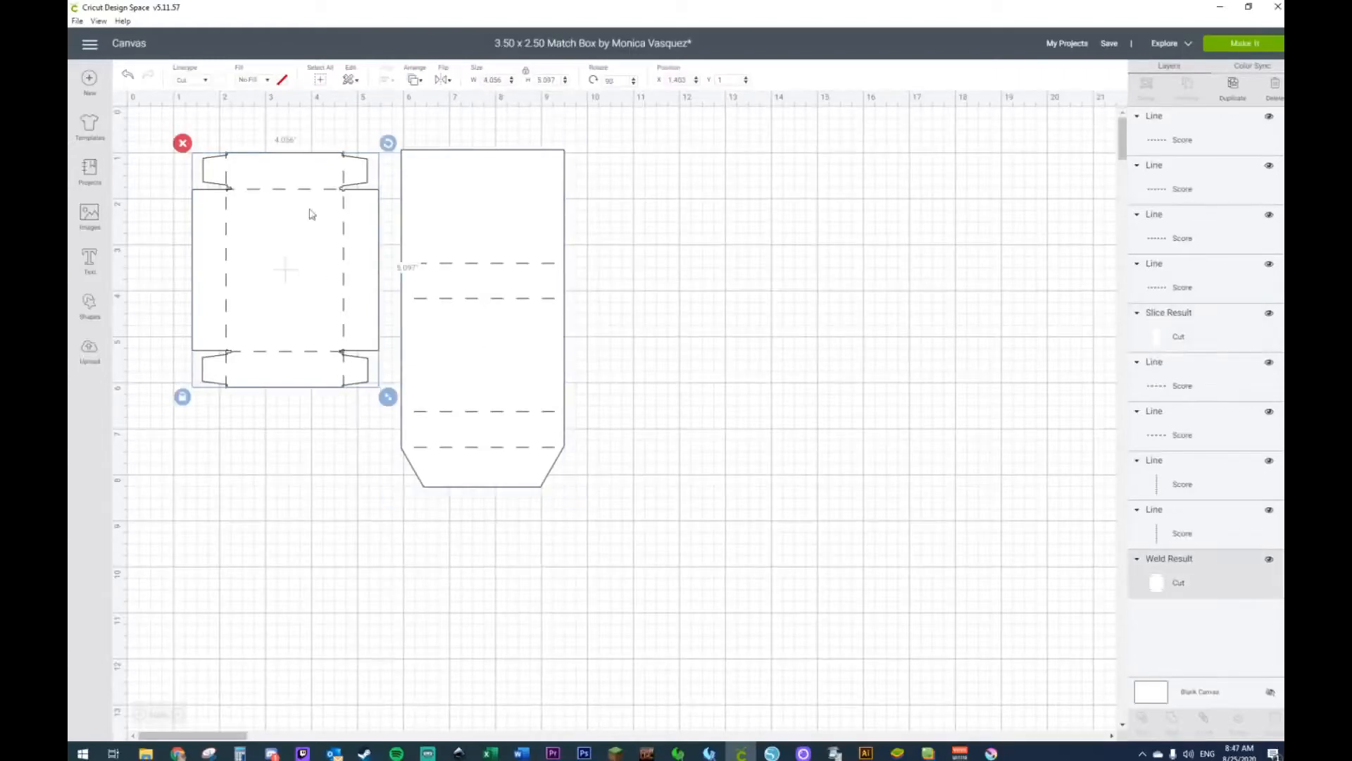
{"action": "left_click", "coordinate": [266, 81]}
{"action": "left_click", "coordinate": [258, 112]}
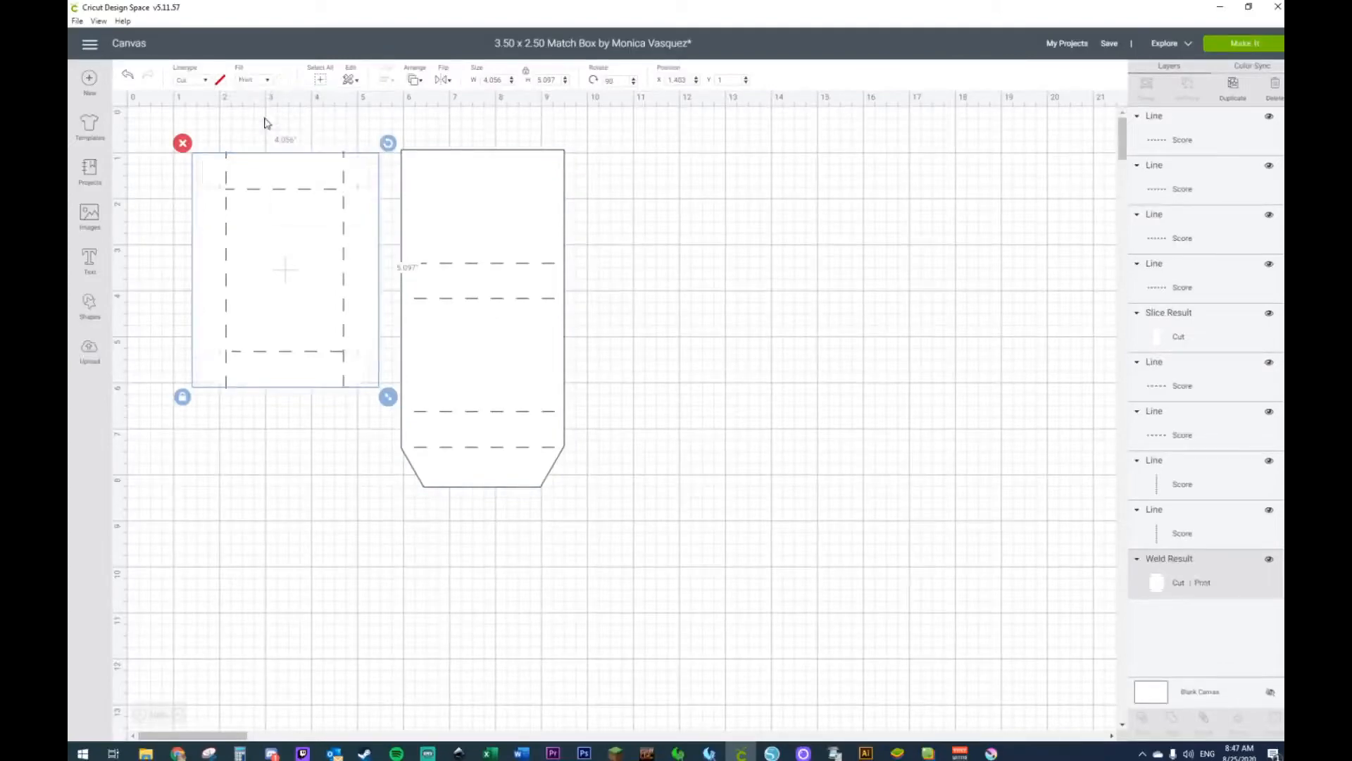
Step: Switch the tray's print type to Pattern, try a few designs, and apply the black pattern with orange polka dots
{"action": "left_click", "coordinate": [285, 82]}
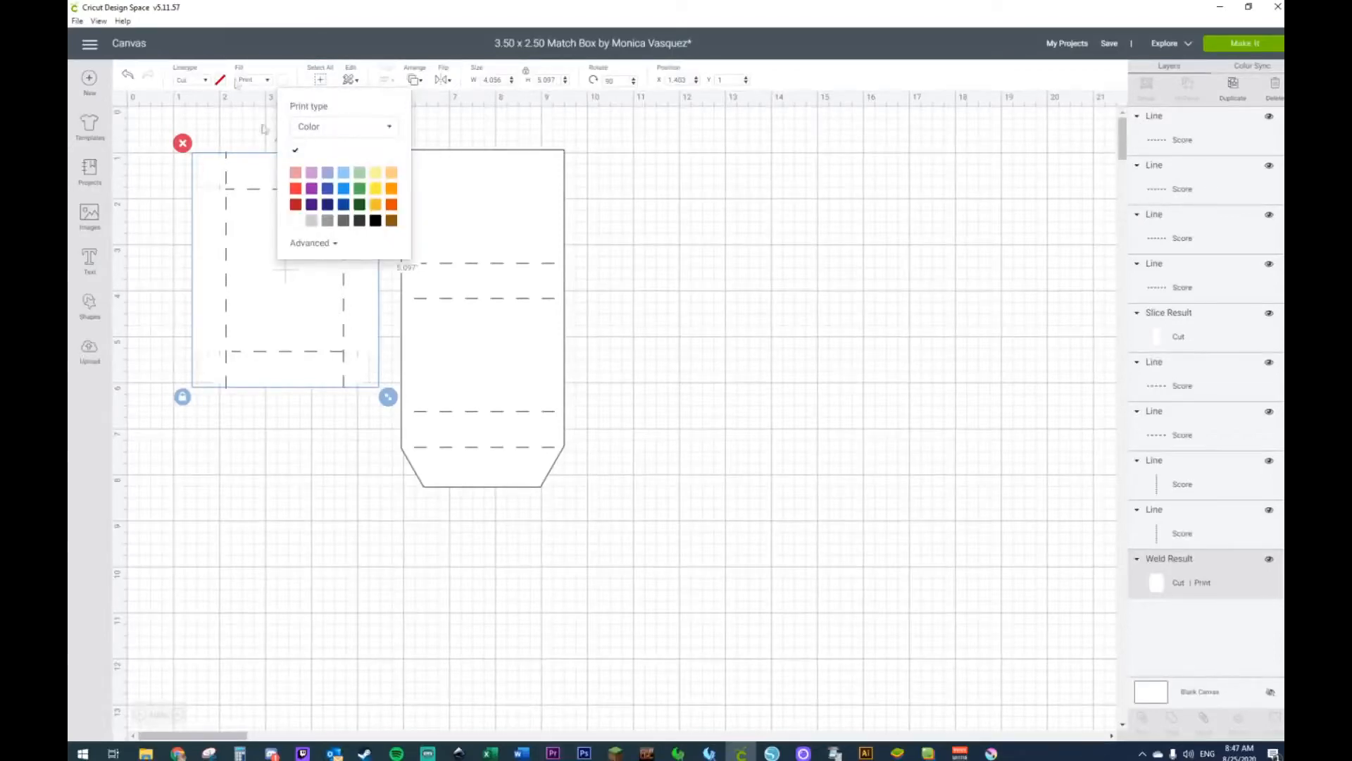
{"action": "left_click", "coordinate": [257, 80]}
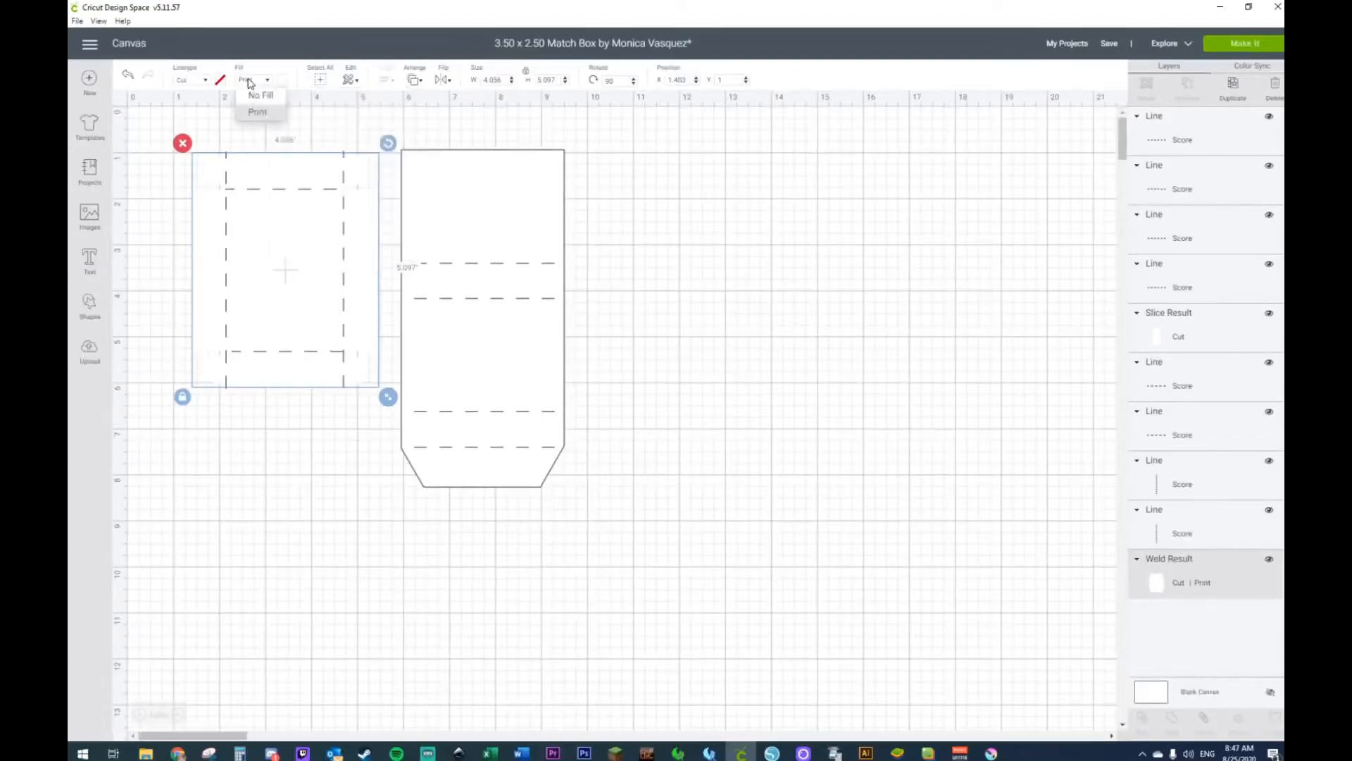
{"action": "left_click", "coordinate": [283, 80]}
{"action": "left_click", "coordinate": [313, 128]}
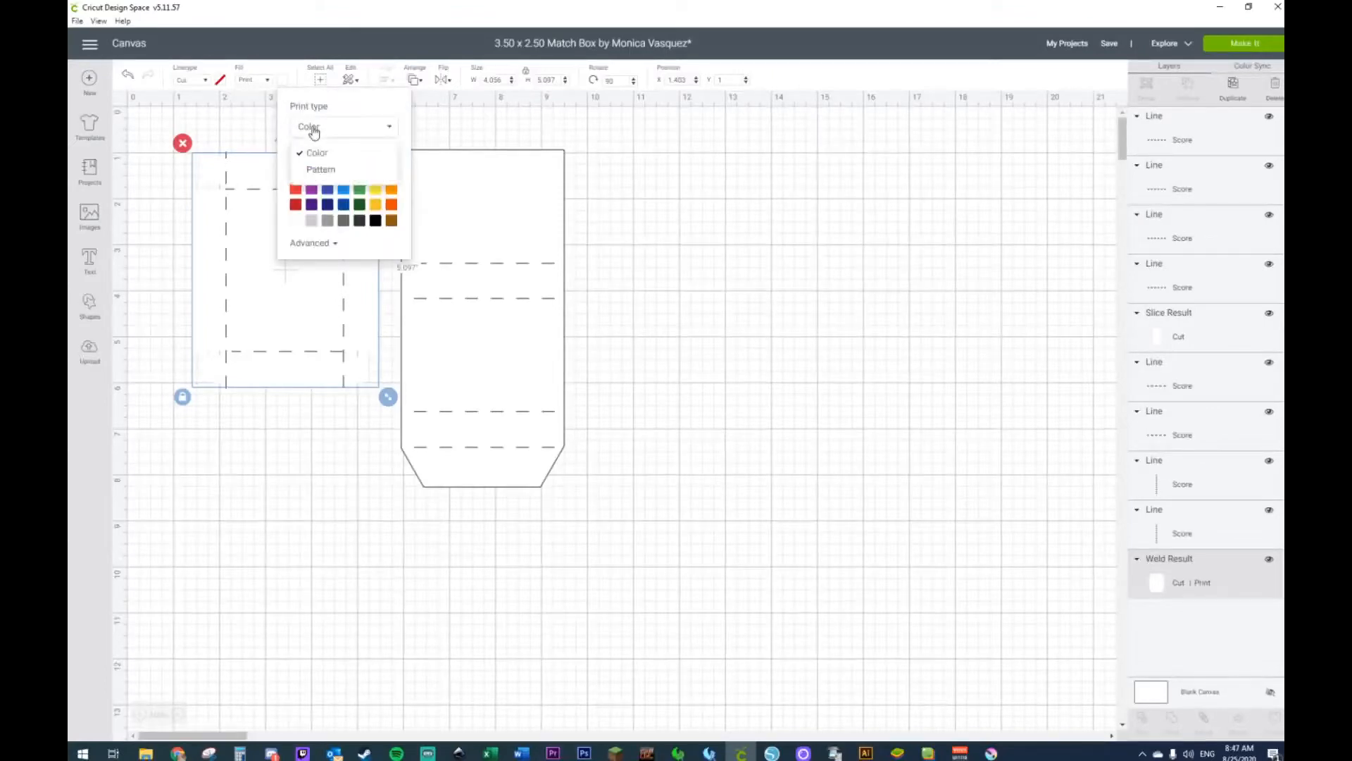
{"action": "left_click", "coordinate": [314, 169]}
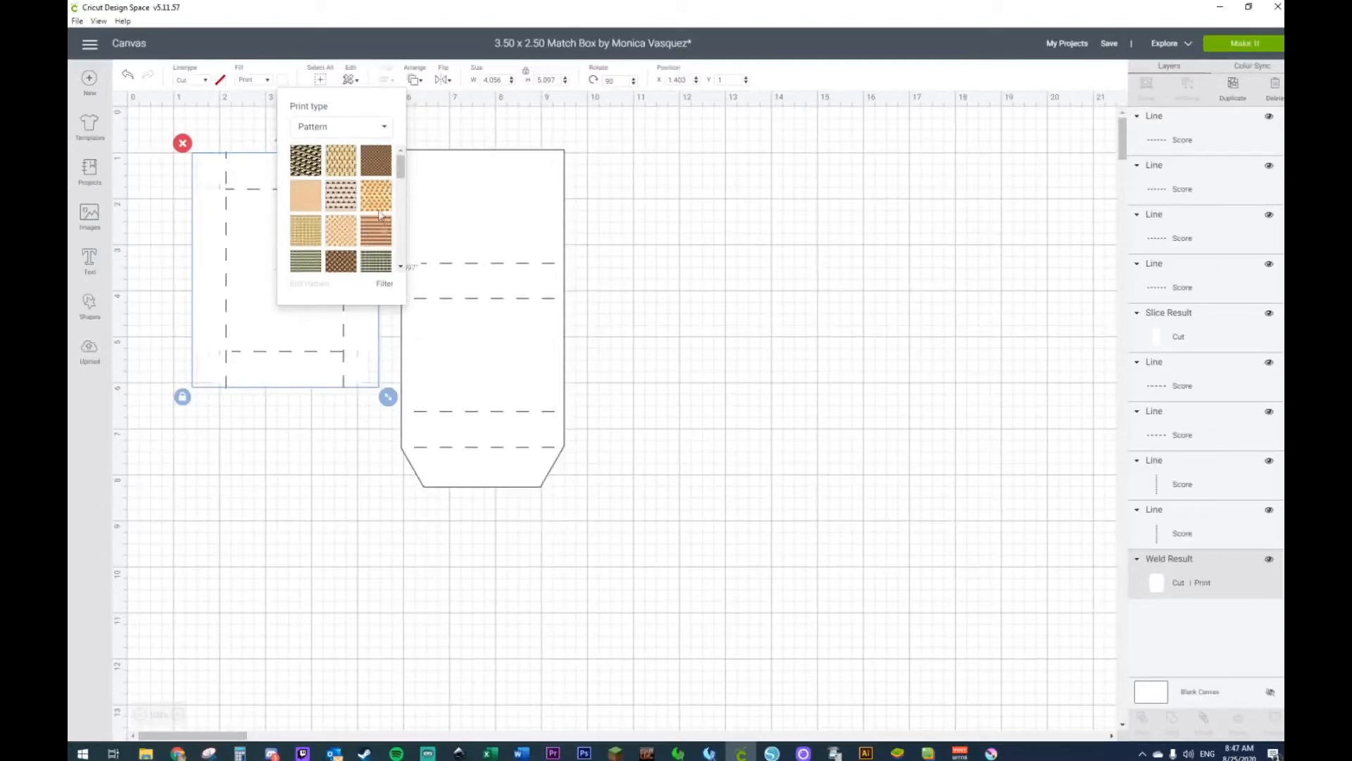
{"action": "left_click", "coordinate": [304, 164]}
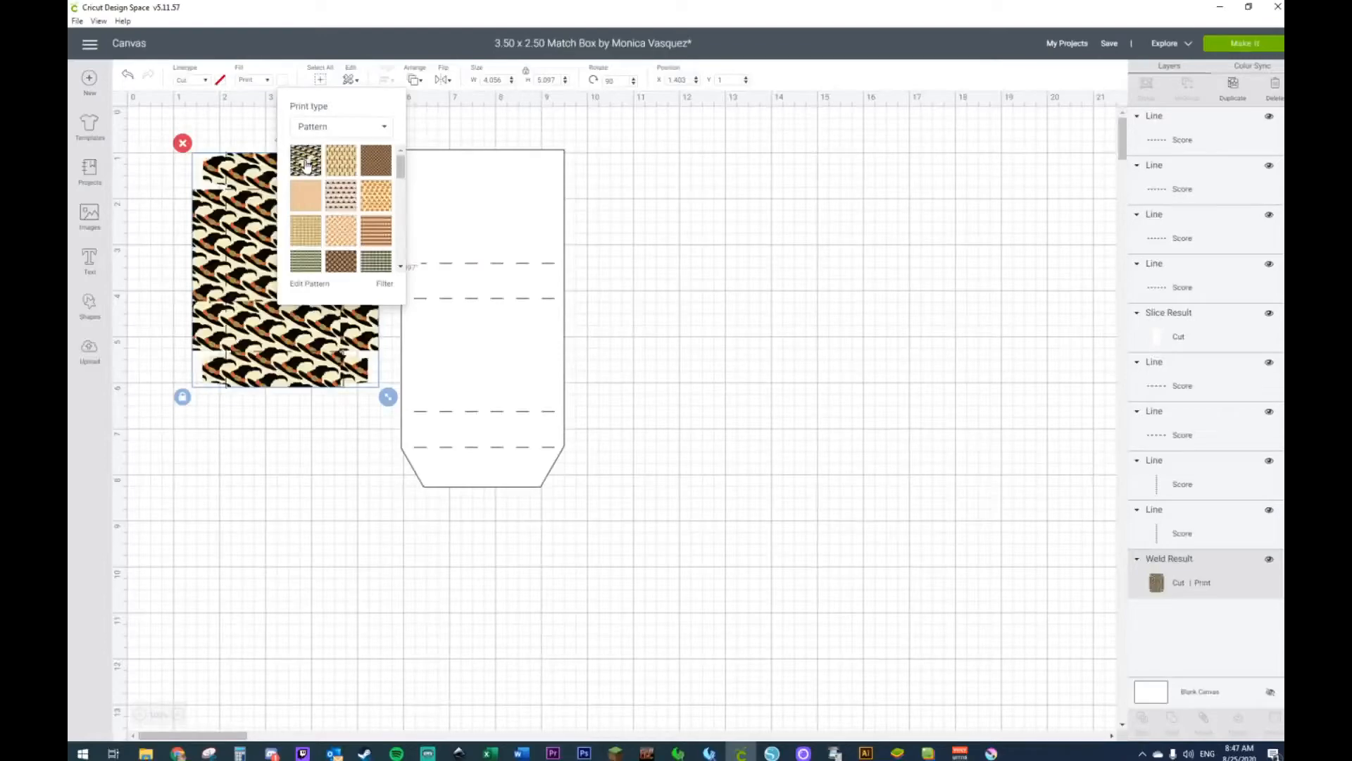
{"action": "left_click", "coordinate": [378, 202]}
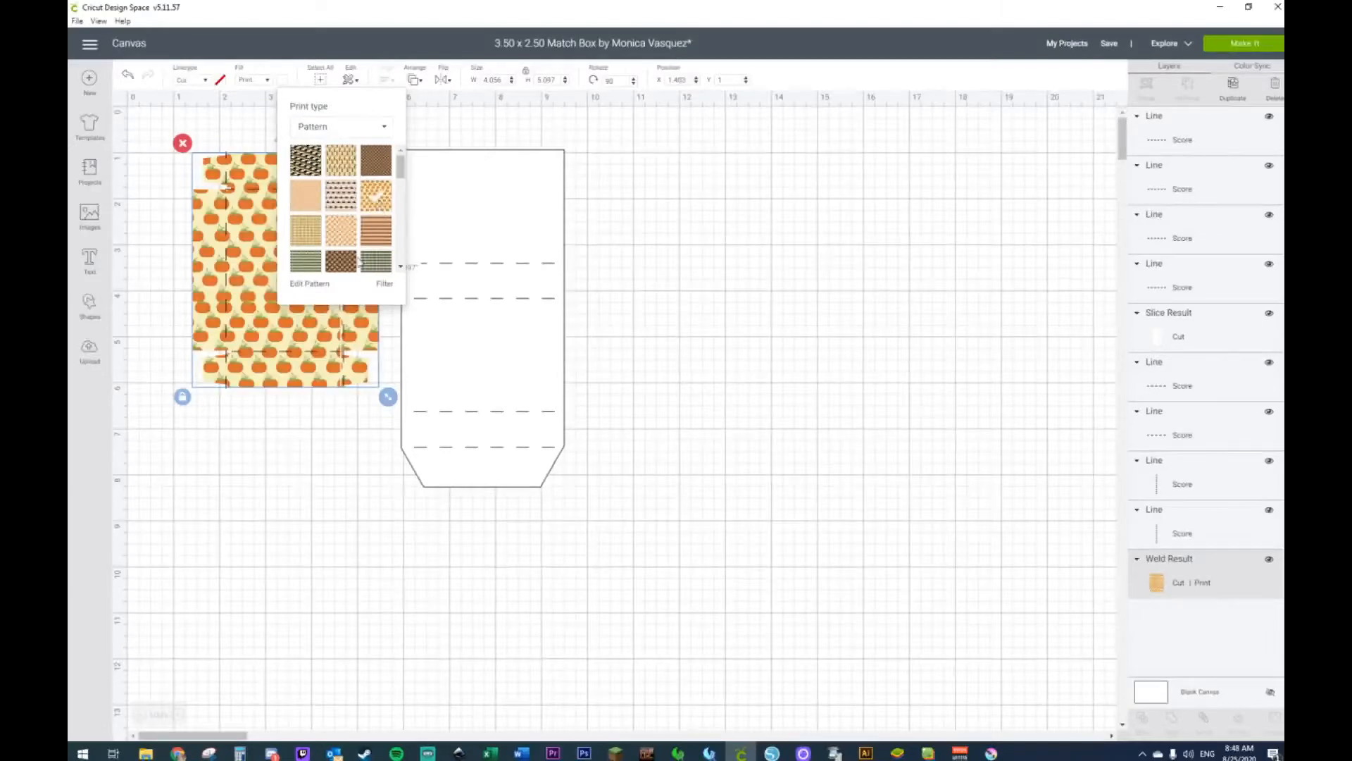
{"action": "left_click", "coordinate": [375, 236]}
{"action": "left_click", "coordinate": [345, 263]}
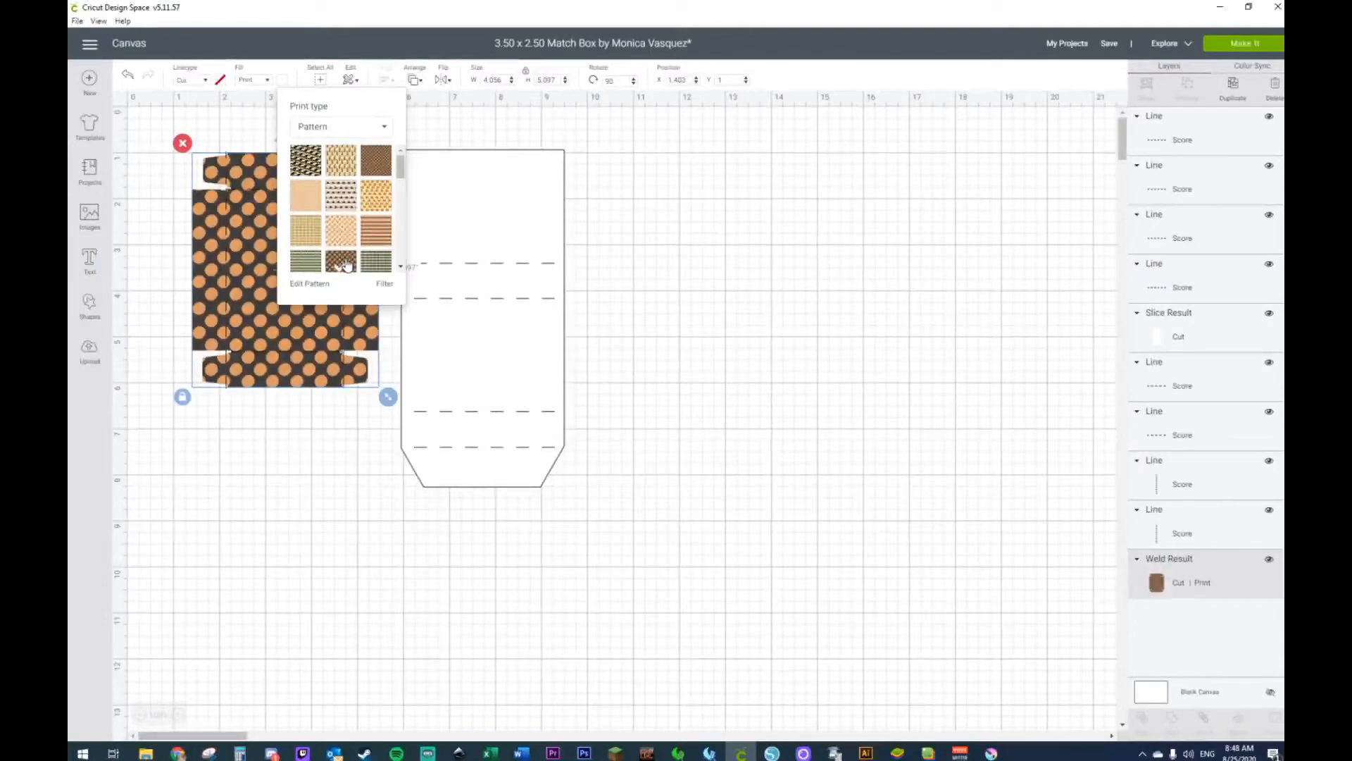
{"action": "left_click", "coordinate": [252, 417]}
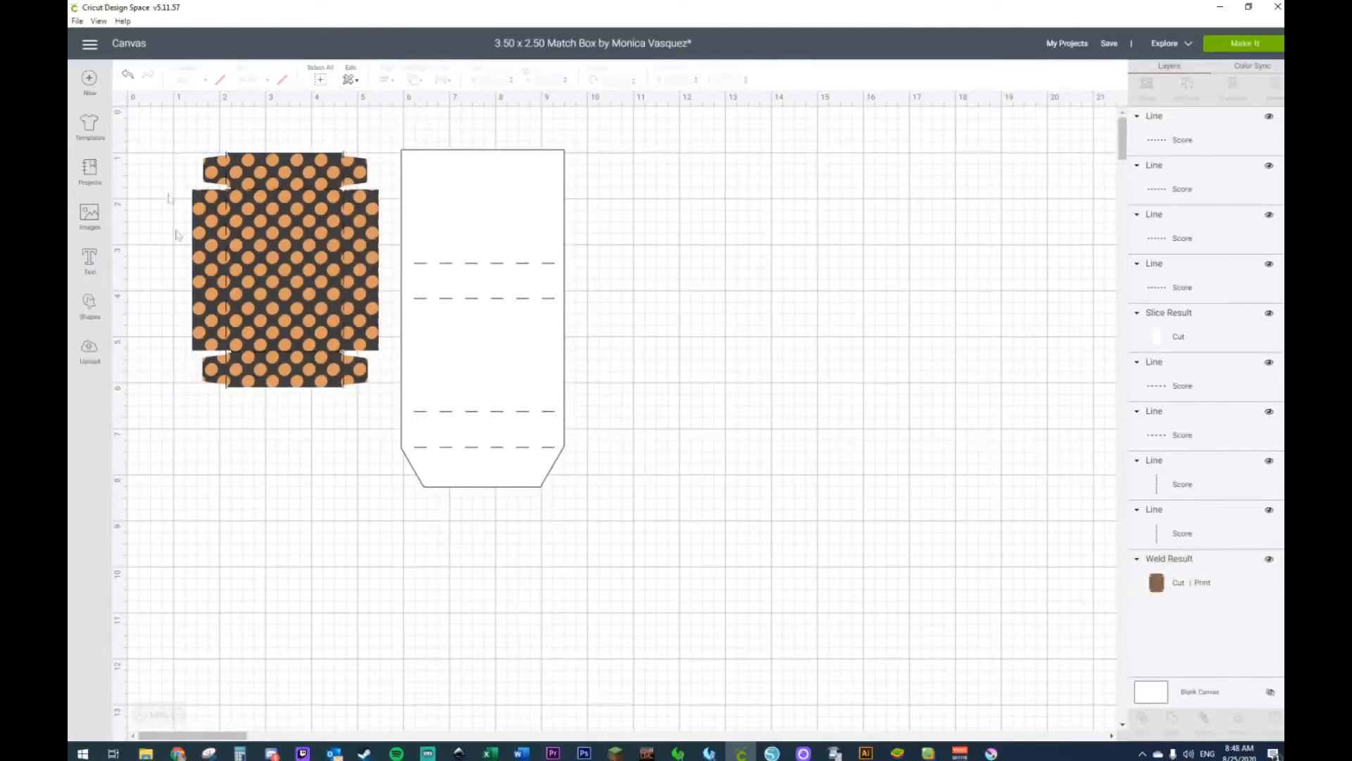
Step: Attach the tray's four score lines to its polka-dot base layer
{"action": "left_click_drag", "start_coordinate": [145, 127], "coordinate": [398, 466]}
{"action": "right_click", "coordinate": [305, 324]}
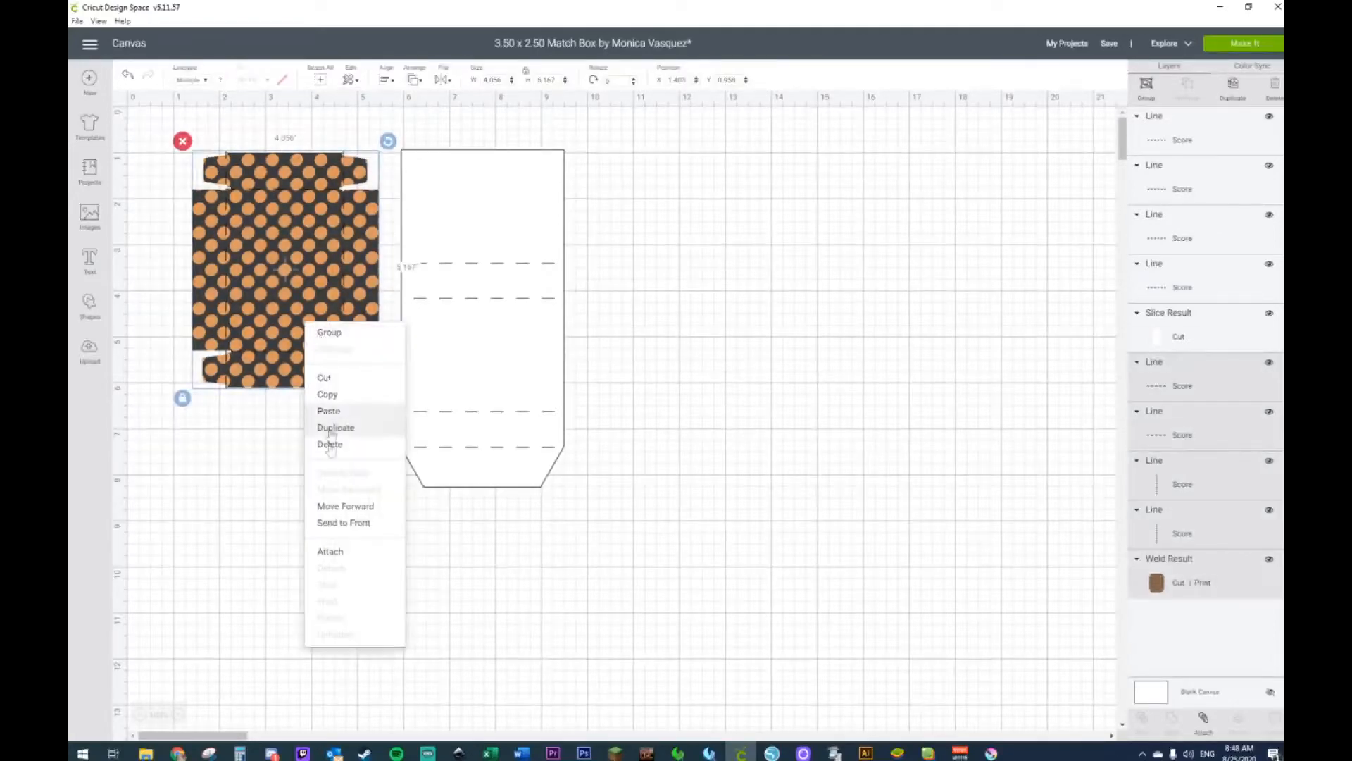
{"action": "left_click", "coordinate": [333, 554]}
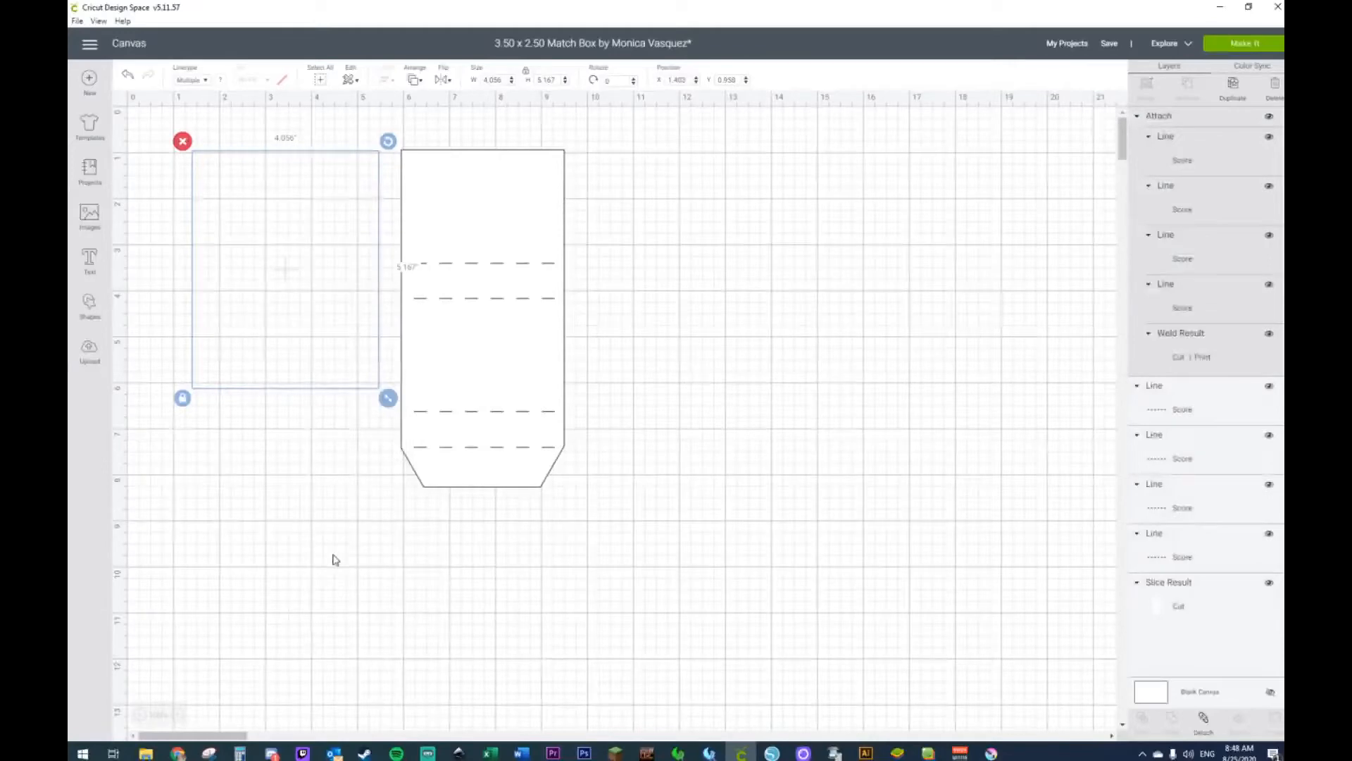
Step: Give the sleeve's base layer a Print fill with the orange and black plaid pattern
{"action": "left_click", "coordinate": [537, 207]}
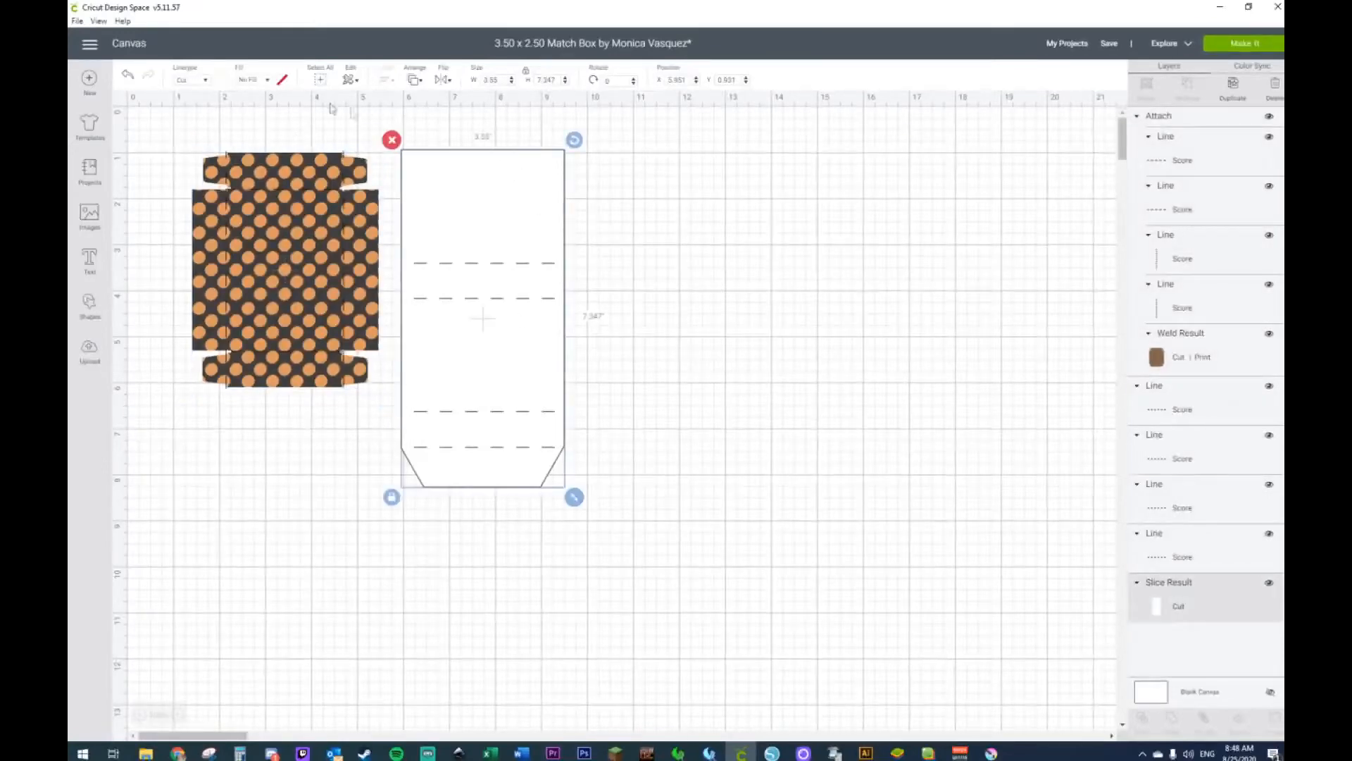
{"action": "left_click", "coordinate": [266, 80]}
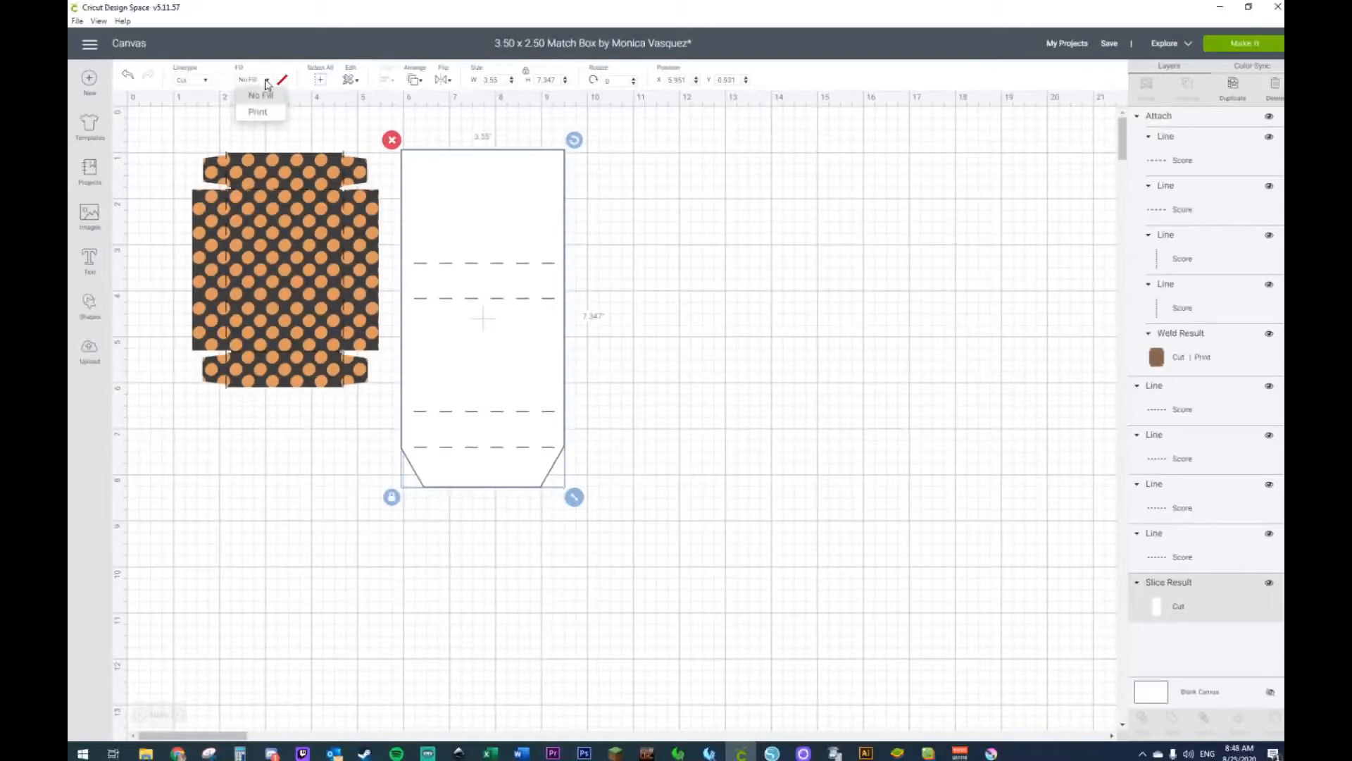
{"action": "left_click", "coordinate": [267, 123]}
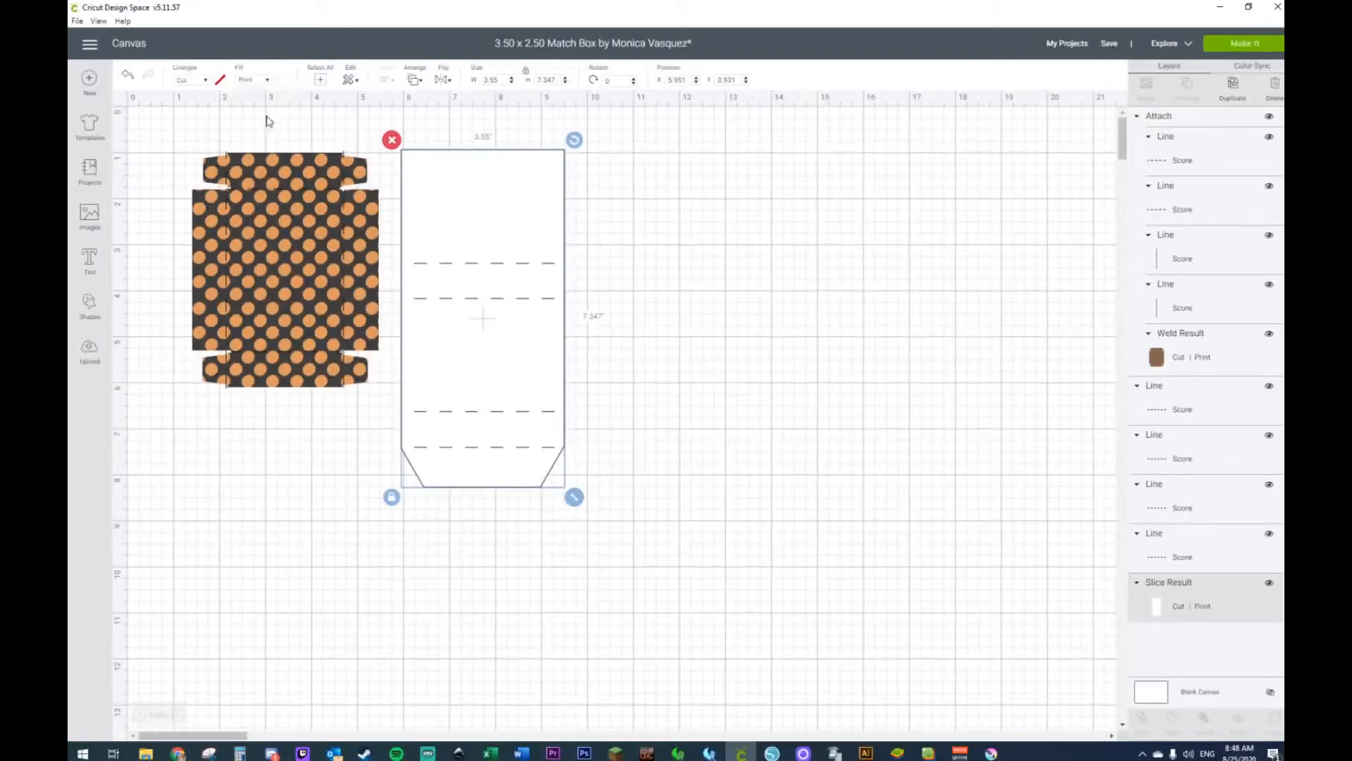
{"action": "left_click", "coordinate": [286, 82]}
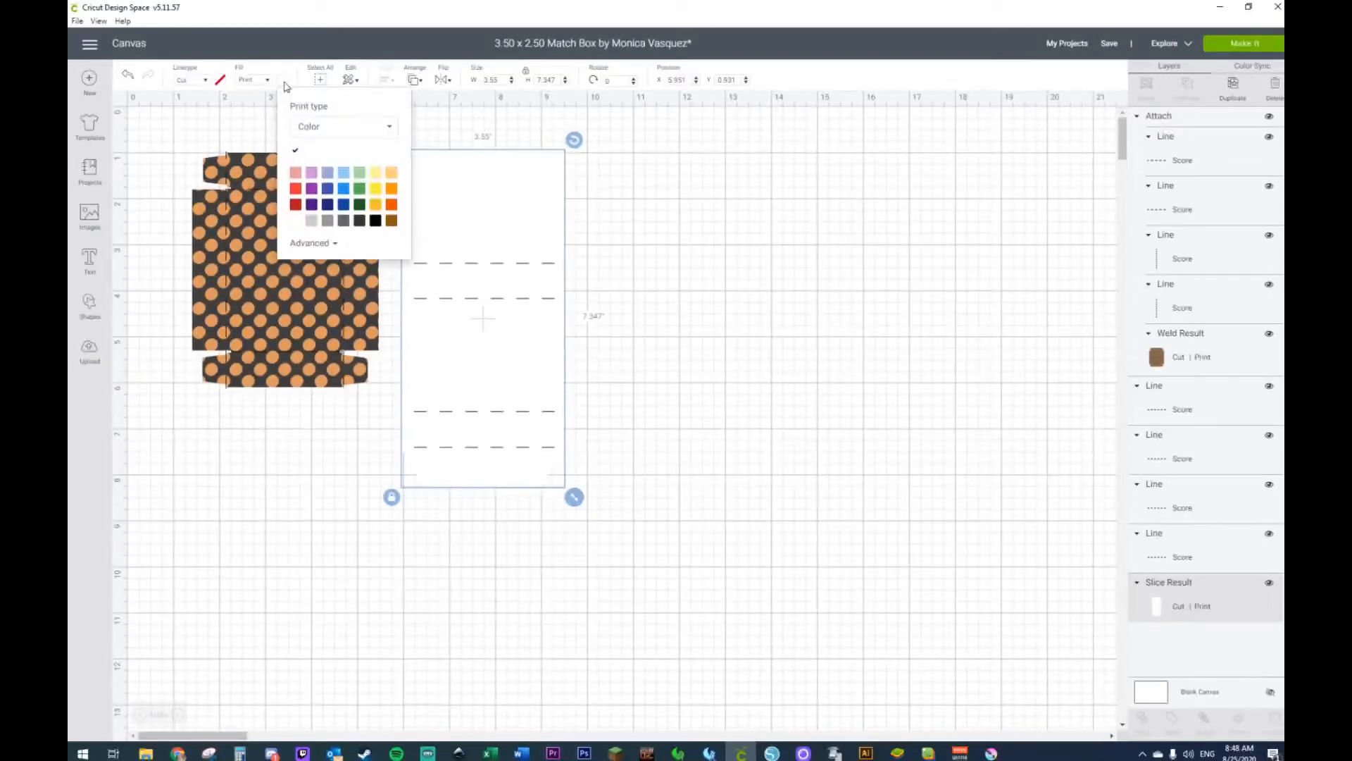
{"action": "left_click", "coordinate": [310, 127]}
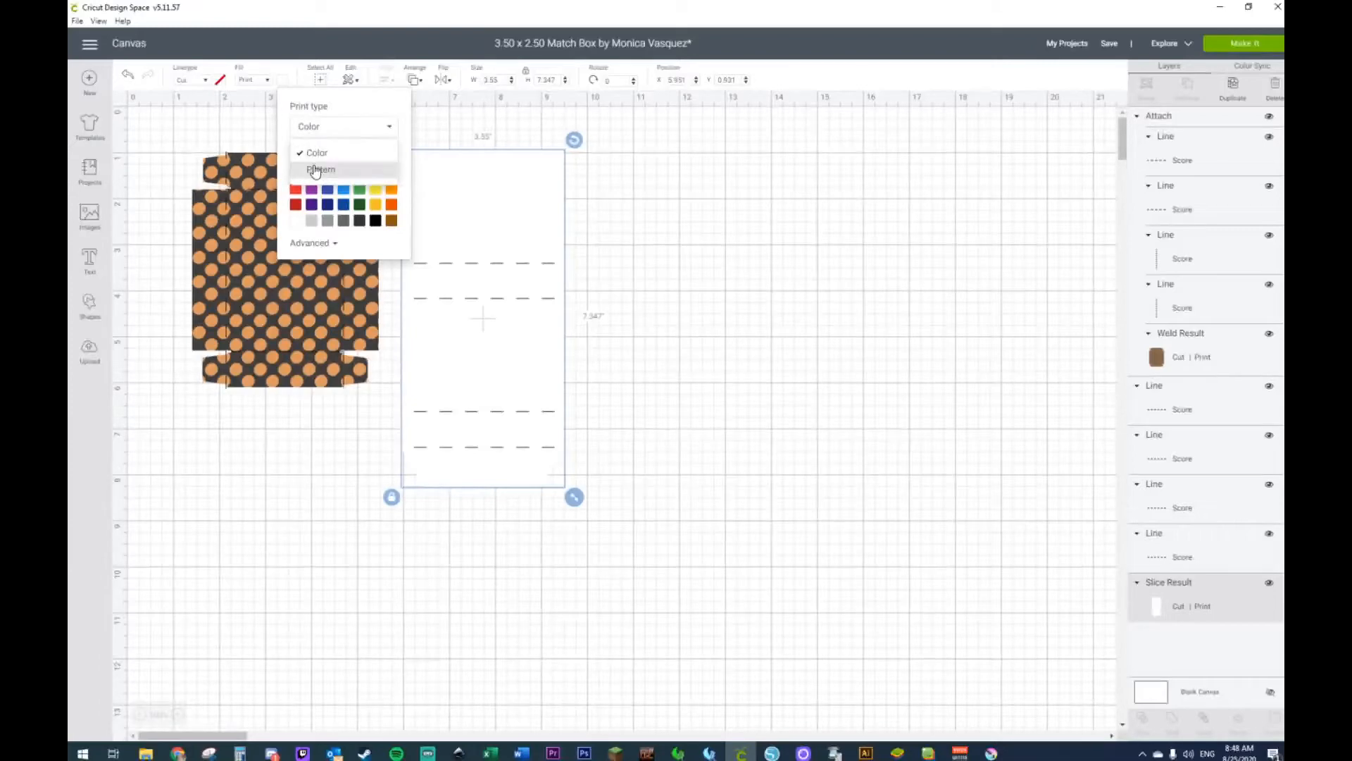
{"action": "left_click", "coordinate": [318, 169]}
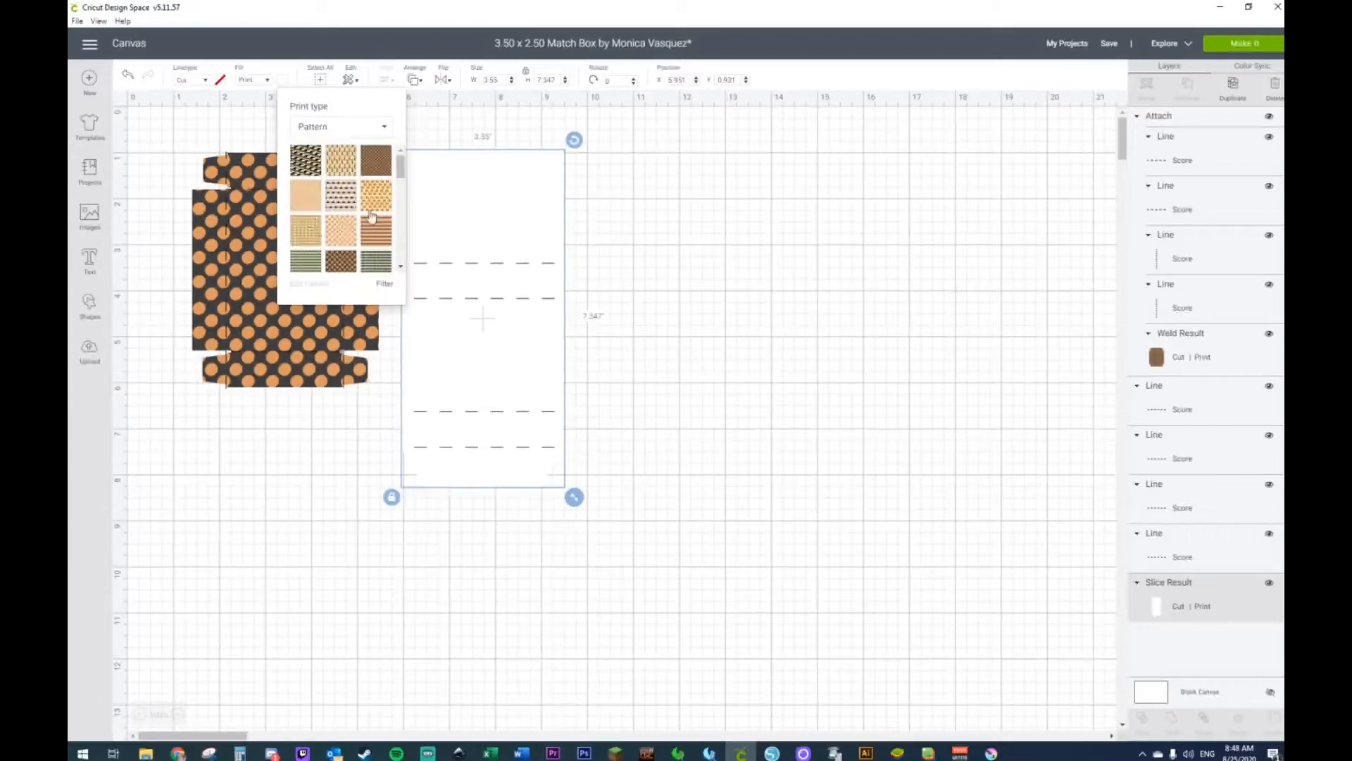
{"action": "left_click", "coordinate": [388, 235]}
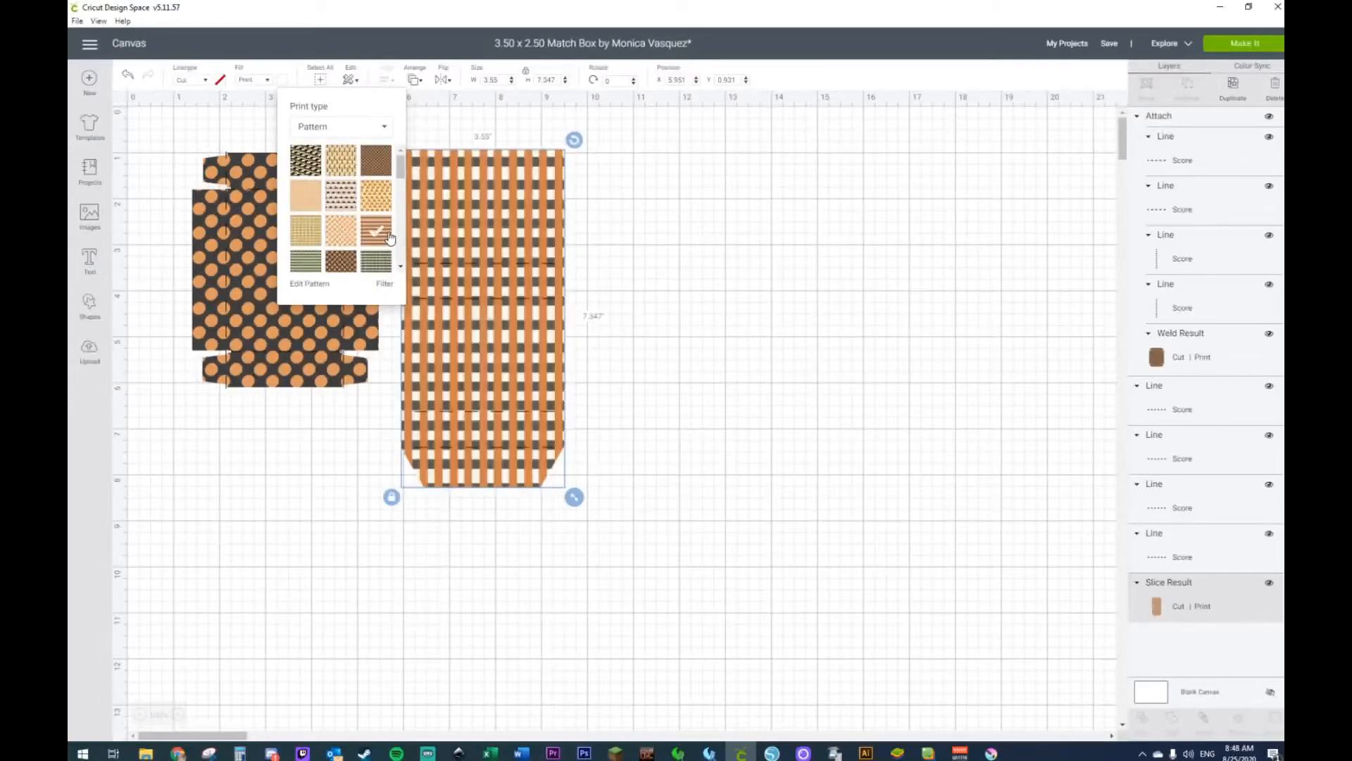
{"action": "left_click", "coordinate": [700, 292]}
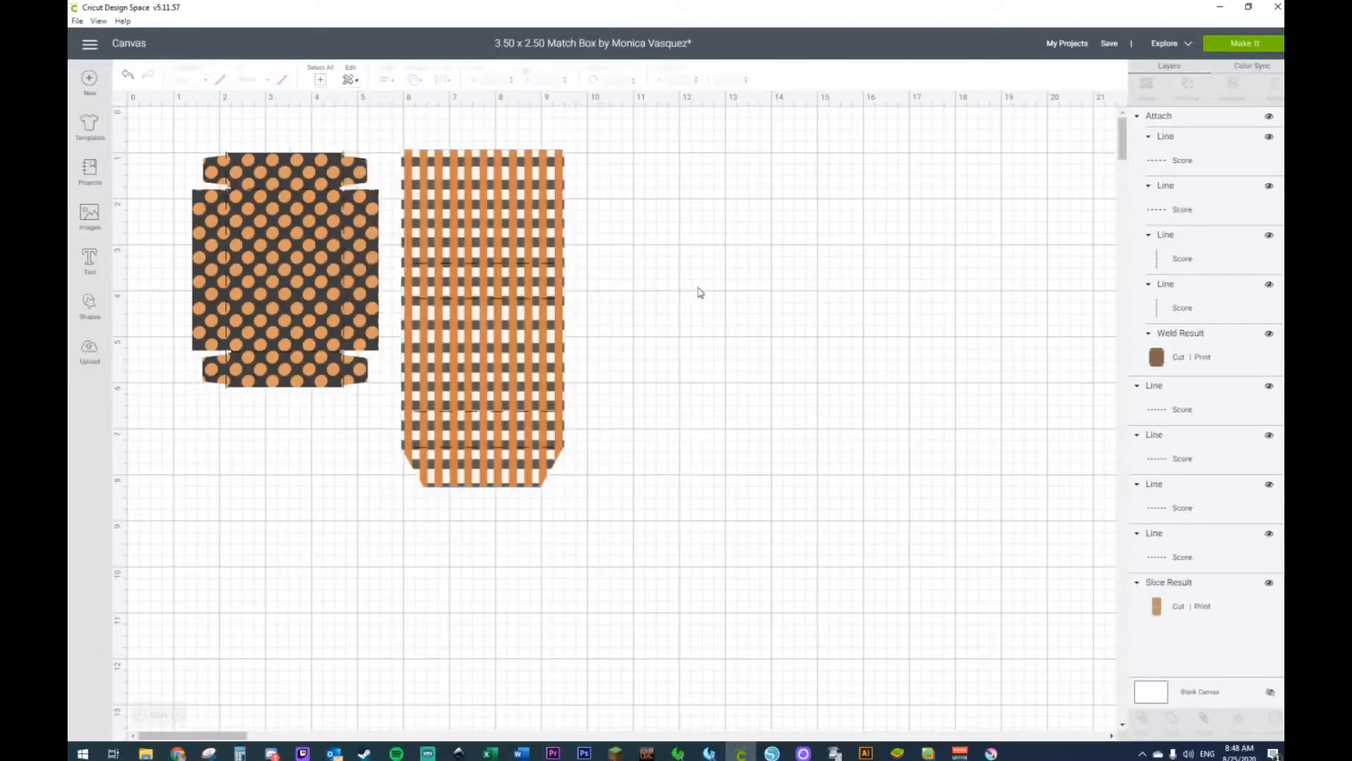
Step: Edit the sleeve's plaid pattern and enlarge its scale to 171
{"action": "left_click", "coordinate": [504, 237]}
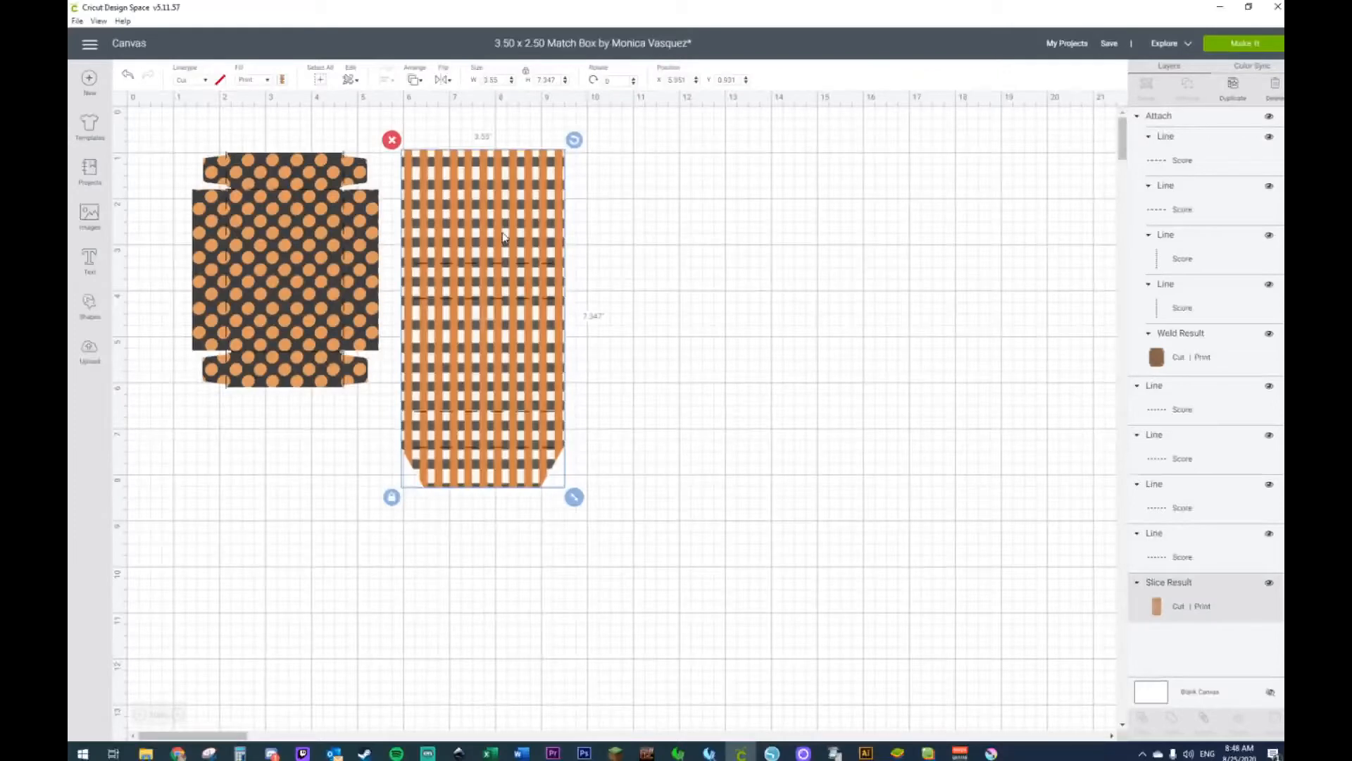
{"action": "left_click", "coordinate": [269, 81]}
{"action": "left_click", "coordinate": [282, 81]}
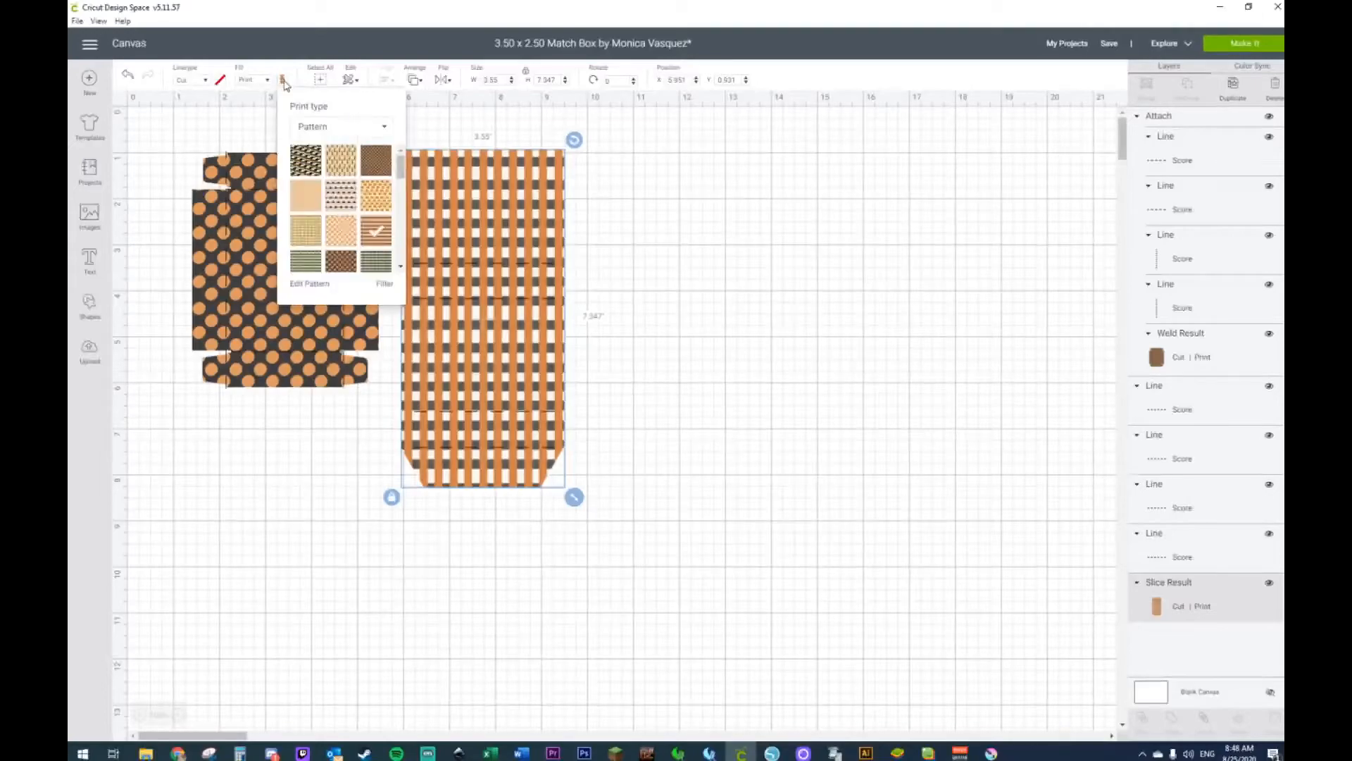
{"action": "left_click", "coordinate": [310, 284]}
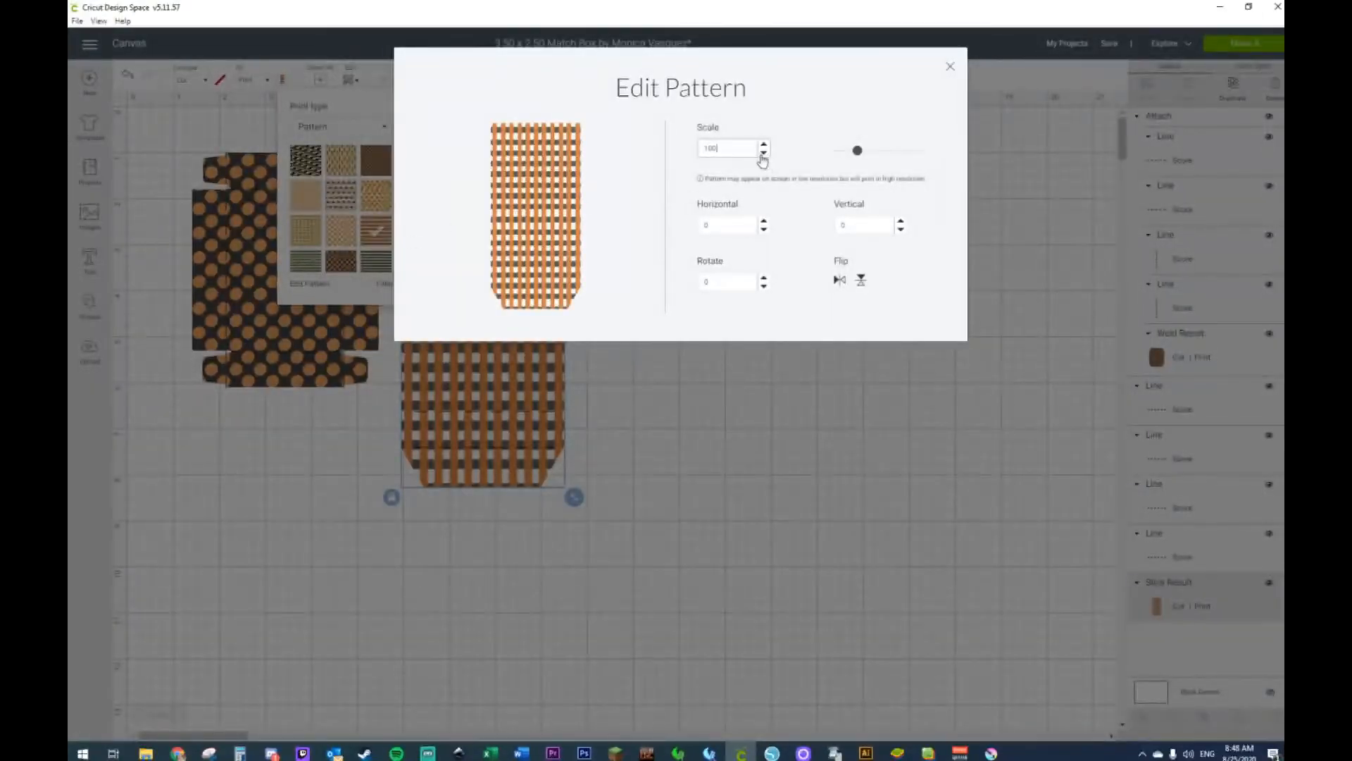
{"action": "mouse_move", "coordinate": [865, 151]}
{"action": "left_mouse_down"}
{"action": "mouse_move", "coordinate": [851, 151]}
{"action": "mouse_move", "coordinate": [873, 152]}
{"action": "left_mouse_up"}
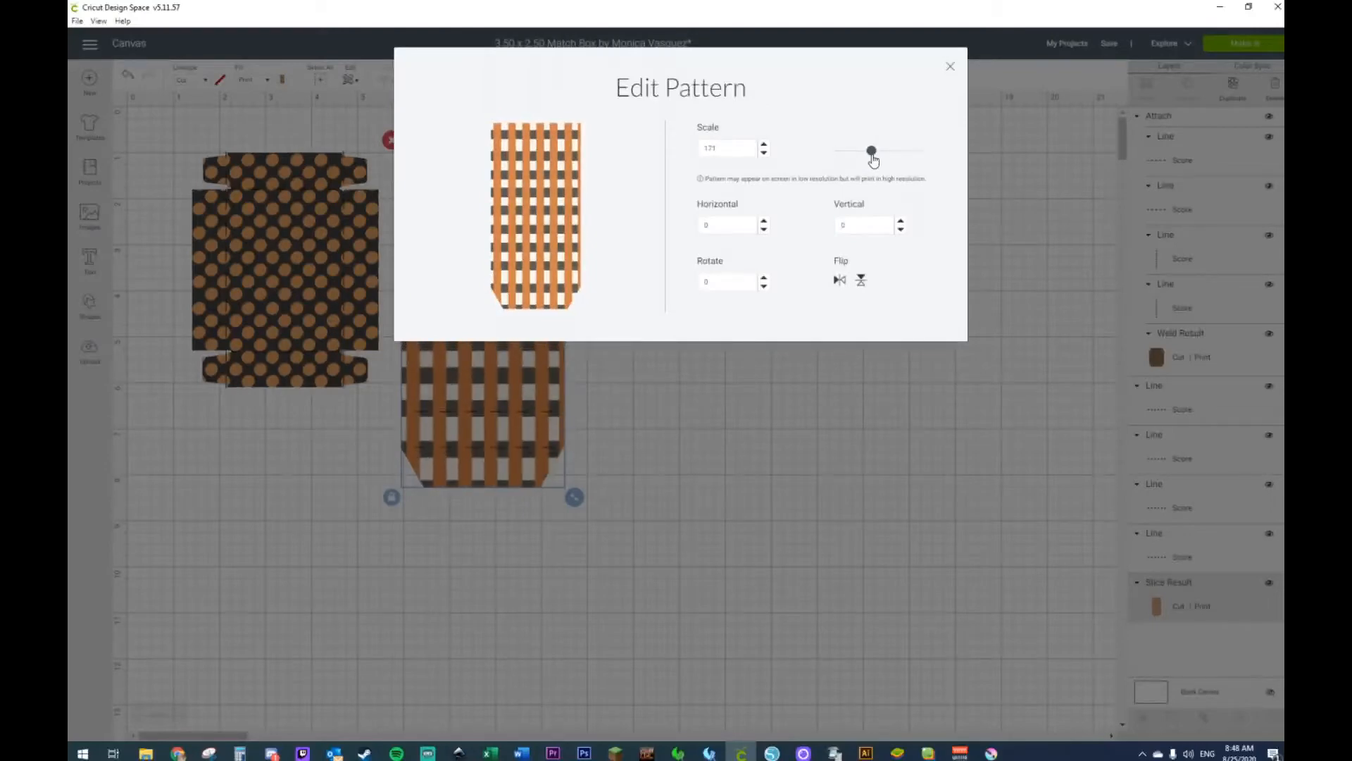
{"action": "left_click", "coordinate": [950, 68]}
{"action": "left_click", "coordinate": [715, 372]}
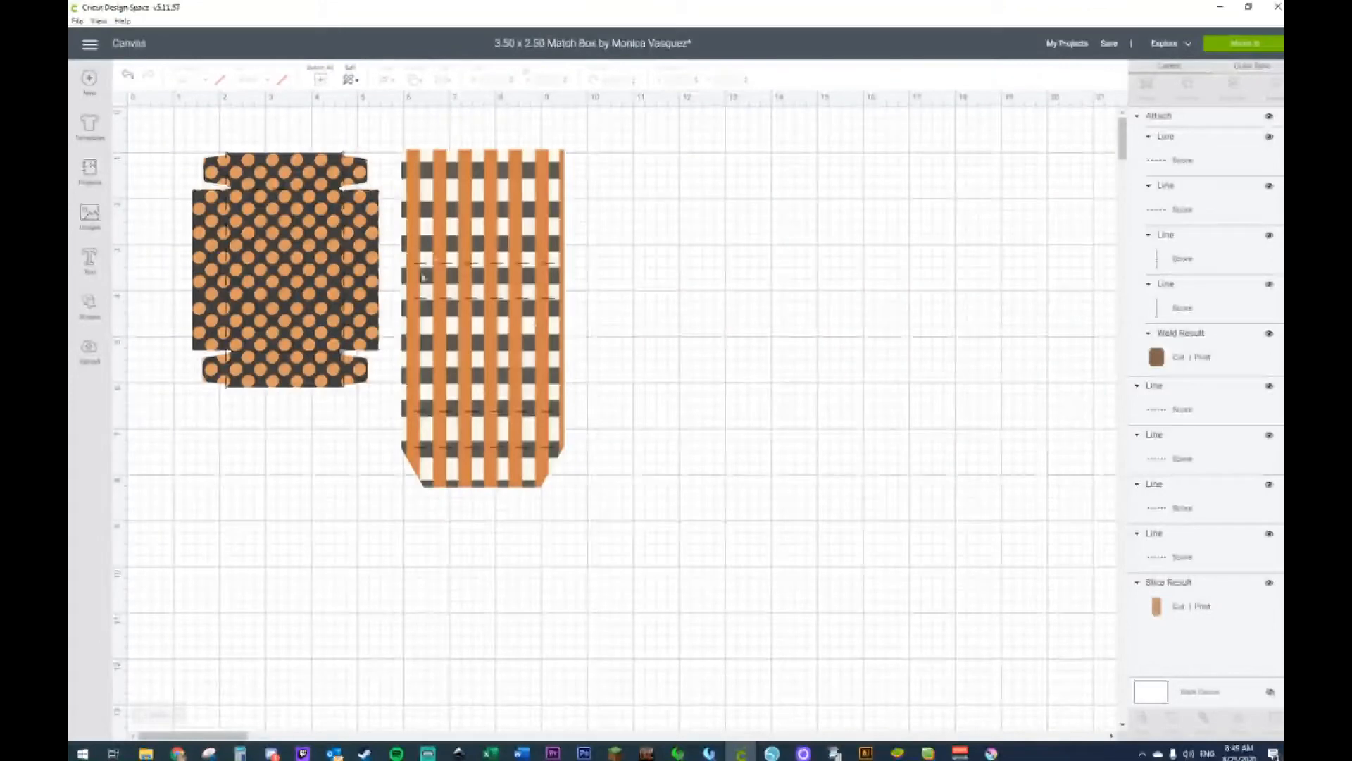
Step: Attach the sleeve's four score lines to its plaid base layer
{"action": "left_click_drag", "start_coordinate": [639, 127], "coordinate": [392, 537]}
{"action": "right_click", "coordinate": [423, 265]}
{"action": "left_click", "coordinate": [465, 503]}
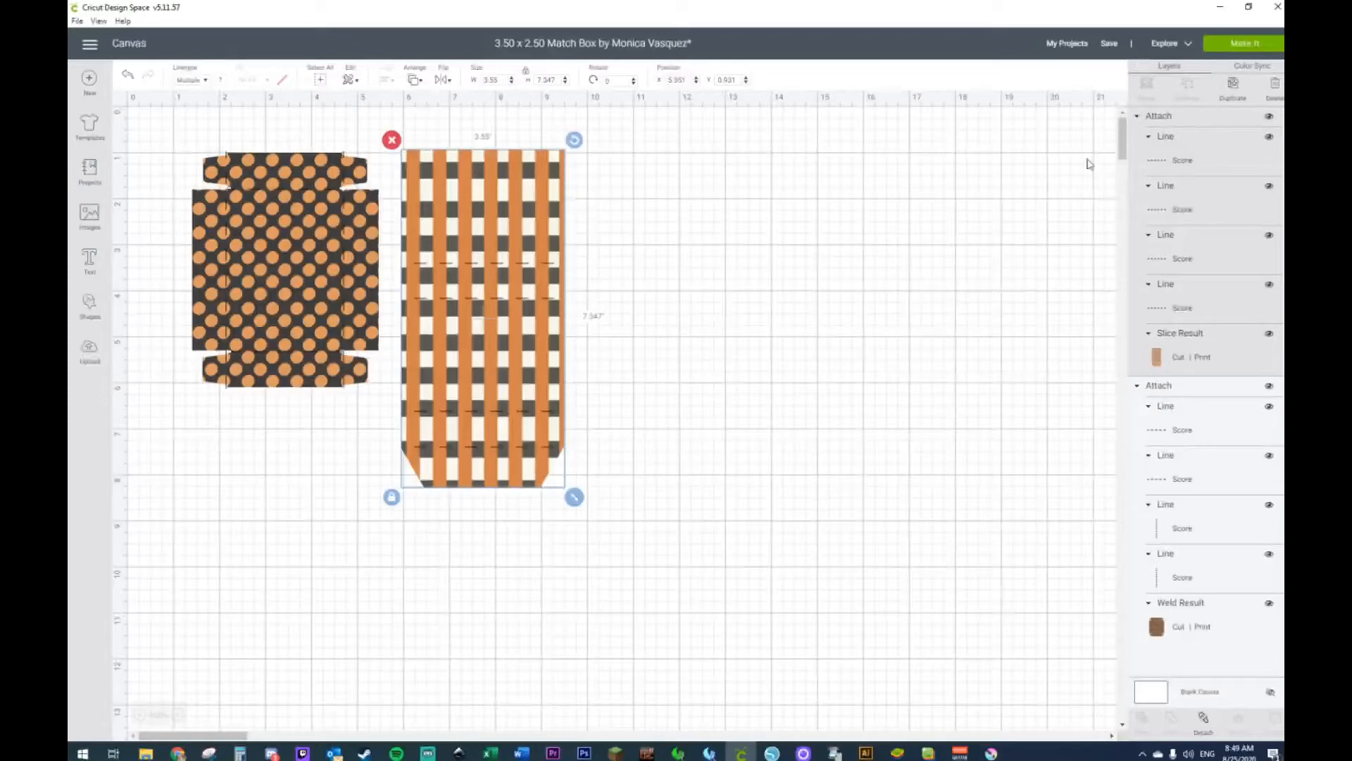
Step: Send the project to be made, preview the tray and sleeve mats, and continue to the print stage
{"action": "left_click", "coordinate": [1229, 46]}
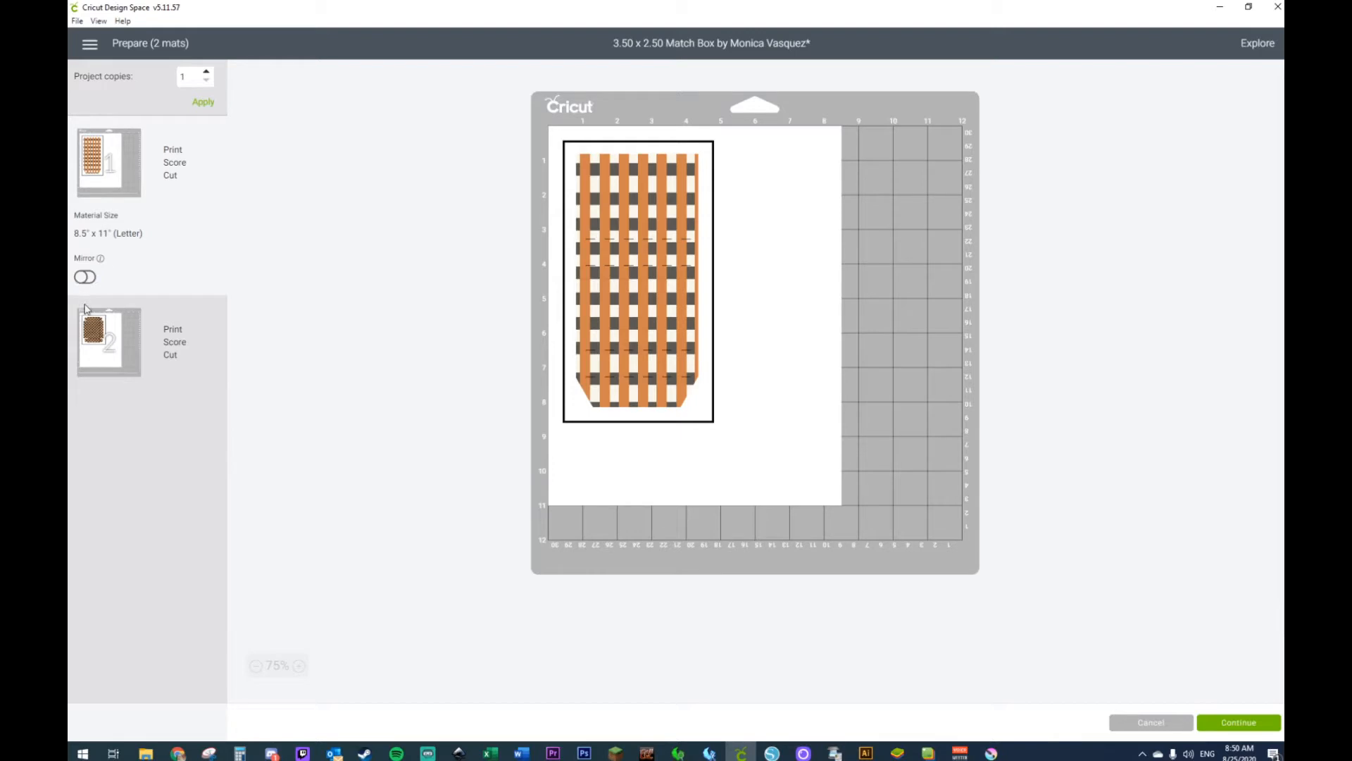
{"action": "left_click", "coordinate": [100, 342]}
{"action": "left_click", "coordinate": [109, 176]}
{"action": "left_click", "coordinate": [1240, 723]}
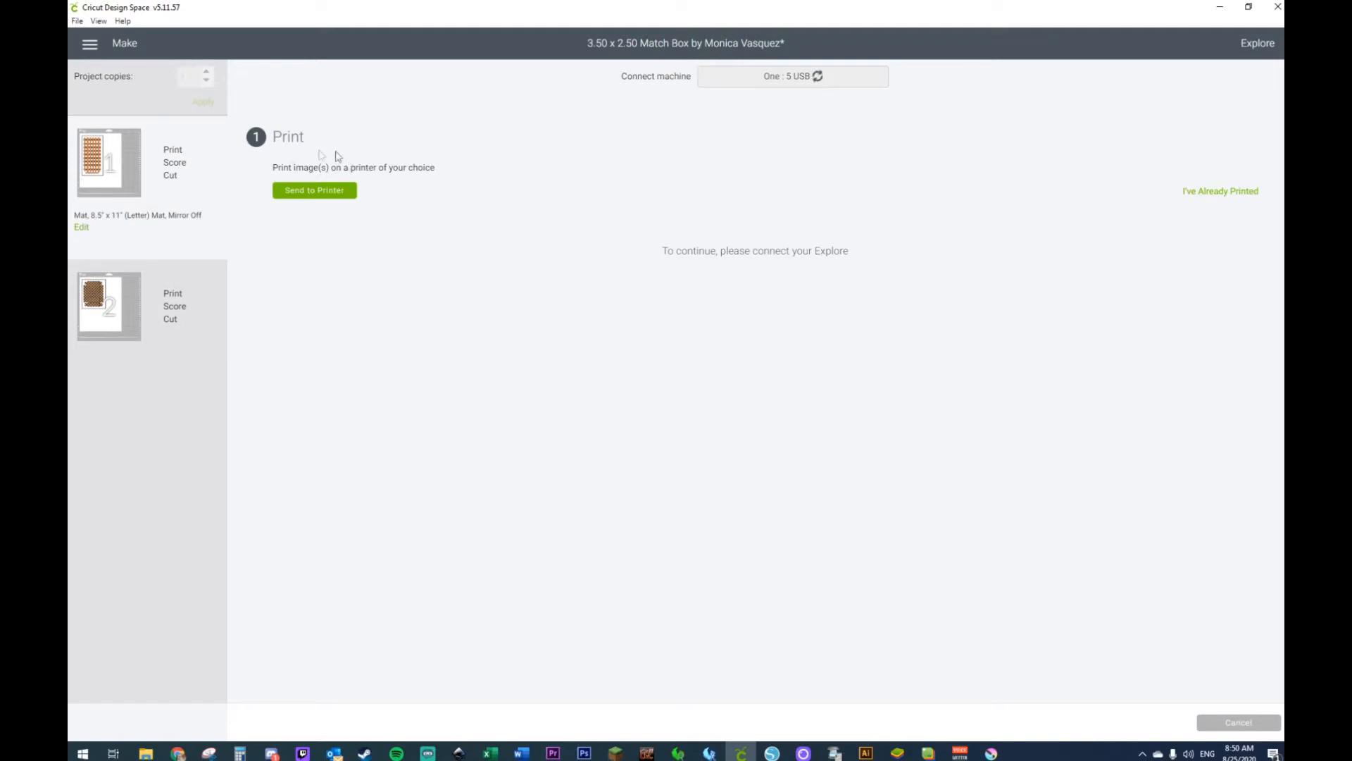
Step: Print one copy of the sleeve mat on the Canon TS9100 series and close the printer's status messages
{"action": "left_click", "coordinate": [310, 189]}
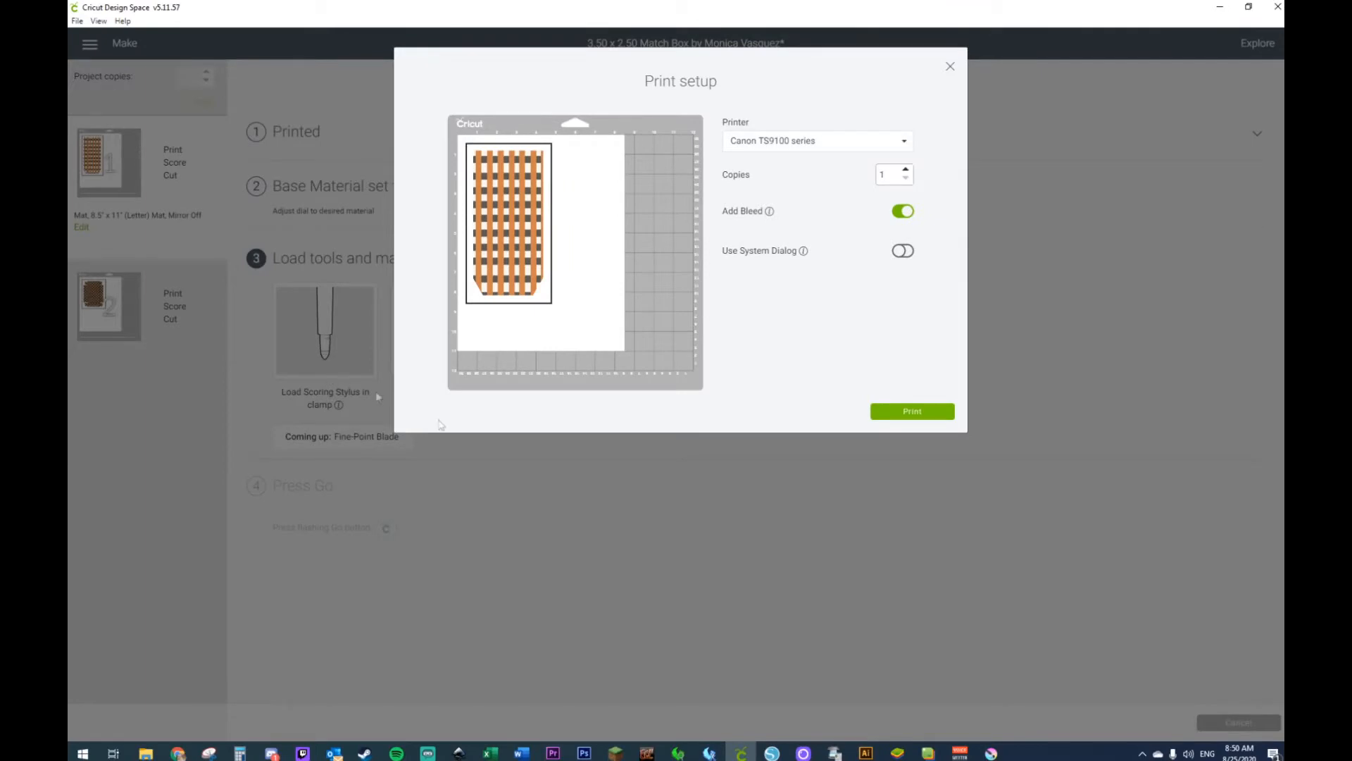
{"action": "left_click", "coordinate": [904, 412]}
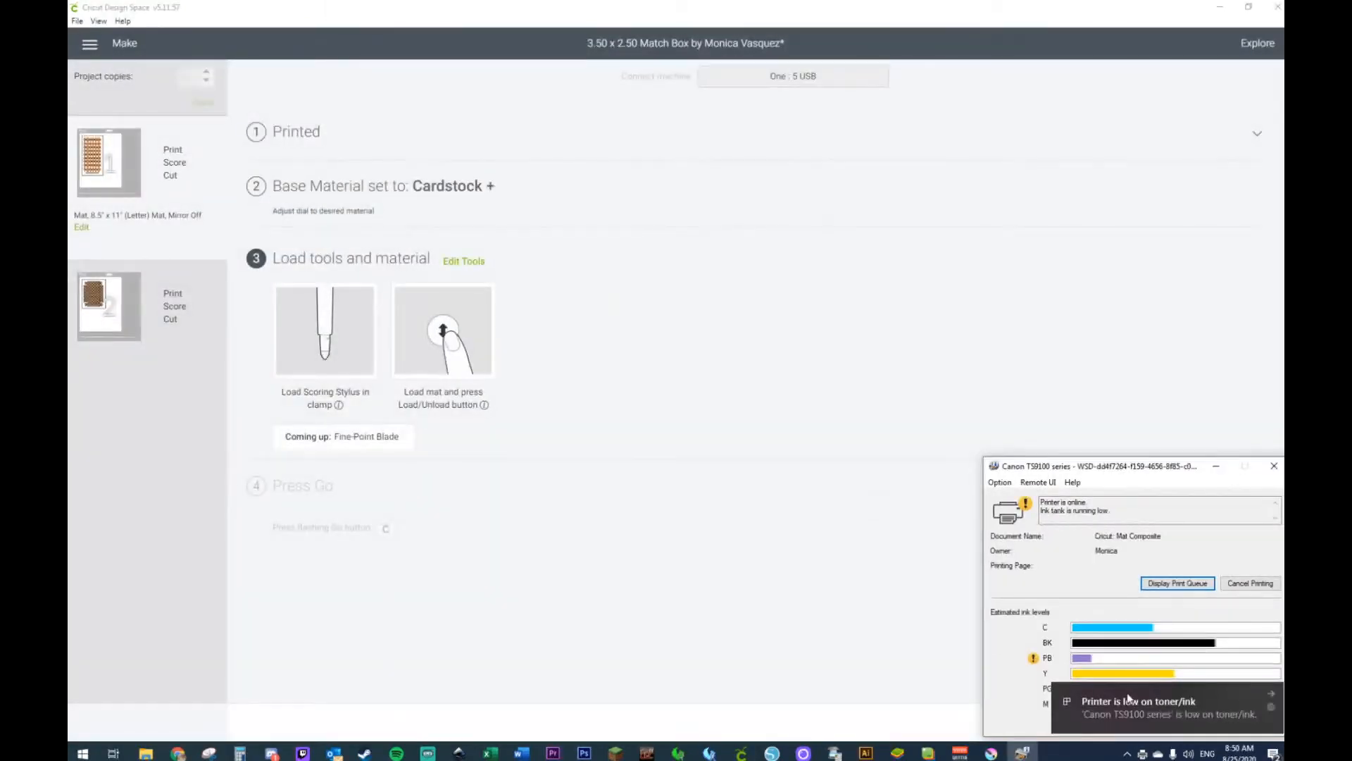
{"action": "left_click", "coordinate": [1276, 700]}
{"action": "mouse_move", "coordinate": [1046, 667]}
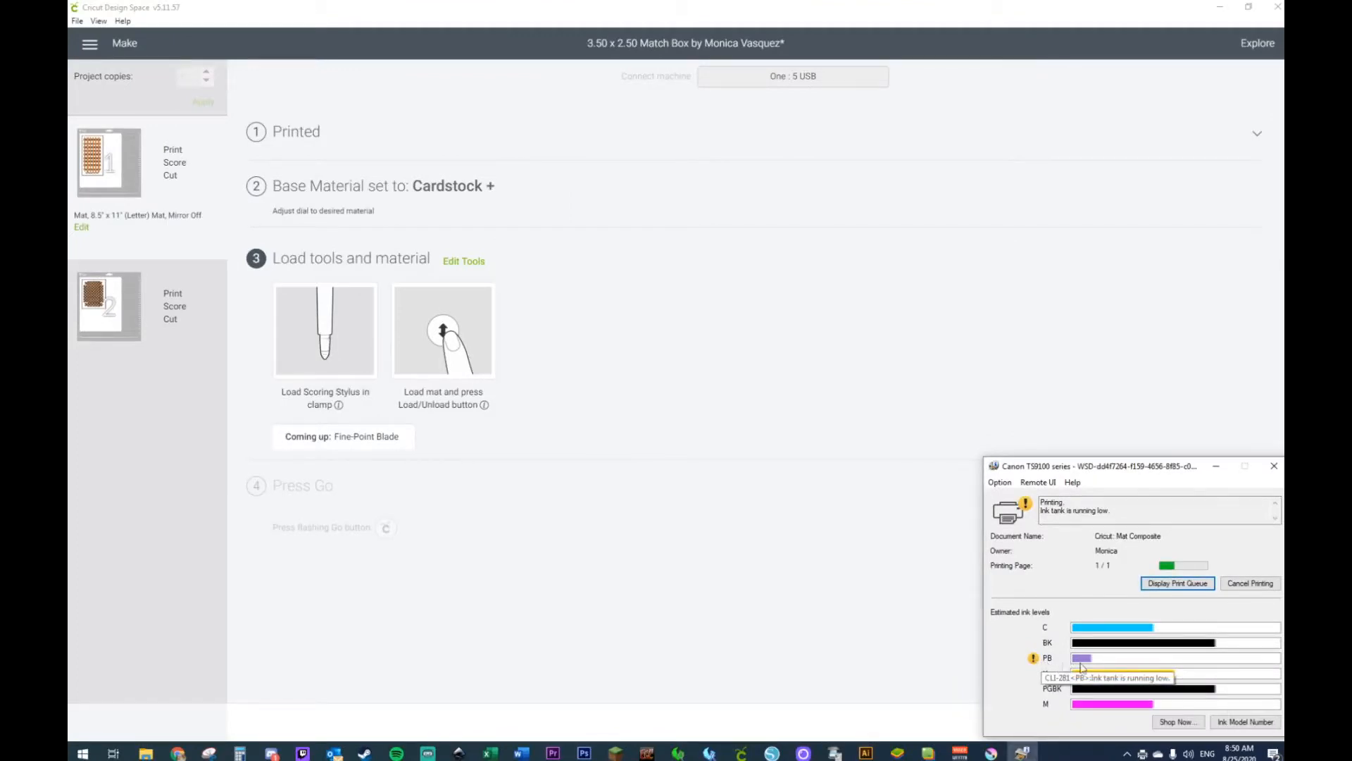
{"action": "left_click", "coordinate": [1275, 467]}
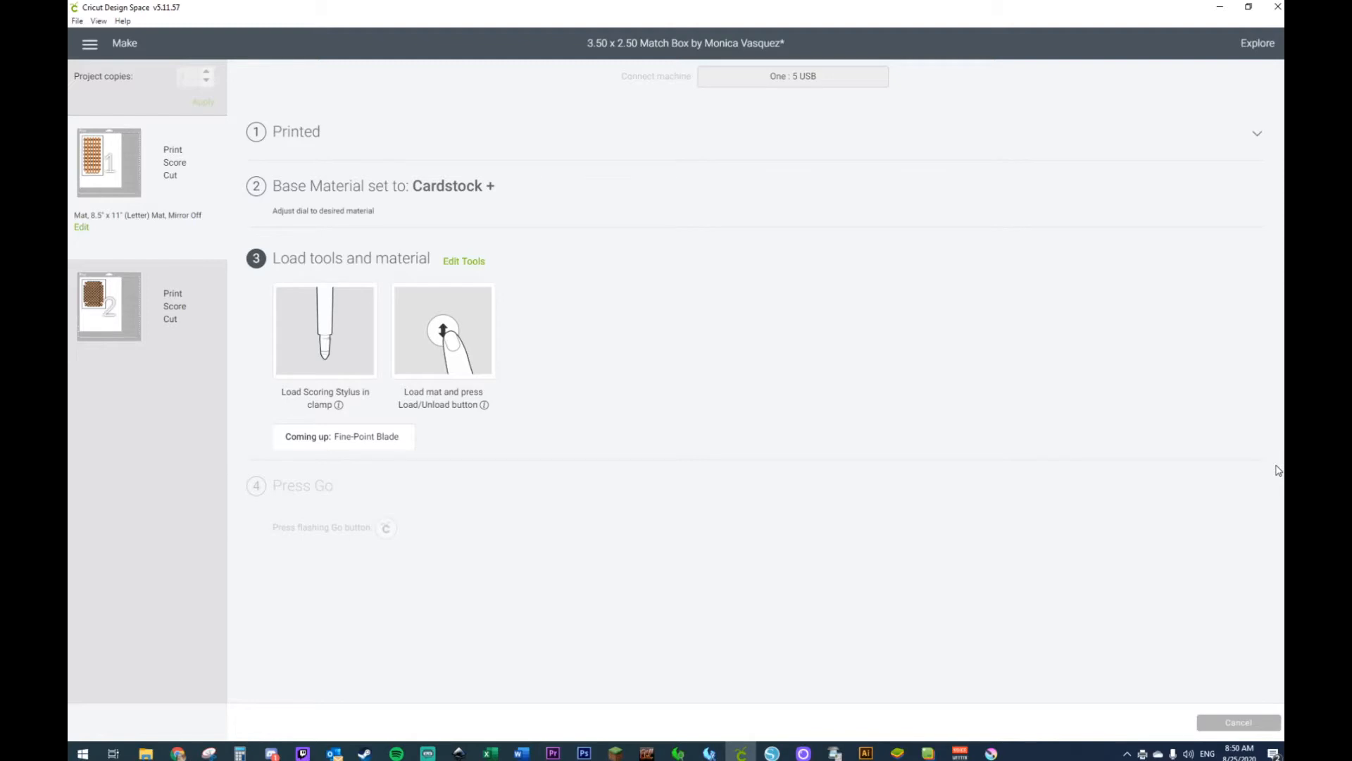
{"action": "mouse_move", "coordinate": [99, 302]}
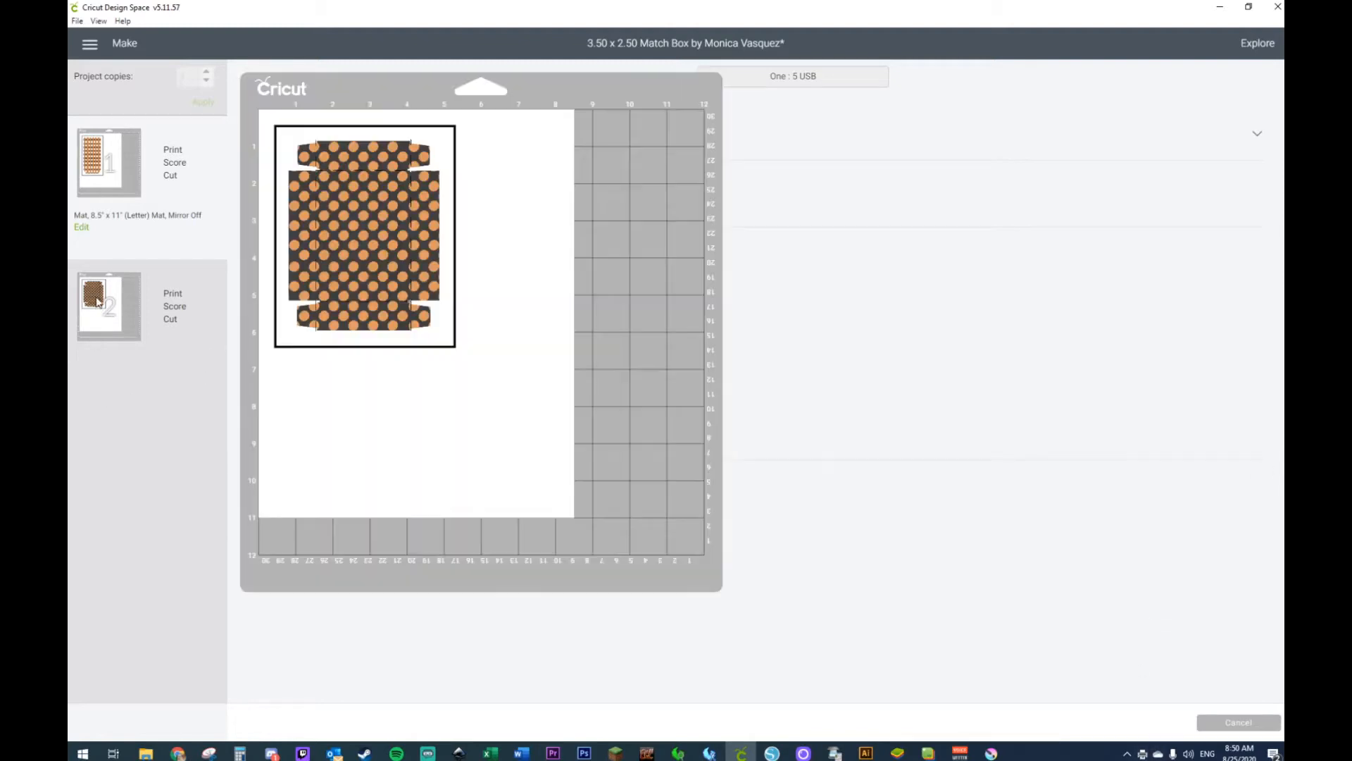
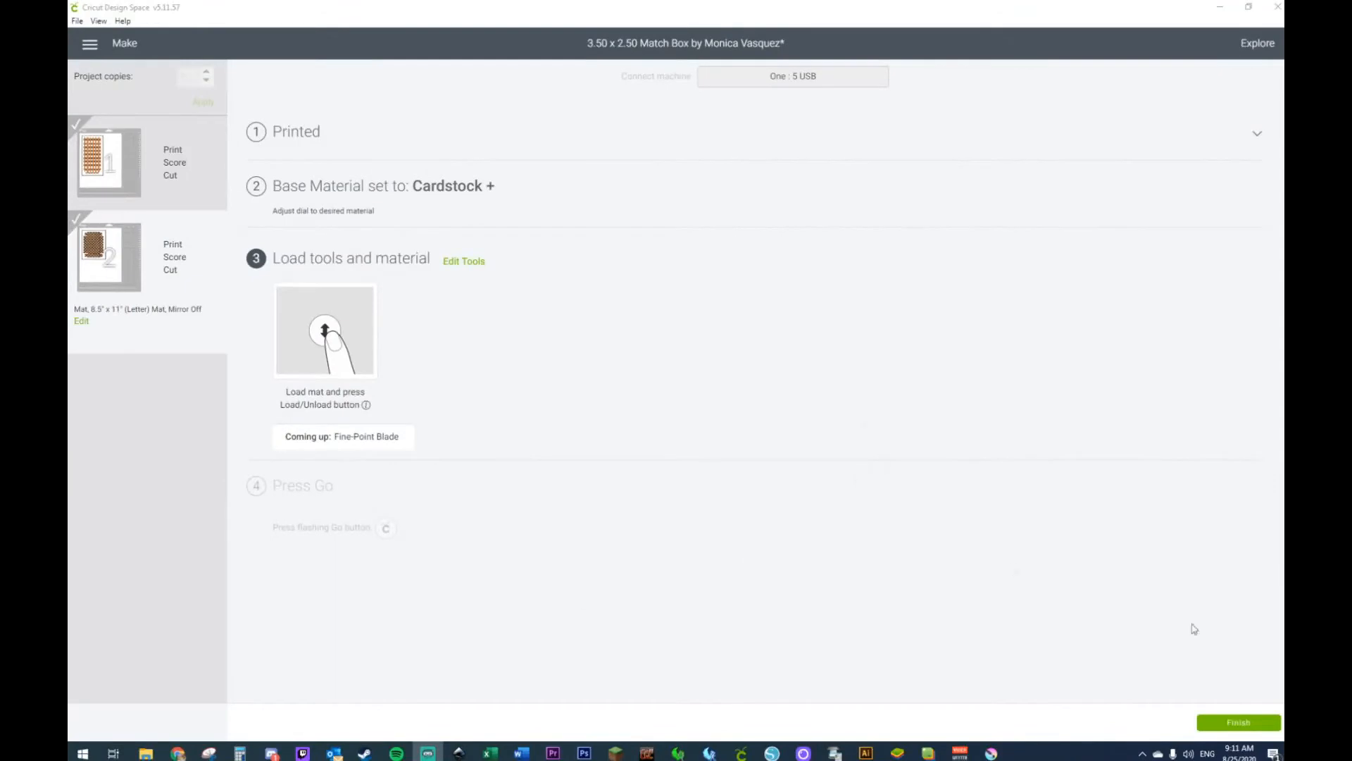
Step: Close the finished cut job and start a new blank project, discarding the unsaved match box changes
{"action": "left_click", "coordinate": [1230, 721]}
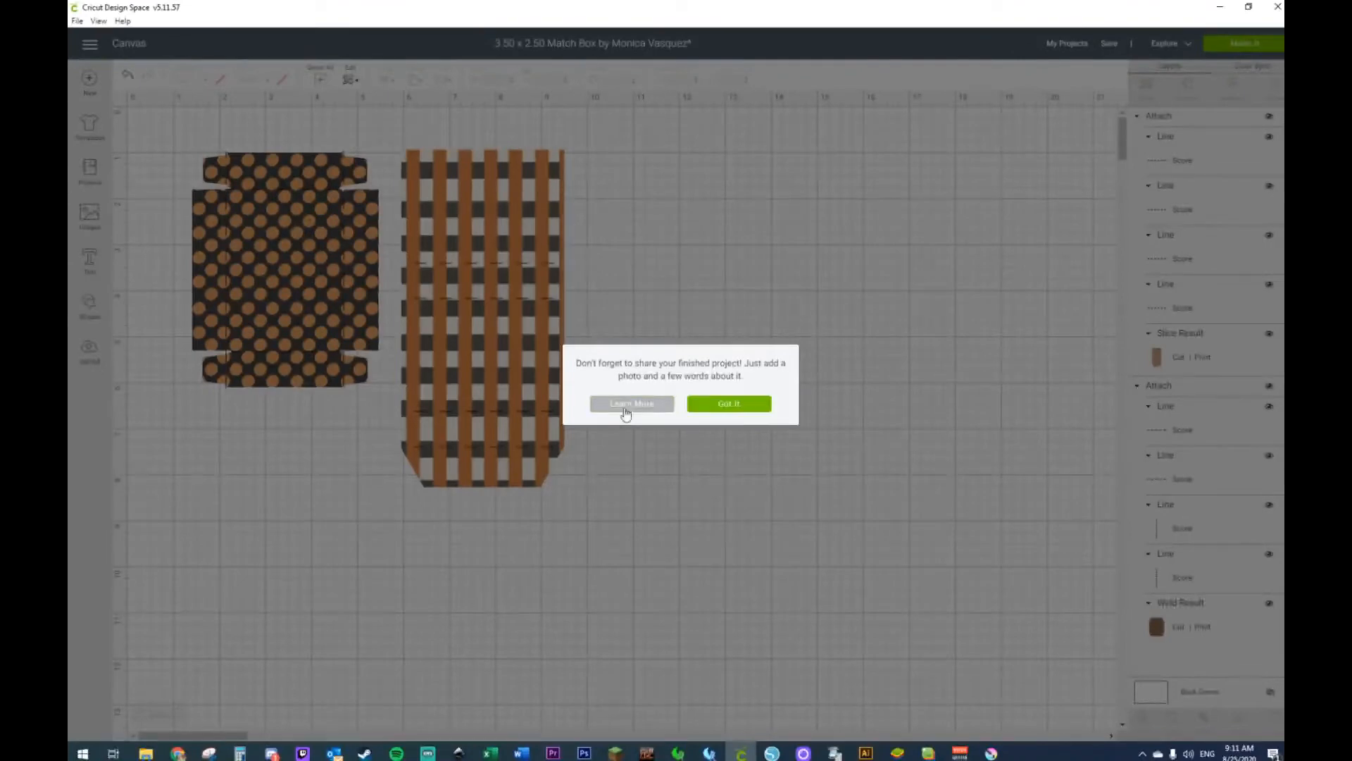
{"action": "left_click", "coordinate": [624, 411]}
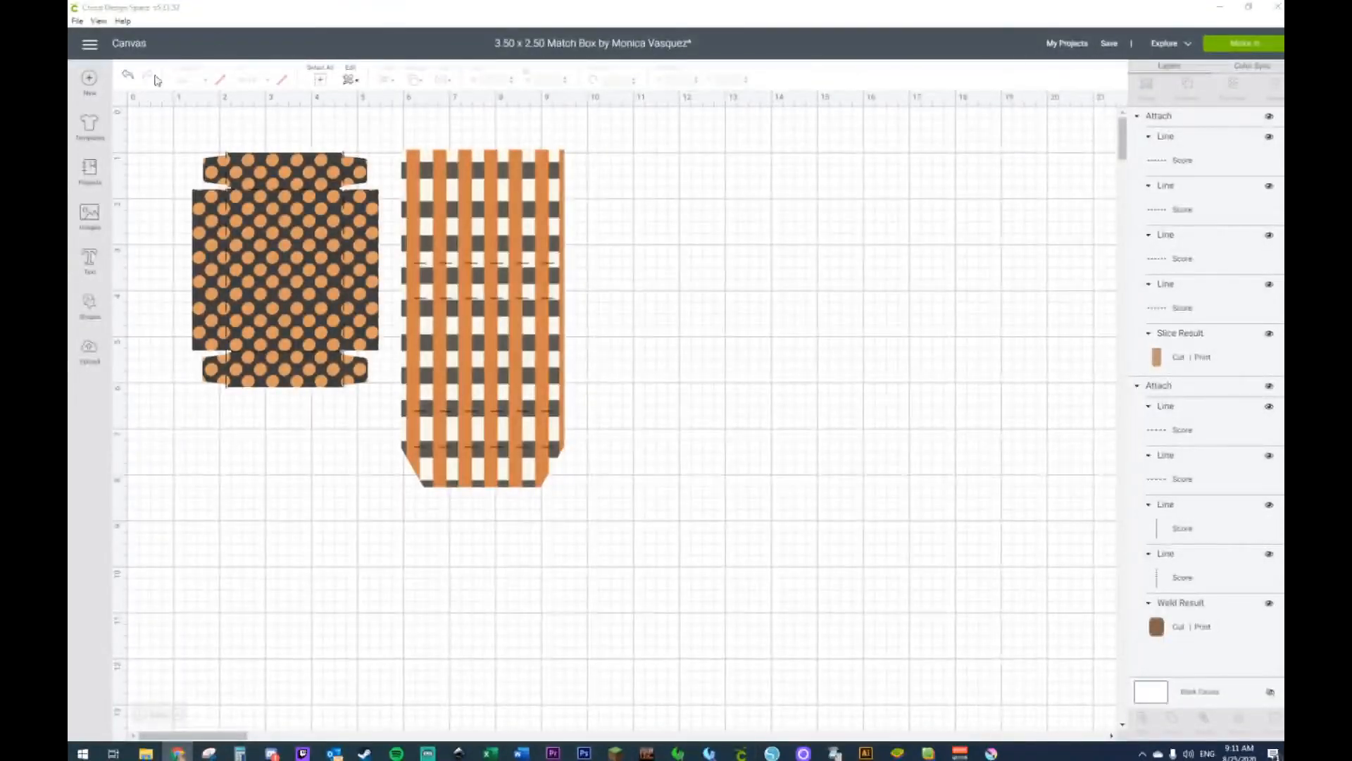
{"action": "left_click", "coordinate": [91, 83]}
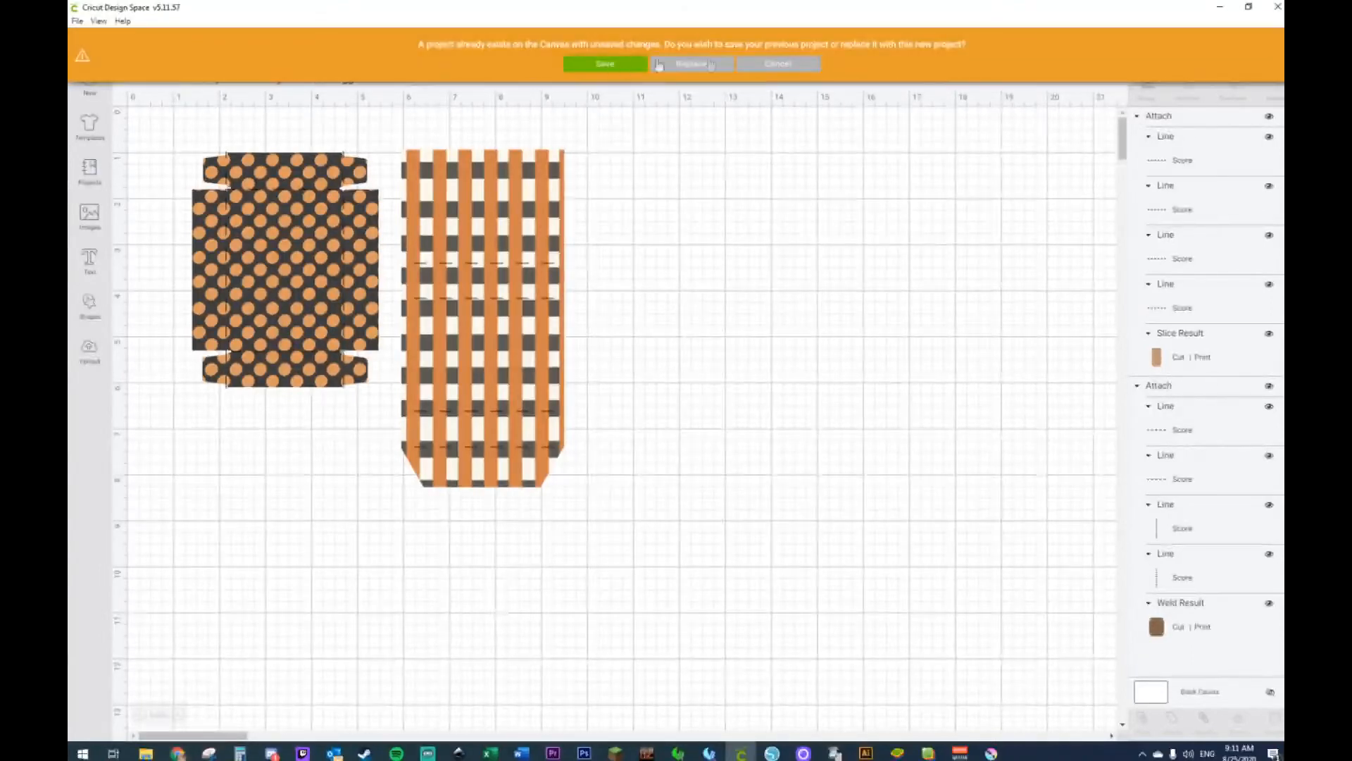
{"action": "left_click", "coordinate": [719, 63]}
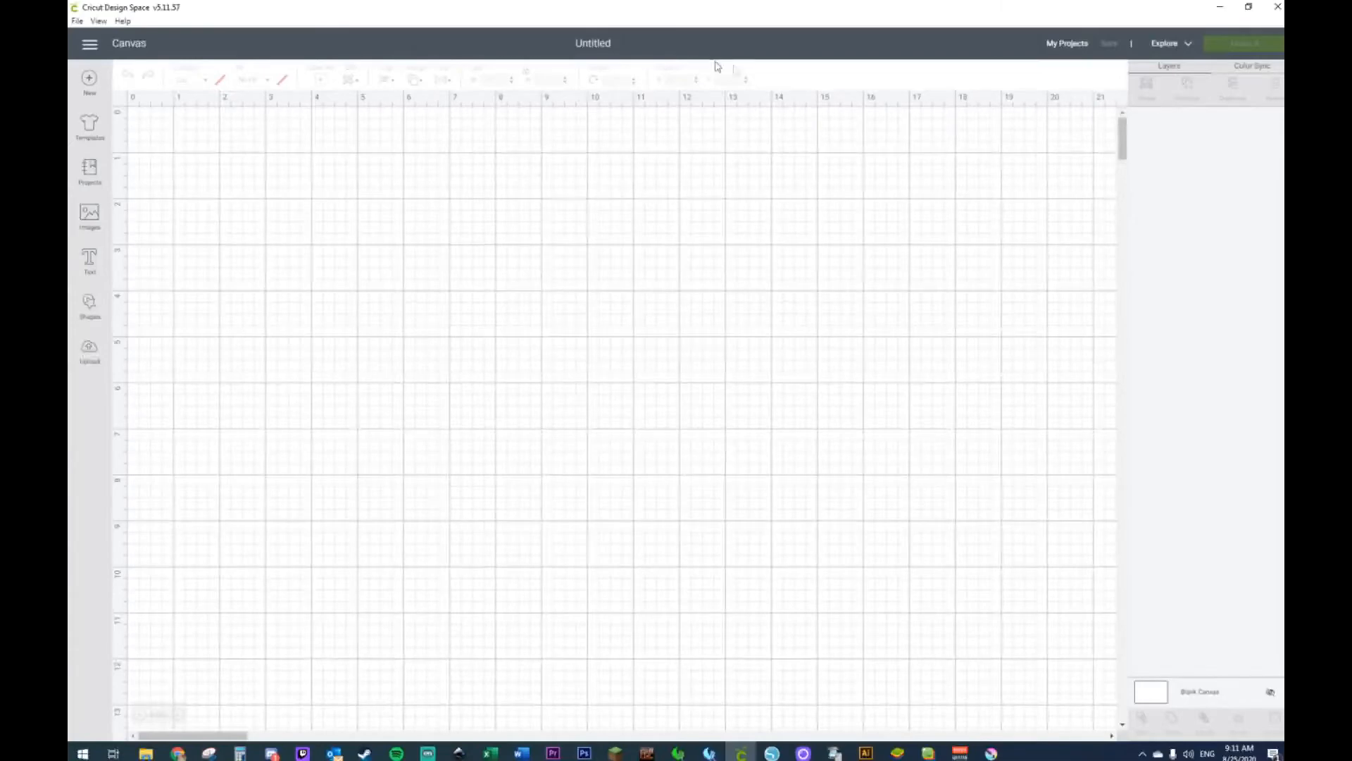
{"action": "key", "text": "alt+Tab"}
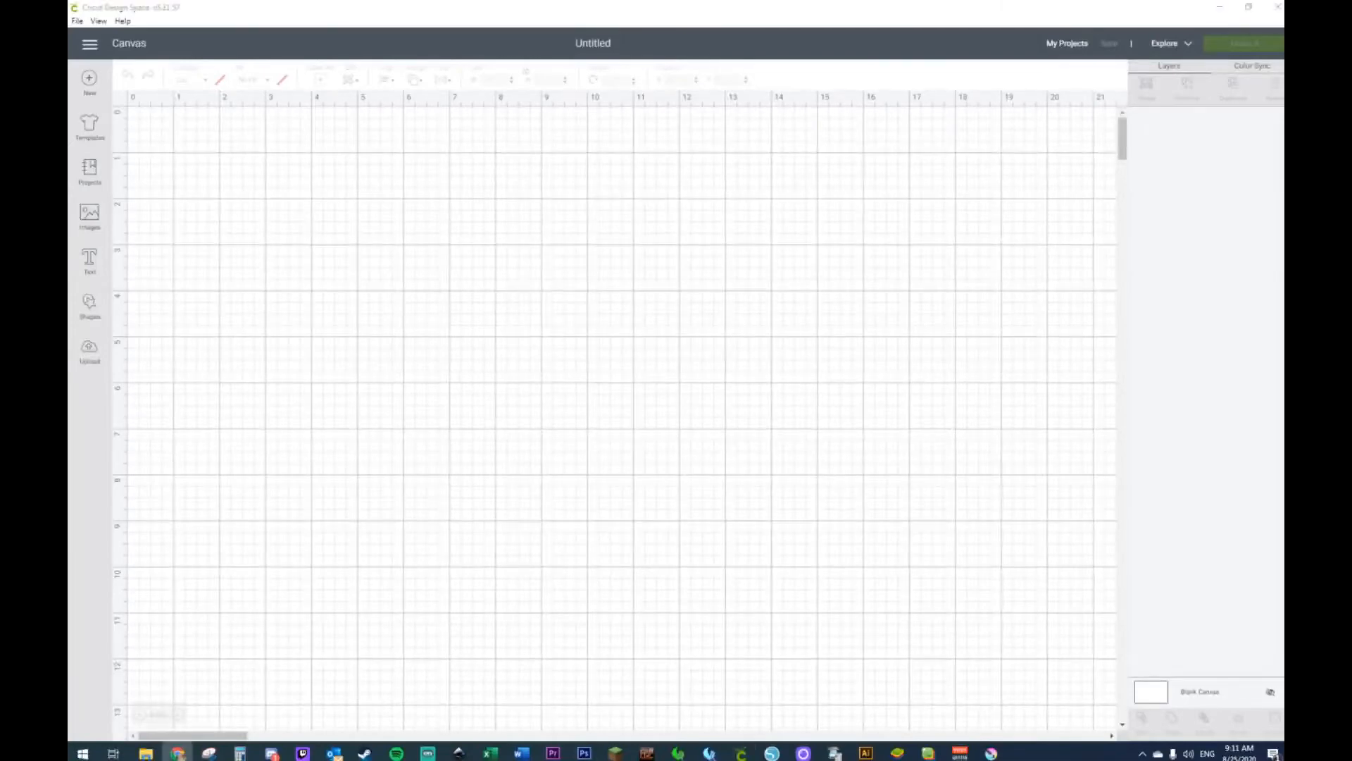
{"action": "key", "text": "alt+Tab"}
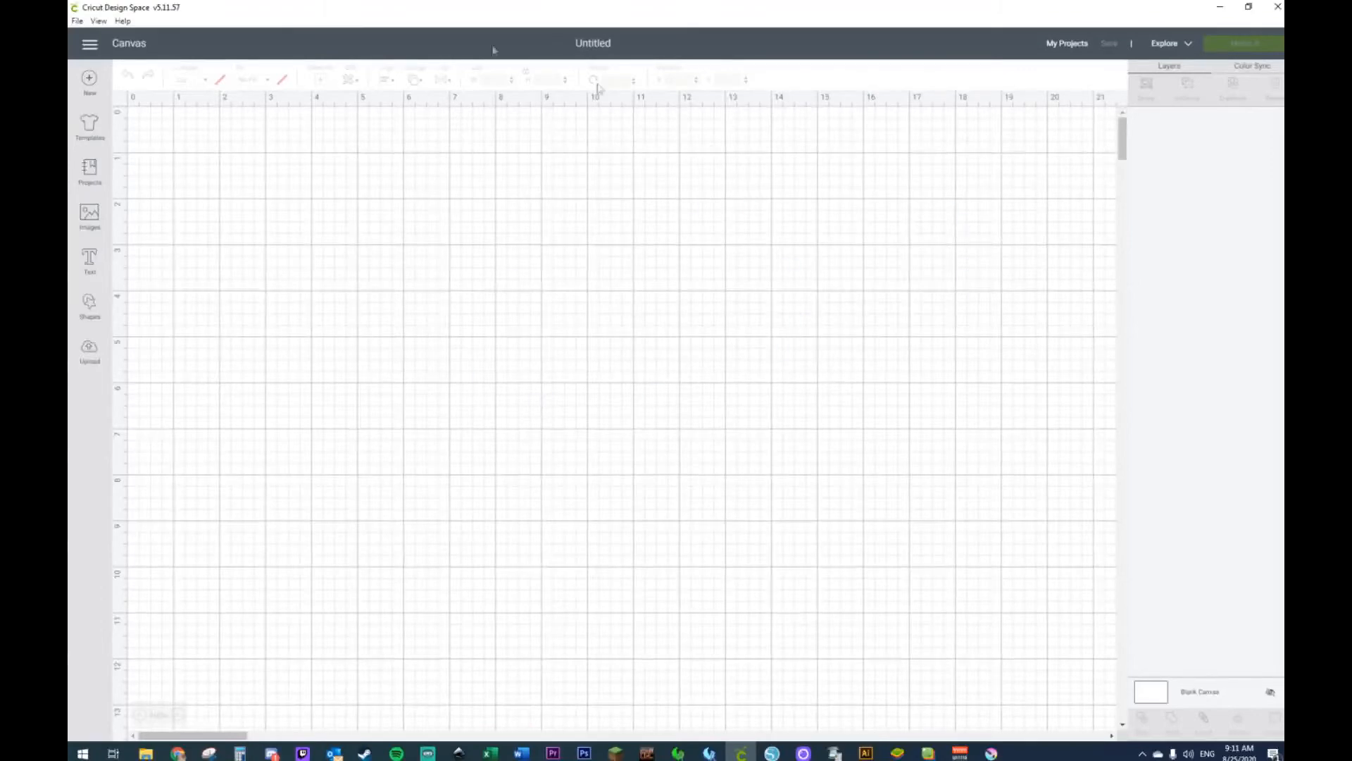
Step: Open the saved project Monster Face2 on the canvas for customizing
{"action": "left_click", "coordinate": [1070, 44]}
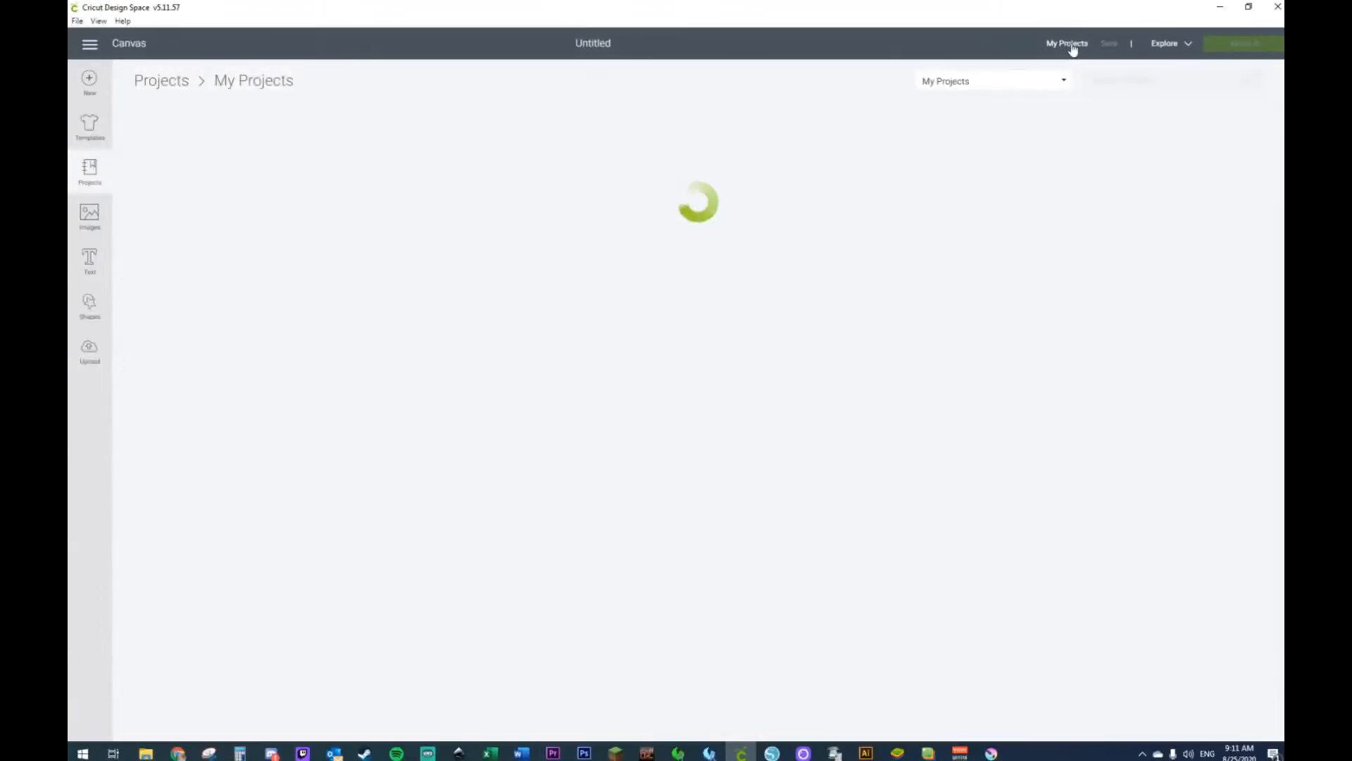
{"action": "left_click", "coordinate": [436, 195]}
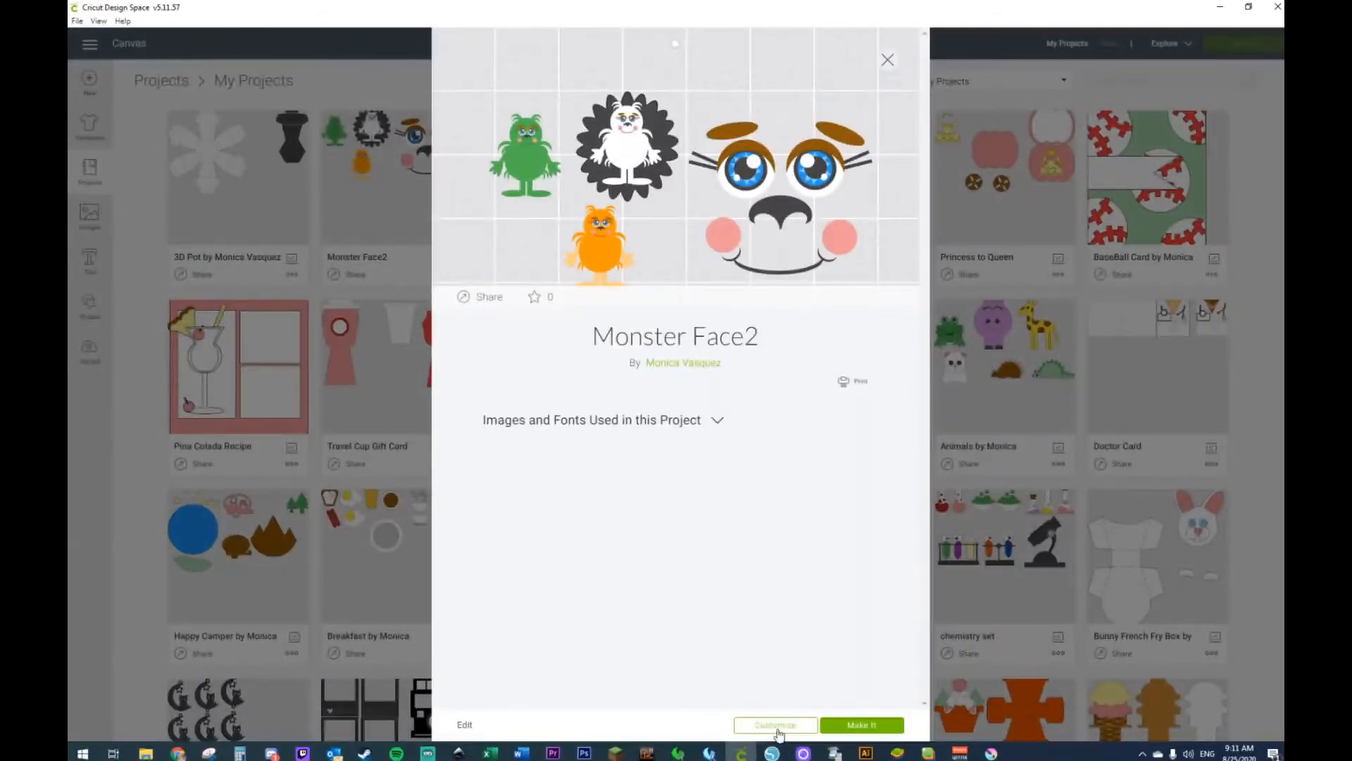
{"action": "left_click", "coordinate": [776, 726]}
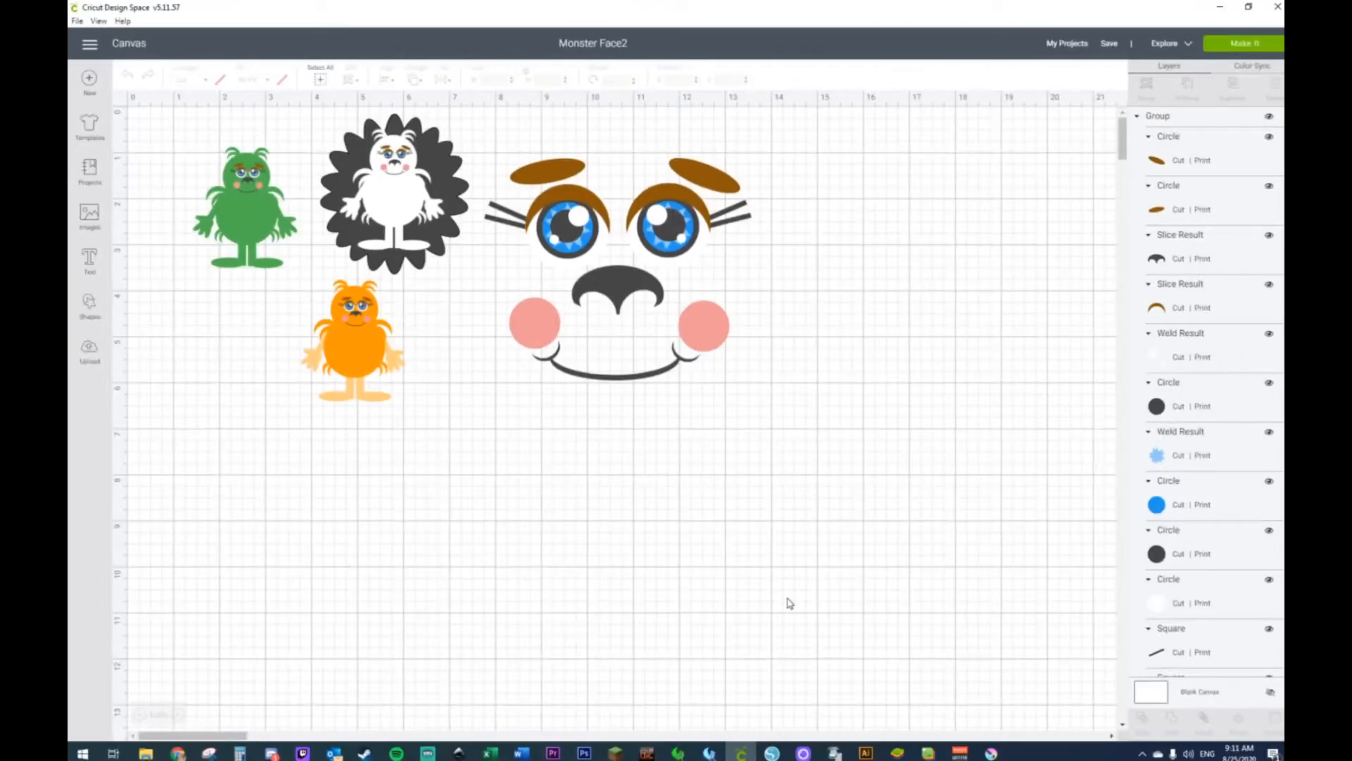
Step: Move the small monster figures off to the canvas's far right and place the large face near the canvas's upper left
{"action": "left_click_drag", "start_coordinate": [666, 213], "coordinate": [696, 239]}
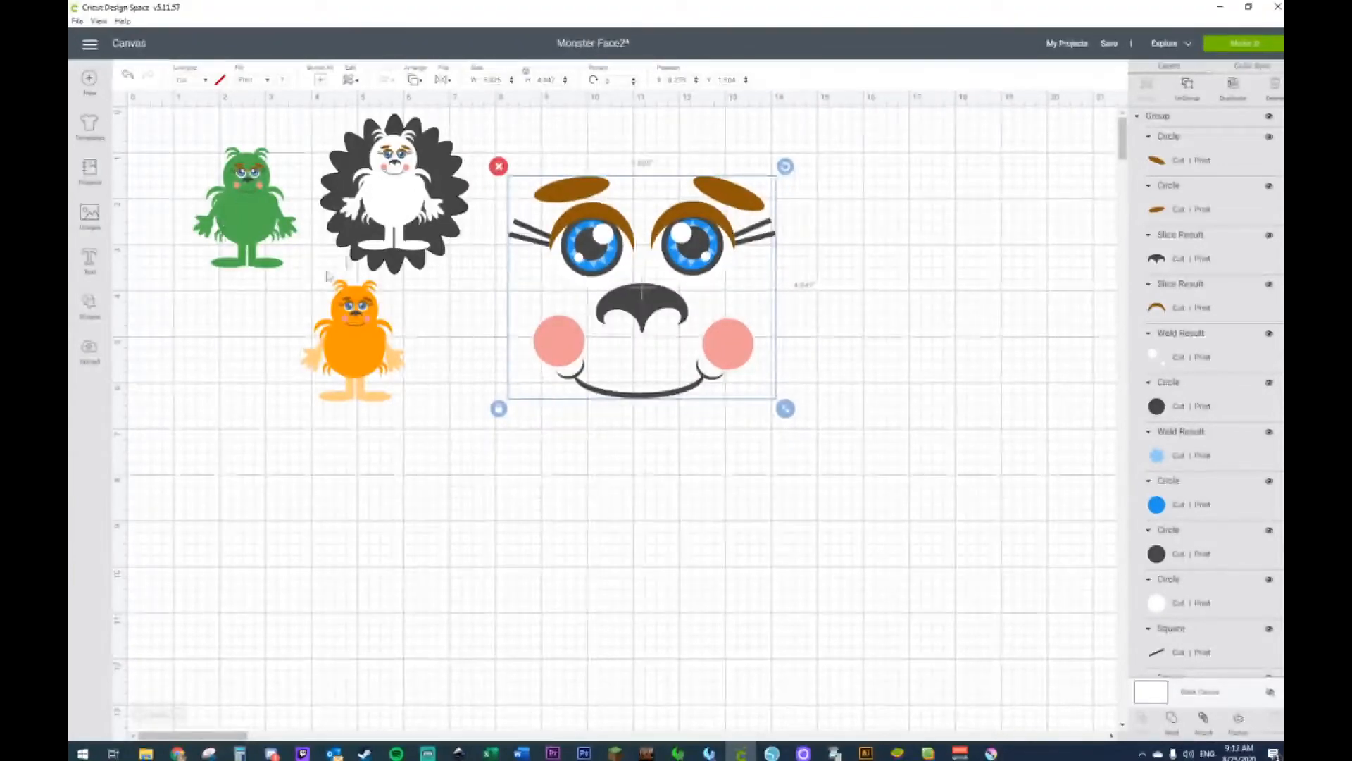
{"action": "left_click_drag", "start_coordinate": [172, 127], "coordinate": [459, 420]}
{"action": "left_click_drag", "start_coordinate": [394, 211], "coordinate": [1283, 265]}
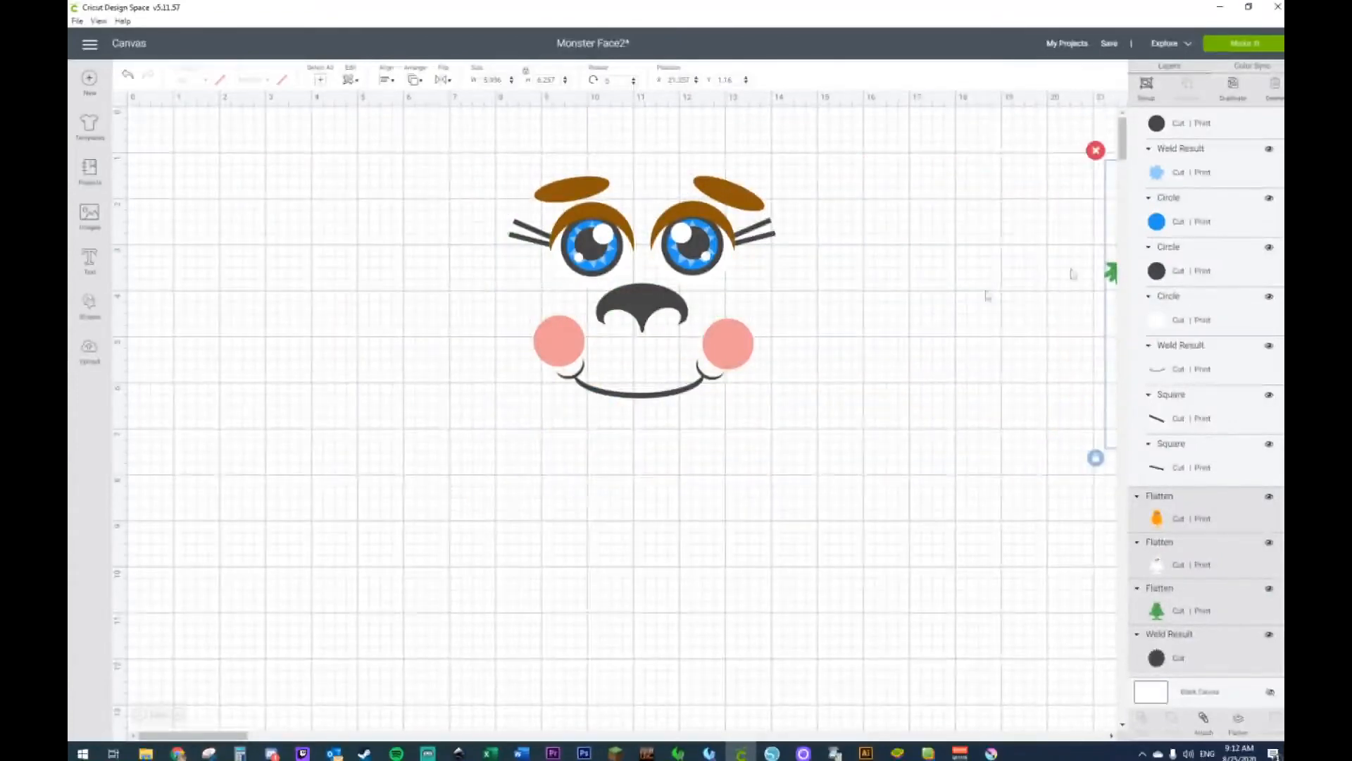
{"action": "left_click", "coordinate": [825, 353]}
{"action": "left_click", "coordinate": [658, 251]}
{"action": "left_click_drag", "start_coordinate": [658, 252], "coordinate": [343, 238]}
Step: Insert a circle about 3.11 inches wide to the right of the face and color it white
{"action": "left_click", "coordinate": [92, 309]}
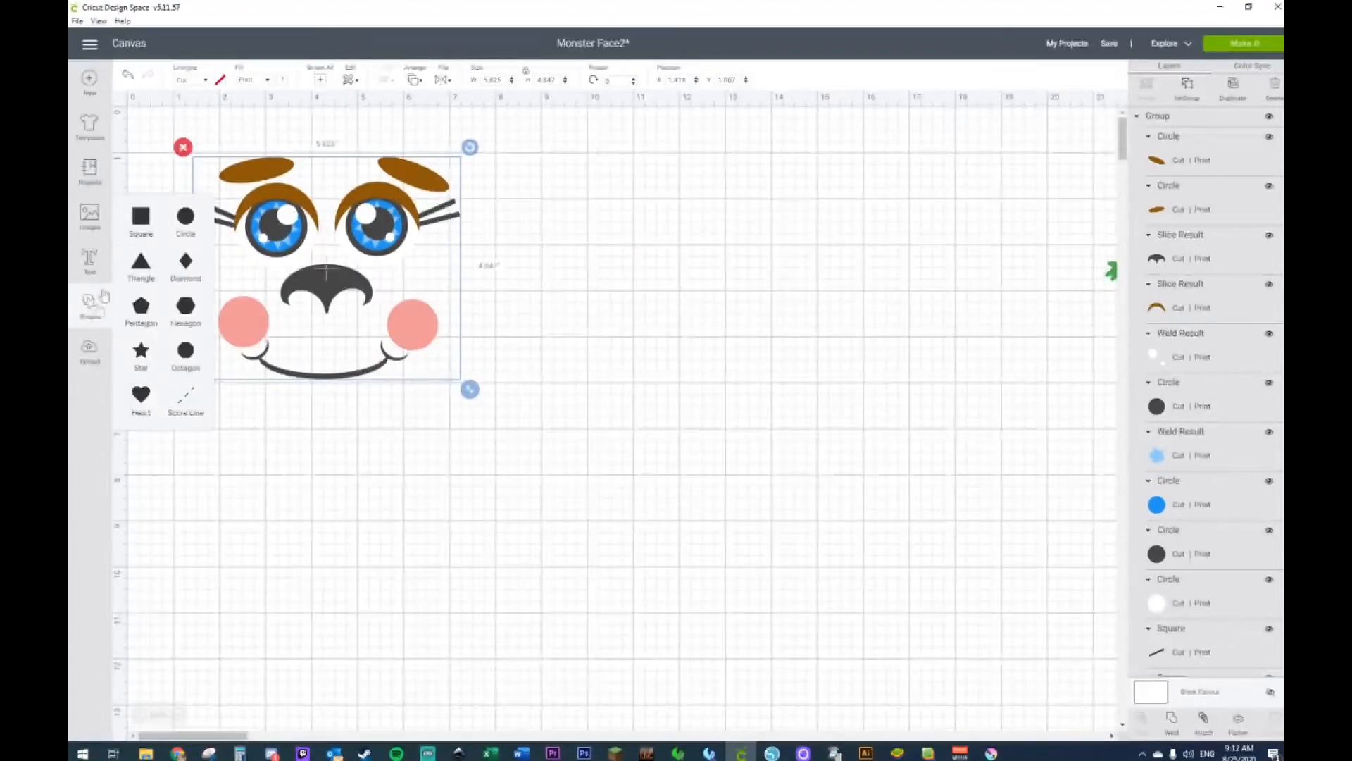
{"action": "left_click", "coordinate": [185, 218]}
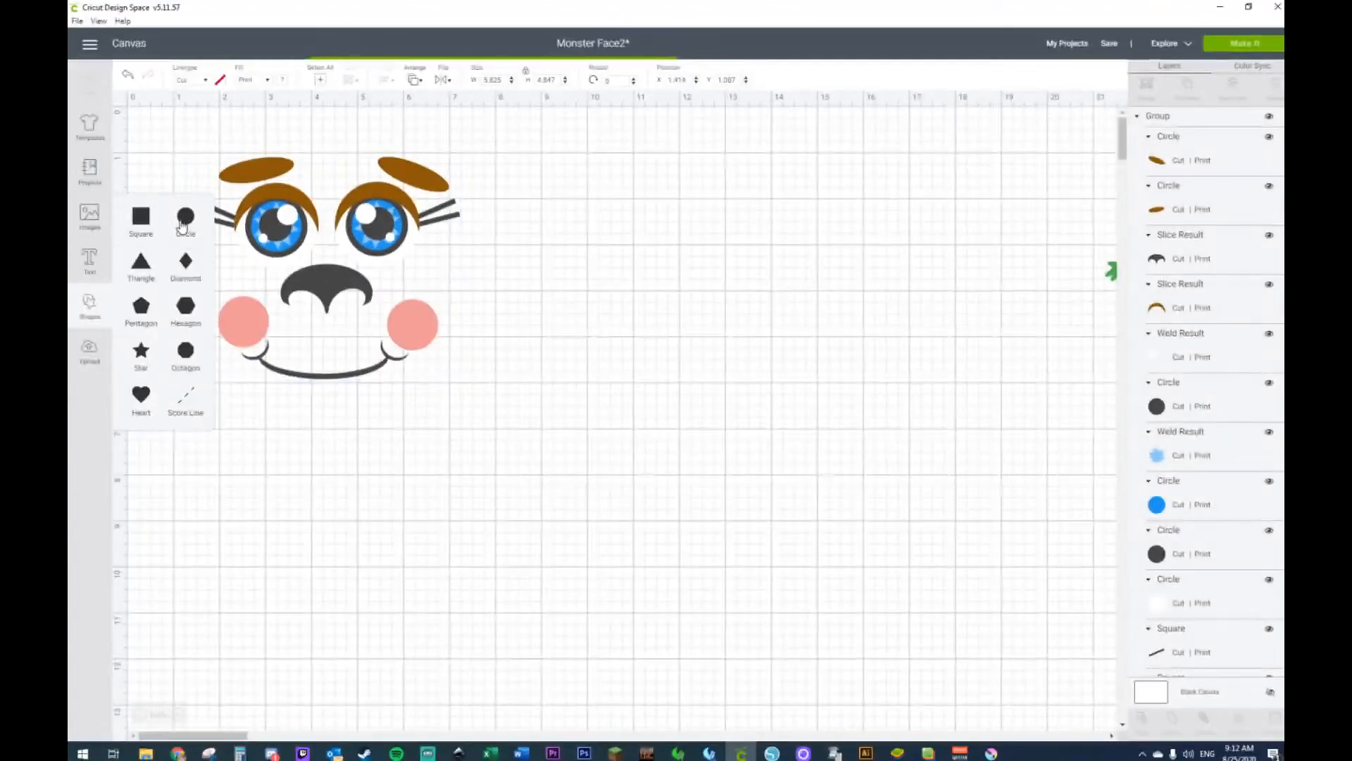
{"action": "left_click_drag", "start_coordinate": [411, 400], "coordinate": [662, 262]}
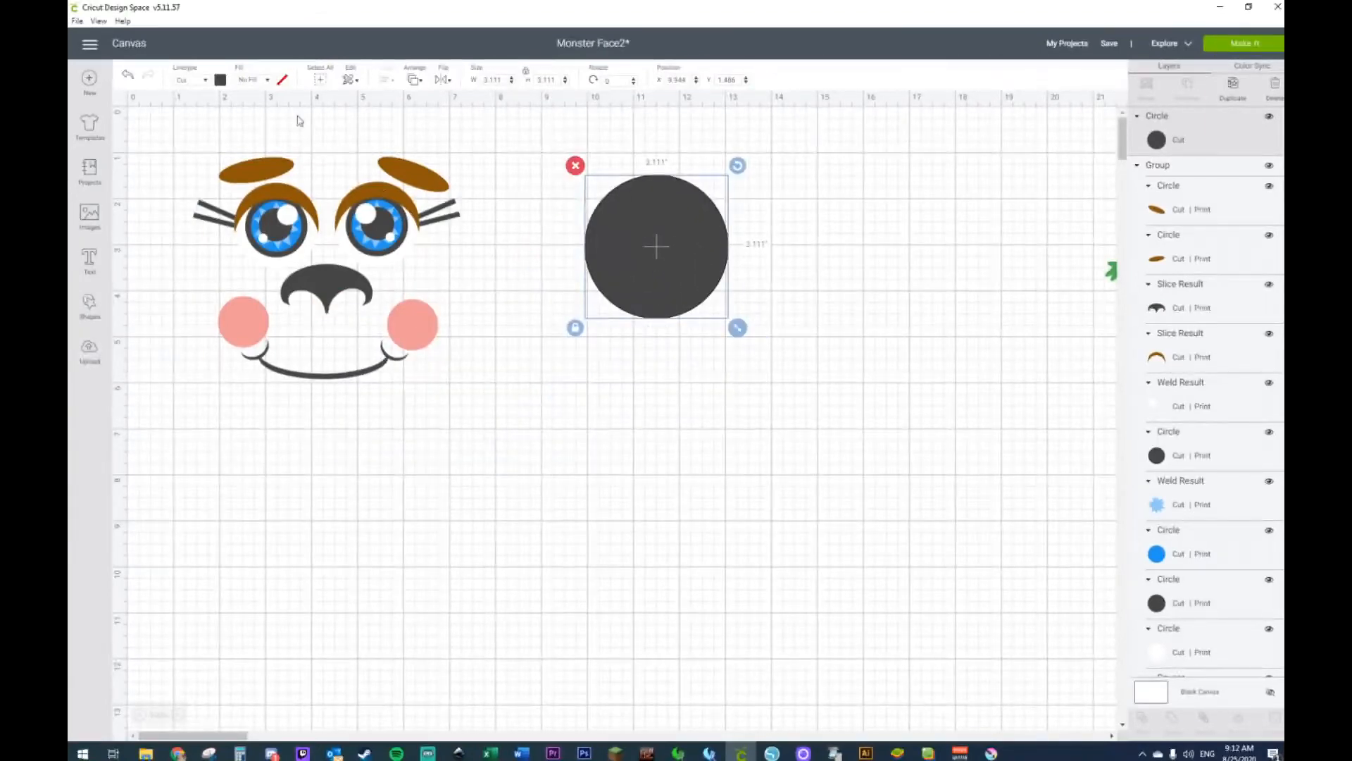
{"action": "left_click", "coordinate": [225, 82]}
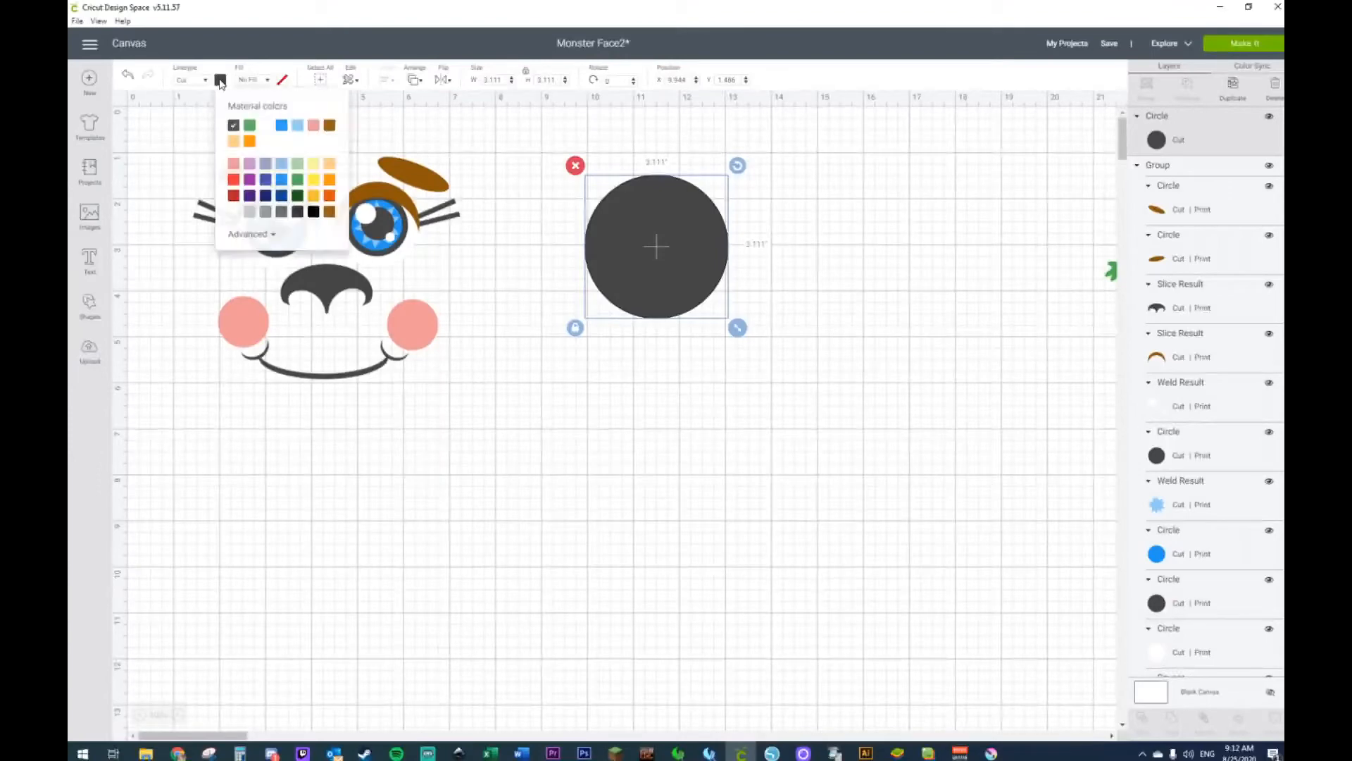
{"action": "left_click", "coordinate": [236, 213]}
Step: Duplicate the white circle, shrink the copy to about 2.54 inches, color it dark gray and center it in the white one
{"action": "key", "text": "ctrl+d"}
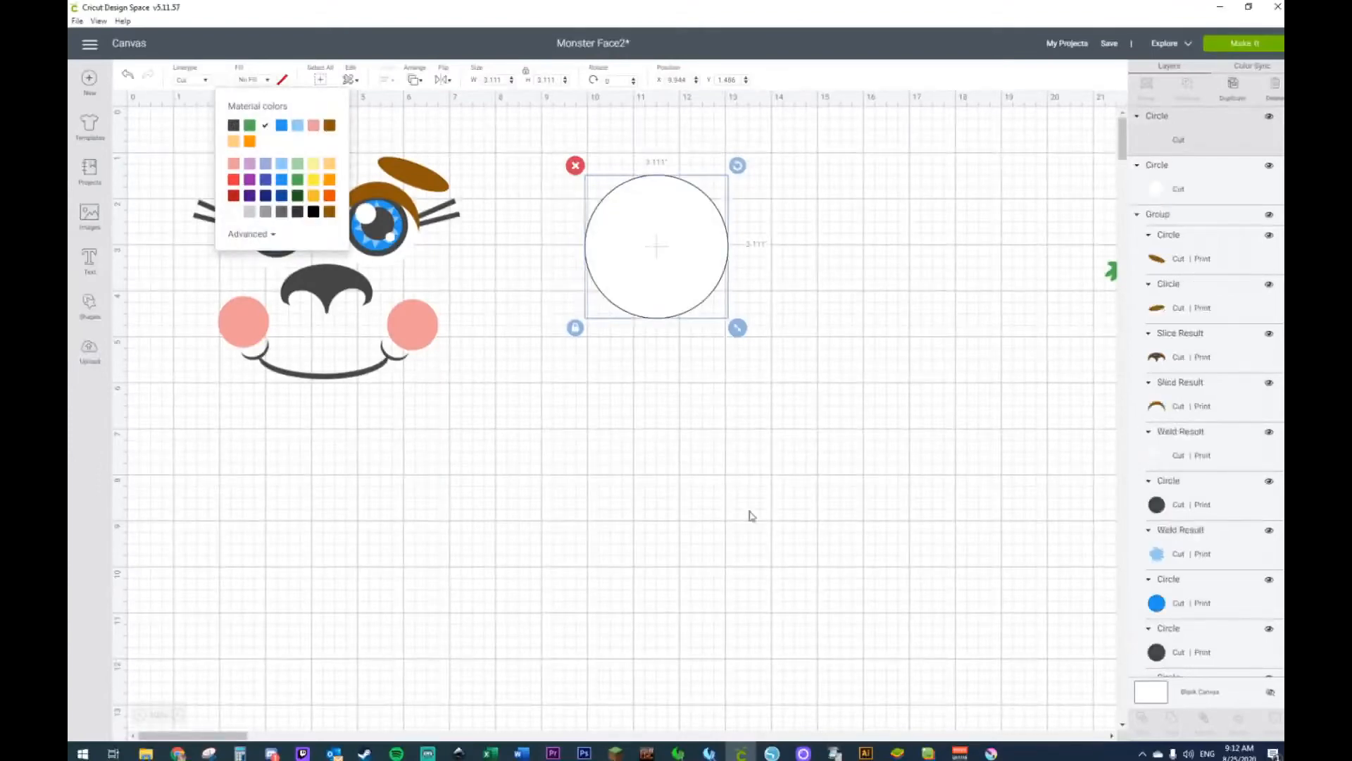
{"action": "left_click_drag", "start_coordinate": [764, 352], "coordinate": [749, 323]}
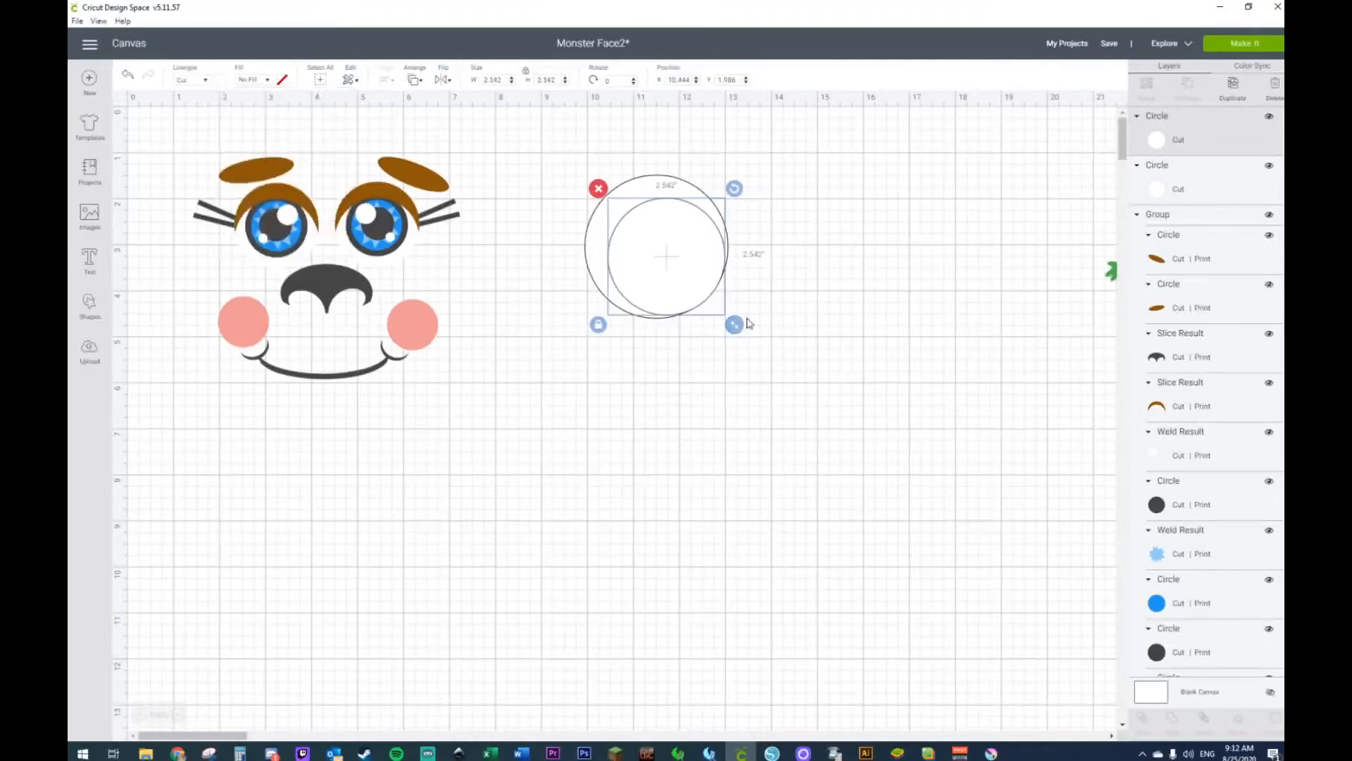
{"action": "left_click", "coordinate": [219, 84]}
{"action": "left_click", "coordinate": [234, 126]}
{"action": "left_click_drag", "start_coordinate": [666, 278], "coordinate": [661, 276]}
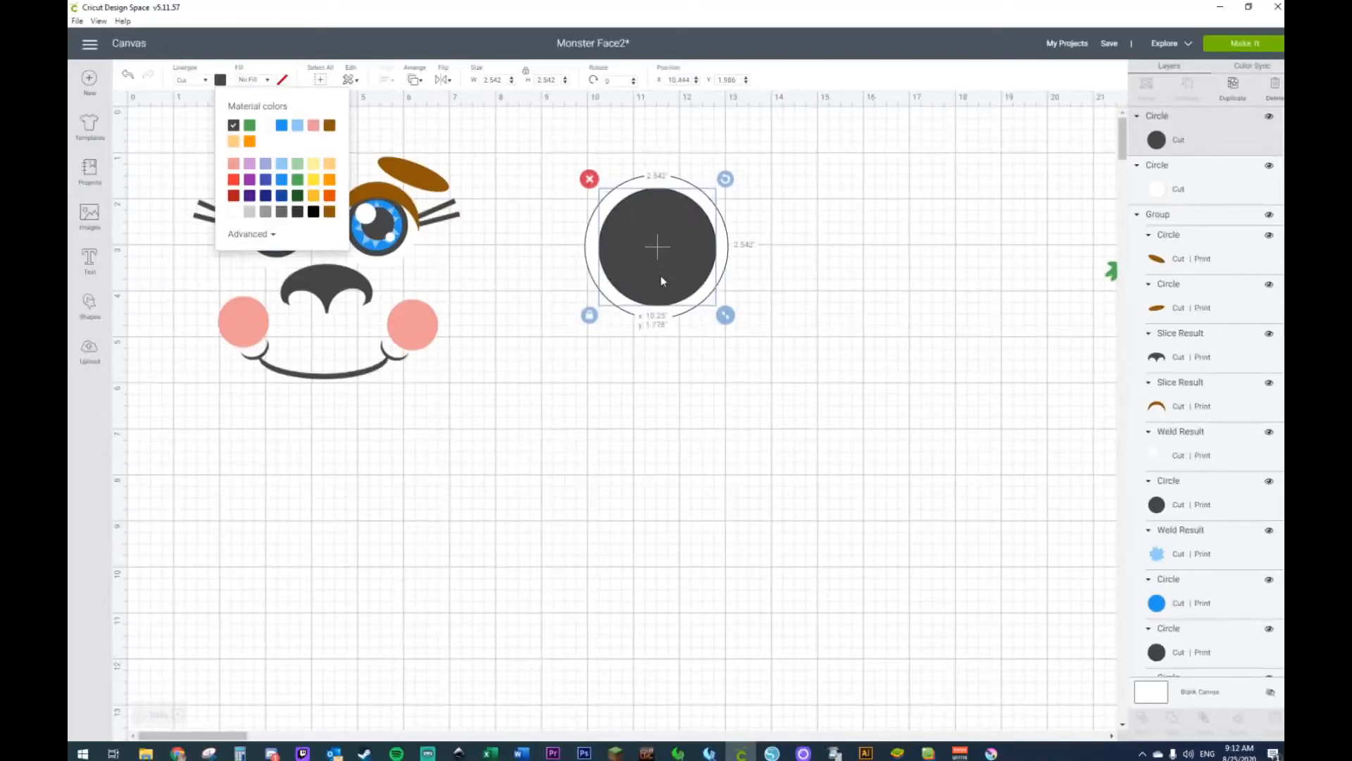
Step: Duplicate the dark gray circle, color the copy light blue, shrink it to about 2.17 inches and center it inside the gray one
{"action": "key", "text": "ctrl+d"}
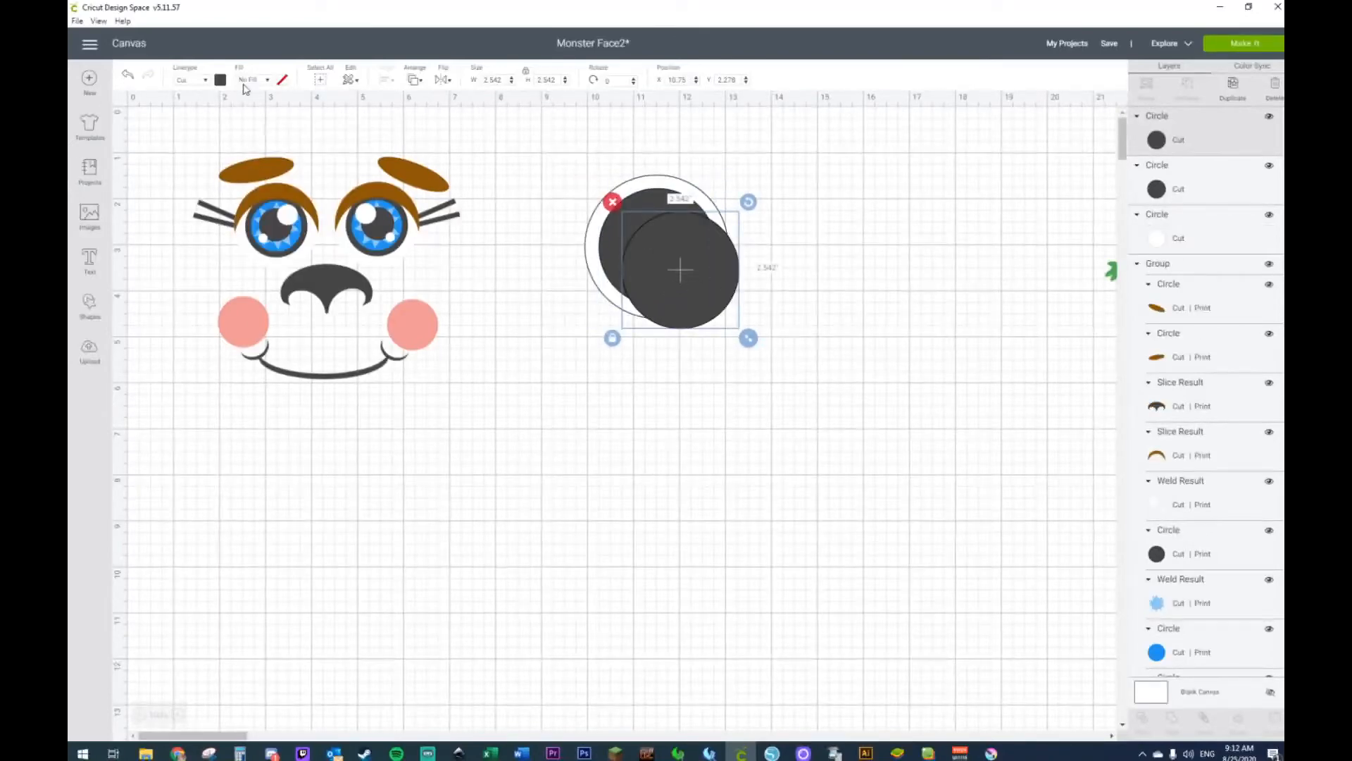
{"action": "left_click", "coordinate": [221, 81]}
{"action": "left_click", "coordinate": [298, 127]}
{"action": "left_click_drag", "start_coordinate": [748, 338], "coordinate": [731, 321]}
{"action": "left_click_drag", "start_coordinate": [688, 281], "coordinate": [670, 257]}
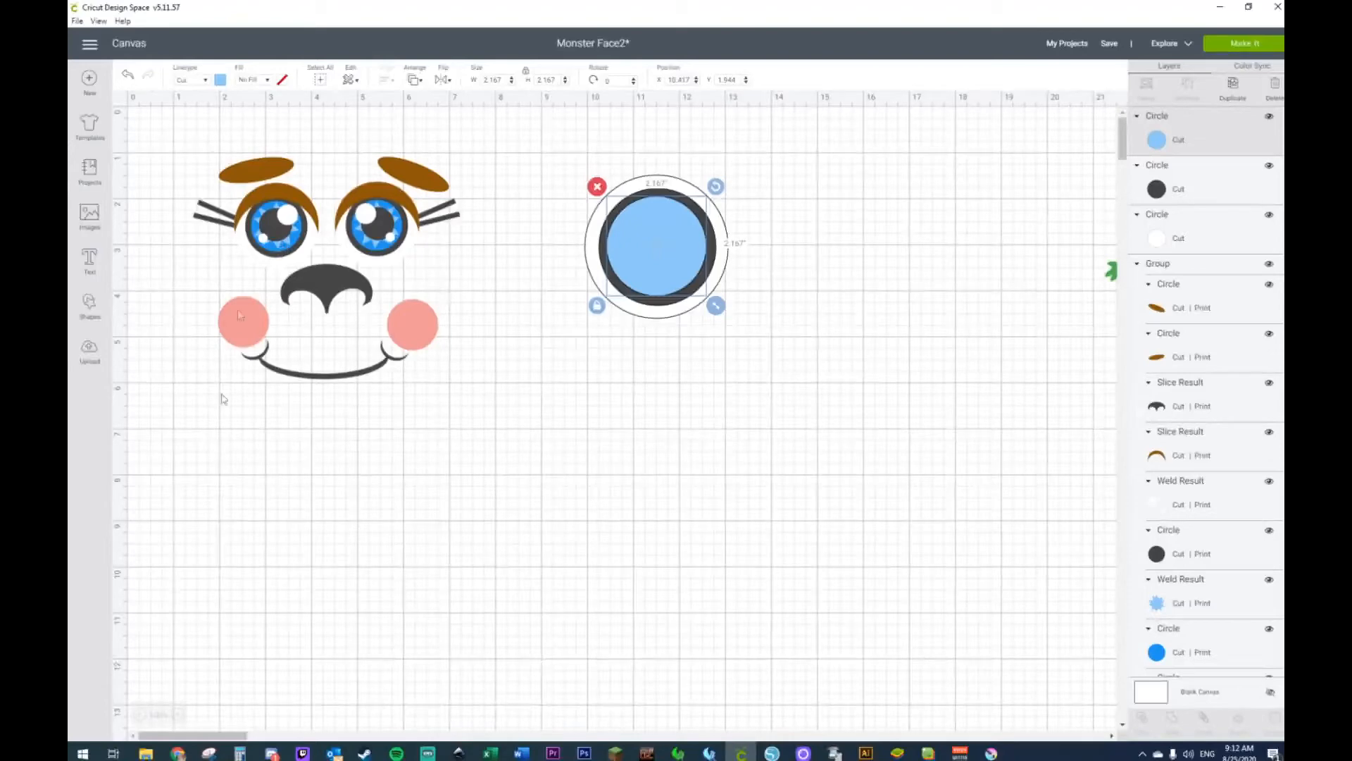
Step: Insert a star, shrink it to about 2.02 x 1.92 inches and fit it inside the light blue circle
{"action": "left_click", "coordinate": [178, 714]}
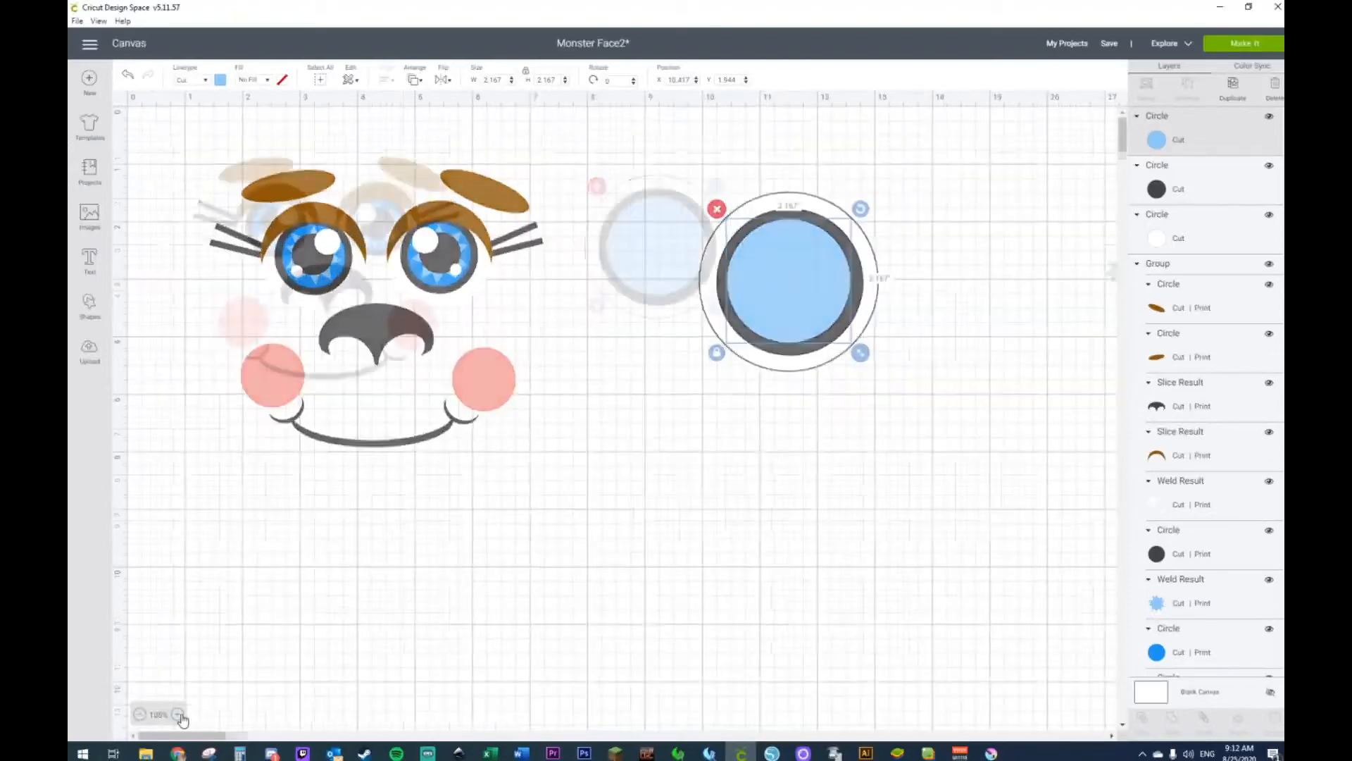
{"action": "left_click", "coordinate": [180, 715]}
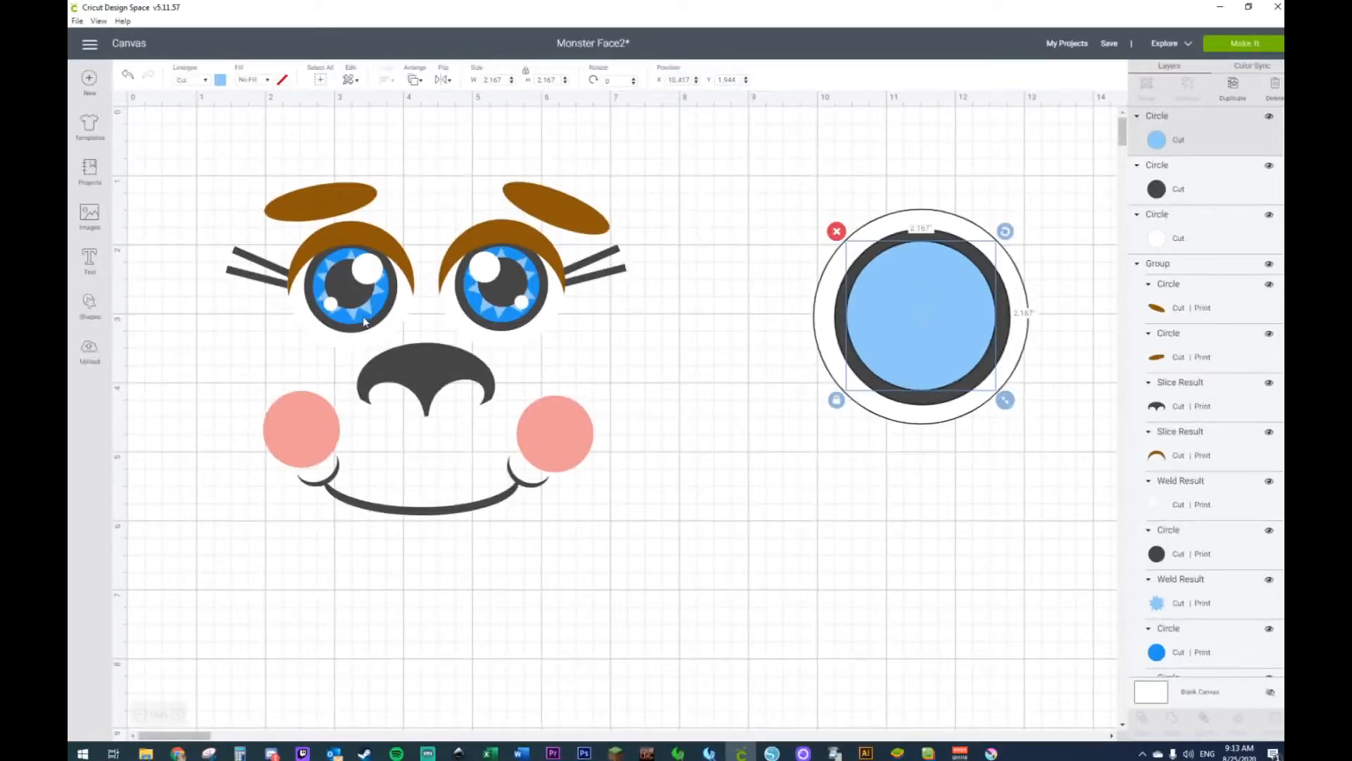
{"action": "left_click", "coordinate": [90, 306]}
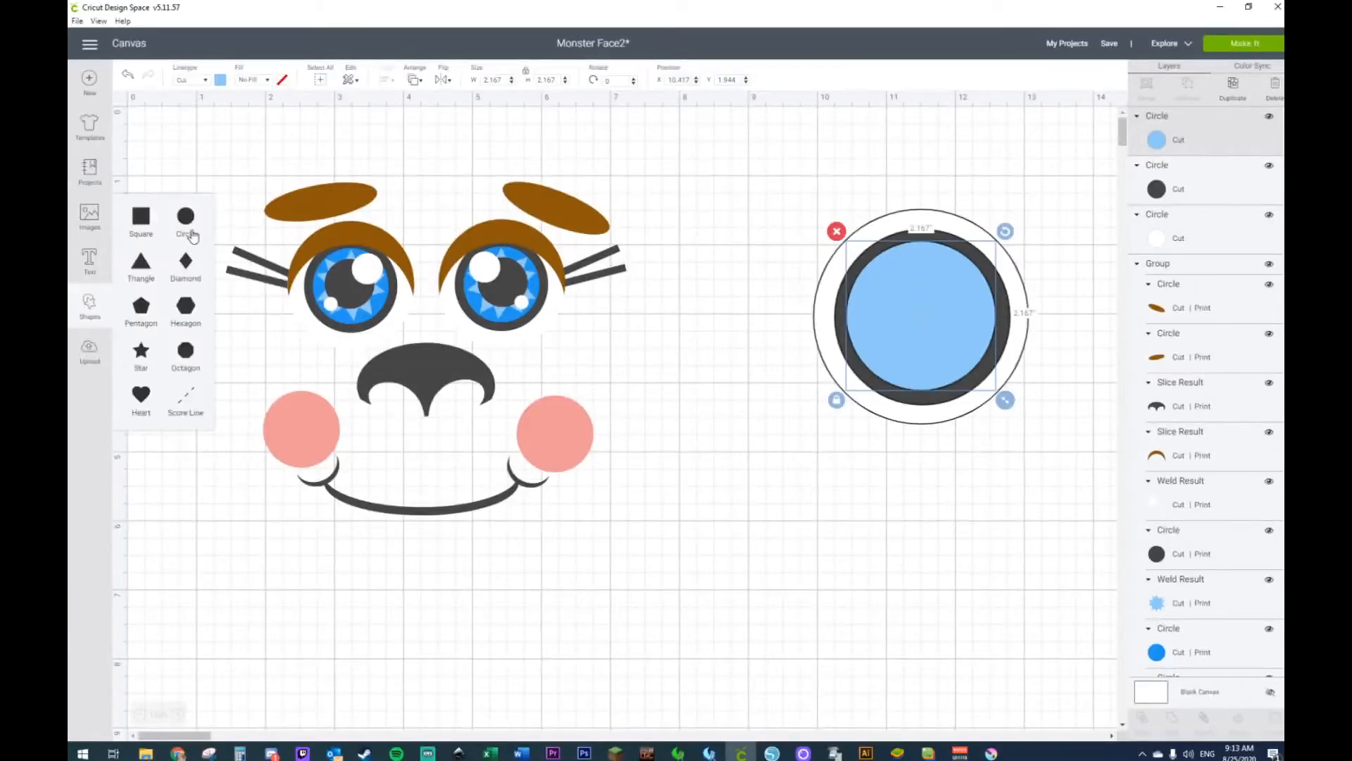
{"action": "left_click", "coordinate": [141, 356]}
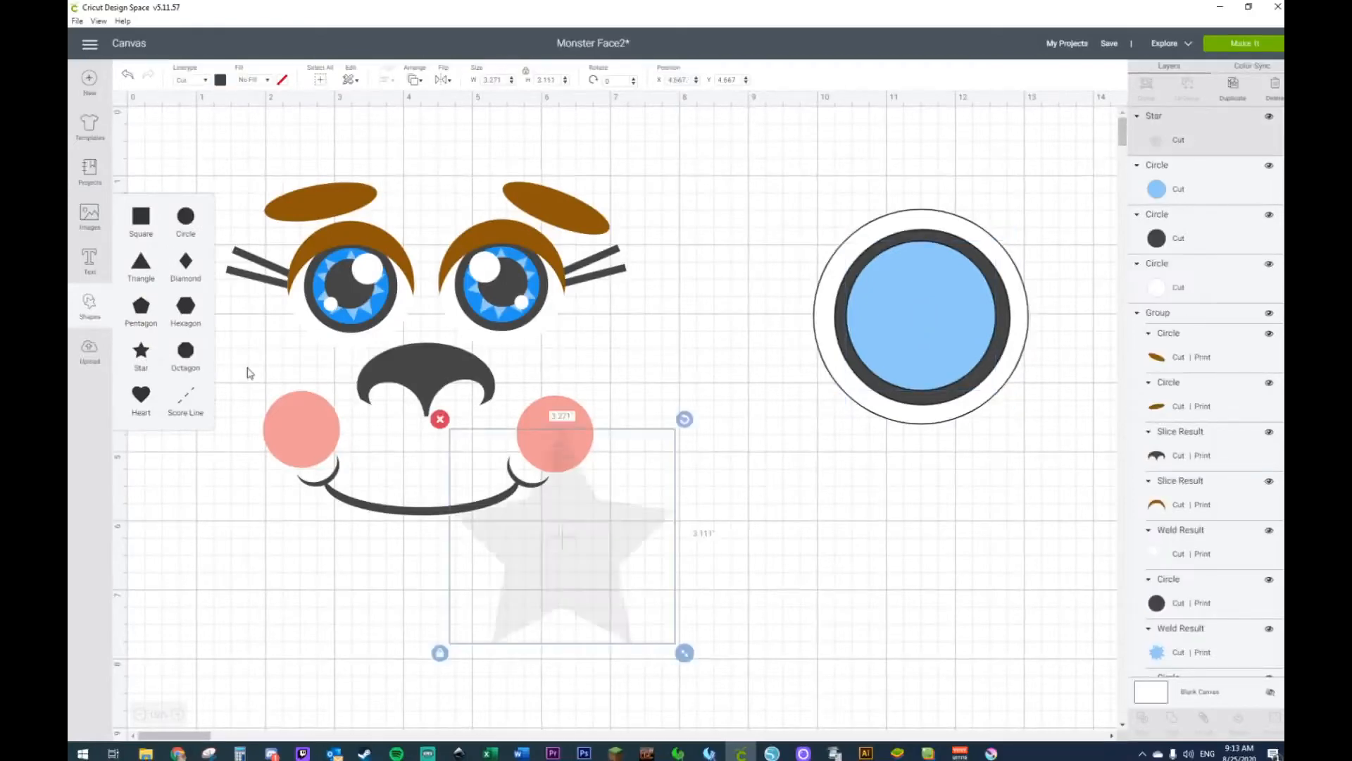
{"action": "left_click_drag", "start_coordinate": [558, 534], "coordinate": [948, 352]}
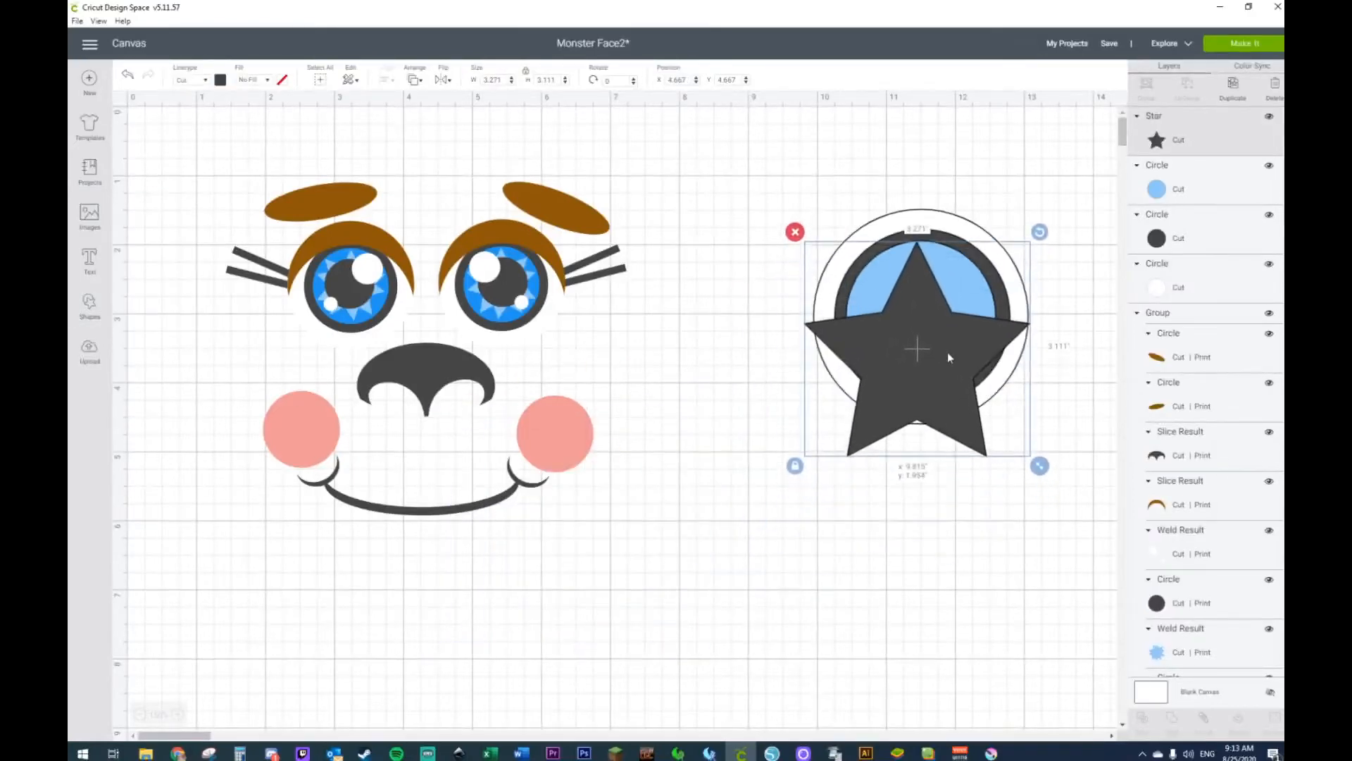
{"action": "left_click_drag", "start_coordinate": [1042, 464], "coordinate": [981, 401]}
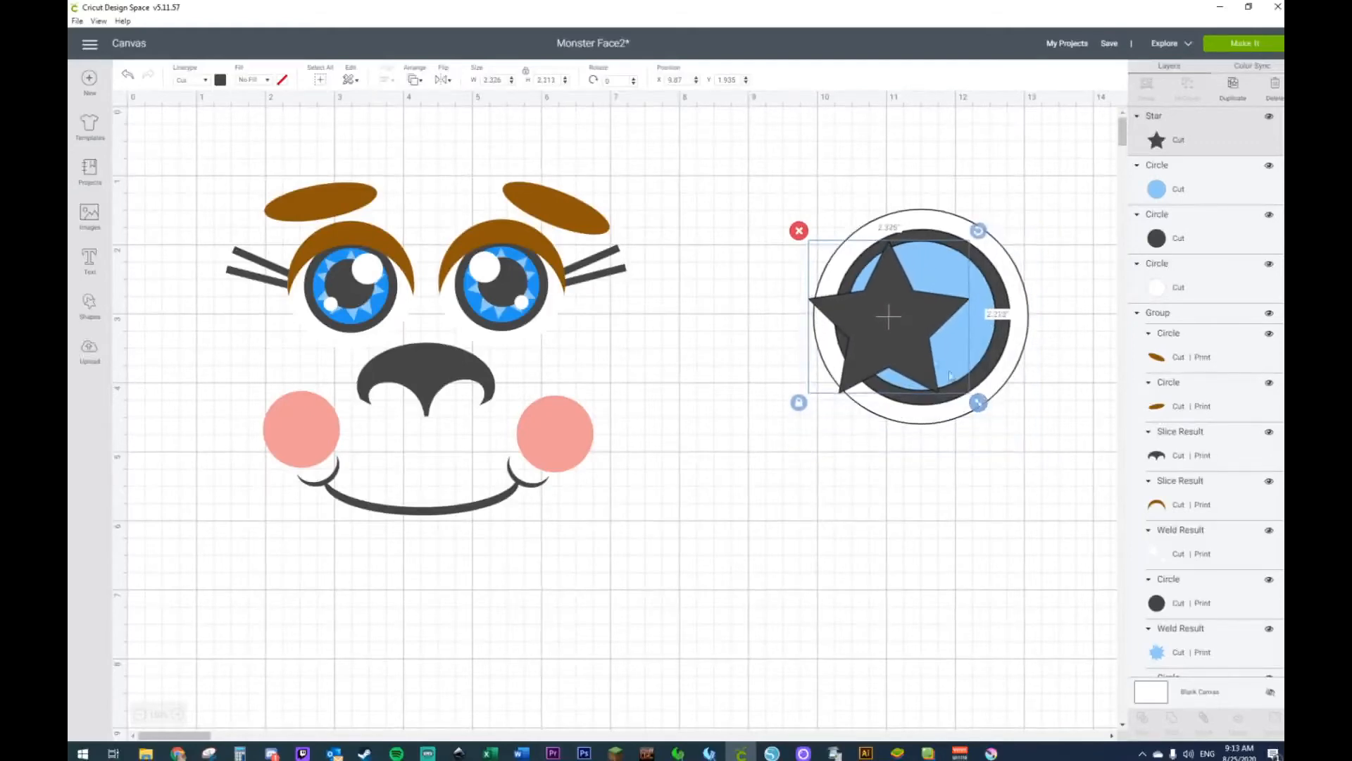
{"action": "left_click_drag", "start_coordinate": [871, 325], "coordinate": [938, 336]}
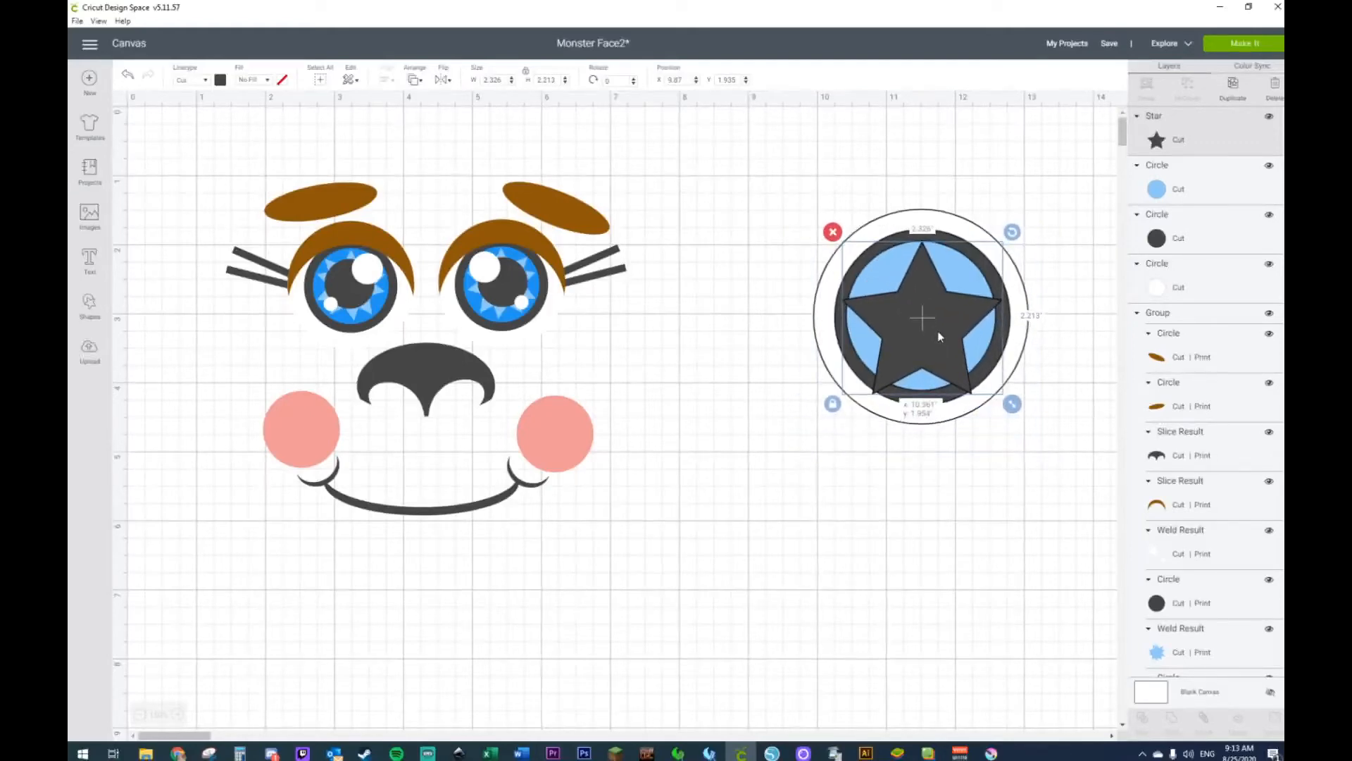
{"action": "left_click_drag", "start_coordinate": [1012, 403], "coordinate": [997, 377]}
{"action": "left_click_drag", "start_coordinate": [928, 332], "coordinate": [935, 328]}
{"action": "left_click_drag", "start_coordinate": [1005, 386], "coordinate": [997, 380]}
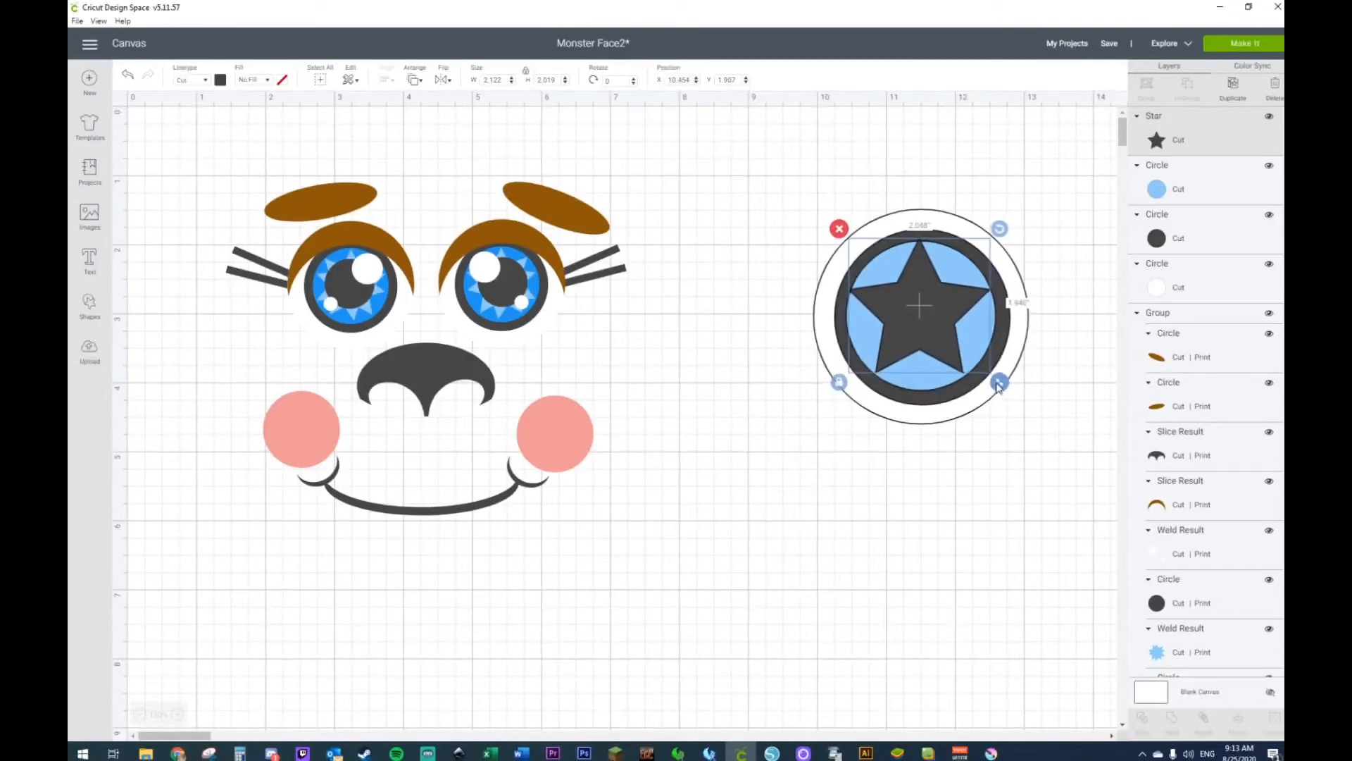
{"action": "left_click_drag", "start_coordinate": [932, 337], "coordinate": [931, 332]}
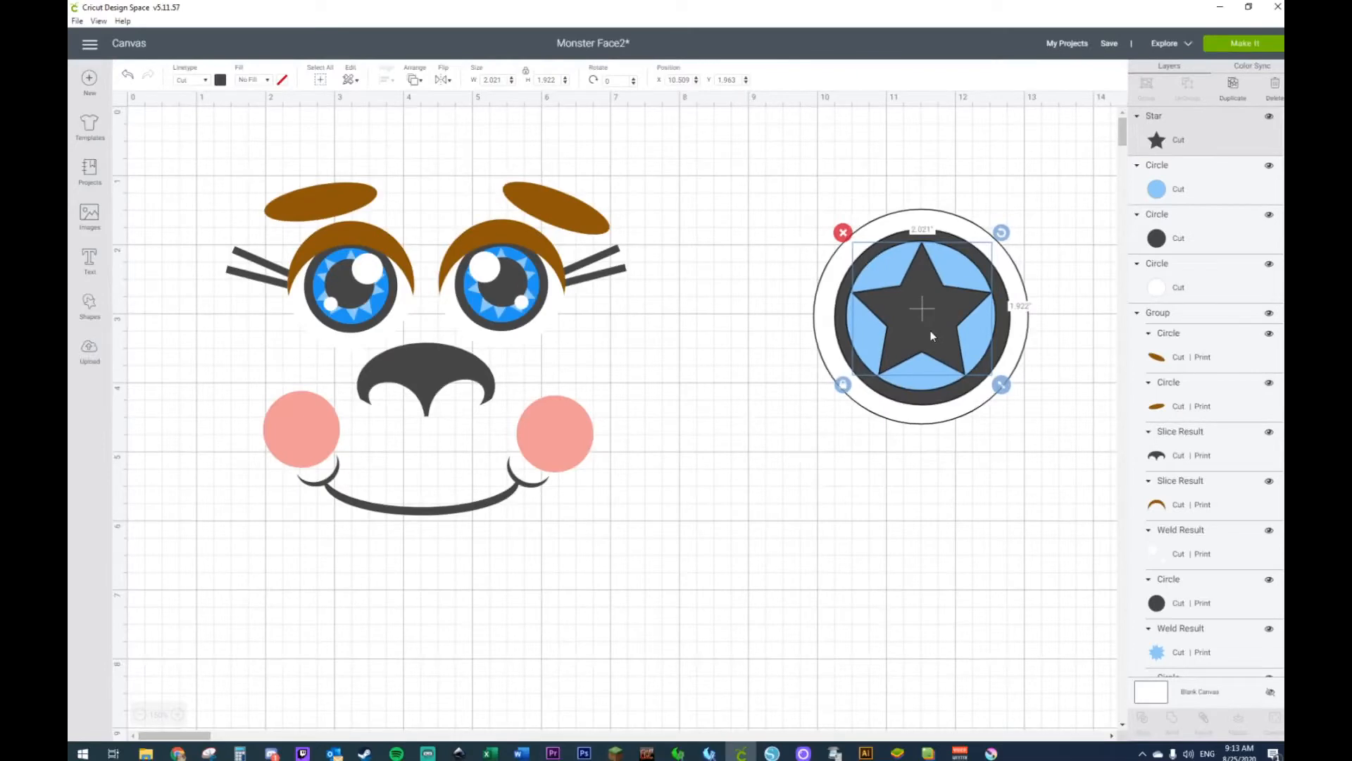
Step: Duplicate the star, align both stars with Center, and move the stacked pair back inside the light blue circle
{"action": "key", "text": "ctrl+d"}
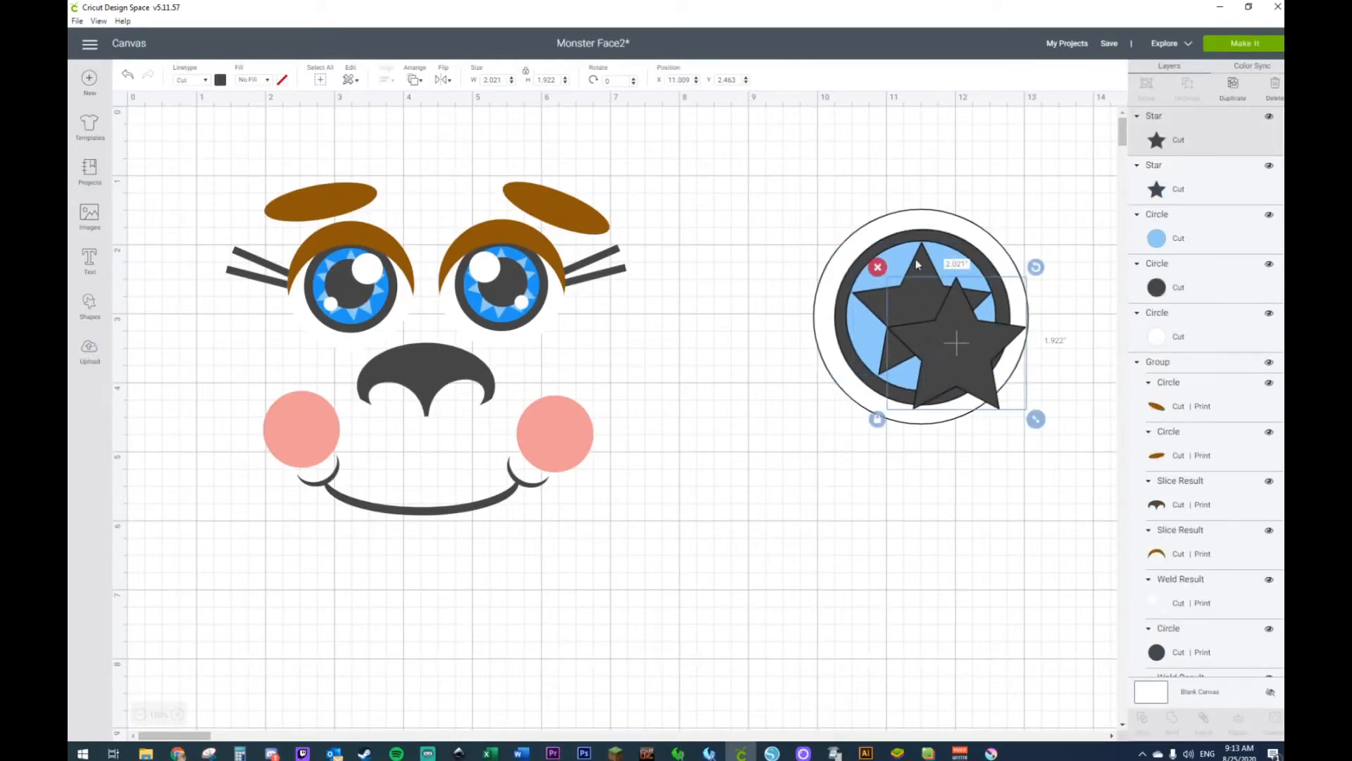
{"action": "left_click", "coordinate": [917, 265], "text": "shift"}
{"action": "left_click", "coordinate": [382, 84]}
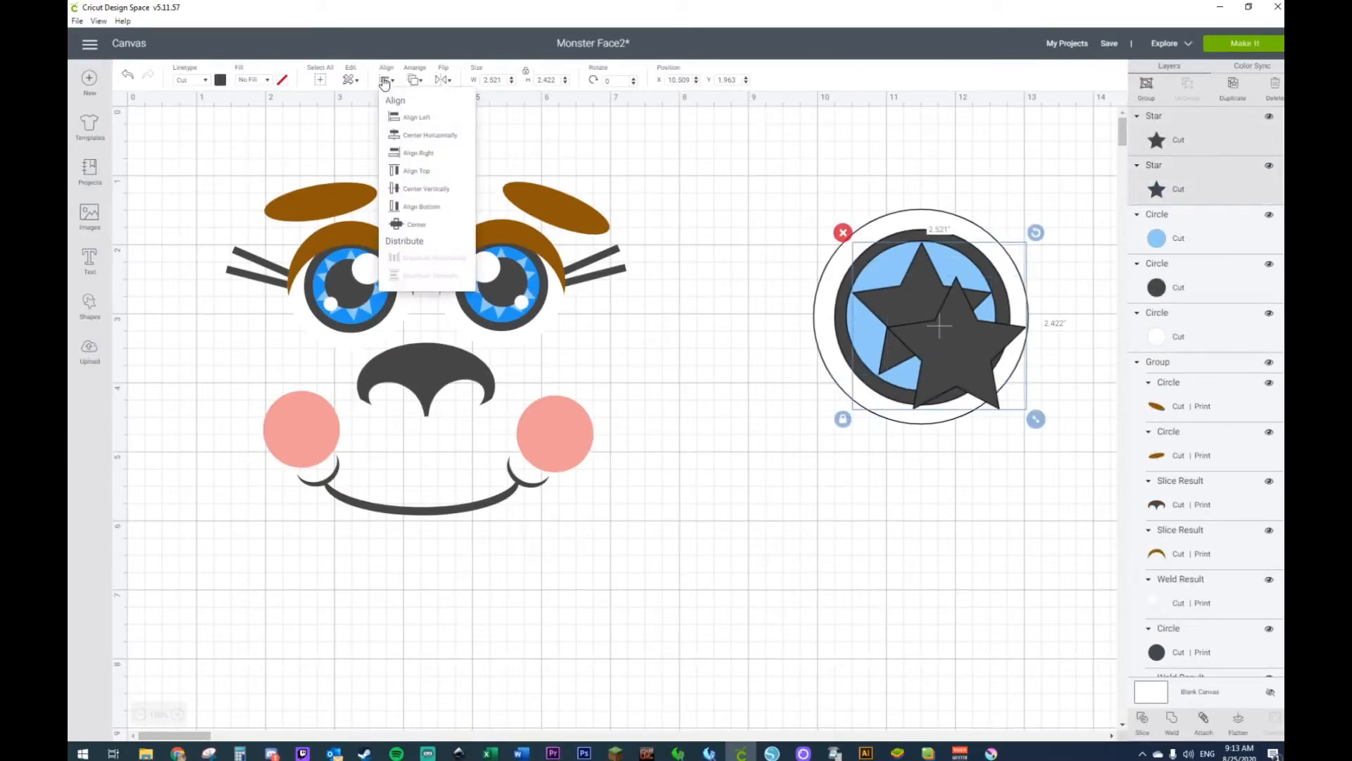
{"action": "left_click", "coordinate": [411, 227]}
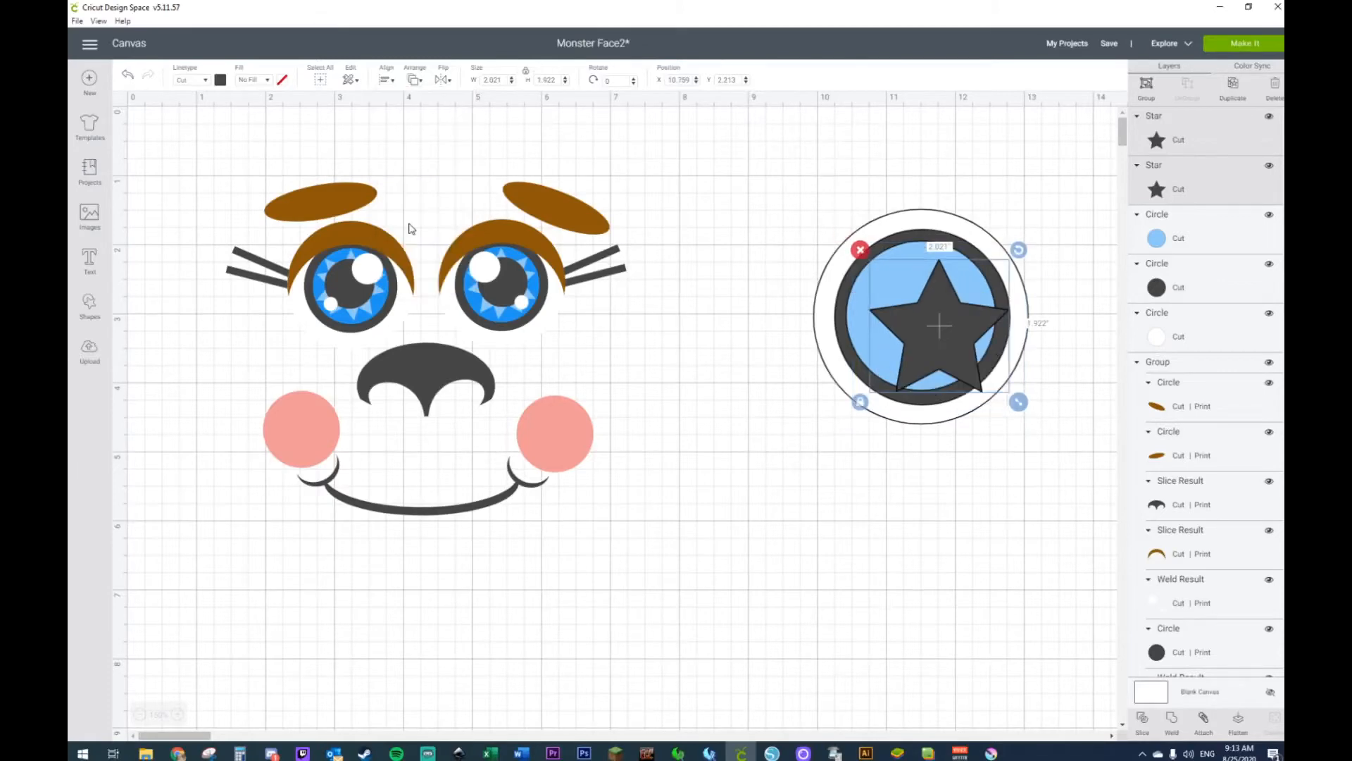
{"action": "left_click_drag", "start_coordinate": [932, 333], "coordinate": [915, 317]}
{"action": "left_click", "coordinate": [807, 179]}
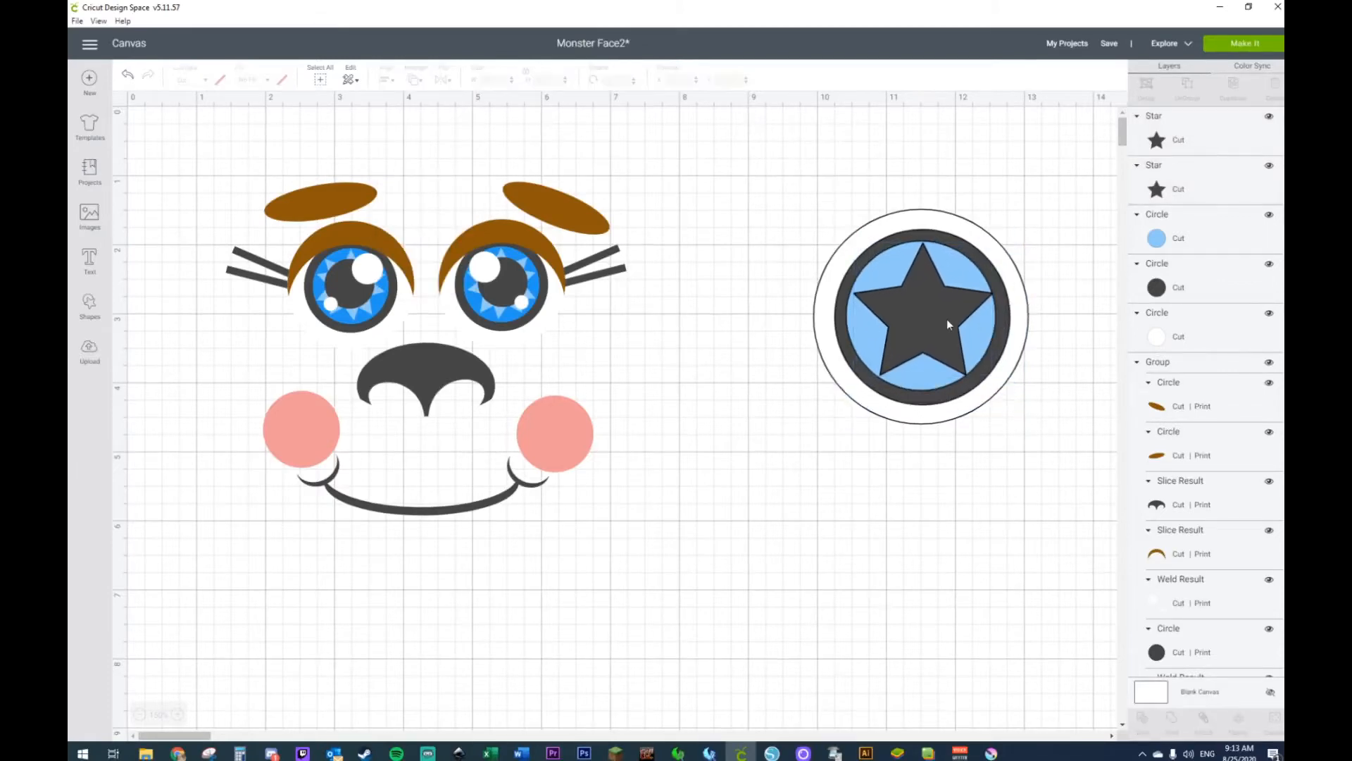
Step: Rotate the upper star about 34 degrees so its points fall between those of the other star, and weld both stars together
{"action": "left_click", "coordinate": [948, 315]}
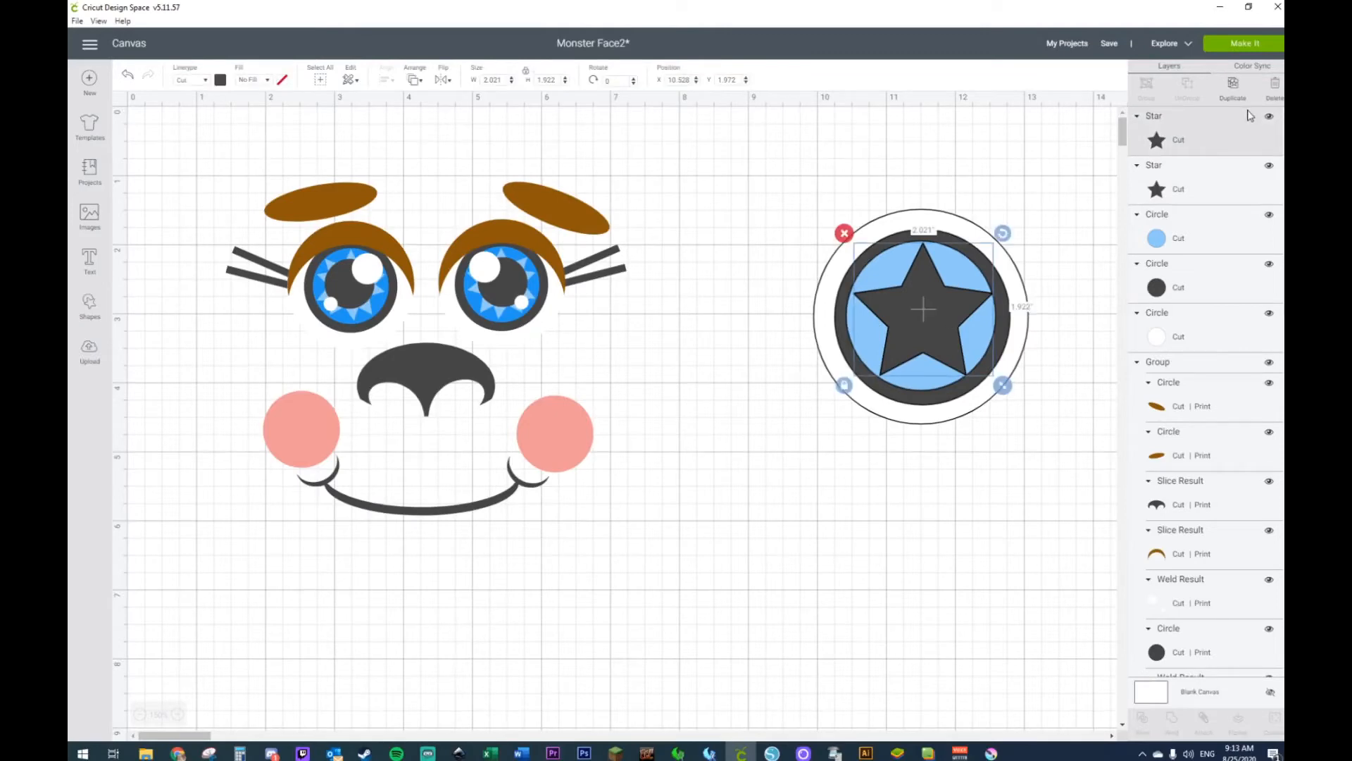
{"action": "left_click_drag", "start_coordinate": [1001, 240], "coordinate": [1016, 298]}
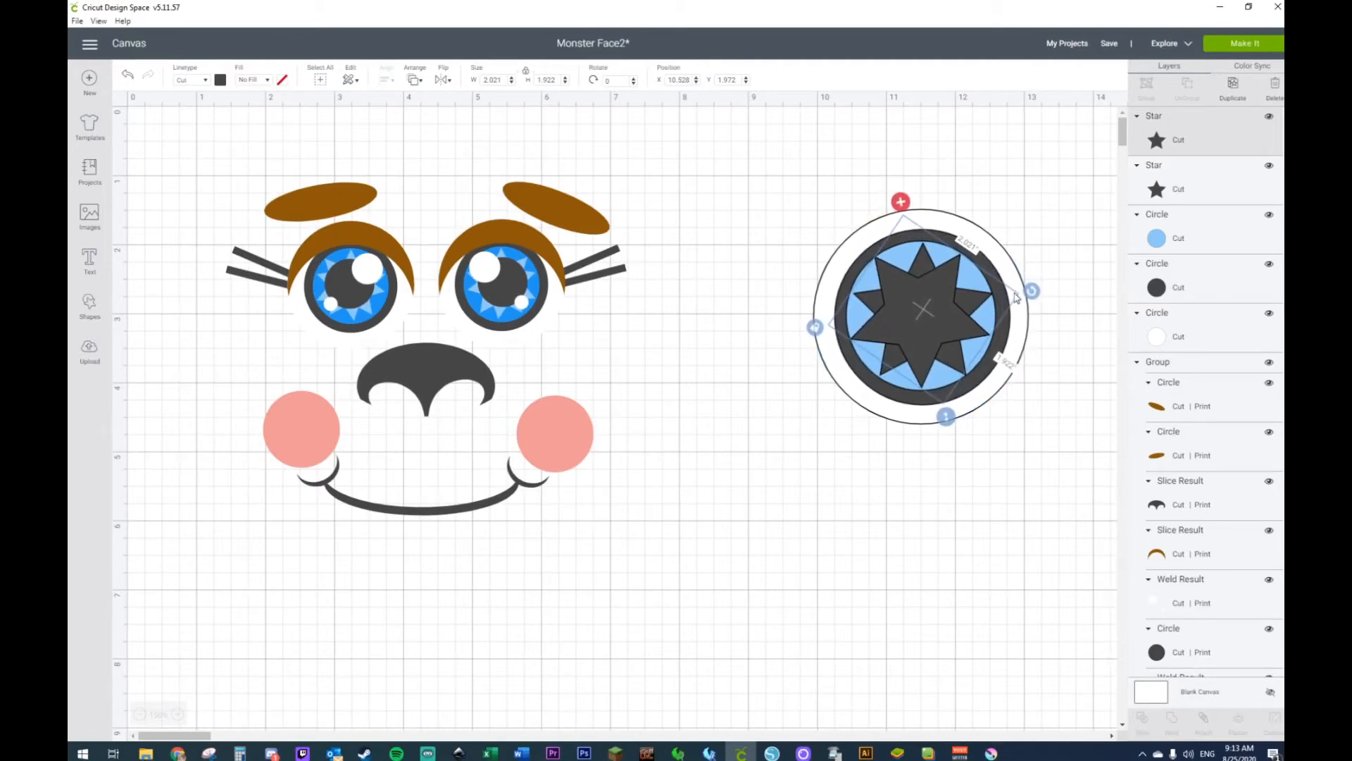
{"action": "left_click_drag", "start_coordinate": [1016, 298], "coordinate": [1017, 299]}
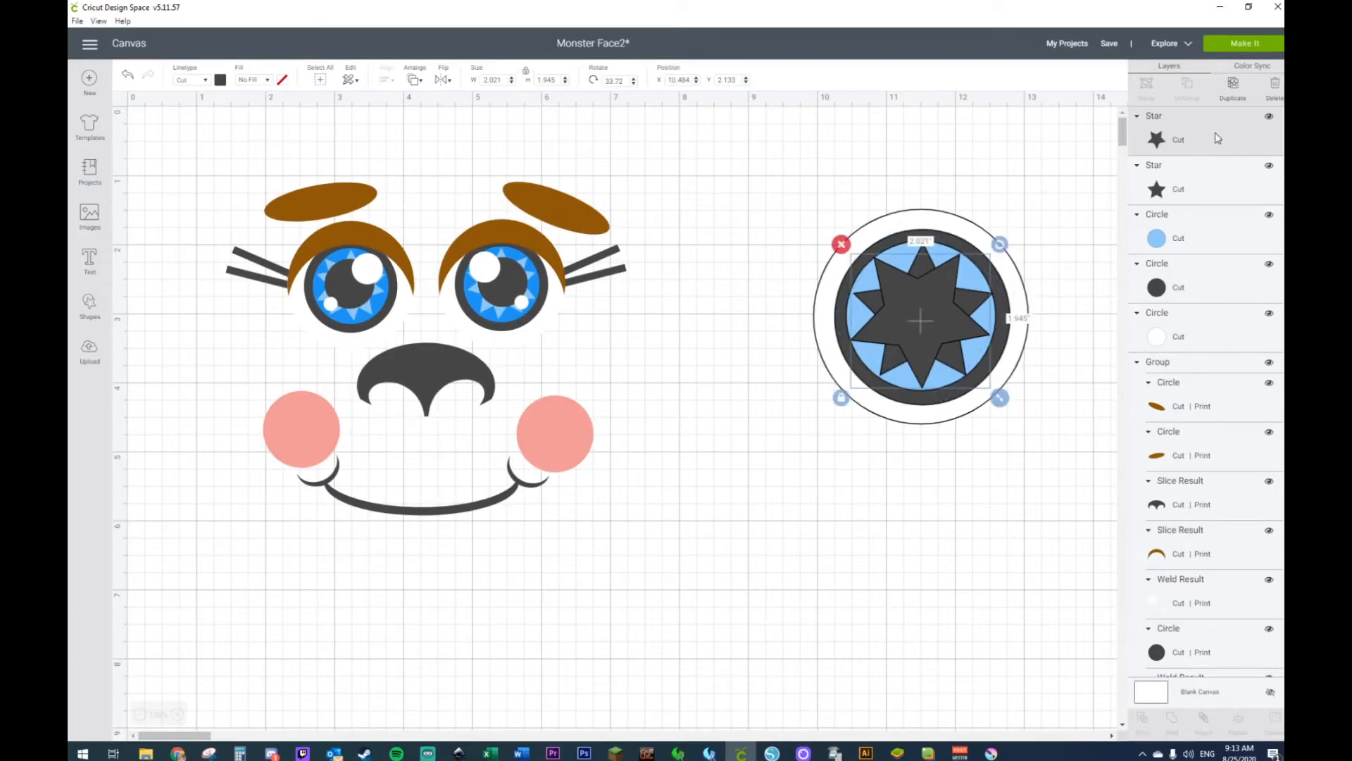
{"action": "left_click", "coordinate": [1209, 180], "text": "shift"}
{"action": "right_click", "coordinate": [913, 330]}
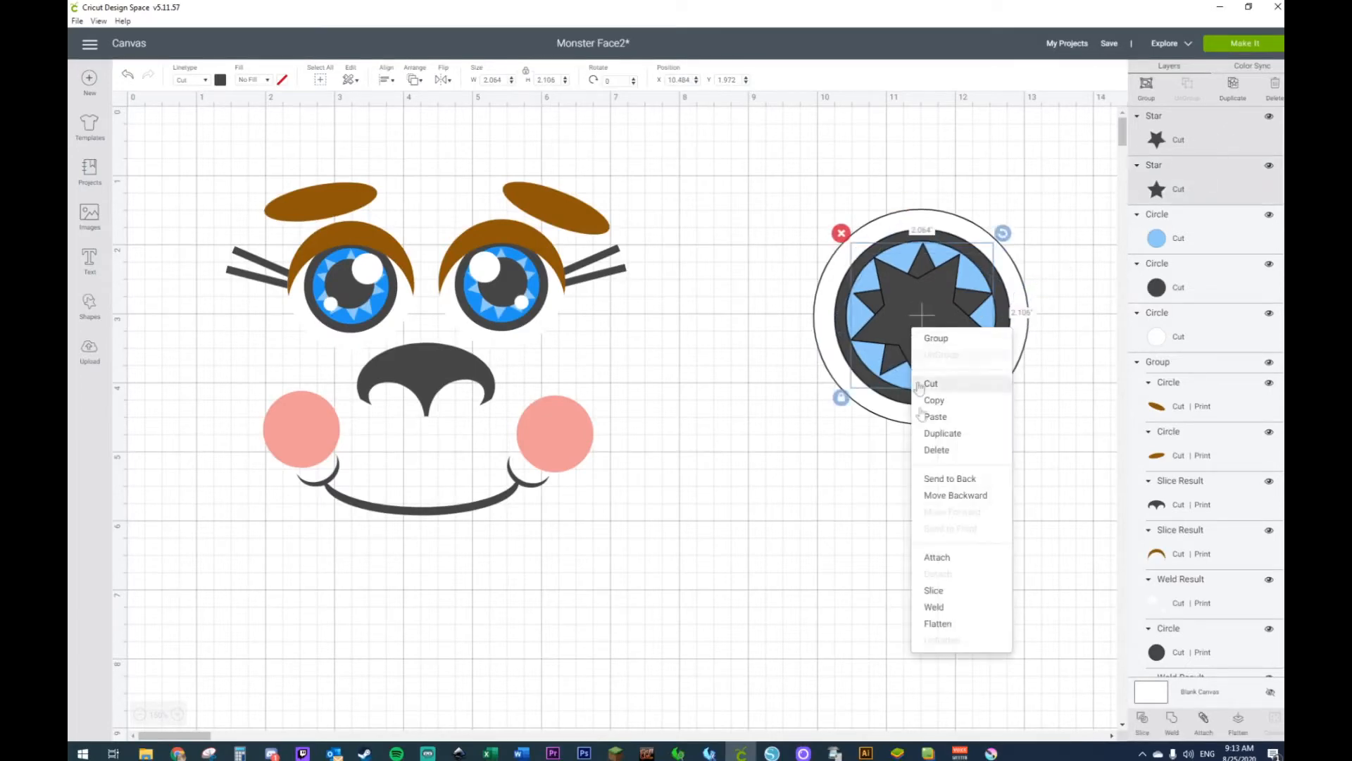
{"action": "left_click", "coordinate": [935, 607]}
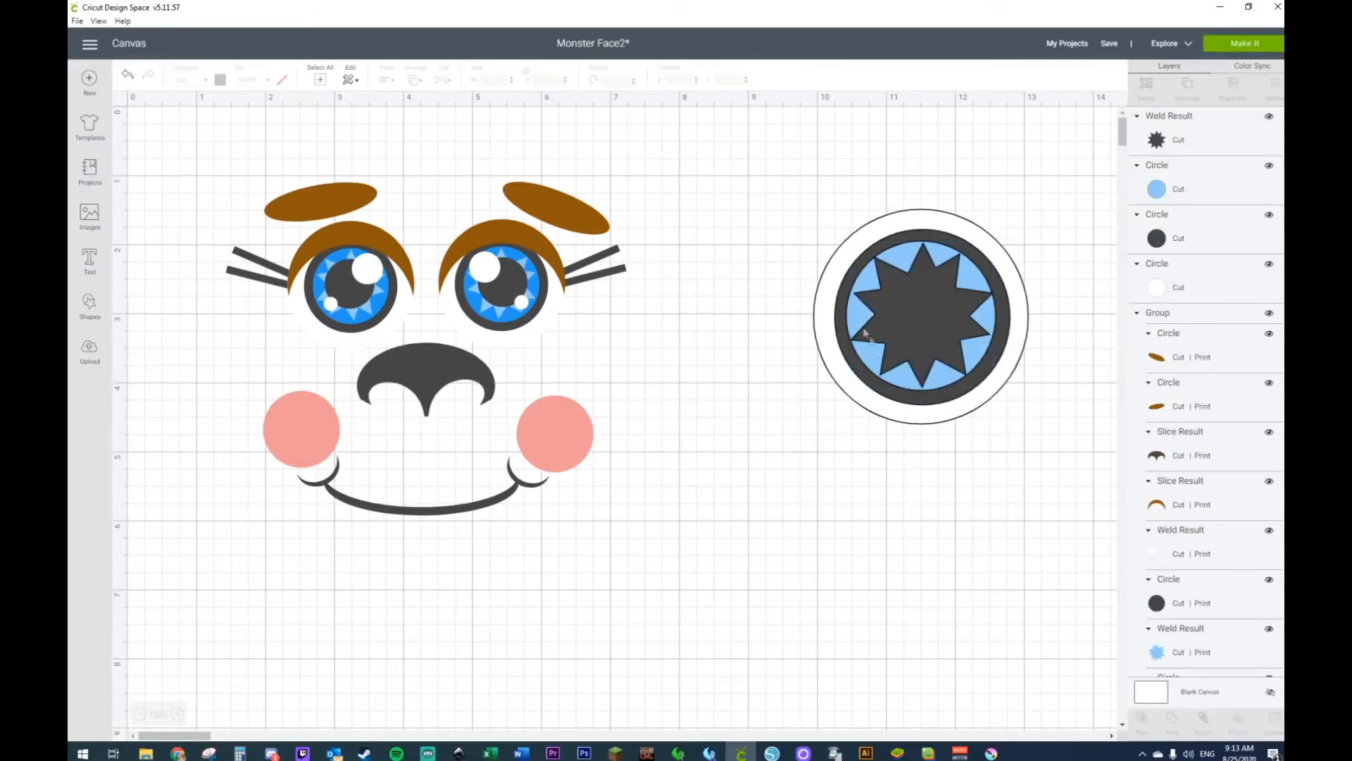
Step: Recolor the eye's light blue circle to a brighter blue and the welded star to light blue
{"action": "left_click", "coordinate": [1191, 189]}
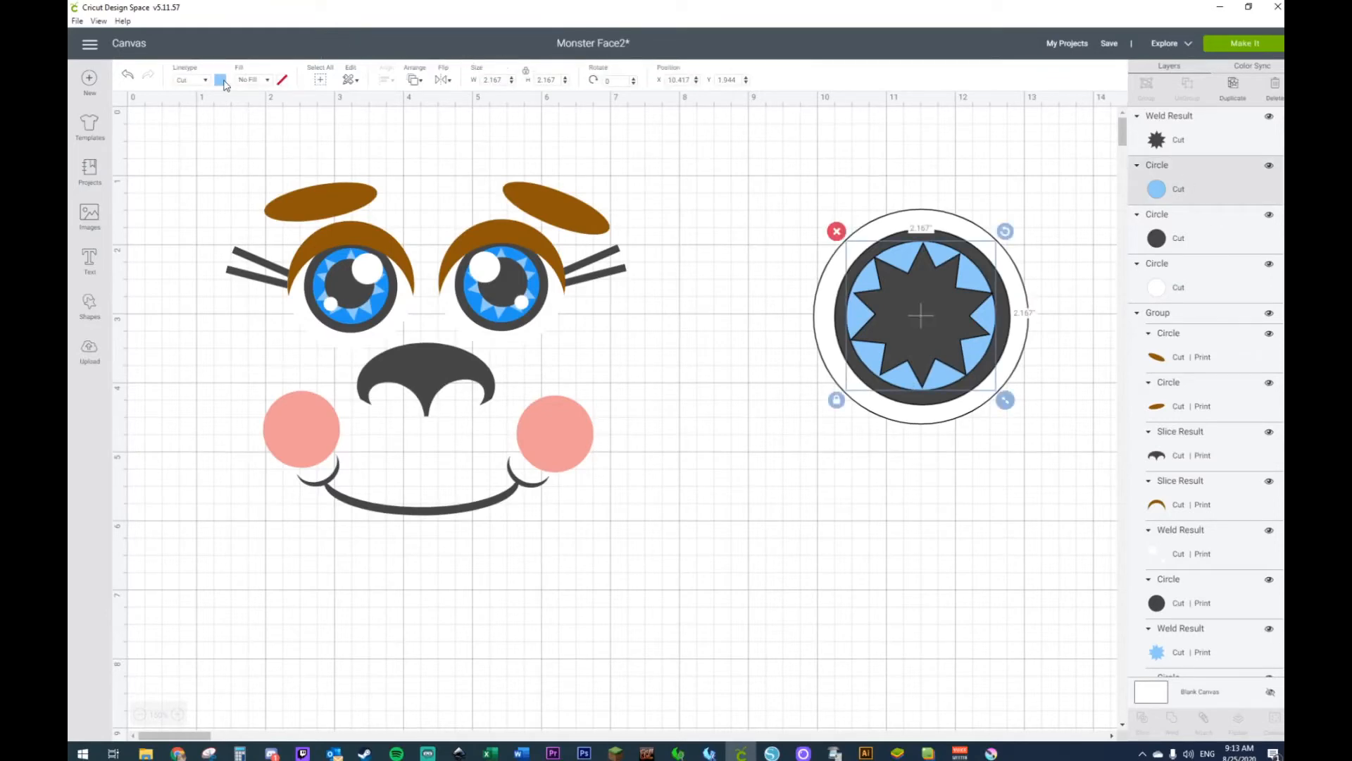
{"action": "left_click", "coordinate": [223, 82]}
{"action": "left_click", "coordinate": [281, 180]}
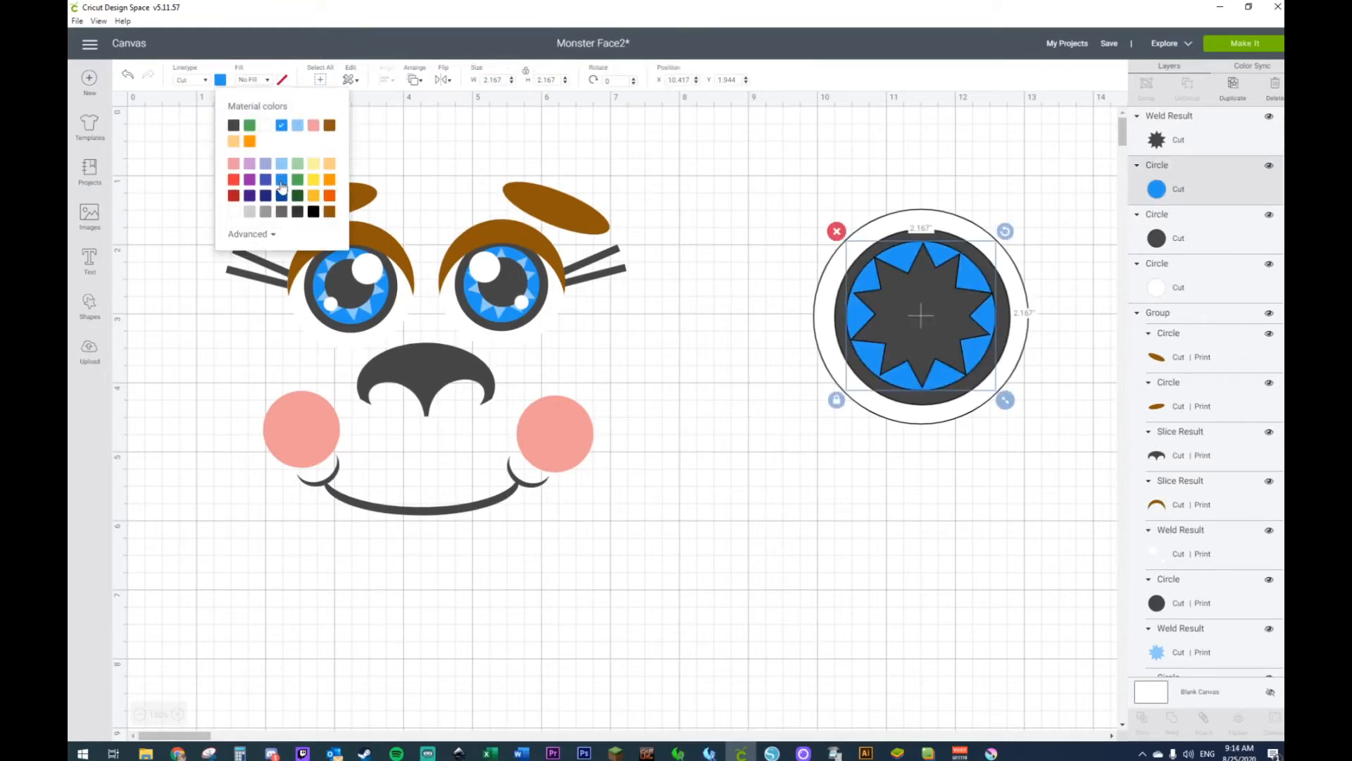
{"action": "left_click", "coordinate": [1184, 140]}
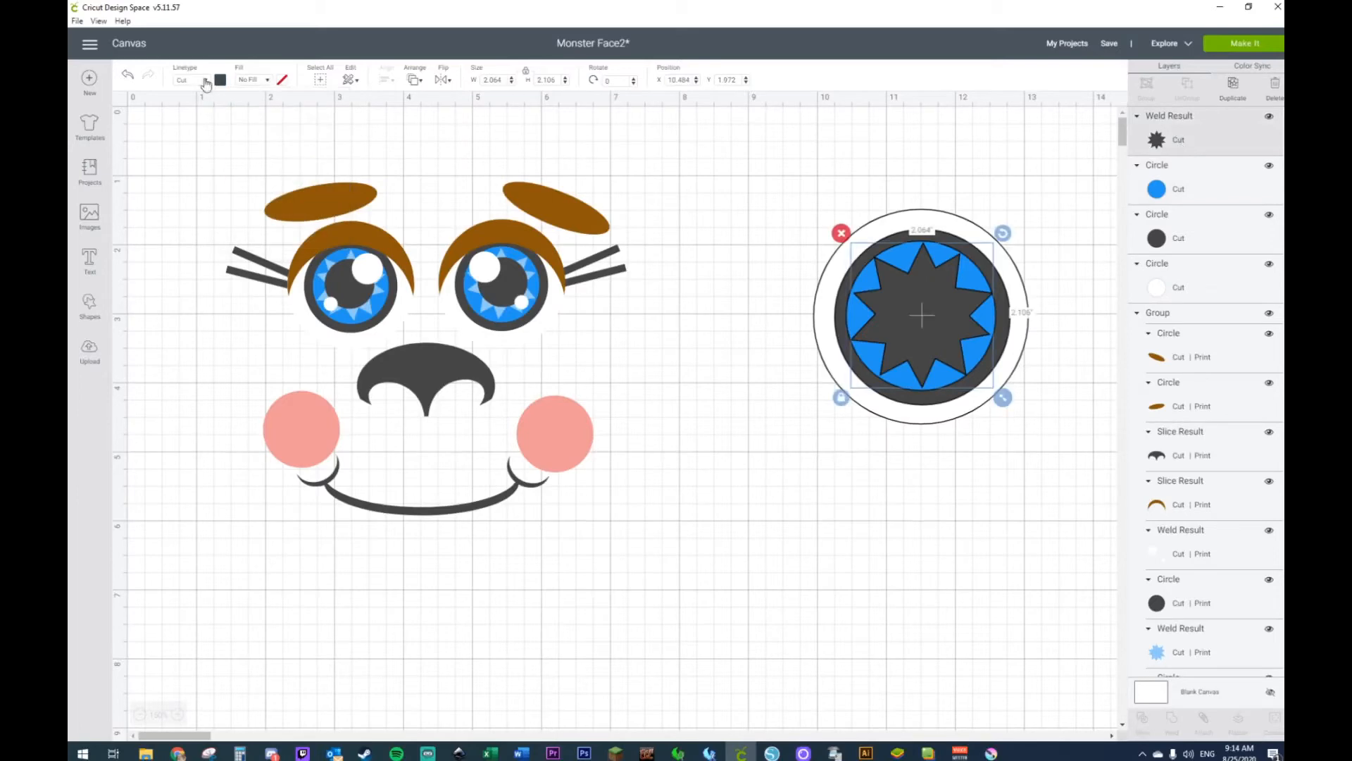
{"action": "left_click", "coordinate": [224, 82]}
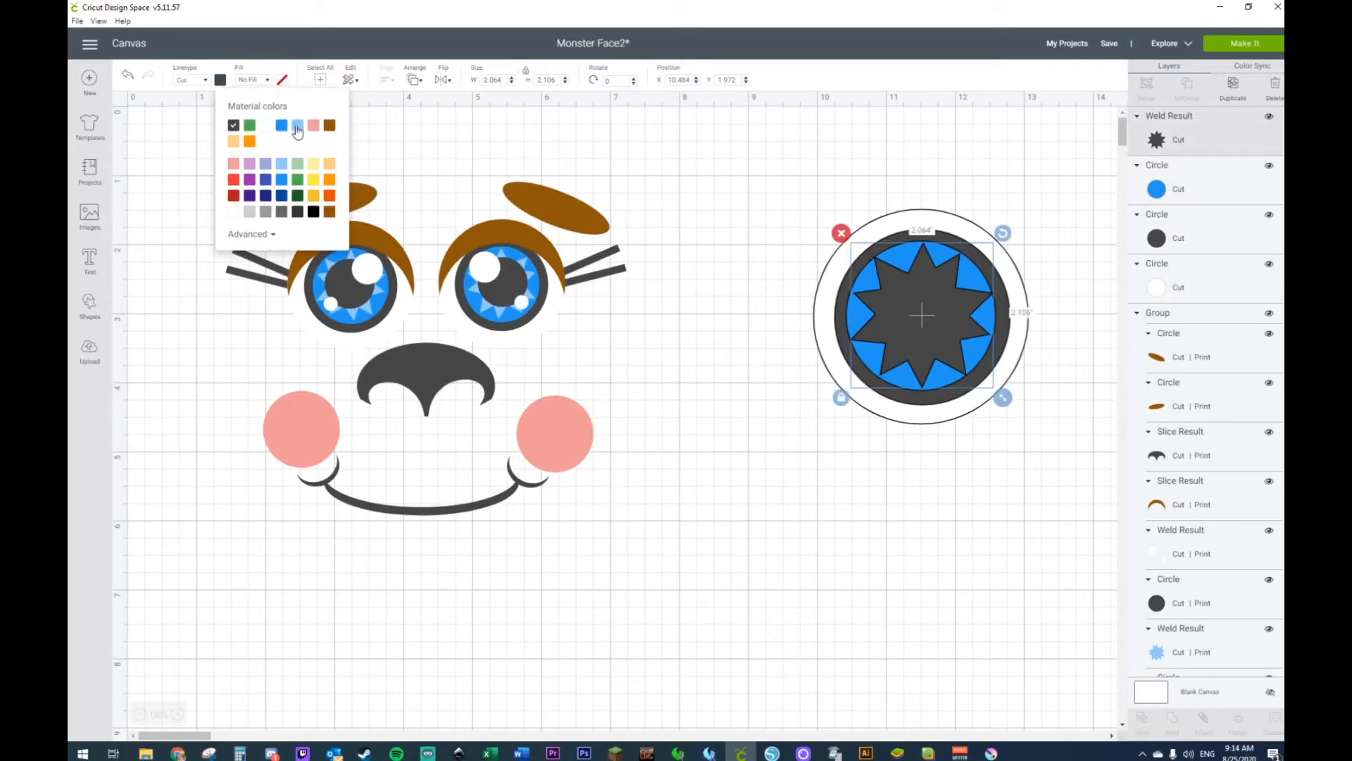
{"action": "left_click", "coordinate": [297, 125]}
{"action": "left_click", "coordinate": [879, 538]}
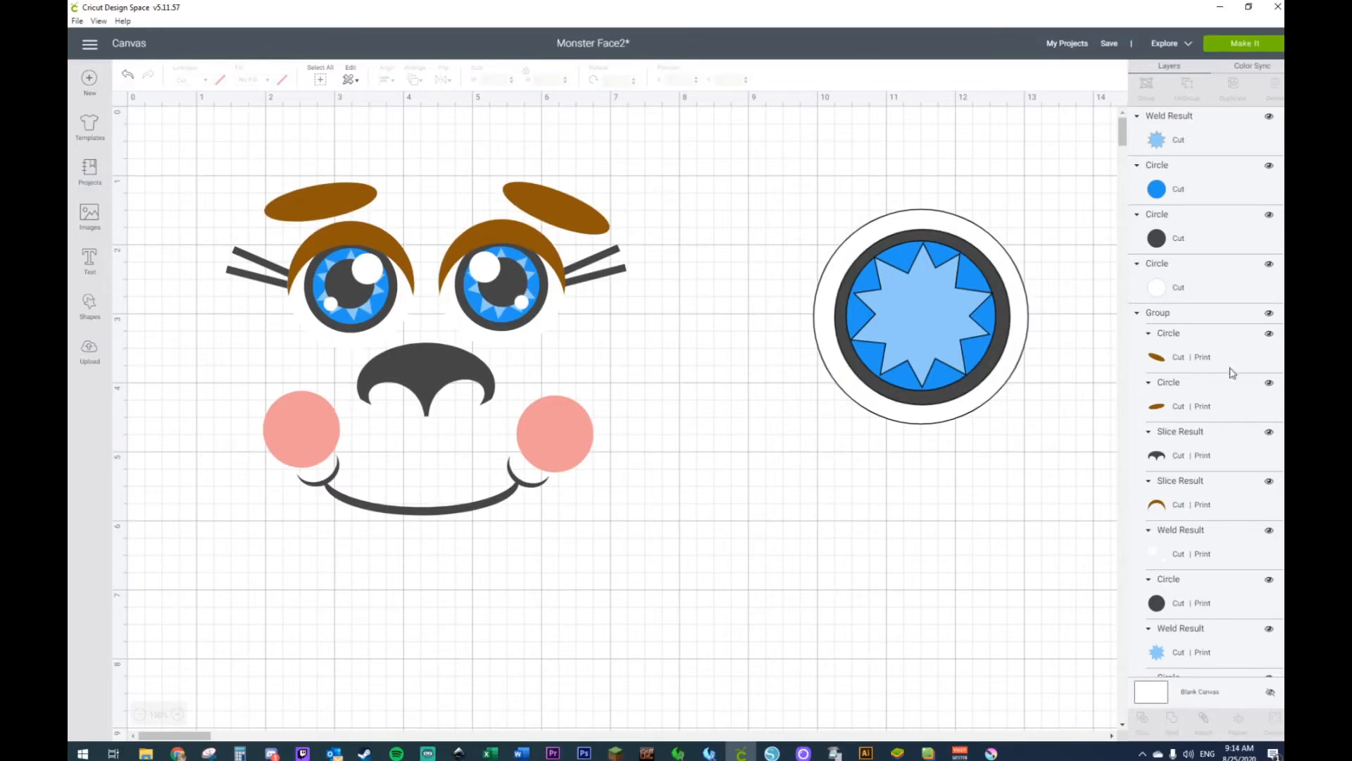
Step: Duplicate the dark gray circle of the new eye
{"action": "left_click", "coordinate": [1178, 241]}
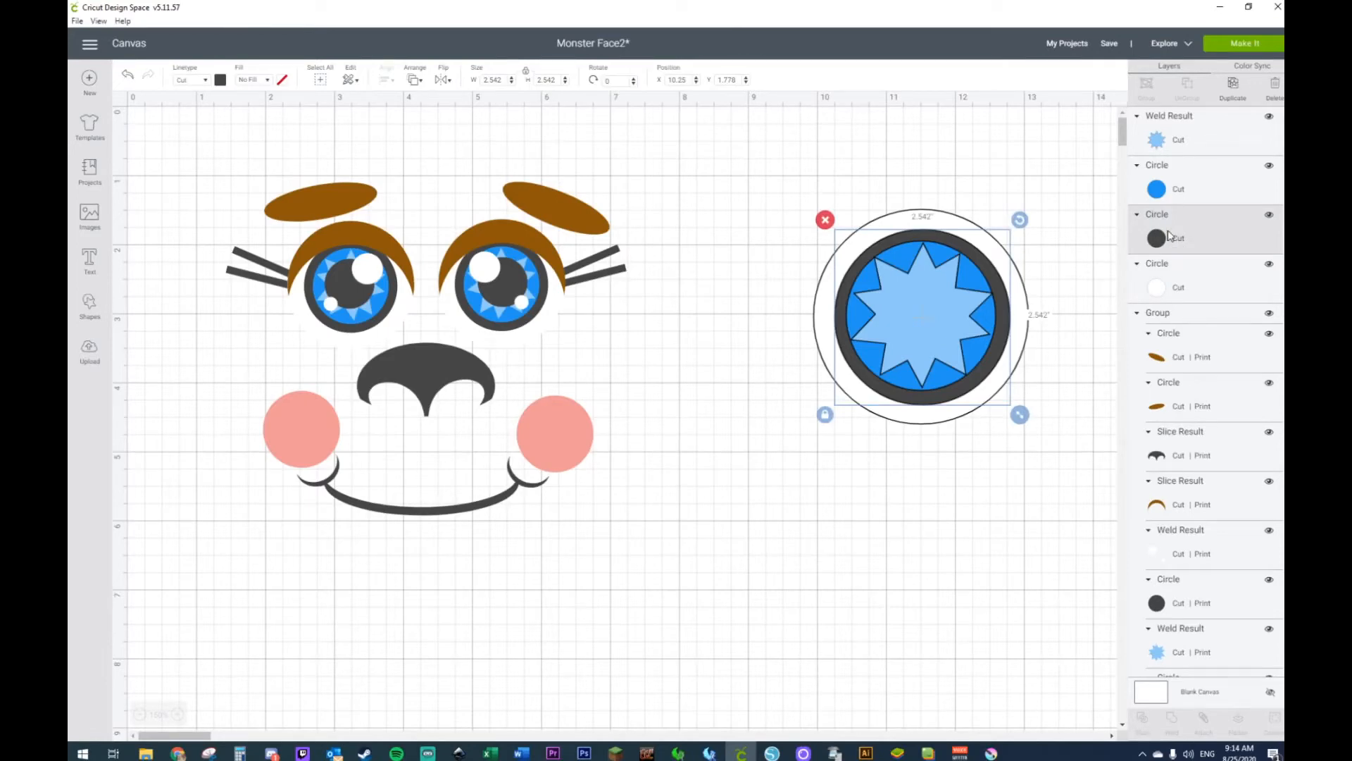
{"action": "key", "text": "ctrl+d"}
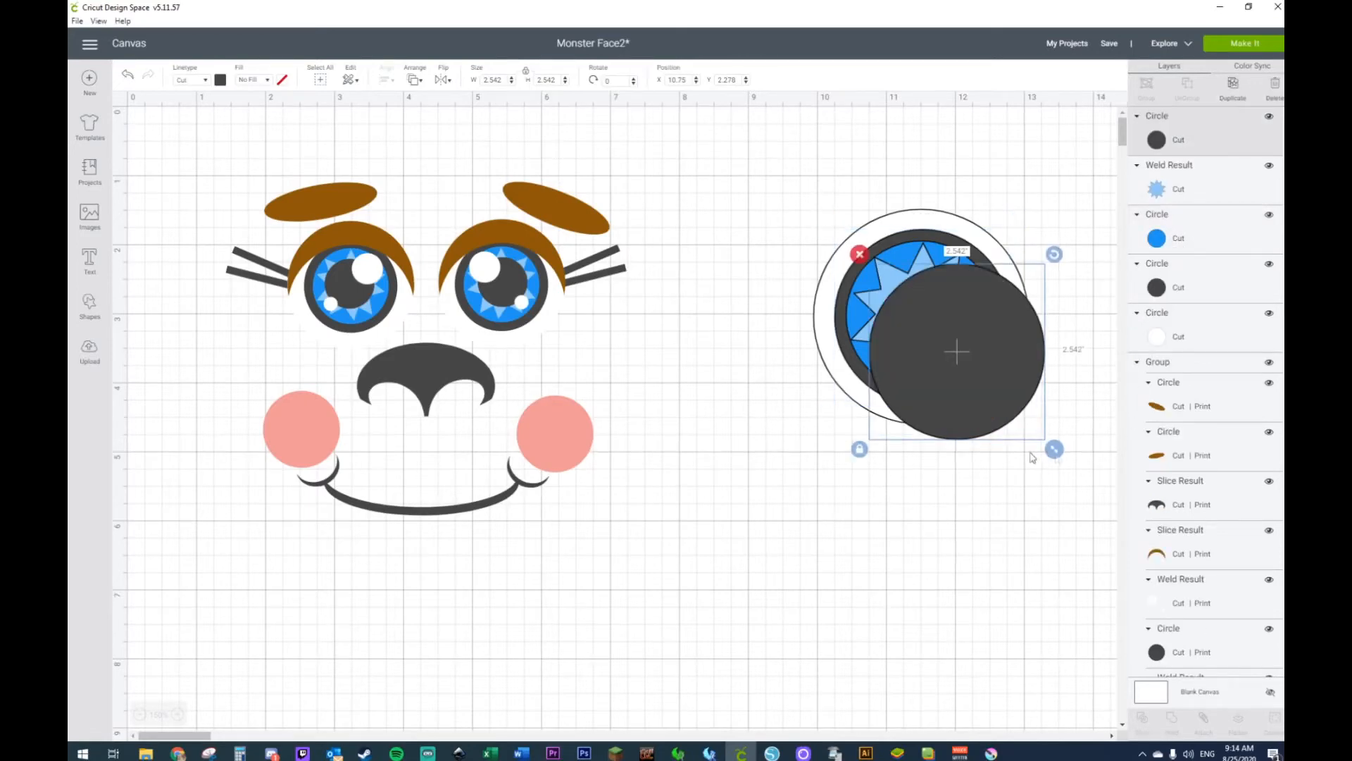
Step: Shrink the new dark circle to about 1.53 in and centre it on the light-blue starburst as the pupil
{"action": "left_click_drag", "start_coordinate": [1056, 456], "coordinate": [990, 390]}
{"action": "left_click", "coordinate": [743, 396]}
{"action": "left_click", "coordinate": [916, 318]}
{"action": "left_click_drag", "start_coordinate": [921, 310], "coordinate": [886, 479]}
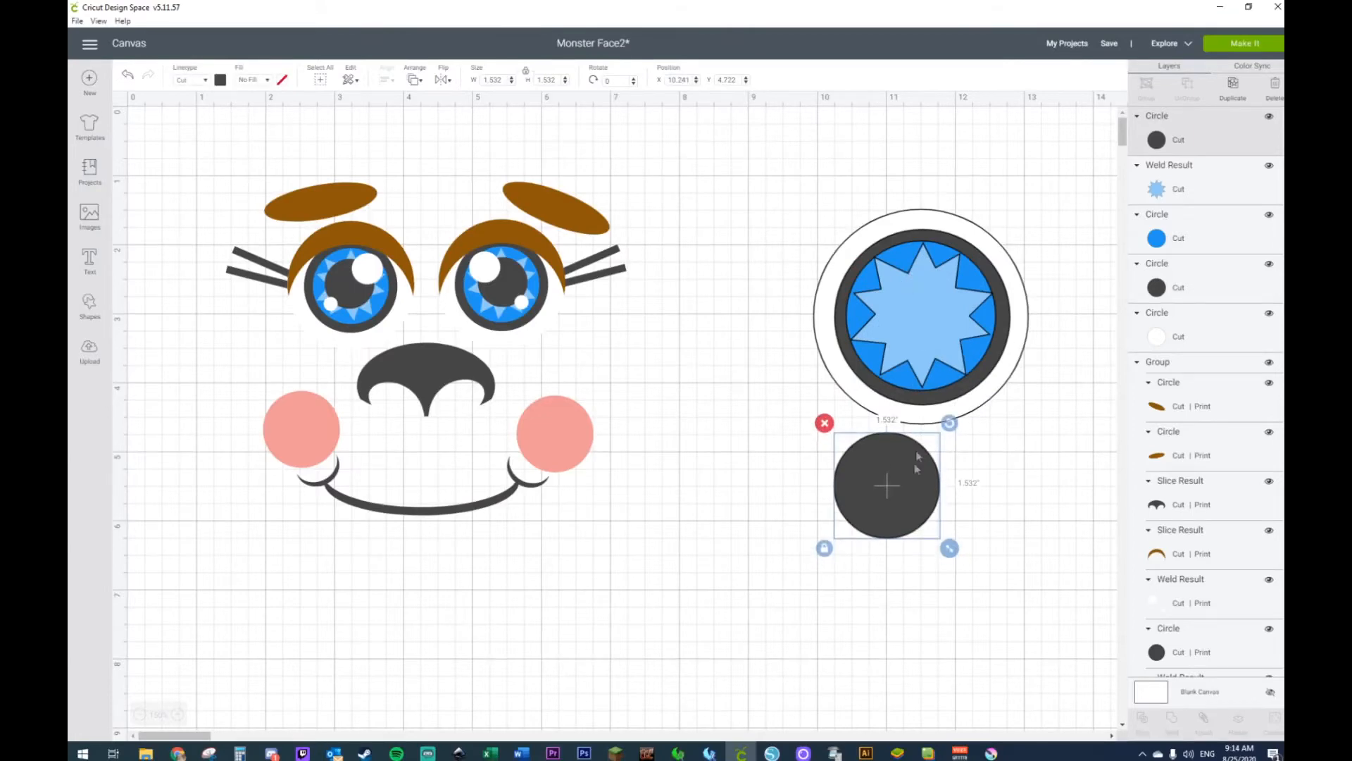
{"action": "left_click_drag", "start_coordinate": [917, 456], "coordinate": [935, 308]}
{"action": "left_click", "coordinate": [869, 504]}
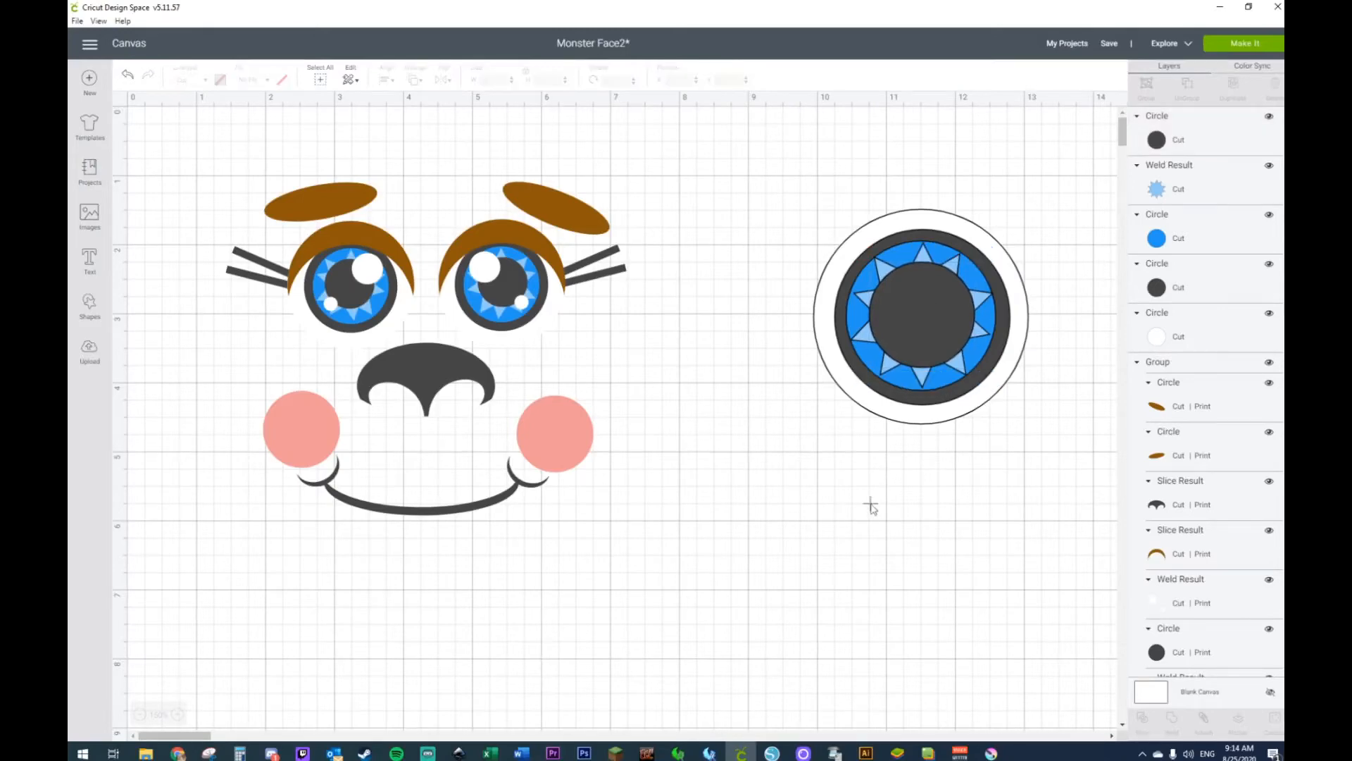
{"action": "left_click", "coordinate": [803, 504]}
Step: Add another circle about 0.57 in wide below the eye and colour it white
{"action": "left_click", "coordinate": [89, 310]}
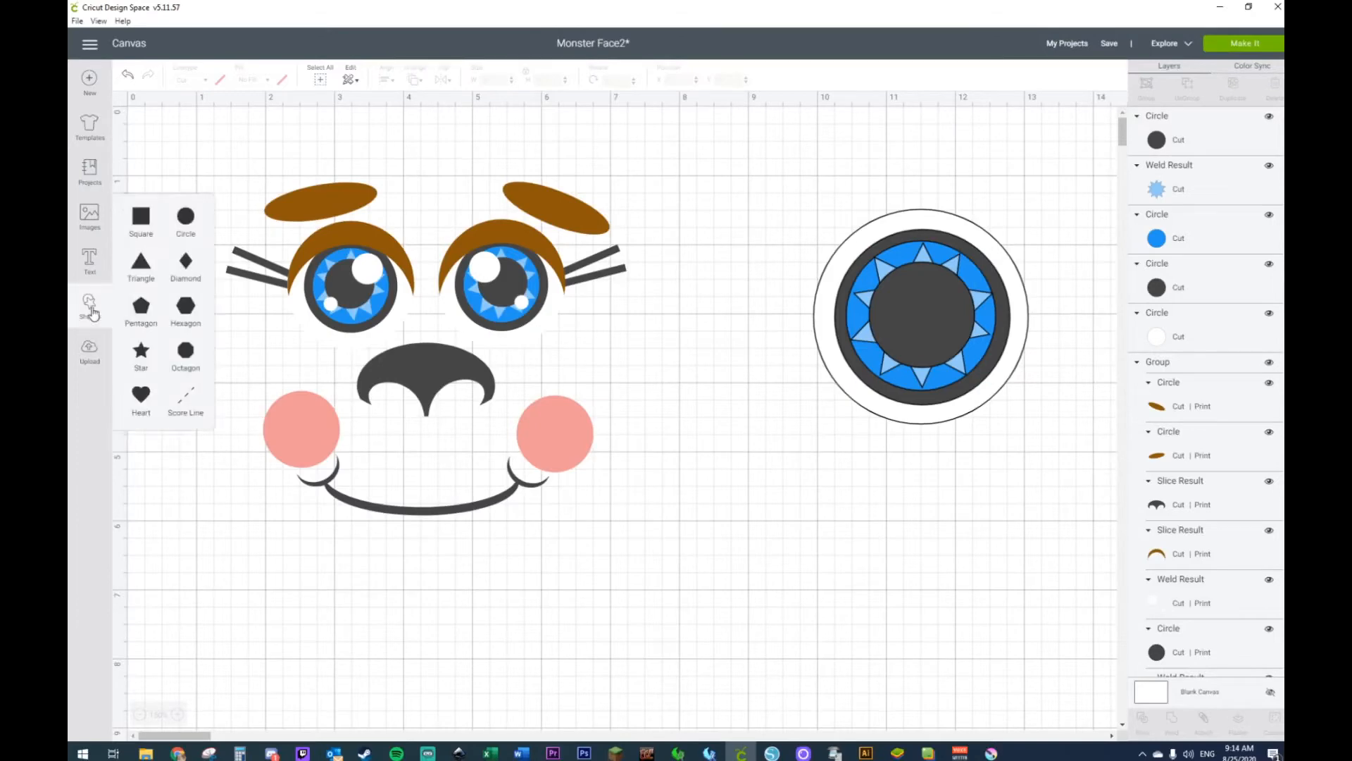
{"action": "left_click", "coordinate": [185, 224]}
{"action": "left_click_drag", "start_coordinate": [365, 328], "coordinate": [847, 577]}
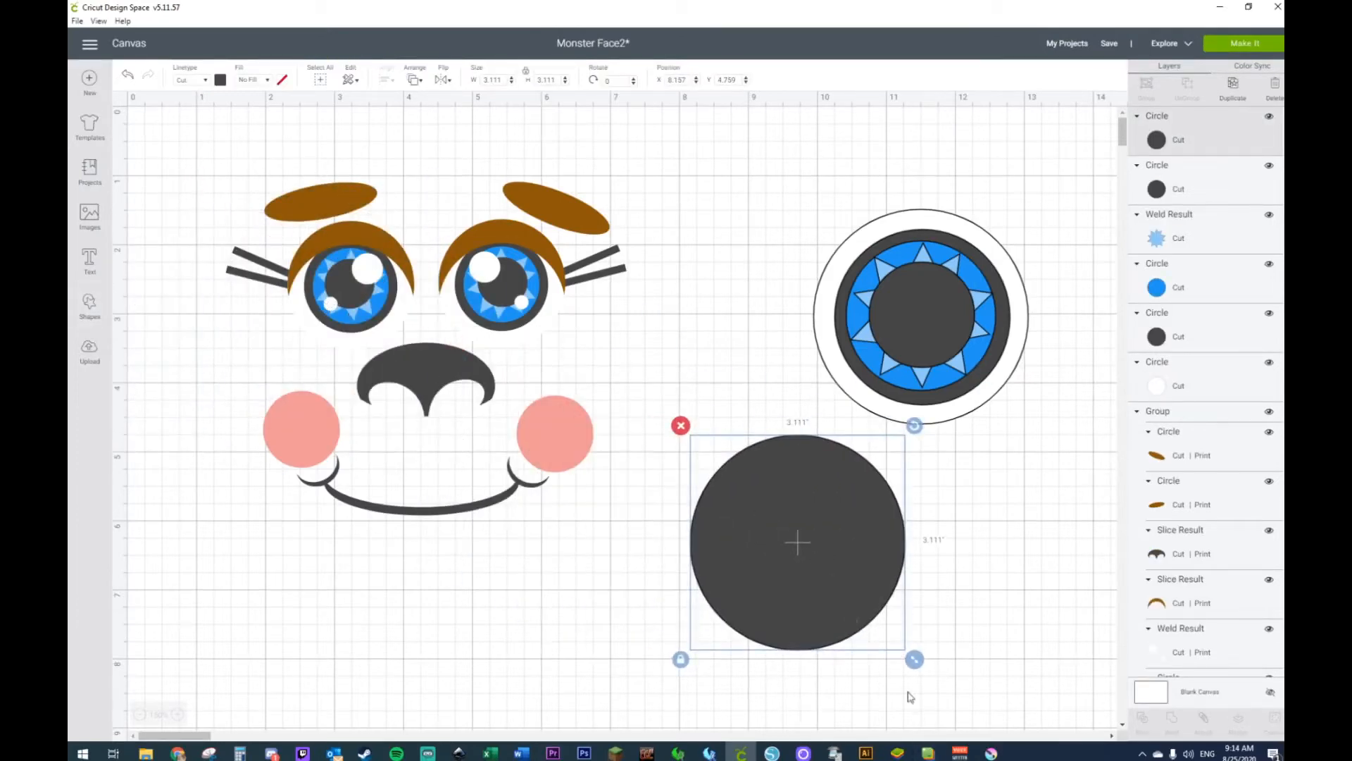
{"action": "left_click_drag", "start_coordinate": [914, 659], "coordinate": [739, 485]}
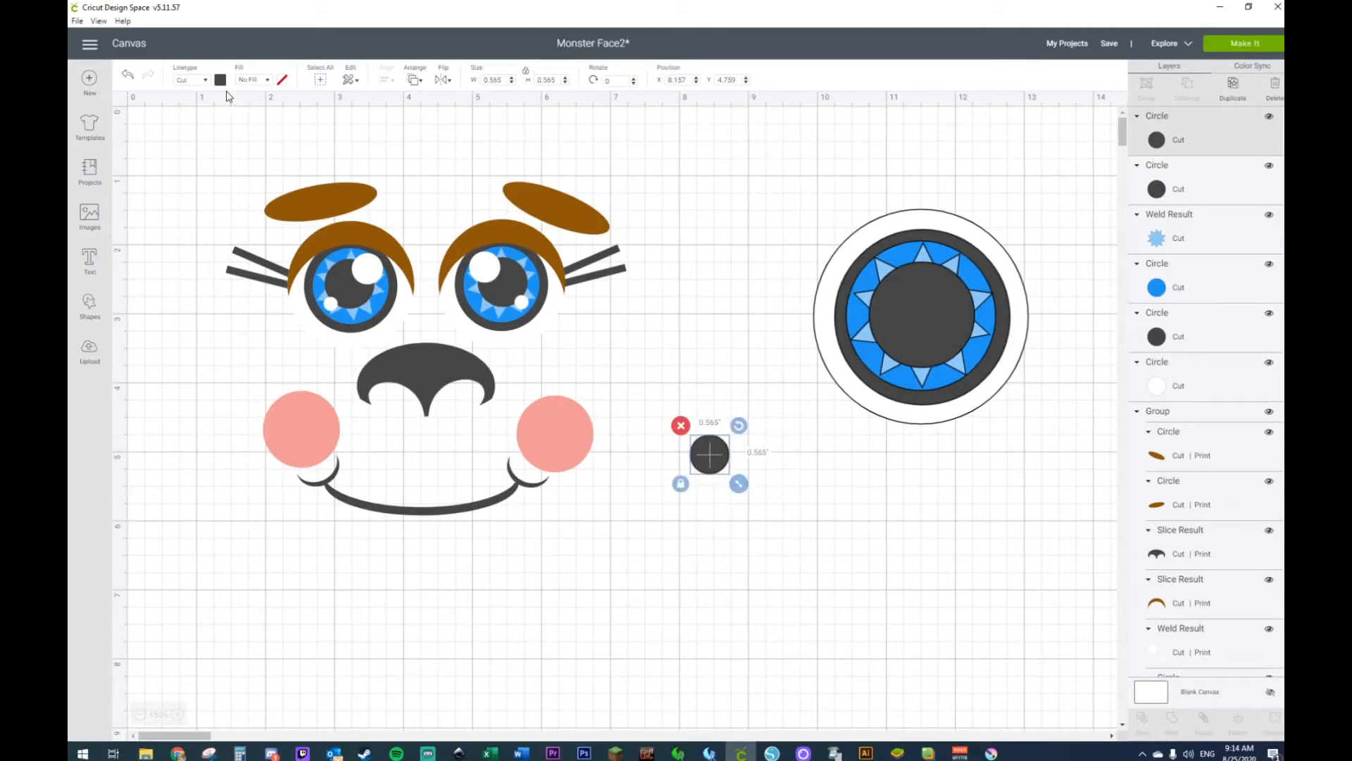
{"action": "left_click", "coordinate": [220, 80]}
{"action": "left_click", "coordinate": [264, 129]}
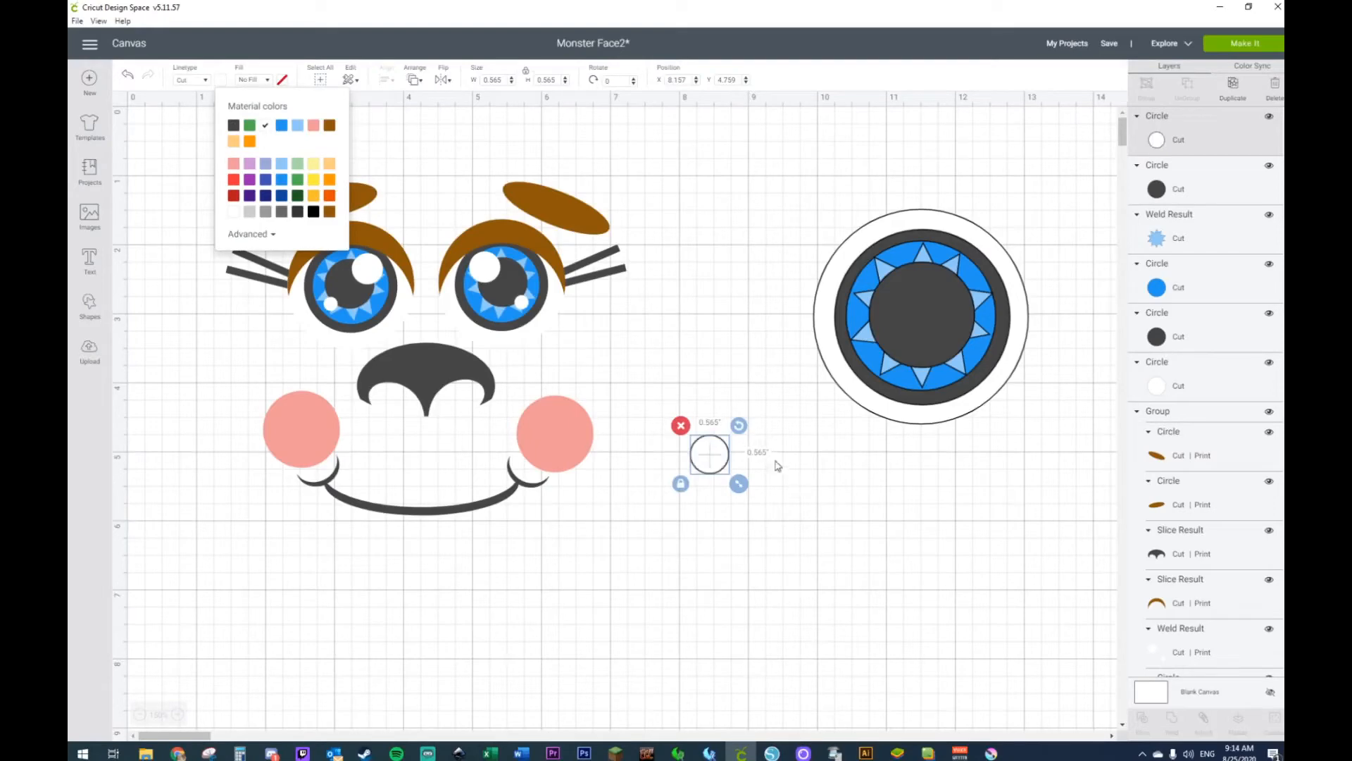
Step: Place the white circle on the pupil's upper right and add a duplicate about 0.4 in wide at the iris's lower left
{"action": "left_click_drag", "start_coordinate": [722, 465], "coordinate": [875, 349]}
{"action": "key", "text": "ctrl+d"}
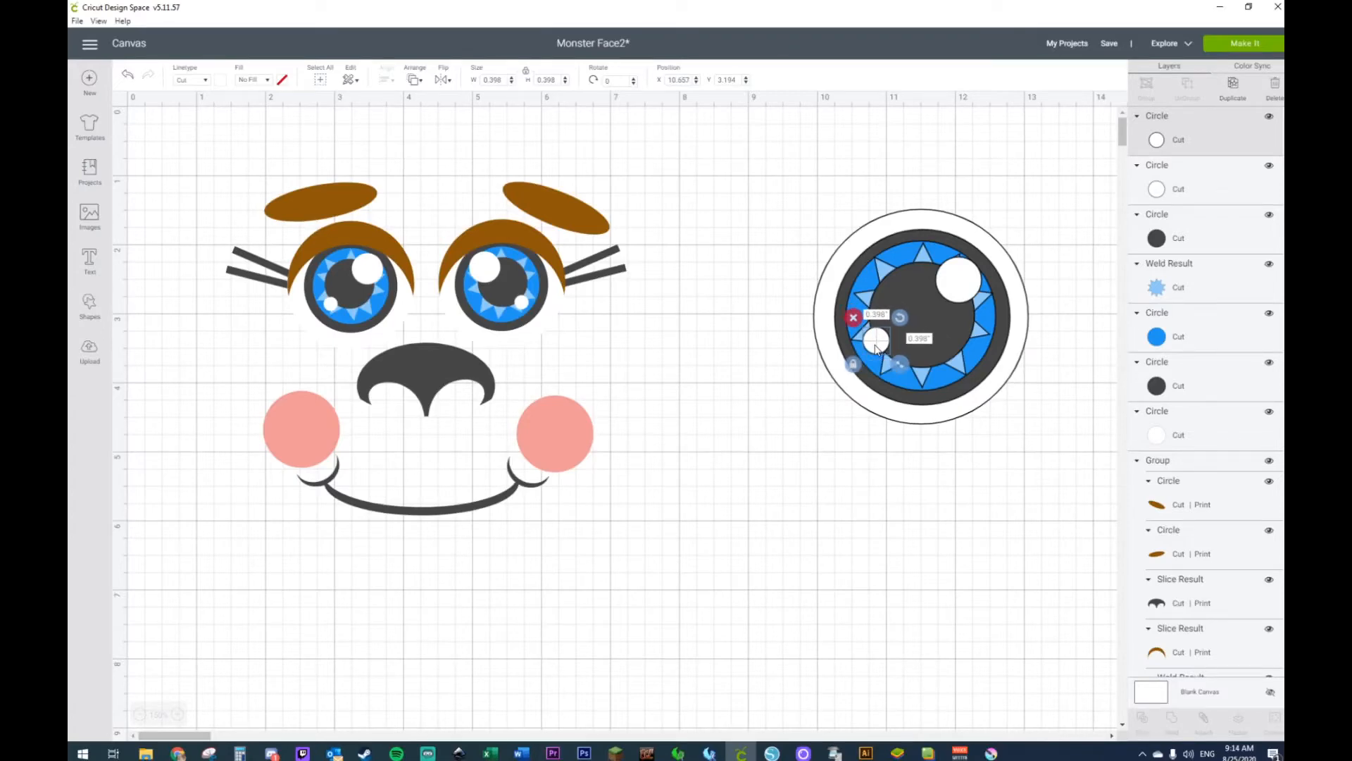
{"action": "left_click", "coordinate": [859, 523]}
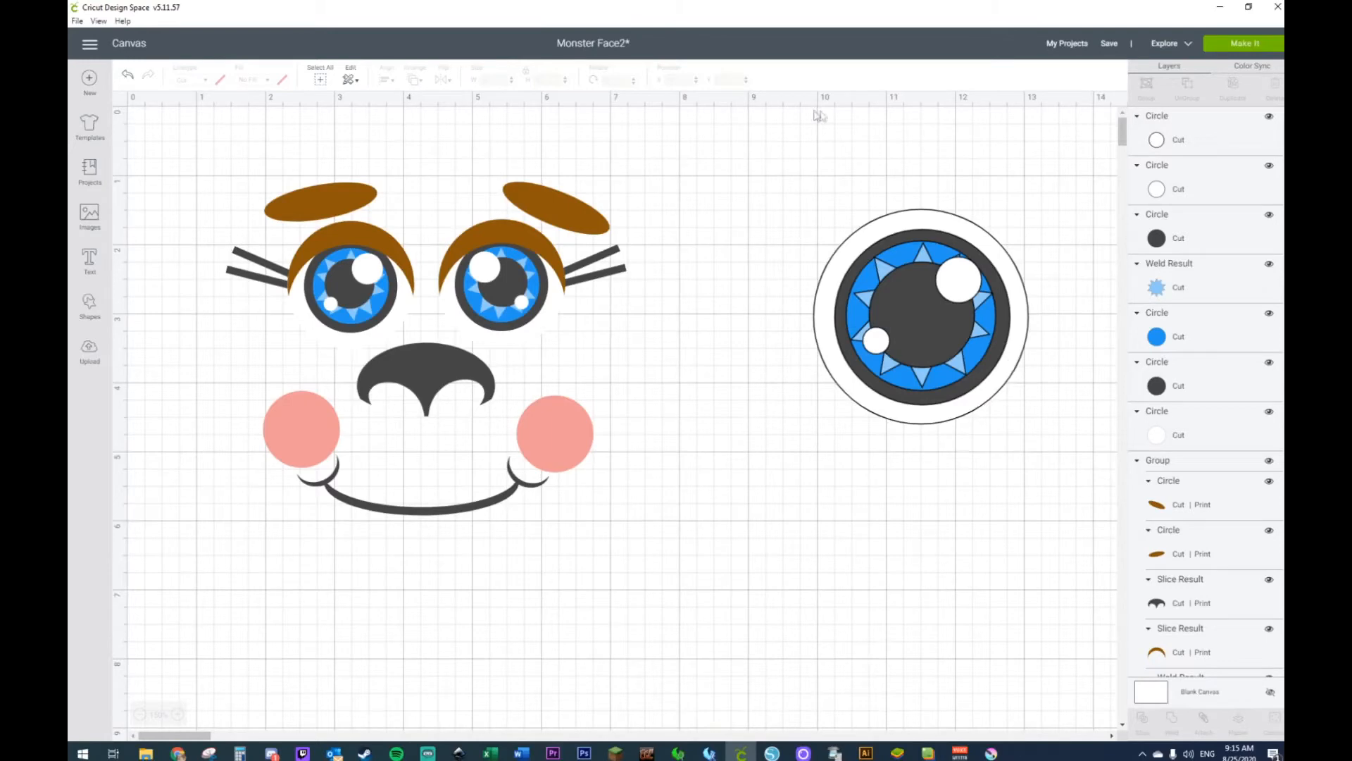
Step: Move all layers of the new eye together slightly to the right
{"action": "left_click_drag", "start_coordinate": [801, 176], "coordinate": [1035, 479]}
{"action": "mouse_move", "coordinate": [986, 344]}
{"action": "left_mouse_down"}
{"action": "mouse_move", "coordinate": [895, 338]}
{"action": "mouse_move", "coordinate": [878, 352]}
{"action": "mouse_move", "coordinate": [970, 356]}
{"action": "left_mouse_up"}
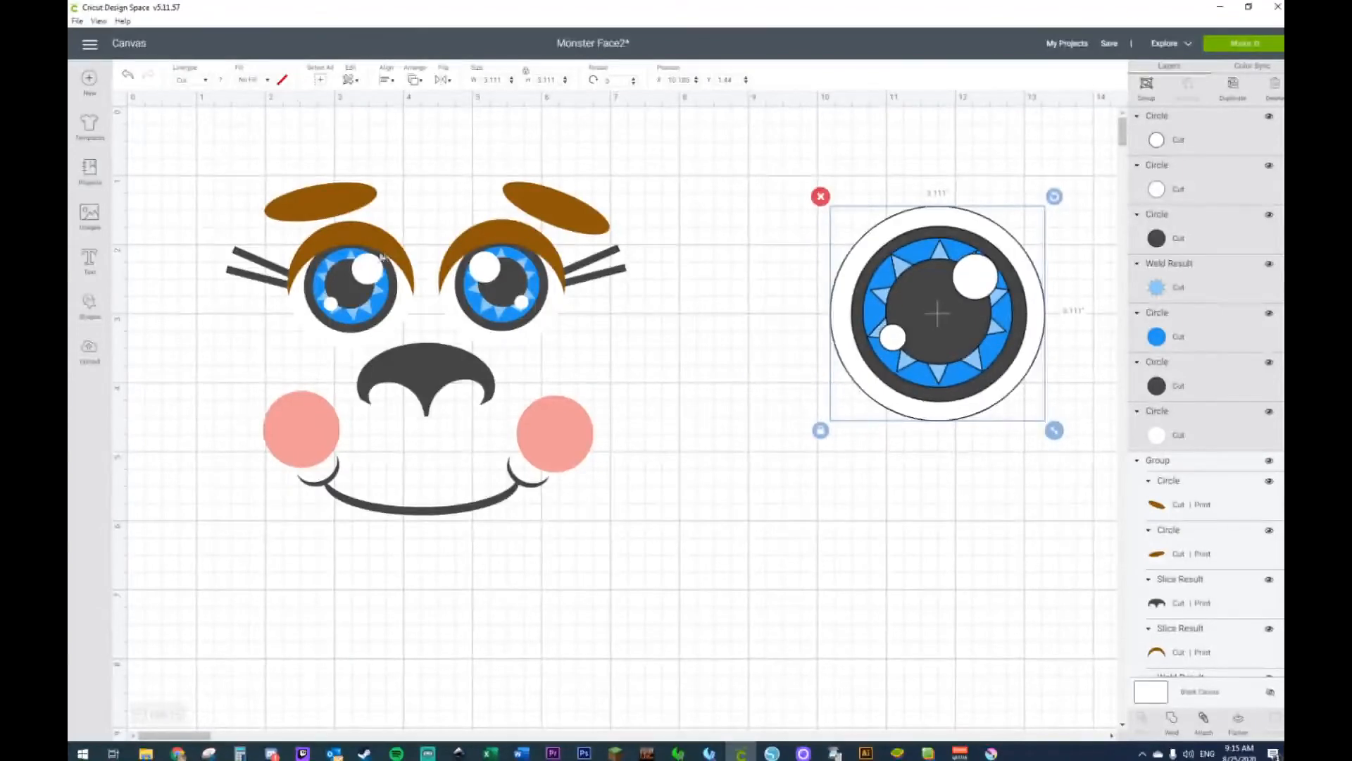
{"action": "left_click", "coordinate": [810, 417]}
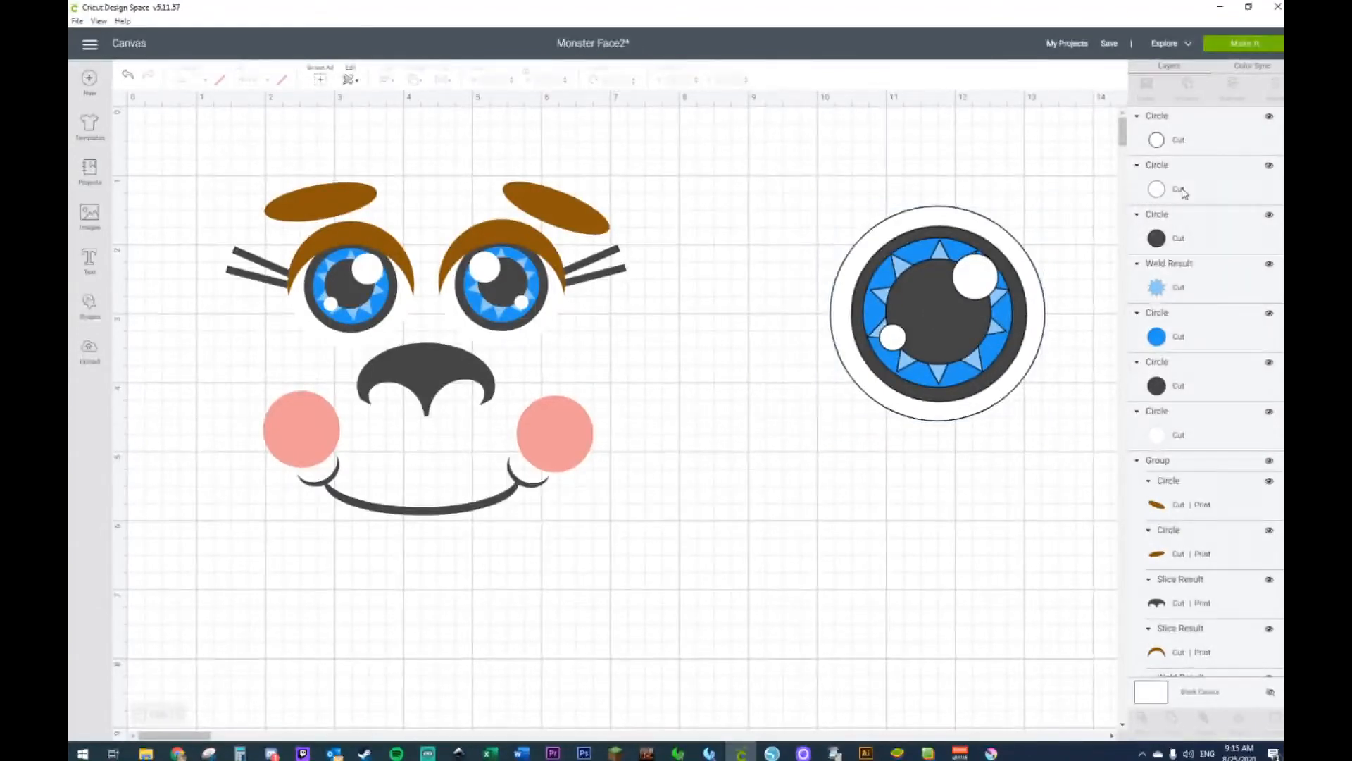
Step: Paste three copies of the eye's outer white circle and spread them over the empty area below
{"action": "left_click", "coordinate": [918, 223]}
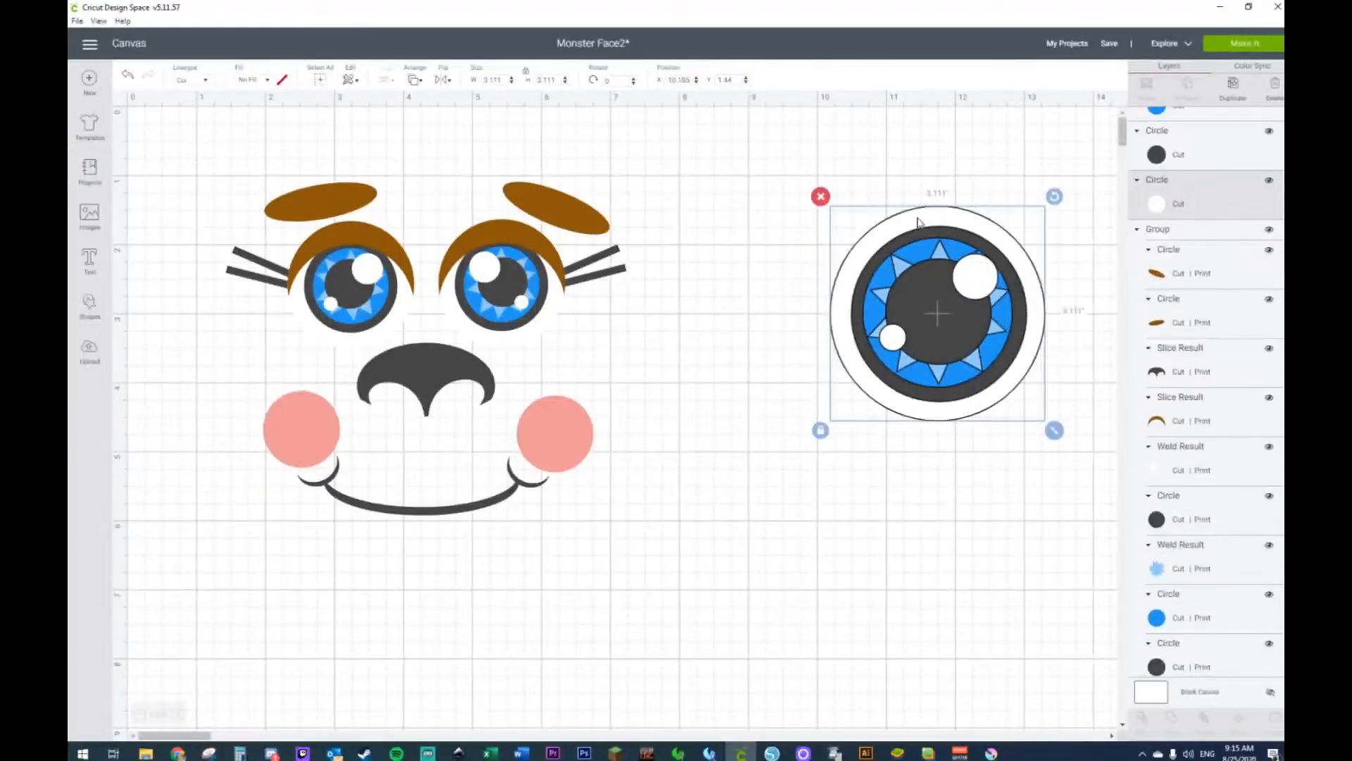
{"action": "key", "text": "ctrl+v"}
{"action": "left_click_drag", "start_coordinate": [970, 370], "coordinate": [762, 573]}
{"action": "scroll", "coordinate": [763, 574], "scroll_direction": "down", "scroll_amount": 2}
{"action": "left_click_drag", "start_coordinate": [756, 451], "coordinate": [772, 491]}
{"action": "key", "text": "ctrl+v"}
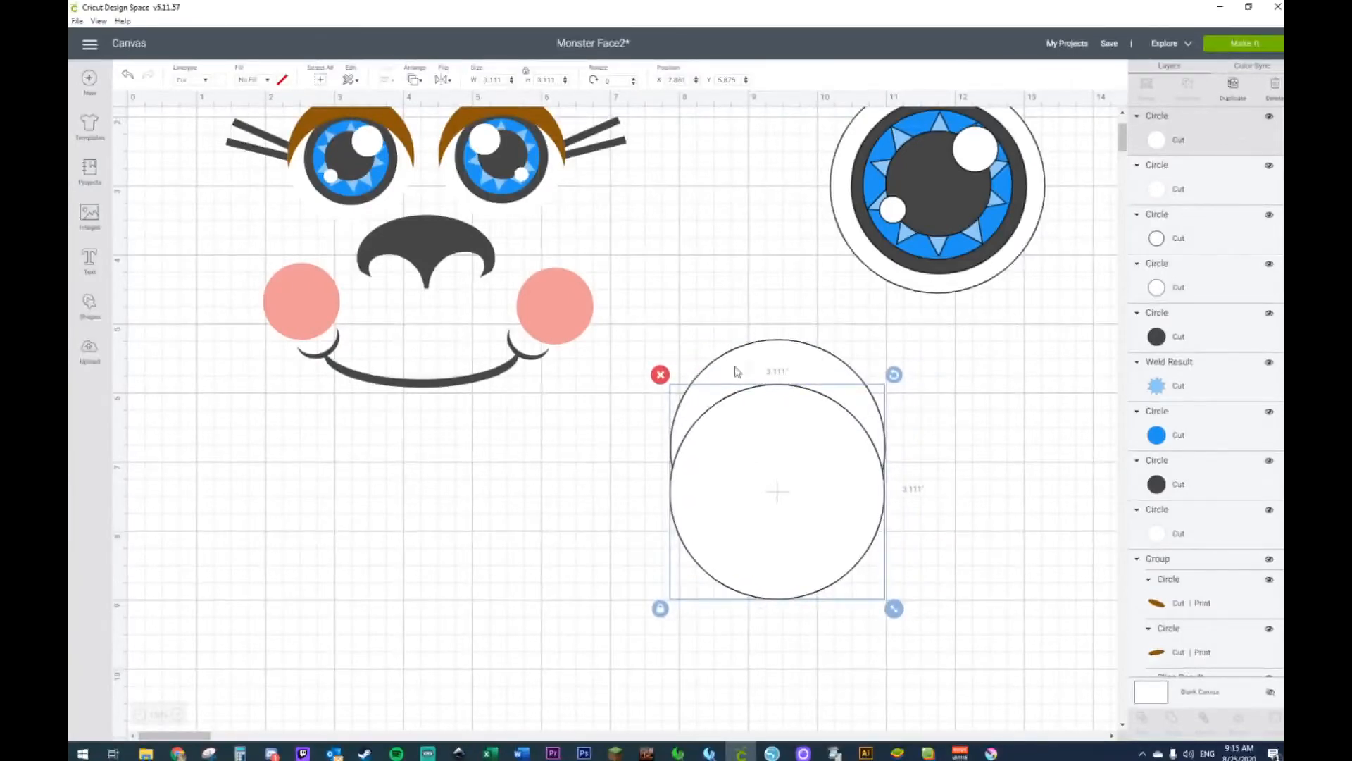
{"action": "left_click_drag", "start_coordinate": [781, 440], "coordinate": [481, 500]}
{"action": "left_click_drag", "start_coordinate": [815, 468], "coordinate": [701, 500]}
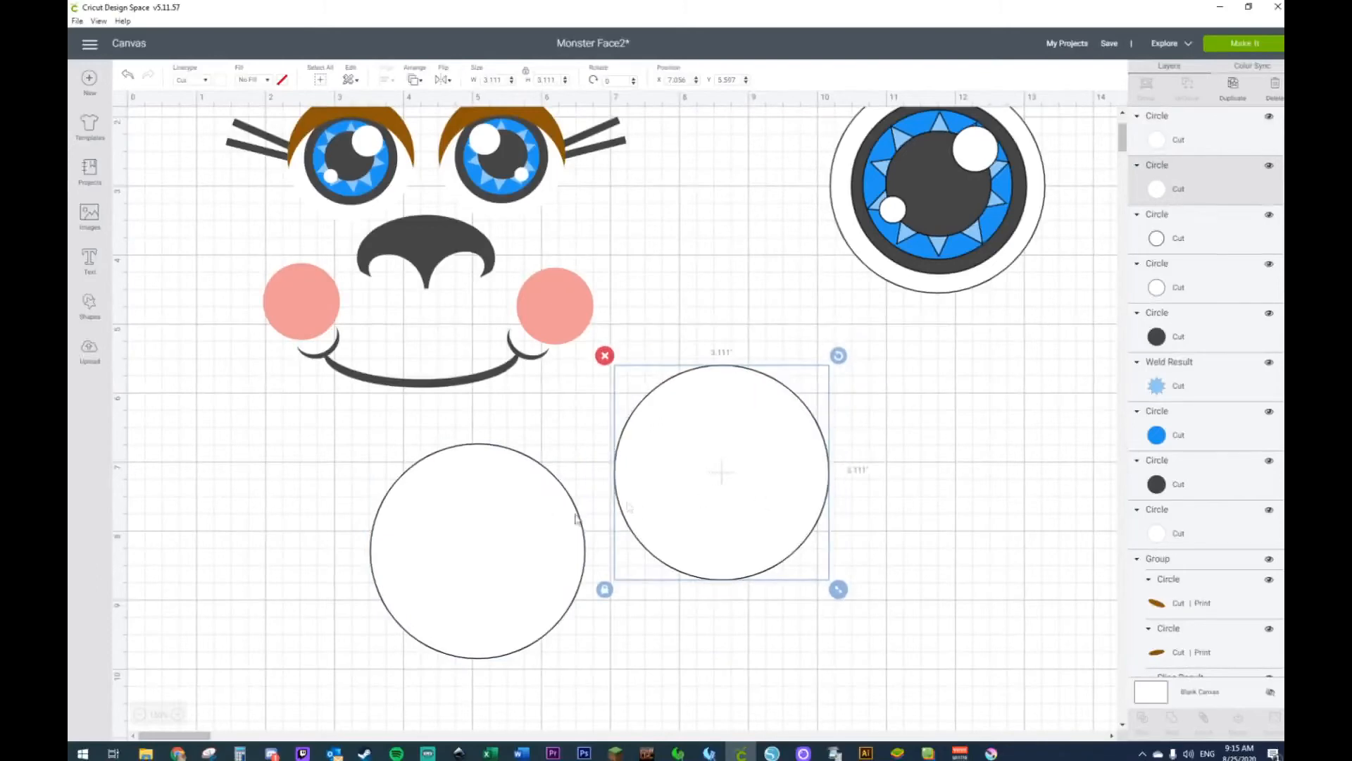
{"action": "key", "text": "ctrl+v"}
{"action": "left_click_drag", "start_coordinate": [800, 498], "coordinate": [1039, 483]}
Step: Overlap two of the white circle copies with a vertical offset and slice them
{"action": "left_click_drag", "start_coordinate": [433, 574], "coordinate": [677, 533]}
{"action": "left_click_drag", "start_coordinate": [701, 319], "coordinate": [640, 521]}
{"action": "right_click", "coordinate": [734, 564]}
{"action": "left_click", "coordinate": [752, 658]}
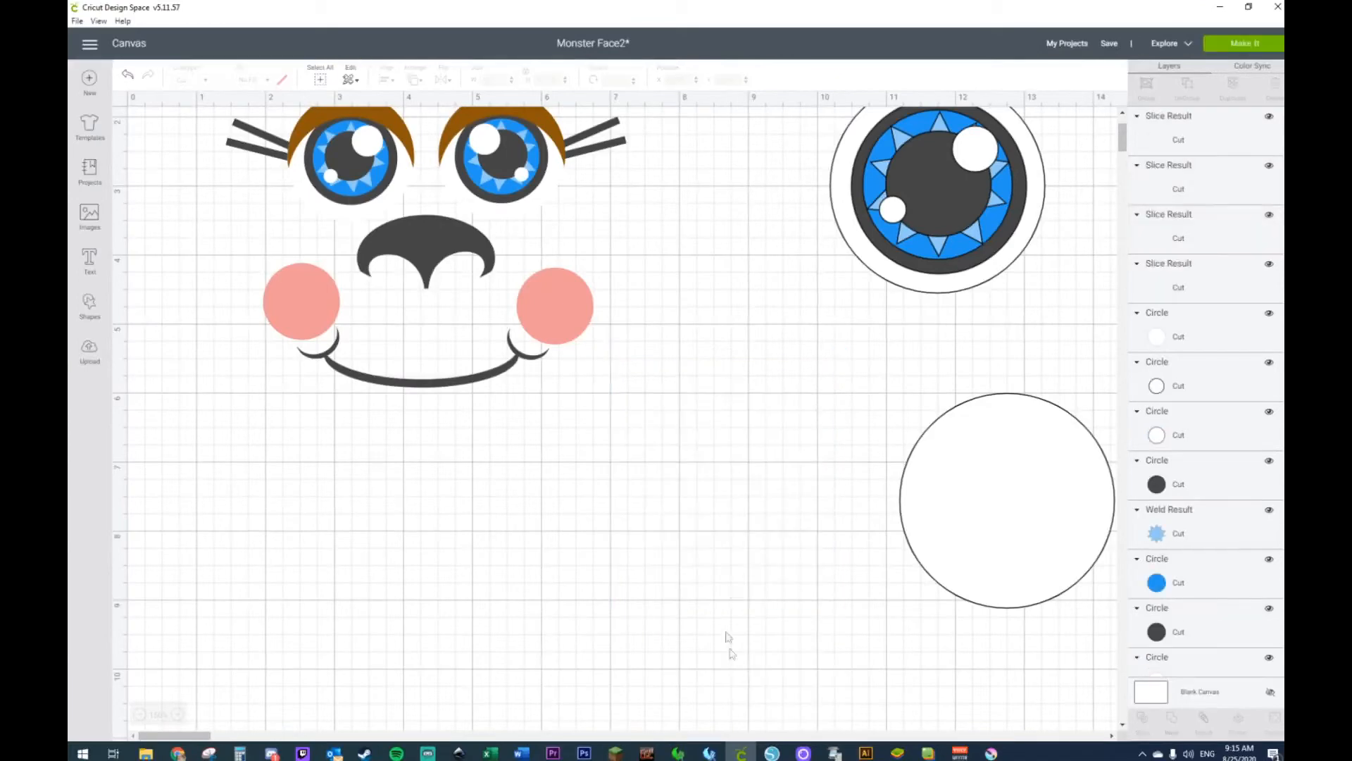
Step: Separate the upper crescent, colour it brown, and place it over the top of the eye as an eyelid
{"action": "left_click_drag", "start_coordinate": [728, 386], "coordinate": [786, 298]}
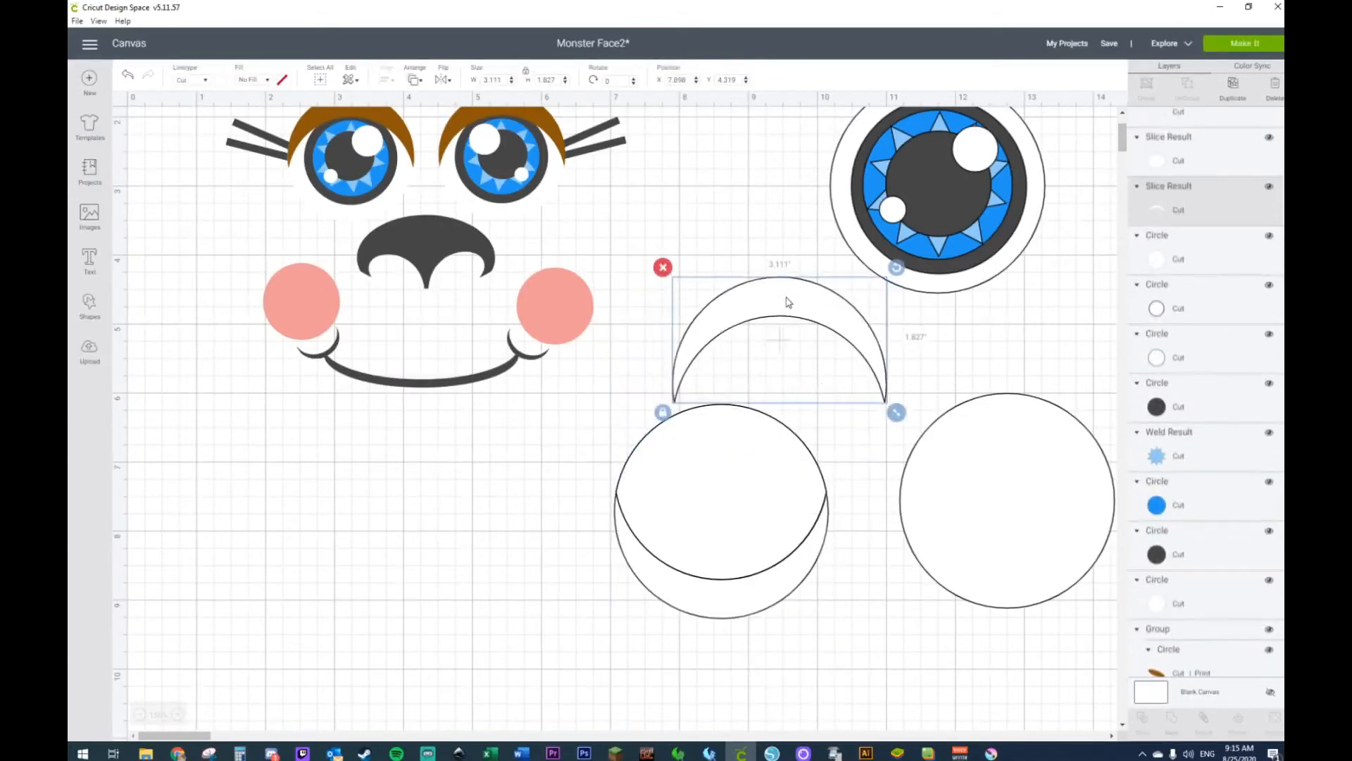
{"action": "scroll", "coordinate": [786, 302], "scroll_direction": "up", "scroll_amount": 3}
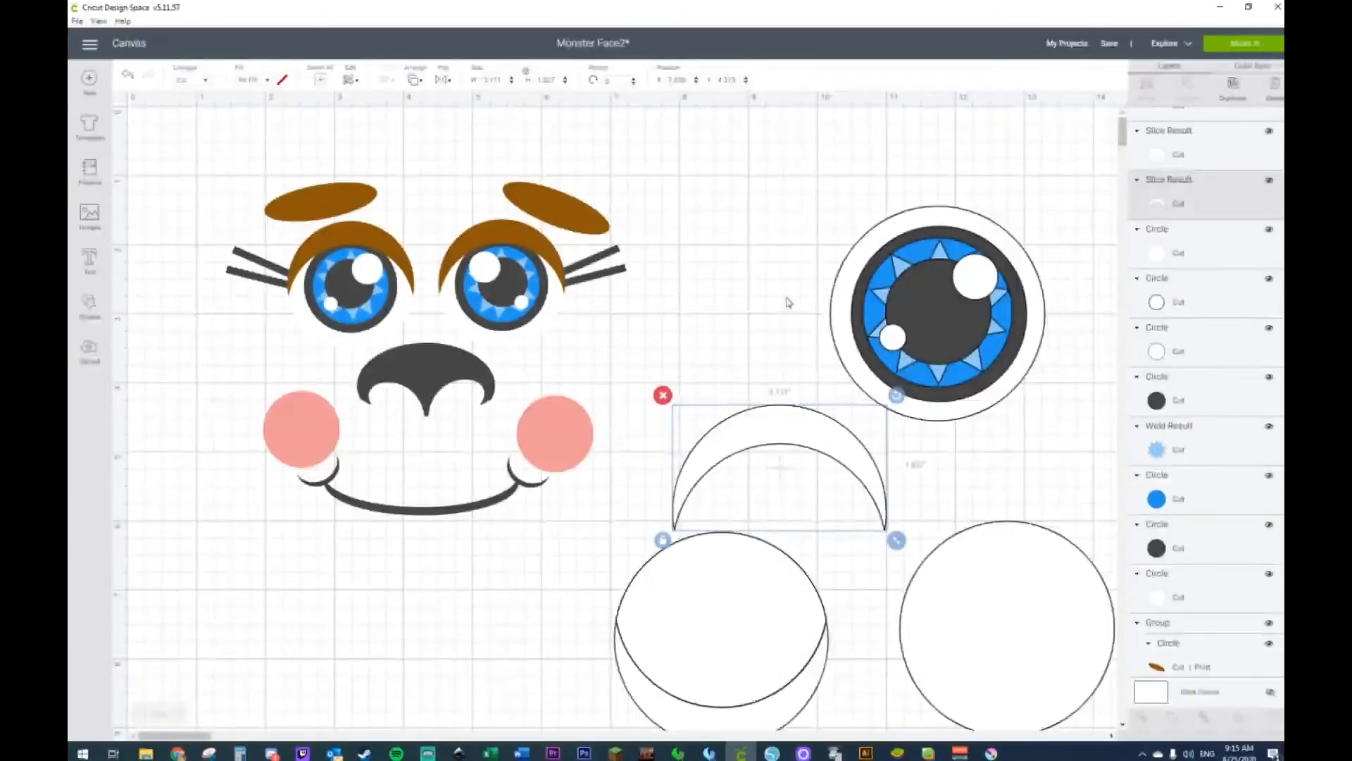
{"action": "left_click", "coordinate": [223, 87]}
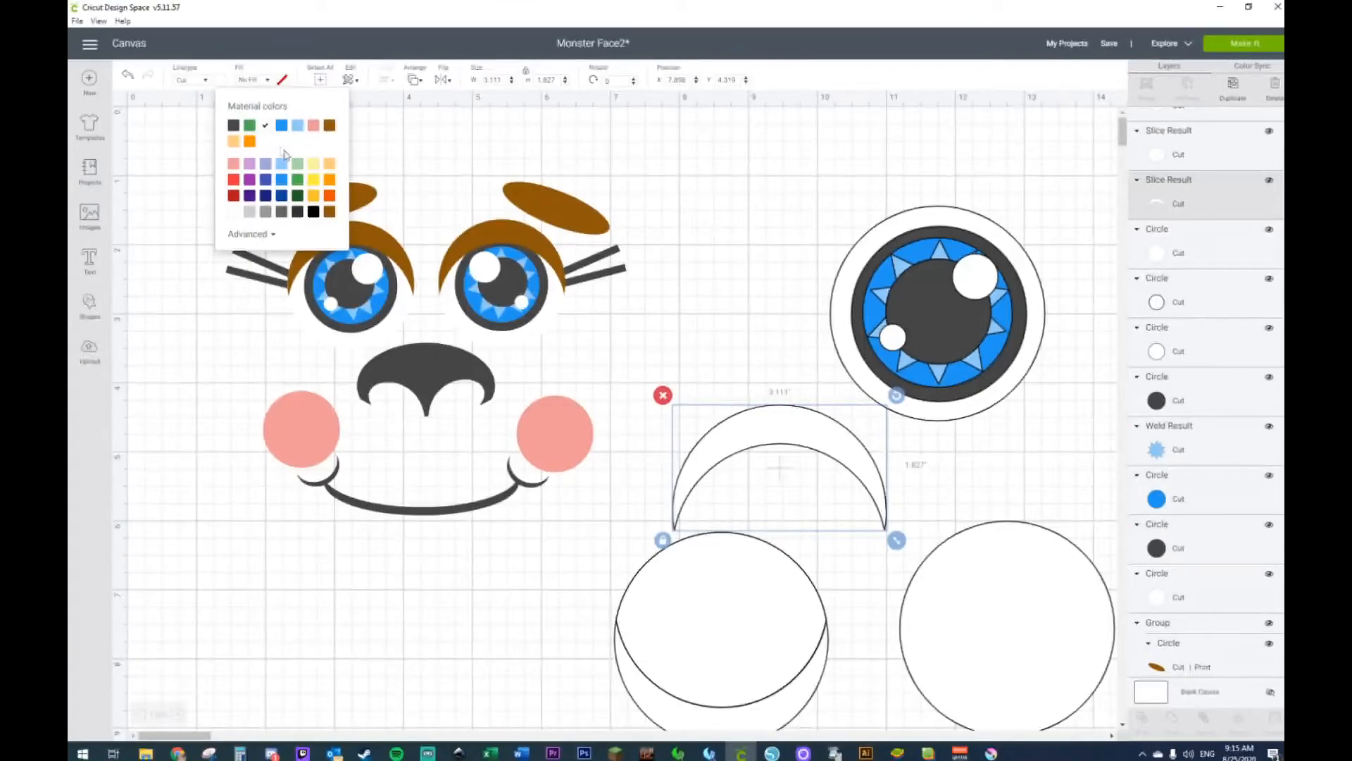
{"action": "left_click", "coordinate": [329, 212]}
{"action": "left_click_drag", "start_coordinate": [790, 404], "coordinate": [932, 217]}
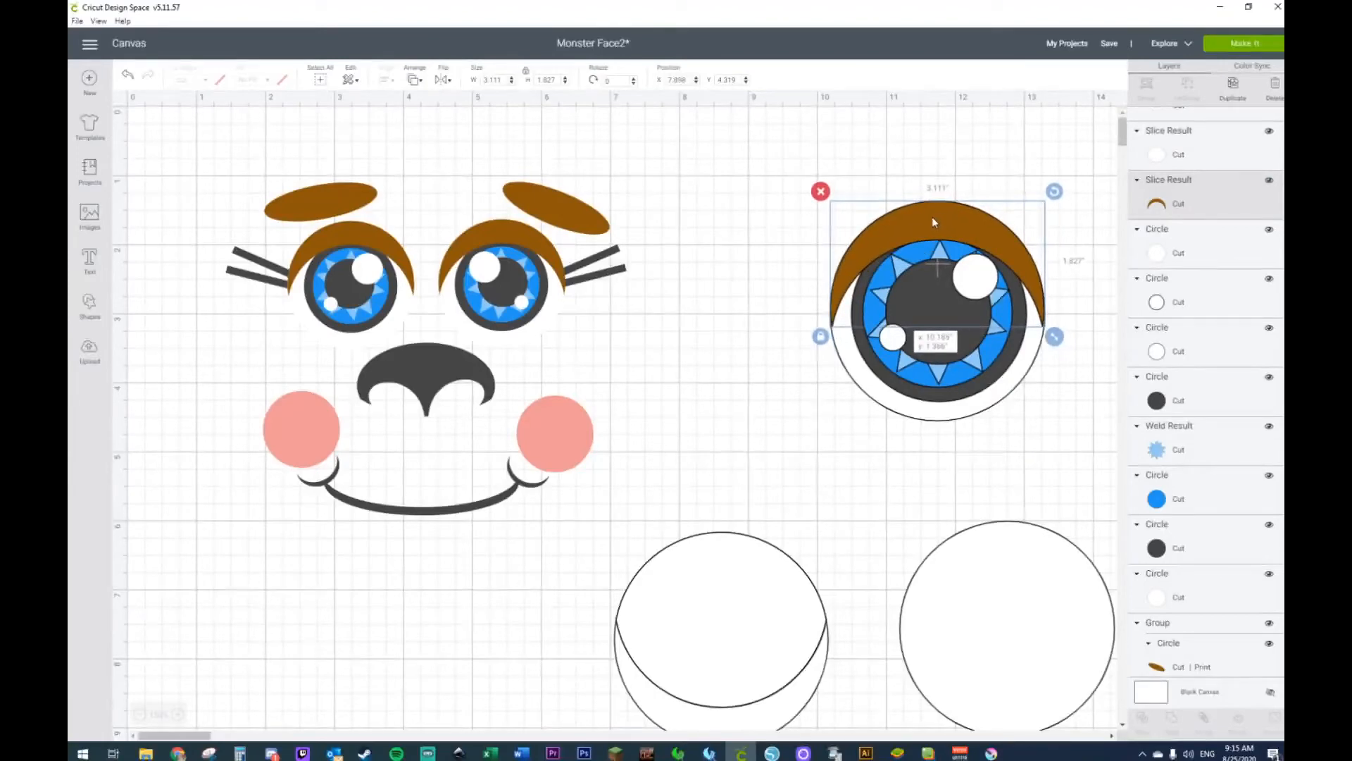
{"action": "left_click", "coordinate": [715, 510]}
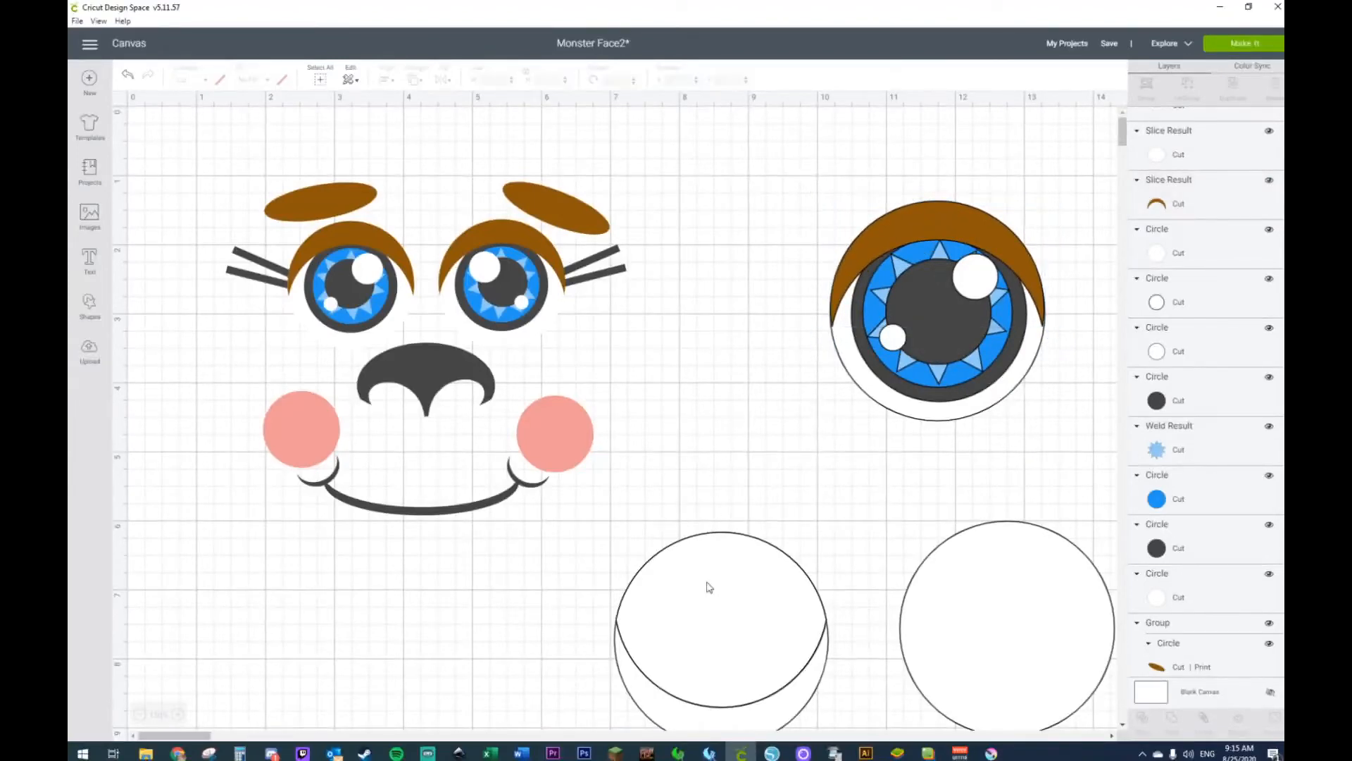
Step: Delete the two overlapping middle pieces left by slicing the circles, keeping the lower crescent
{"action": "left_click", "coordinate": [728, 595]}
{"action": "left_click", "coordinate": [729, 604]}
{"action": "key", "text": "Delete"}
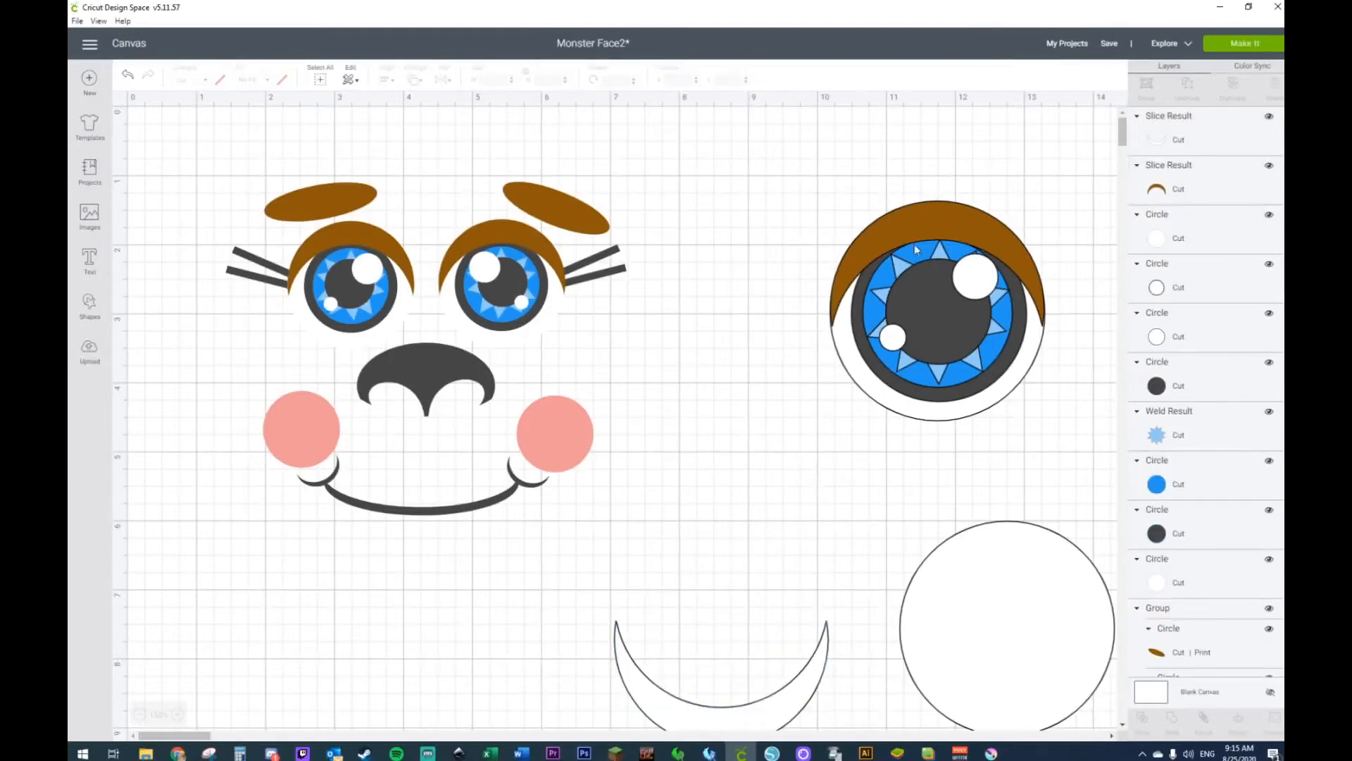
Step: Move the brown eyelid off the eye, then colour the lower crescent brown and set it beside the eyelid
{"action": "left_click_drag", "start_coordinate": [924, 243], "coordinate": [473, 641]}
{"action": "left_click", "coordinate": [785, 704]}
{"action": "left_click", "coordinate": [228, 81]}
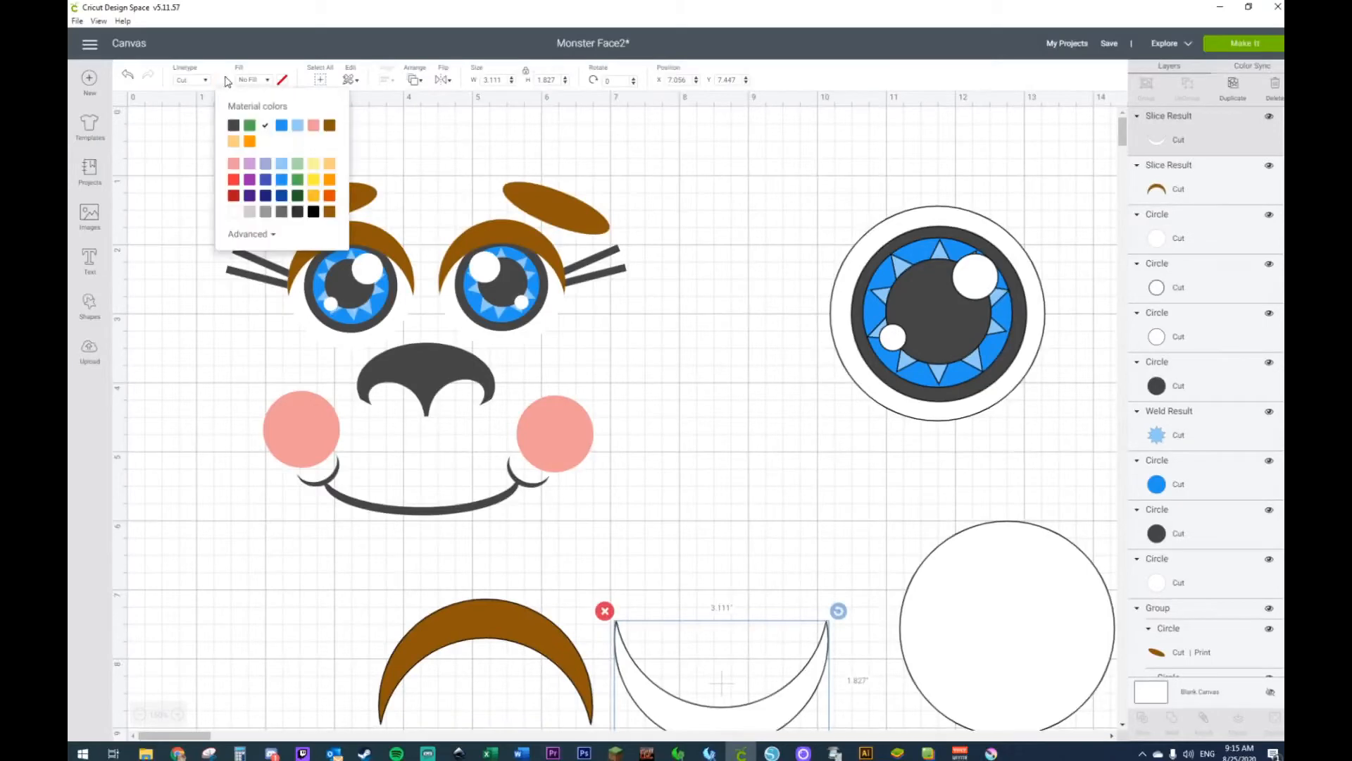
{"action": "left_click", "coordinate": [329, 127]}
{"action": "left_click_drag", "start_coordinate": [817, 697], "coordinate": [707, 672]}
Step: Move the spare white circle under the eye and cover its lower part with a new square about 3.56 in wide
{"action": "left_click_drag", "start_coordinate": [1092, 643], "coordinate": [897, 557]}
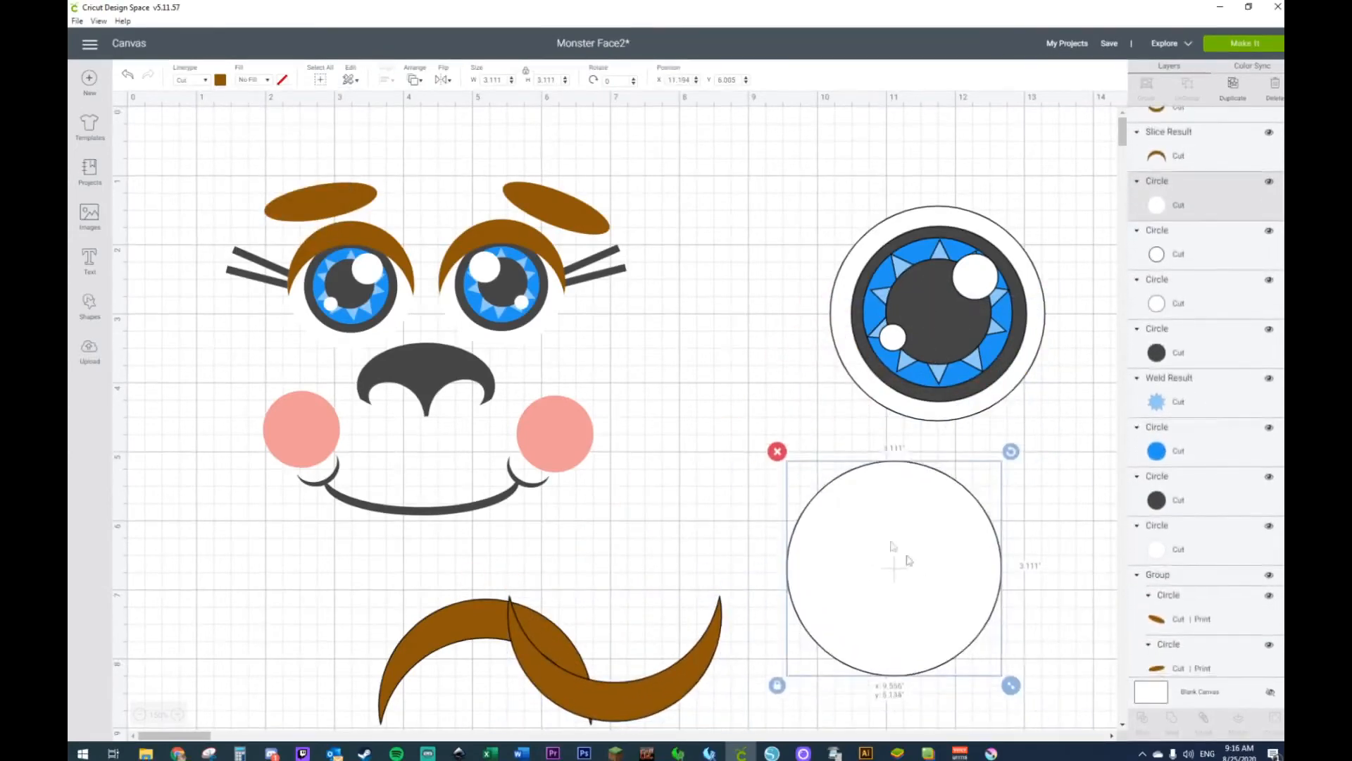
{"action": "left_click", "coordinate": [88, 308]}
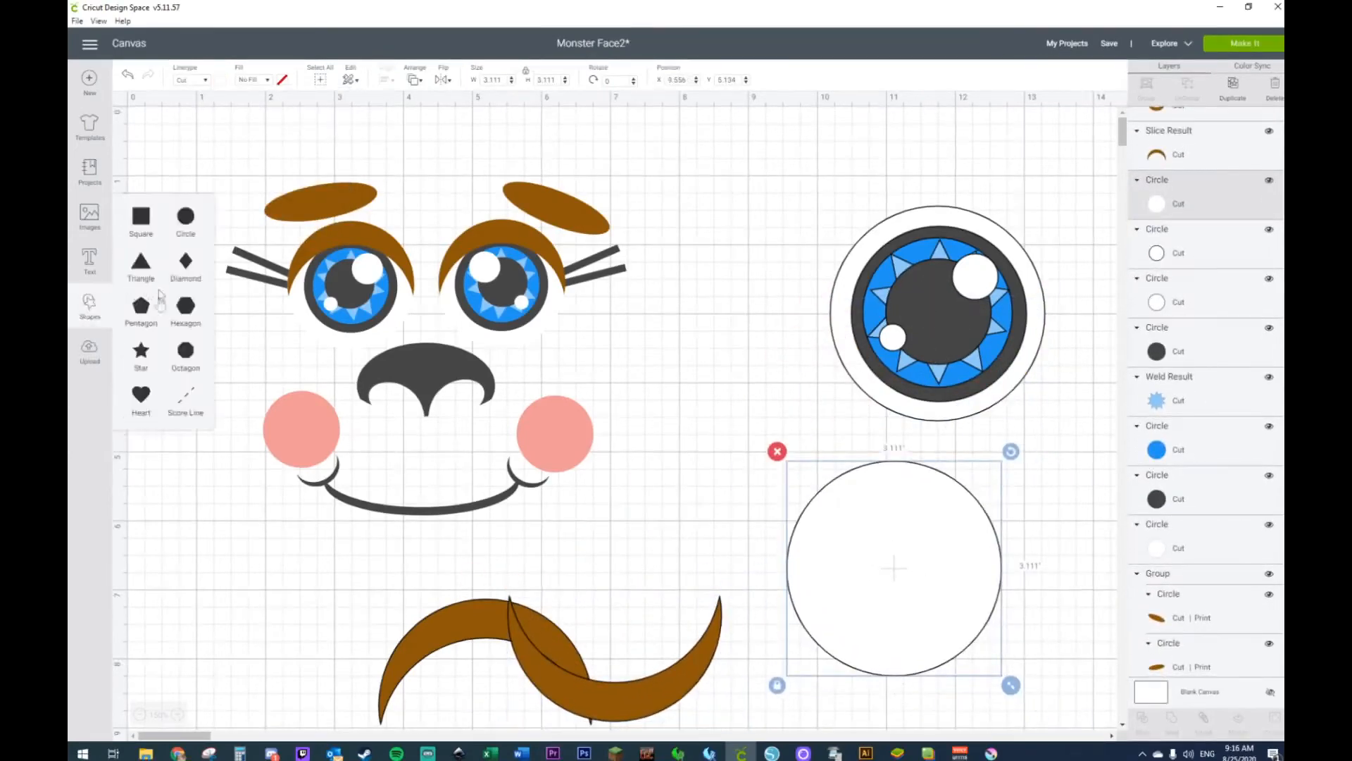
{"action": "left_click", "coordinate": [144, 222]}
{"action": "left_click_drag", "start_coordinate": [376, 303], "coordinate": [1028, 668]}
{"action": "scroll", "coordinate": [1014, 633], "scroll_direction": "down", "scroll_amount": 3}
{"action": "left_click_drag", "start_coordinate": [939, 514], "coordinate": [893, 502]}
{"action": "left_click", "coordinate": [782, 592]}
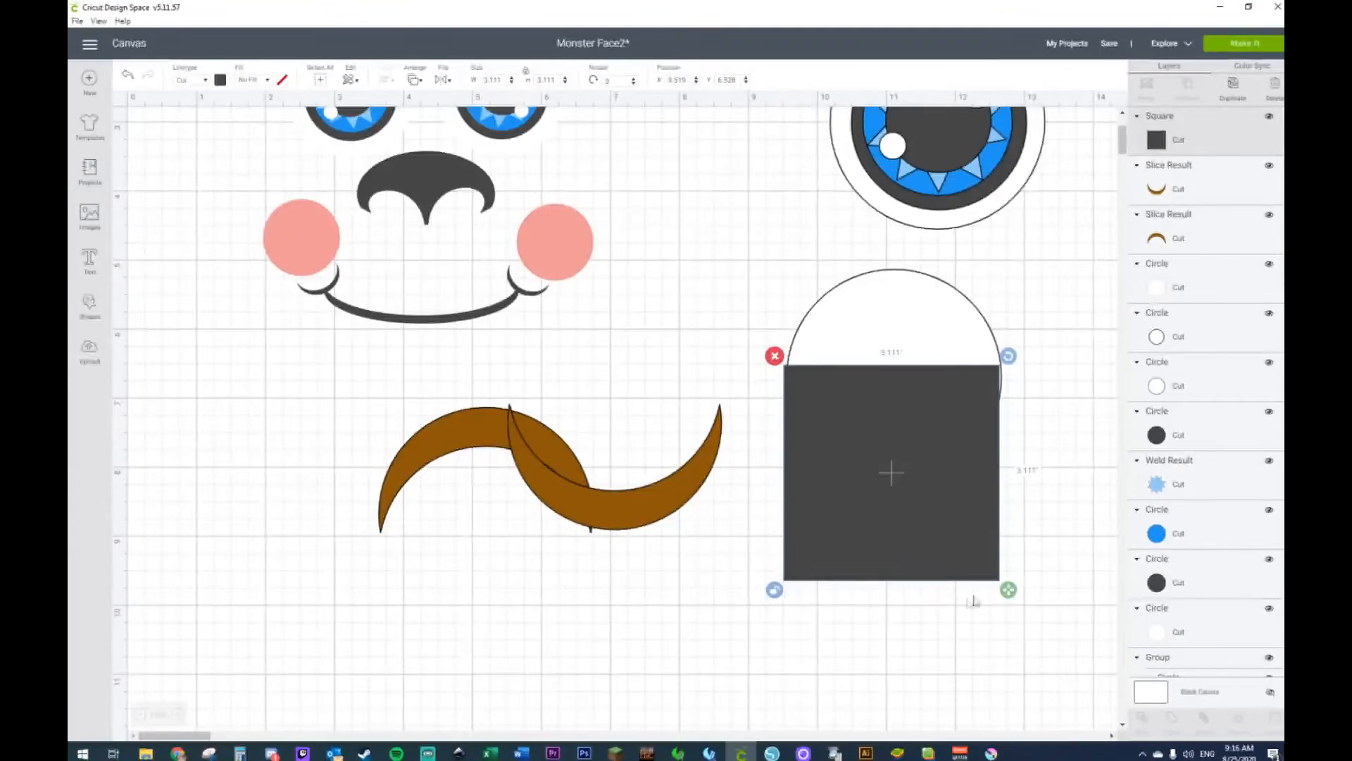
{"action": "left_click_drag", "start_coordinate": [1009, 589], "coordinate": [1039, 587]}
{"action": "left_click_drag", "start_coordinate": [956, 537], "coordinate": [942, 539]}
Step: Slice the spare white circle with the dark square
{"action": "left_click_drag", "start_coordinate": [762, 274], "coordinate": [968, 491]}
{"action": "right_click", "coordinate": [968, 493]}
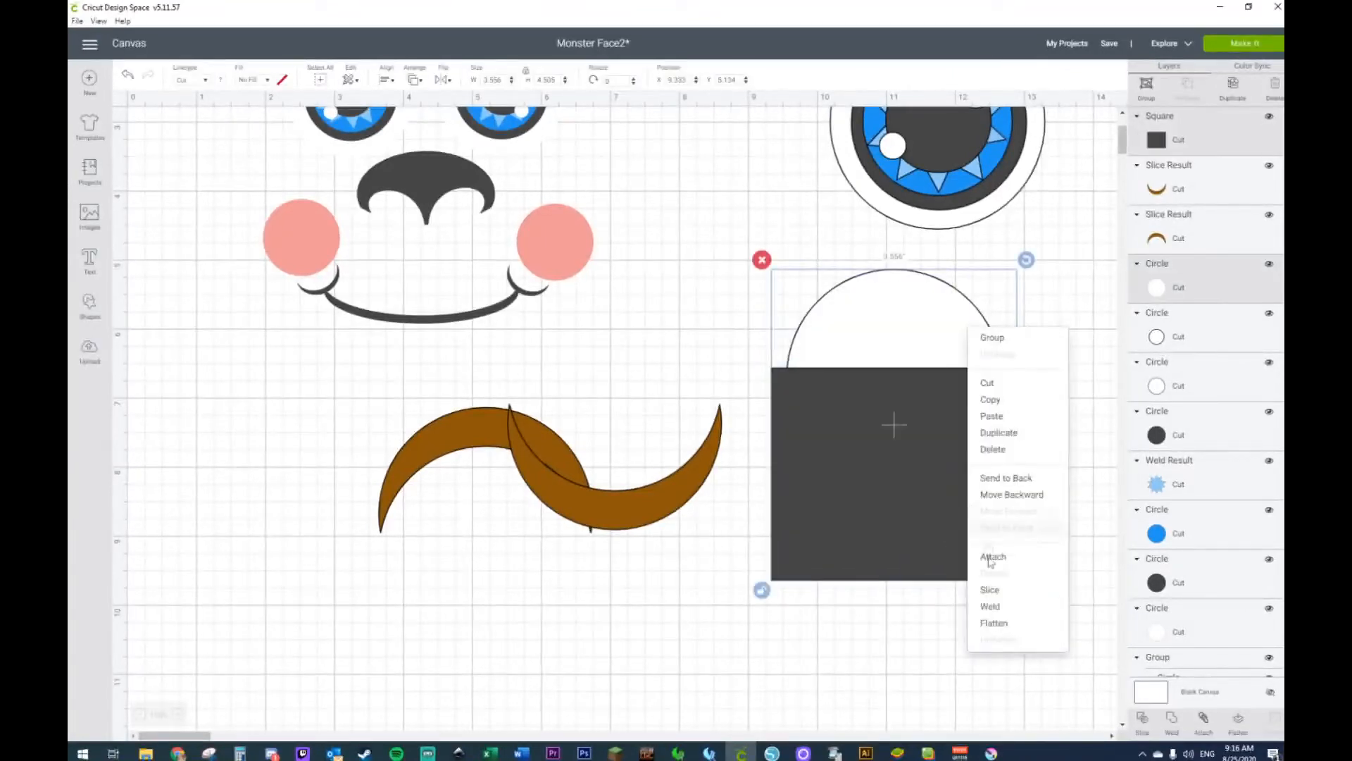
{"action": "left_click", "coordinate": [990, 591]}
Step: Colour the sliced circle's upper part brown and delete the leftover square and circle pieces
{"action": "left_click", "coordinate": [860, 314]}
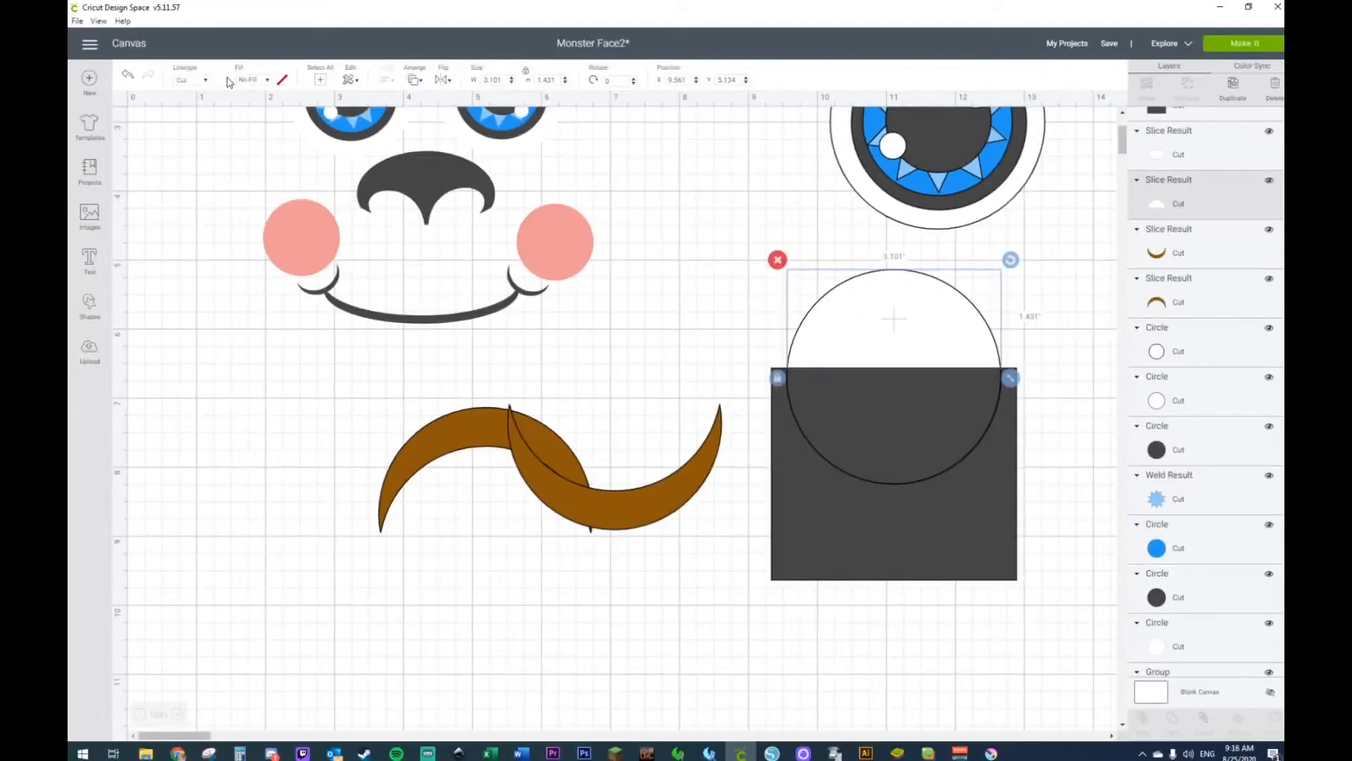
{"action": "left_click", "coordinate": [221, 81]}
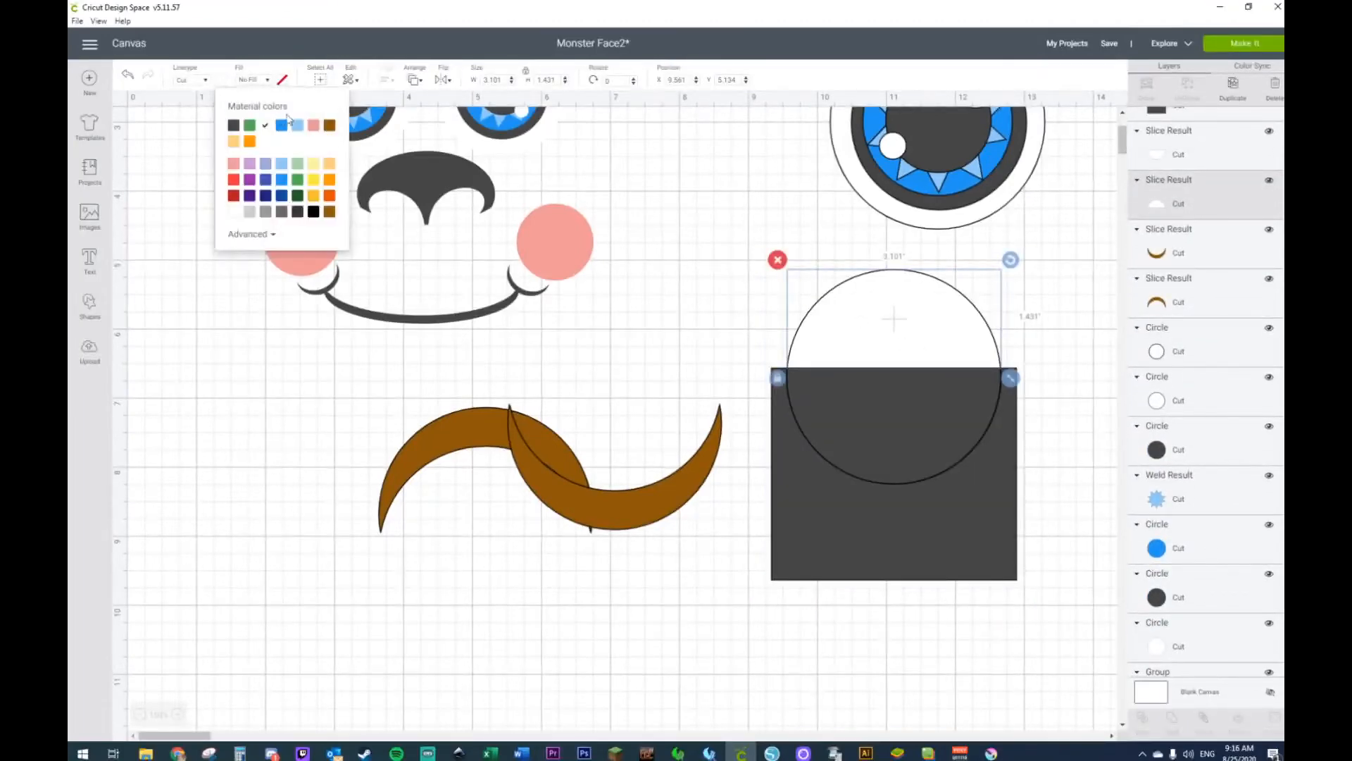
{"action": "left_click", "coordinate": [329, 126]}
{"action": "left_click", "coordinate": [726, 582]}
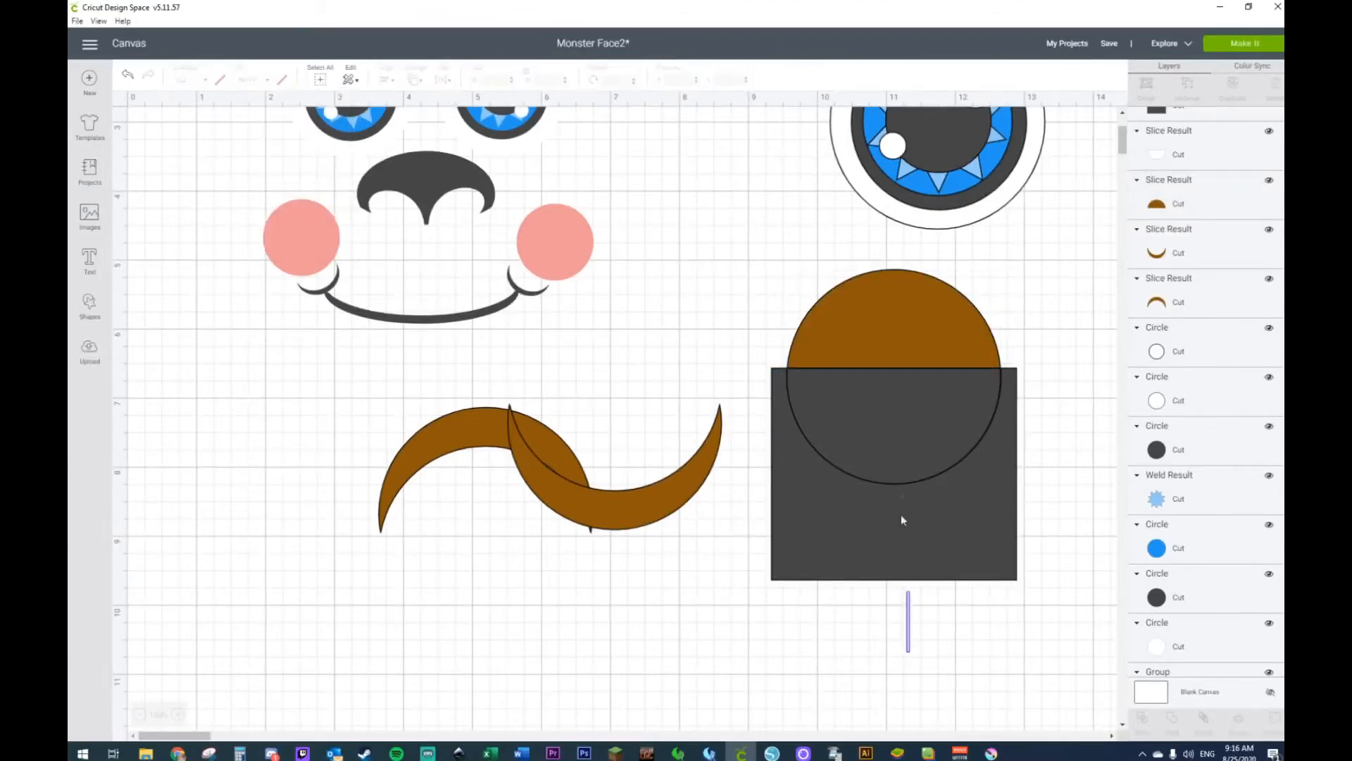
{"action": "left_click", "coordinate": [887, 455]}
{"action": "key", "text": "Delete"}
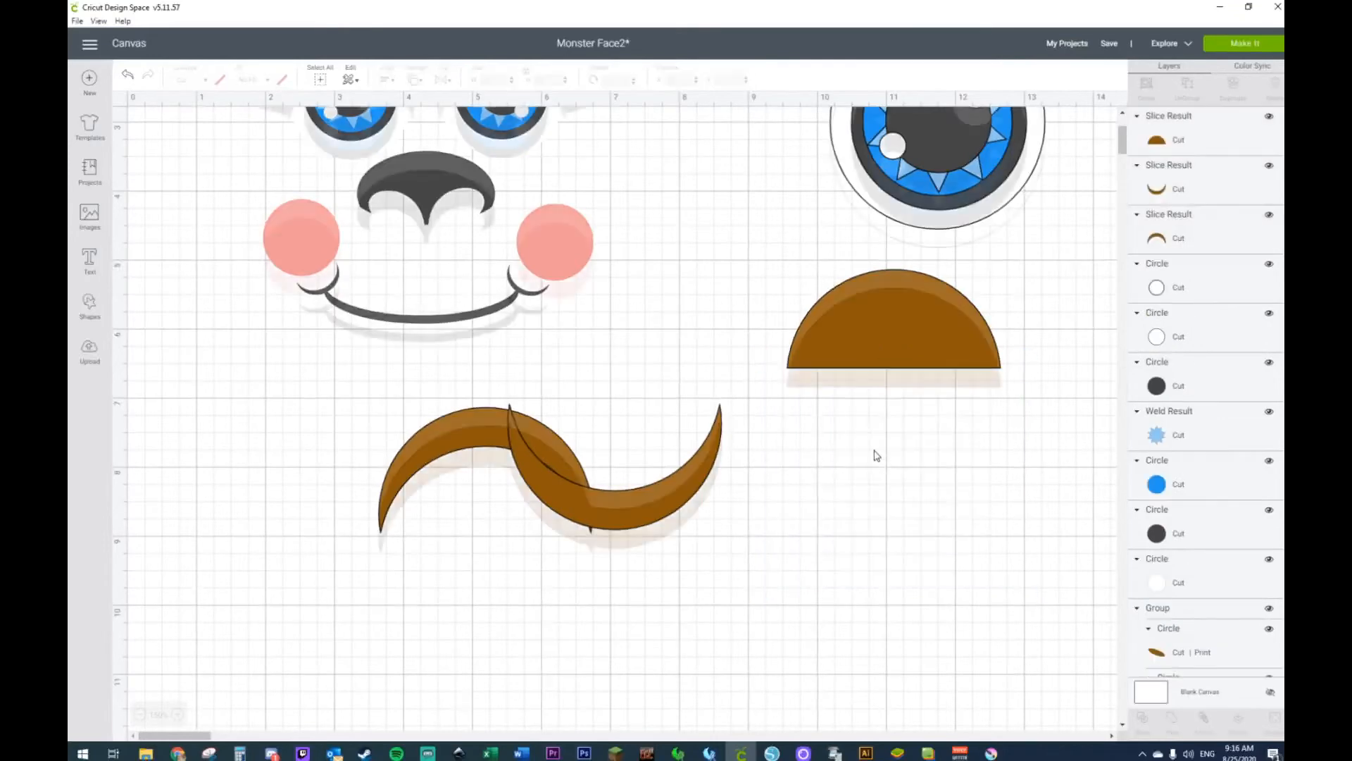
Step: Place the brown half-circle over the top half of the eye as a straight eyelid
{"action": "scroll", "coordinate": [876, 465], "scroll_direction": "up", "scroll_amount": 3}
{"action": "left_click_drag", "start_coordinate": [876, 492], "coordinate": [919, 252]}
{"action": "left_click", "coordinate": [823, 486]}
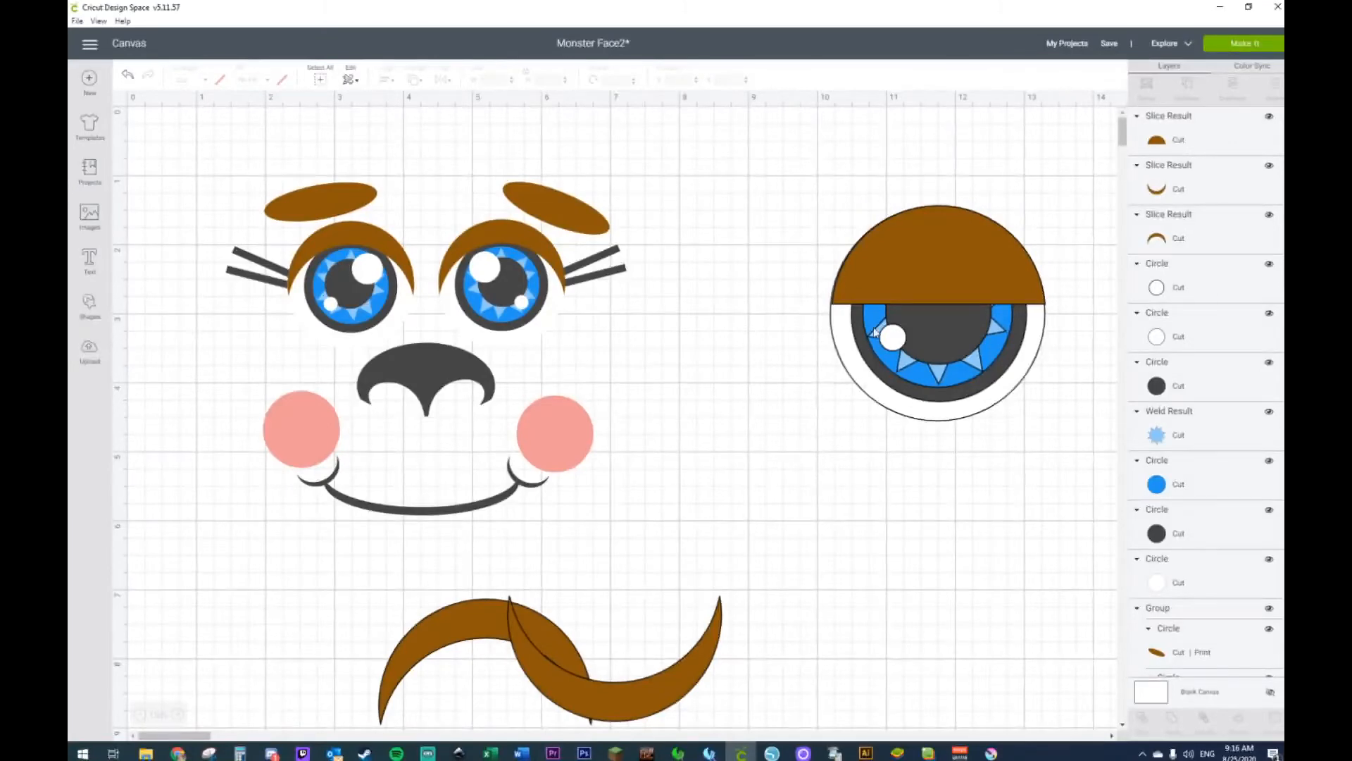
Step: Move the brown half-circle off the eye and delete it
{"action": "left_click_drag", "start_coordinate": [889, 287], "coordinate": [688, 527]}
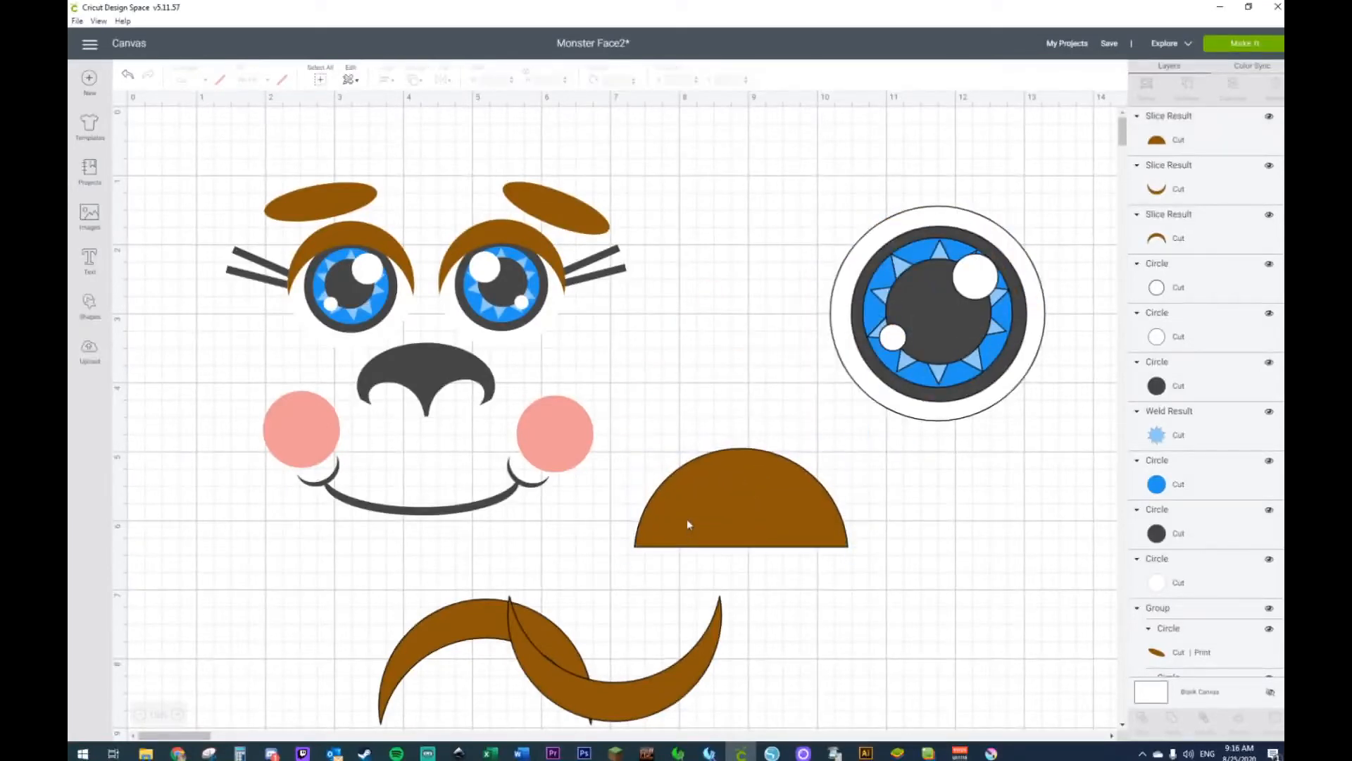
{"action": "left_click", "coordinate": [702, 502]}
{"action": "key", "text": "Delete"}
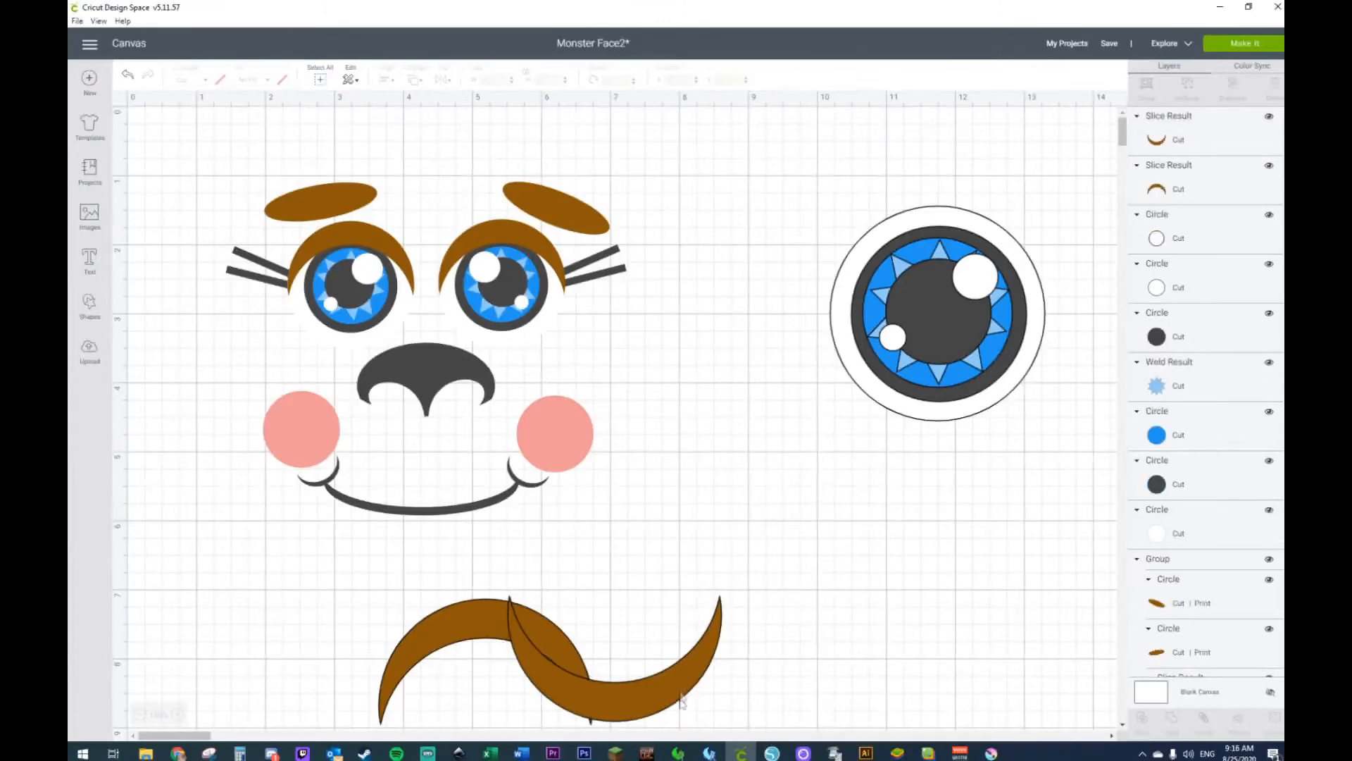
Step: Delete the lower brown crescent and place the upper crescent over the top of the eye as its eyelid
{"action": "left_click", "coordinate": [678, 687]}
{"action": "key", "text": "Delete"}
{"action": "left_click_drag", "start_coordinate": [512, 641], "coordinate": [964, 245]}
{"action": "left_click", "coordinate": [748, 451]}
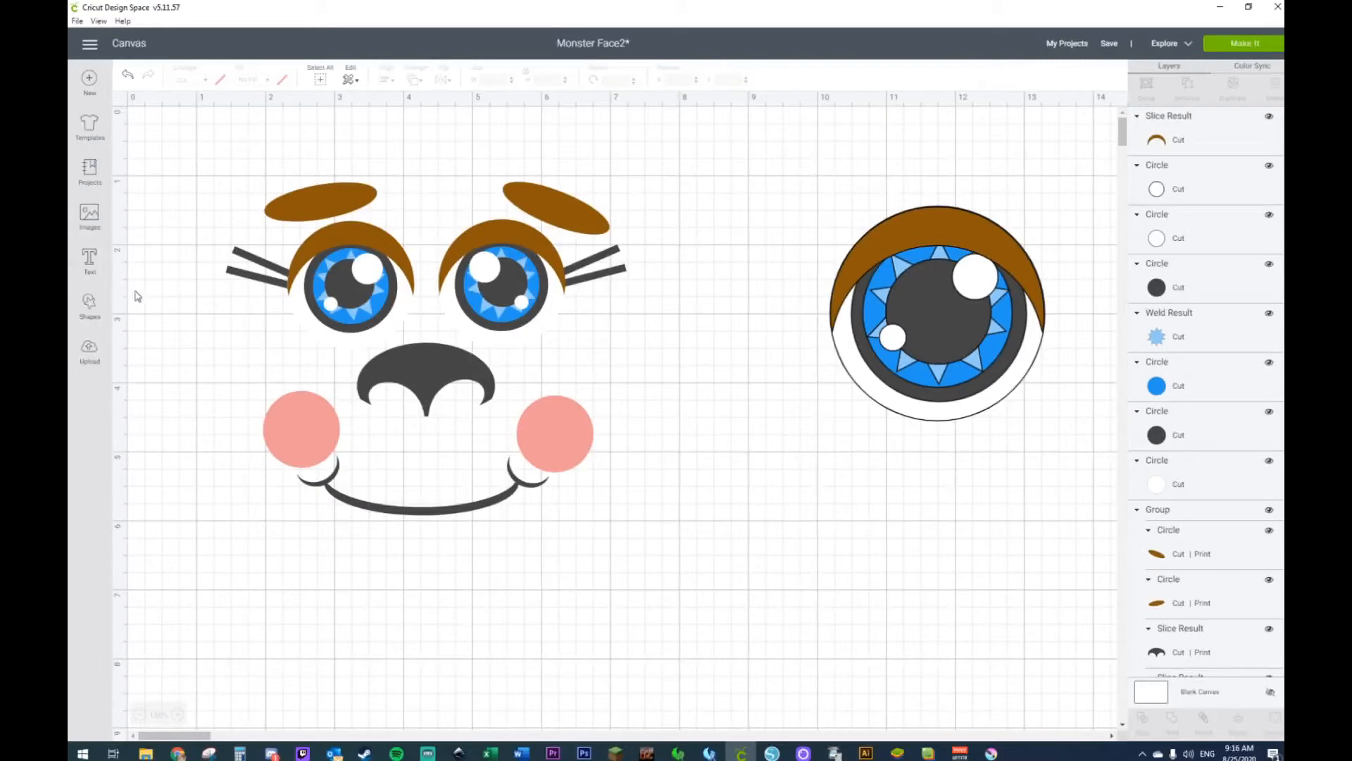
Step: Add a square between the face and the eye and reshape it into a thin vertical bar about 1.15 inches tall
{"action": "left_click", "coordinate": [90, 304]}
{"action": "left_click", "coordinate": [141, 216]}
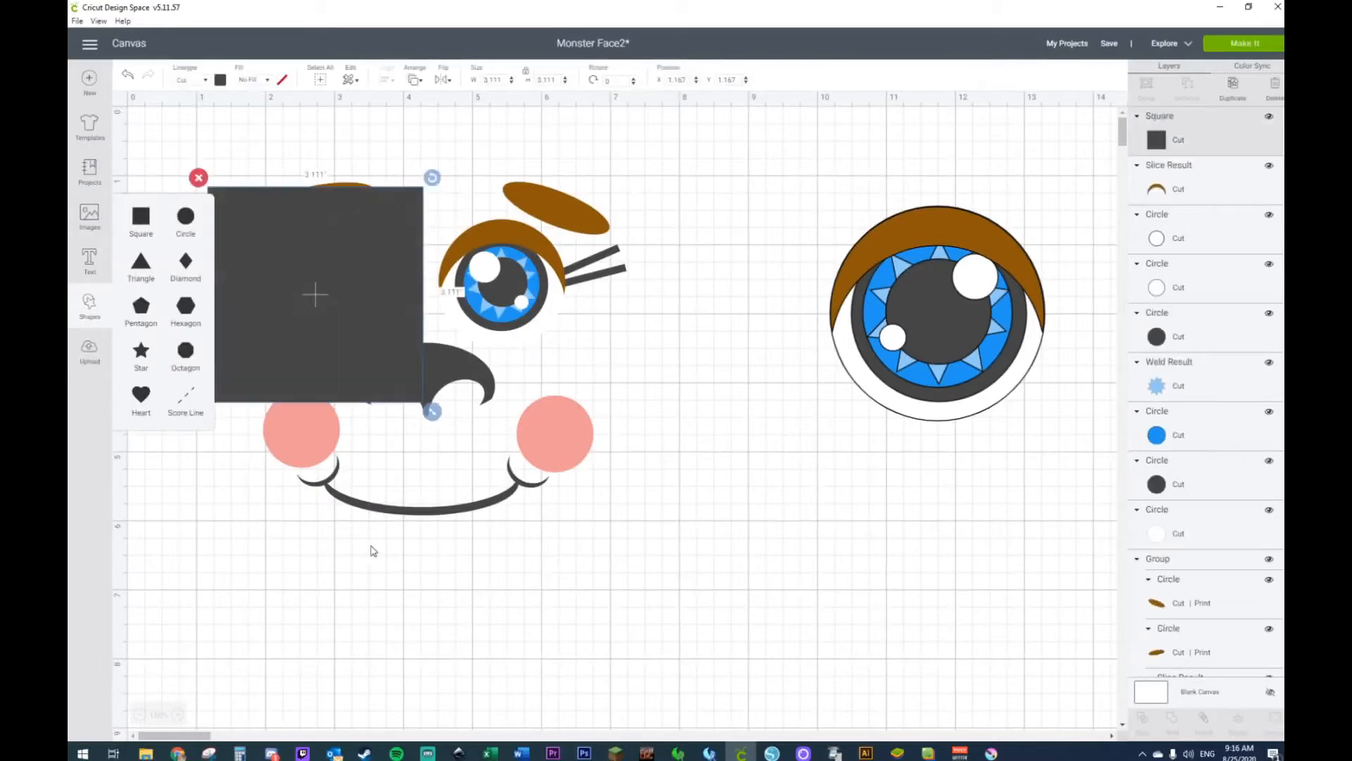
{"action": "left_click_drag", "start_coordinate": [358, 350], "coordinate": [860, 446]}
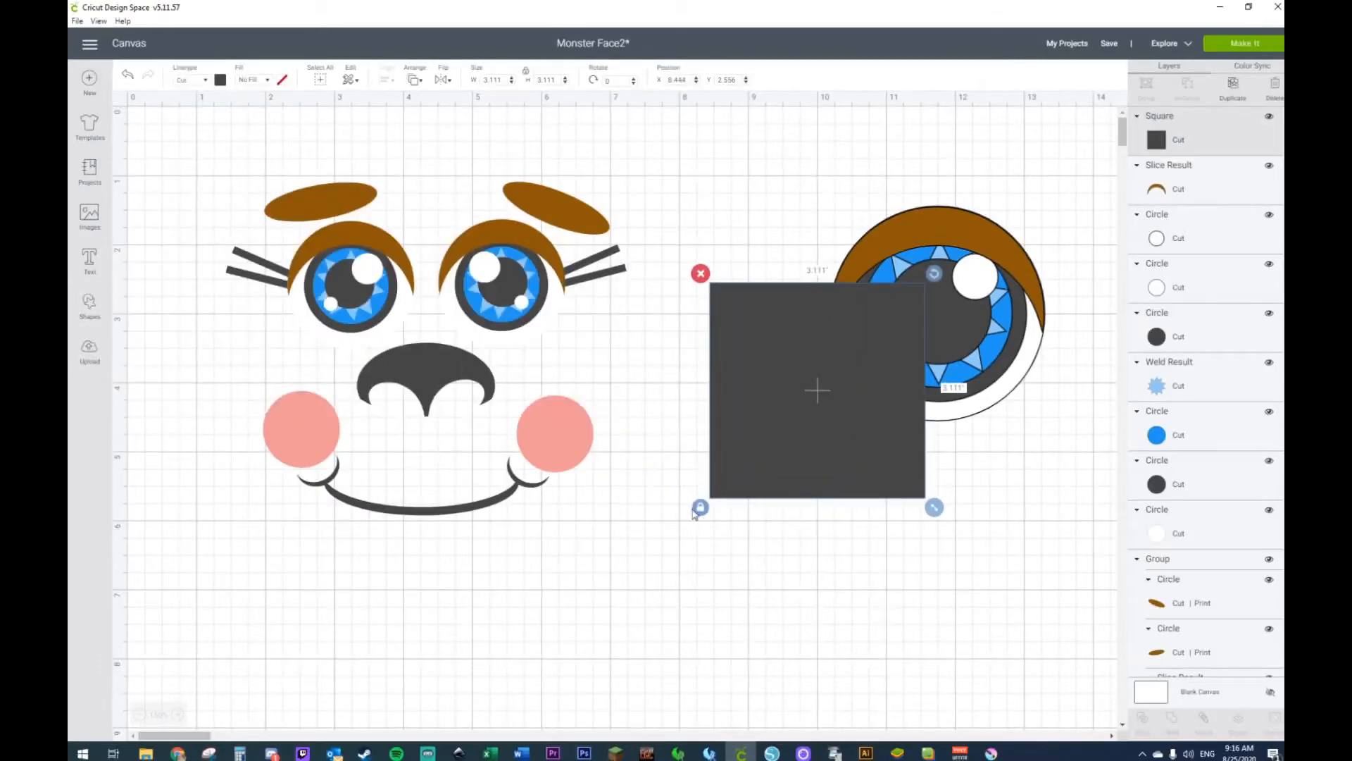
{"action": "left_click_drag", "start_coordinate": [934, 507], "coordinate": [729, 371]}
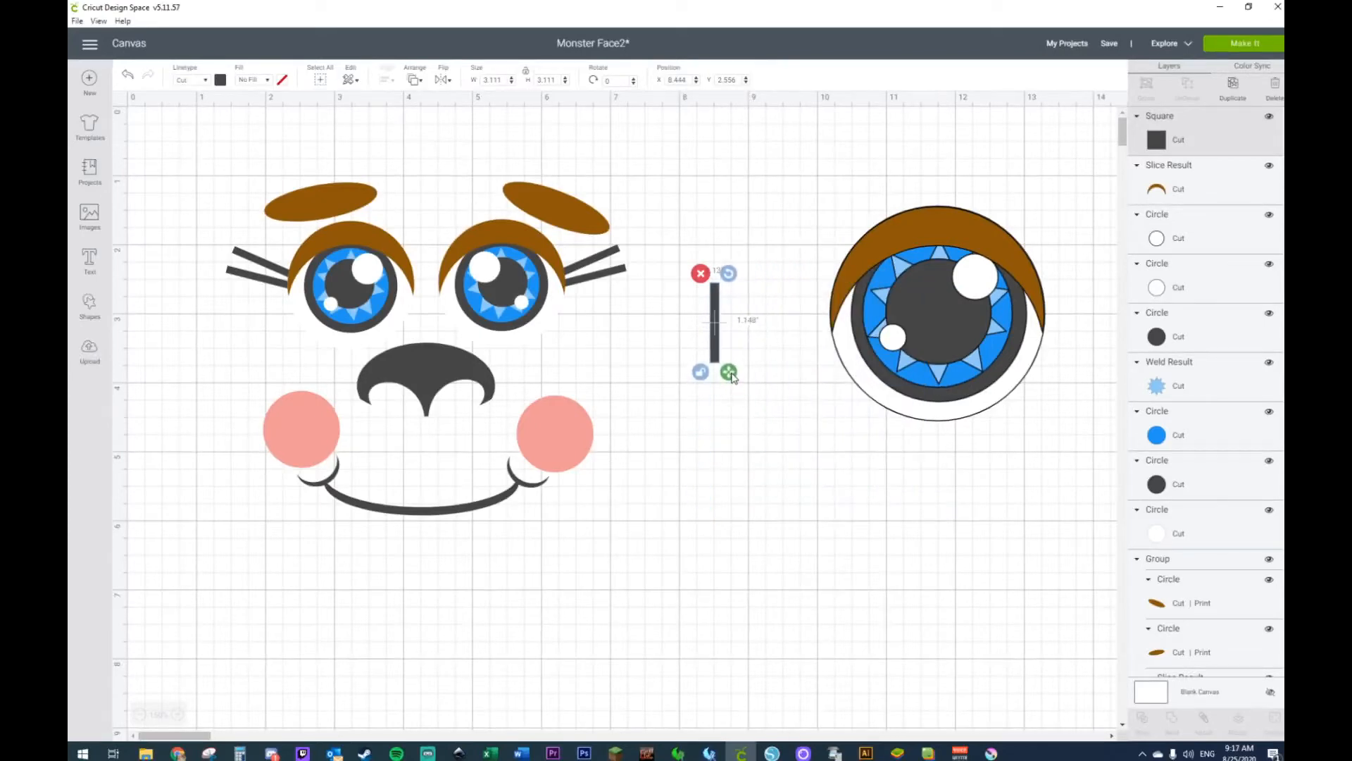
{"action": "left_click", "coordinate": [741, 400]}
Step: Duplicate the thin bar and tilt the two bars into a narrow V to form a pair of eyelashes
{"action": "left_click", "coordinate": [716, 324]}
{"action": "key", "text": "ctrl+d"}
{"action": "left_click", "coordinate": [755, 340]}
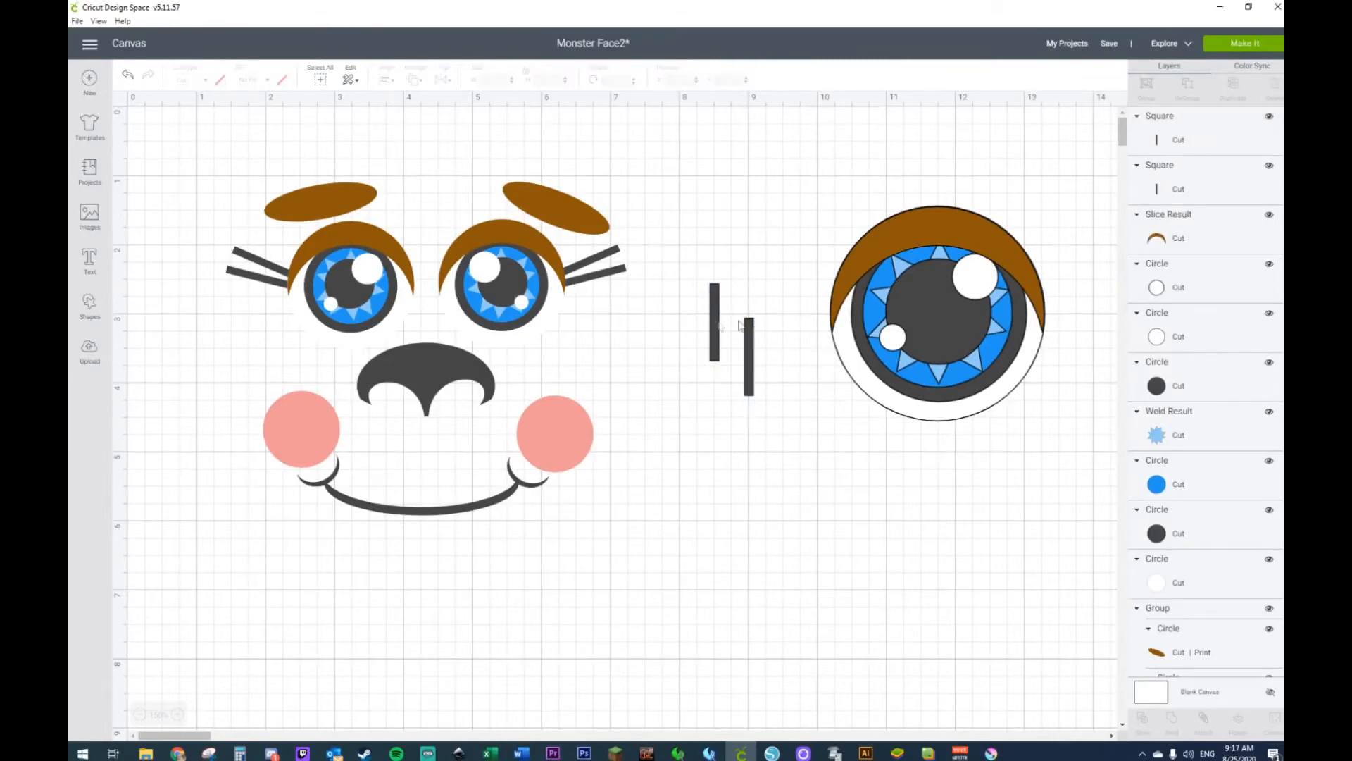
{"action": "left_click_drag", "start_coordinate": [716, 314], "coordinate": [694, 283]}
{"action": "left_click_drag", "start_coordinate": [756, 345], "coordinate": [665, 391]}
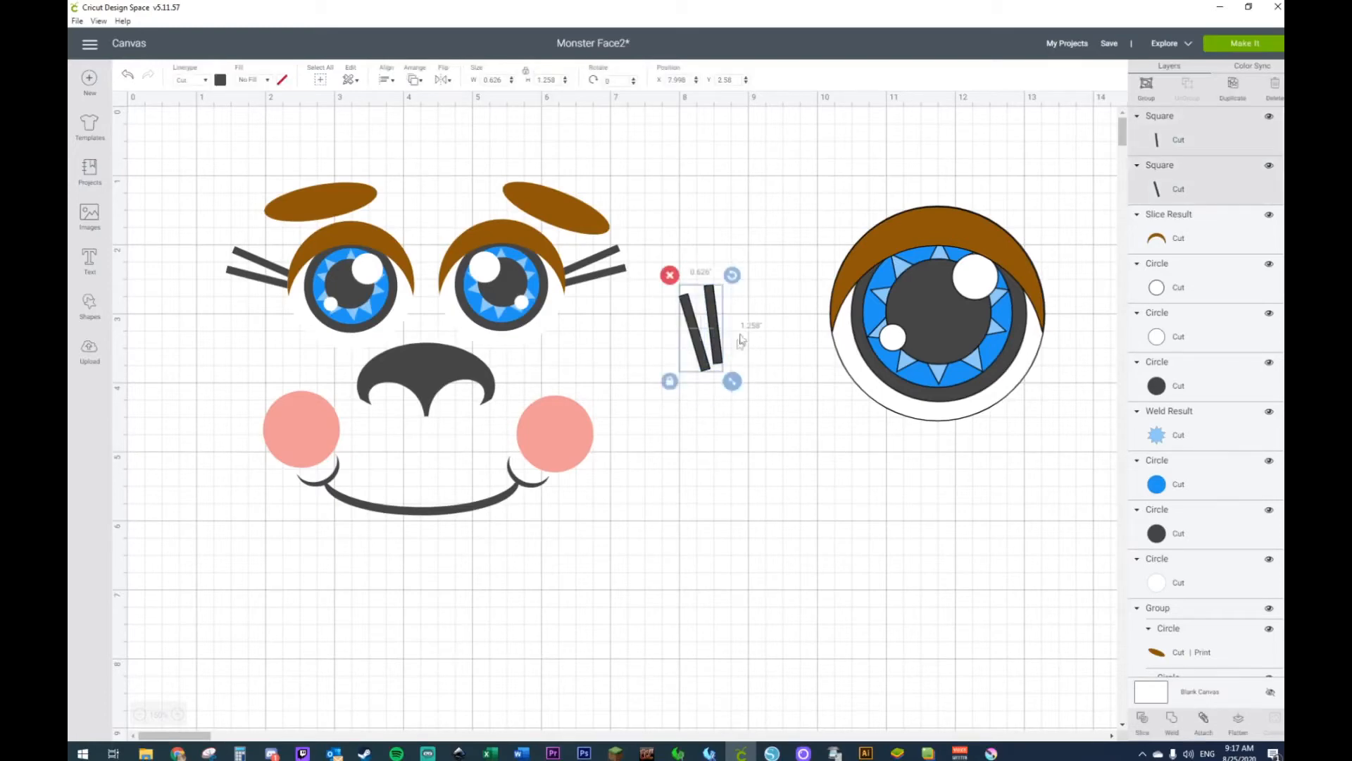
Step: Rotate the eyelash pair outward, place it against the large eye's outer left edge and send it to the back
{"action": "left_click_drag", "start_coordinate": [732, 275], "coordinate": [686, 282]}
{"action": "left_click_drag", "start_coordinate": [711, 354], "coordinate": [818, 316]}
{"action": "right_click", "coordinate": [813, 306]}
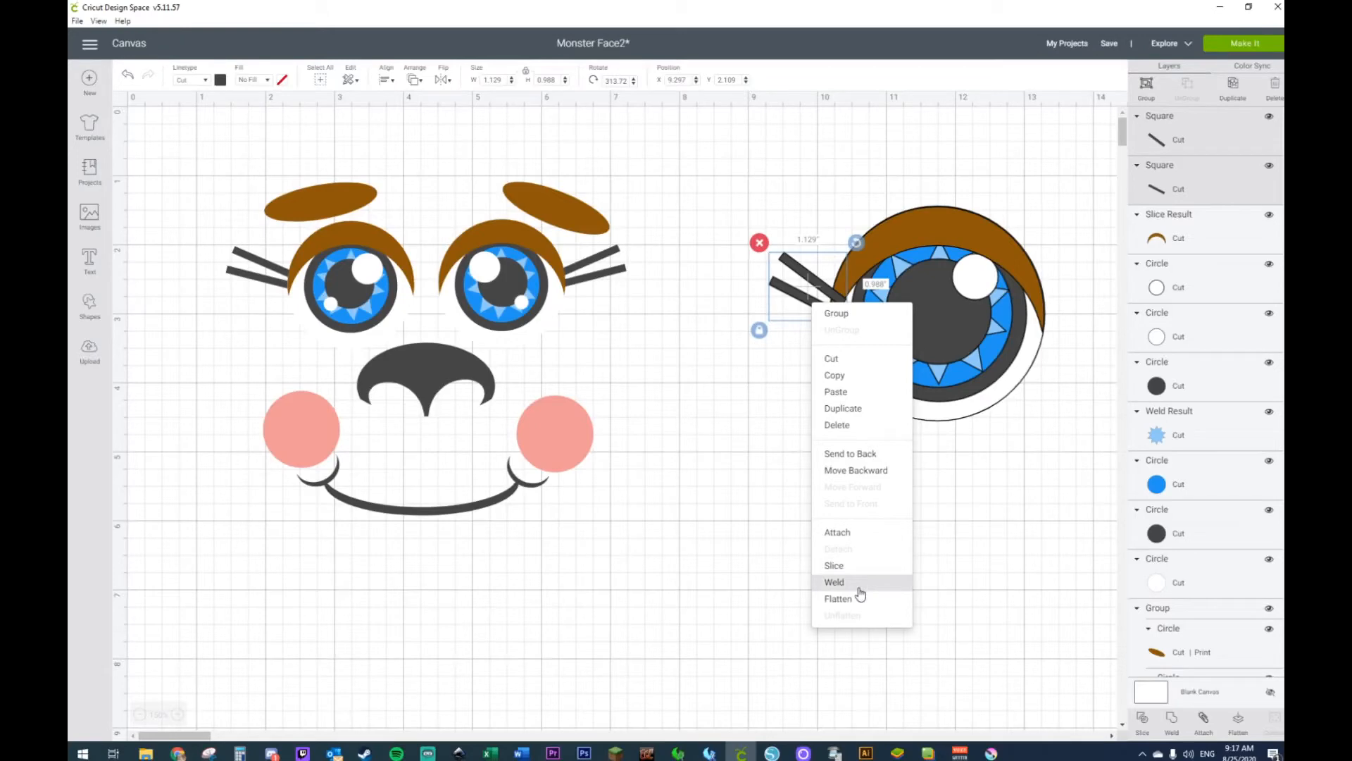
{"action": "left_click", "coordinate": [863, 457]}
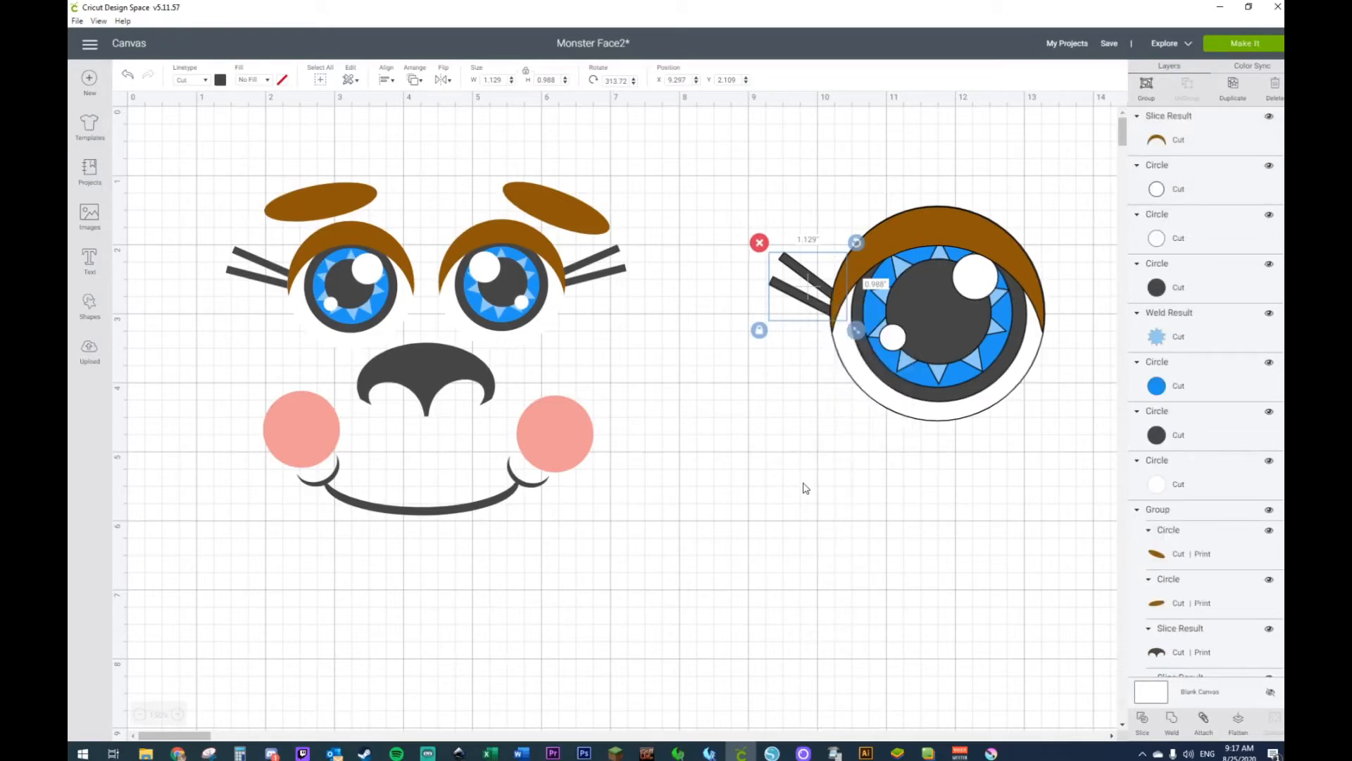
Step: Add a circle, flatten and tilt it into an eyebrow about 2.09 by 0.76 inches above the large eye, and colour it brown
{"action": "left_click", "coordinate": [345, 212]}
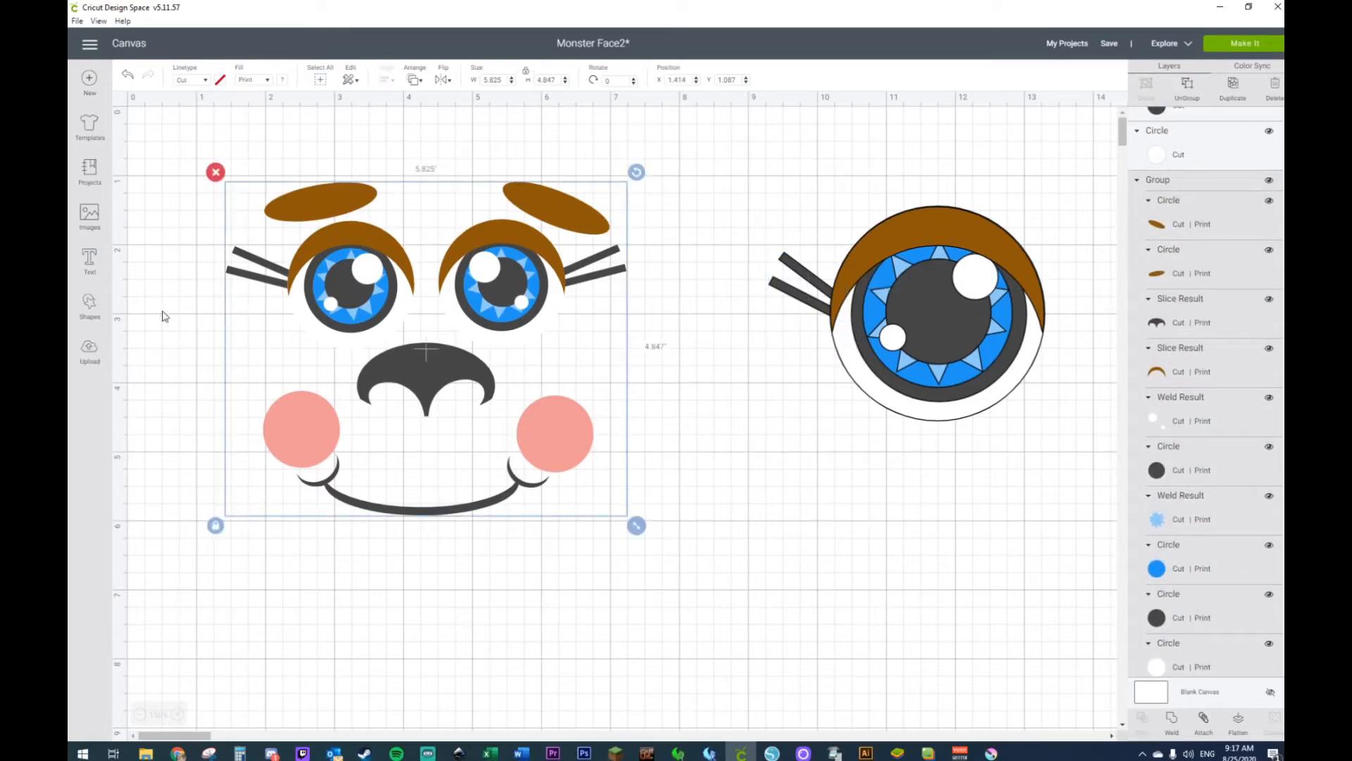
{"action": "left_click", "coordinate": [83, 305]}
{"action": "left_click", "coordinate": [185, 218]}
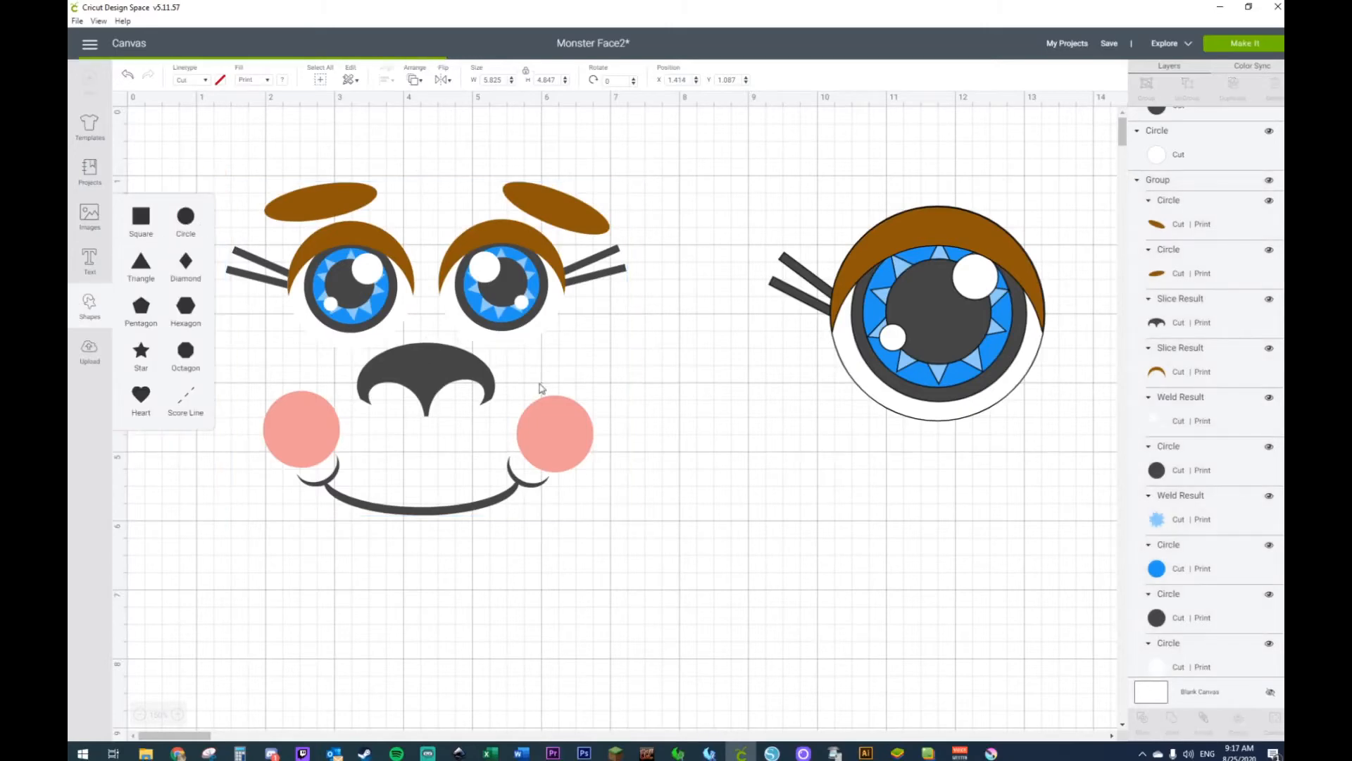
{"action": "left_click_drag", "start_coordinate": [378, 323], "coordinate": [647, 571]}
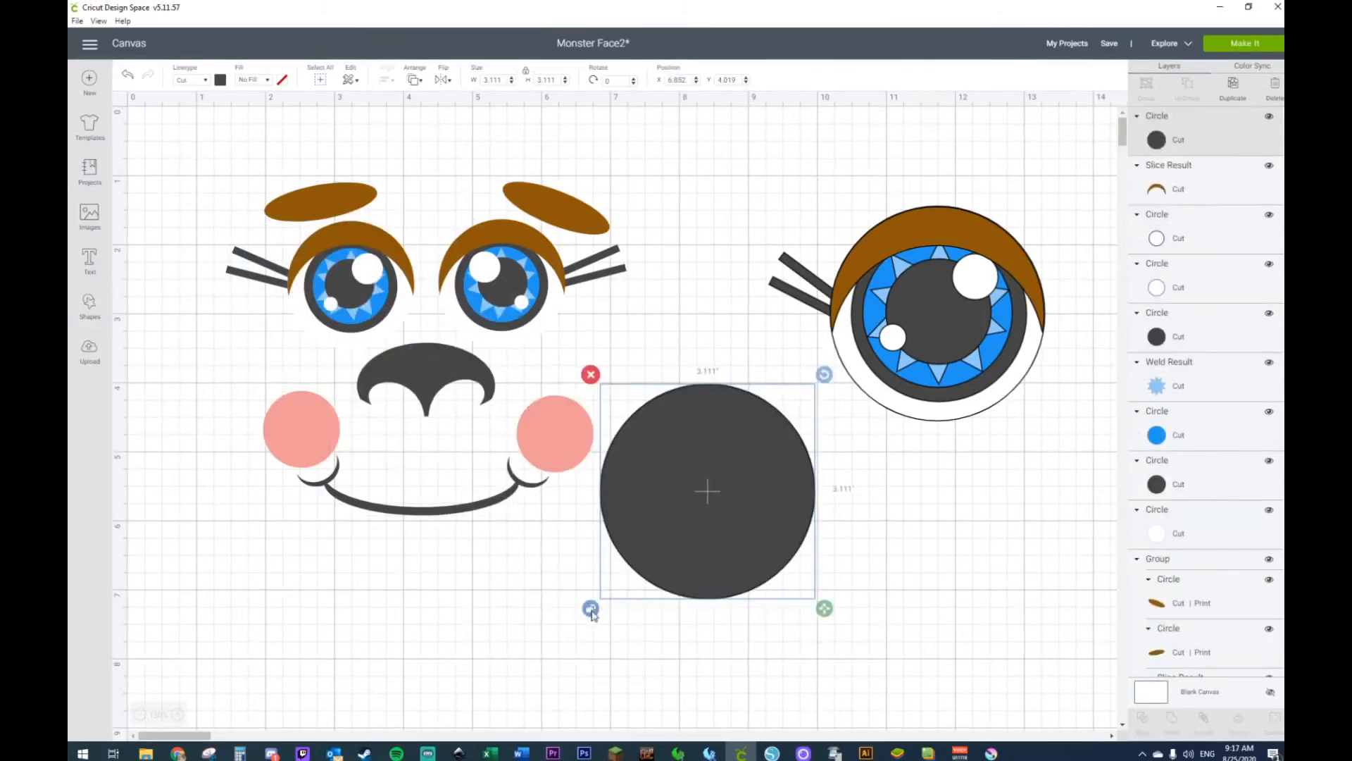
{"action": "left_click_drag", "start_coordinate": [824, 608], "coordinate": [966, 113]}
{"action": "left_click_drag", "start_coordinate": [891, 154], "coordinate": [882, 185]}
{"action": "left_click_drag", "start_coordinate": [951, 146], "coordinate": [944, 129]}
{"action": "left_click", "coordinate": [221, 81]}
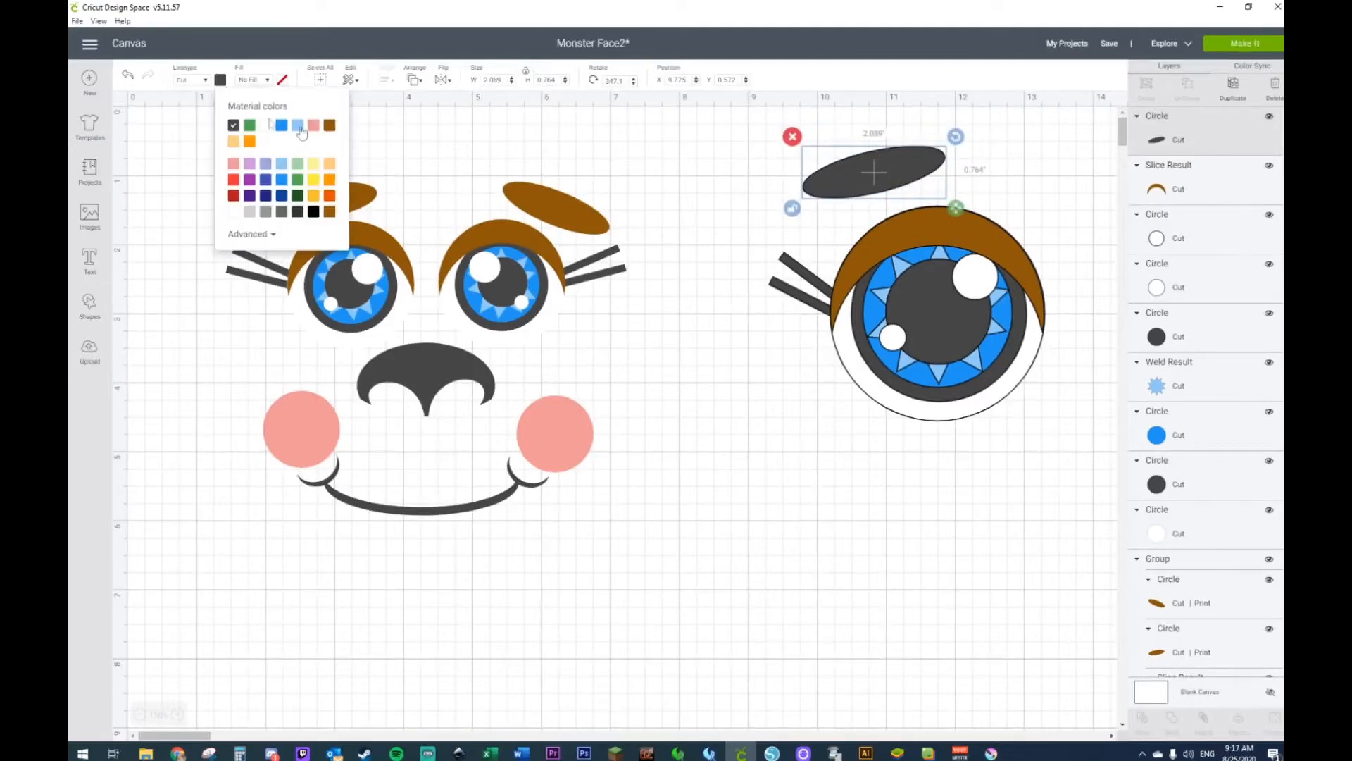
{"action": "left_click", "coordinate": [329, 127]}
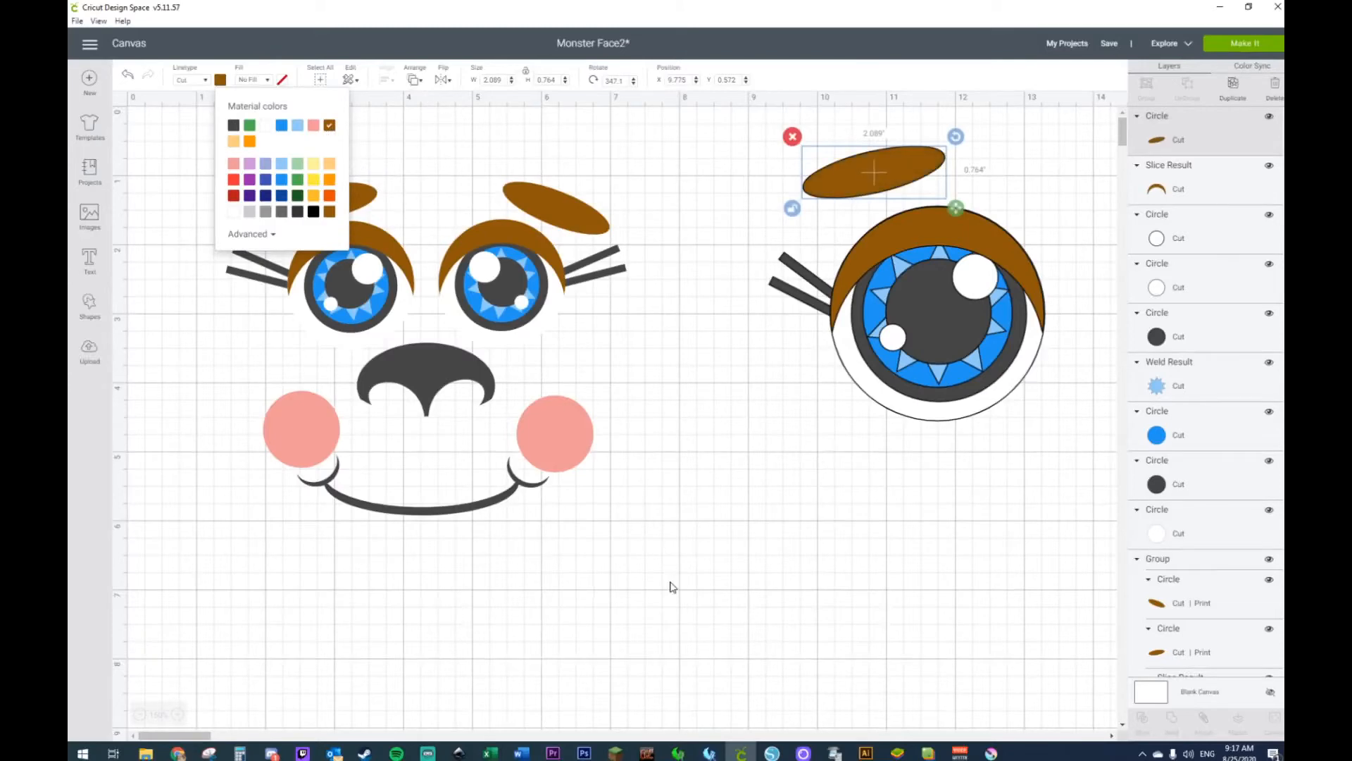
Step: Nudge the brown eyebrow slightly to the right above the large eye
{"action": "left_click", "coordinate": [176, 715]}
{"action": "left_click", "coordinate": [140, 714]}
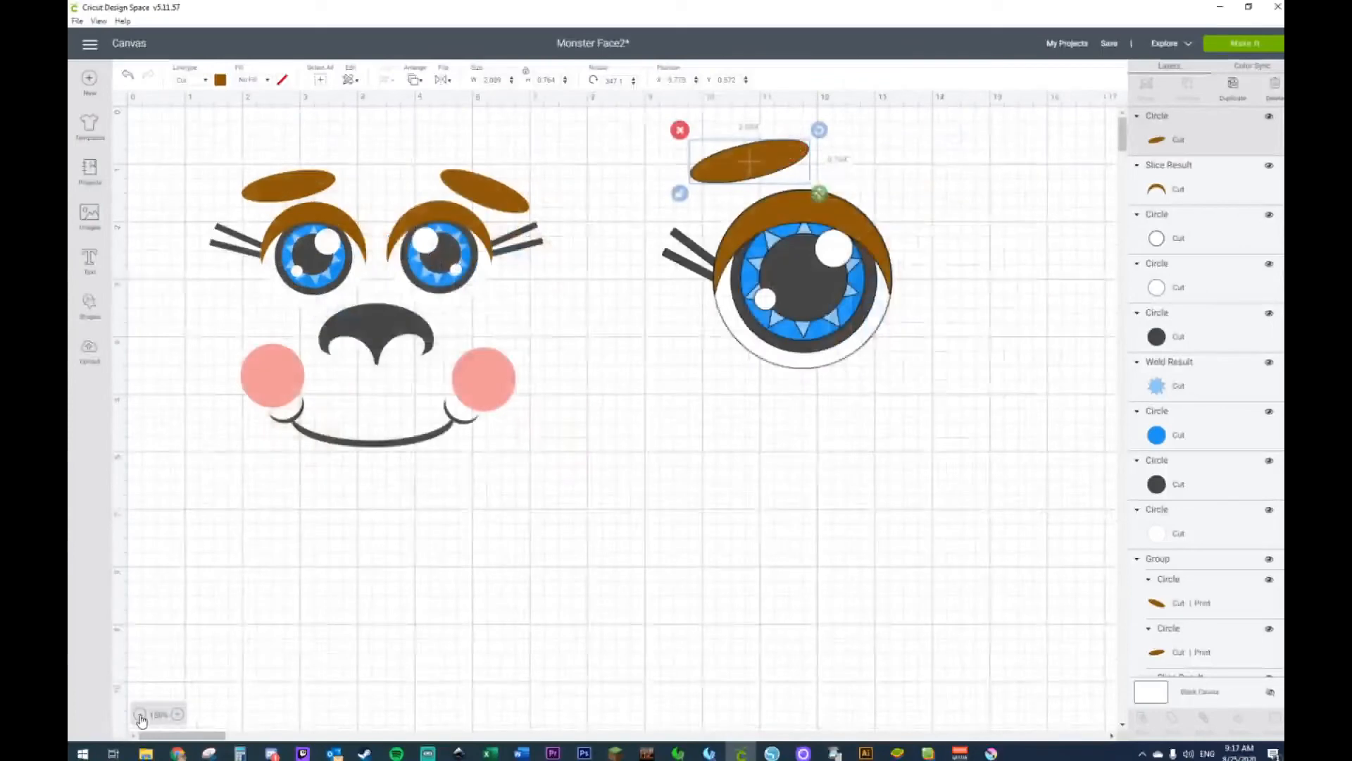
{"action": "left_click", "coordinate": [140, 714]}
{"action": "left_click", "coordinate": [607, 532]}
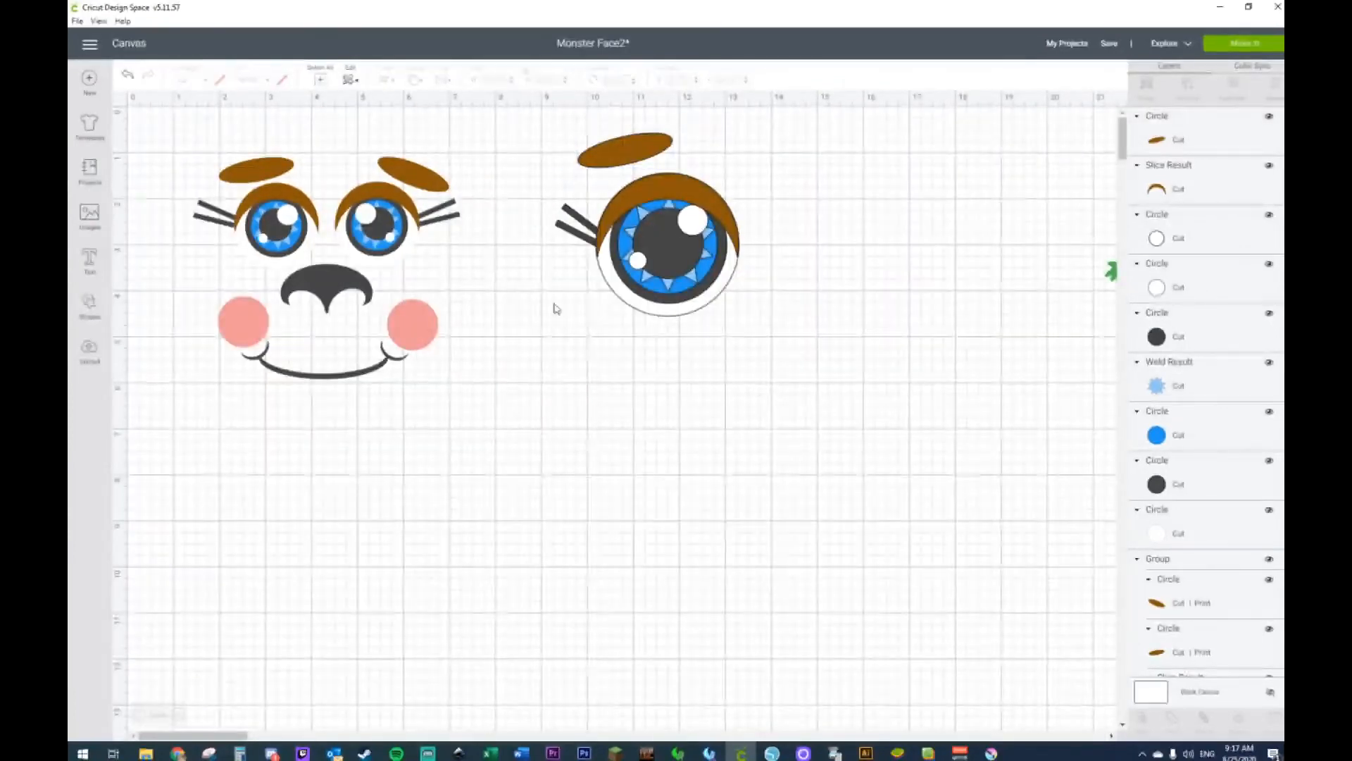
{"action": "left_click", "coordinate": [405, 248]}
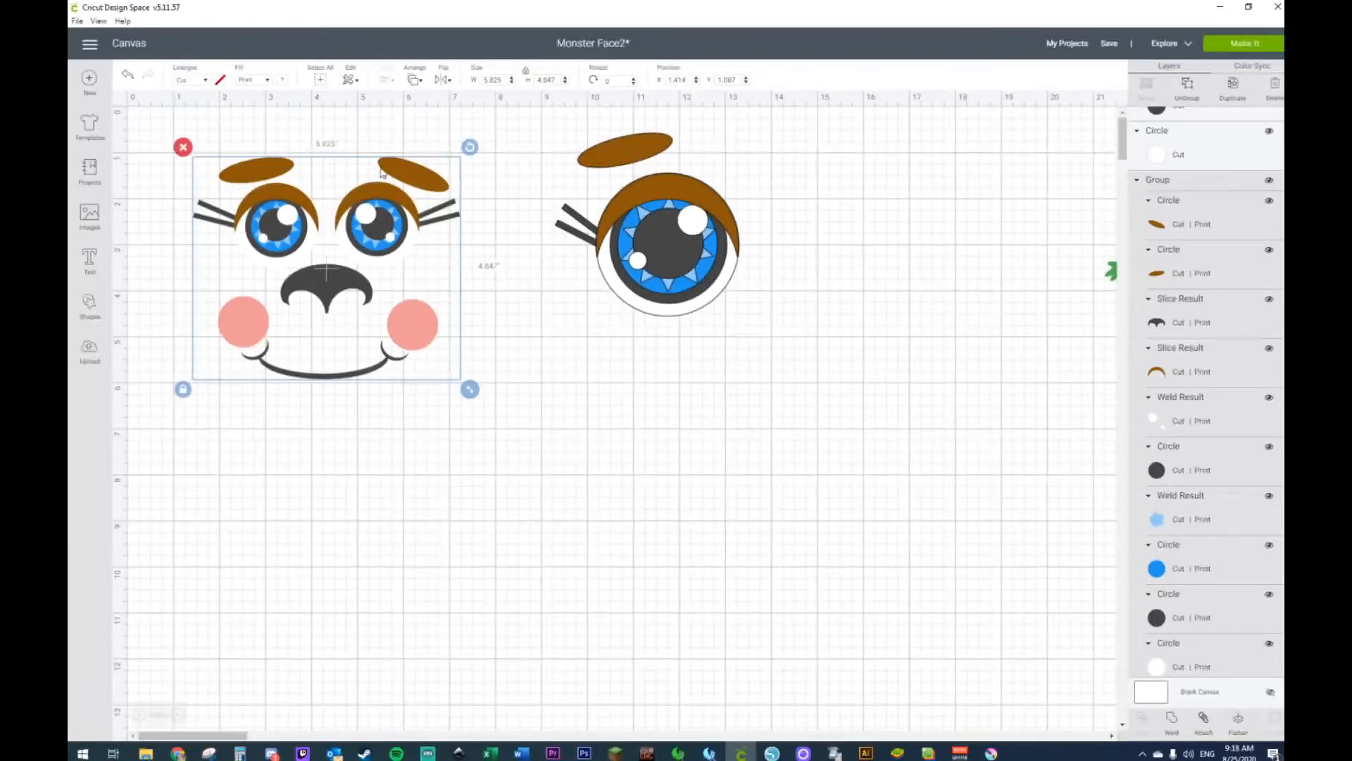
{"action": "left_click", "coordinate": [695, 358]}
{"action": "left_click_drag", "start_coordinate": [630, 160], "coordinate": [639, 159]}
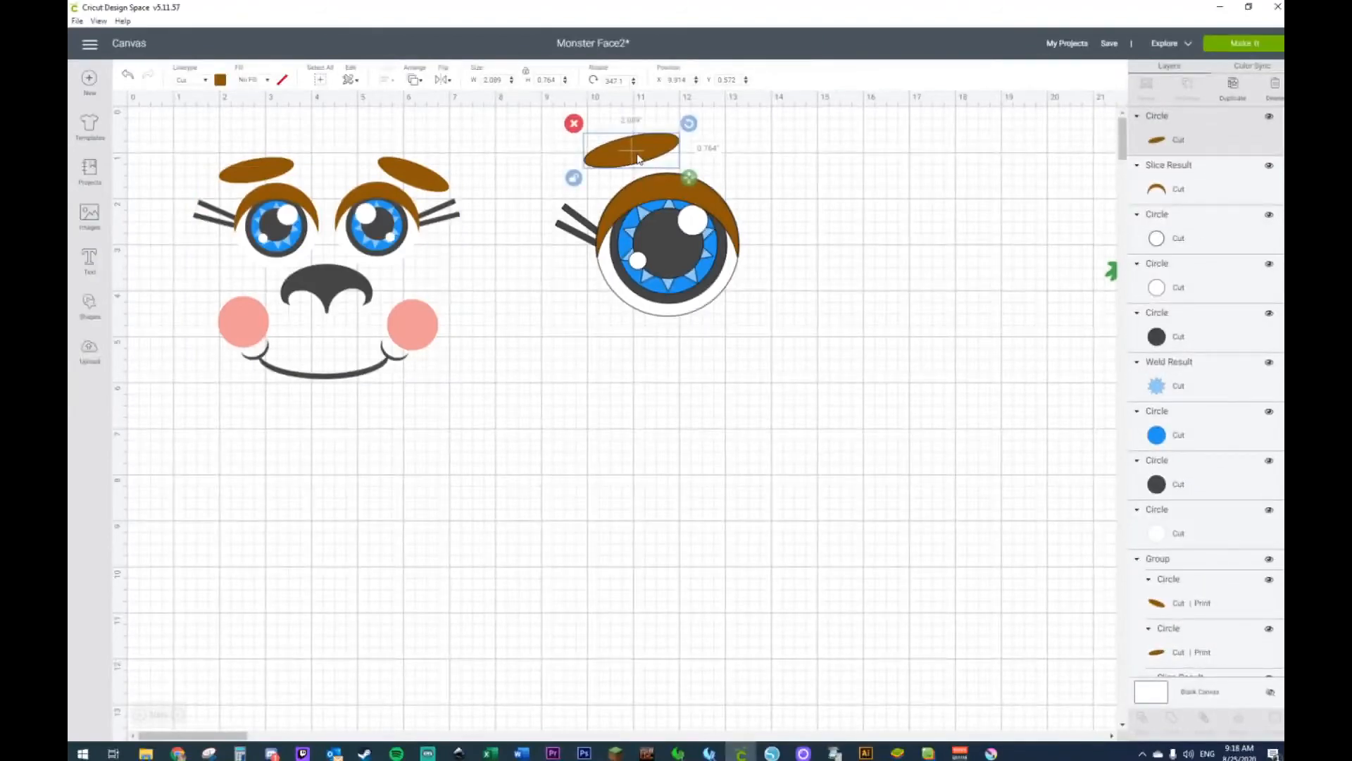
{"action": "left_click", "coordinate": [697, 154]}
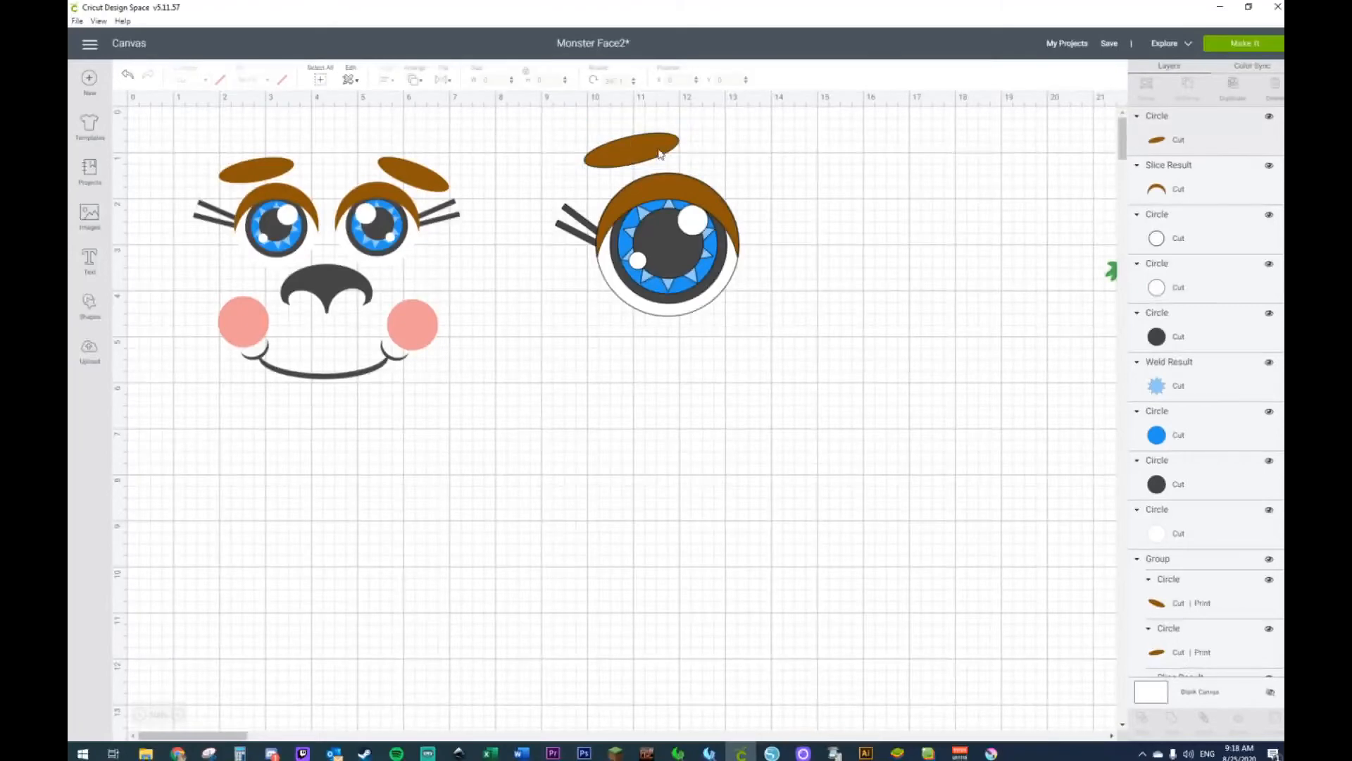
Step: Try the eyebrow over the eye's right side, tilt it to a steeper upward slope and place it over the upper left
{"action": "left_click", "coordinate": [676, 149]}
{"action": "left_click_drag", "start_coordinate": [696, 138], "coordinate": [733, 175]}
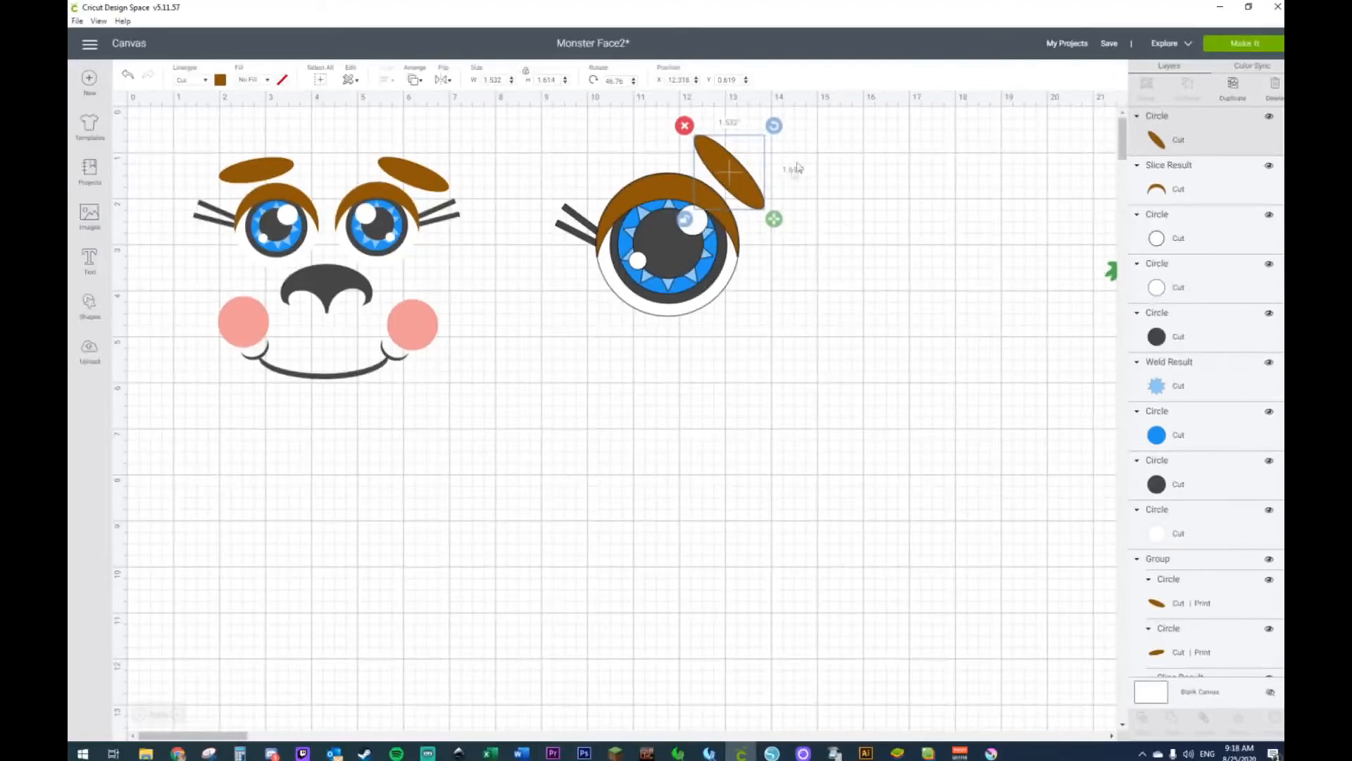
{"action": "left_click_drag", "start_coordinate": [773, 125], "coordinate": [736, 117]}
{"action": "left_click_drag", "start_coordinate": [729, 173], "coordinate": [636, 137]}
{"action": "left_click", "coordinate": [893, 204]}
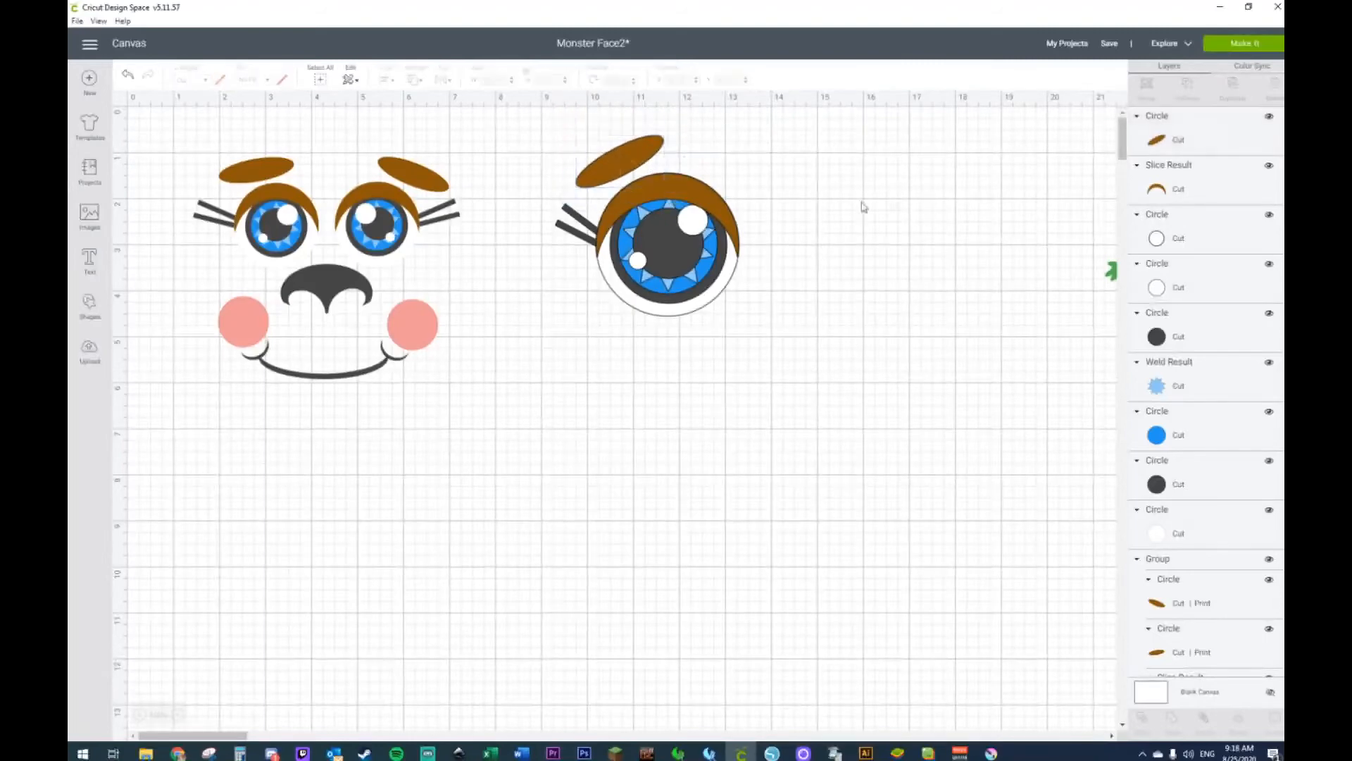
Step: Duplicate the complete eye with its lashes and eyebrow, place the copy to its right and flip it horizontally
{"action": "left_click_drag", "start_coordinate": [501, 123], "coordinate": [831, 419]}
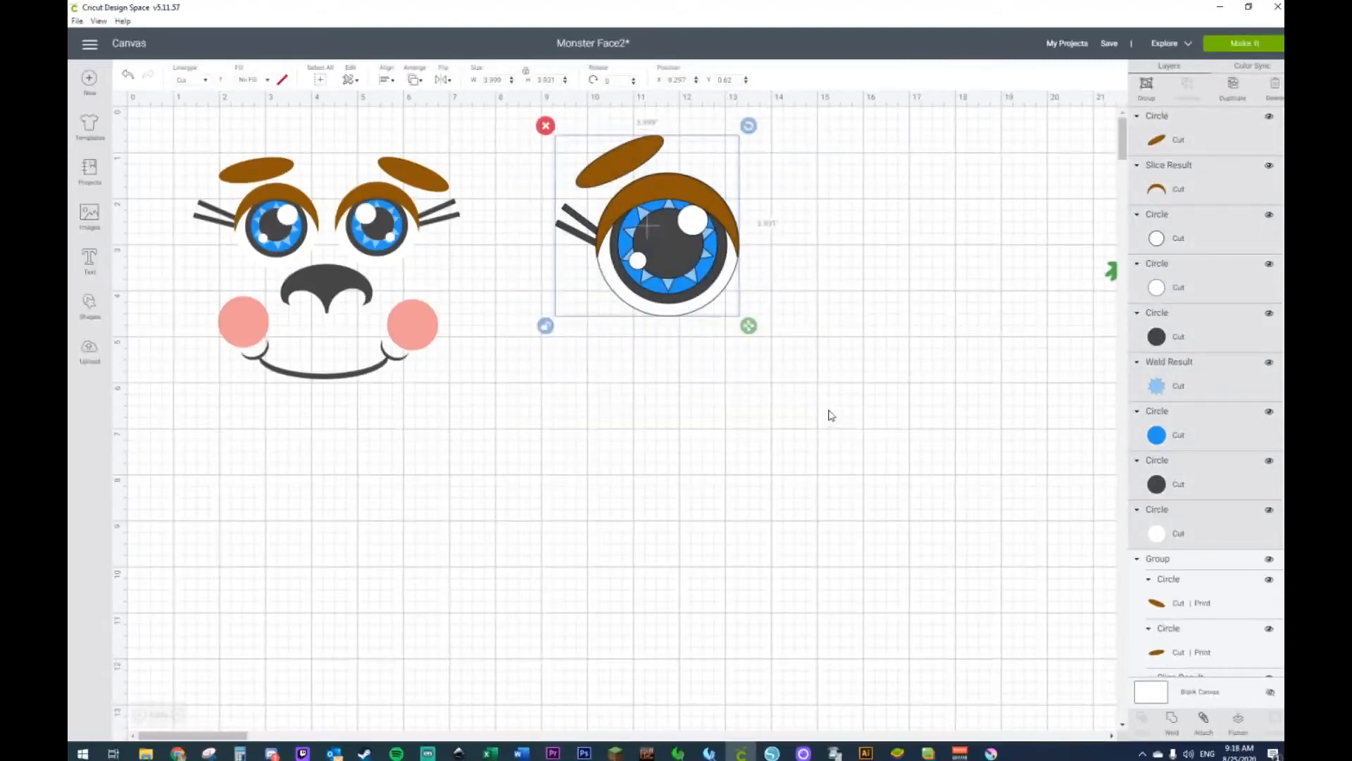
{"action": "key", "text": "ctrl+d"}
{"action": "left_click_drag", "start_coordinate": [758, 270], "coordinate": [848, 220]}
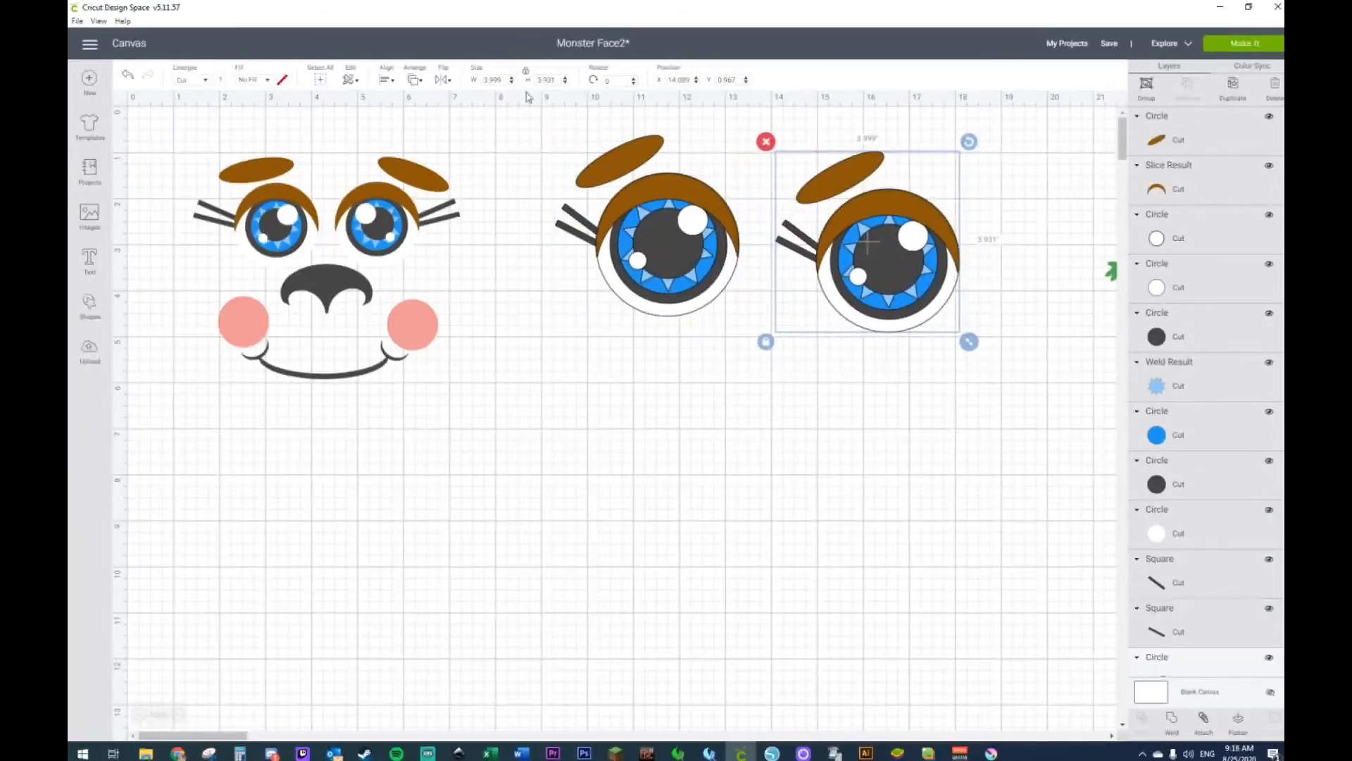
{"action": "left_click", "coordinate": [443, 80]}
{"action": "left_click", "coordinate": [466, 107]}
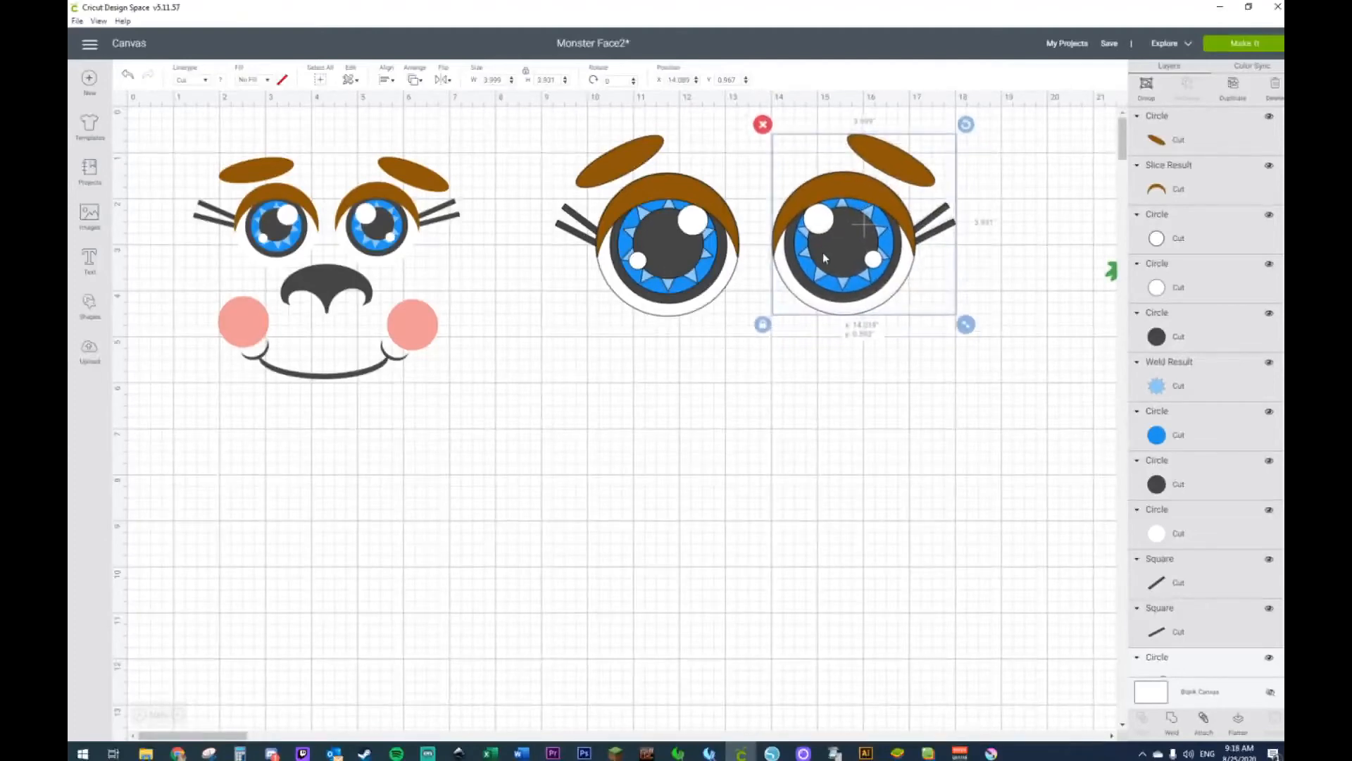
Step: Lower both large eyes so they sit side by side at the same height
{"action": "left_click_drag", "start_coordinate": [828, 274], "coordinate": [829, 284]}
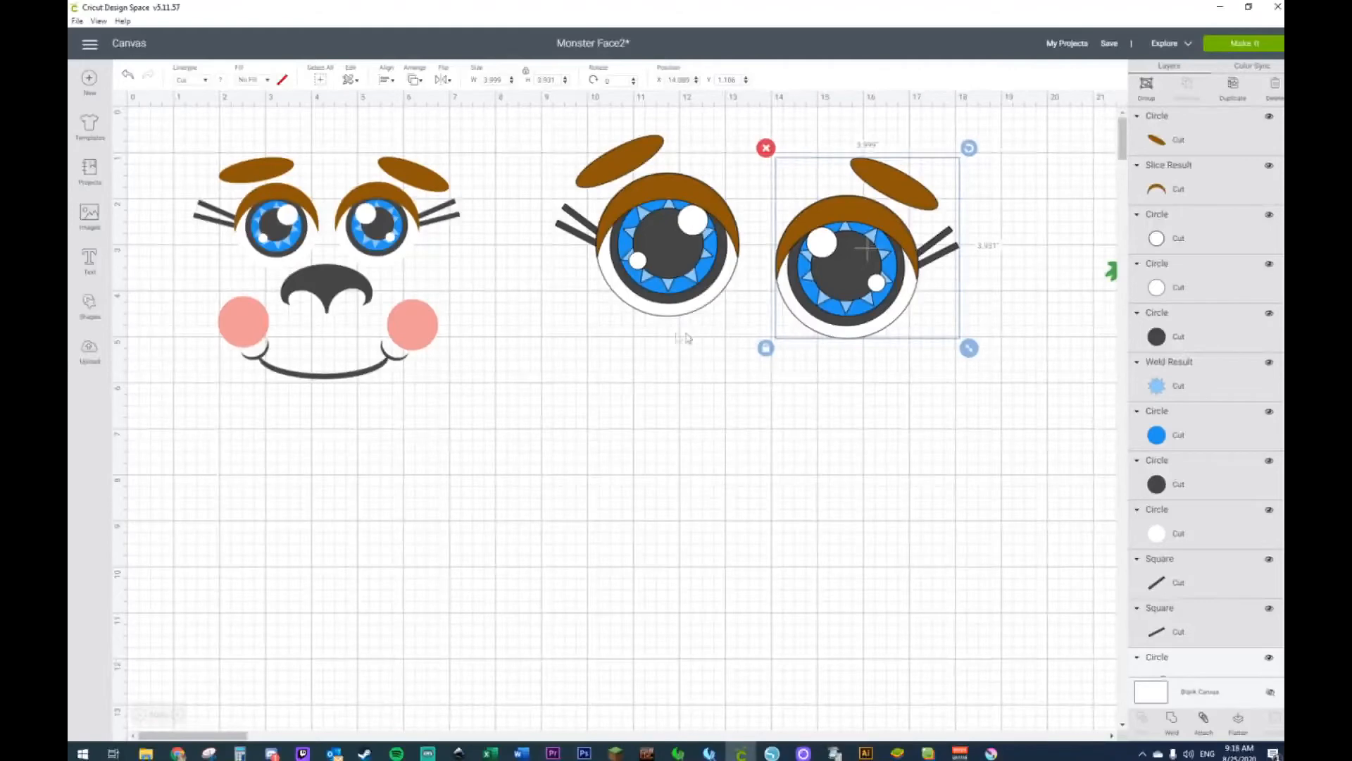
{"action": "left_click_drag", "start_coordinate": [552, 139], "coordinate": [724, 304]}
{"action": "left_click", "coordinate": [775, 428]}
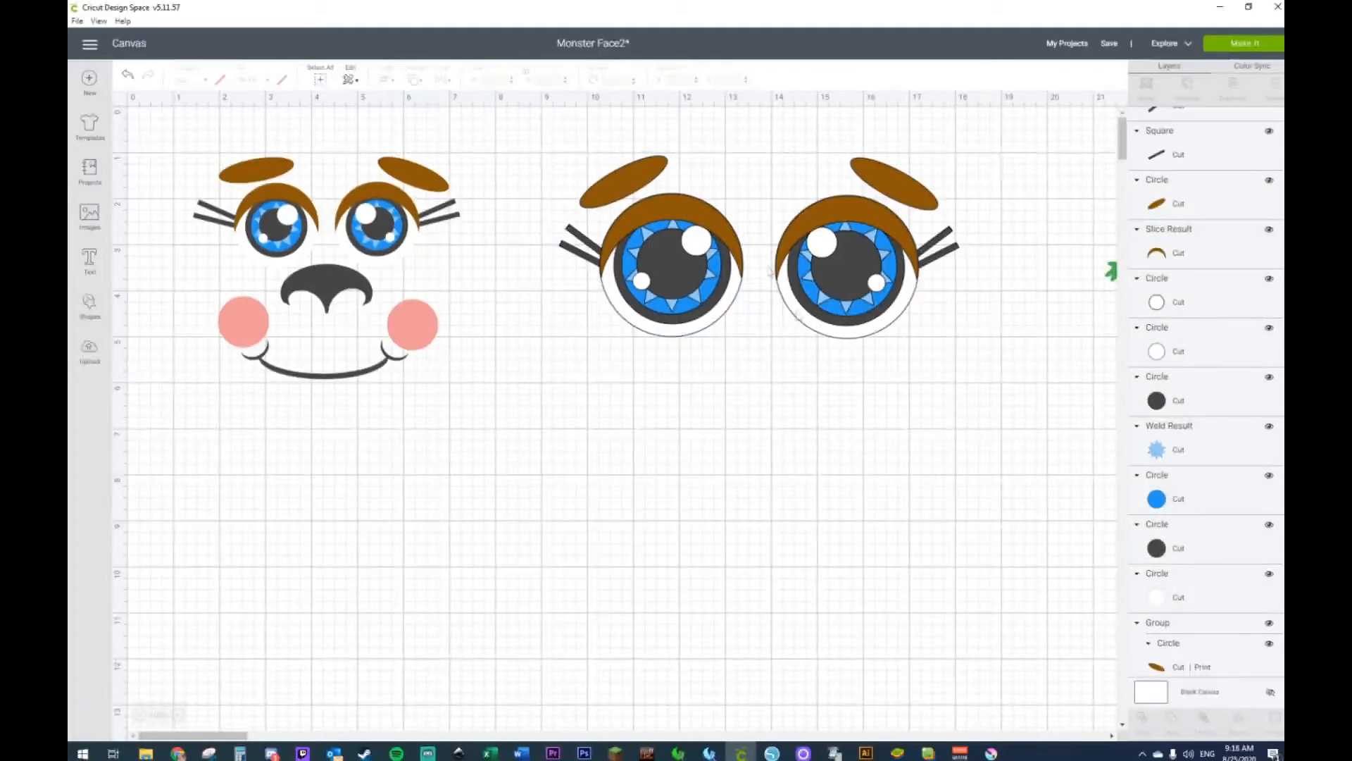
Step: Add a circle for the nose and place it centred below the two large eyes
{"action": "left_click", "coordinate": [89, 306]}
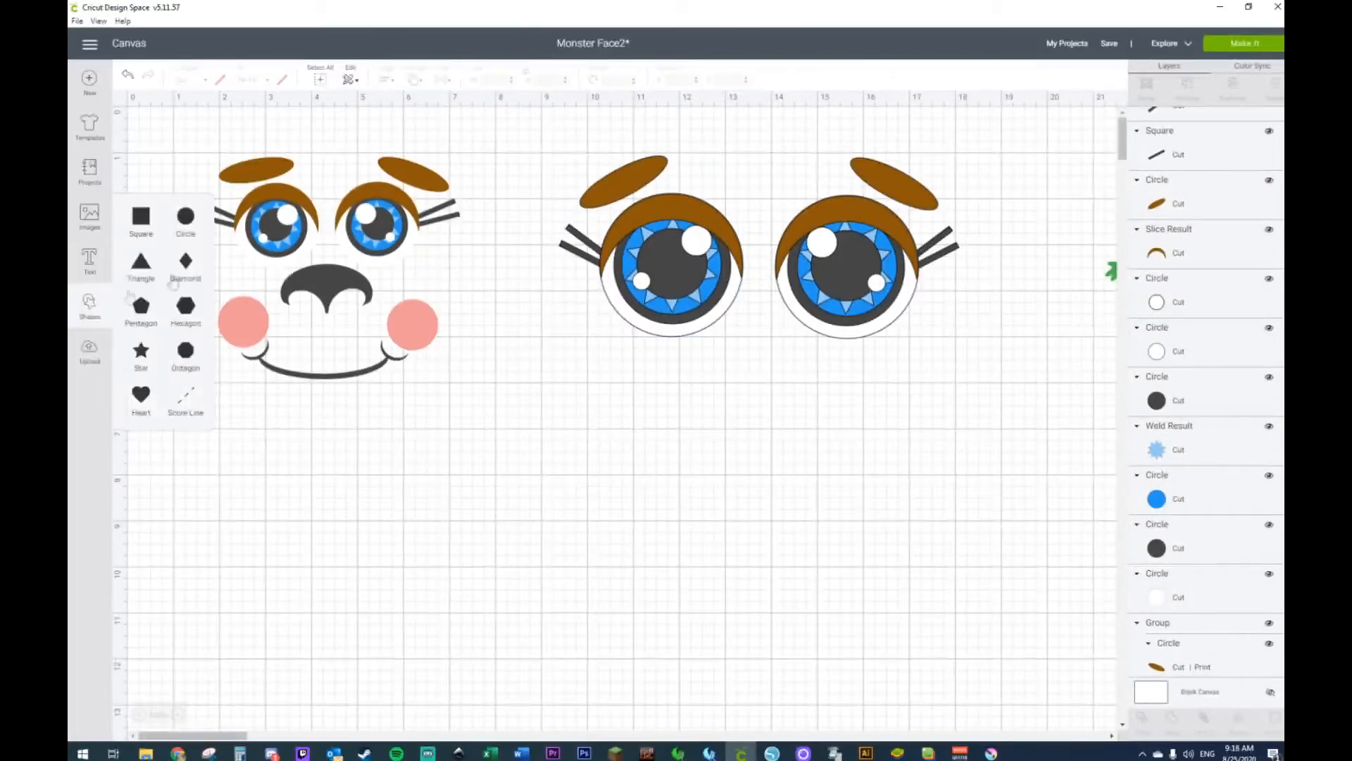
{"action": "left_click", "coordinate": [187, 217]}
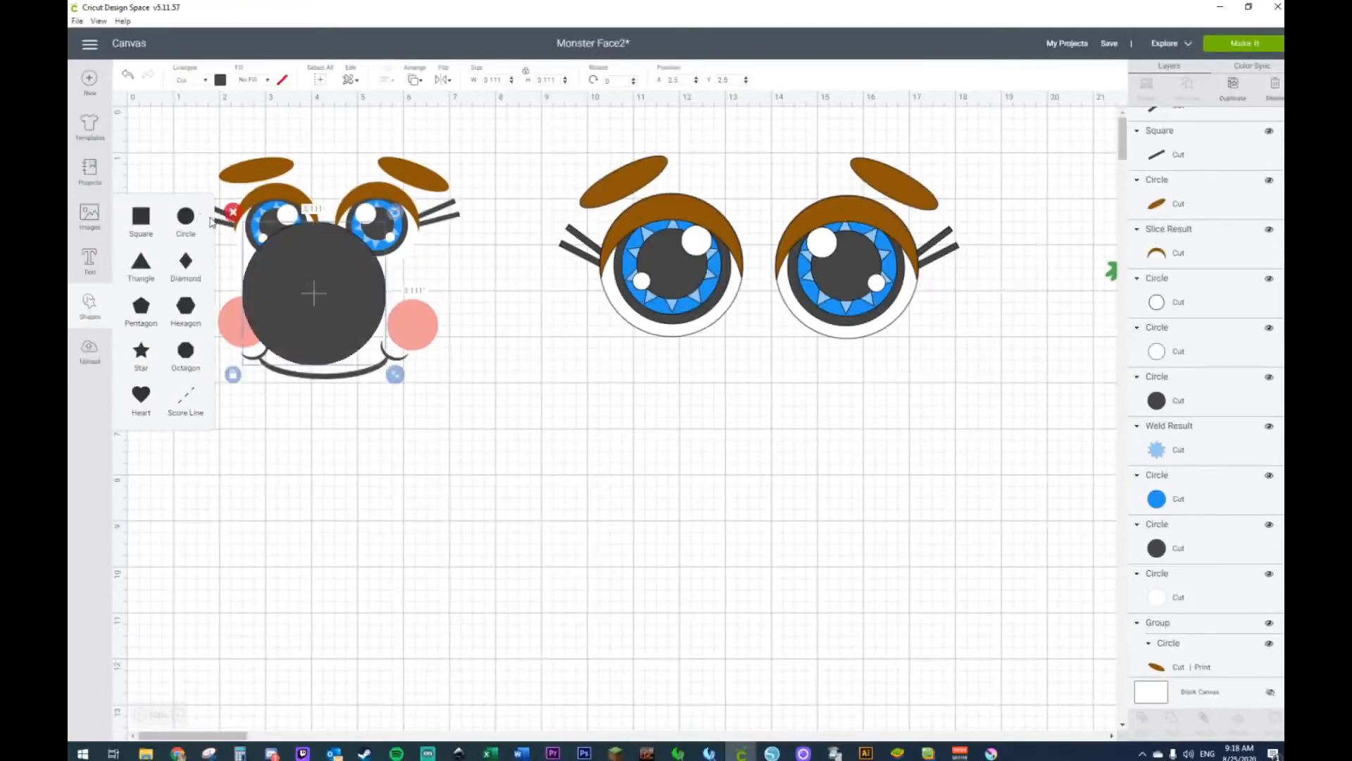
{"action": "left_click_drag", "start_coordinate": [340, 343], "coordinate": [766, 510]}
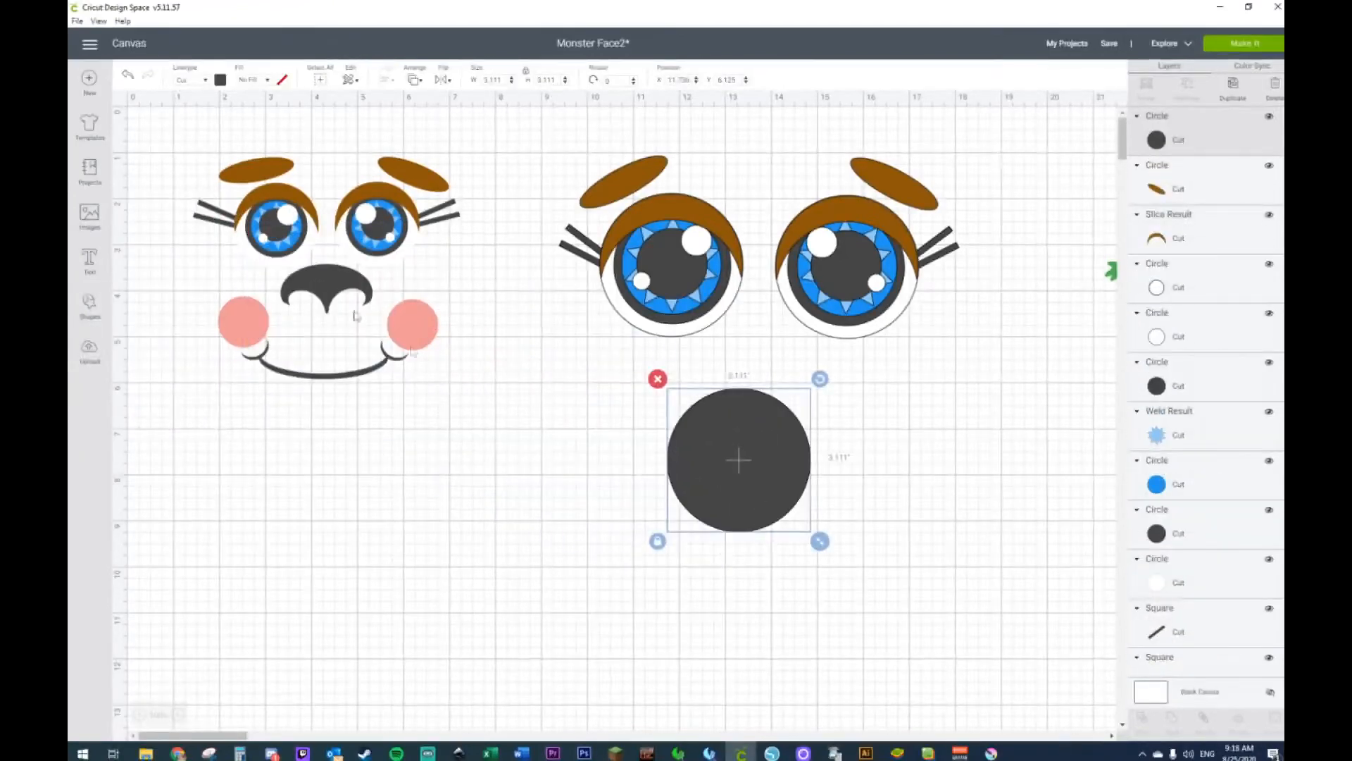
Step: Add a second circle, shrink it to about 2.01 inches and place it over the nose circle's lower right
{"action": "left_click", "coordinate": [300, 283]}
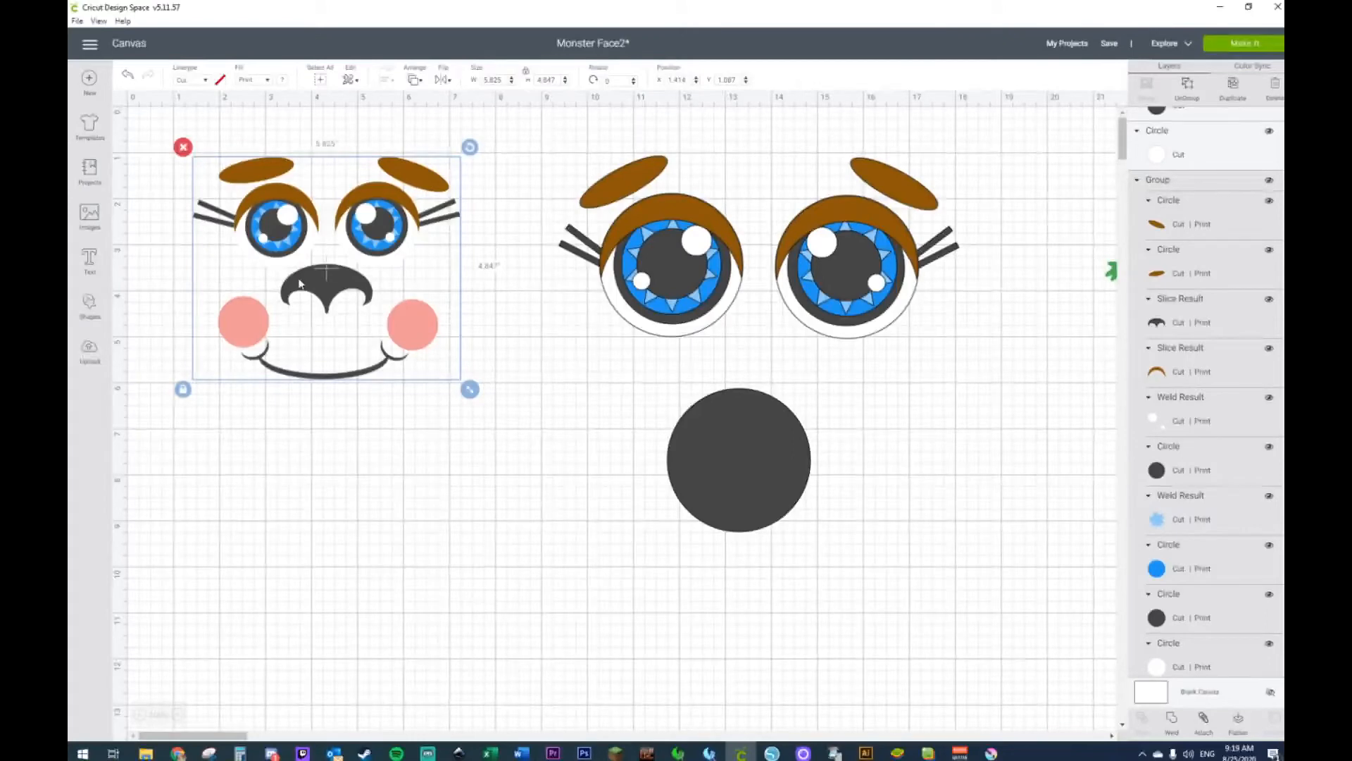
{"action": "left_click", "coordinate": [93, 309]}
{"action": "left_click", "coordinate": [192, 224]}
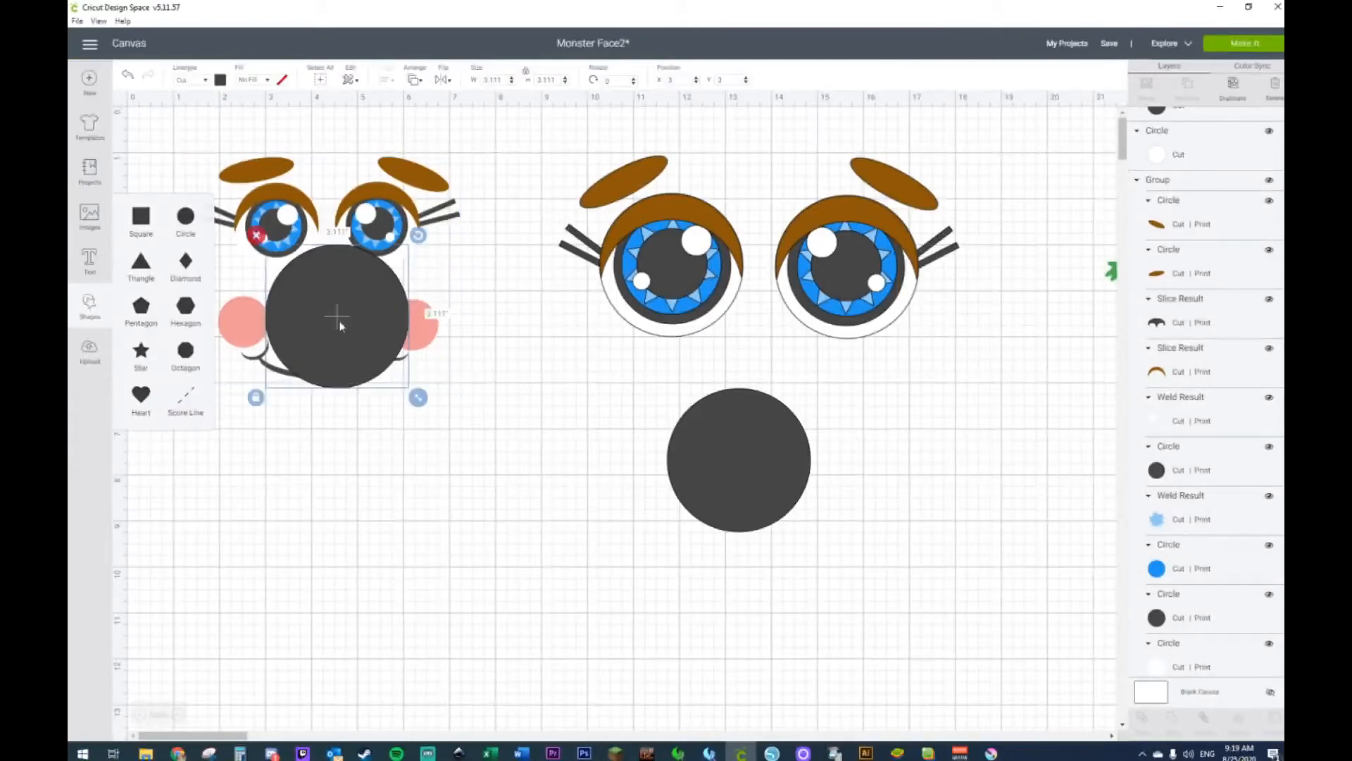
{"action": "left_click_drag", "start_coordinate": [336, 322], "coordinate": [491, 501]}
{"action": "left_click_drag", "start_coordinate": [567, 578], "coordinate": [516, 527]}
{"action": "left_click_drag", "start_coordinate": [470, 479], "coordinate": [789, 508]}
Step: Duplicate the small circle onto the nose circle's lower left and align the two small circles with Center Vertically
{"action": "key", "text": "ctrl+d"}
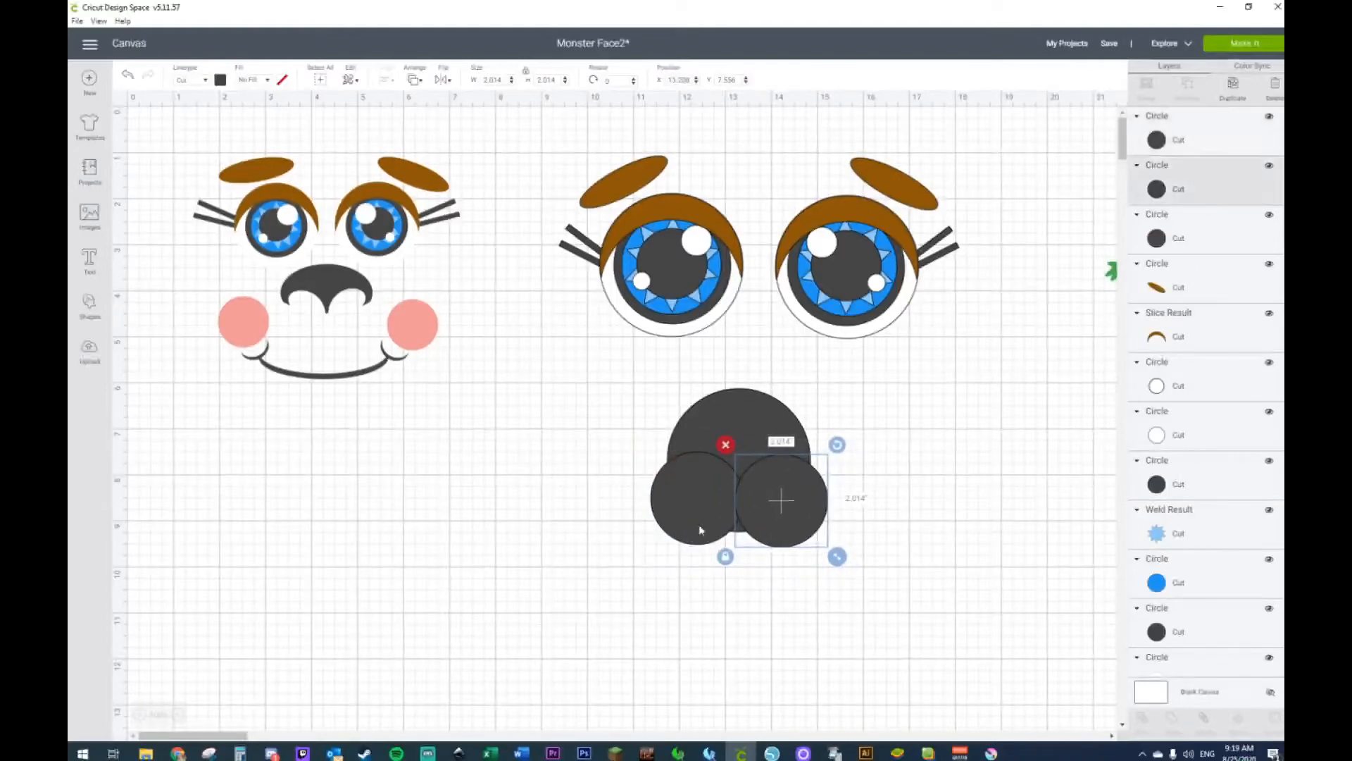
{"action": "left_click", "coordinate": [702, 528]}
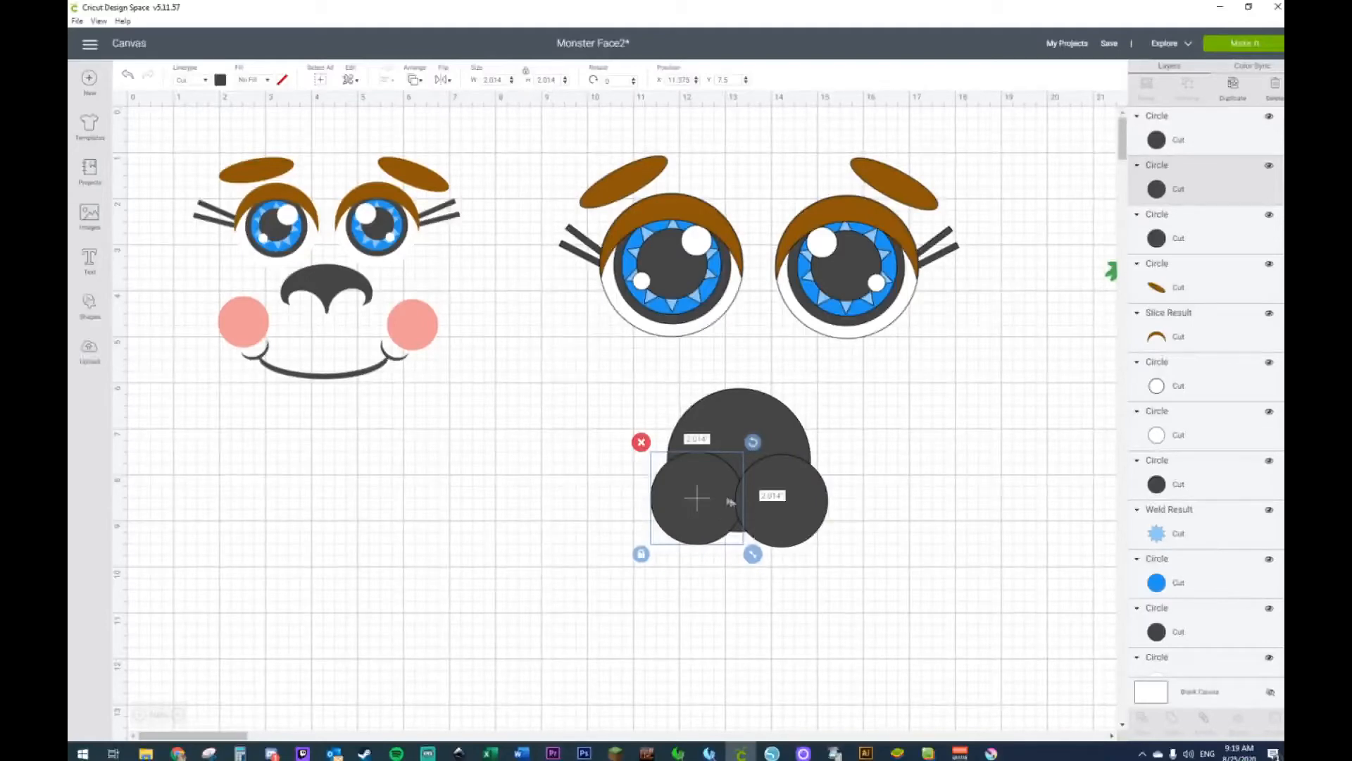
{"action": "left_click", "coordinate": [799, 498], "text": "shift"}
{"action": "right_click", "coordinate": [798, 493]}
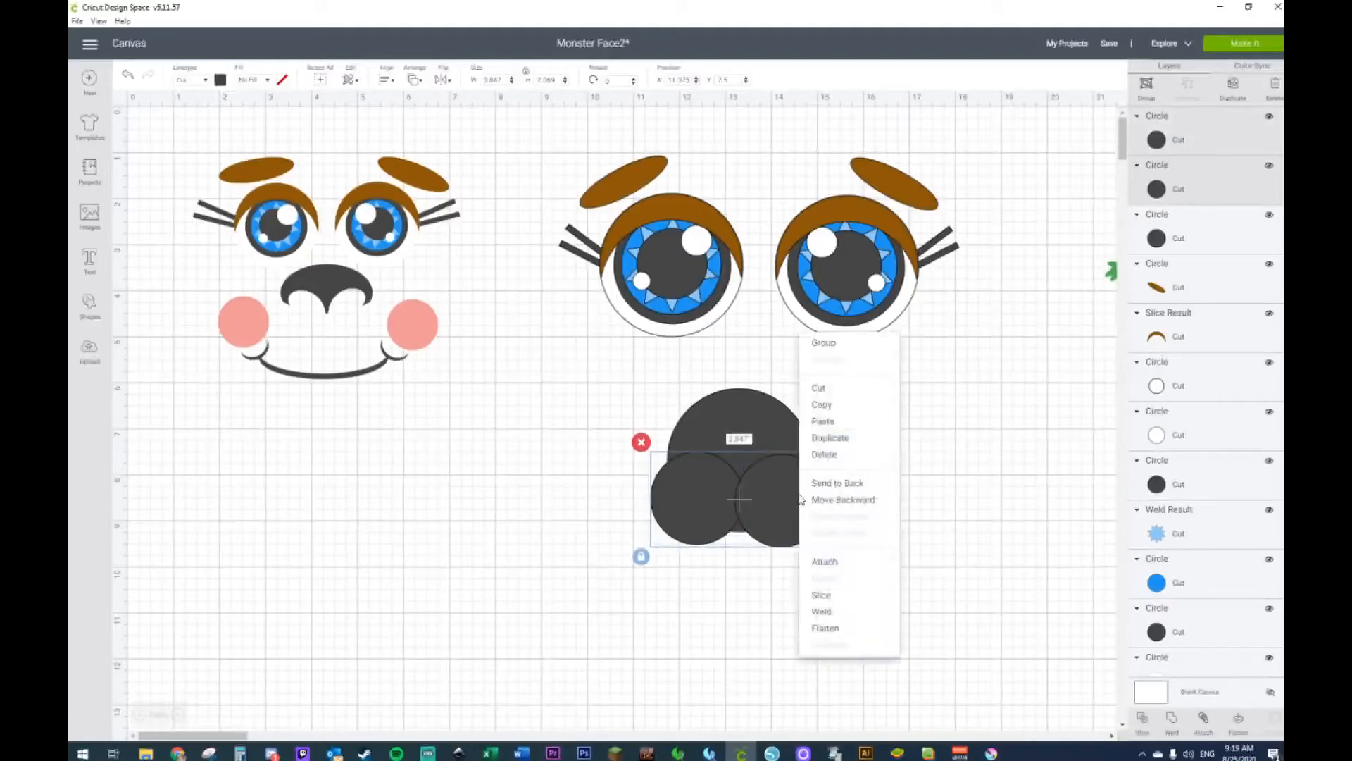
{"action": "left_click", "coordinate": [385, 83]}
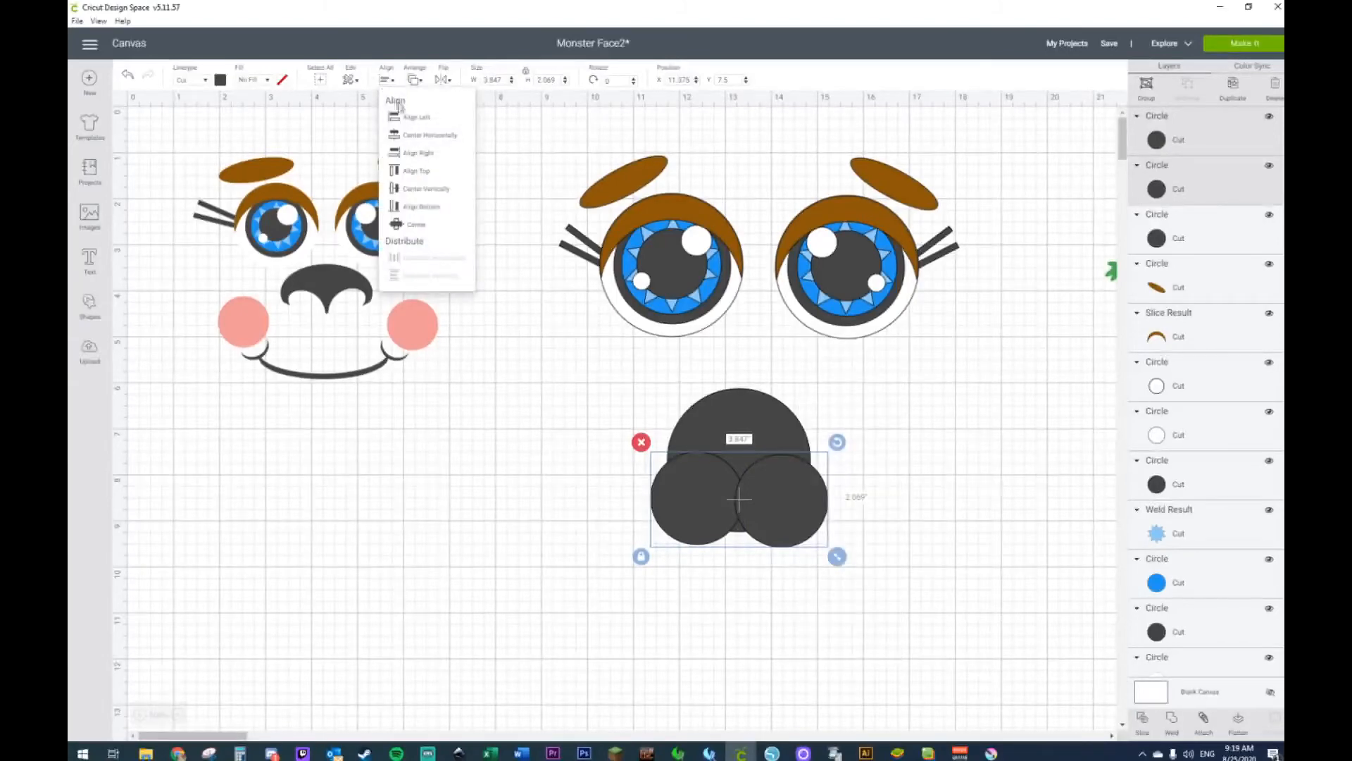
{"action": "left_click", "coordinate": [409, 189]}
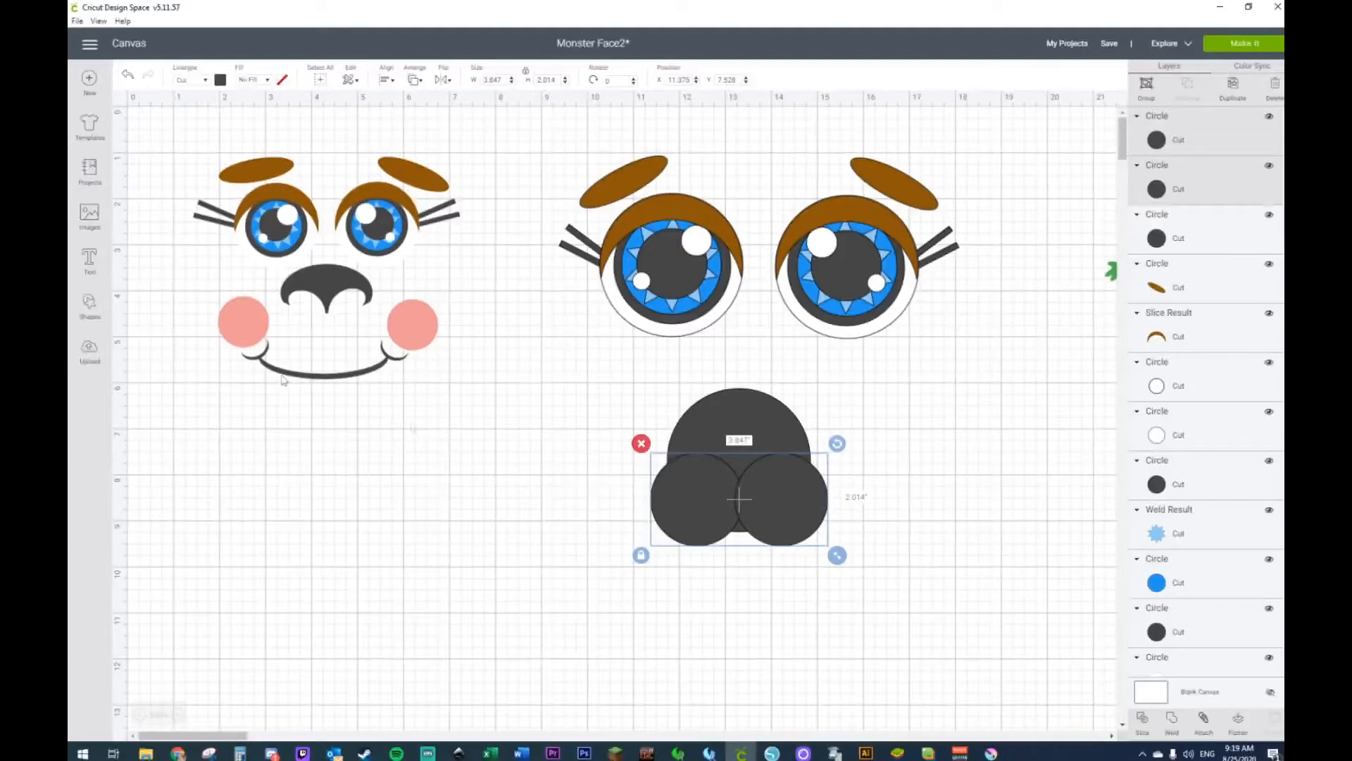
Step: Add a third small circle low between the two small circles and weld the three together
{"action": "left_click", "coordinate": [89, 294]}
{"action": "left_click", "coordinate": [186, 225]}
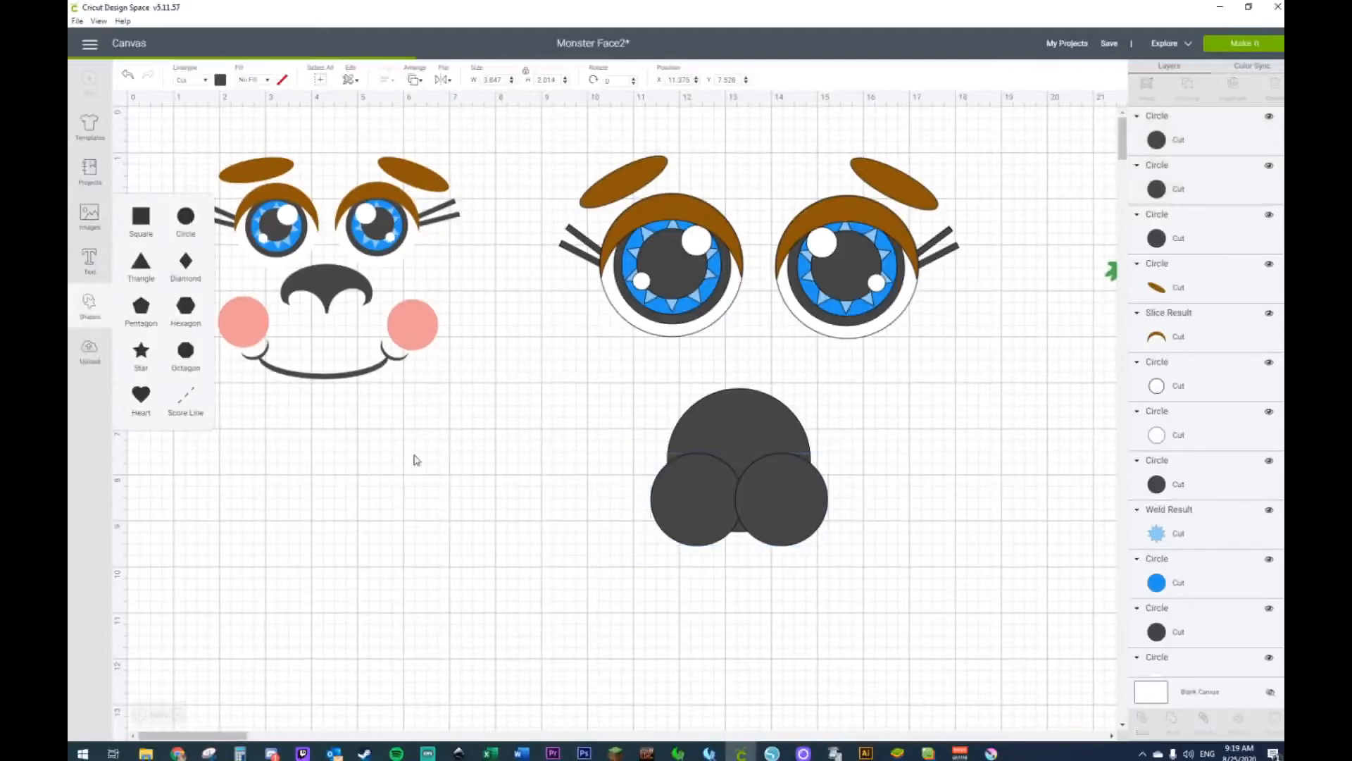
{"action": "left_click_drag", "start_coordinate": [382, 362], "coordinate": [614, 603]}
{"action": "left_click_drag", "start_coordinate": [669, 662], "coordinate": [759, 545]}
{"action": "left_click", "coordinate": [674, 496], "text": "shift"}
{"action": "left_click", "coordinate": [775, 516], "text": "shift"}
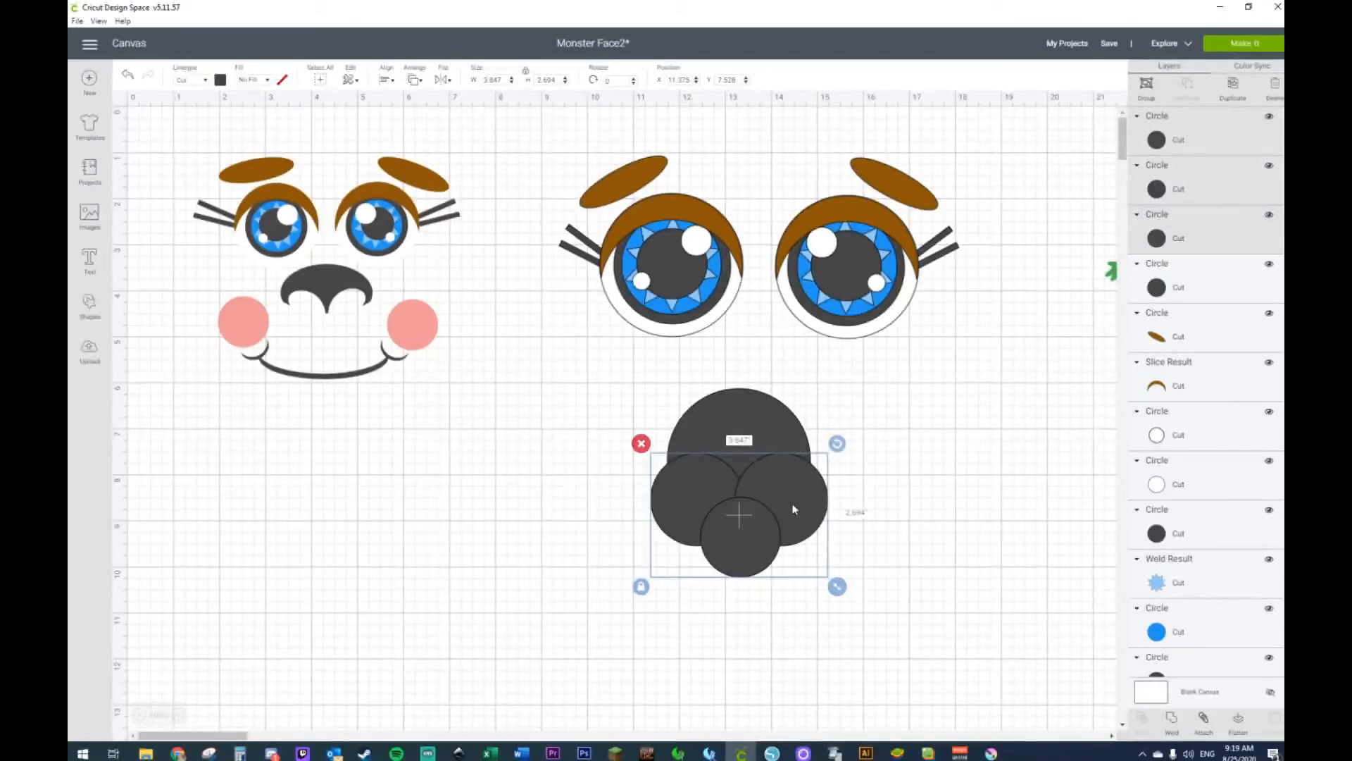
{"action": "right_click", "coordinate": [793, 509]}
{"action": "left_click", "coordinate": [812, 623]}
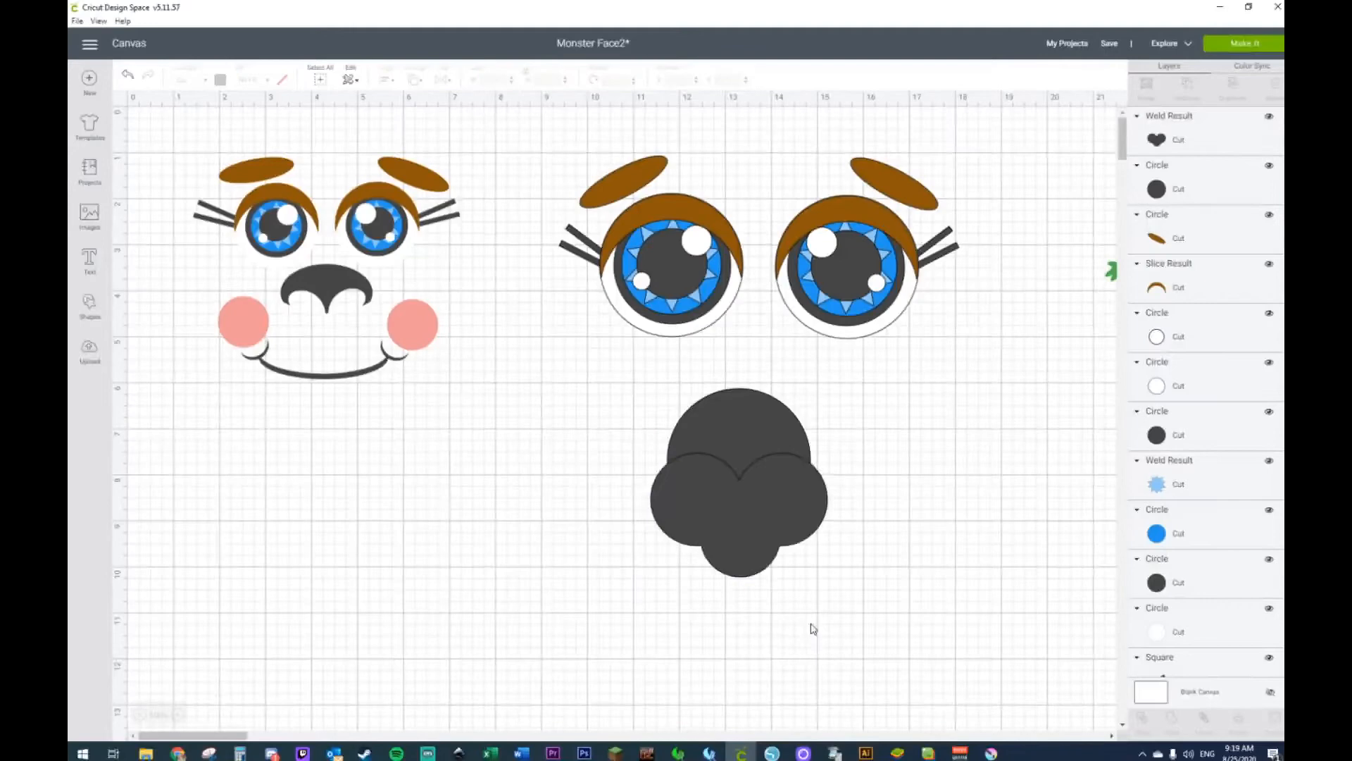
Step: Slice the nose circle with the welded shape and delete all the resulting pieces
{"action": "left_click_drag", "start_coordinate": [590, 405], "coordinate": [838, 564]}
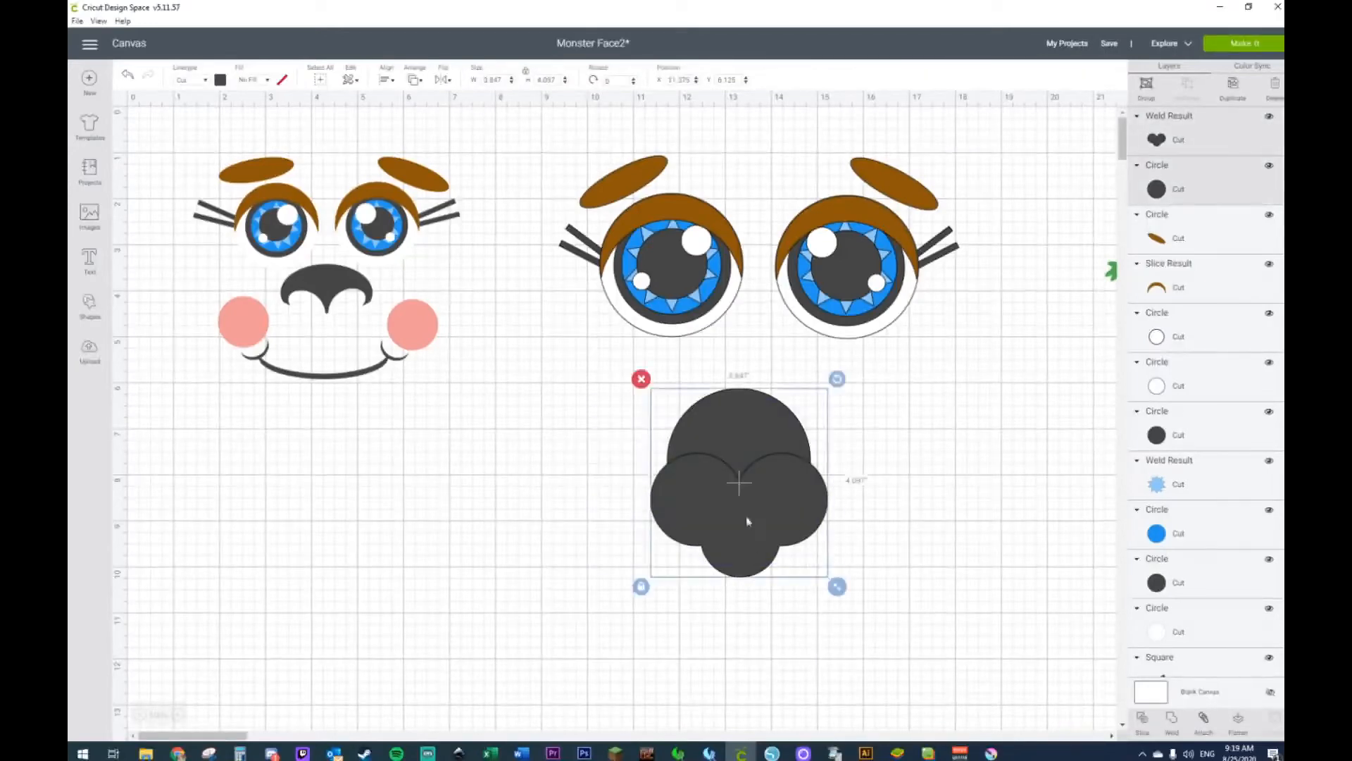
{"action": "right_click", "coordinate": [745, 510]}
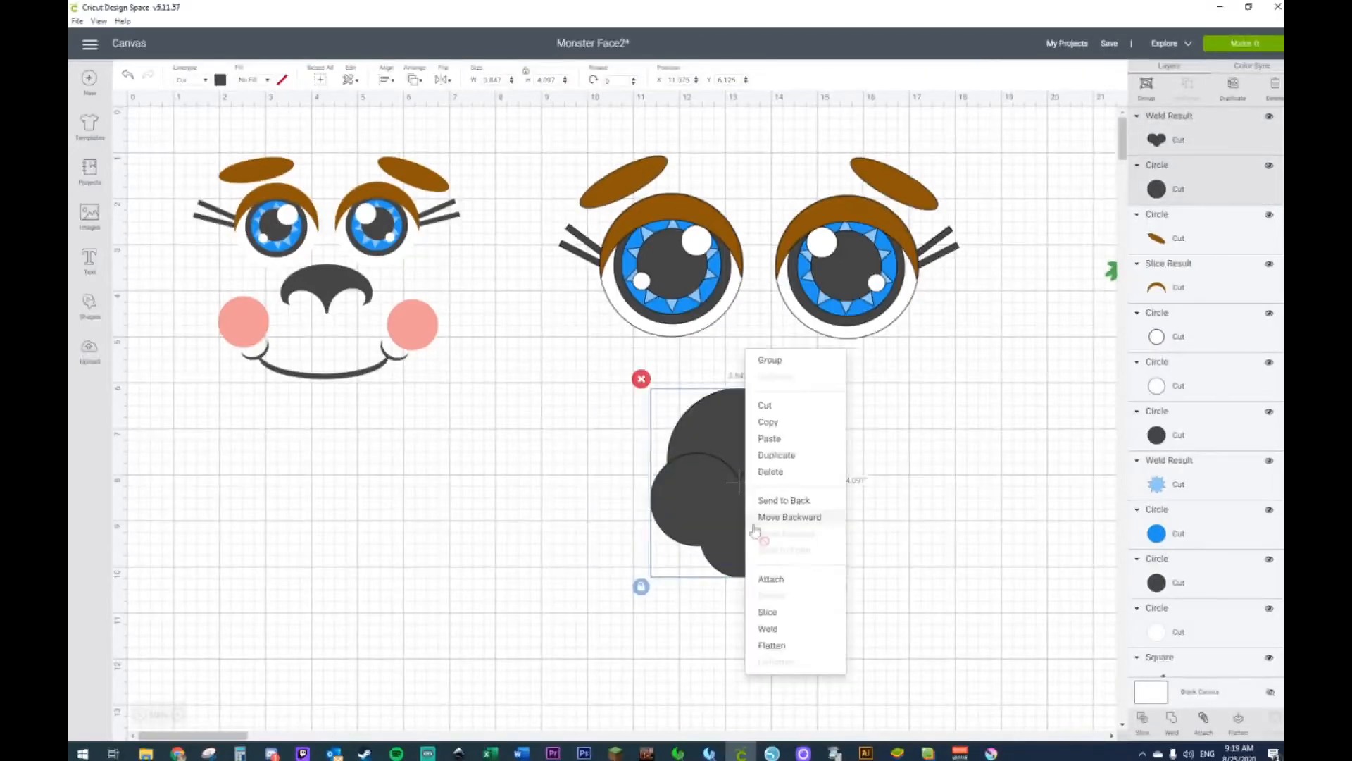
{"action": "left_click", "coordinate": [780, 620]}
{"action": "left_click_drag", "start_coordinate": [721, 404], "coordinate": [650, 388]}
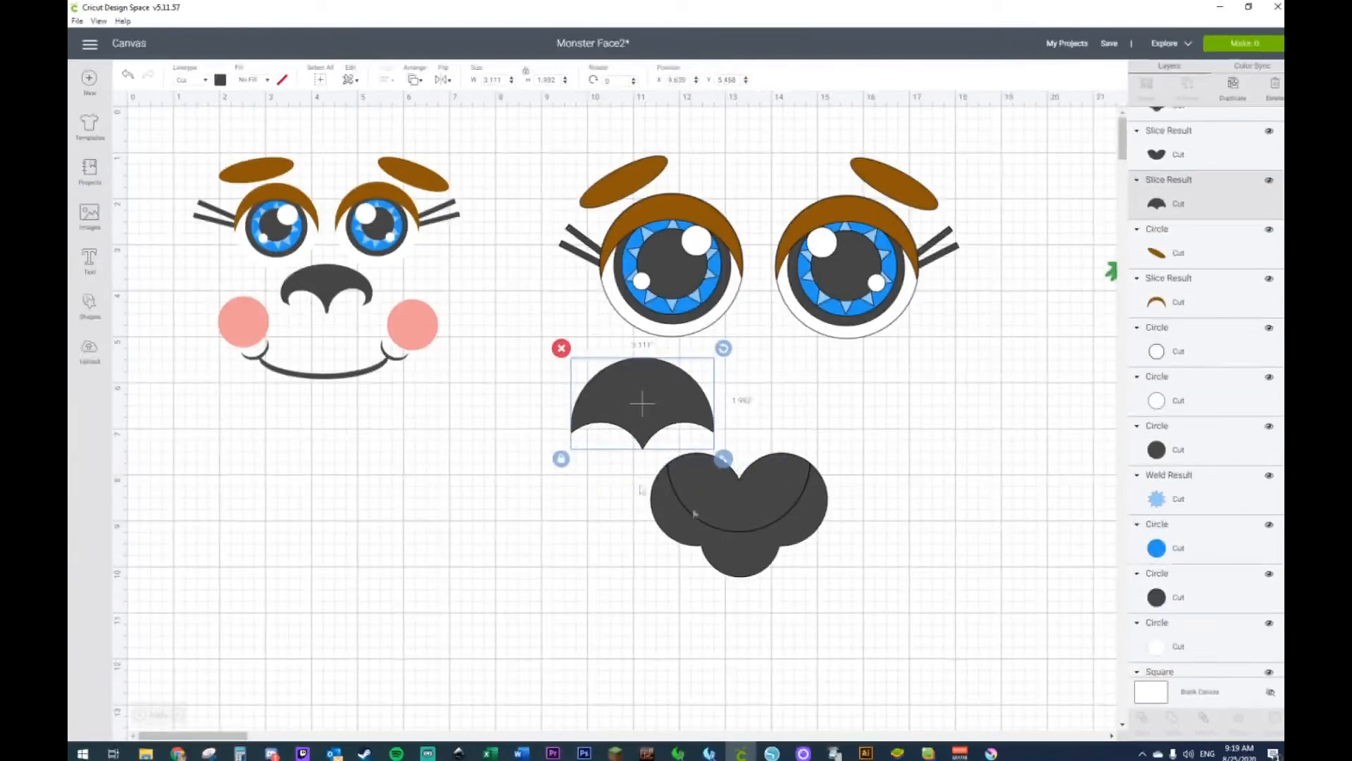
{"action": "left_click_drag", "start_coordinate": [536, 378], "coordinate": [871, 651]}
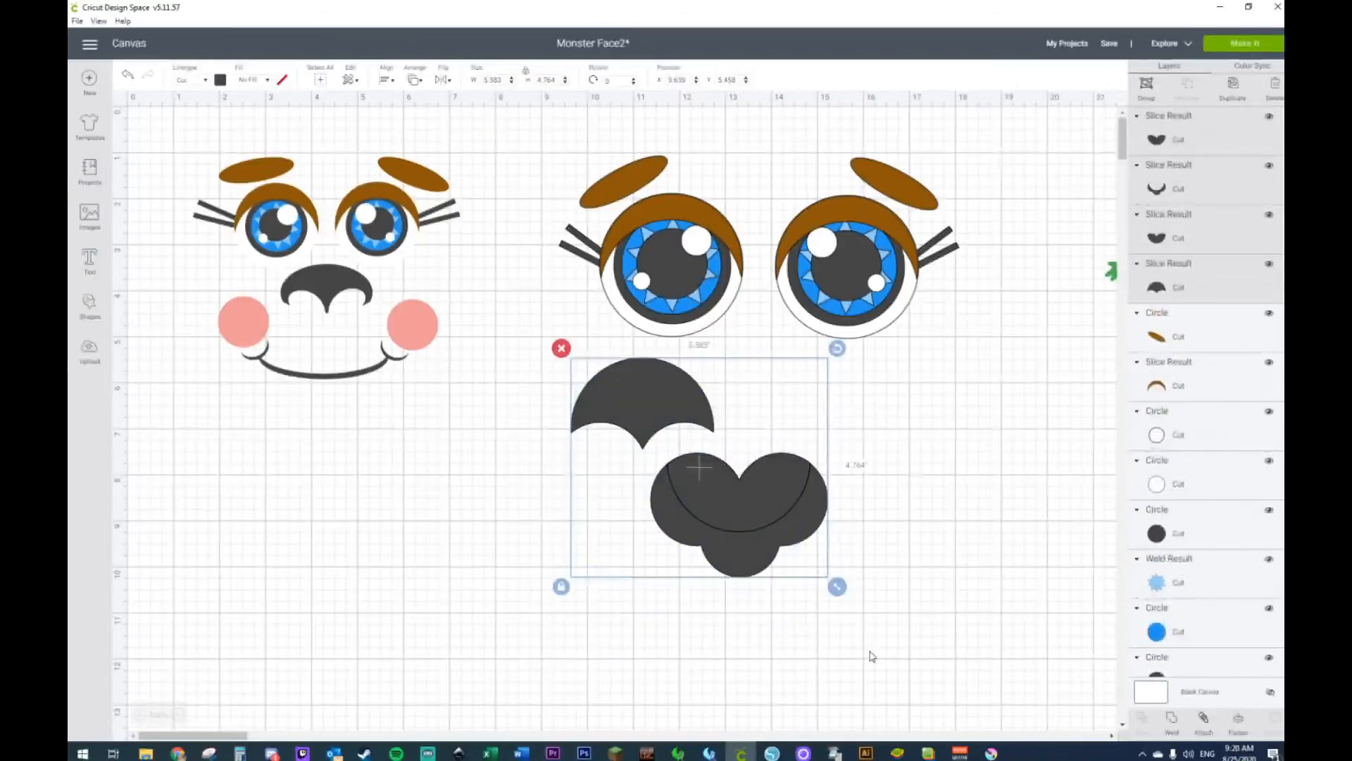
{"action": "key", "text": "Delete"}
Step: Add a new nose circle about 3.11 inches wide and place it below the two large eyes
{"action": "left_click", "coordinate": [89, 303]}
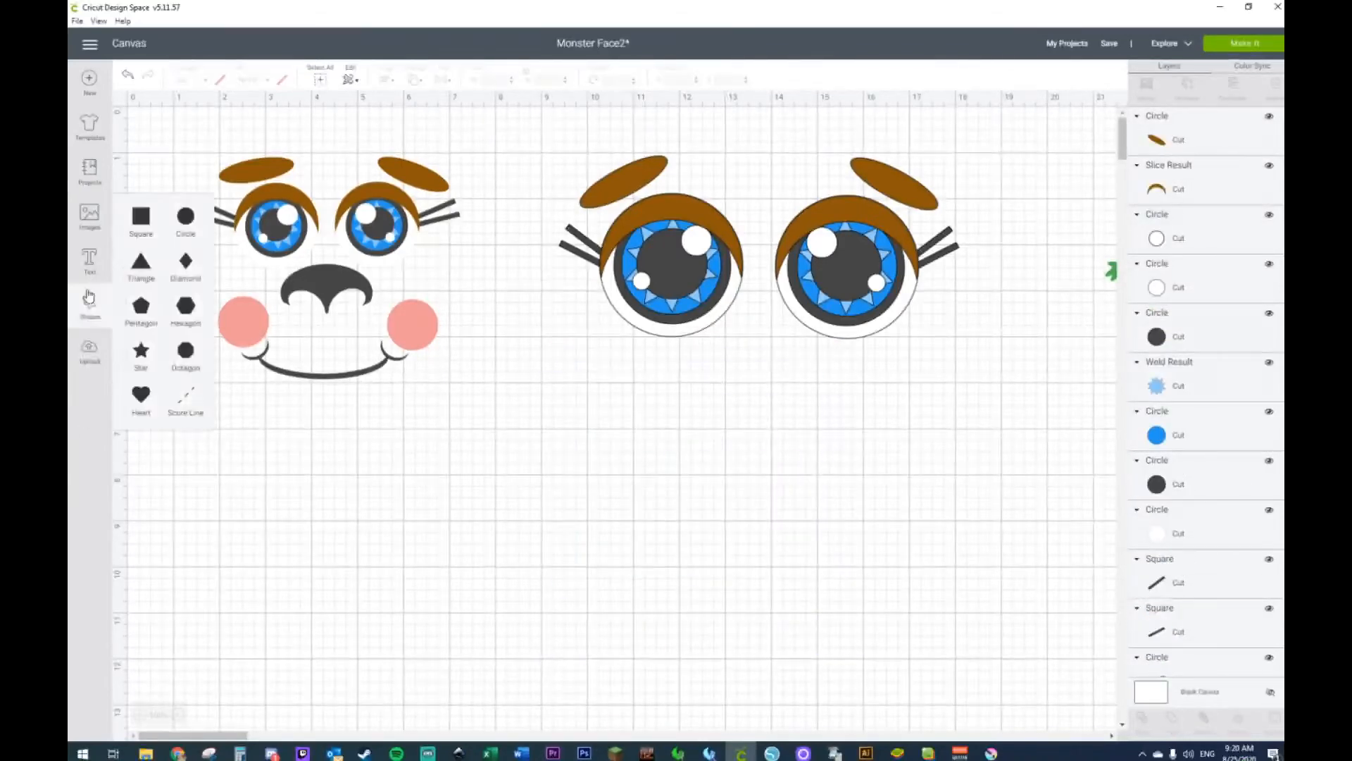
{"action": "left_click", "coordinate": [190, 223]}
{"action": "left_click_drag", "start_coordinate": [431, 400], "coordinate": [769, 459]}
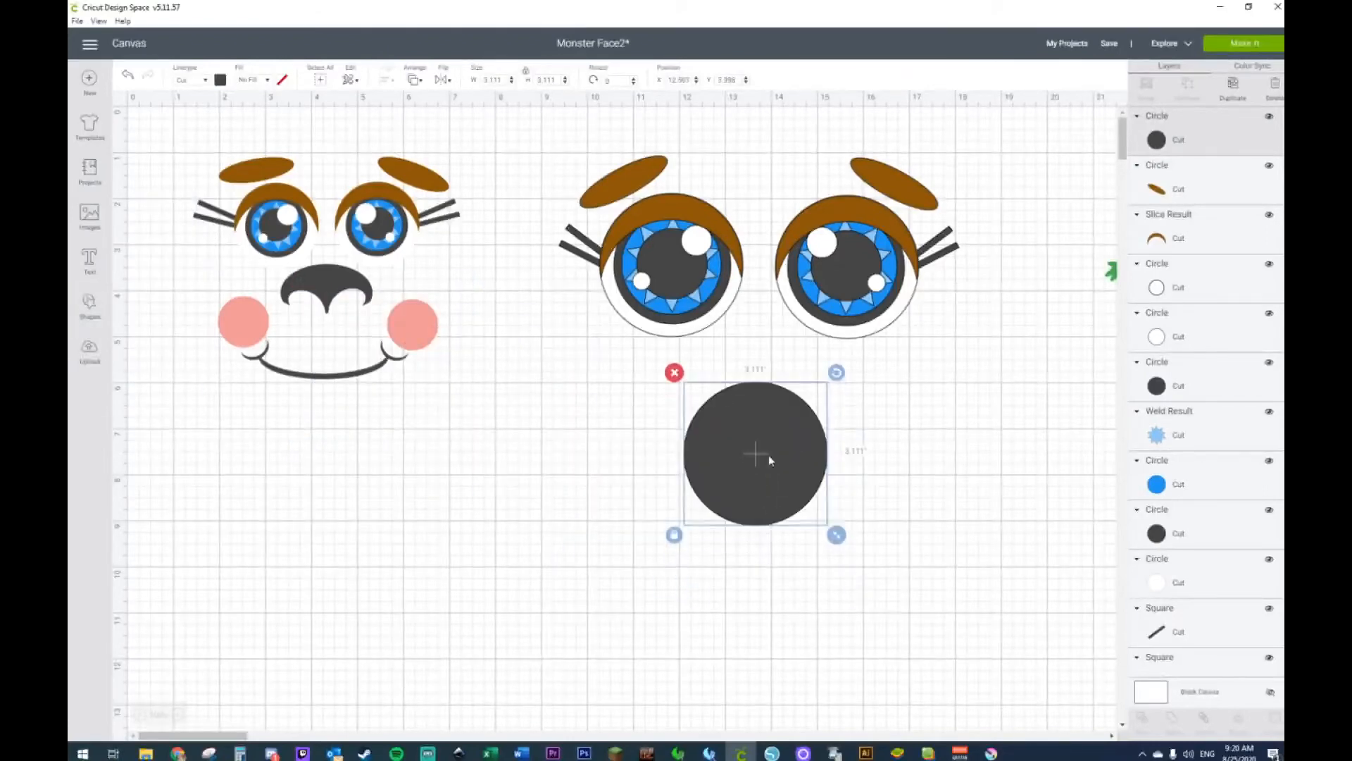
Step: Add a circle, stretch it into a tilted oval about 2.01 by 3.43 inches and place it over the nose circle's lower left
{"action": "left_click", "coordinate": [87, 314]}
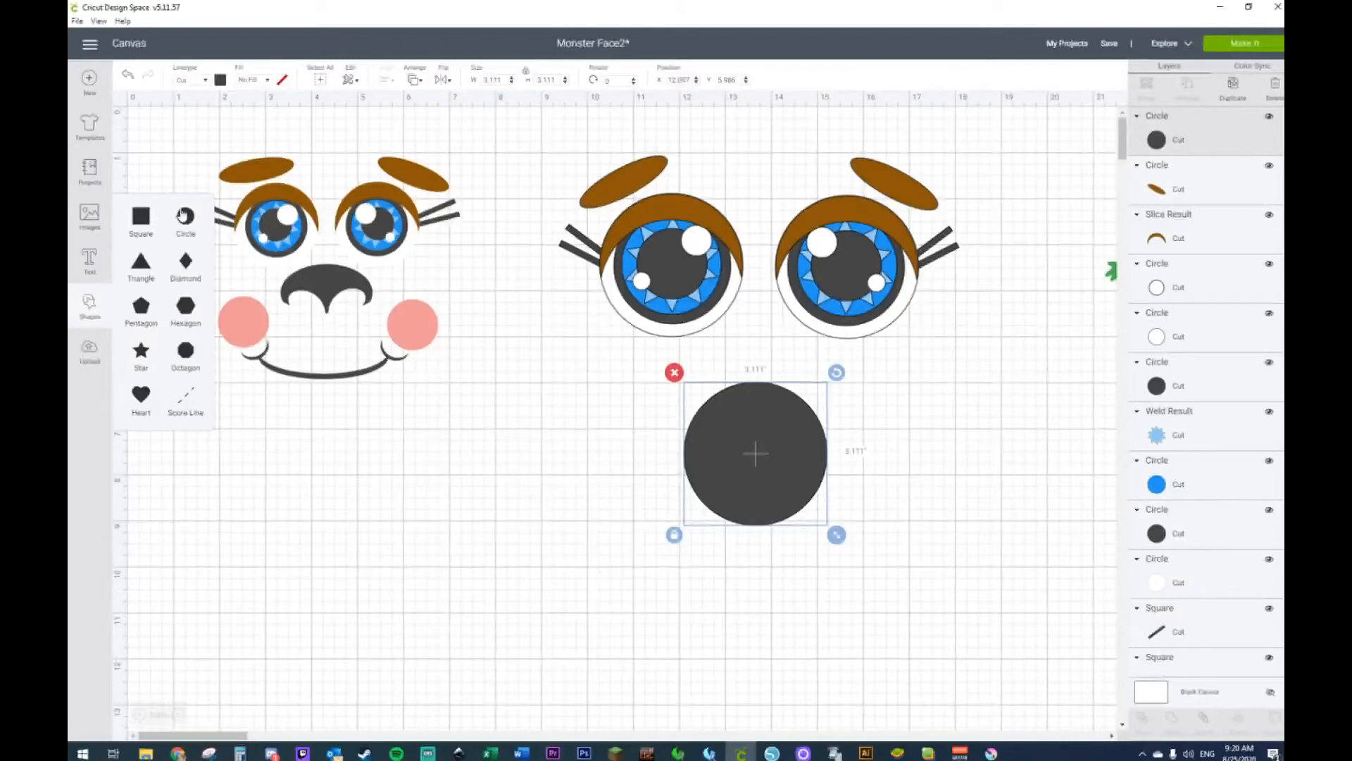
{"action": "left_click", "coordinate": [185, 215]}
{"action": "left_click", "coordinate": [324, 467]}
{"action": "left_click_drag", "start_coordinate": [486, 467], "coordinate": [505, 409]}
{"action": "left_click_drag", "start_coordinate": [506, 306], "coordinate": [518, 338]}
{"action": "left_click_drag", "start_coordinate": [438, 372], "coordinate": [771, 542]}
{"action": "left_click_drag", "start_coordinate": [853, 491], "coordinate": [869, 525]}
{"action": "left_click_drag", "start_coordinate": [765, 542], "coordinate": [728, 527]}
{"action": "left_click_drag", "start_coordinate": [802, 455], "coordinate": [790, 543]}
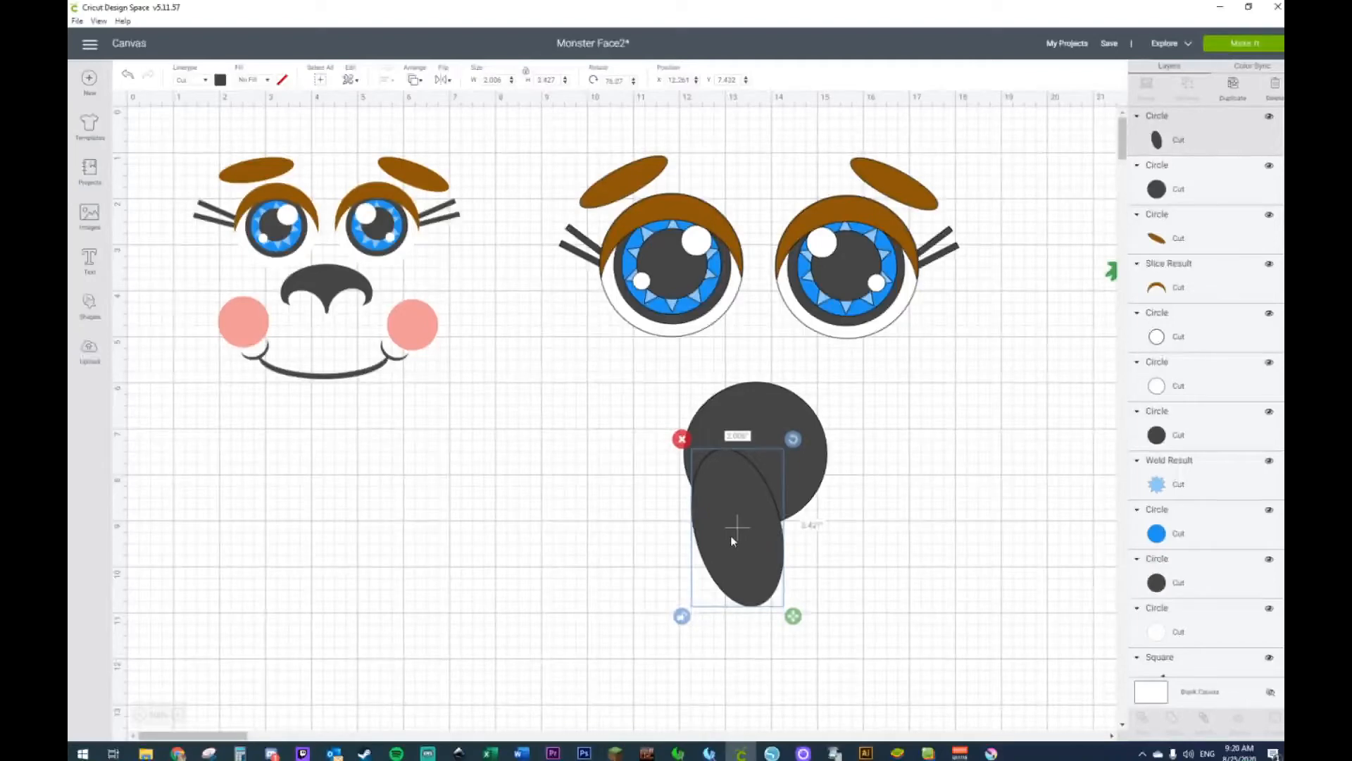
Step: Duplicate the tilted oval, flip the copy horizontally and place it over the nose circle's lower right
{"action": "key", "text": "ctrl+d"}
{"action": "right_click", "coordinate": [759, 546]}
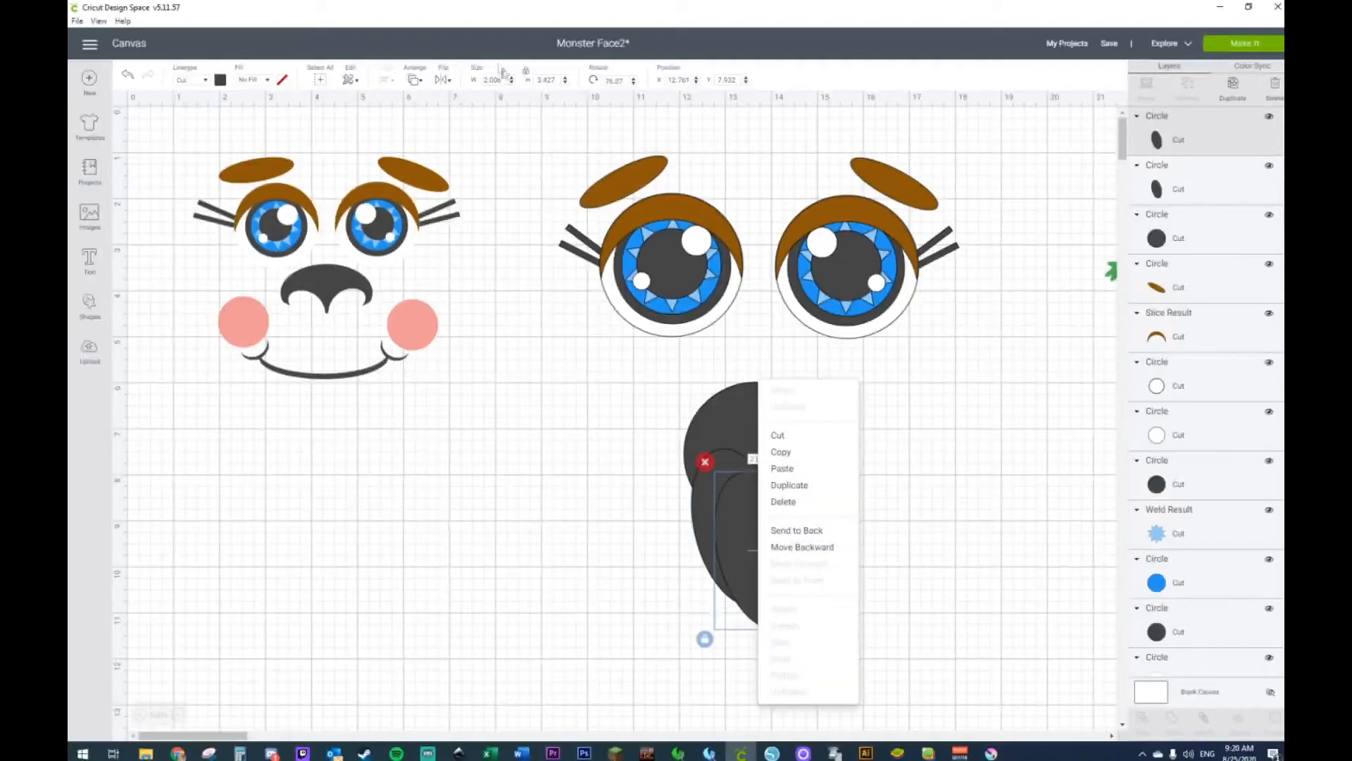
{"action": "left_click", "coordinate": [442, 79]}
{"action": "left_click", "coordinate": [469, 103]}
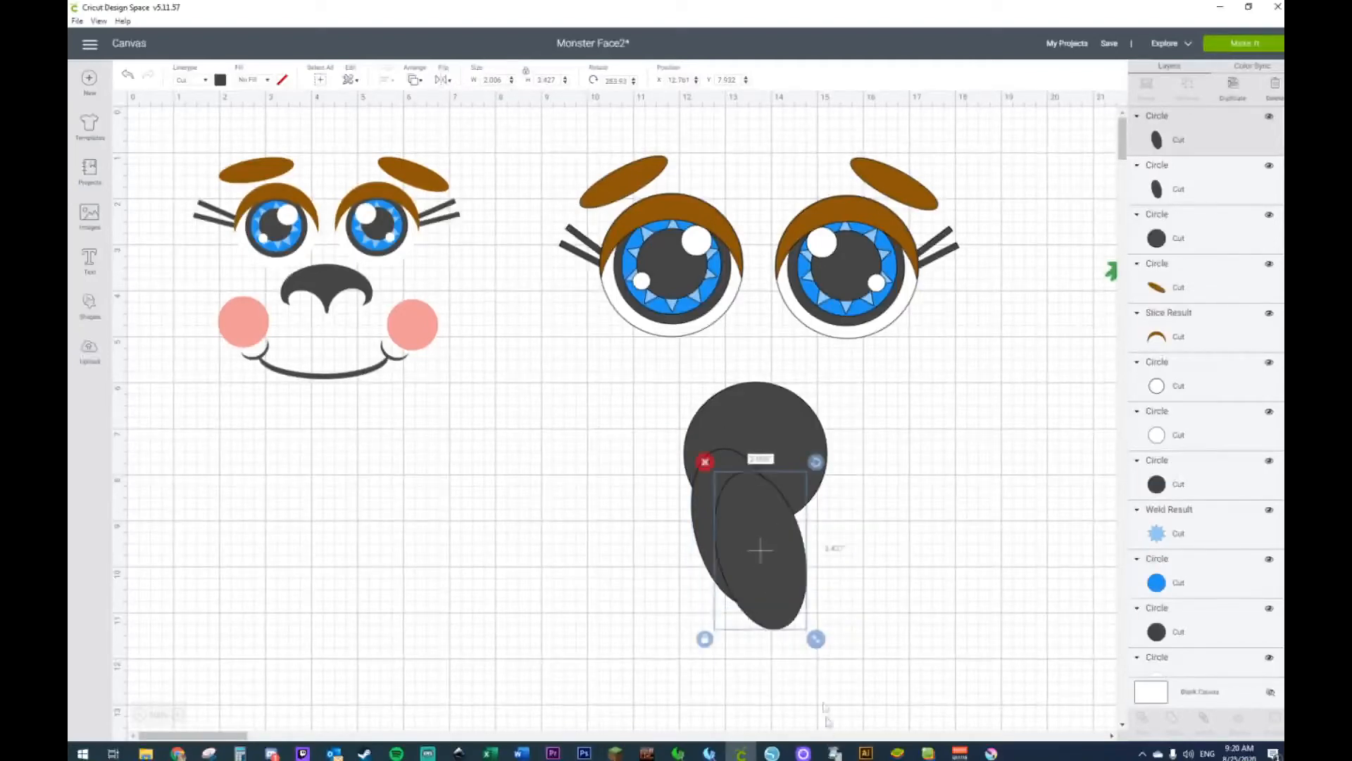
{"action": "left_click_drag", "start_coordinate": [770, 581], "coordinate": [787, 552]}
{"action": "left_click_drag", "start_coordinate": [715, 521], "coordinate": [712, 517]}
{"action": "left_click", "coordinate": [774, 514]}
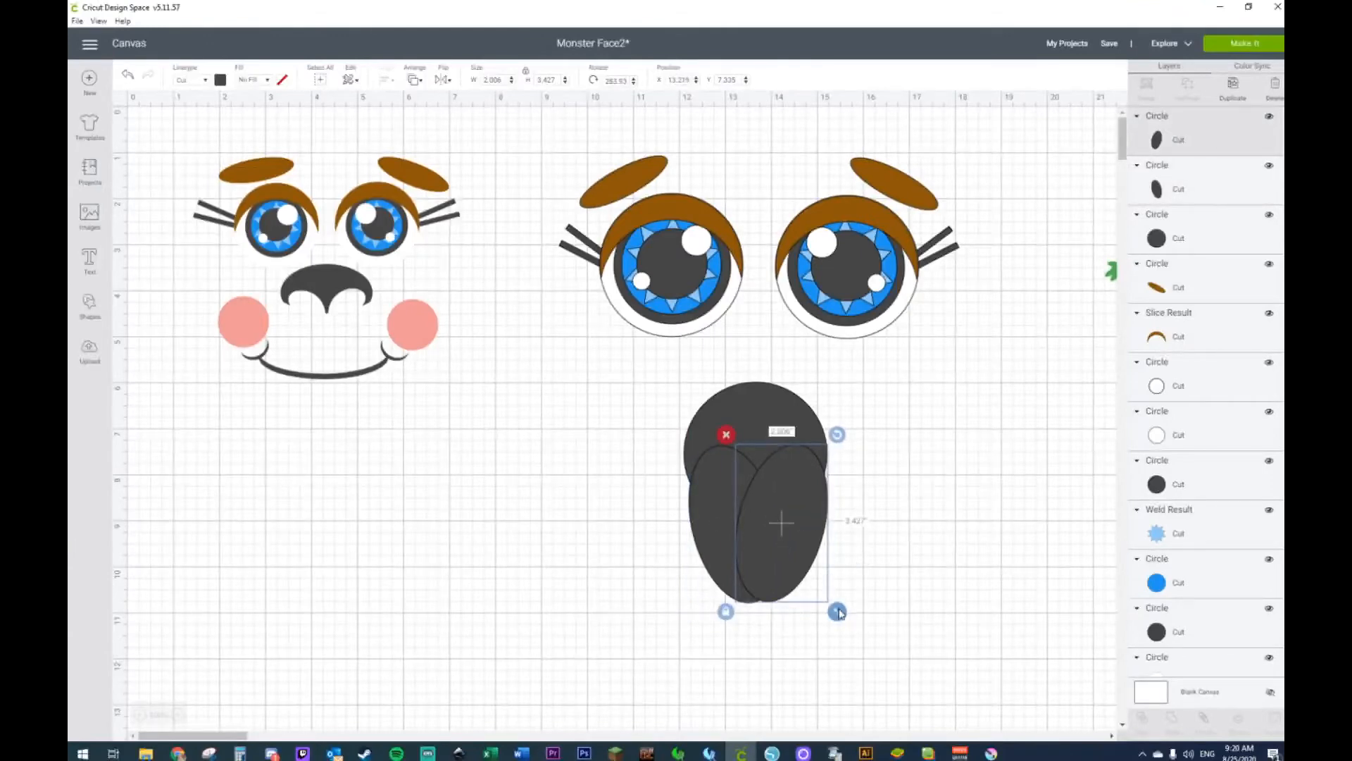
Step: Narrow both tilted ovals and adjust the left one's position under the nose circle
{"action": "mouse_move", "coordinate": [831, 615]}
{"action": "left_mouse_down"}
{"action": "mouse_move", "coordinate": [818, 610]}
{"action": "mouse_move", "coordinate": [829, 608]}
{"action": "left_mouse_up"}
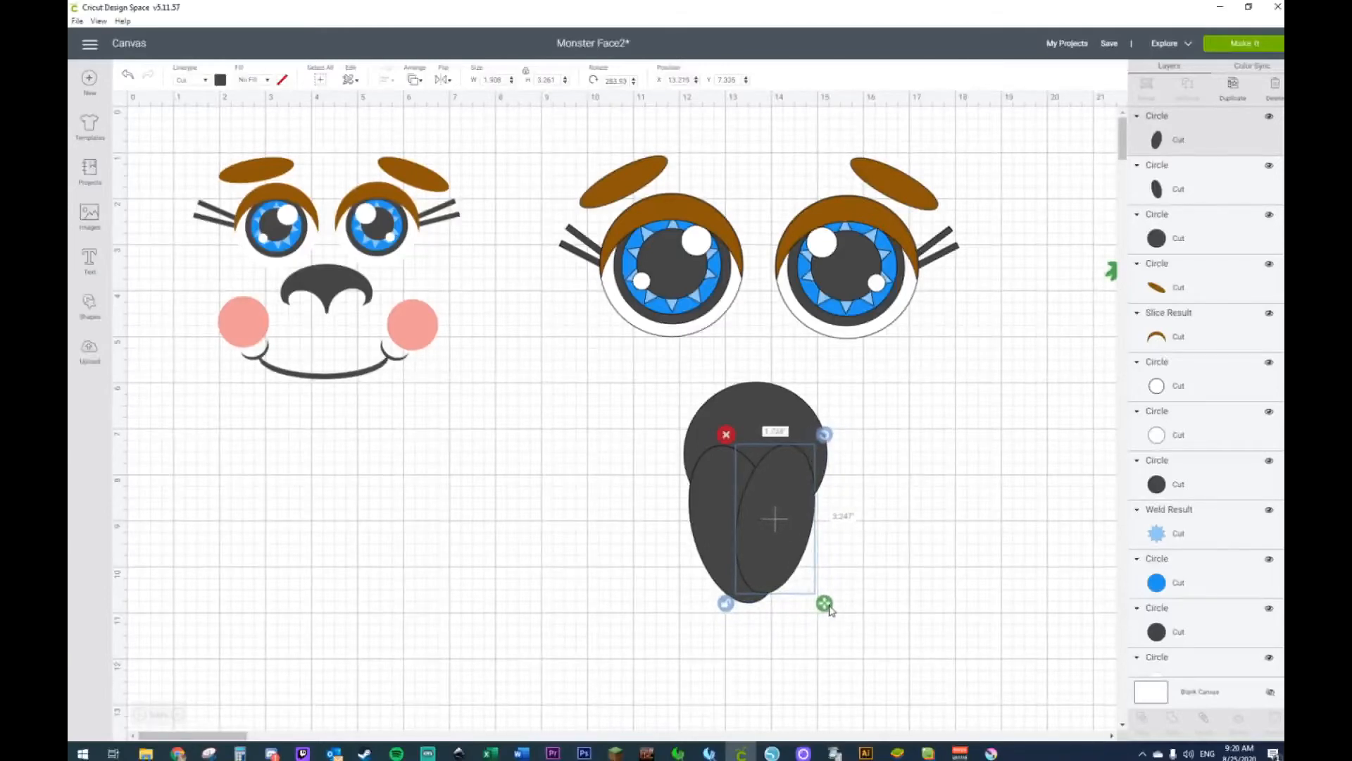
{"action": "left_click", "coordinate": [697, 539]}
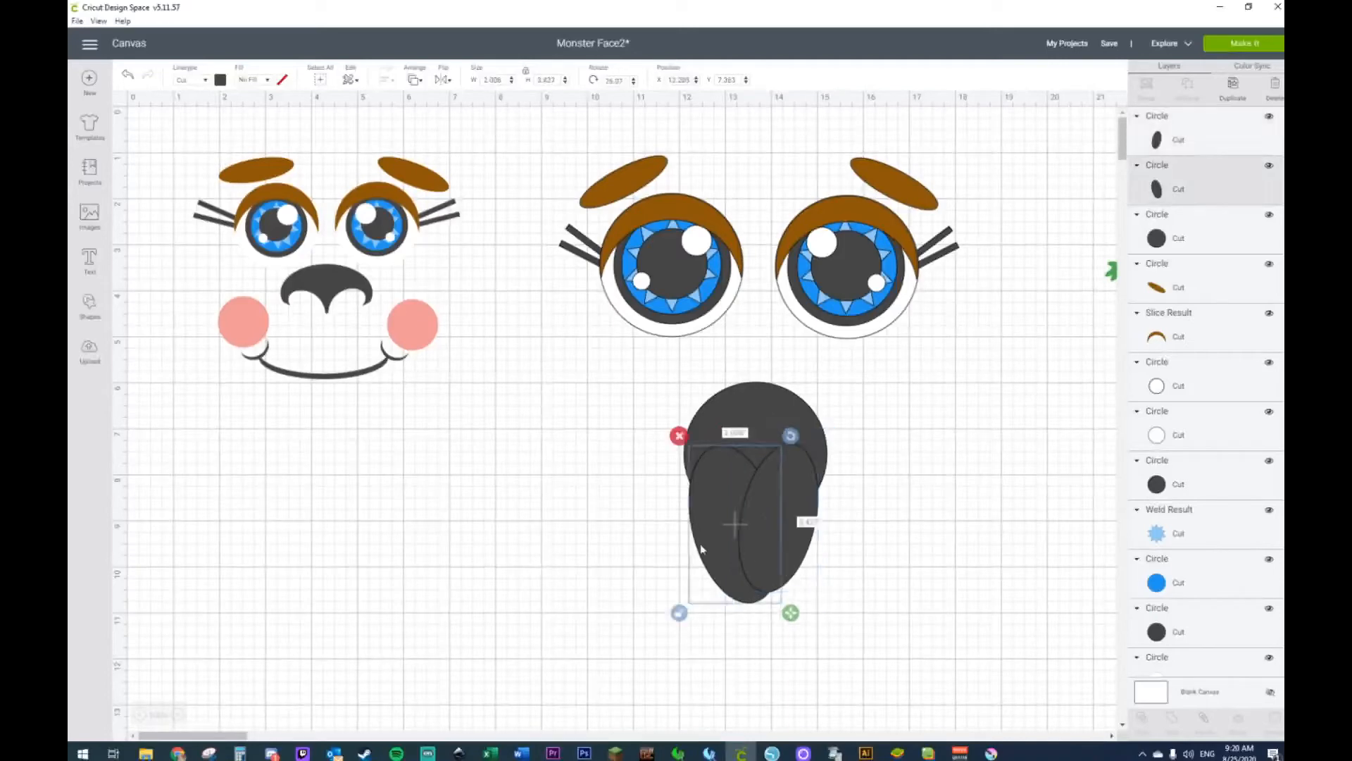
{"action": "left_click_drag", "start_coordinate": [794, 617], "coordinate": [784, 619]}
{"action": "left_click_drag", "start_coordinate": [713, 527], "coordinate": [716, 532]}
{"action": "left_click", "coordinate": [656, 421]}
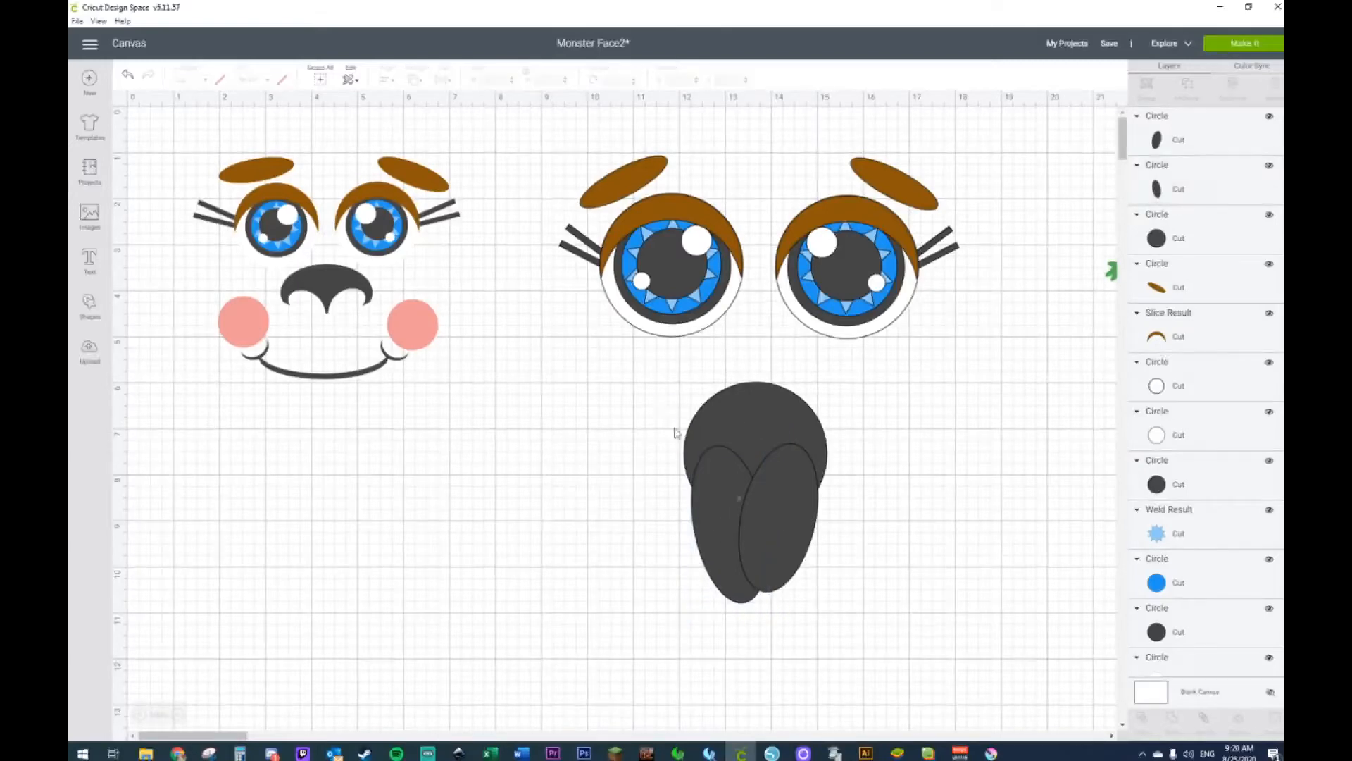
Step: Weld the two tilted ovals together, leaving the nose circle separate
{"action": "left_click_drag", "start_coordinate": [656, 400], "coordinate": [959, 648]}
{"action": "right_click", "coordinate": [799, 522]}
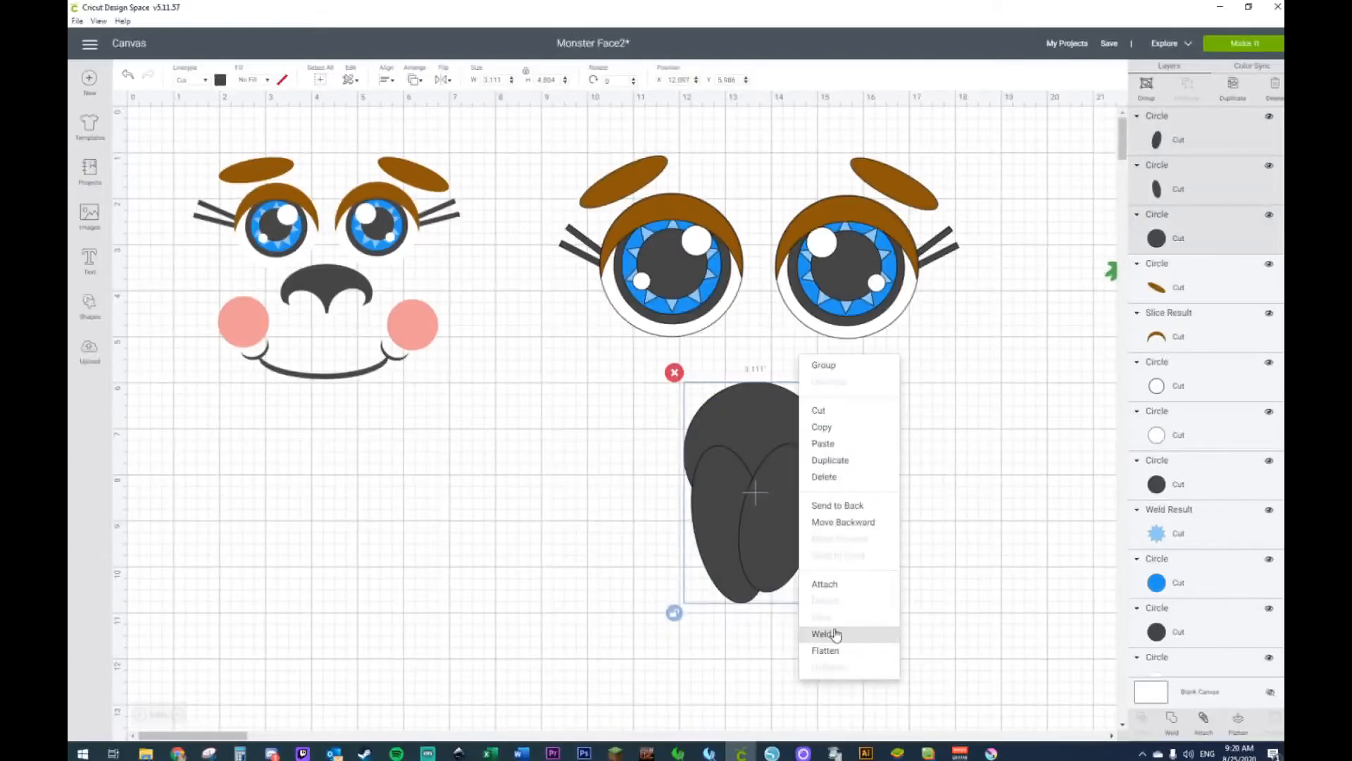
{"action": "left_click", "coordinate": [686, 584]}
{"action": "left_click", "coordinate": [711, 556]}
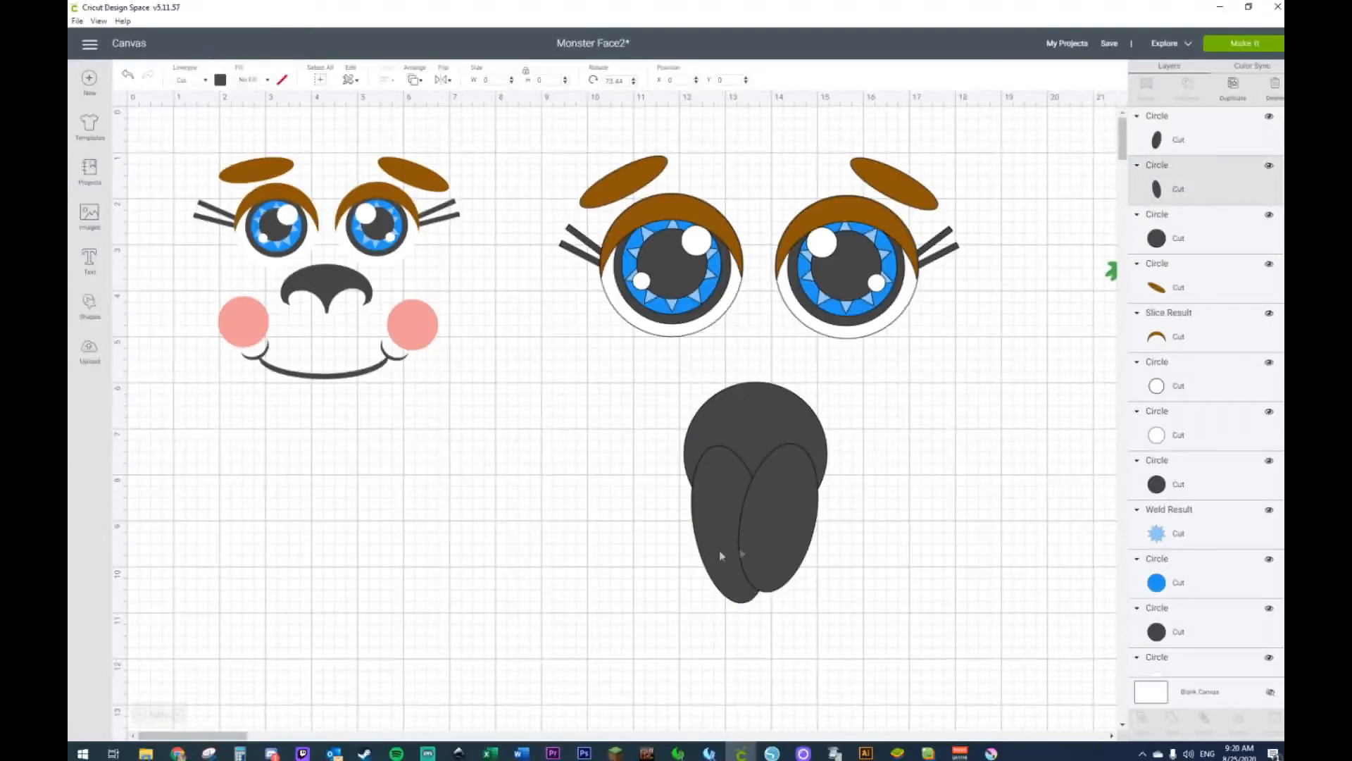
{"action": "left_click", "coordinate": [794, 539], "text": "shift"}
{"action": "right_click", "coordinate": [794, 539]}
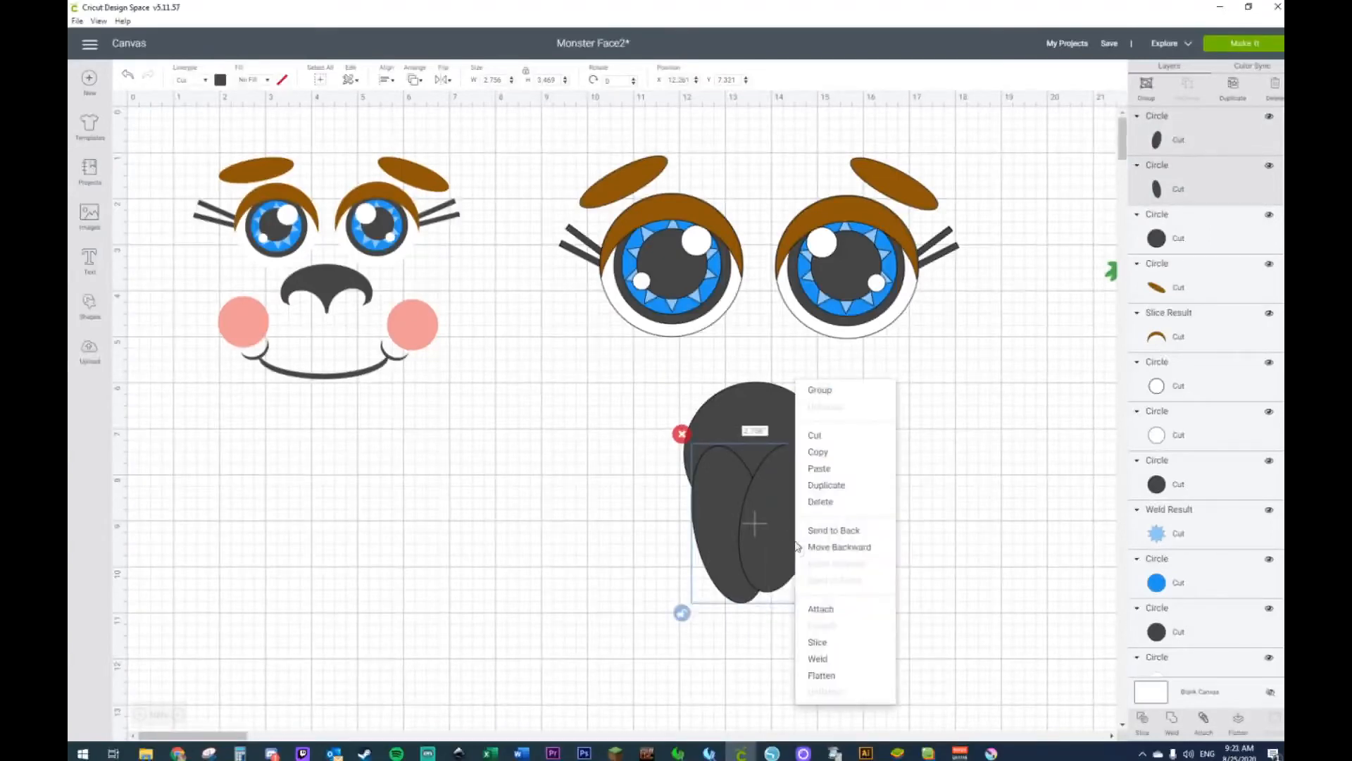
{"action": "left_click", "coordinate": [834, 659]}
Step: Slice the nose circle with the welded oval shape
{"action": "left_click_drag", "start_coordinate": [664, 423], "coordinate": [845, 545]}
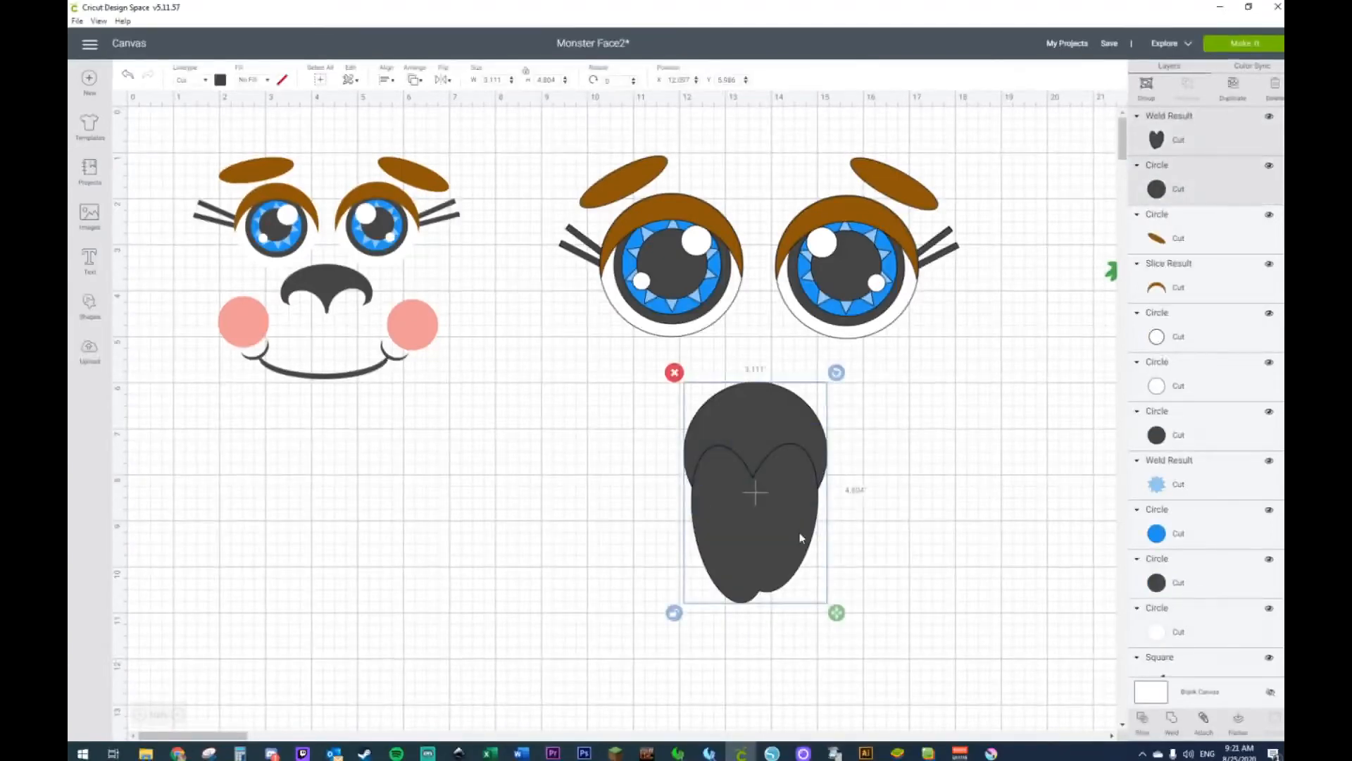
{"action": "right_click", "coordinate": [799, 538]}
{"action": "left_click", "coordinate": [823, 634]}
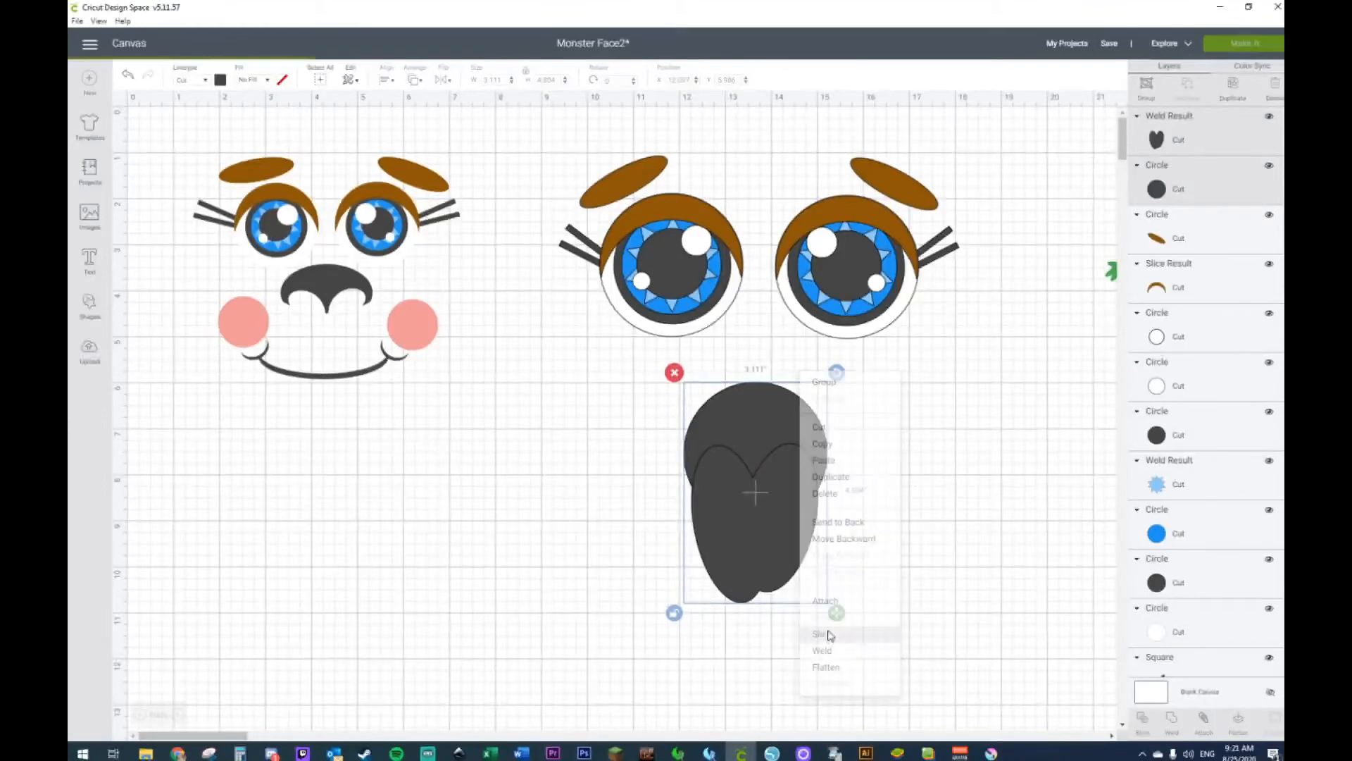
Step: Shrink the cut-out nose piece to about 2.33 by 1.23 inches and place it just below and between the large eyes
{"action": "left_click_drag", "start_coordinate": [758, 454], "coordinate": [573, 460]}
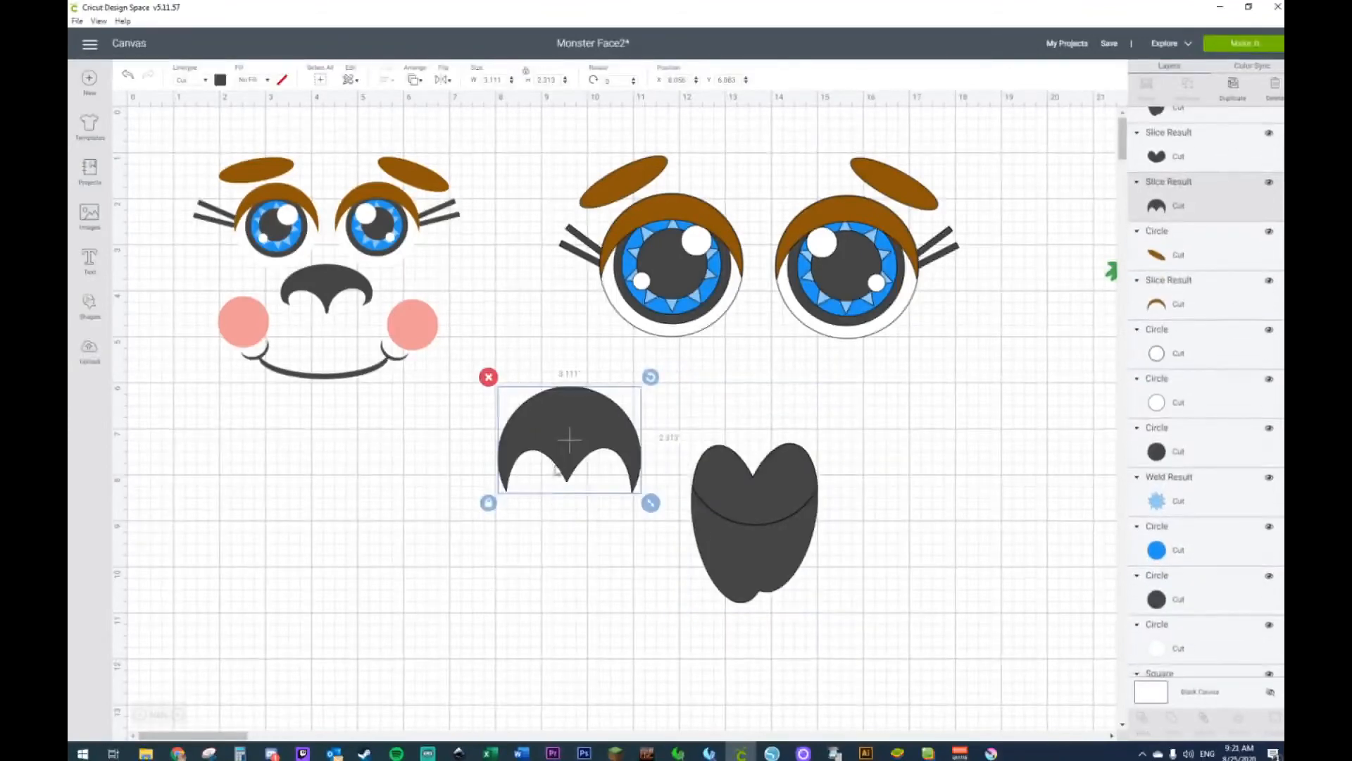
{"action": "left_click_drag", "start_coordinate": [650, 502], "coordinate": [614, 450]}
{"action": "left_click_drag", "start_coordinate": [542, 419], "coordinate": [748, 362]}
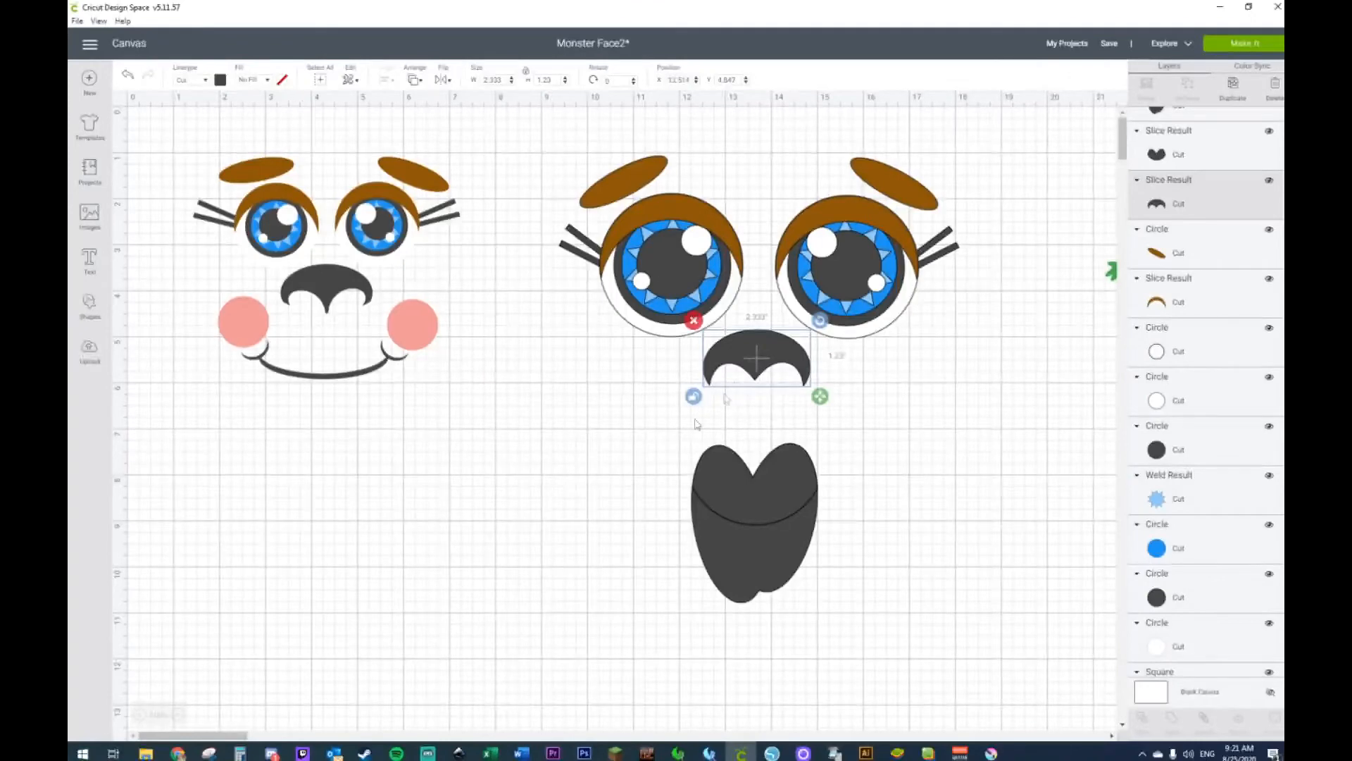
Step: Delete the three leftover slice pieces below the nose
{"action": "left_click", "coordinate": [602, 476]}
{"action": "left_click_drag", "start_coordinate": [639, 473], "coordinate": [921, 623]}
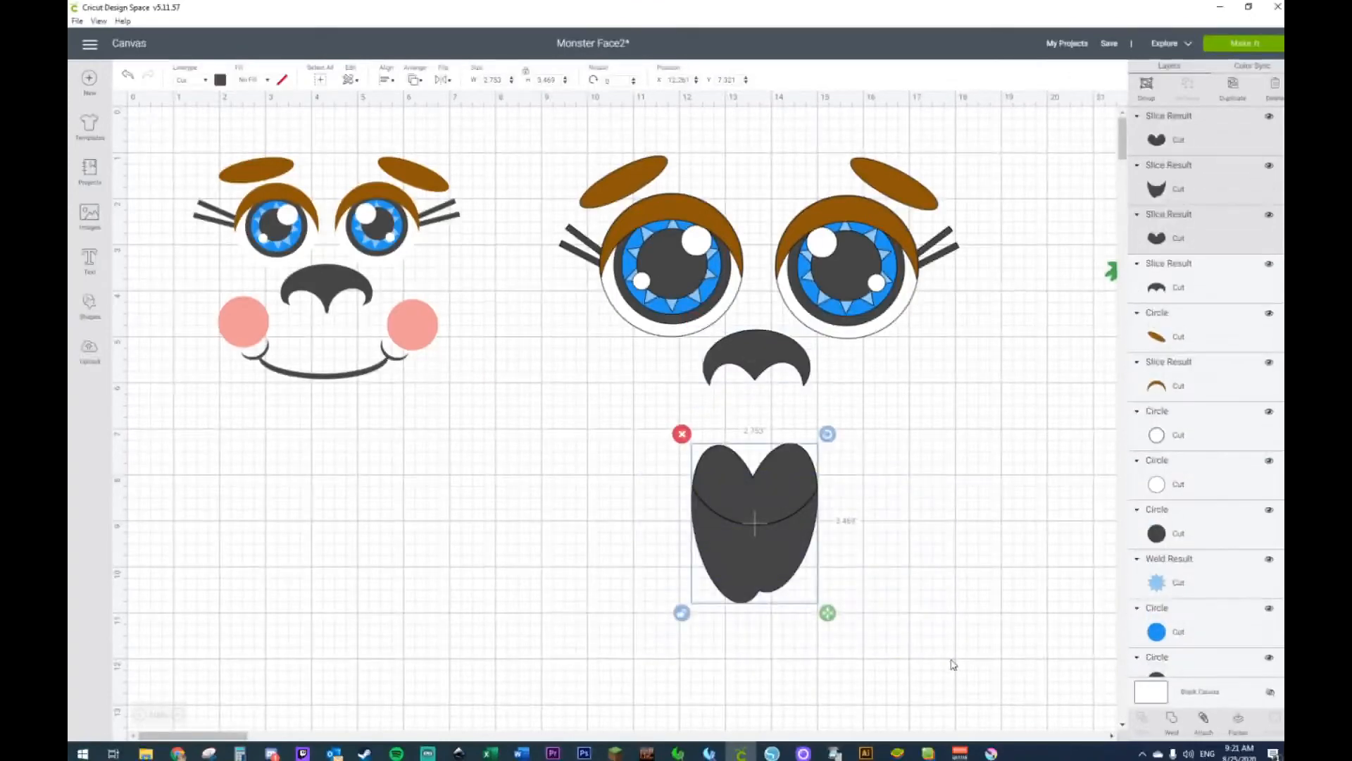
{"action": "key", "text": "Delete"}
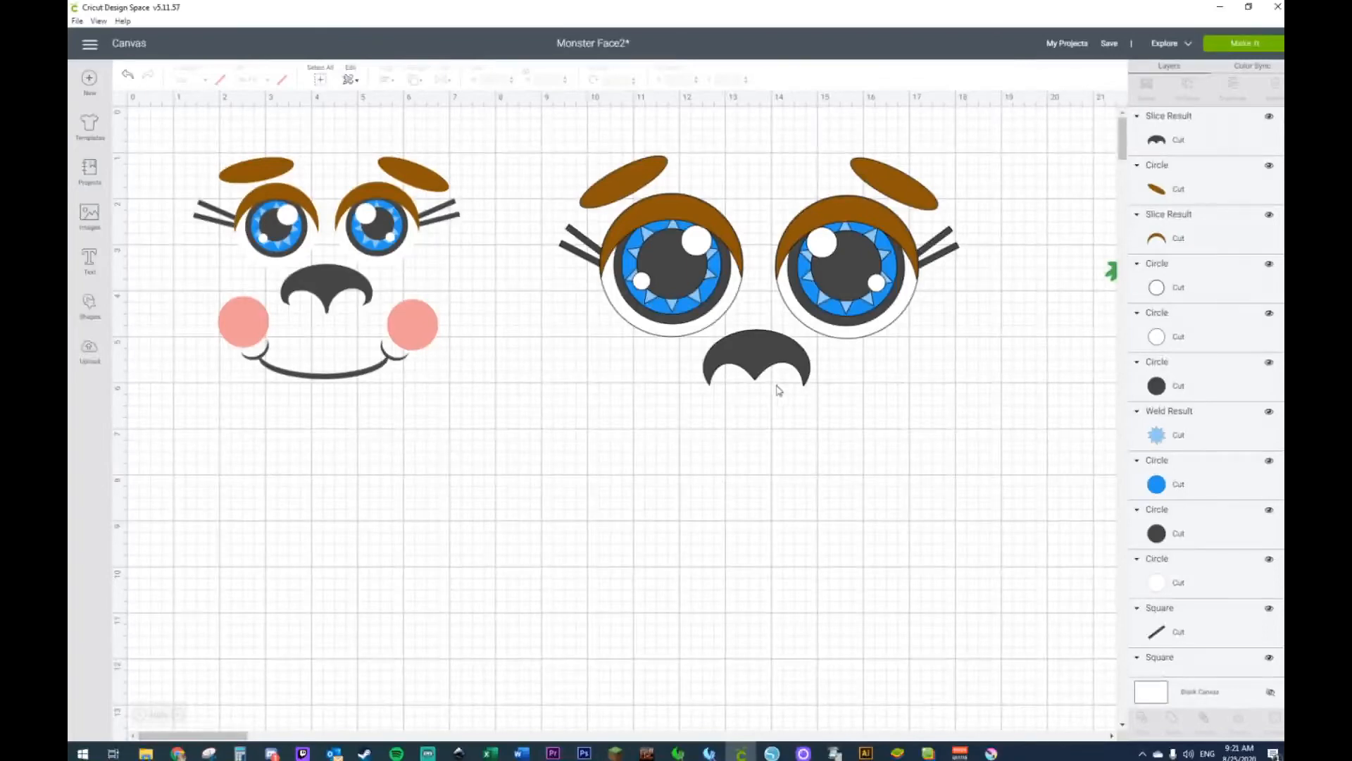
{"action": "left_click", "coordinate": [781, 363]}
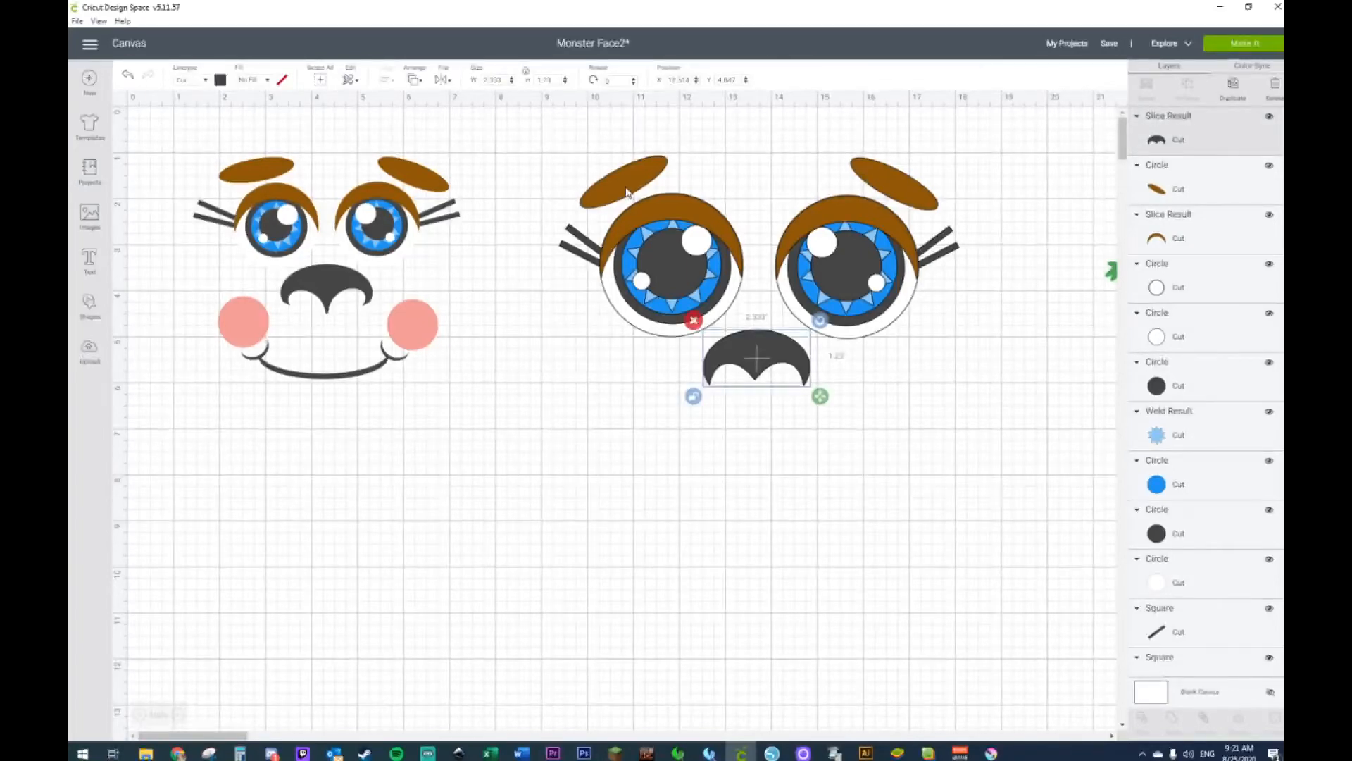
{"action": "left_click", "coordinate": [469, 502]}
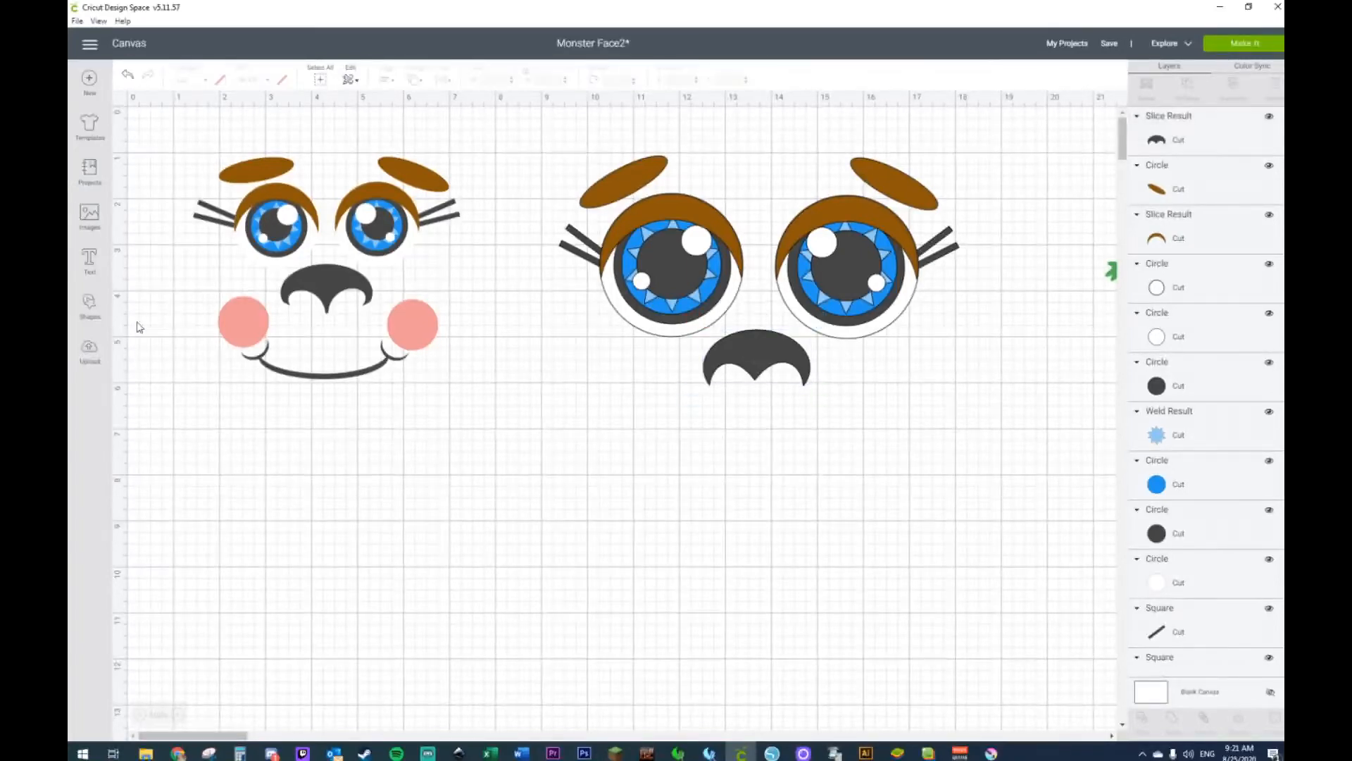
Step: Add a circle, stretch it into an oval about 3.86 by 3.03 inches and overlay a duplicate slightly higher
{"action": "left_click", "coordinate": [88, 307]}
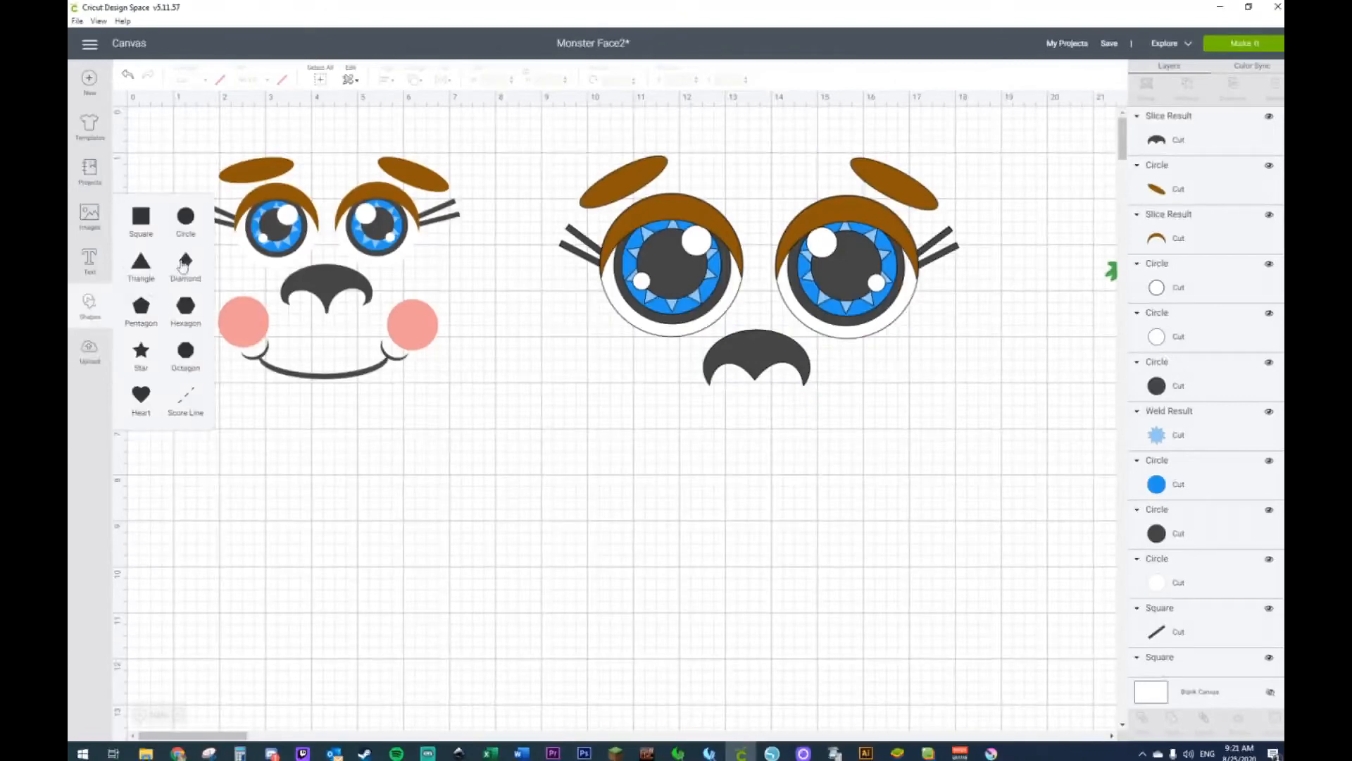
{"action": "left_click", "coordinate": [187, 212]}
{"action": "left_click_drag", "start_coordinate": [448, 436], "coordinate": [576, 582]}
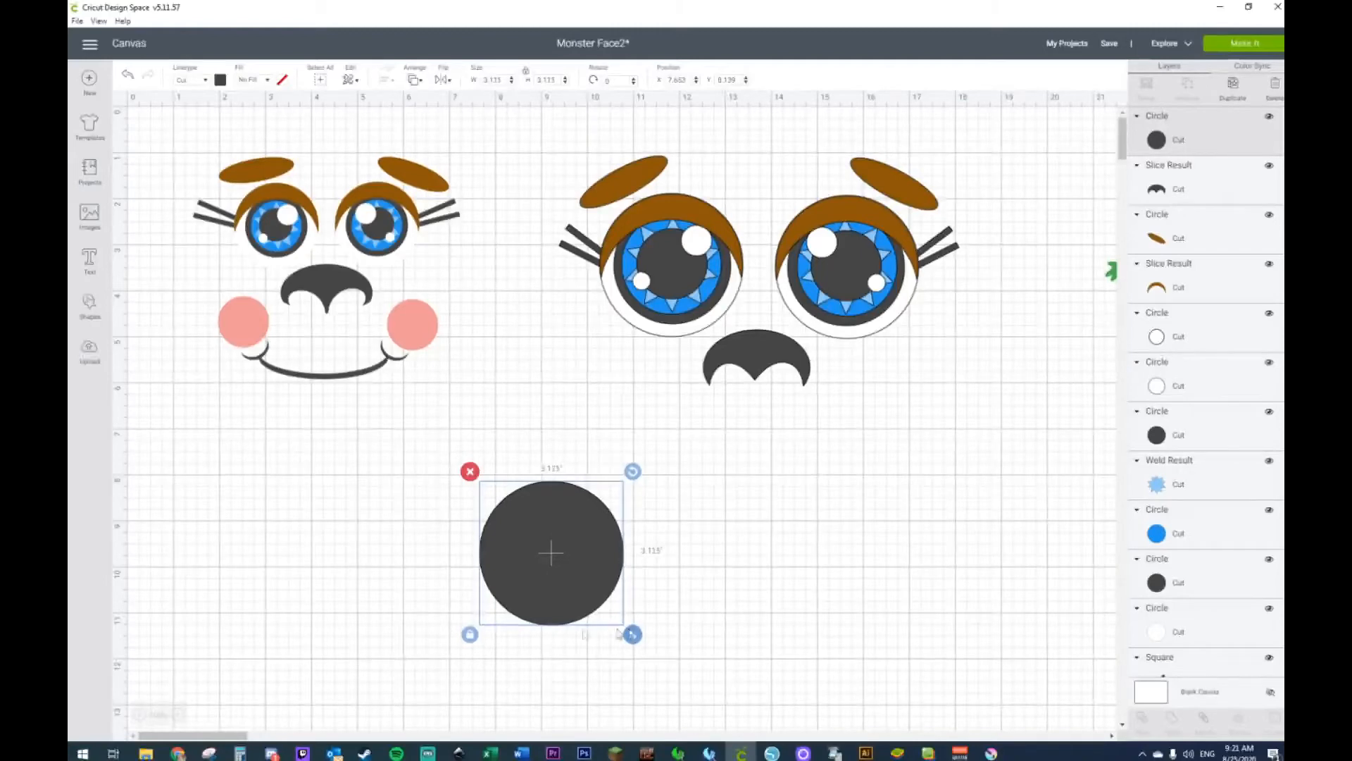
{"action": "left_click", "coordinate": [468, 636]}
{"action": "left_click_drag", "start_coordinate": [633, 635], "coordinate": [540, 591]}
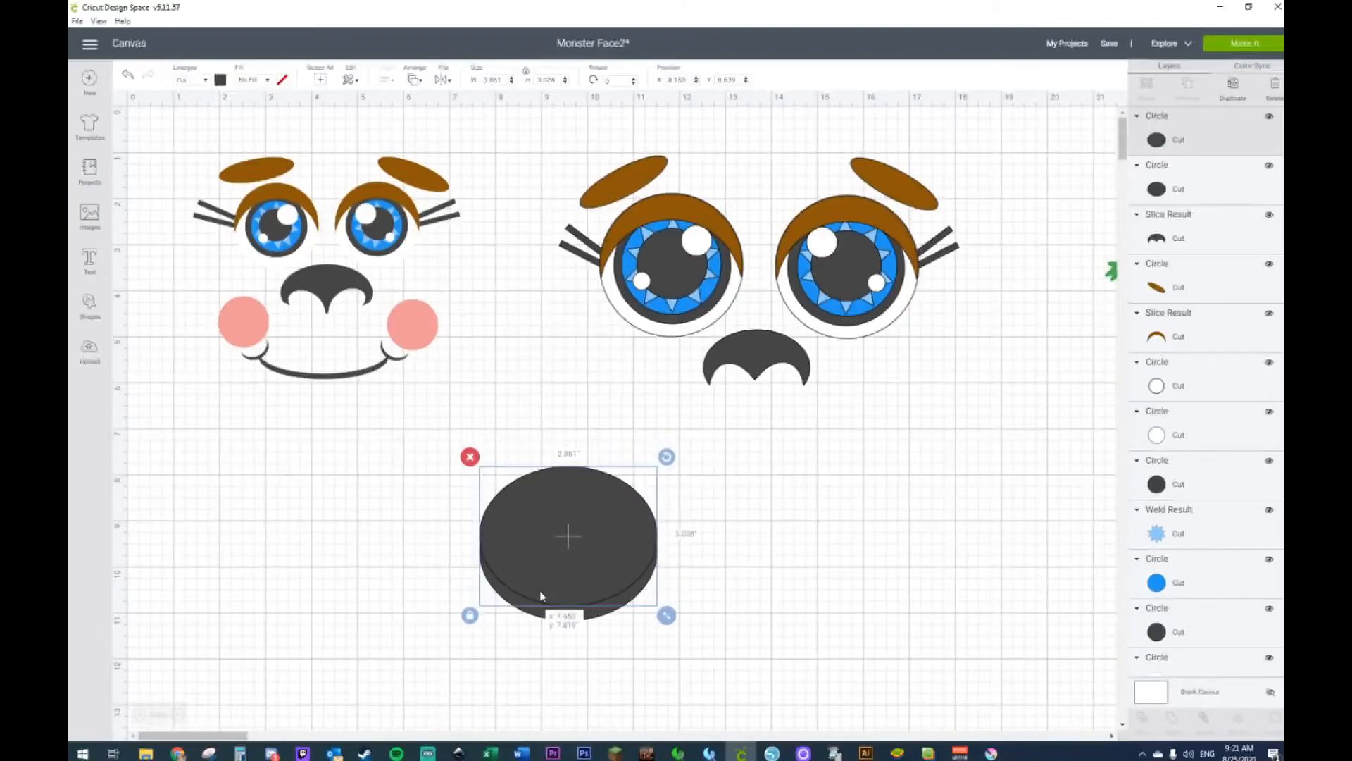
Step: Slice the two overlapping ovals and delete the middle piece
{"action": "left_click", "coordinate": [562, 655]}
{"action": "left_click_drag", "start_coordinate": [561, 655], "coordinate": [561, 552]}
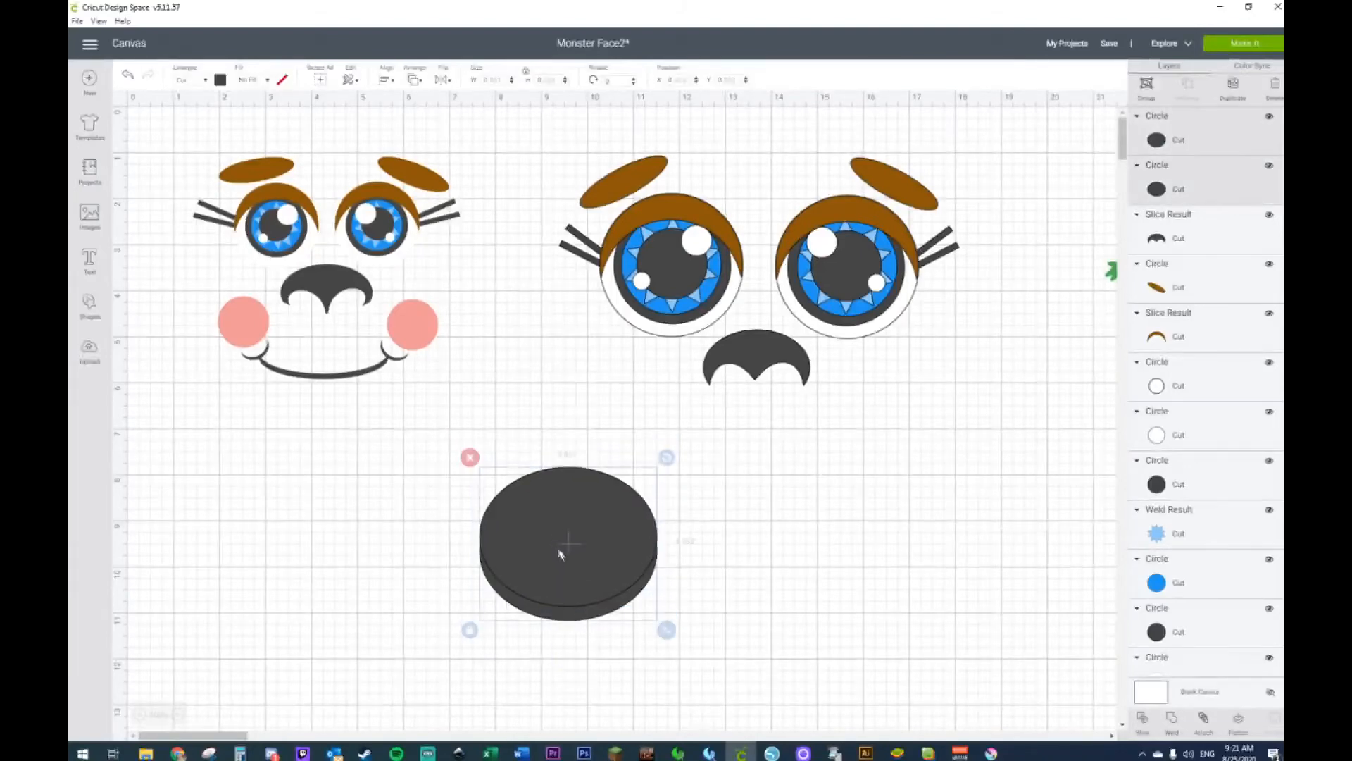
{"action": "right_click", "coordinate": [561, 552]}
{"action": "left_click", "coordinate": [609, 661]}
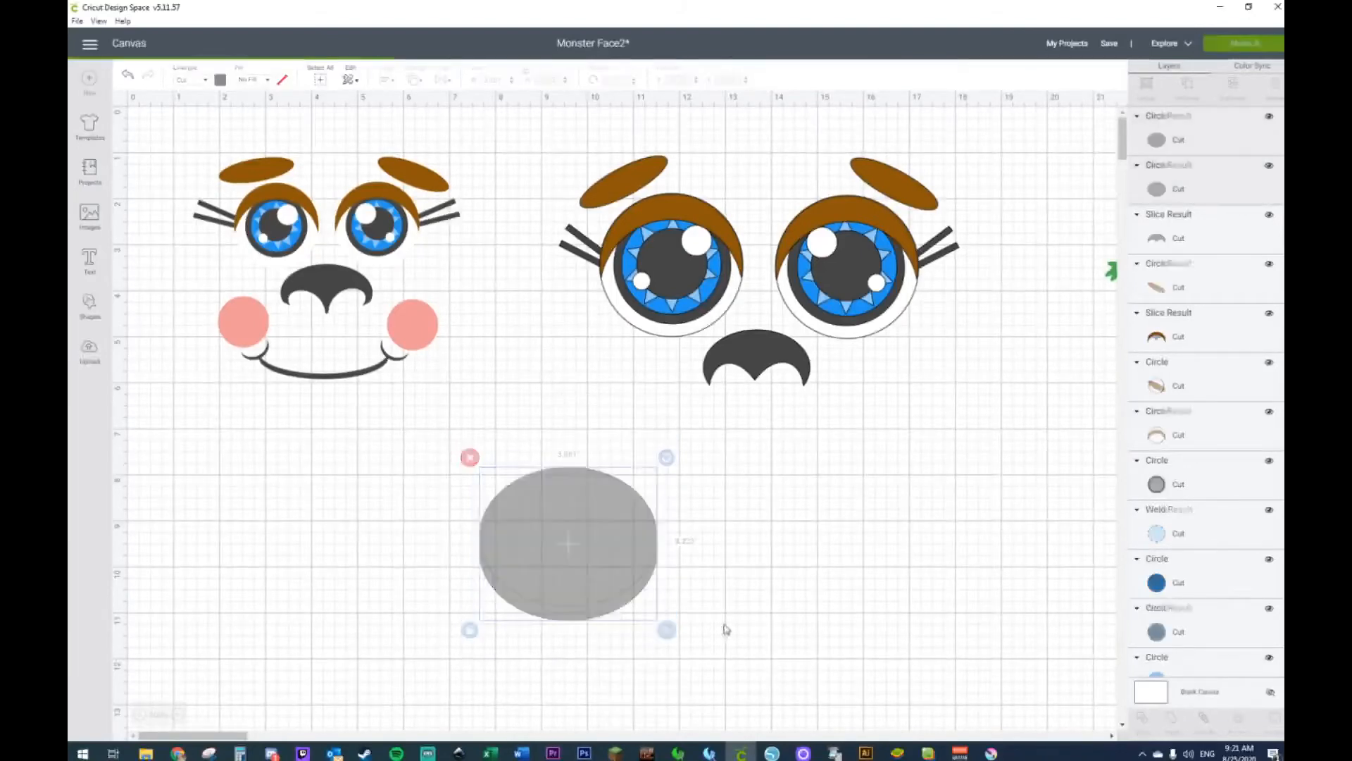
{"action": "left_click", "coordinate": [587, 567]}
{"action": "key", "text": "Delete"}
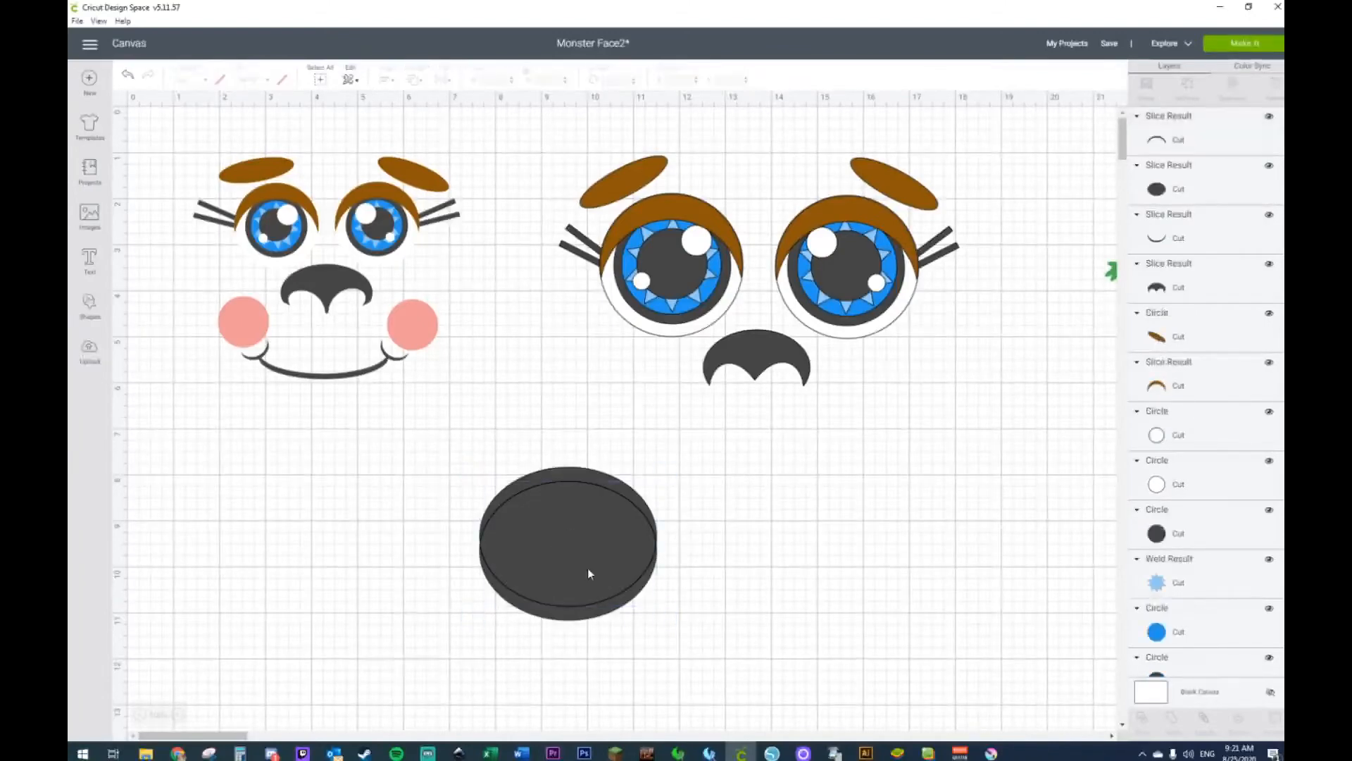
Step: Move the upper crescent clear of the lower one and flip it vertically
{"action": "left_click_drag", "start_coordinate": [582, 495], "coordinate": [553, 444]}
{"action": "left_click", "coordinate": [443, 81]}
{"action": "left_click", "coordinate": [462, 121]}
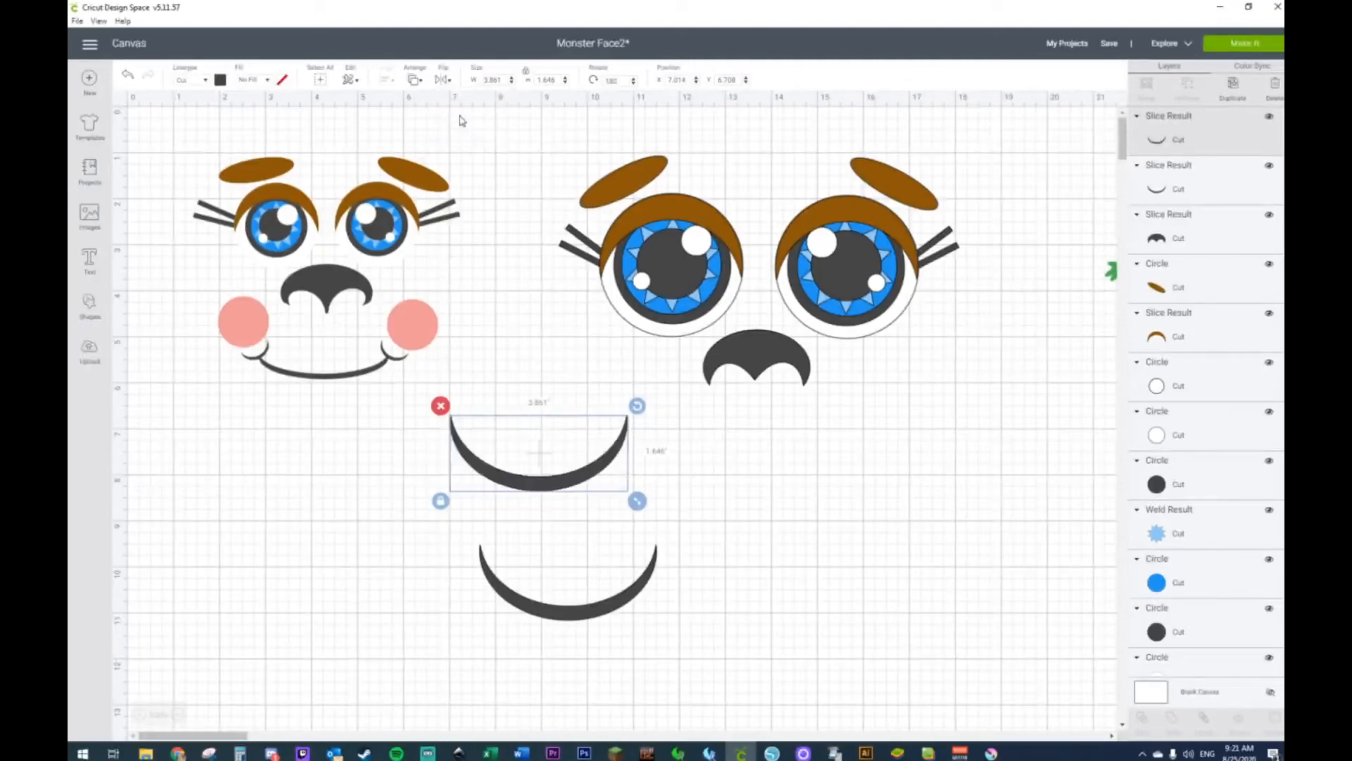
Step: Shrink the upper crescent to about 1.06 inches wide and flatten the lower crescent to about 3.88 by 0.94 inches
{"action": "left_click_drag", "start_coordinate": [637, 501], "coordinate": [479, 509]}
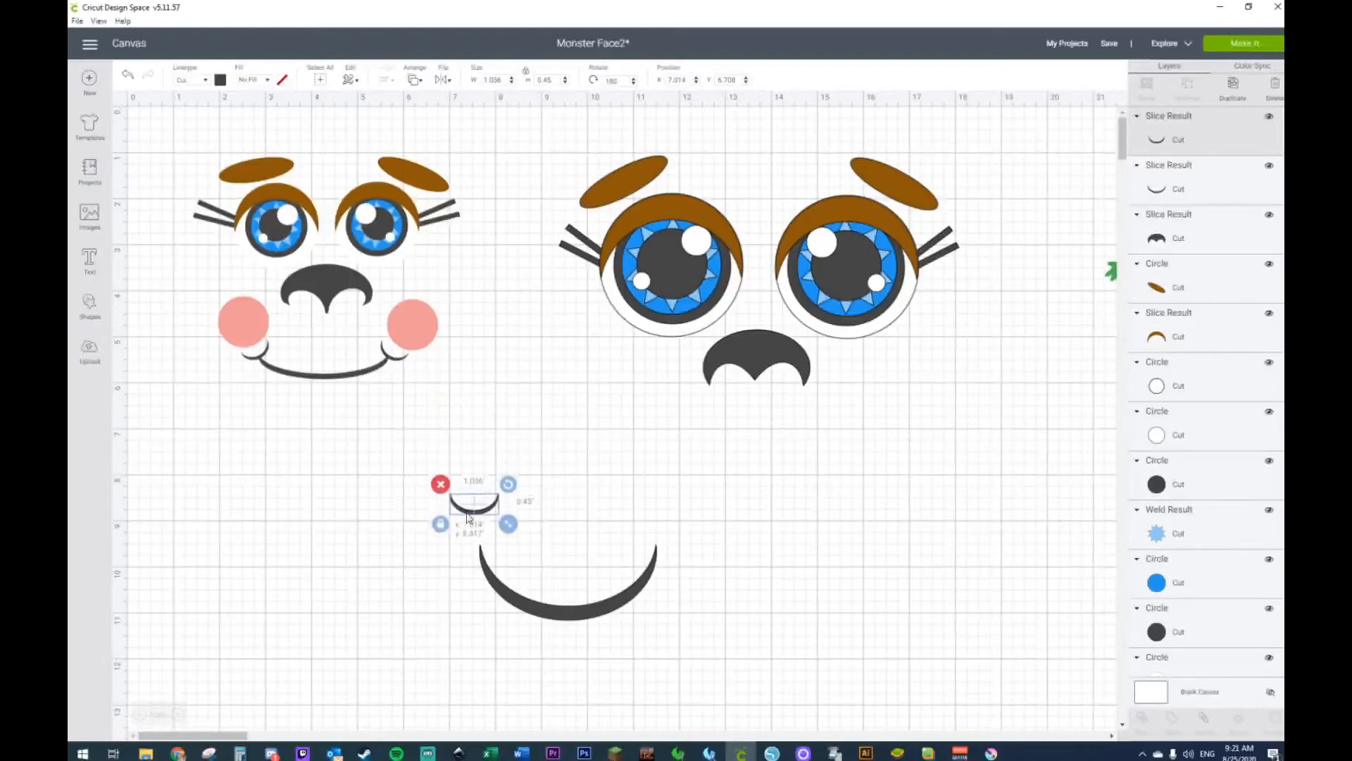
{"action": "left_click", "coordinate": [574, 626]}
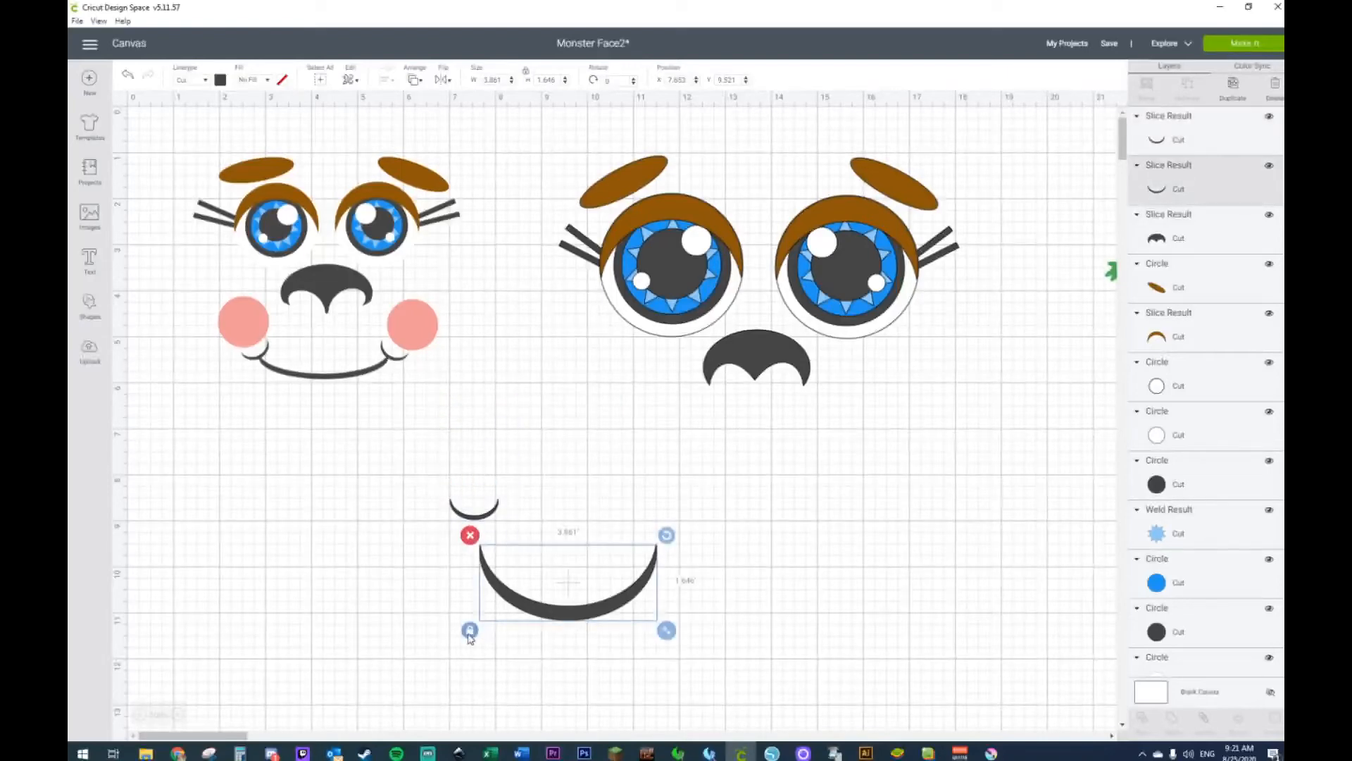
{"action": "left_click_drag", "start_coordinate": [669, 638], "coordinate": [670, 606]}
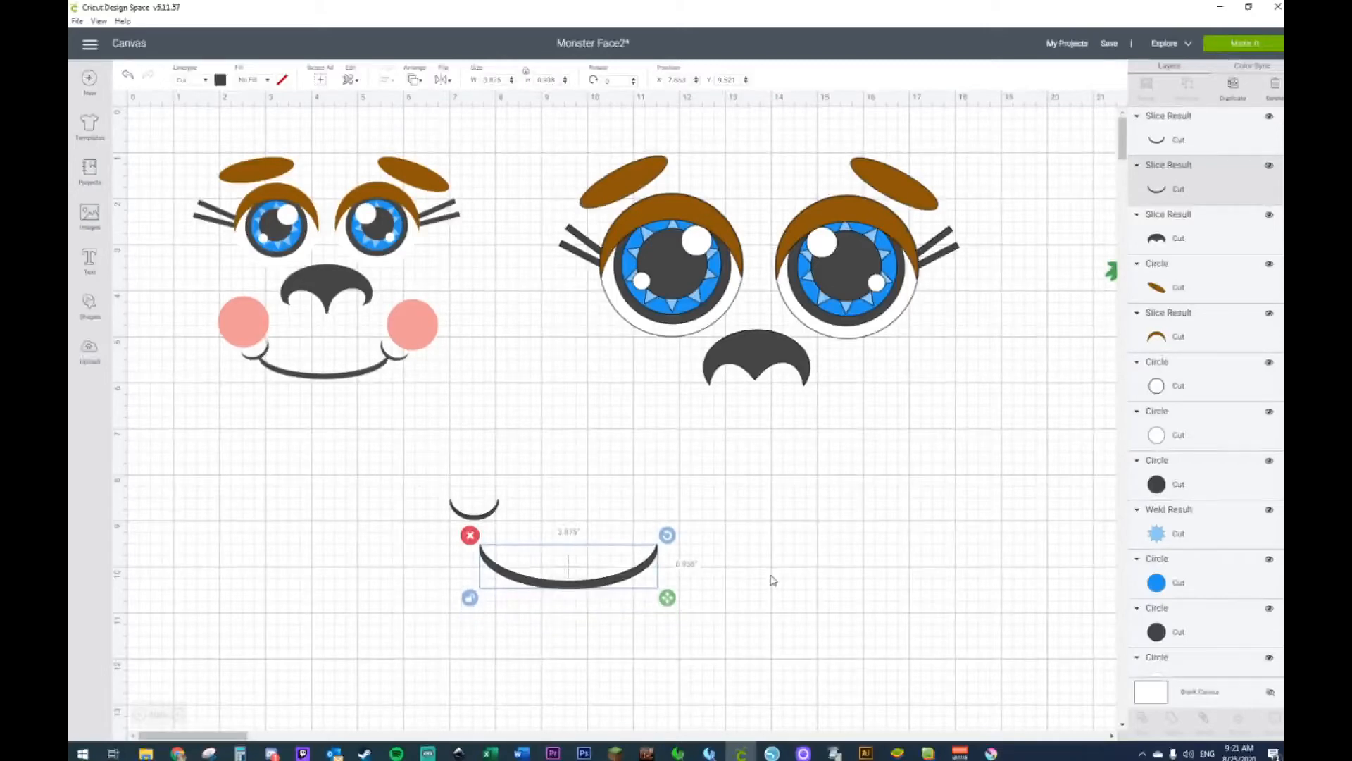
Step: Place the small crescent on the left tip of the smile and a duplicate of it on the right tip
{"action": "left_click", "coordinate": [428, 513]}
{"action": "left_click_drag", "start_coordinate": [460, 520], "coordinate": [483, 549]}
{"action": "left_click", "coordinate": [591, 508]}
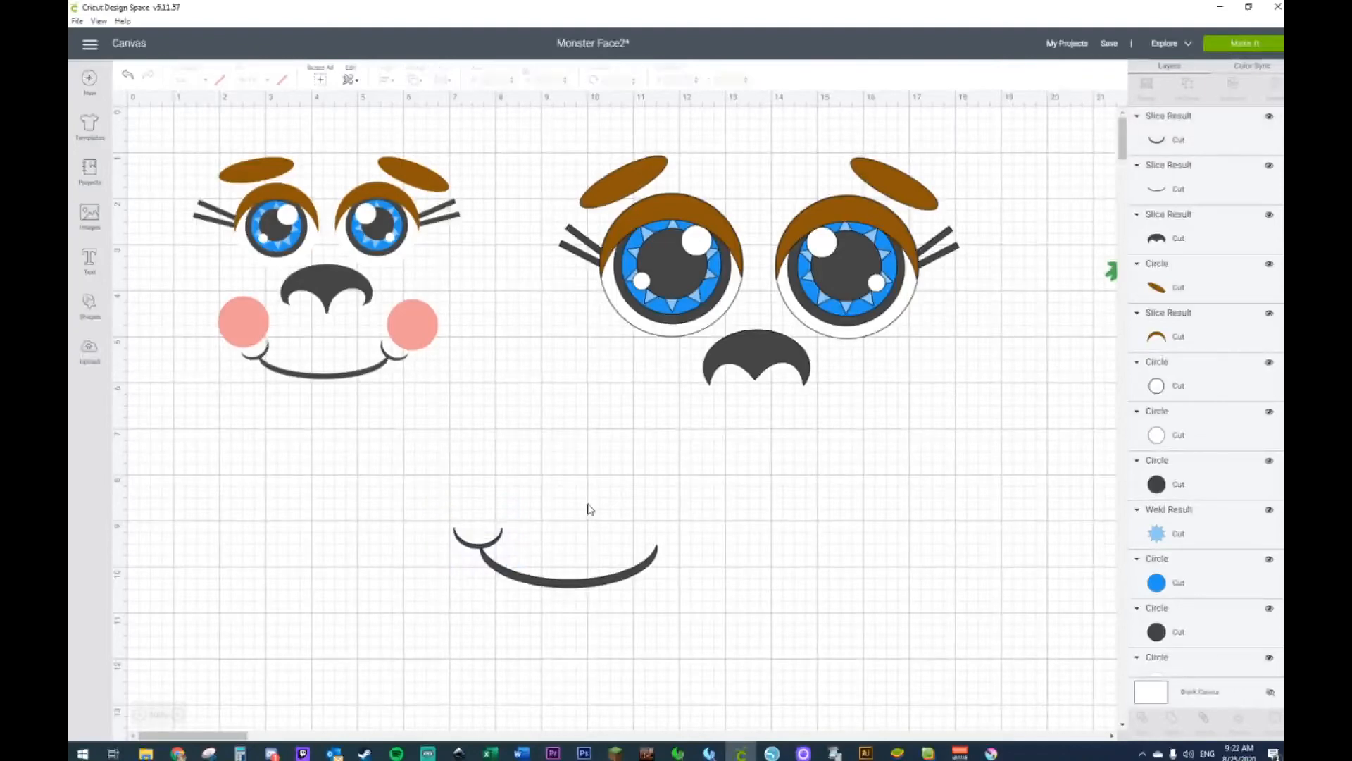
{"action": "left_click", "coordinate": [497, 542]}
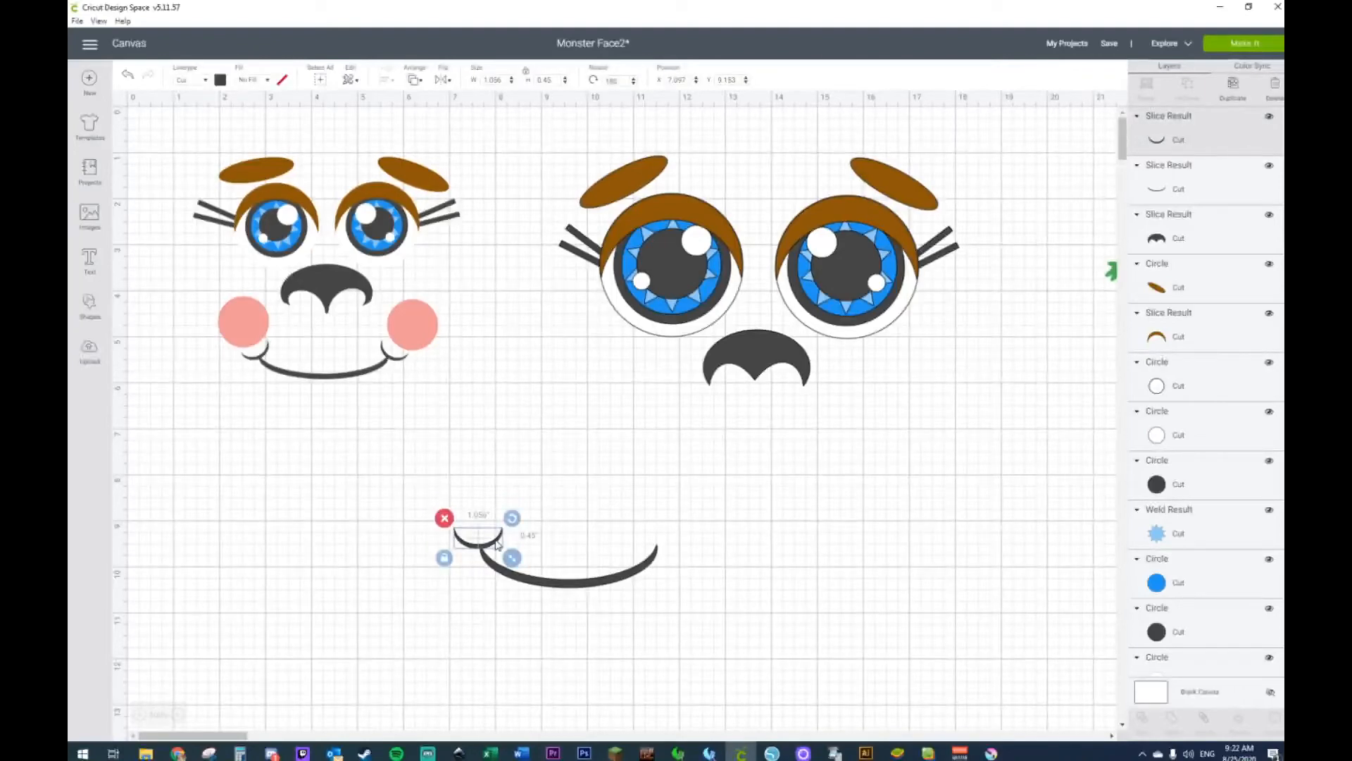
{"action": "key", "text": "ctrl+d"}
{"action": "left_click_drag", "start_coordinate": [521, 559], "coordinate": [673, 541]}
{"action": "left_click", "coordinate": [800, 583]}
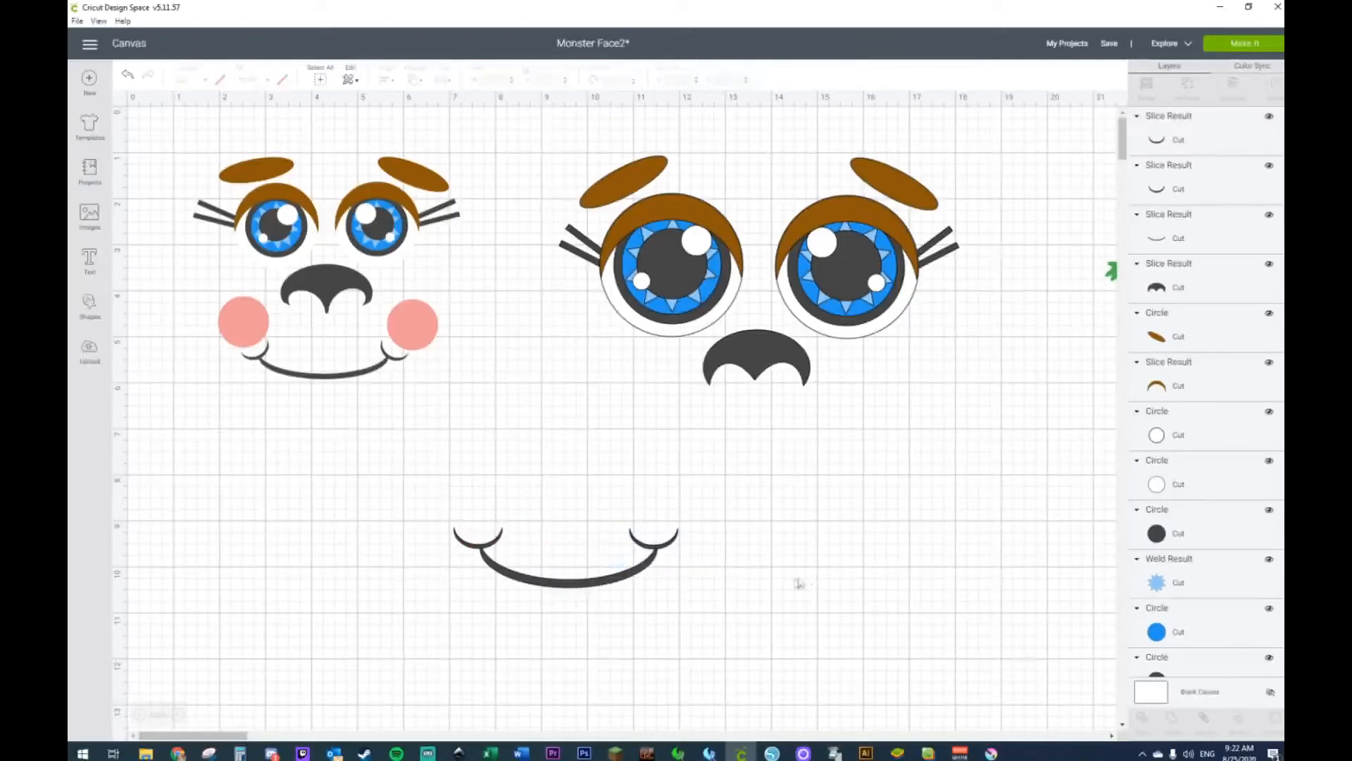
Step: Weld the three crescents into one smile and center it below the nose of the large face
{"action": "left_click_drag", "start_coordinate": [432, 483], "coordinate": [753, 657]}
{"action": "right_click", "coordinate": [609, 586]}
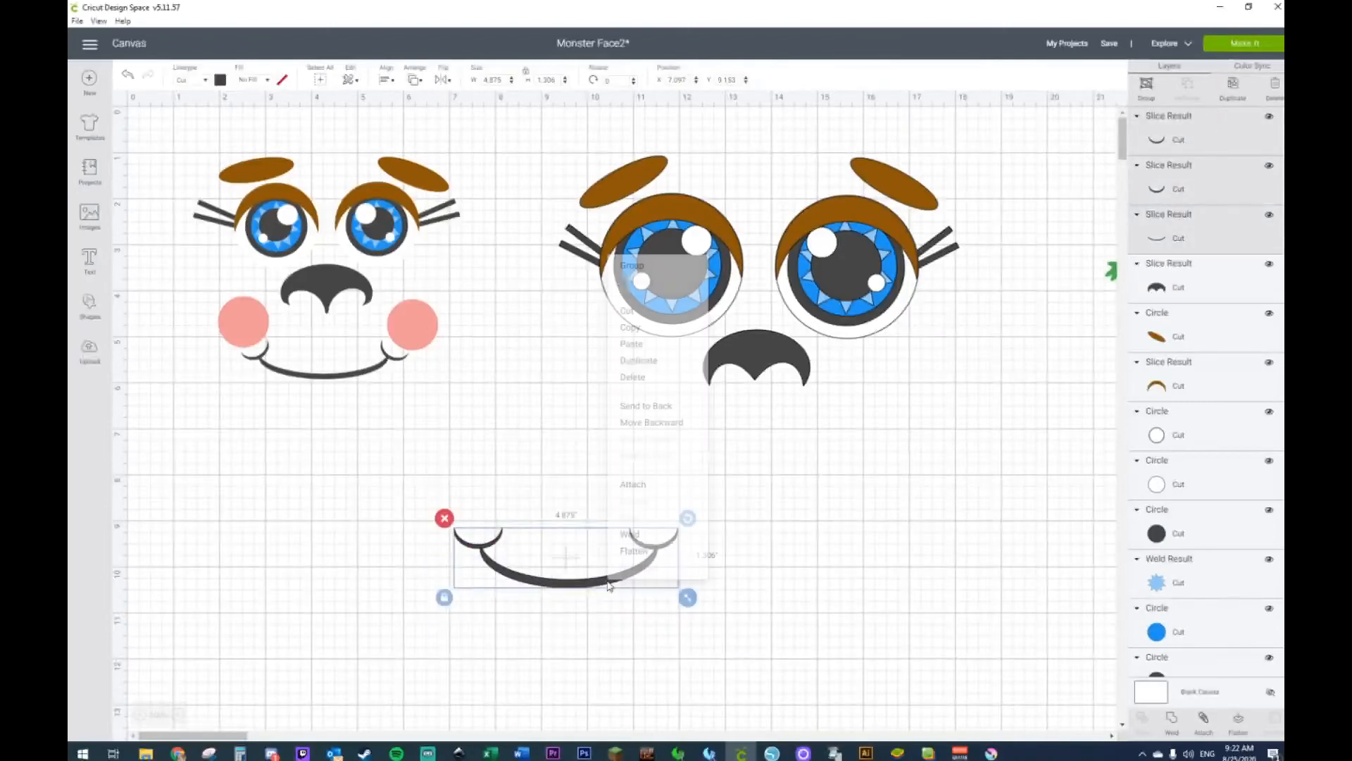
{"action": "left_click", "coordinate": [630, 534]}
{"action": "left_click", "coordinate": [717, 565]}
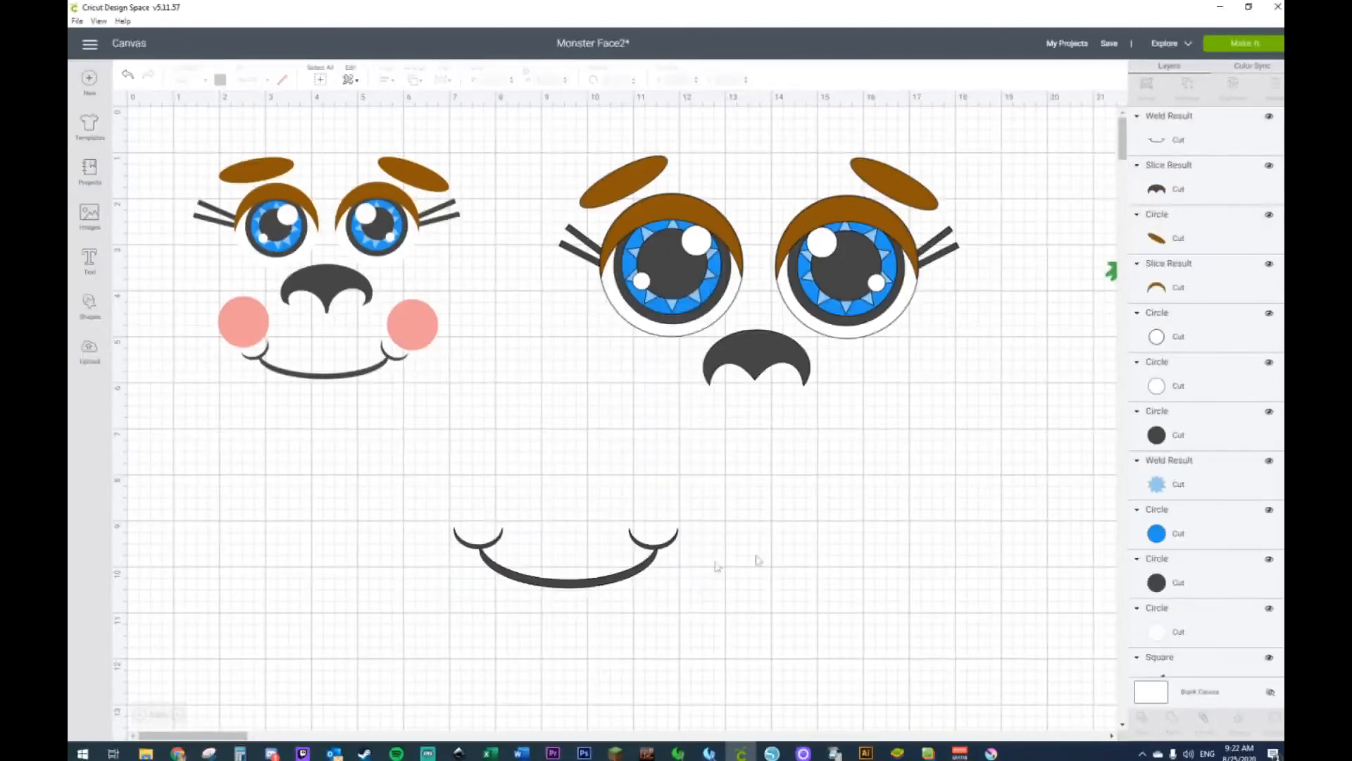
{"action": "left_click_drag", "start_coordinate": [543, 588], "coordinate": [736, 484]}
{"action": "mouse_move", "coordinate": [881, 497]}
{"action": "left_mouse_down"}
{"action": "mouse_move", "coordinate": [934, 500]}
{"action": "mouse_move", "coordinate": [815, 466]}
{"action": "mouse_move", "coordinate": [883, 479]}
{"action": "left_mouse_up"}
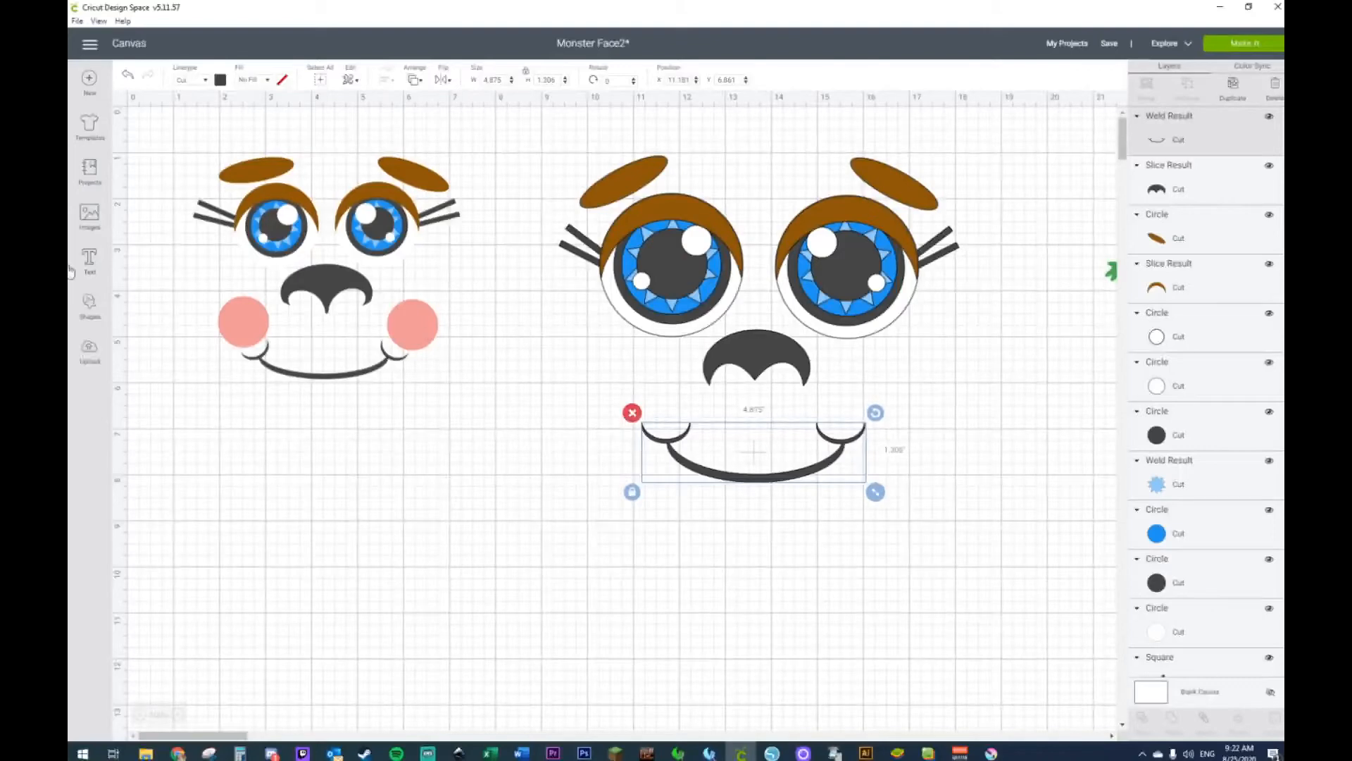
Step: Add a circle about 1.46 inches wide, color it pink and place it as the left cheek above the smile
{"action": "left_click", "coordinate": [94, 304]}
{"action": "left_click", "coordinate": [190, 224]}
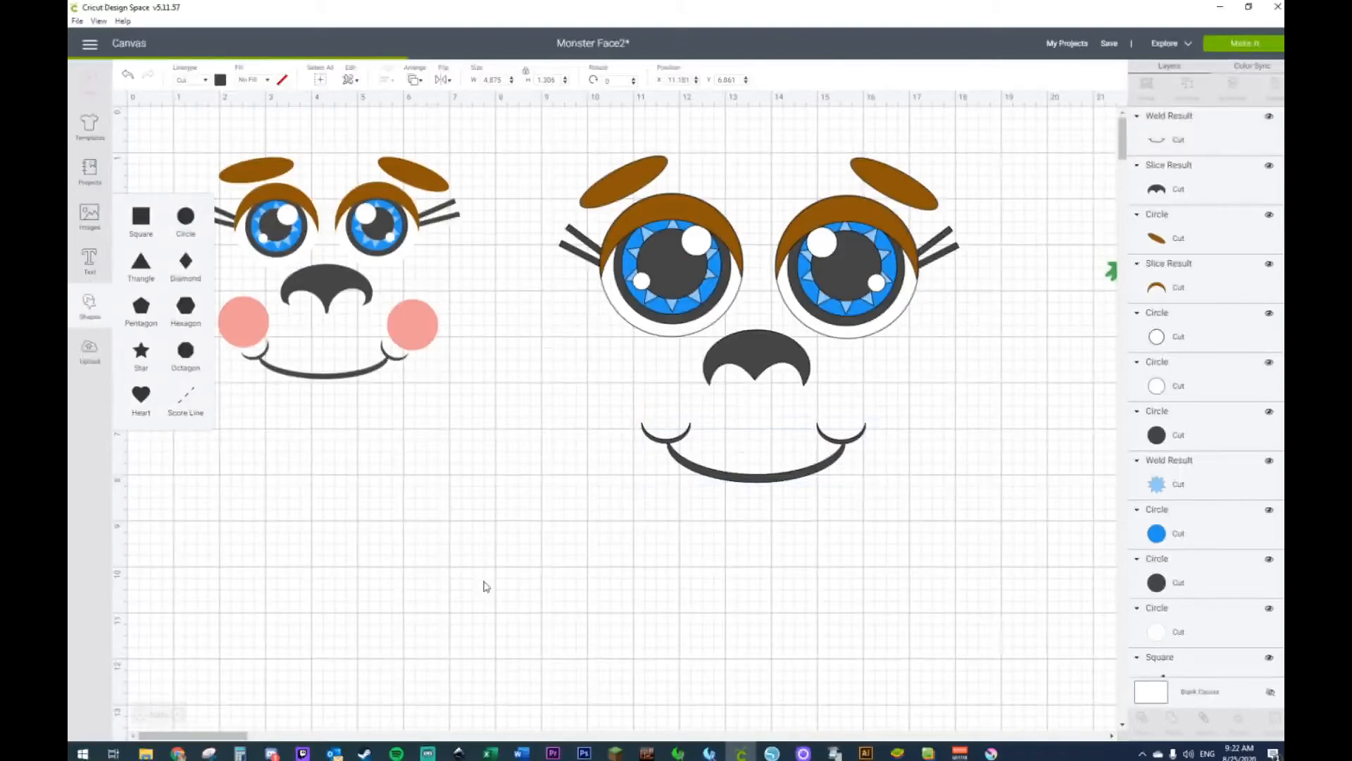
{"action": "left_click_drag", "start_coordinate": [293, 261], "coordinate": [593, 524]}
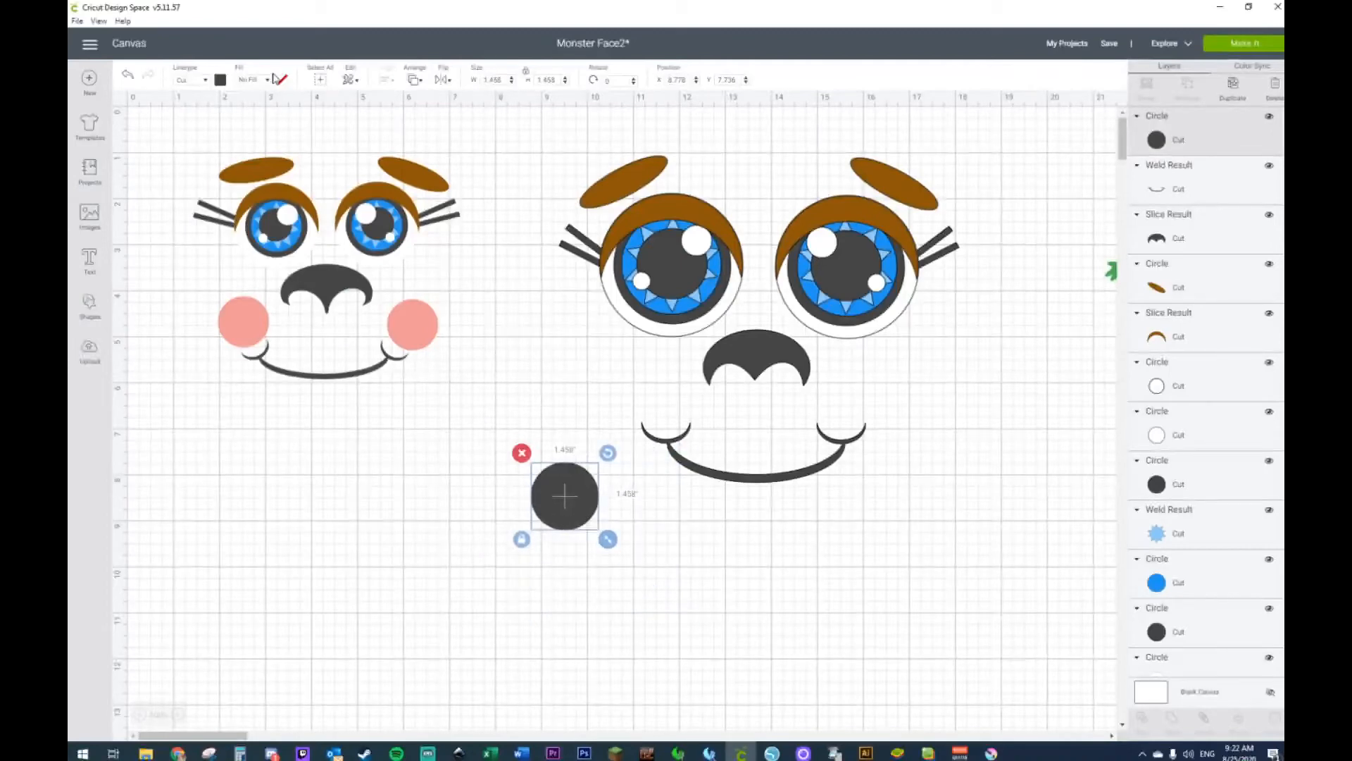
{"action": "left_click", "coordinate": [220, 80]}
{"action": "left_click", "coordinate": [314, 126]}
{"action": "left_click_drag", "start_coordinate": [553, 493], "coordinate": [647, 386]}
Step: Shift the smile left under the pink cheek and enlarge it to about 5.9 by 1.58 inches
{"action": "left_click", "coordinate": [659, 472]}
{"action": "left_click_drag", "start_coordinate": [660, 471], "coordinate": [653, 466]}
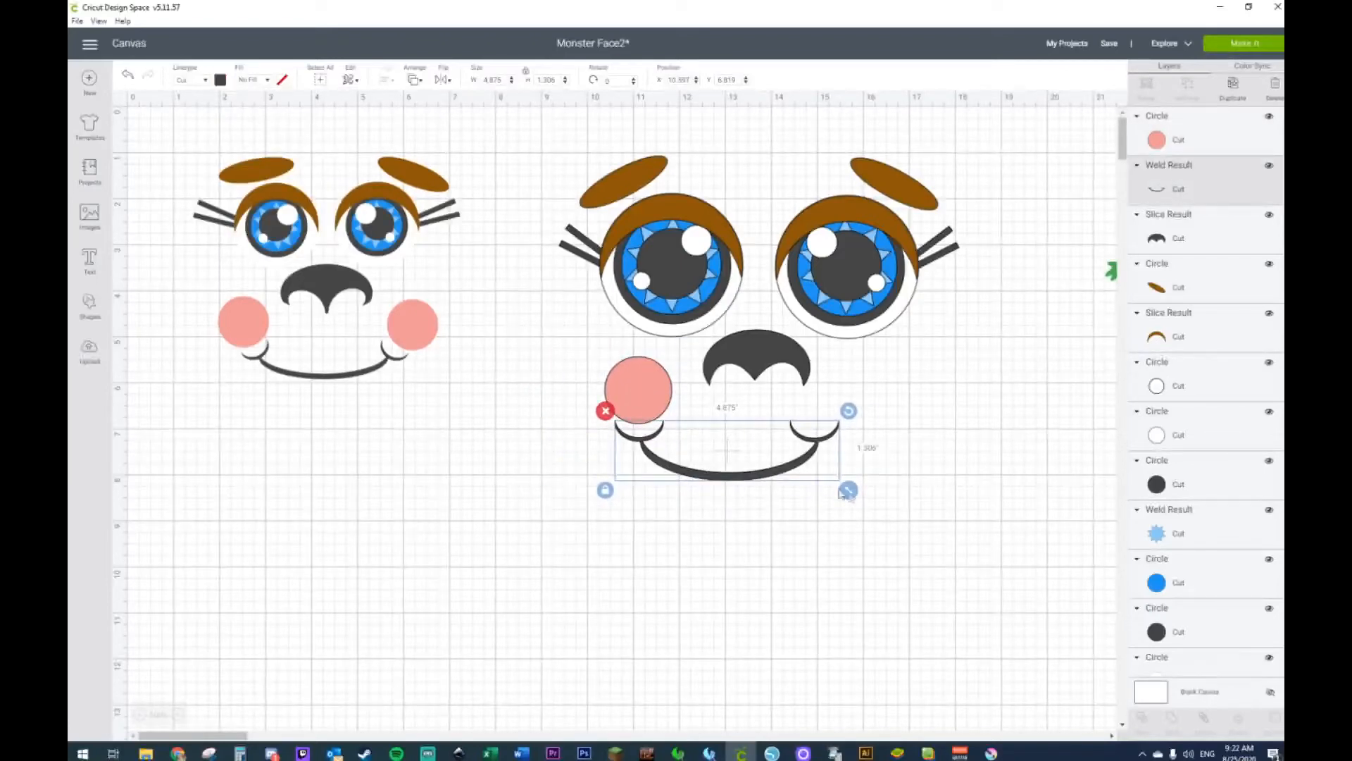
{"action": "left_click_drag", "start_coordinate": [849, 490], "coordinate": [896, 503]}
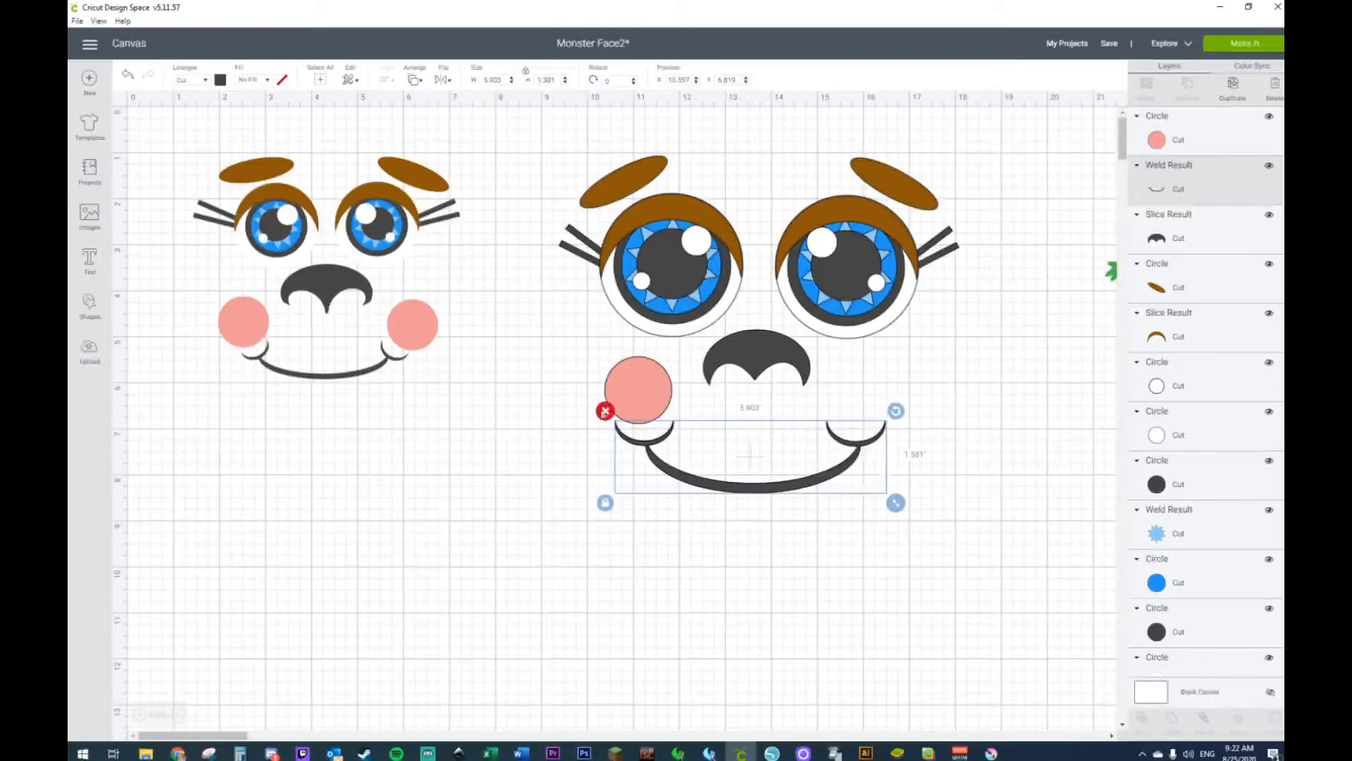
Step: Duplicate the pink cheek and place the copy above the right end of the smile
{"action": "left_click", "coordinate": [622, 390]}
{"action": "key", "text": "ctrl+d"}
{"action": "left_click_drag", "start_coordinate": [678, 423], "coordinate": [875, 399]}
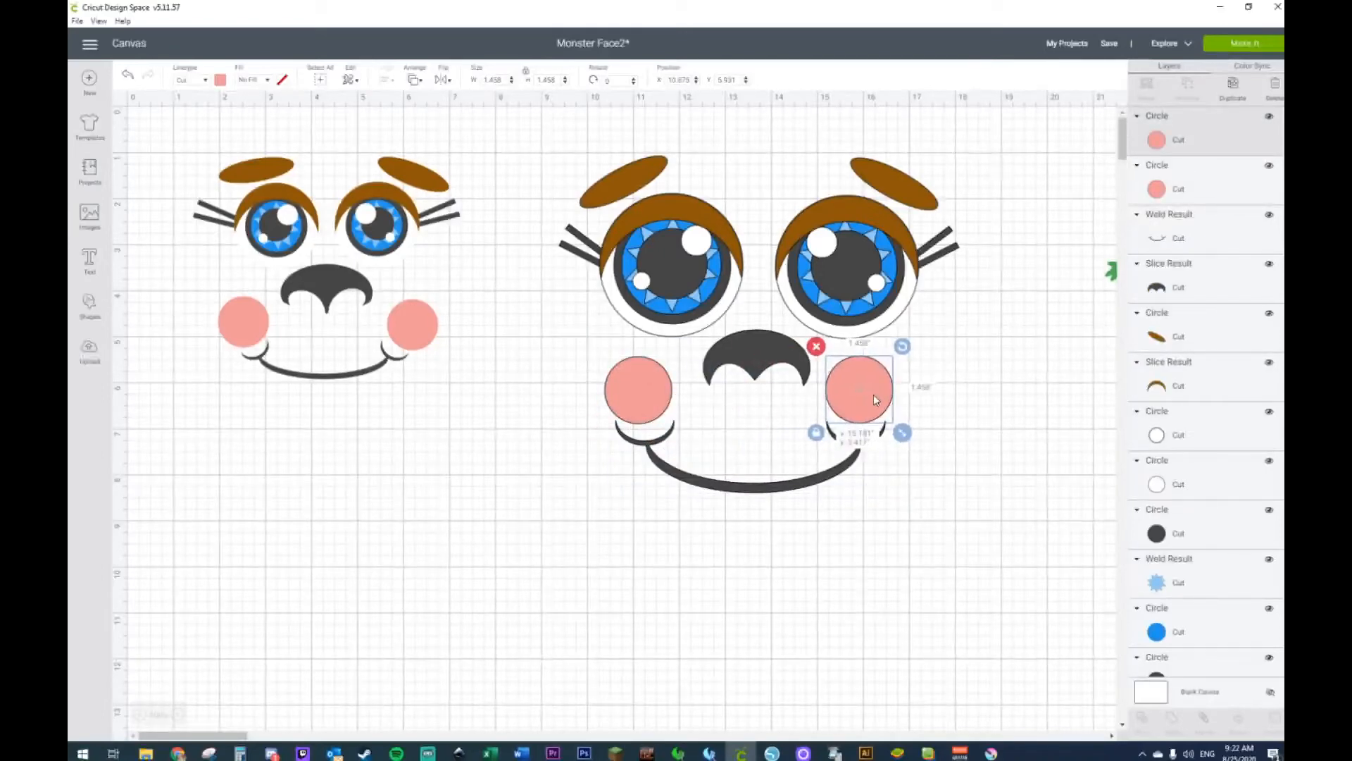
{"action": "left_click", "coordinate": [1026, 409]}
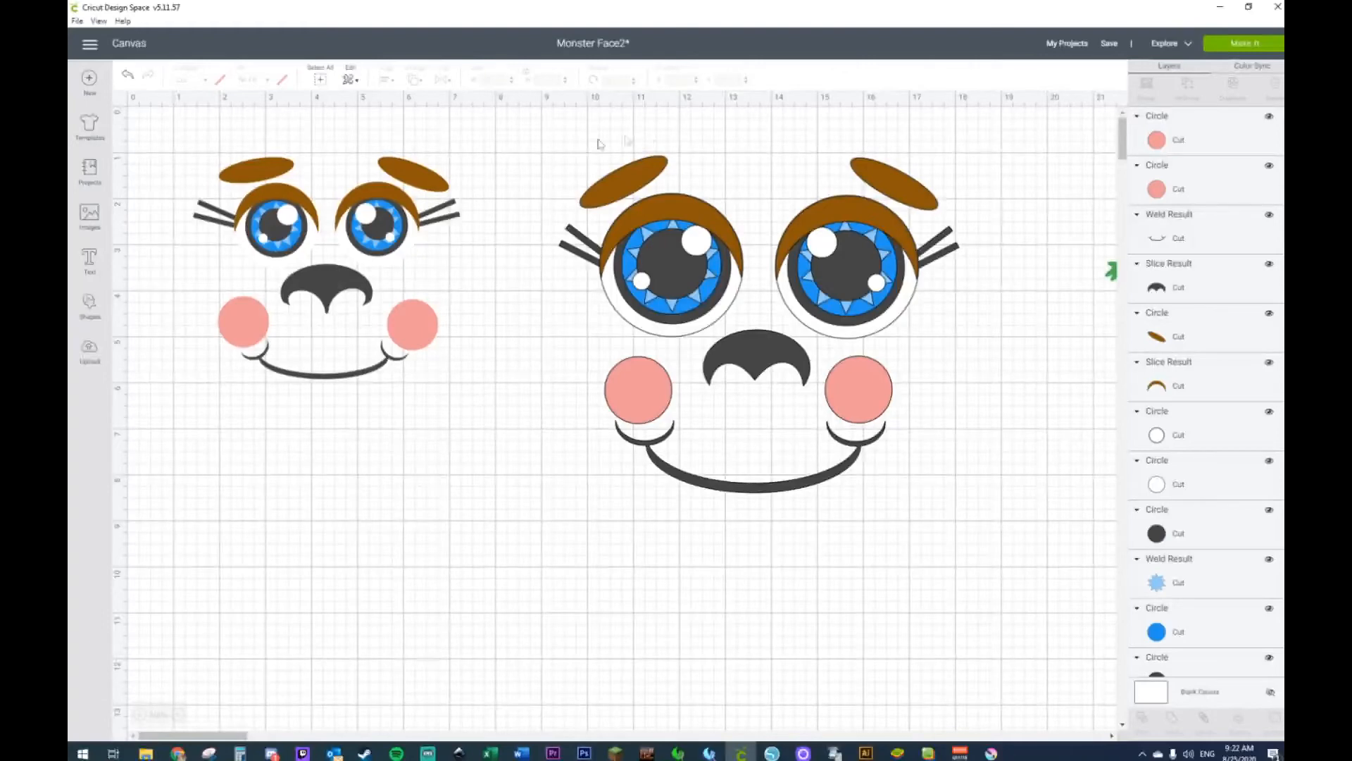
Step: Group all parts of the newly built face and move the example face clear to its right
{"action": "left_click_drag", "start_coordinate": [560, 126], "coordinate": [1050, 610]}
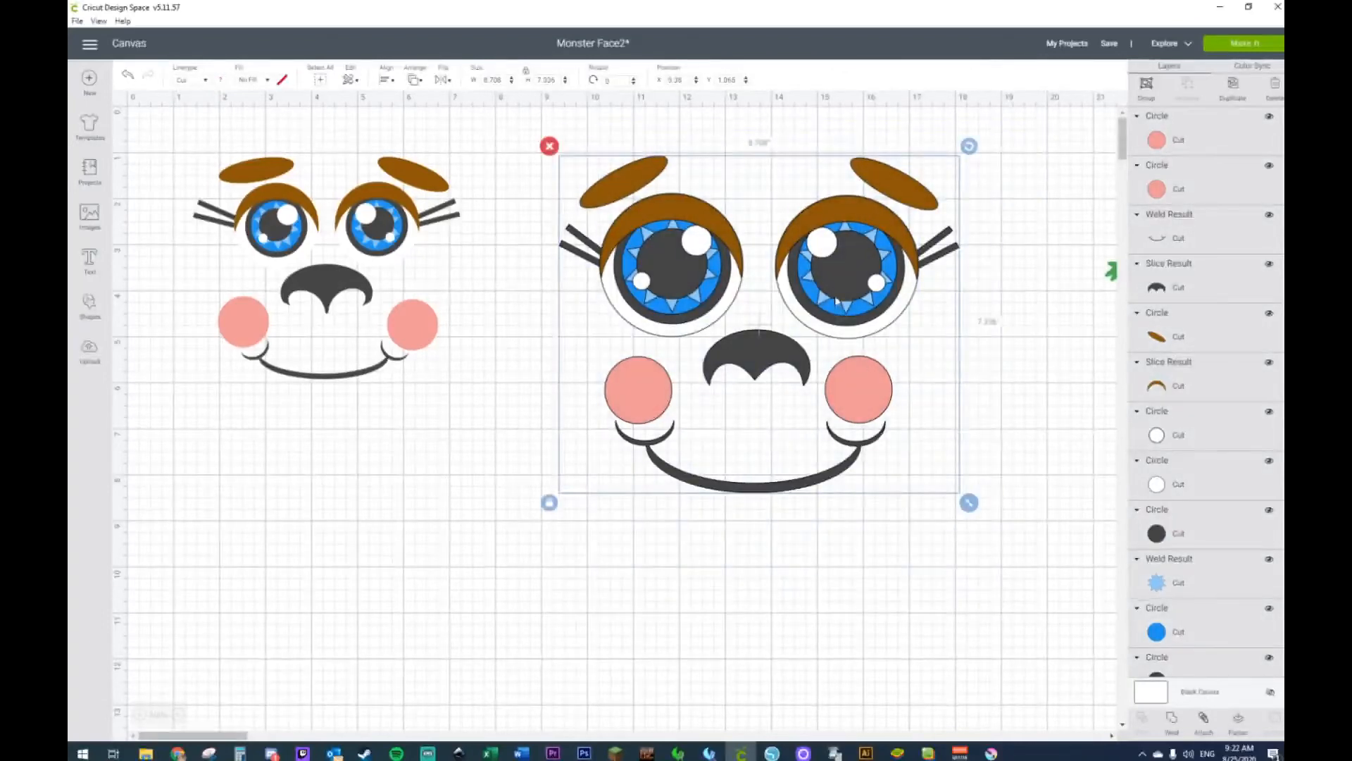
{"action": "right_click", "coordinate": [835, 294]}
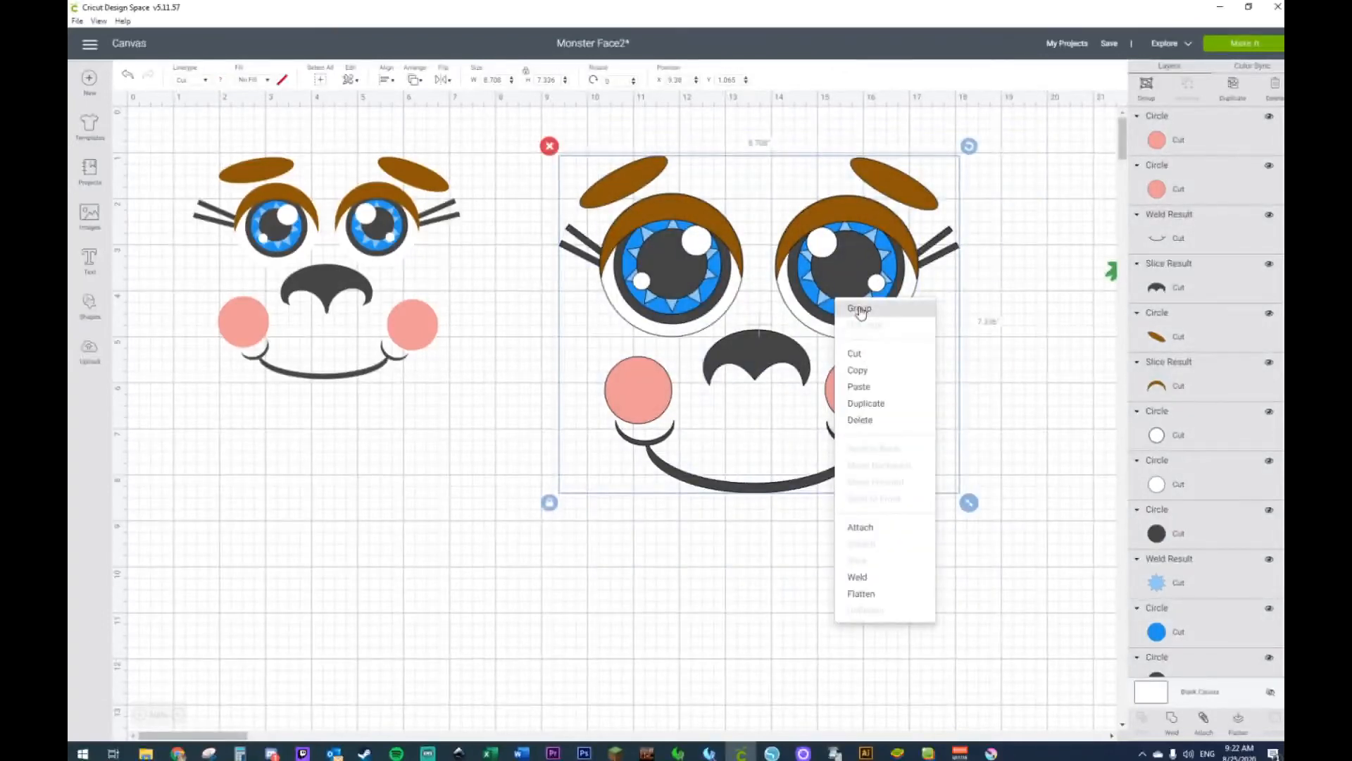
{"action": "left_click", "coordinate": [859, 304]}
{"action": "left_click_drag", "start_coordinate": [777, 301], "coordinate": [790, 341]}
{"action": "left_click_drag", "start_coordinate": [345, 233], "coordinate": [1072, 410]}
Step: Shrink the grouped face to about 1.9 inches wide and move it near the upper-left corner of the canvas
{"action": "left_click", "coordinate": [877, 300]}
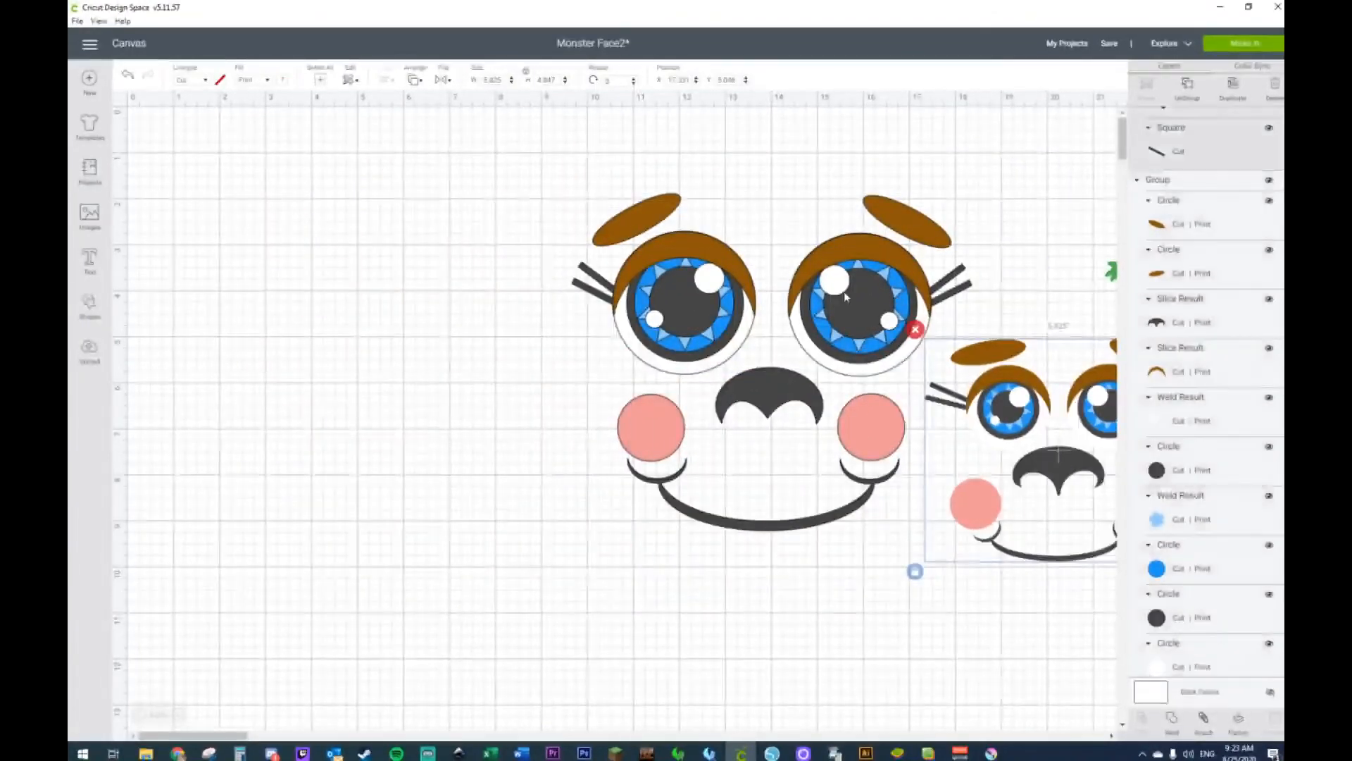
{"action": "left_click_drag", "start_coordinate": [981, 540], "coordinate": [770, 437]}
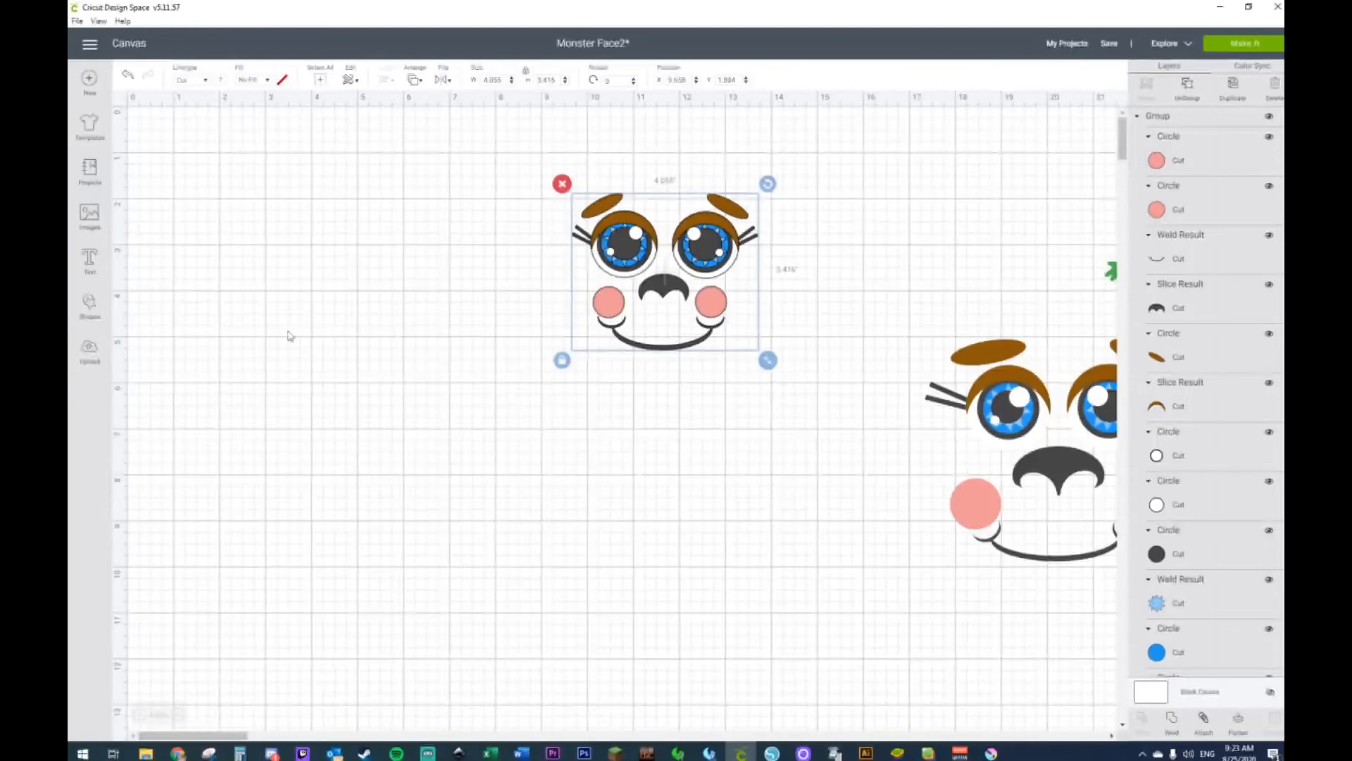
{"action": "left_click", "coordinate": [248, 259]}
{"action": "left_click_drag", "start_coordinate": [639, 273], "coordinate": [485, 251]}
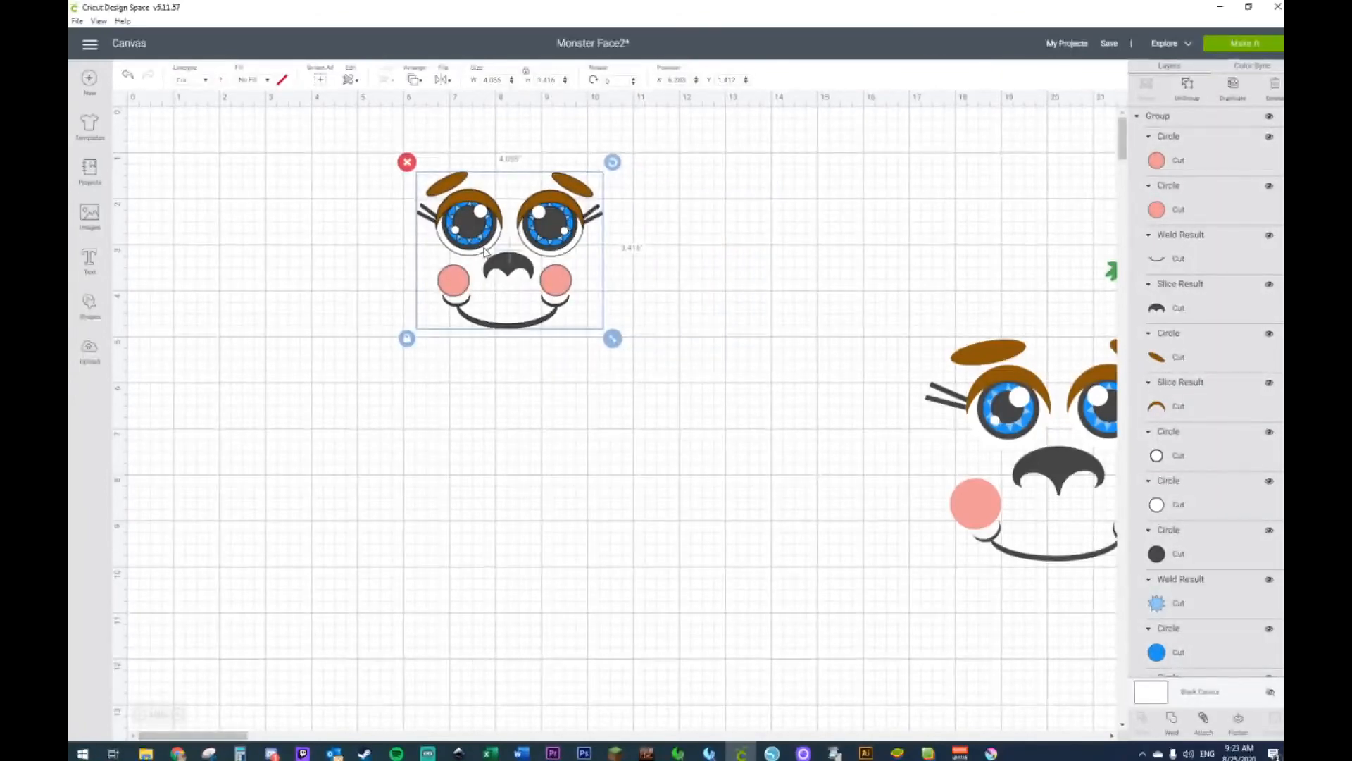
{"action": "left_click_drag", "start_coordinate": [613, 339], "coordinate": [521, 306]}
{"action": "left_click", "coordinate": [327, 567]}
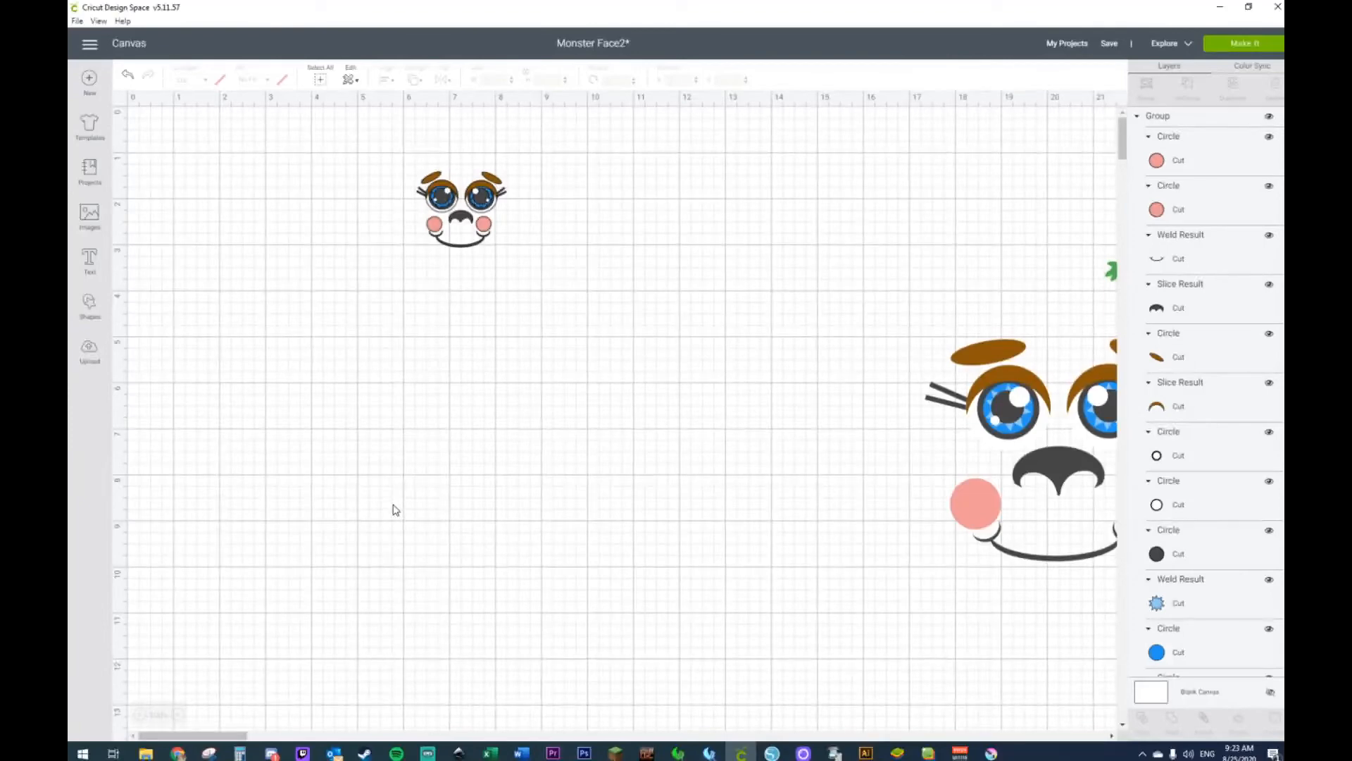
{"action": "left_click_drag", "start_coordinate": [472, 212], "coordinate": [290, 210]}
Step: Bring the orange example monster over from the far right and place it below the shrunken face
{"action": "left_click_drag", "start_coordinate": [215, 738], "coordinate": [245, 738]}
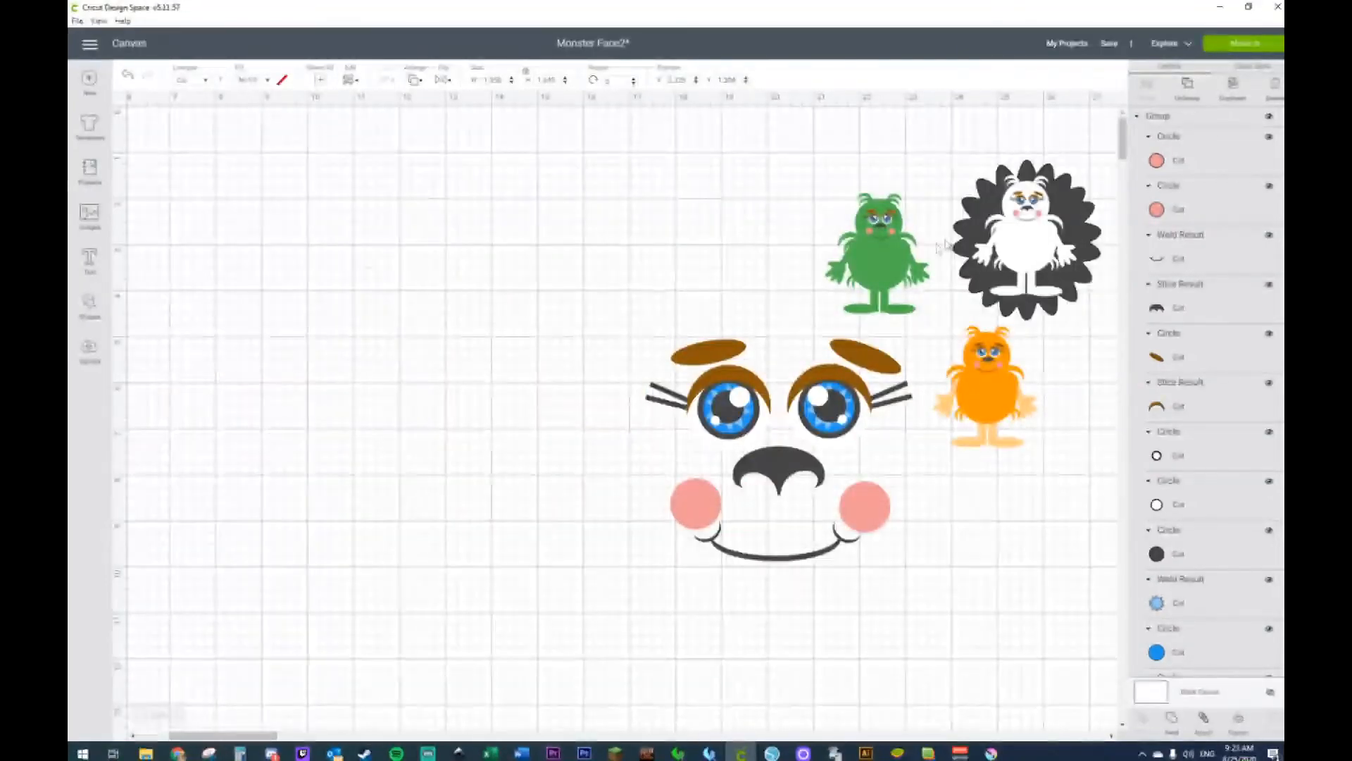
{"action": "left_click_drag", "start_coordinate": [986, 387], "coordinate": [259, 251]}
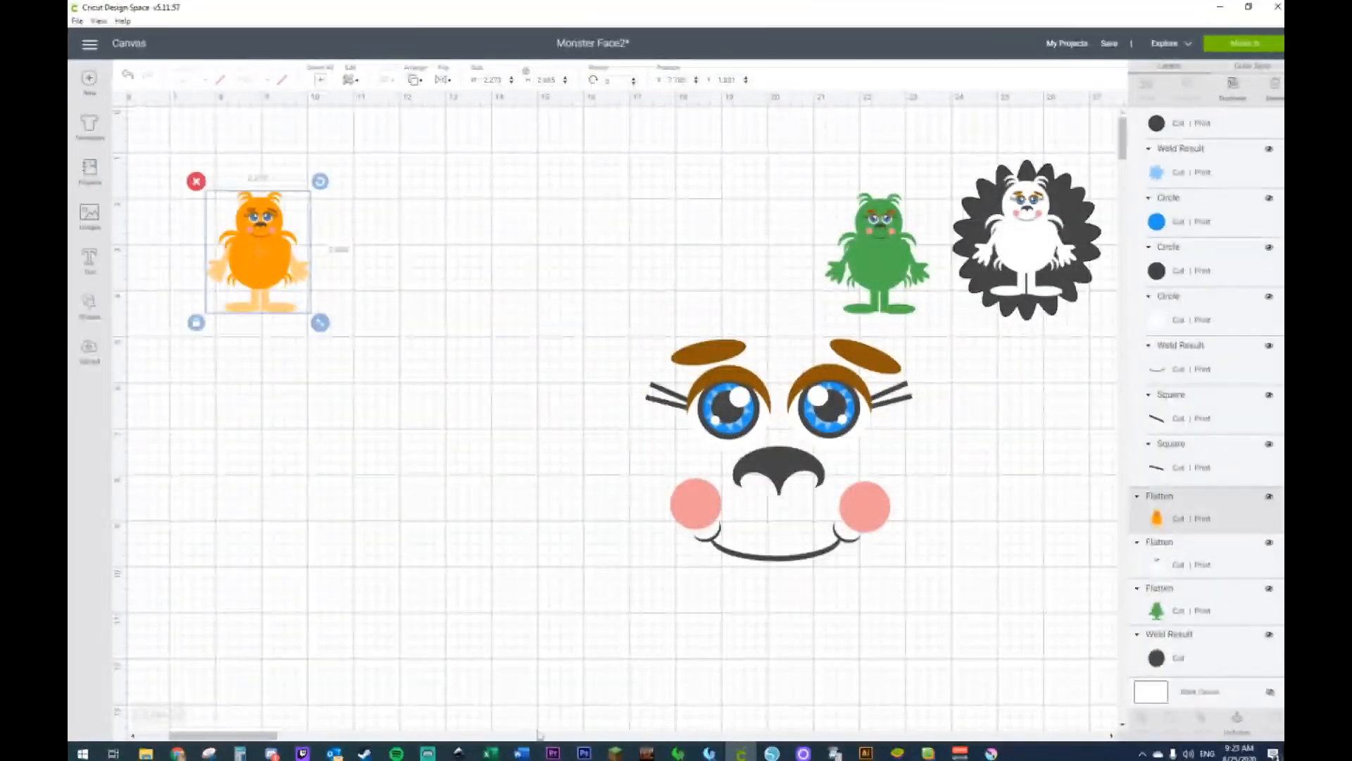
{"action": "left_click_drag", "start_coordinate": [232, 735], "coordinate": [203, 735]}
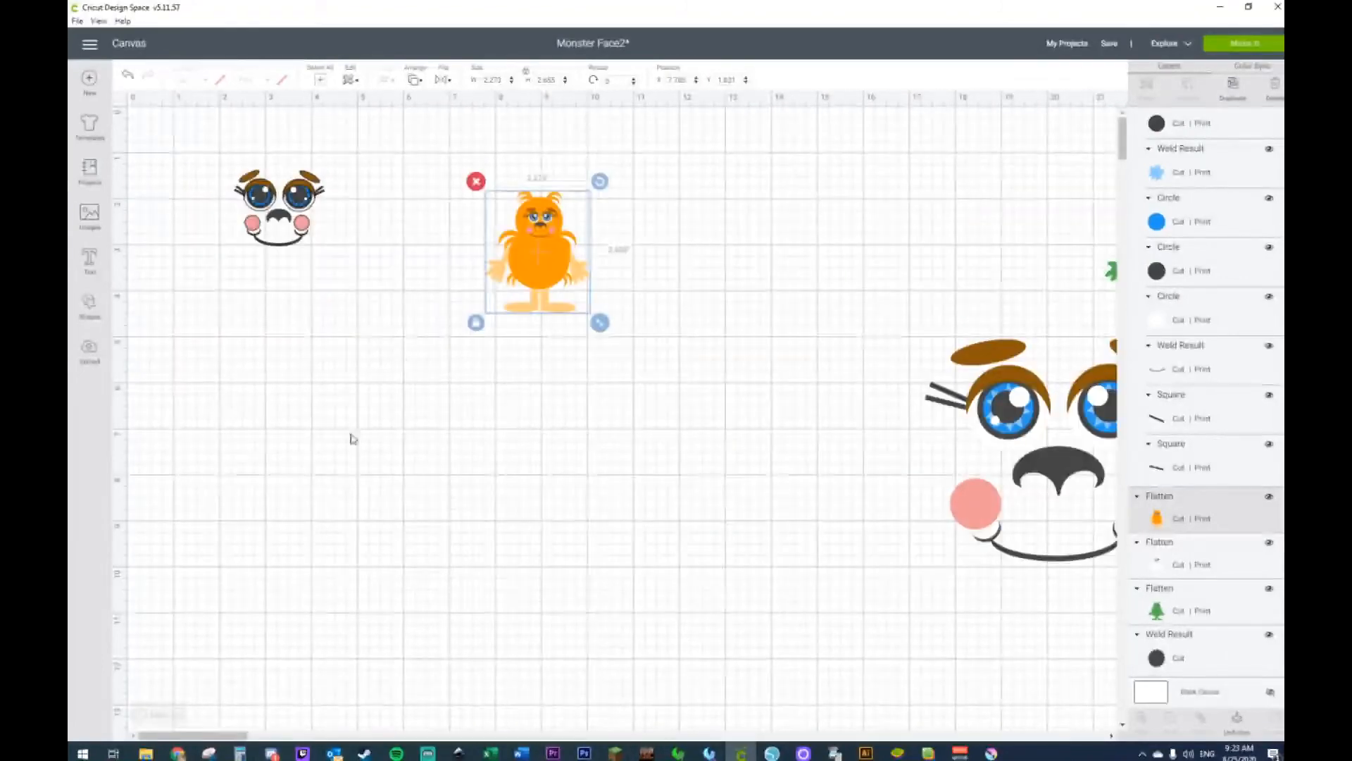
{"action": "left_click_drag", "start_coordinate": [535, 285], "coordinate": [253, 432]}
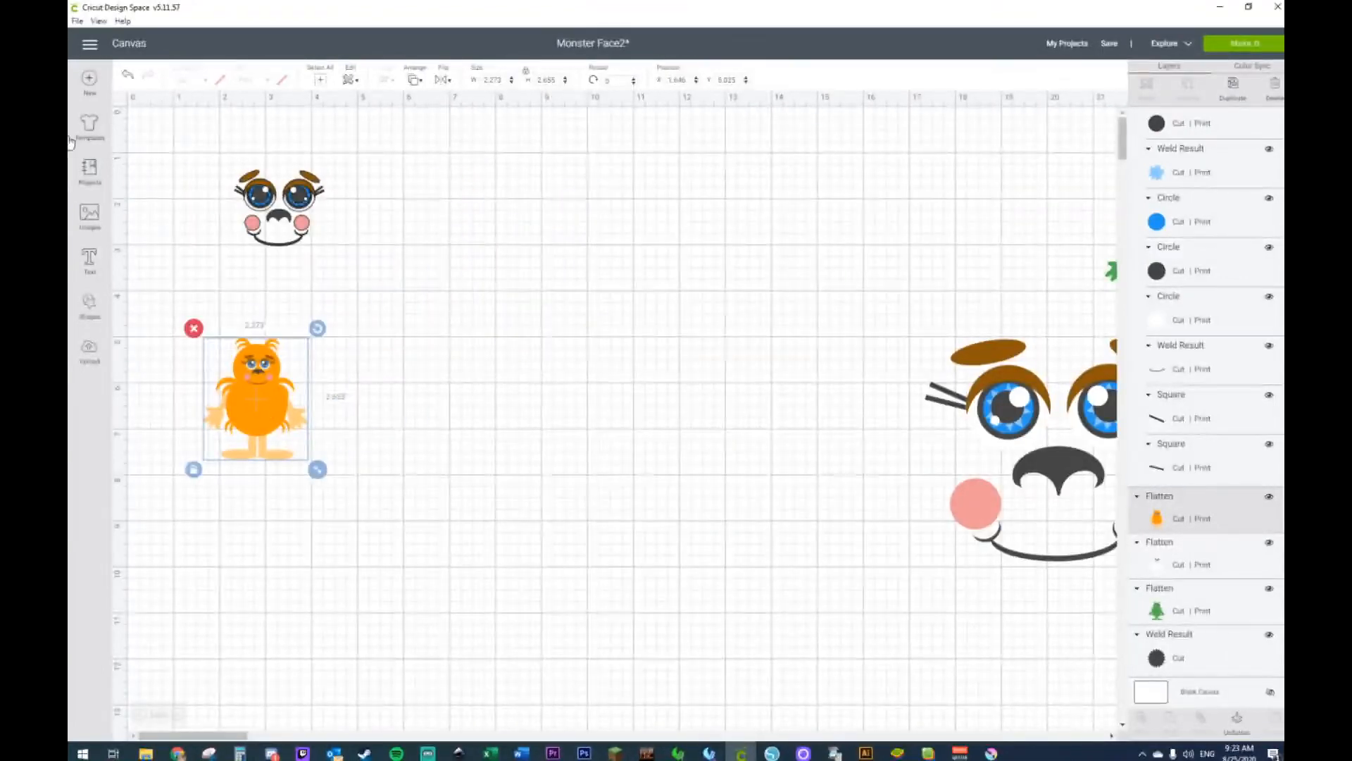
Step: Add a circle about 3.11 inches wide and a duplicate enlarged to about 3.35 inches, overlapping its lower edge, as head and body
{"action": "left_click", "coordinate": [90, 307]}
{"action": "left_click", "coordinate": [200, 236]}
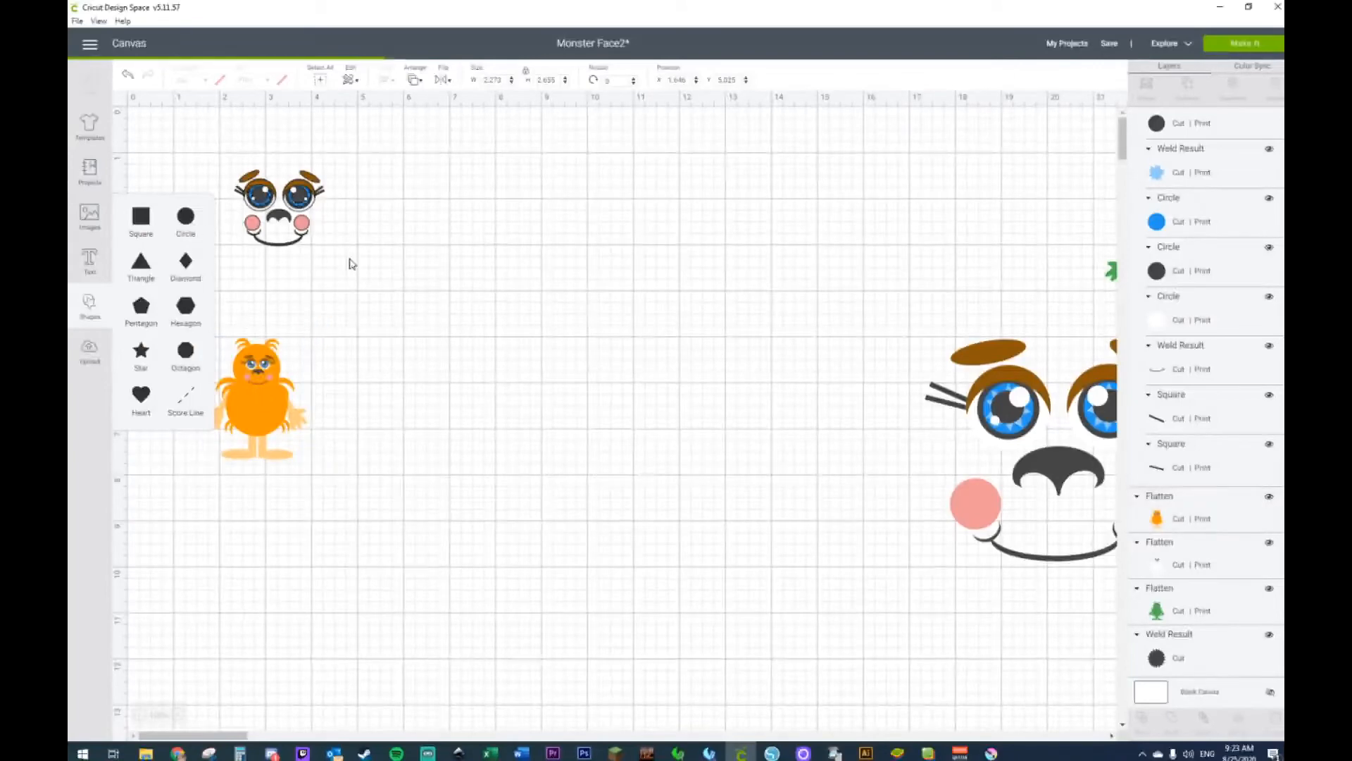
{"action": "left_click_drag", "start_coordinate": [318, 261], "coordinate": [570, 270]}
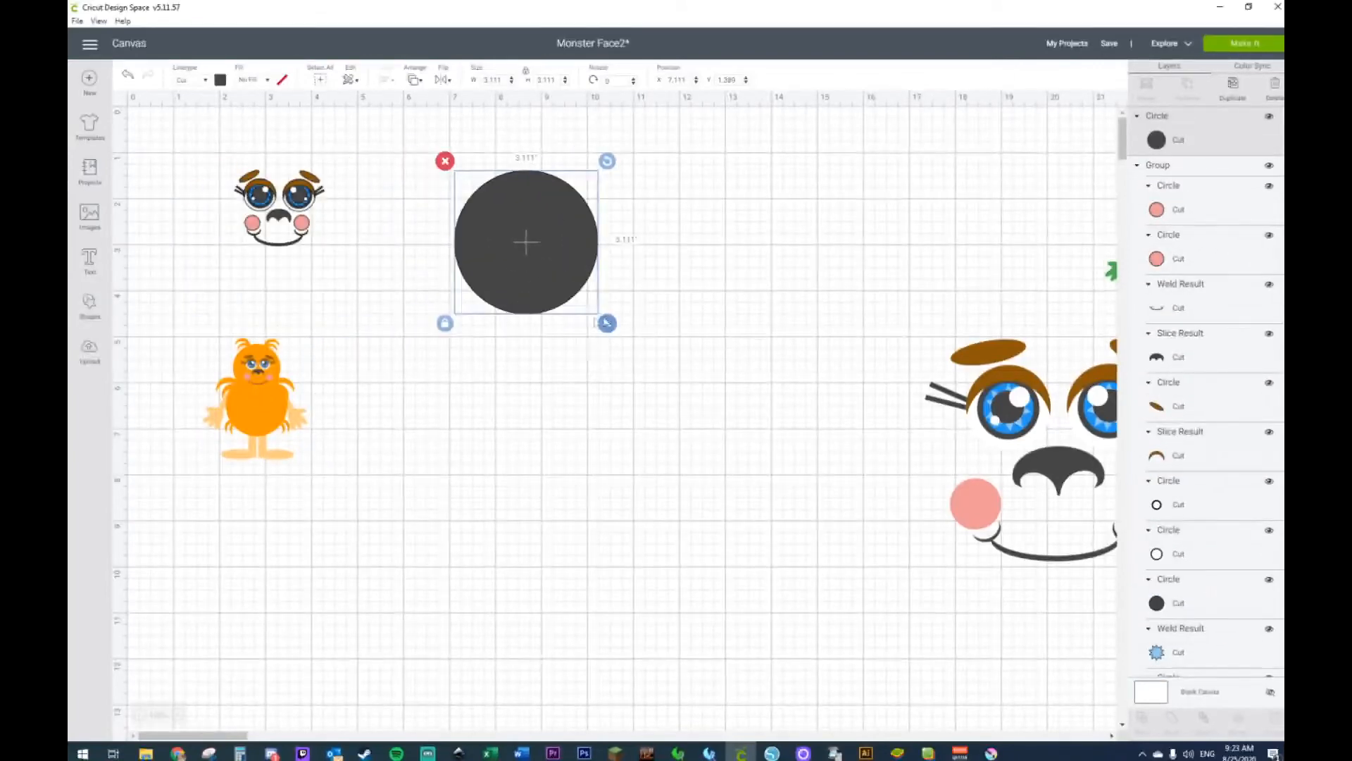
{"action": "key", "text": "ctrl+d"}
{"action": "left_click_drag", "start_coordinate": [547, 266], "coordinate": [527, 346]}
{"action": "left_click_drag", "start_coordinate": [605, 423], "coordinate": [613, 432]}
{"action": "left_click_drag", "start_coordinate": [554, 390], "coordinate": [559, 381]}
Step: Try to center the two body circles vertically on each other
{"action": "left_click", "coordinate": [433, 162]}
{"action": "left_click_drag", "start_coordinate": [433, 162], "coordinate": [669, 495]}
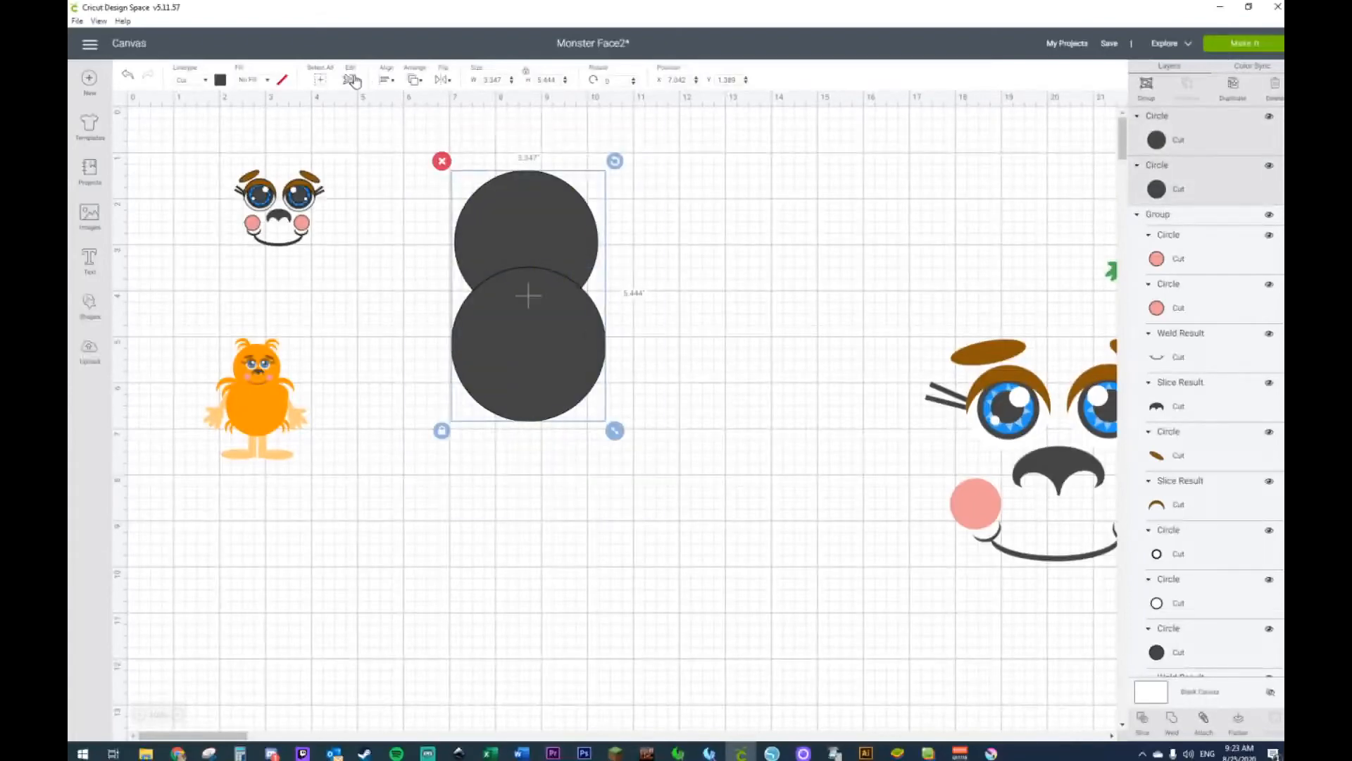
{"action": "left_click", "coordinate": [381, 84]}
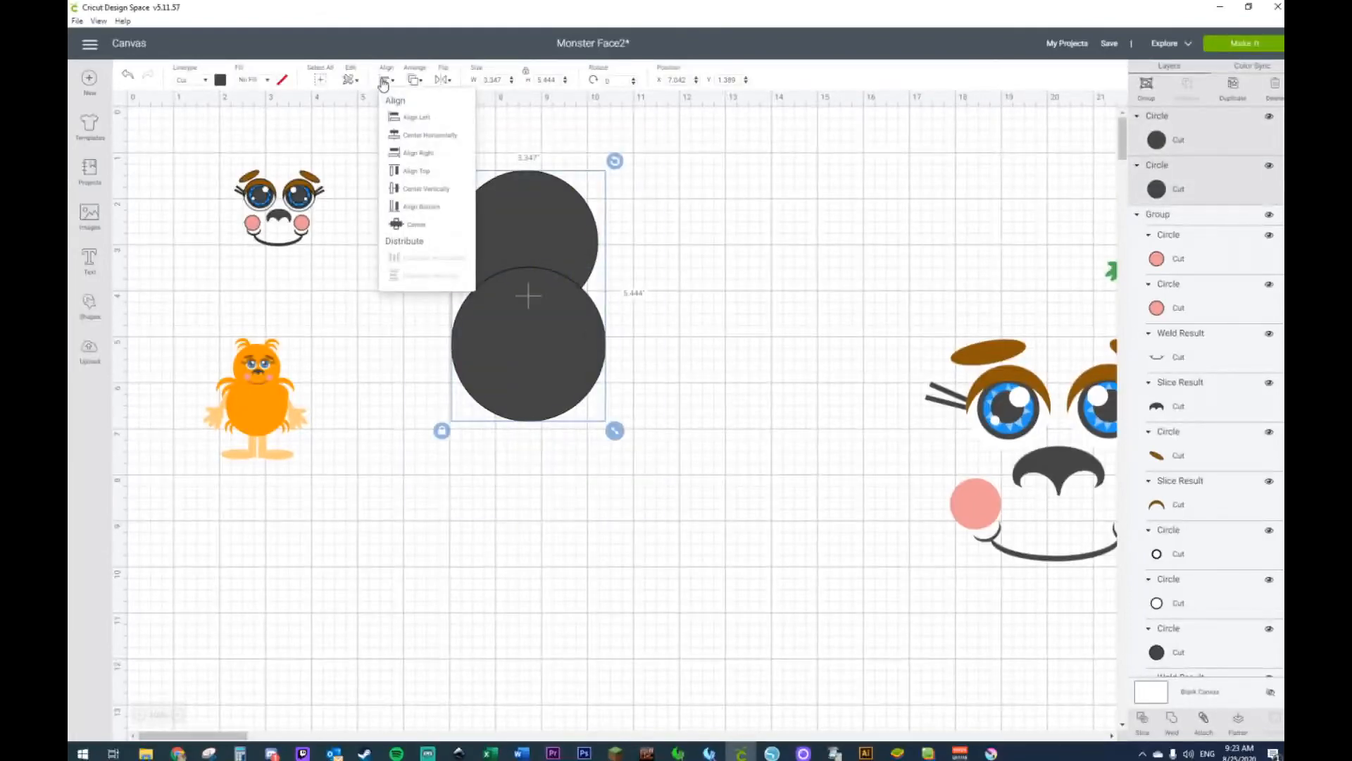
{"action": "left_click", "coordinate": [425, 191]}
{"action": "left_click", "coordinate": [128, 74]}
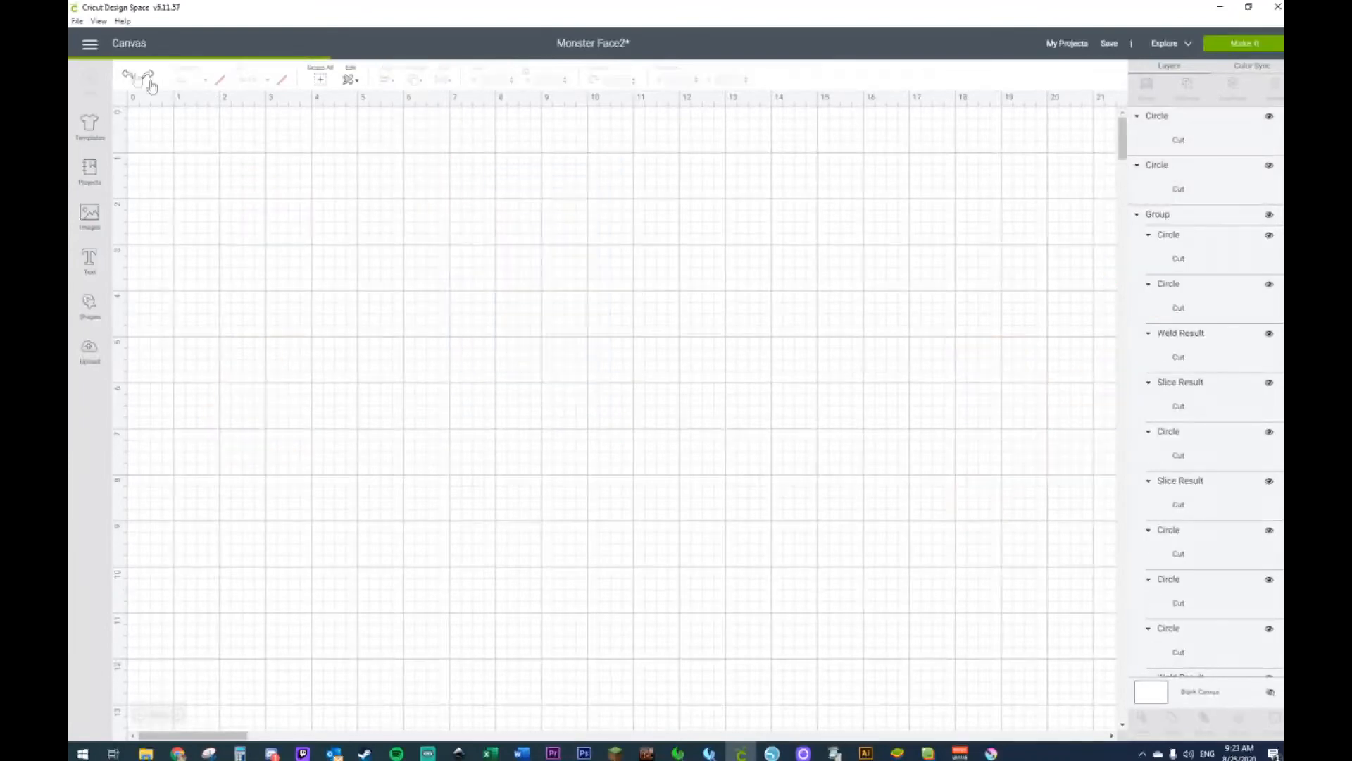
Step: Center the two overlapping circles horizontally, weld them into one body shape and select it
{"action": "left_click_drag", "start_coordinate": [425, 154], "coordinate": [635, 535]}
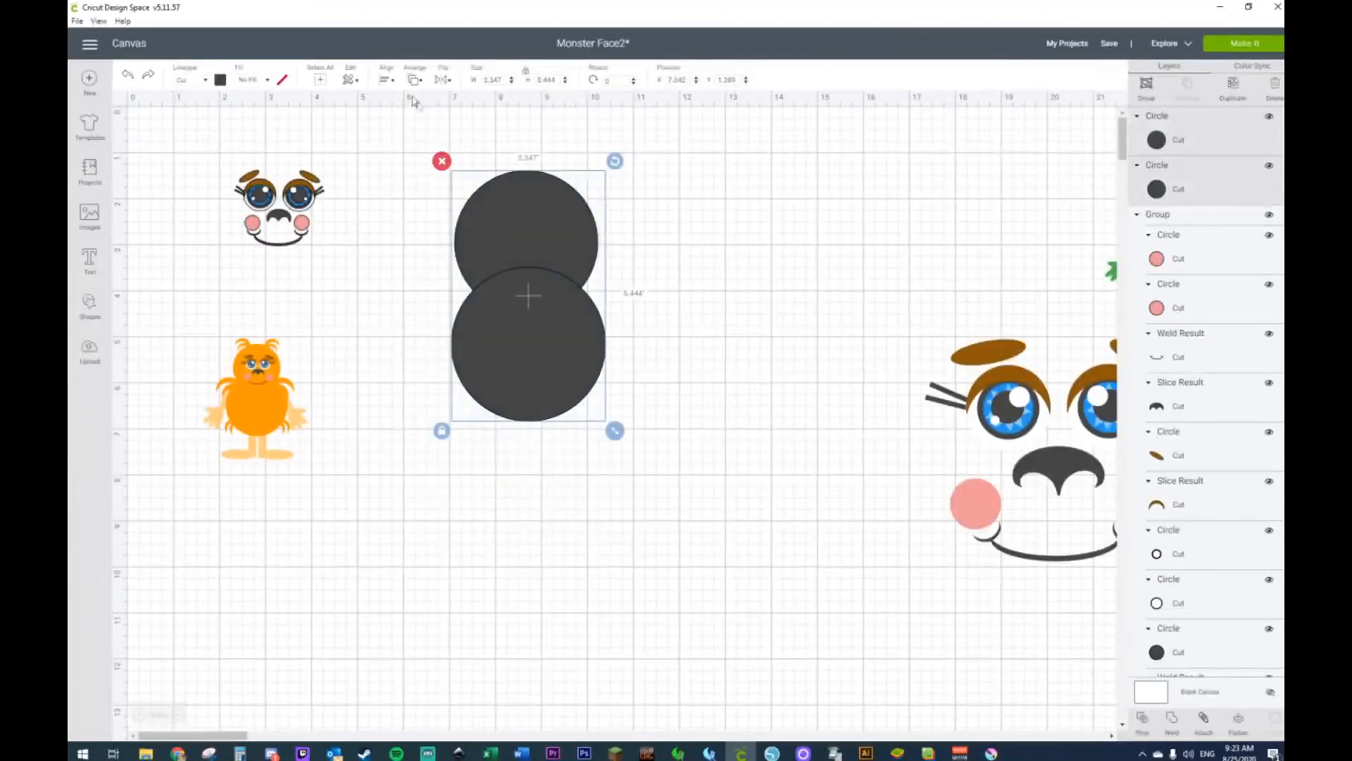
{"action": "left_click", "coordinate": [388, 84]}
{"action": "left_click", "coordinate": [408, 134]}
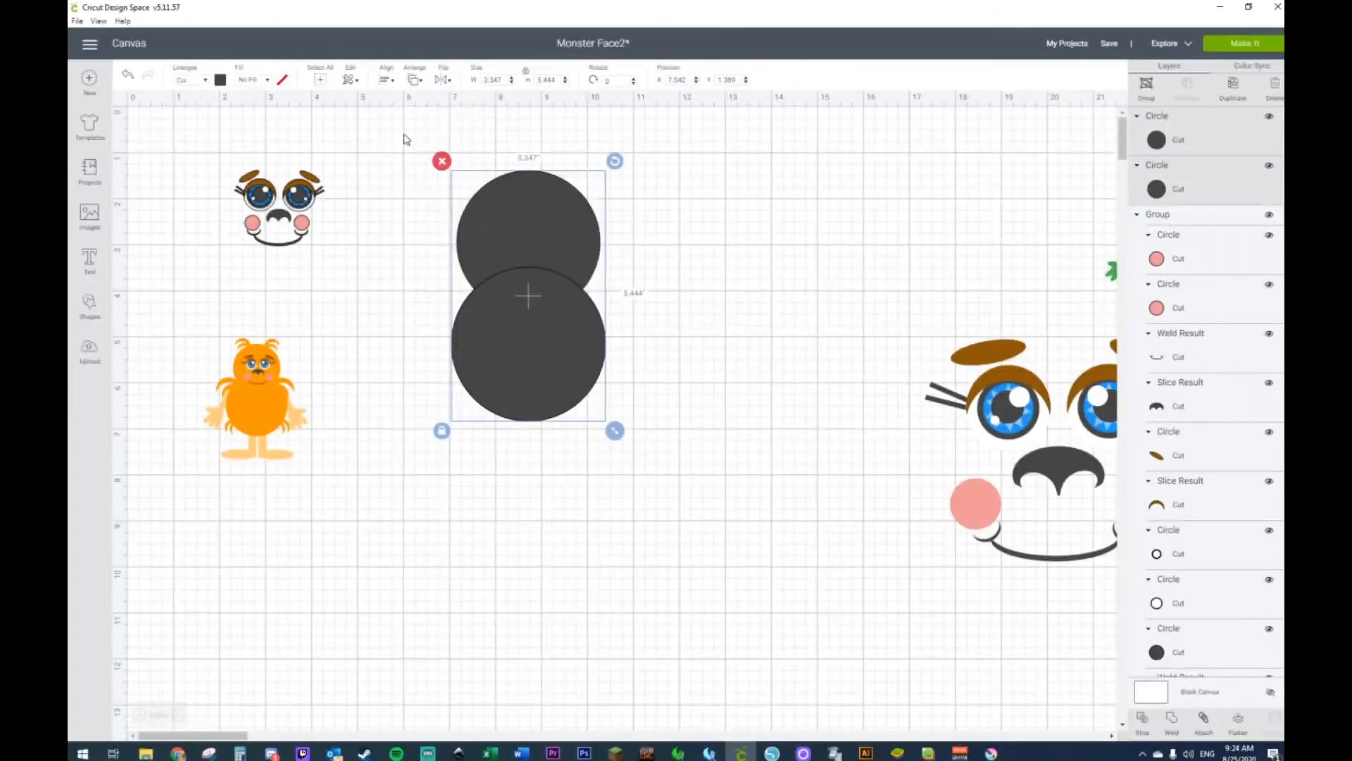
{"action": "right_click", "coordinate": [536, 401]}
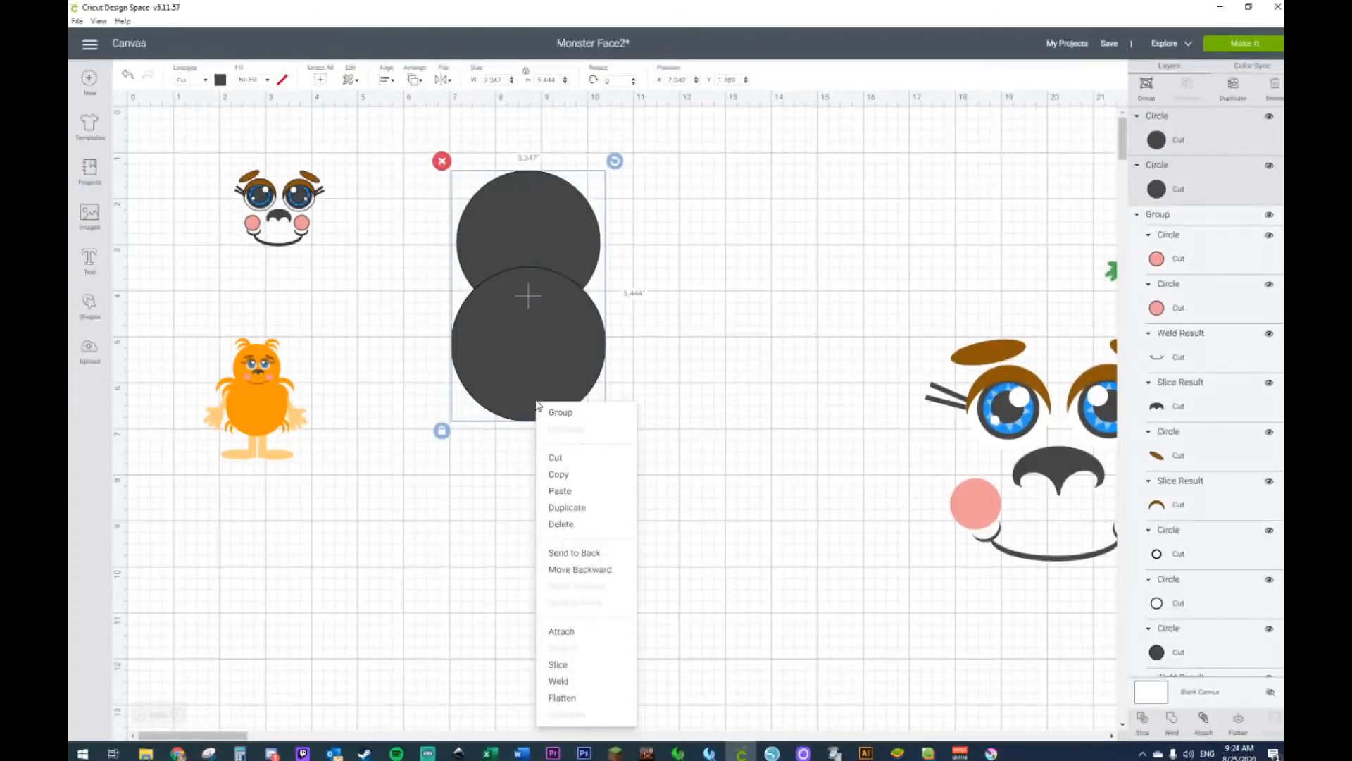
{"action": "left_click", "coordinate": [559, 680]}
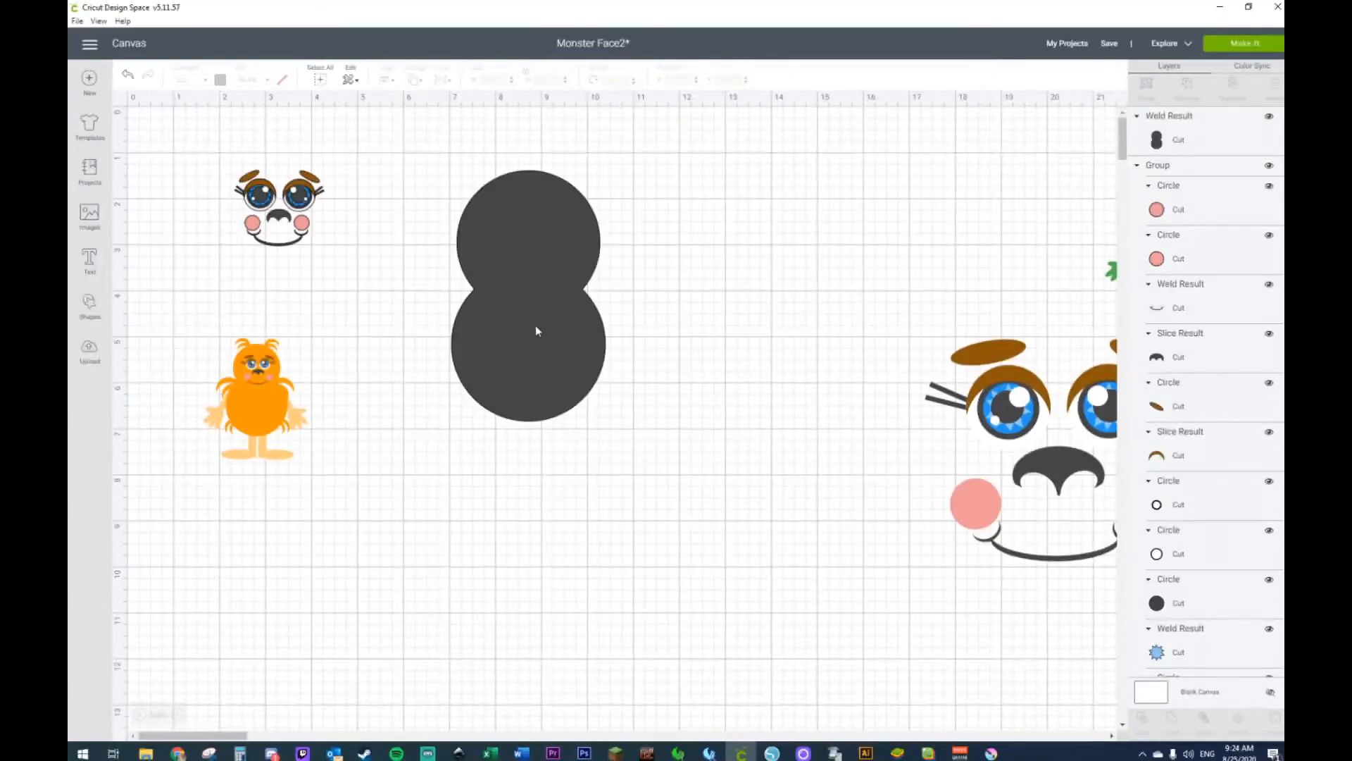
{"action": "left_click", "coordinate": [503, 221]}
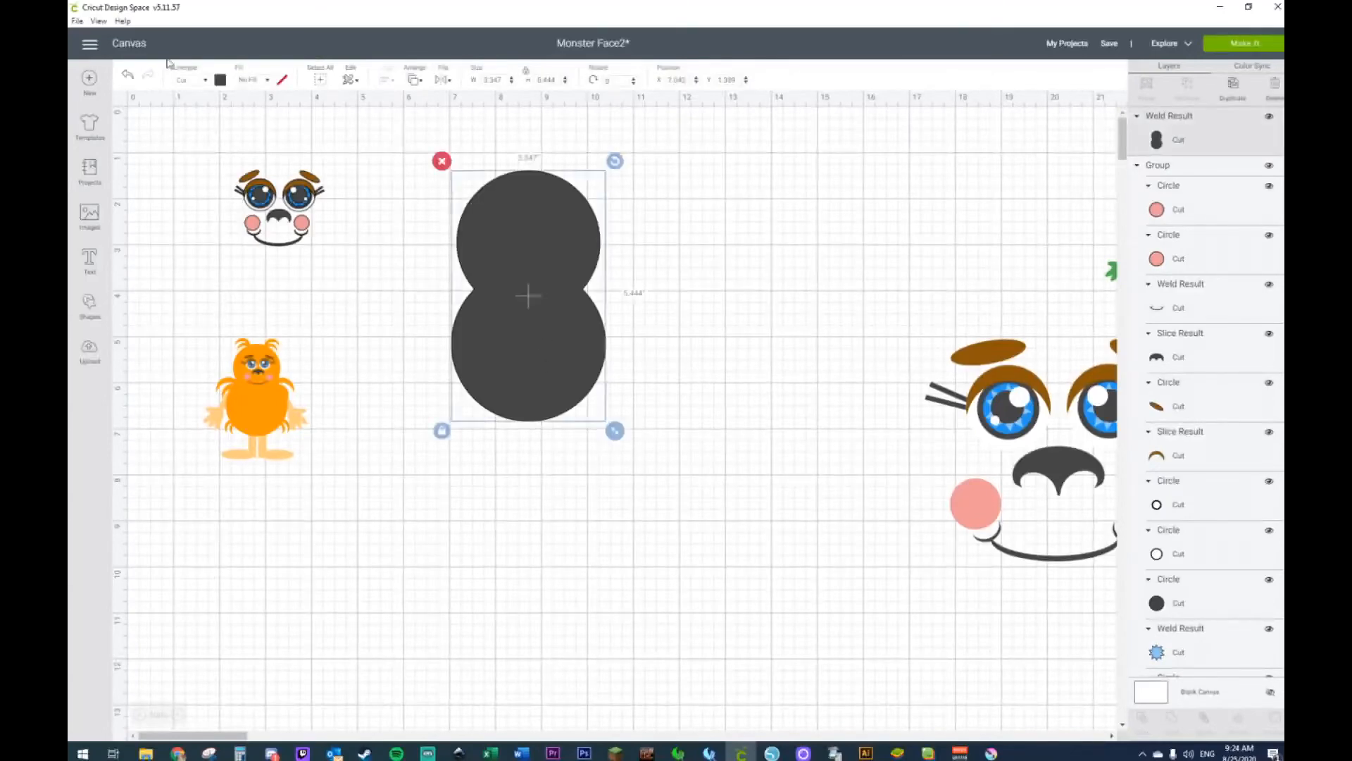
Step: Recolor the welded body to the orange of the example monster and shift it slightly to the right and down
{"action": "left_click", "coordinate": [220, 81]}
{"action": "left_click", "coordinate": [250, 142]}
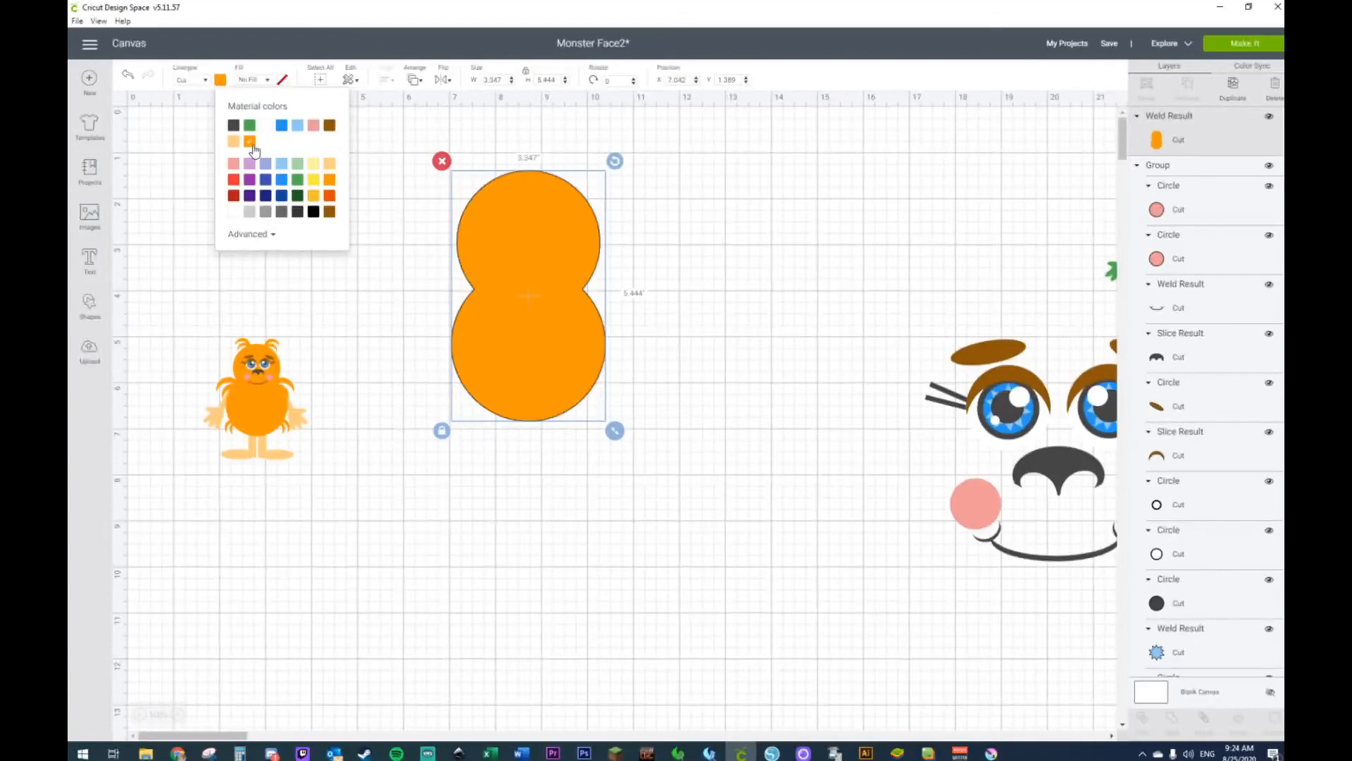
{"action": "left_click", "coordinate": [591, 444]}
{"action": "left_click_drag", "start_coordinate": [514, 358], "coordinate": [539, 368]}
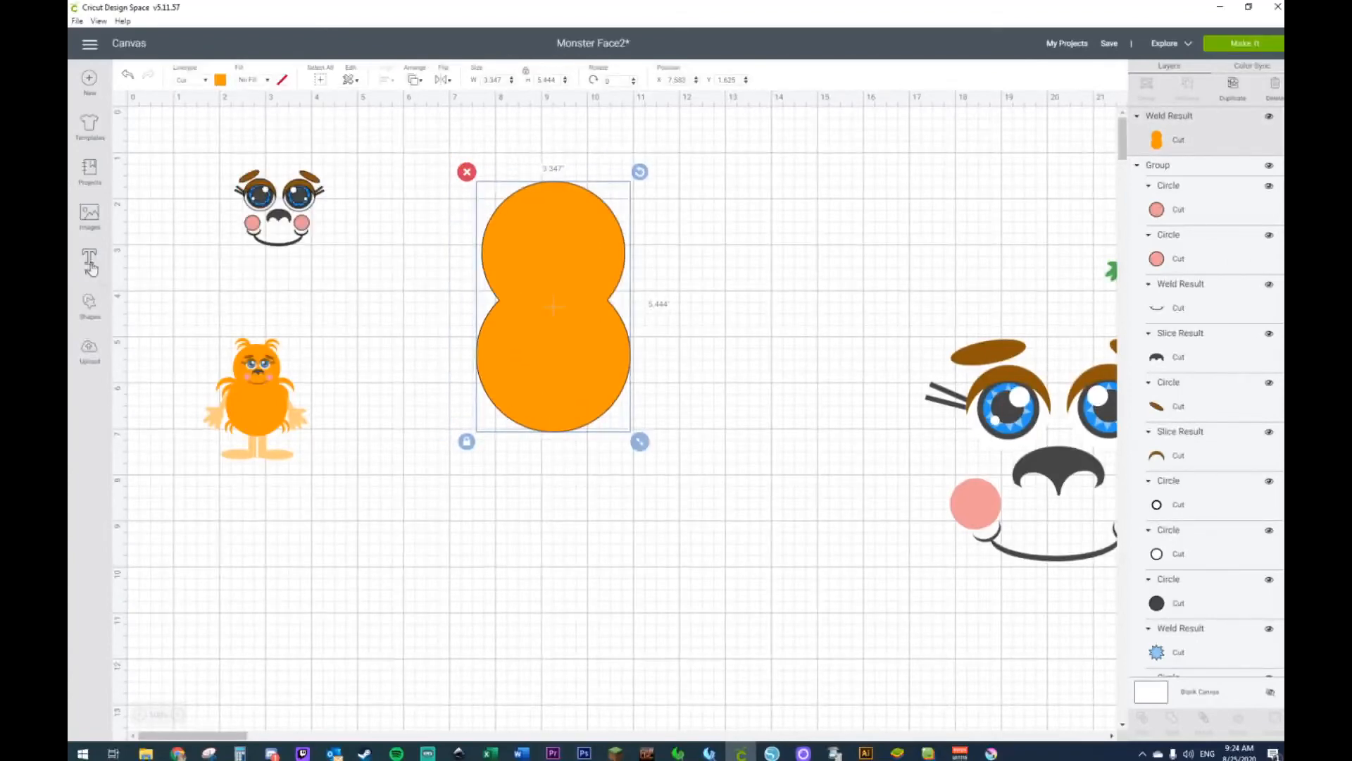
Step: Add a circle, shrink it to about 1.35 inches, and place it below and left of the body as a palm
{"action": "left_click", "coordinate": [90, 308]}
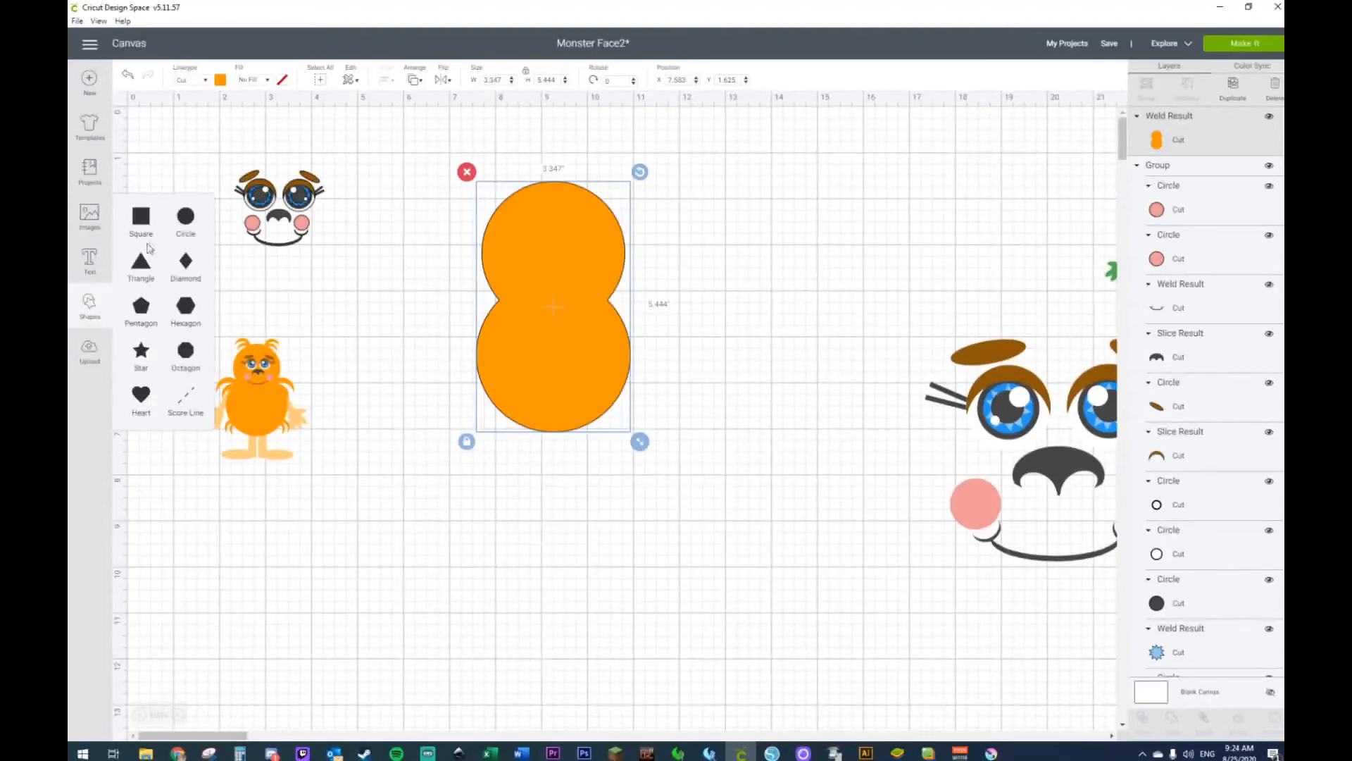
{"action": "left_click", "coordinate": [176, 229]}
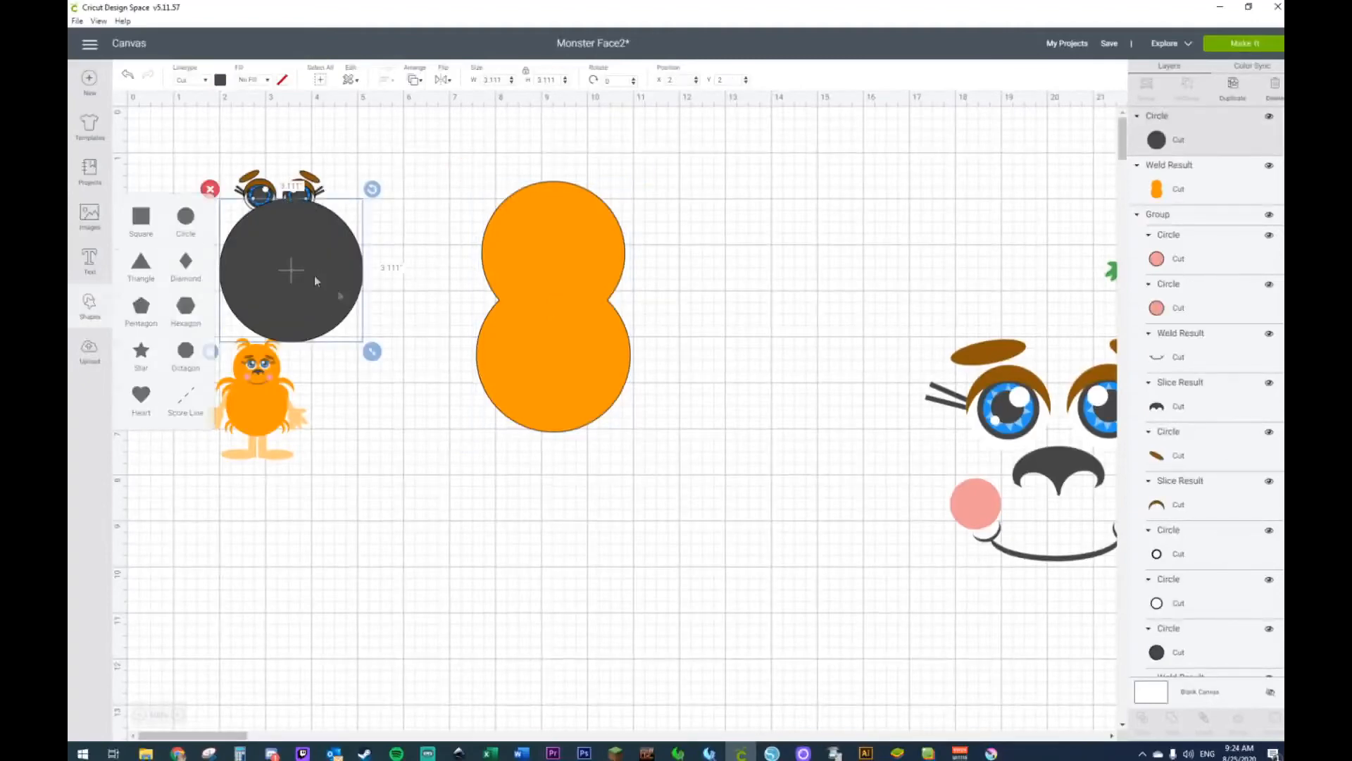
{"action": "left_click_drag", "start_coordinate": [315, 279], "coordinate": [471, 388]}
{"action": "left_click_drag", "start_coordinate": [527, 461], "coordinate": [447, 406]}
{"action": "left_click_drag", "start_coordinate": [410, 356], "coordinate": [509, 542]}
Step: Duplicate the palm circle, reshape the copy into an oval about 0.58 by 1.63 inches, and set it on the palm as a finger
{"action": "key", "text": "ctrl+d"}
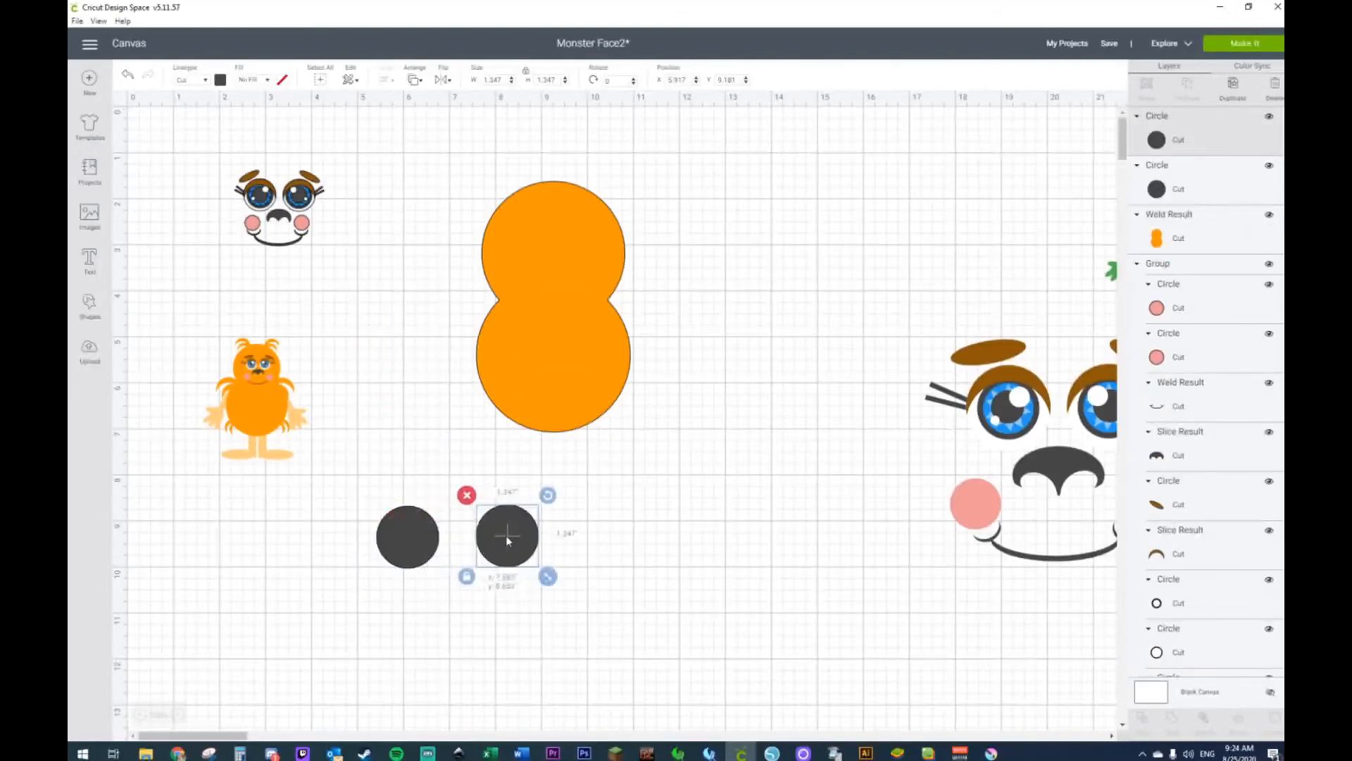
{"action": "left_click", "coordinate": [469, 577]}
{"action": "left_click_drag", "start_coordinate": [548, 577], "coordinate": [512, 589]}
{"action": "left_click_drag", "start_coordinate": [495, 543], "coordinate": [389, 504]}
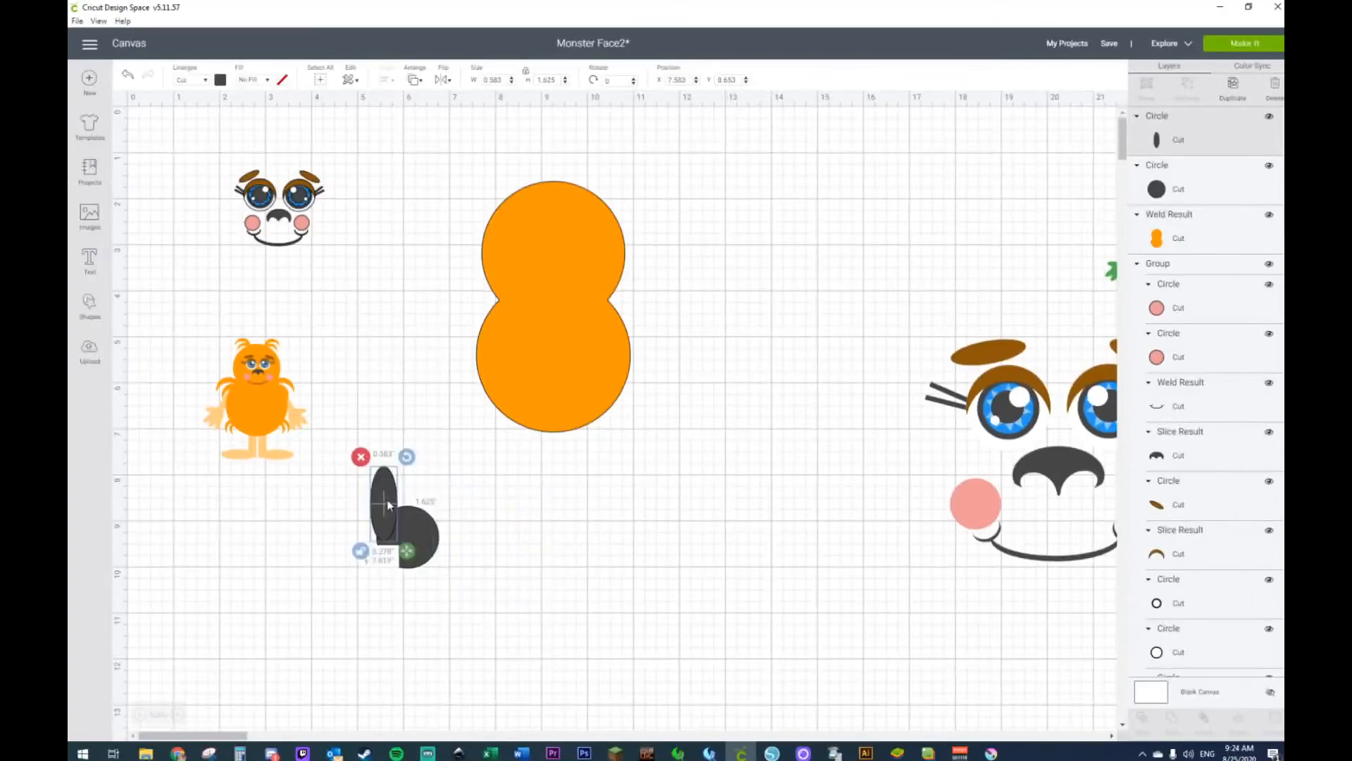
Step: Tilt and copy the finger oval to make three fingers fanned out above the palm
{"action": "left_click_drag", "start_coordinate": [407, 456], "coordinate": [452, 499]}
{"action": "left_click_drag", "start_coordinate": [423, 507], "coordinate": [450, 501]}
{"action": "key", "text": "ctrl+v"}
{"action": "left_click", "coordinate": [537, 578]}
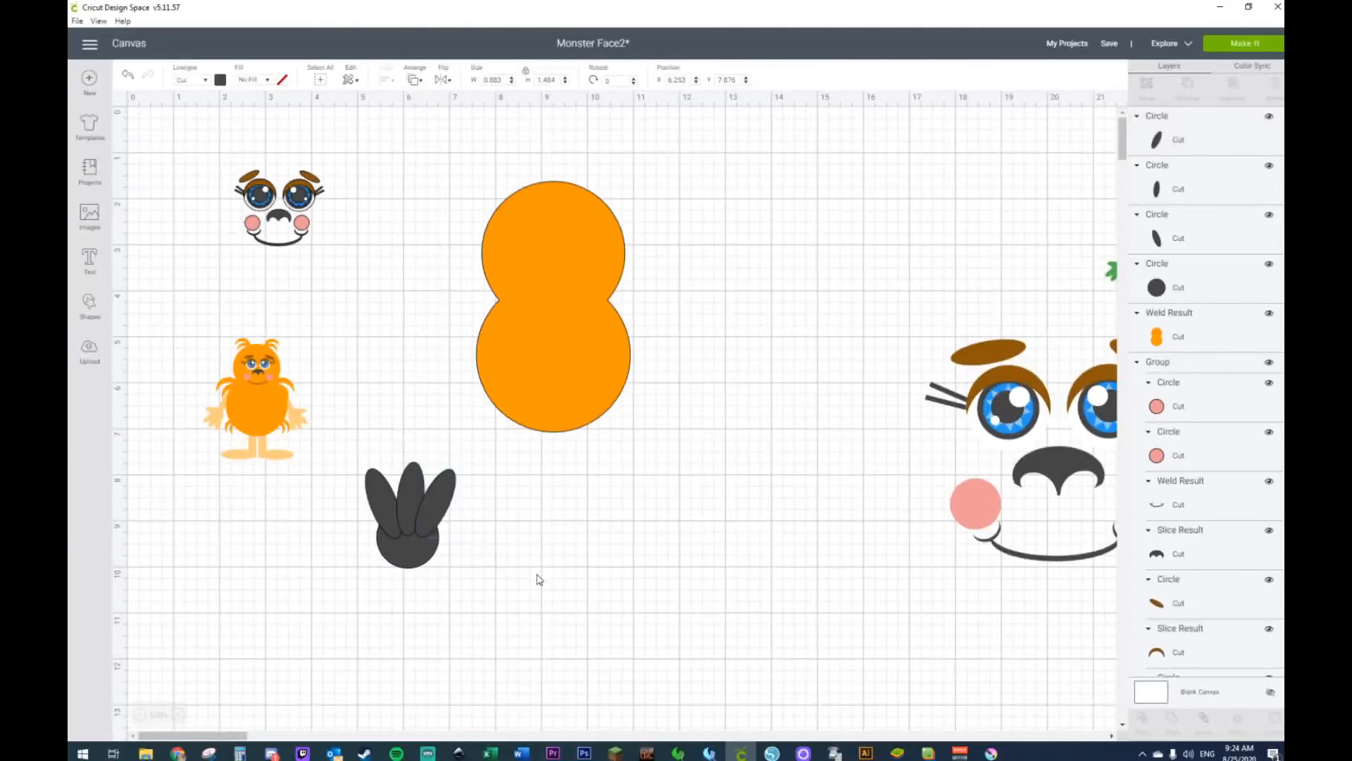
Step: Add another finger copy turned sideways as the thumb, and weld the palm, fingers and thumb into one hand
{"action": "key", "text": "ctrl+v"}
{"action": "left_click_drag", "start_coordinate": [489, 483], "coordinate": [481, 524]}
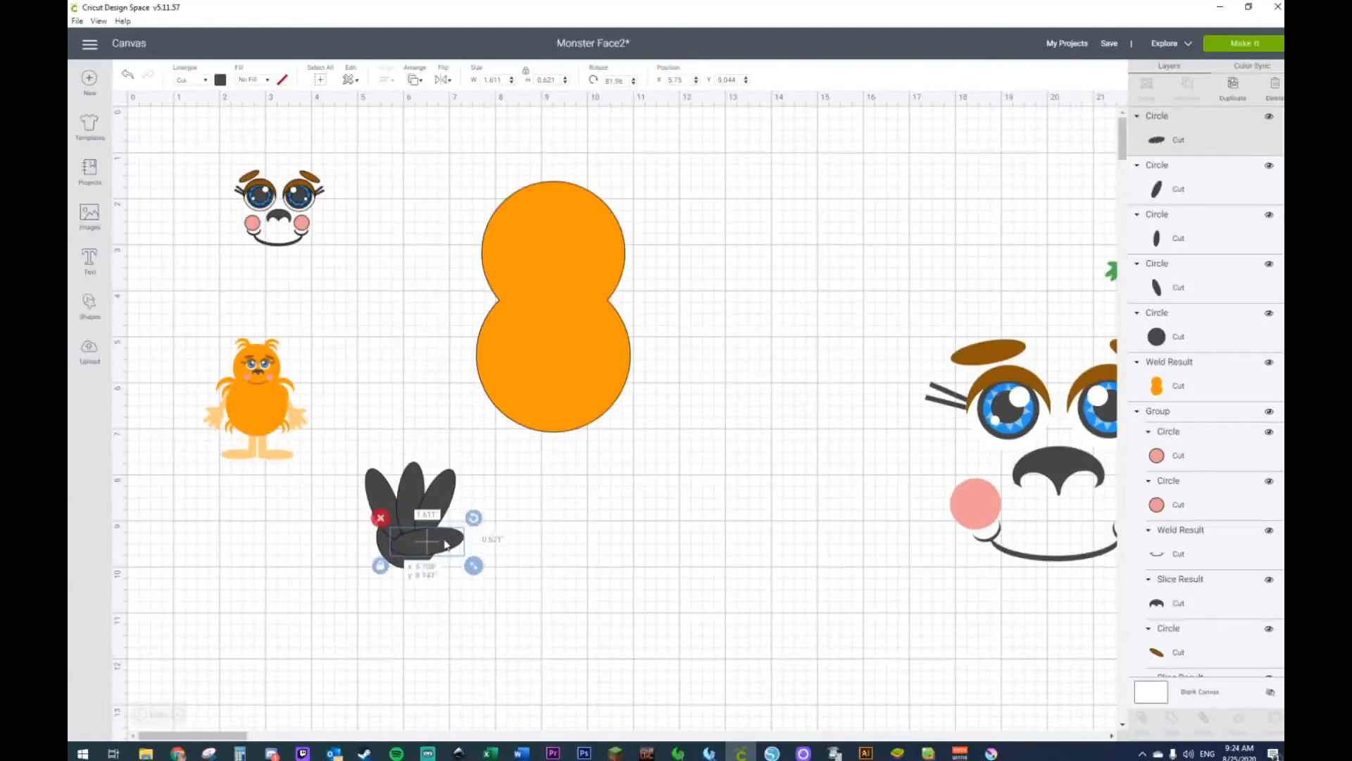
{"action": "left_click", "coordinate": [537, 556]}
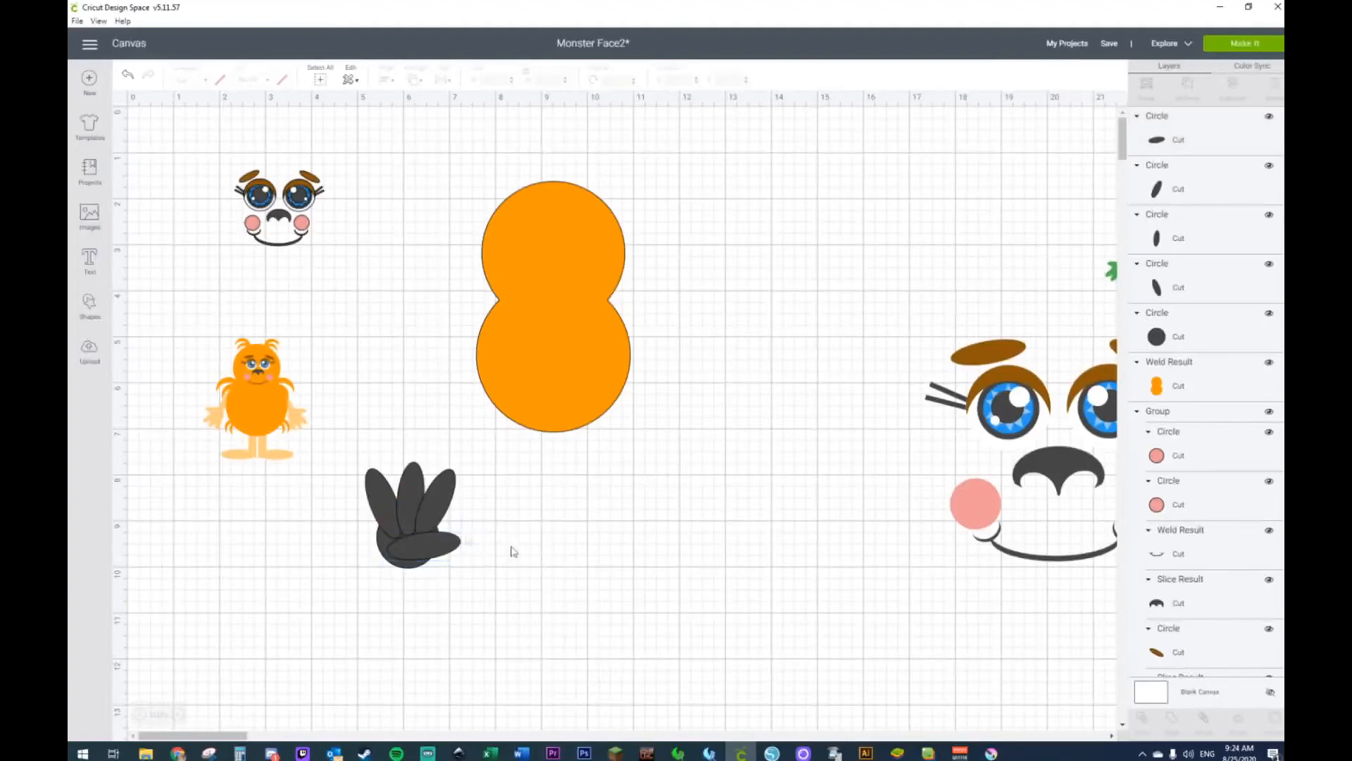
{"action": "left_click_drag", "start_coordinate": [357, 447], "coordinate": [485, 622]}
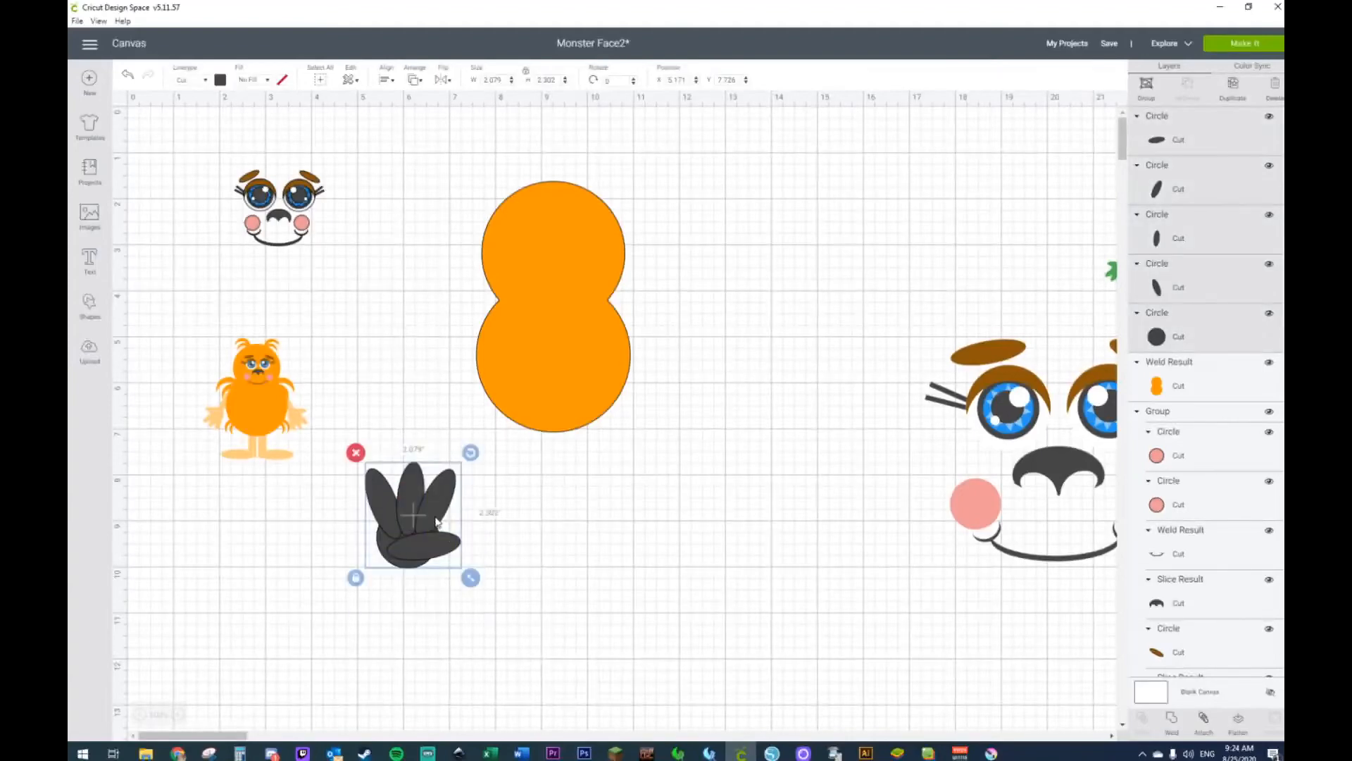
{"action": "right_click", "coordinate": [437, 522]}
{"action": "left_click", "coordinate": [460, 635]}
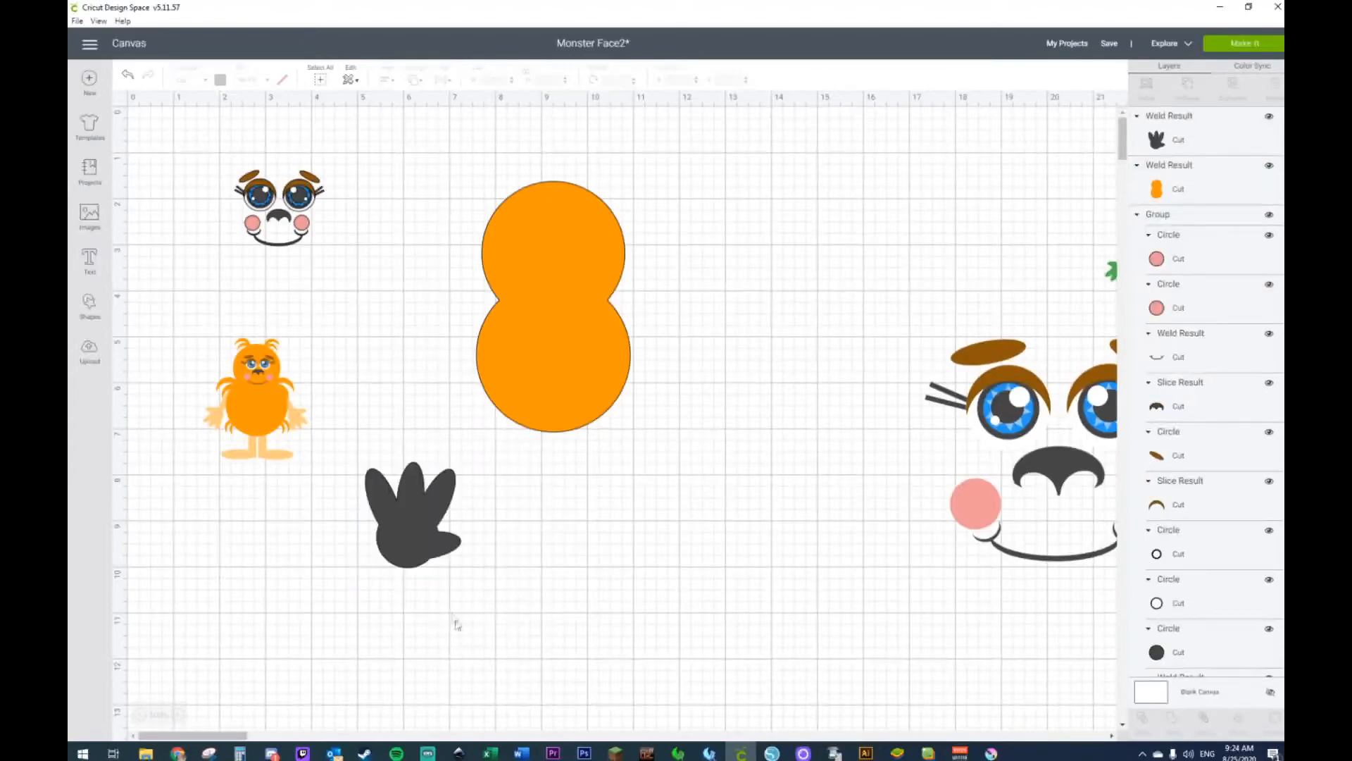
Step: Rotate the hand to about 174 degrees so the fingers point down, and place it left of the body
{"action": "left_click_drag", "start_coordinate": [470, 453], "coordinate": [341, 535]}
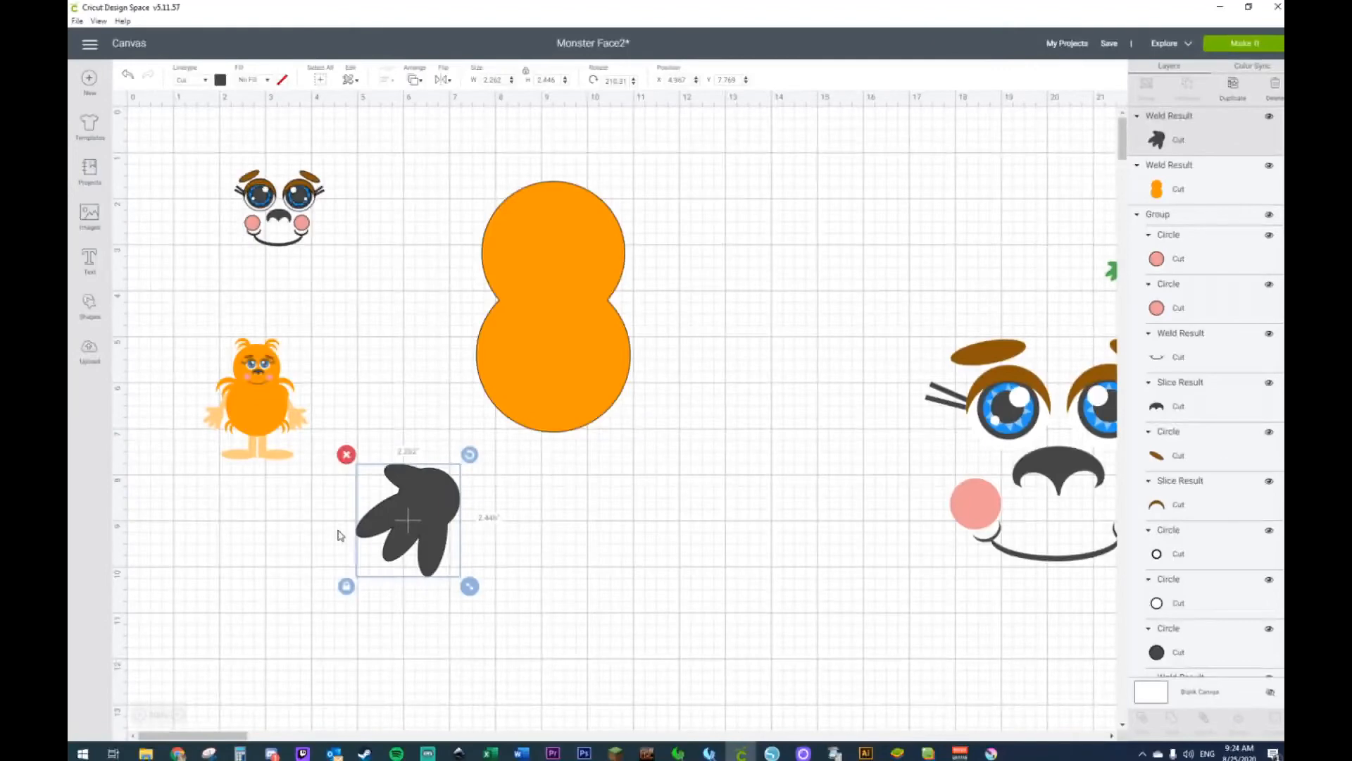
{"action": "left_click_drag", "start_coordinate": [409, 519], "coordinate": [403, 399]}
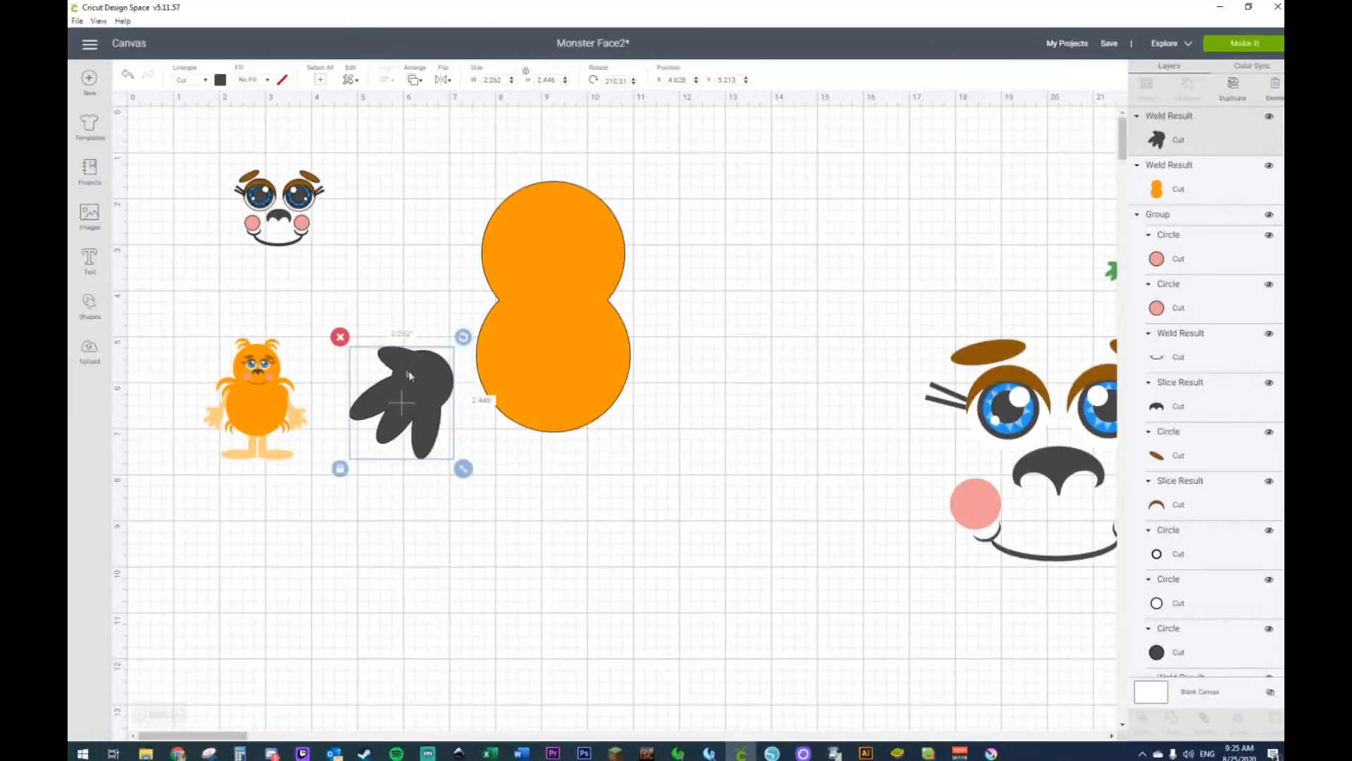
{"action": "left_click_drag", "start_coordinate": [462, 338], "coordinate": [413, 311]}
Step: Add a square, reshape it into a vertical bar about 0.25 by 1.51 inches, and place it above the hand as the arm
{"action": "left_click", "coordinate": [79, 302]}
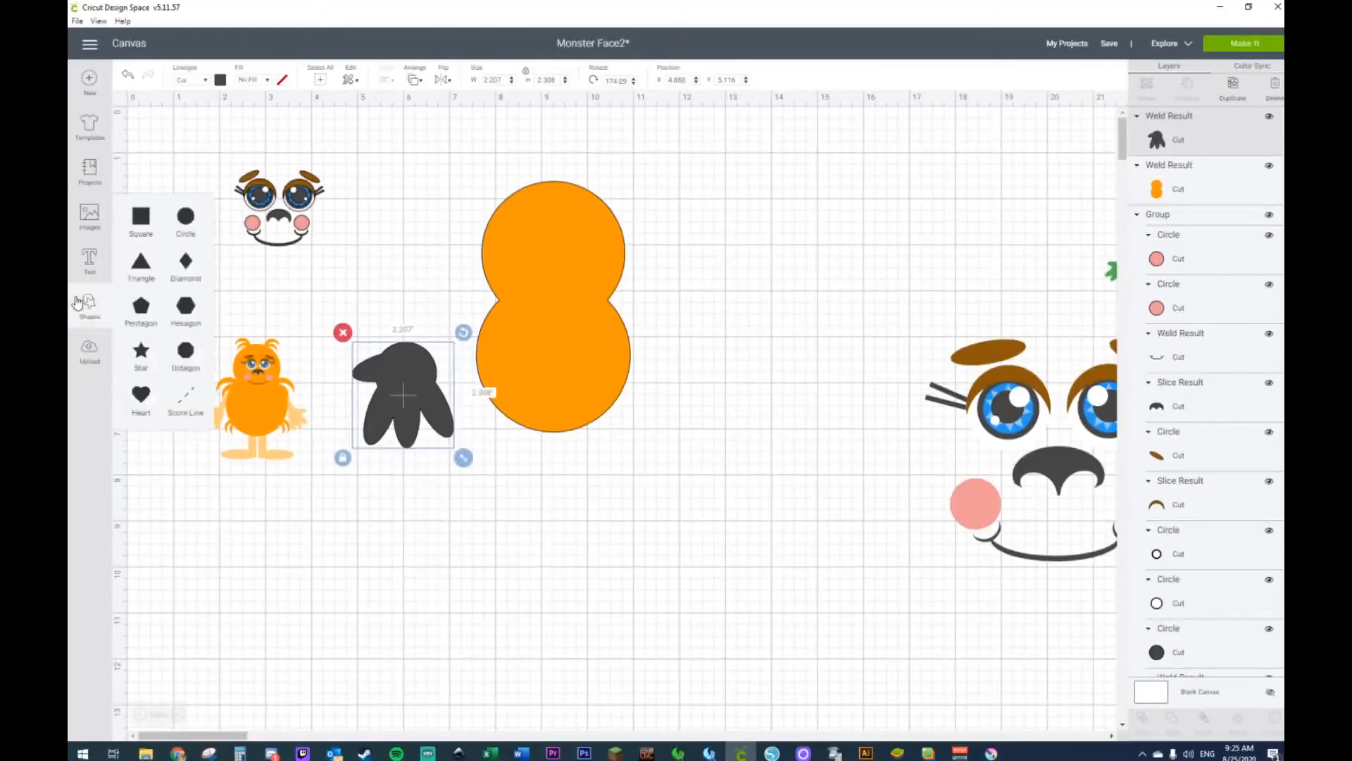
{"action": "left_click", "coordinate": [154, 222]}
{"action": "left_click_drag", "start_coordinate": [343, 335], "coordinate": [414, 306]}
{"action": "left_click_drag", "start_coordinate": [469, 352], "coordinate": [422, 329]}
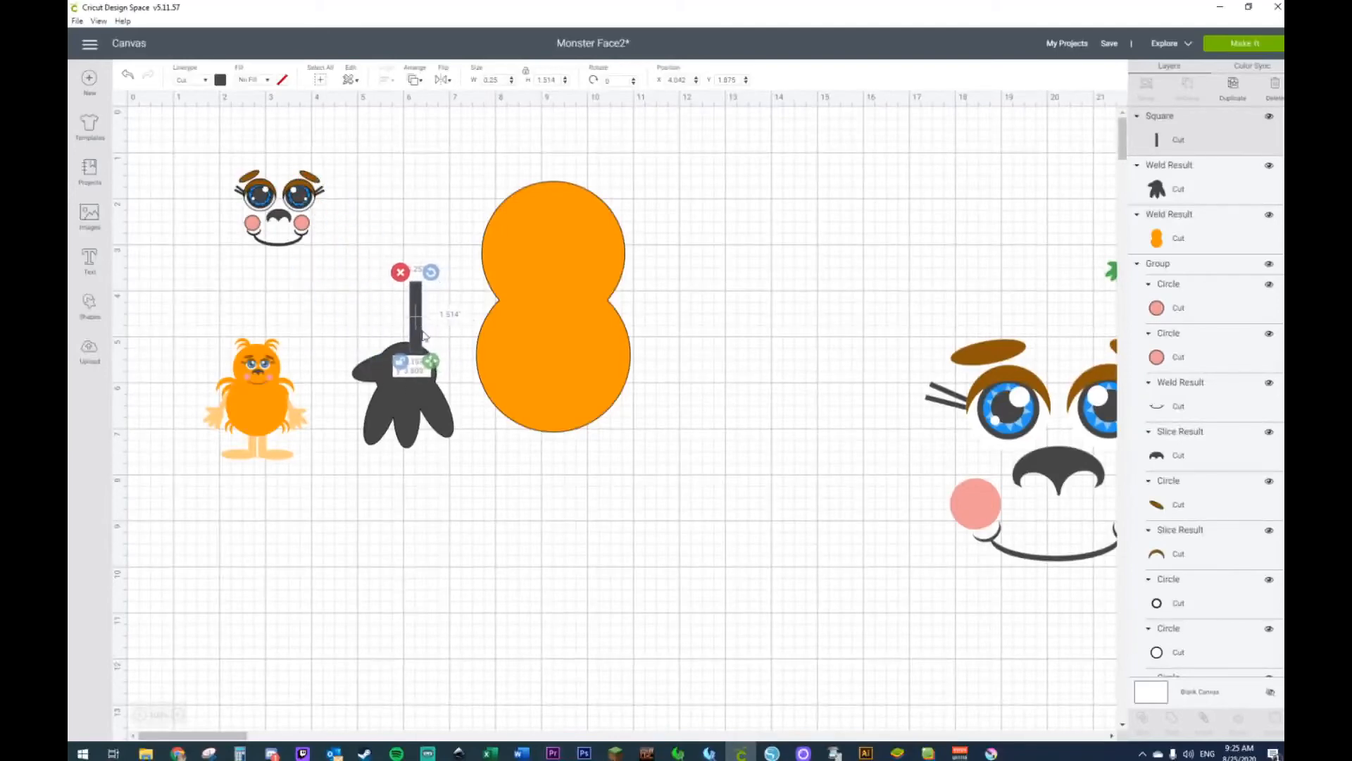
Step: Shrink the hand to about 1.72 inches wide, widen the arm bar, and line them up so they overlap at the wrist
{"action": "left_click", "coordinate": [422, 377]}
{"action": "left_click_drag", "start_coordinate": [462, 455], "coordinate": [440, 435]}
{"action": "left_click_drag", "start_coordinate": [403, 393], "coordinate": [421, 399]}
{"action": "left_click", "coordinate": [423, 320]}
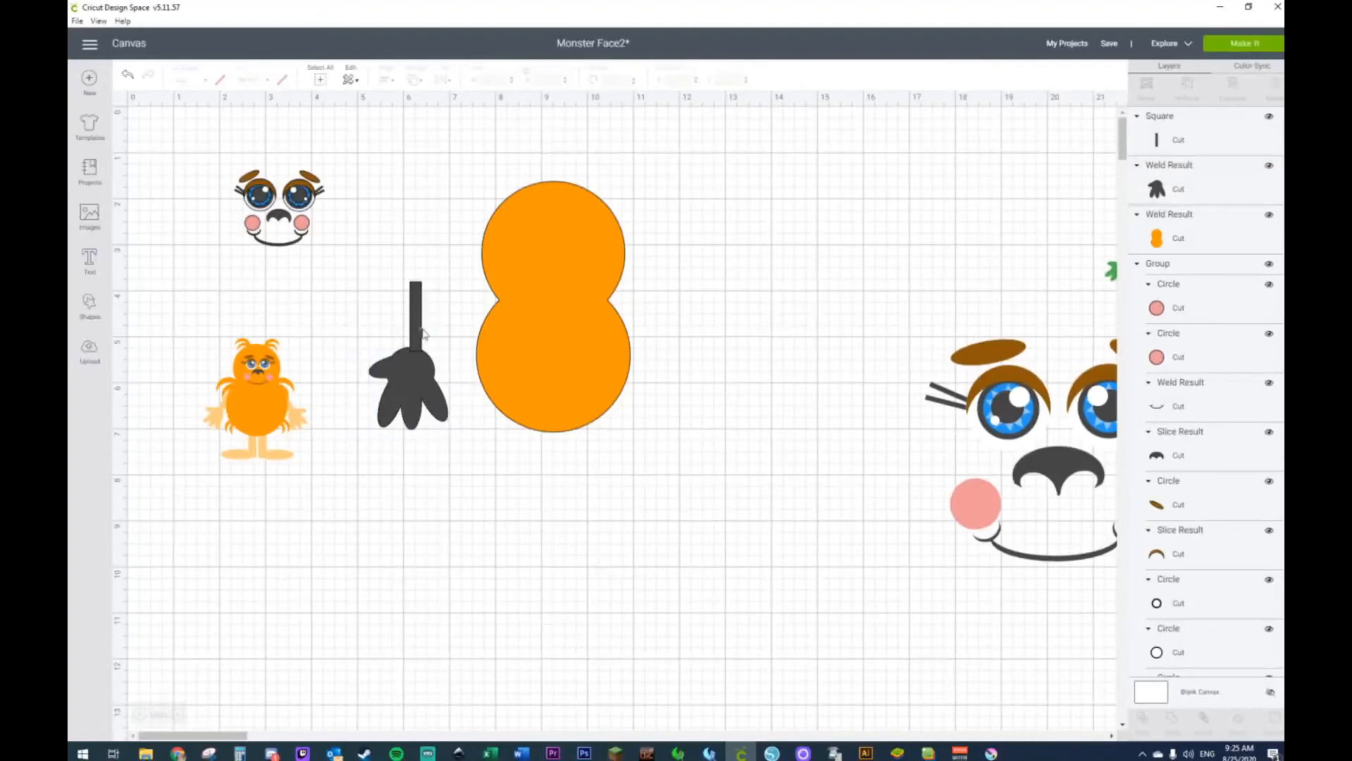
{"action": "left_click", "coordinate": [418, 332]}
{"action": "mouse_move", "coordinate": [434, 360]}
{"action": "left_mouse_down"}
{"action": "mouse_move", "coordinate": [445, 362]}
{"action": "mouse_move", "coordinate": [430, 383]}
{"action": "left_mouse_up"}
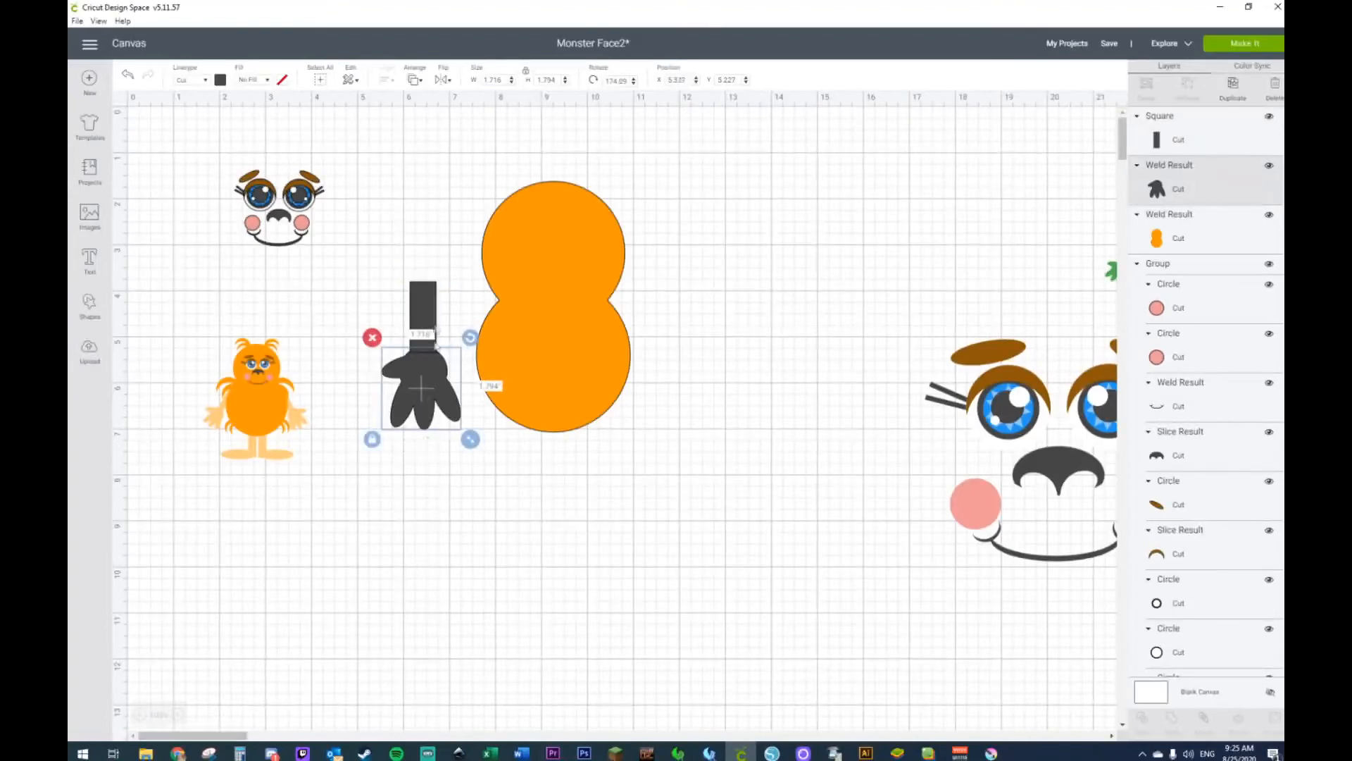
{"action": "left_click_drag", "start_coordinate": [431, 304], "coordinate": [428, 310]}
{"action": "left_click_drag", "start_coordinate": [443, 374], "coordinate": [432, 342]}
Step: Weld the bar and hand into one arm, rotate it about 39 degrees, and set it against the body's left side
{"action": "left_click_drag", "start_coordinate": [374, 276], "coordinate": [427, 456]}
{"action": "right_click", "coordinate": [414, 382]}
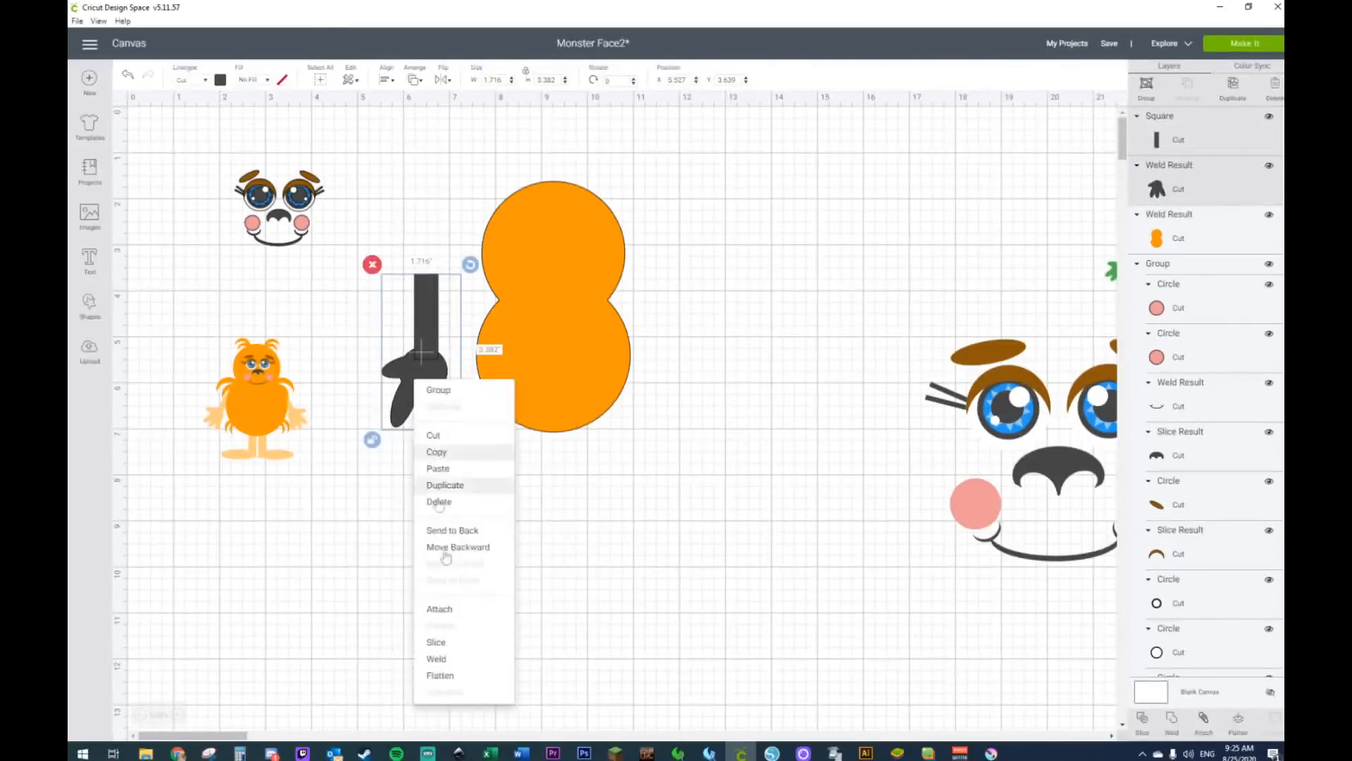
{"action": "left_click", "coordinate": [449, 659]}
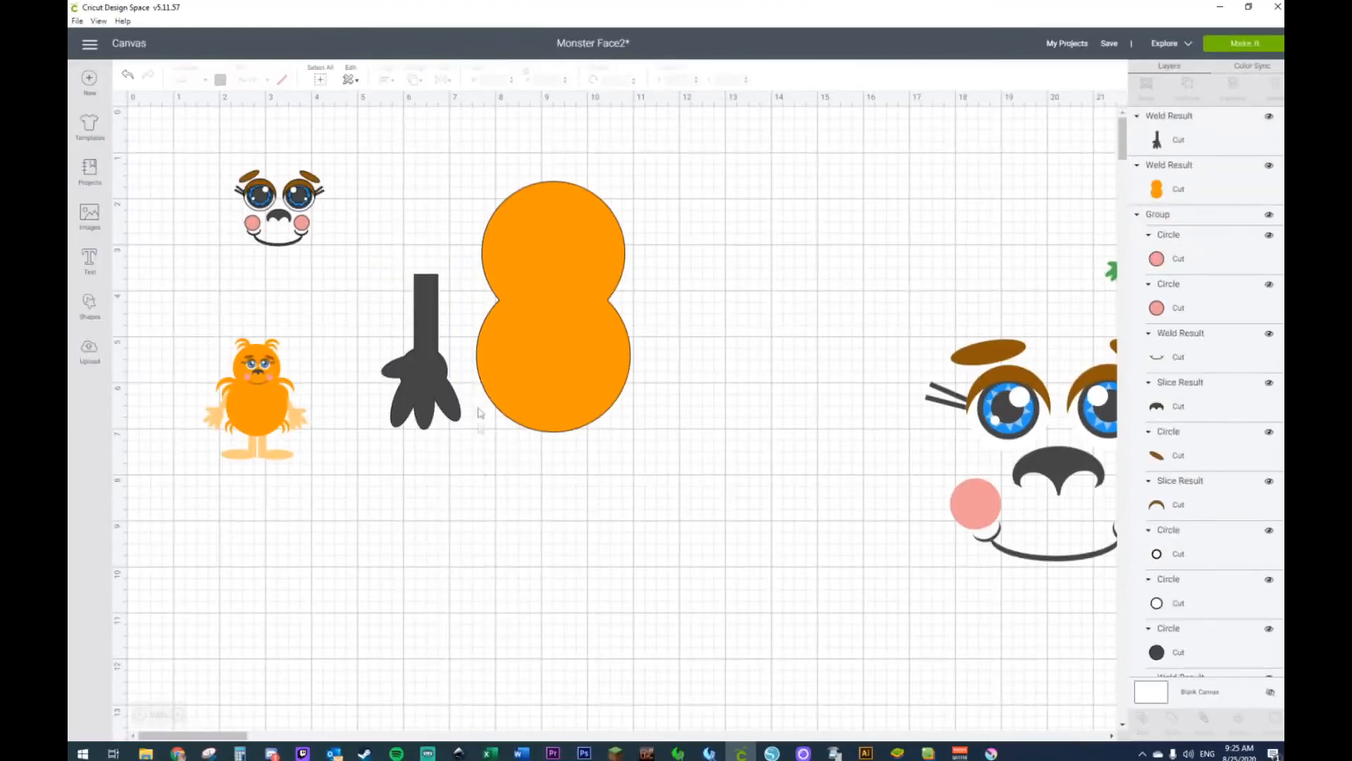
{"action": "left_click", "coordinate": [432, 325]}
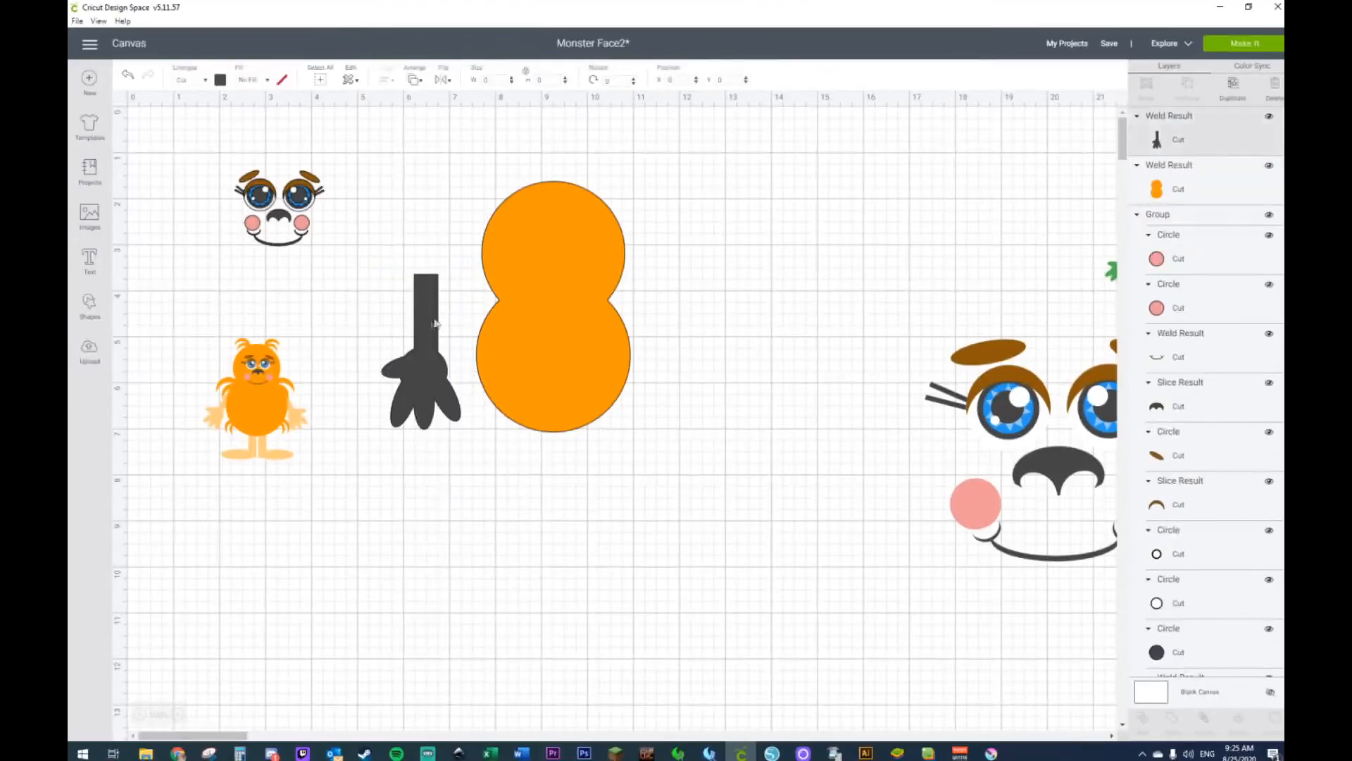
{"action": "left_click_drag", "start_coordinate": [471, 264], "coordinate": [443, 347]}
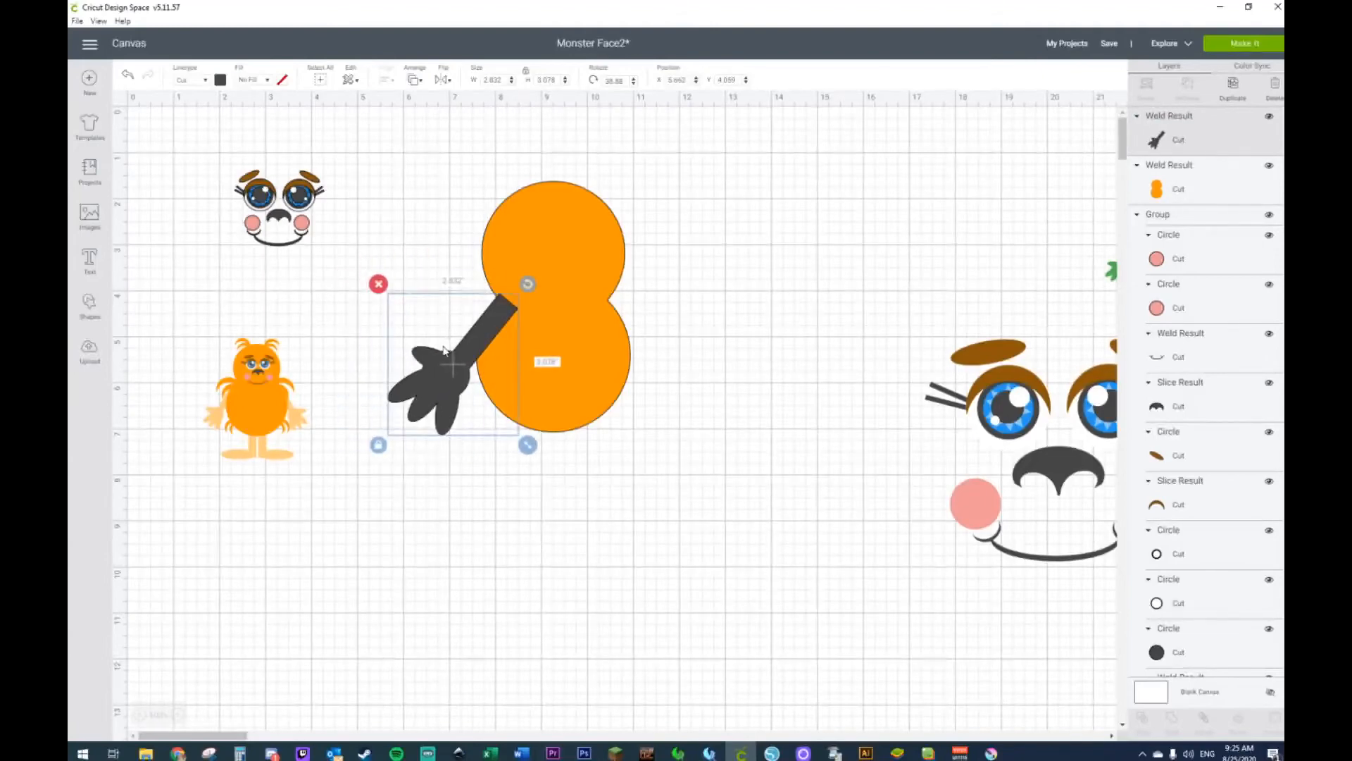
Step: Duplicate the arm, flip the copy horizontally onto the body's right side, and shift the left arm slightly outward
{"action": "key", "text": "ctrl+d"}
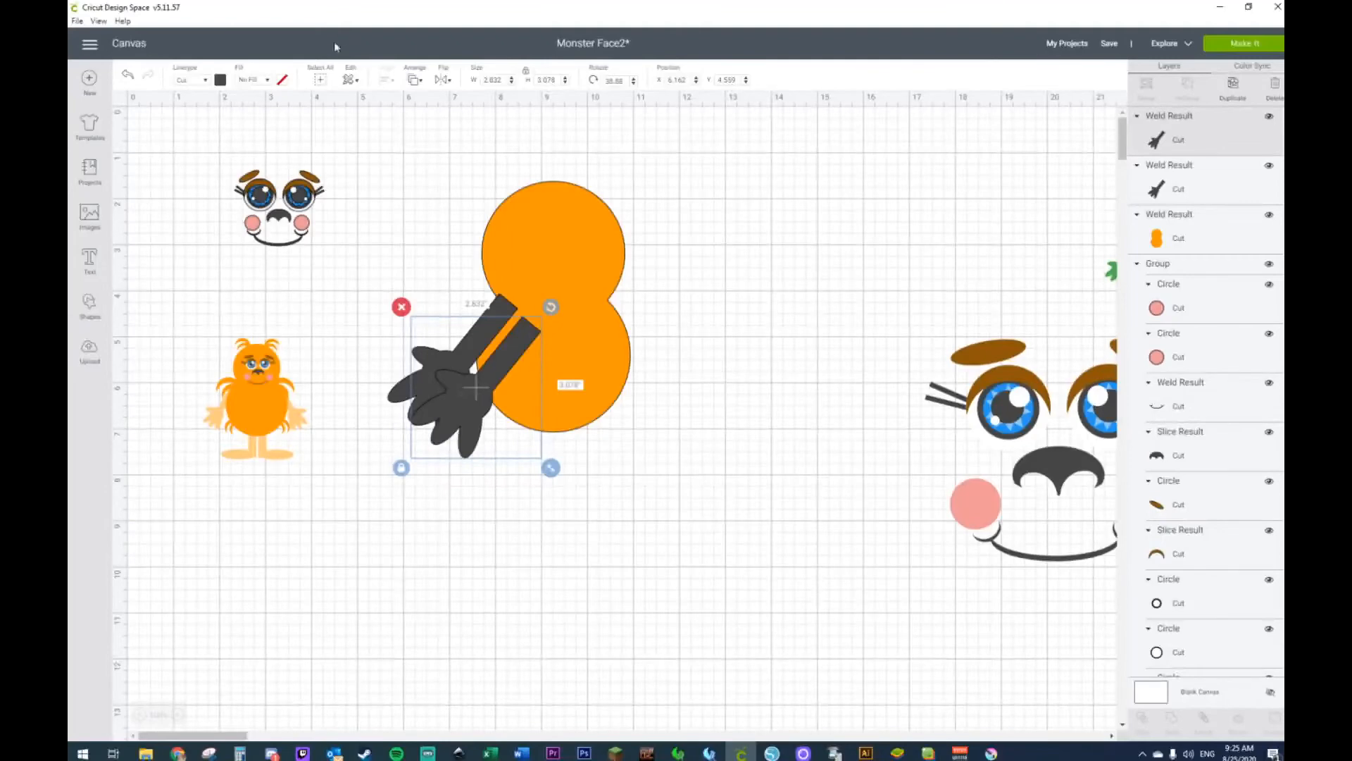
{"action": "left_click", "coordinate": [454, 83]}
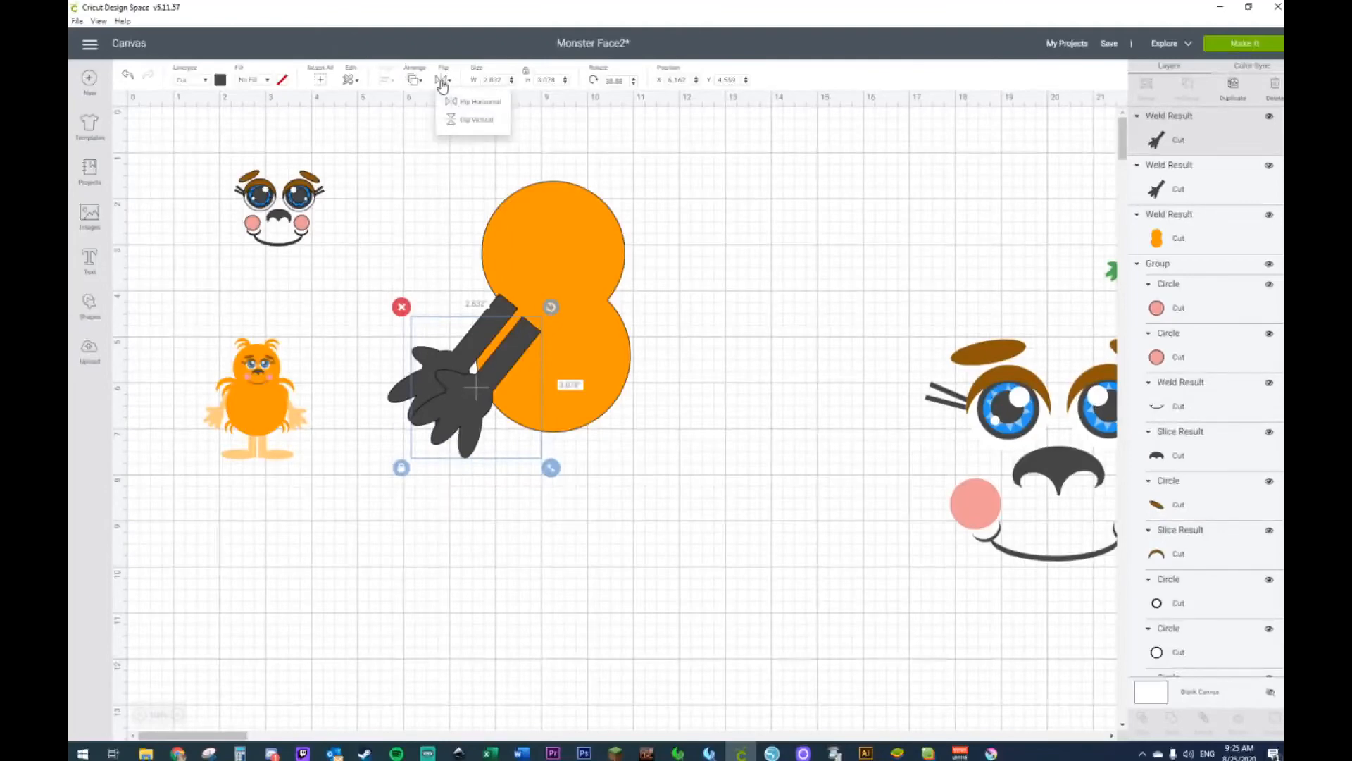
{"action": "left_click", "coordinate": [473, 104]}
{"action": "left_click_drag", "start_coordinate": [496, 437], "coordinate": [681, 414]}
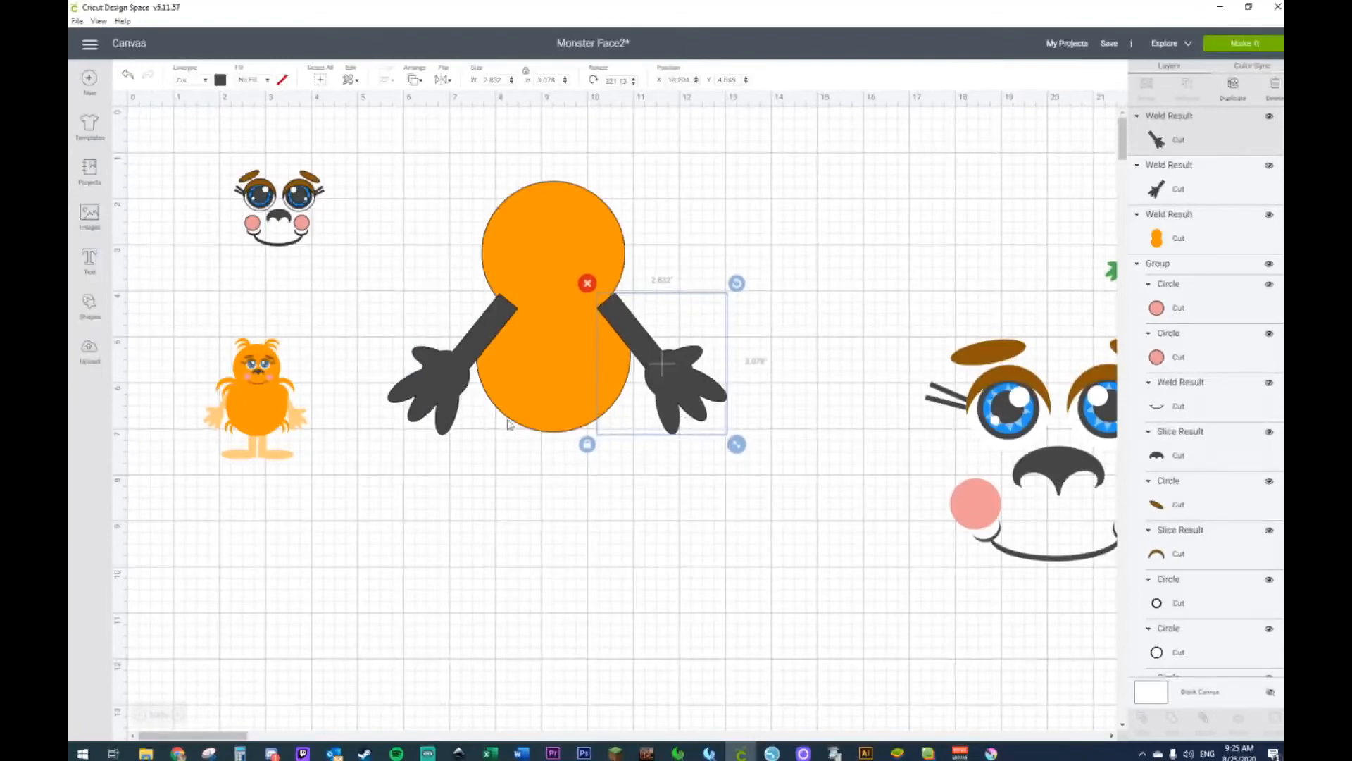
{"action": "left_click_drag", "start_coordinate": [450, 365], "coordinate": [441, 372]}
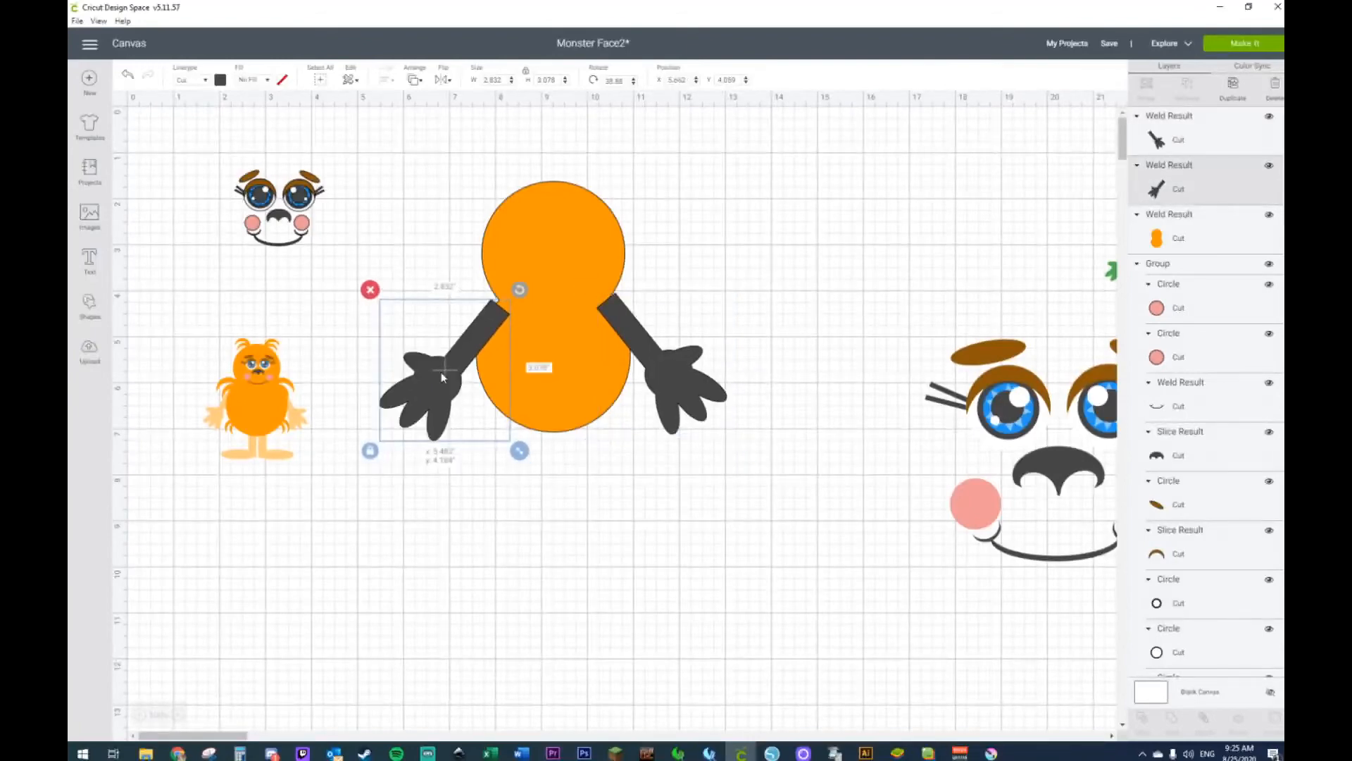
Step: Send both arms to the back so they sit behind the orange body
{"action": "left_click", "coordinate": [701, 421], "text": "shift"}
{"action": "right_click", "coordinate": [686, 414]}
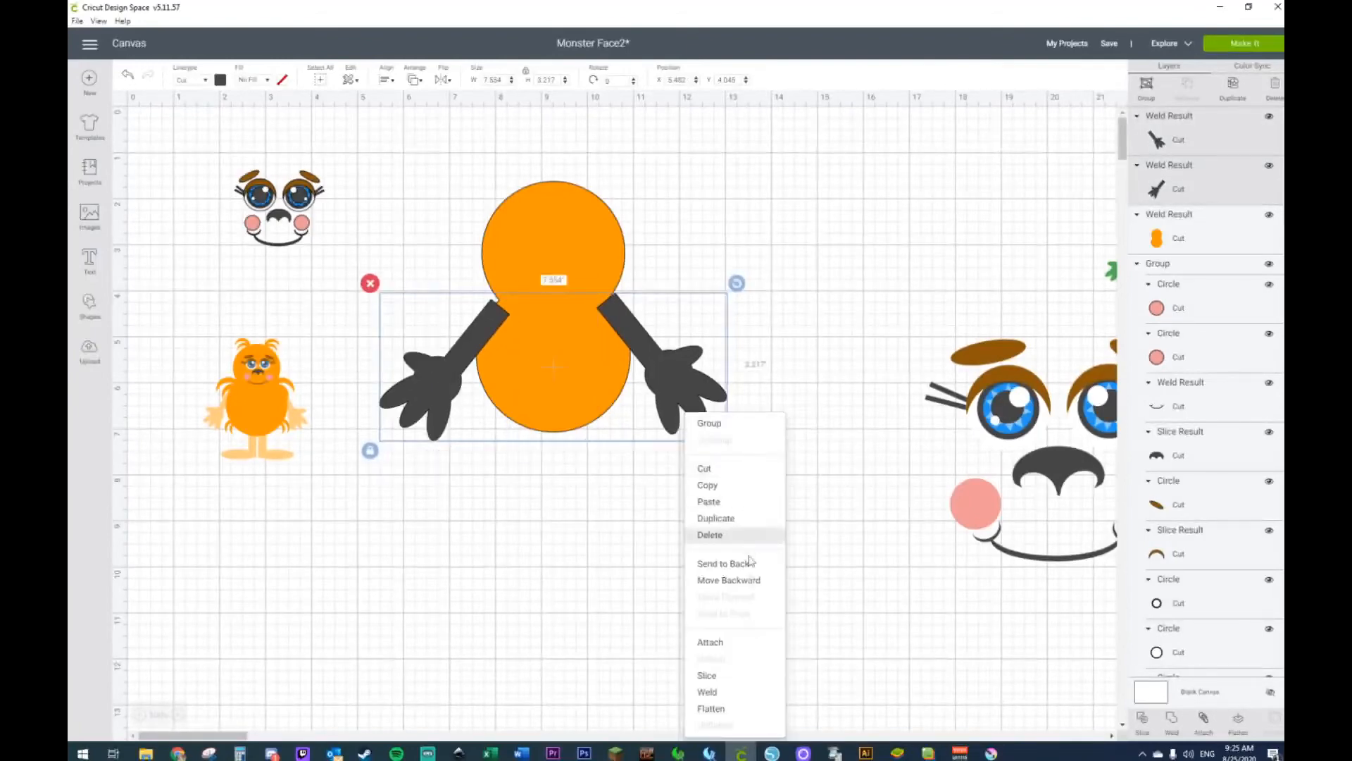
{"action": "left_click", "coordinate": [748, 569]}
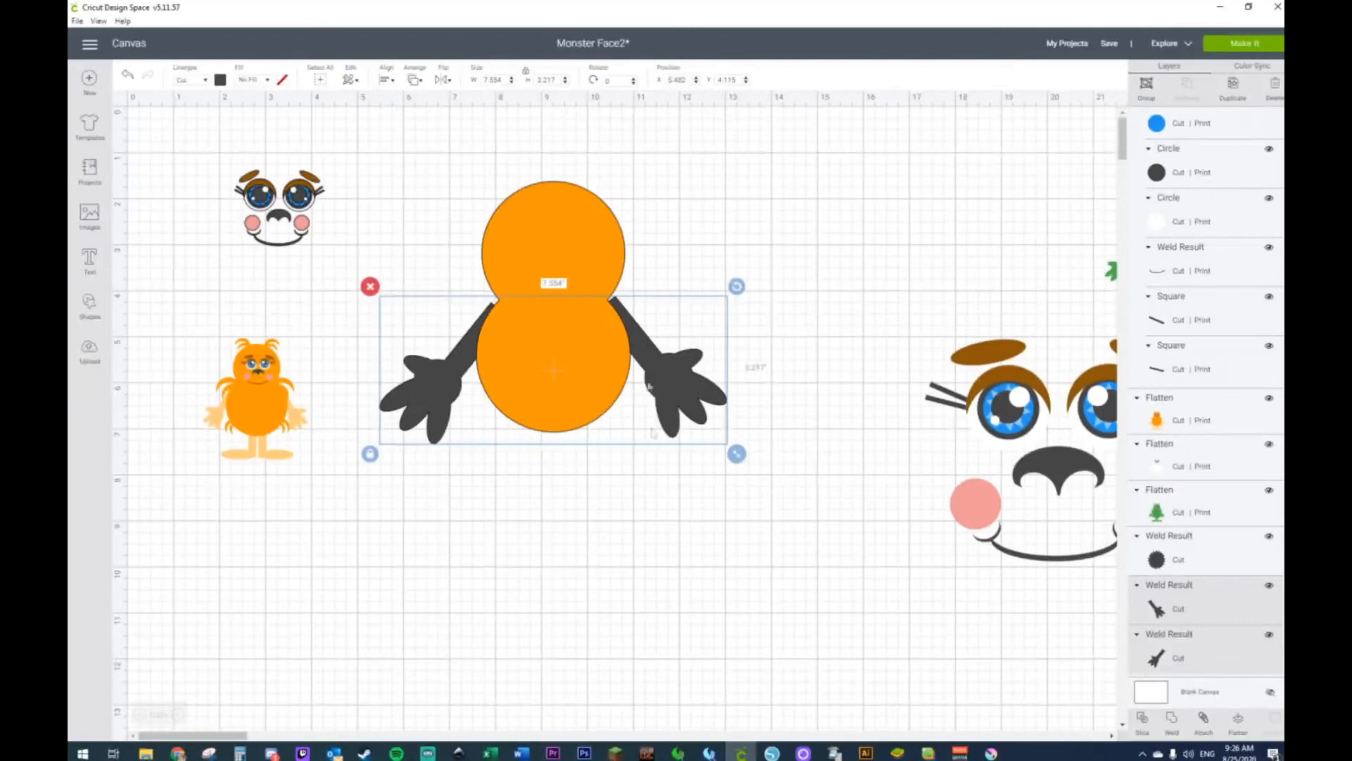
{"action": "left_click", "coordinate": [335, 402]}
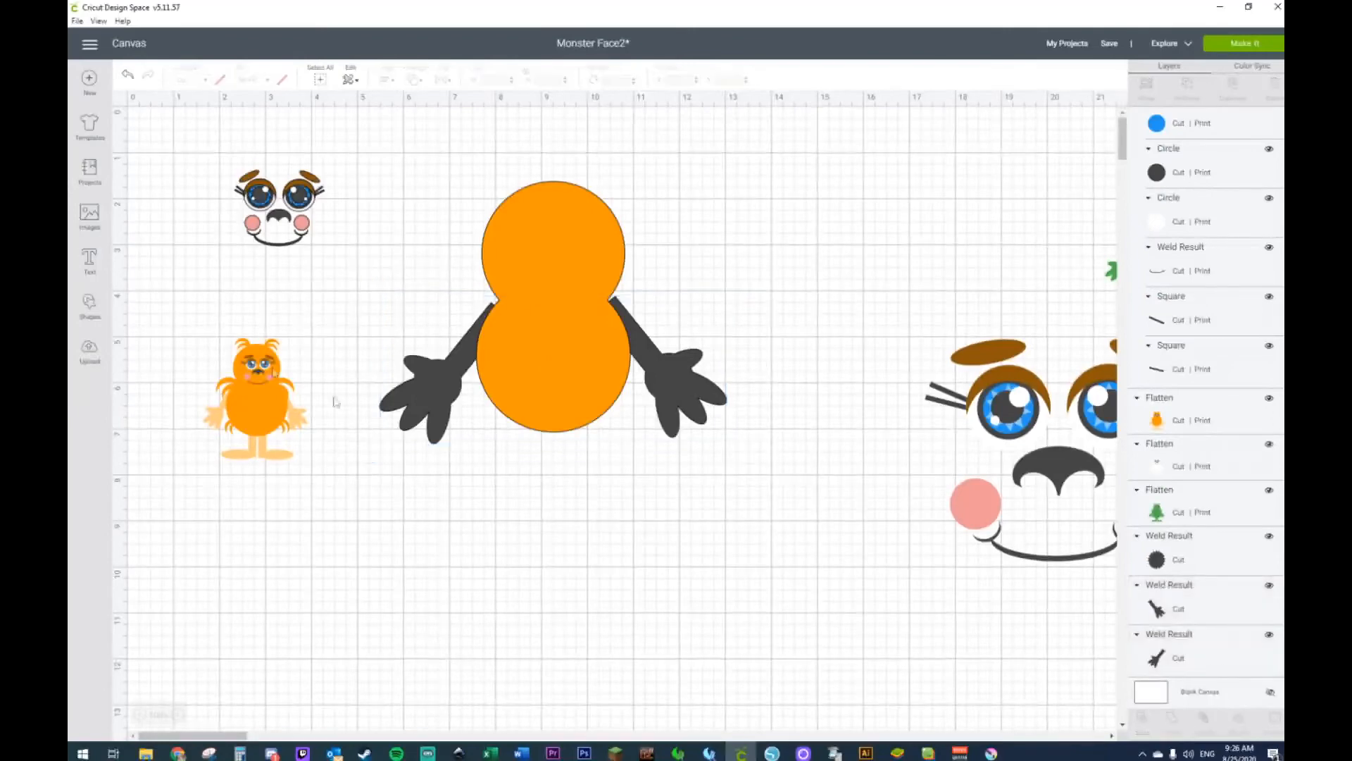
Step: Scale both arms down together to about 6.61 inches across and shift them back toward the body
{"action": "left_click", "coordinate": [417, 422]}
{"action": "left_click", "coordinate": [667, 405], "text": "shift"}
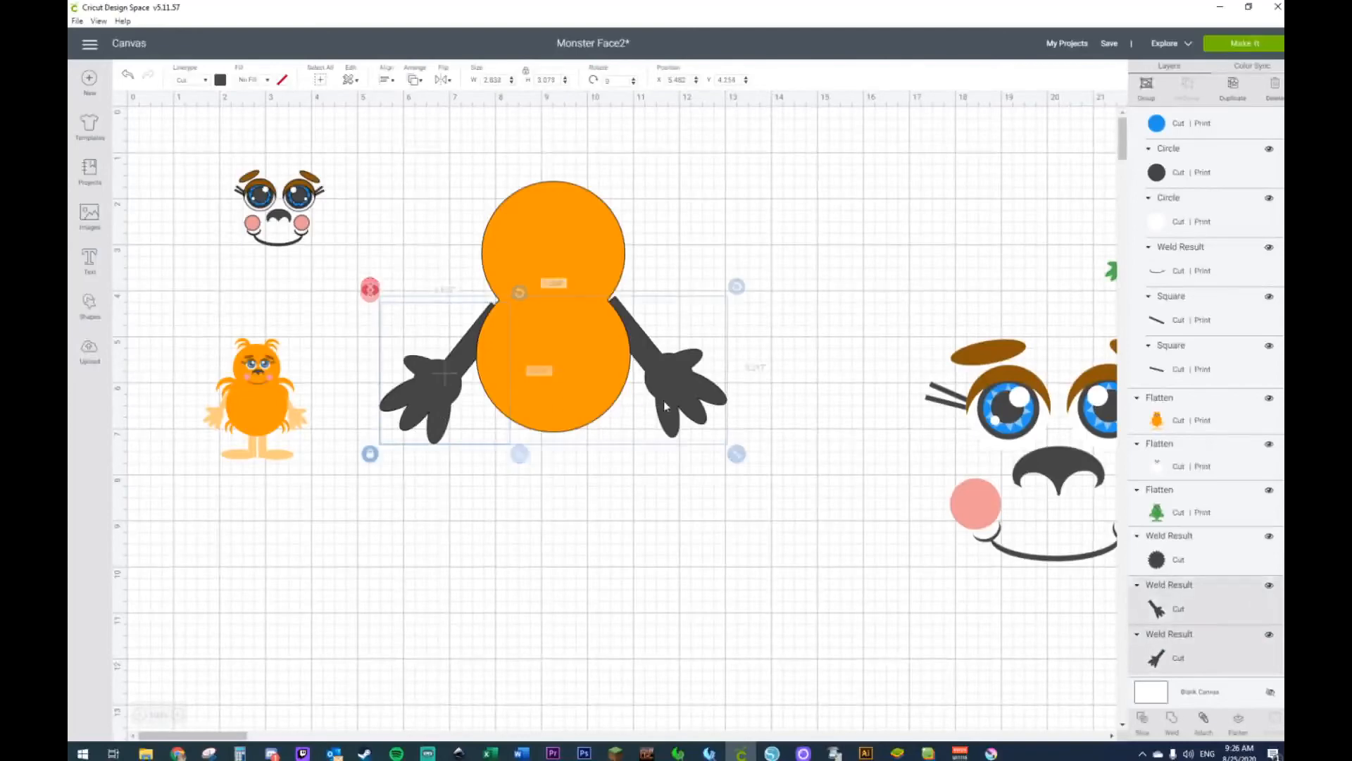
{"action": "left_click_drag", "start_coordinate": [727, 443], "coordinate": [695, 420]}
{"action": "left_click_drag", "start_coordinate": [651, 366], "coordinate": [670, 378]}
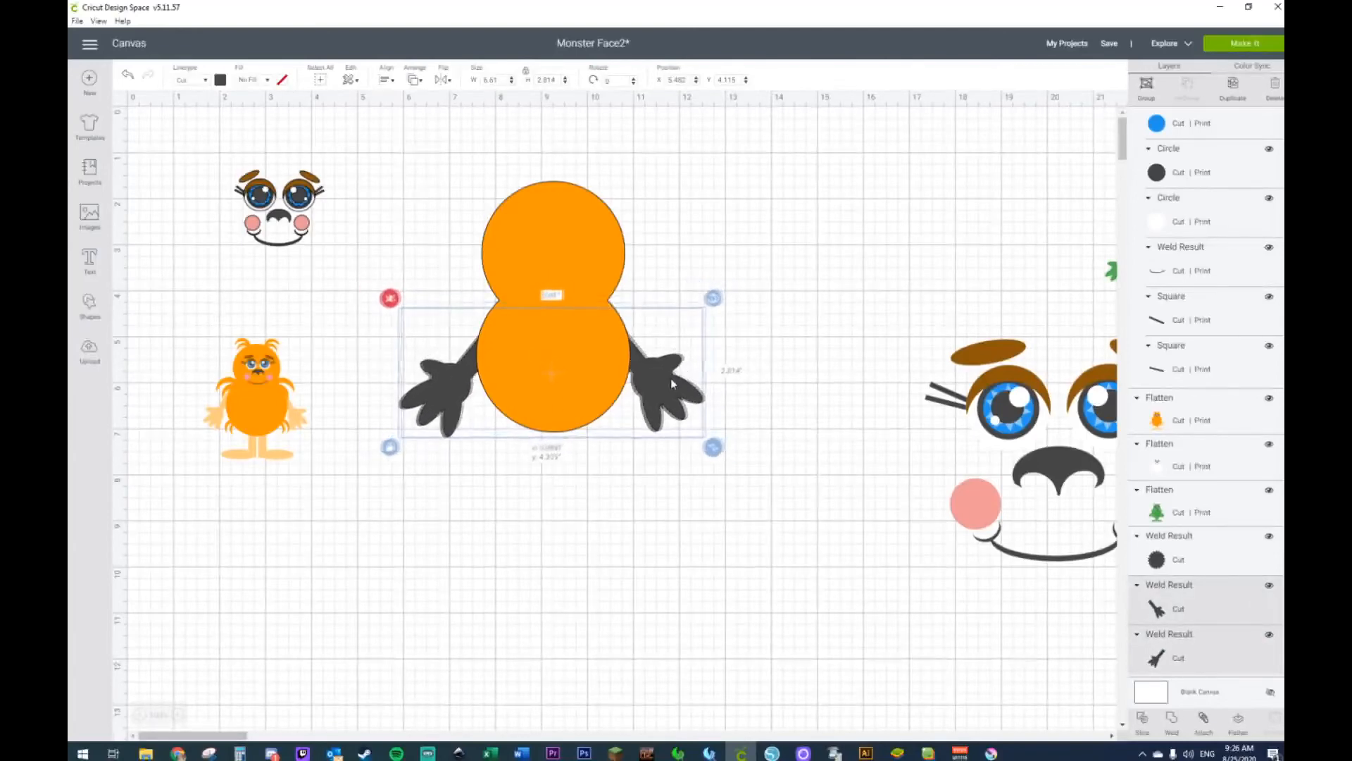
Step: Reposition each arm separately so both emerge at the body's waist at matching heights
{"action": "left_click", "coordinate": [768, 412]}
{"action": "left_click", "coordinate": [417, 389]}
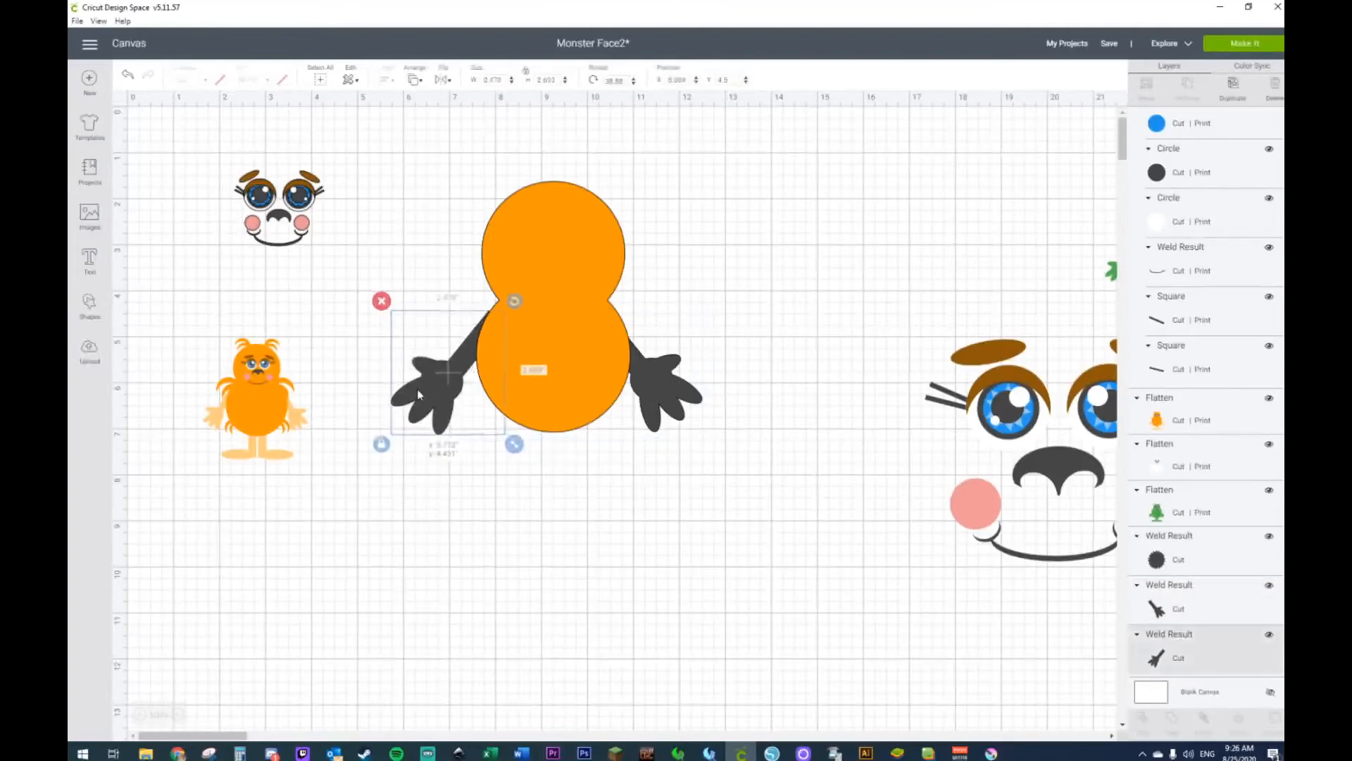
{"action": "left_click_drag", "start_coordinate": [421, 391], "coordinate": [423, 385]}
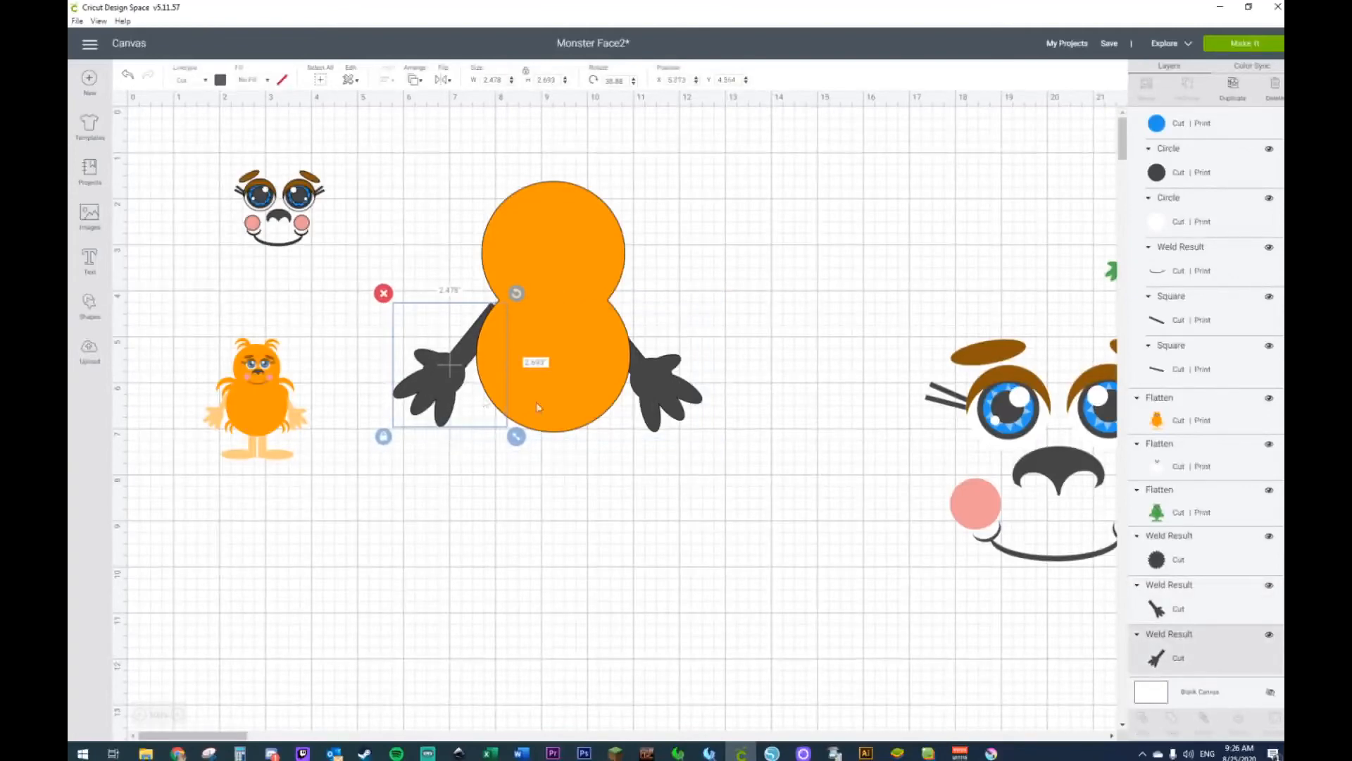
{"action": "left_click_drag", "start_coordinate": [677, 408], "coordinate": [687, 402]}
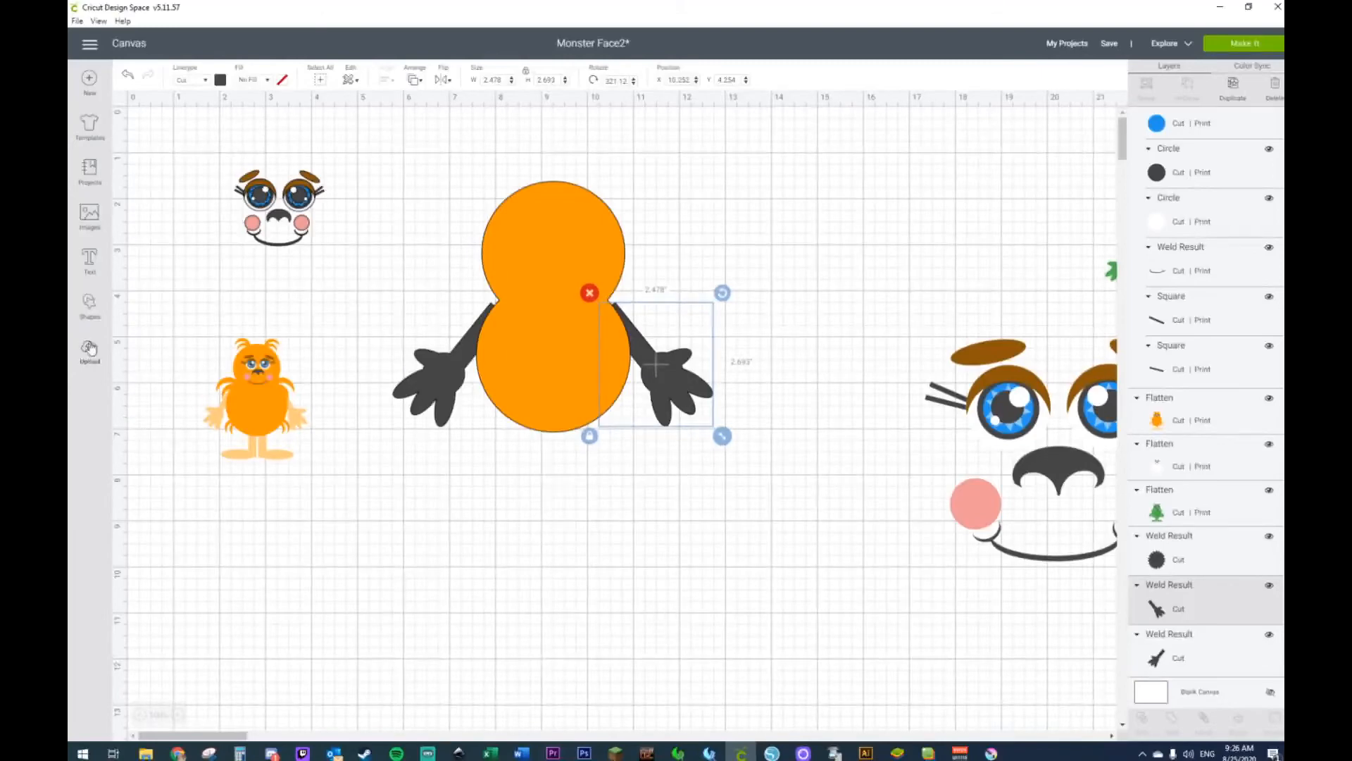
Step: Add a circle and a square, and flatten the circle into a foot ellipse about 2.32 by 0.68 inches below the body
{"action": "left_click", "coordinate": [89, 306]}
{"action": "left_click", "coordinate": [198, 225]}
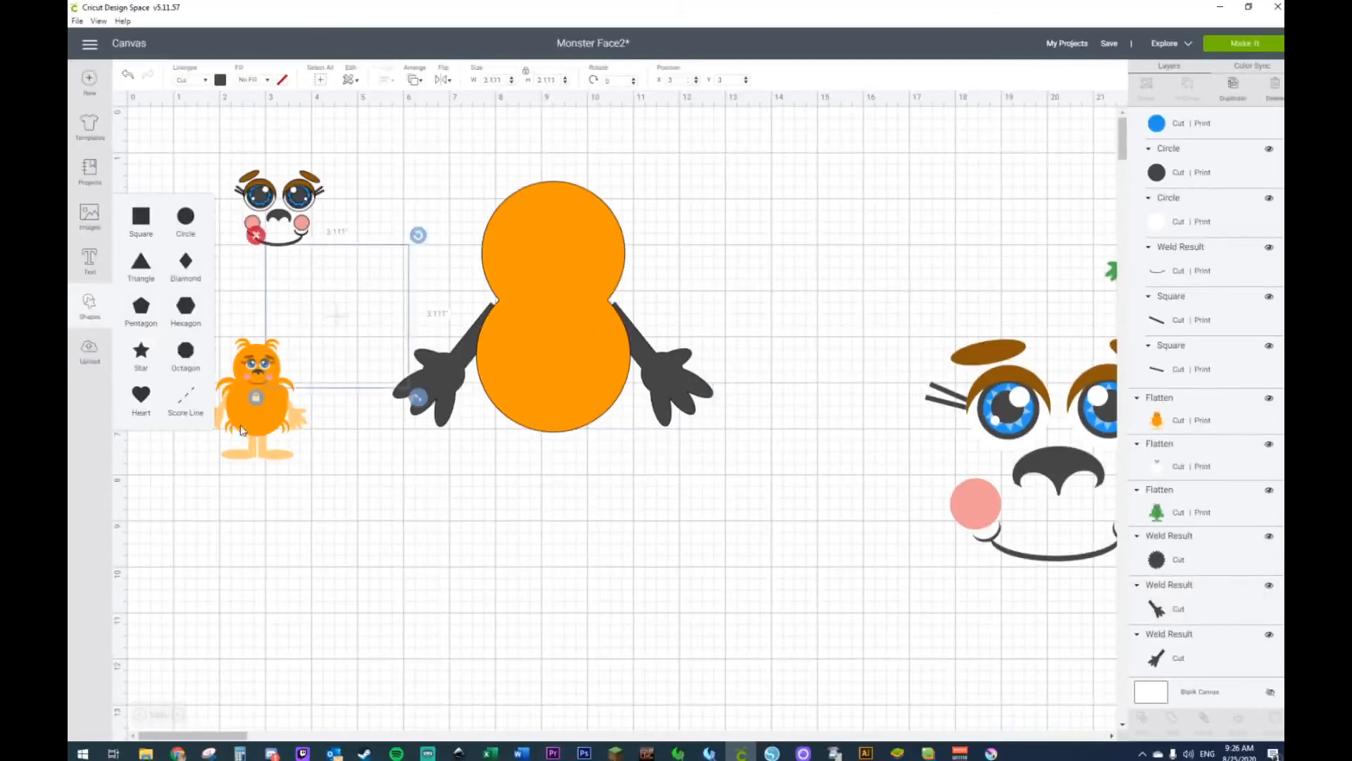
{"action": "left_click_drag", "start_coordinate": [332, 314], "coordinate": [399, 479]}
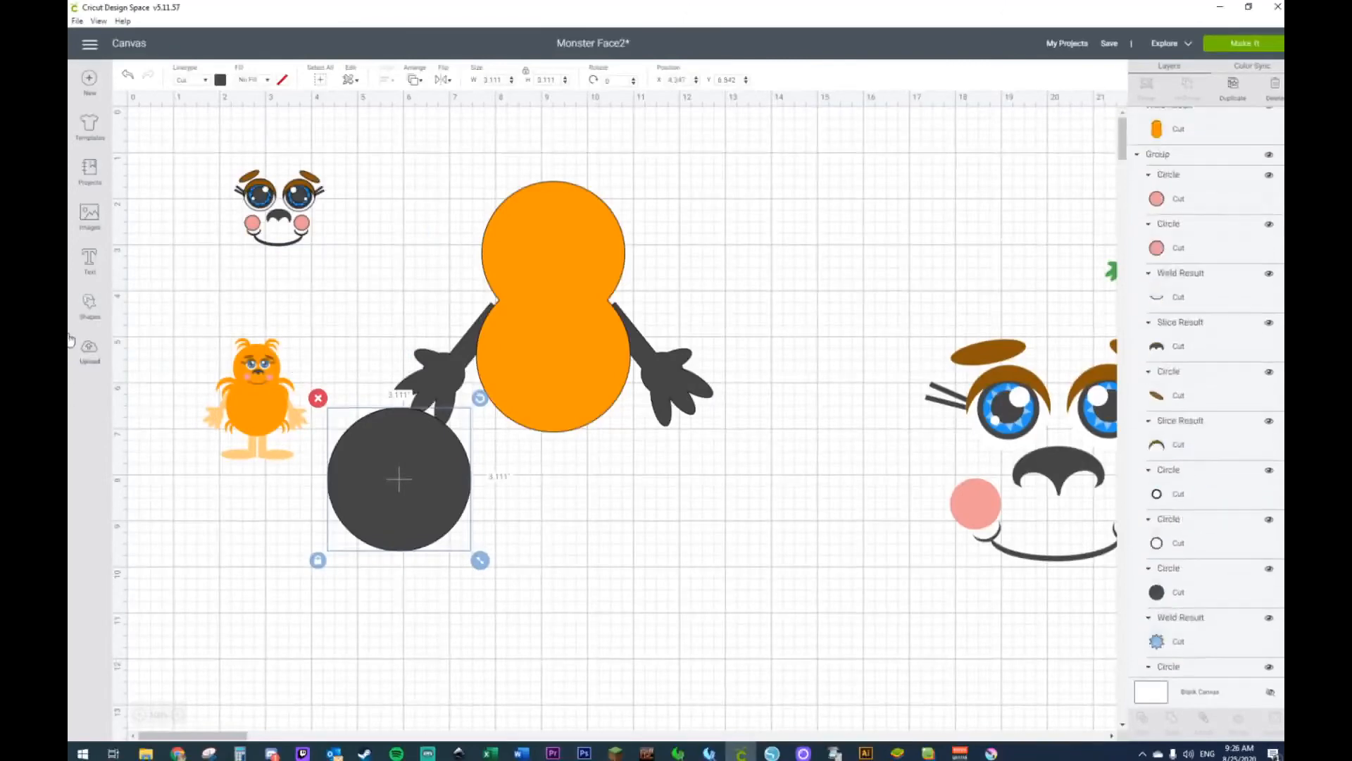
{"action": "left_click", "coordinate": [89, 303]}
{"action": "left_click", "coordinate": [141, 215]}
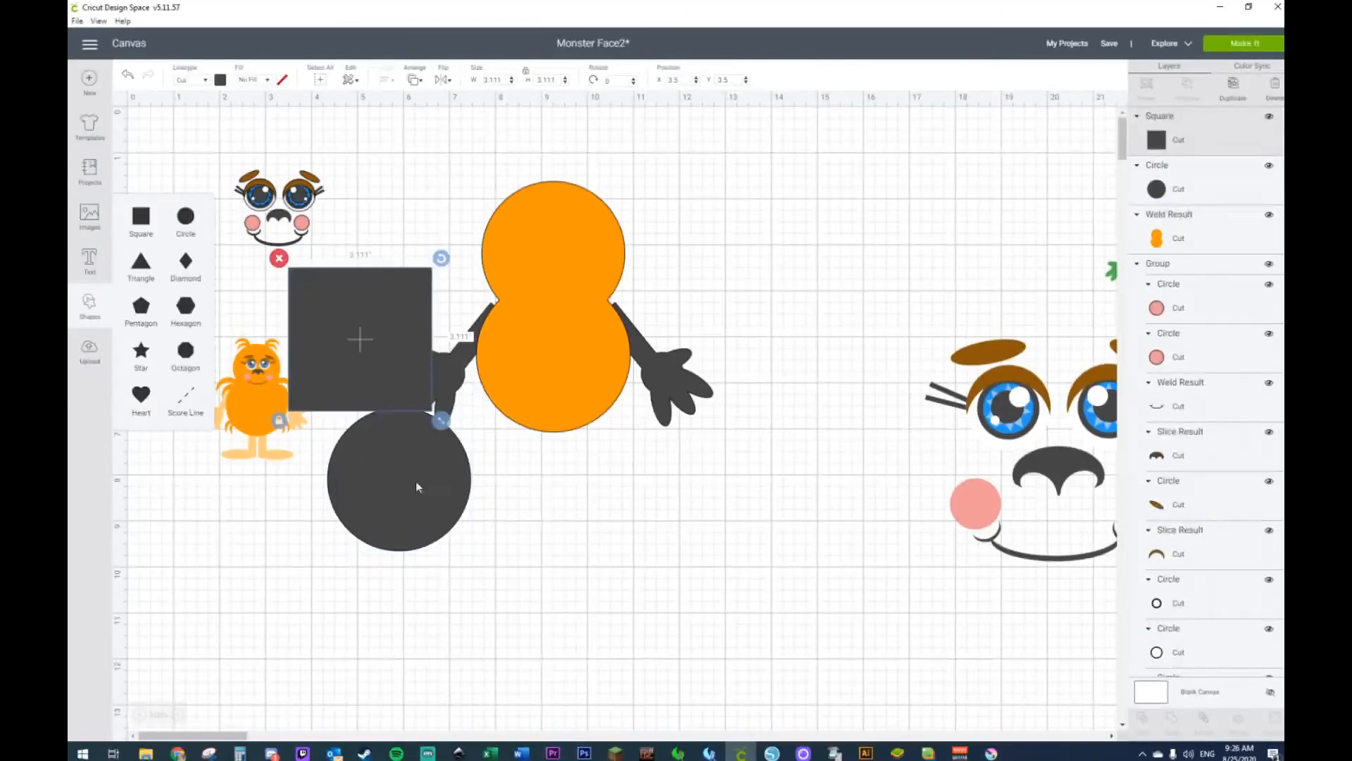
{"action": "left_click_drag", "start_coordinate": [410, 474], "coordinate": [422, 495]}
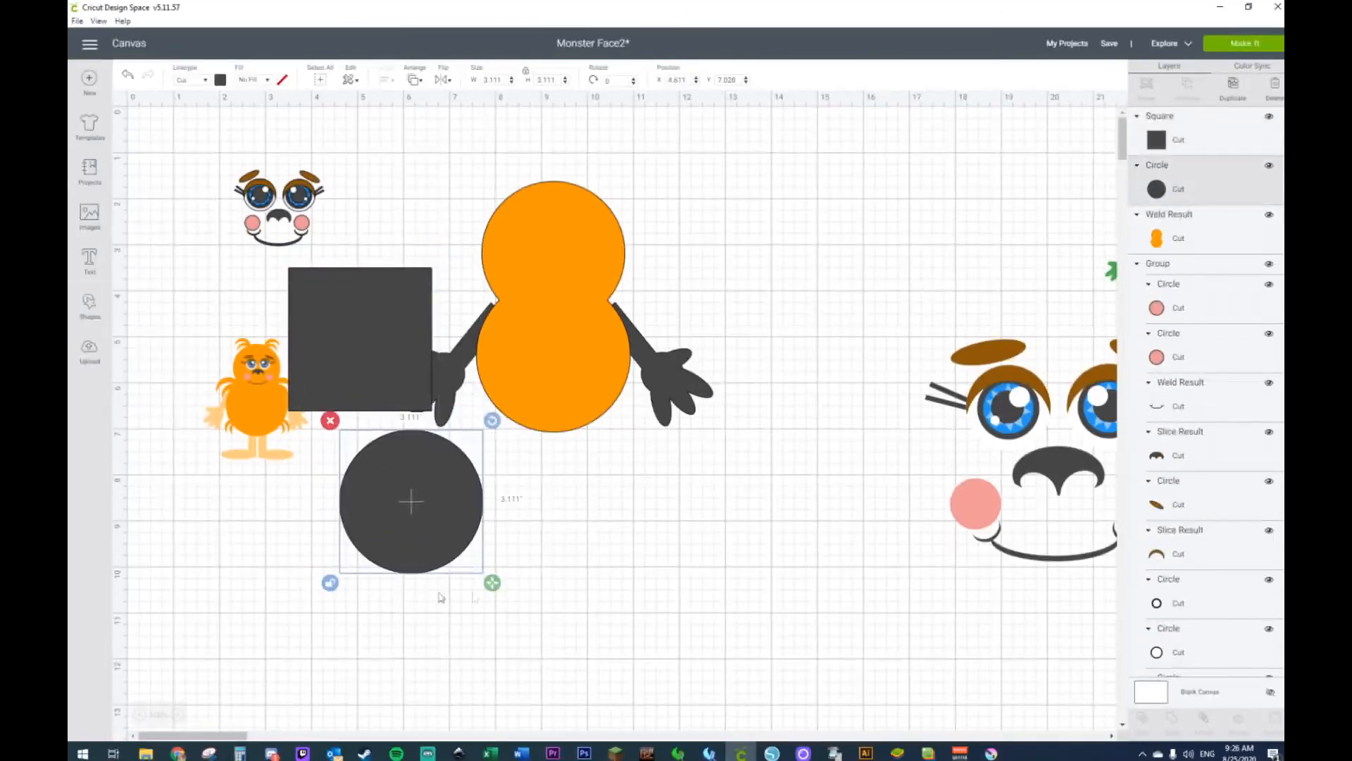
{"action": "left_click_drag", "start_coordinate": [492, 582], "coordinate": [457, 471]}
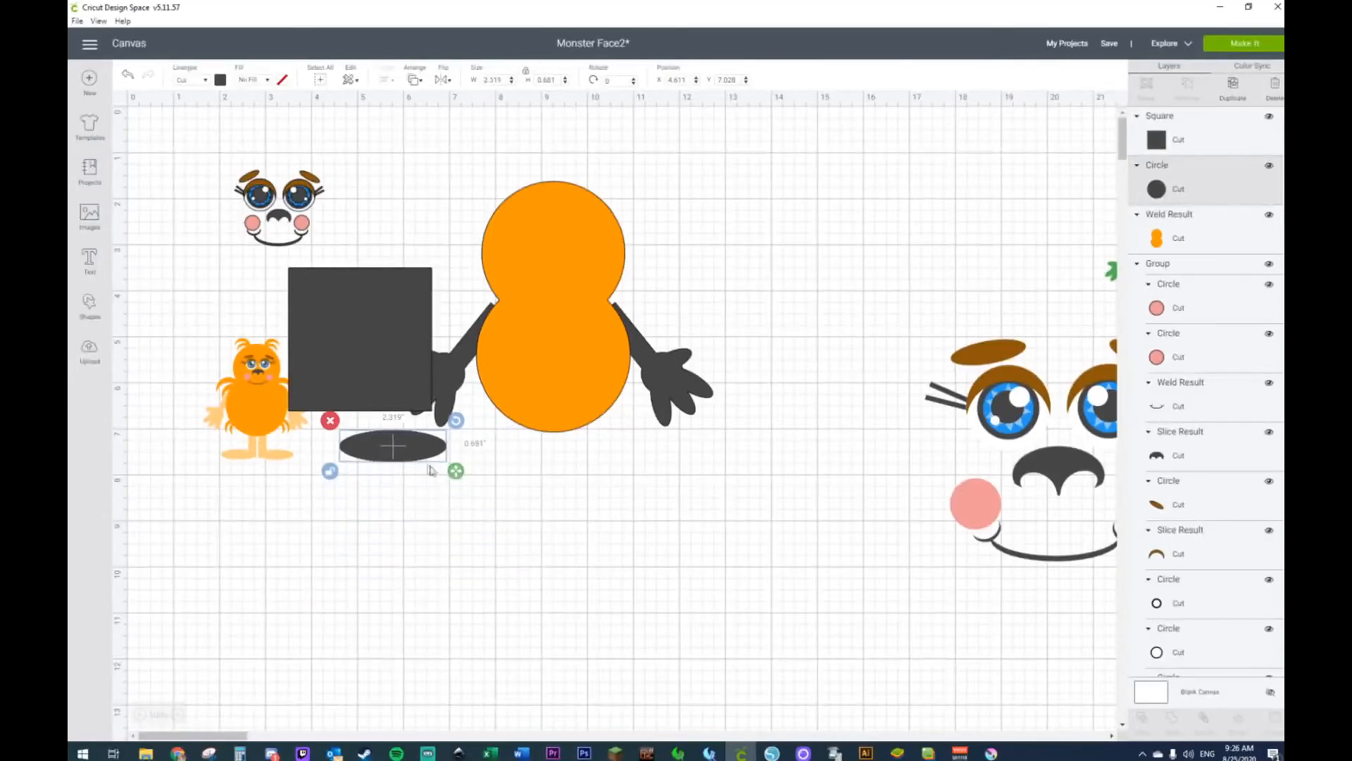
{"action": "left_click_drag", "start_coordinate": [384, 448], "coordinate": [495, 493]}
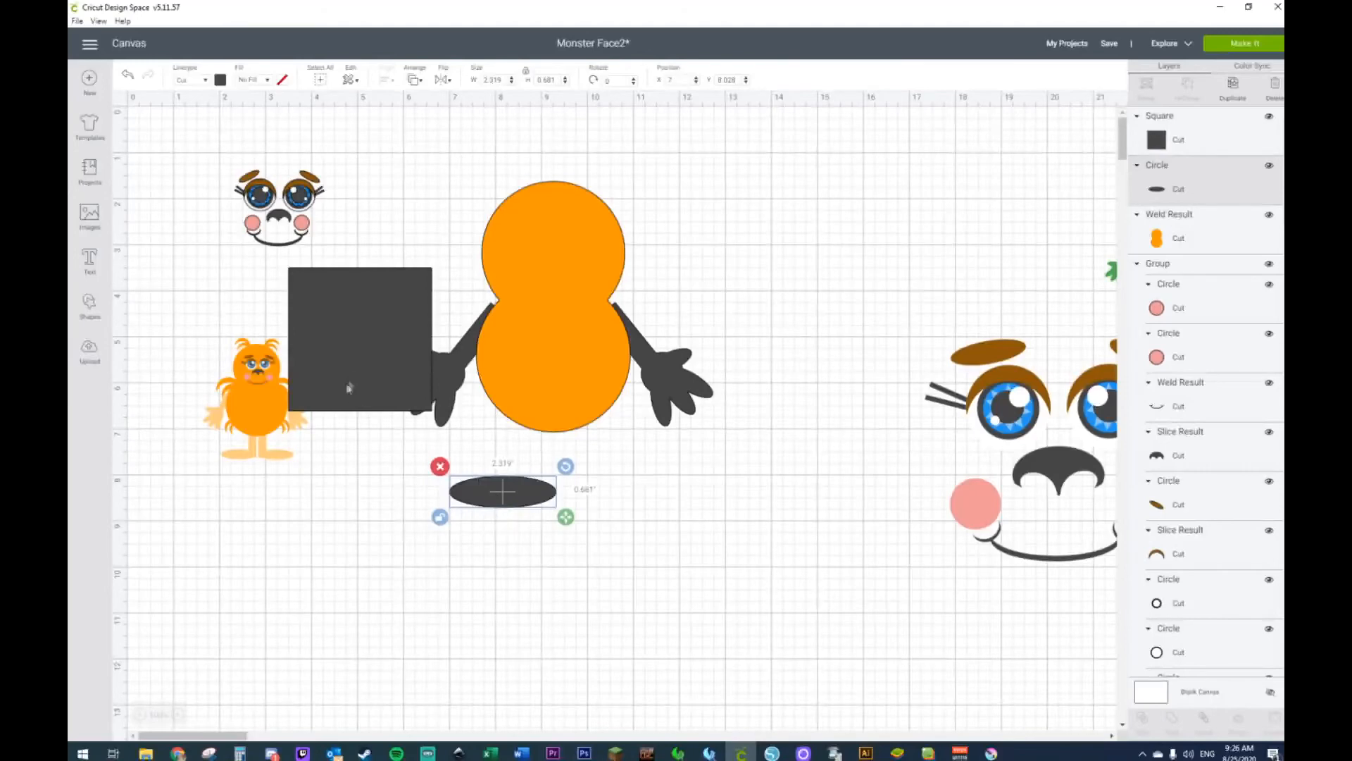
Step: Reshape the square into a narrow leg about 0.57 by 1.99 inches joining the body to the foot's right end
{"action": "left_click", "coordinate": [349, 387]}
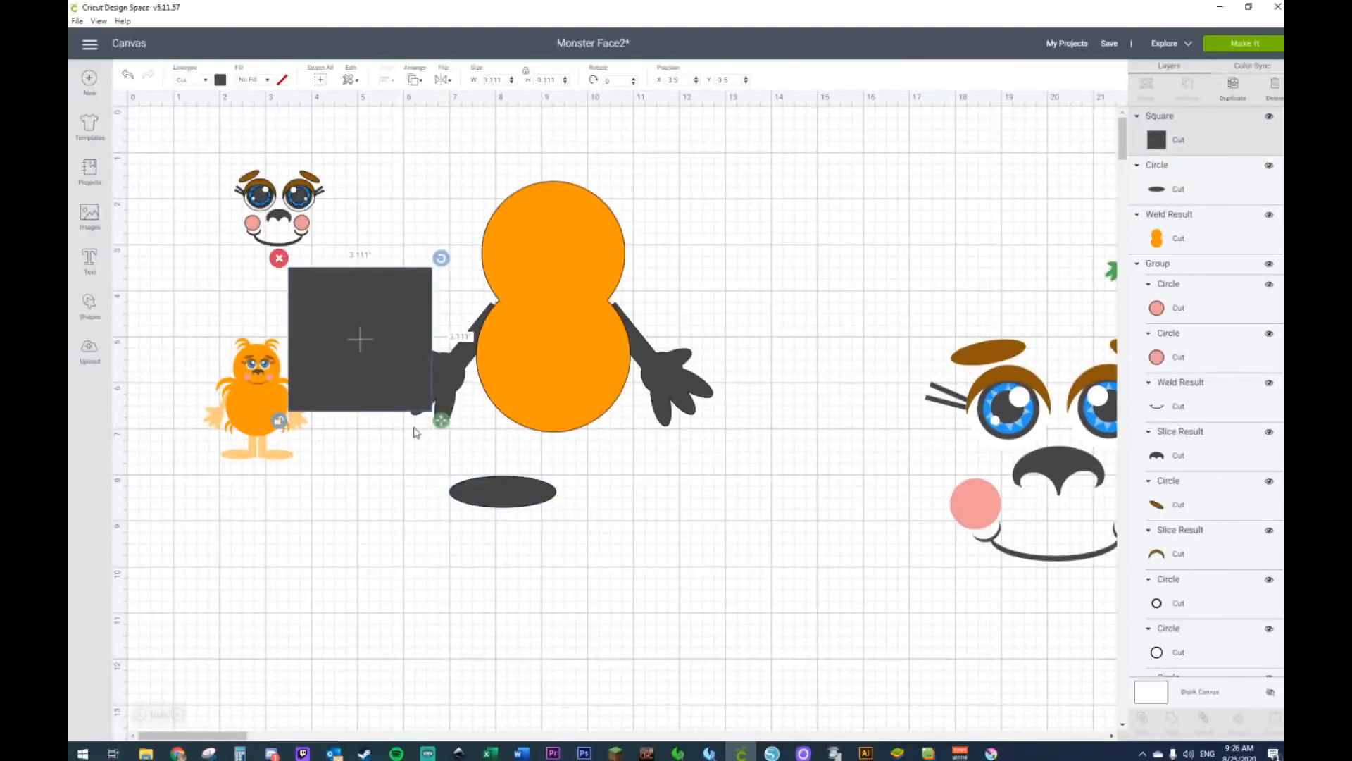
{"action": "left_click_drag", "start_coordinate": [442, 426], "coordinate": [553, 487]}
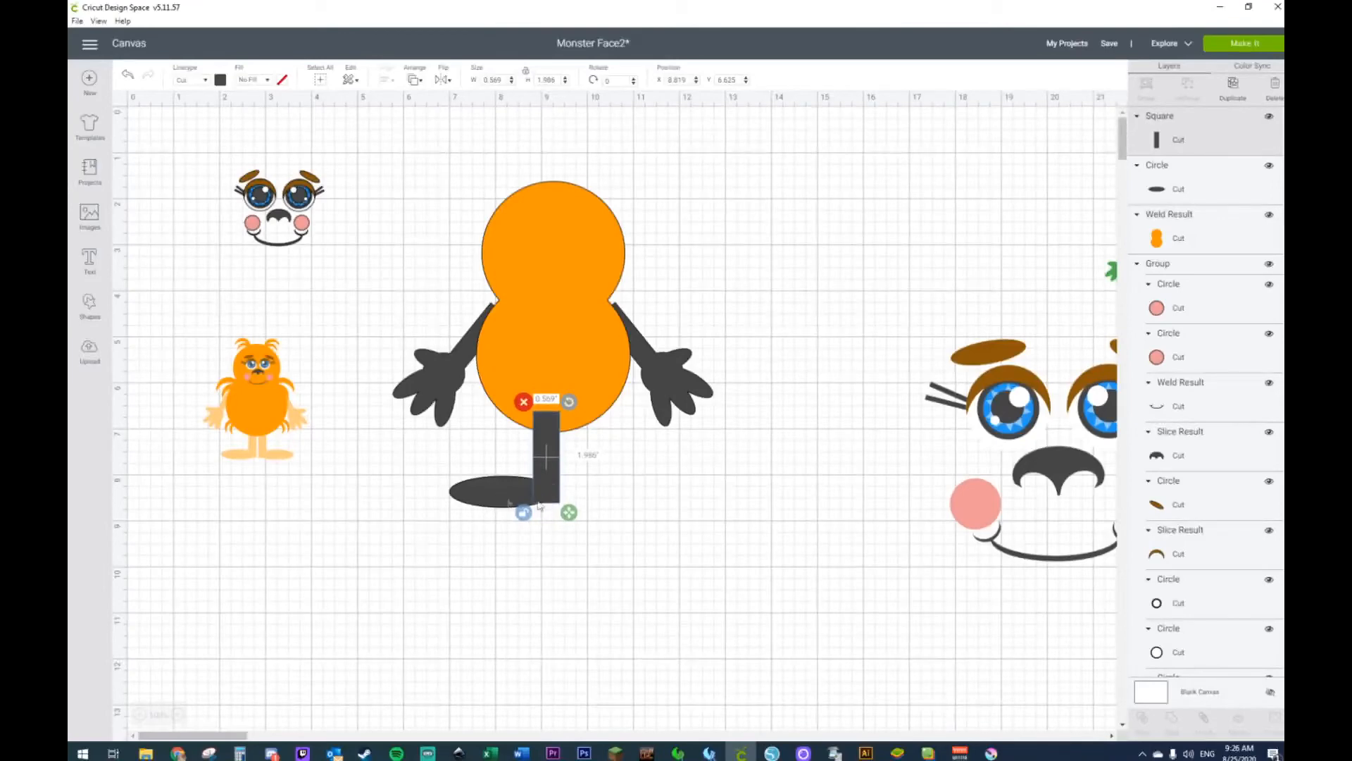
{"action": "left_click", "coordinate": [508, 498]}
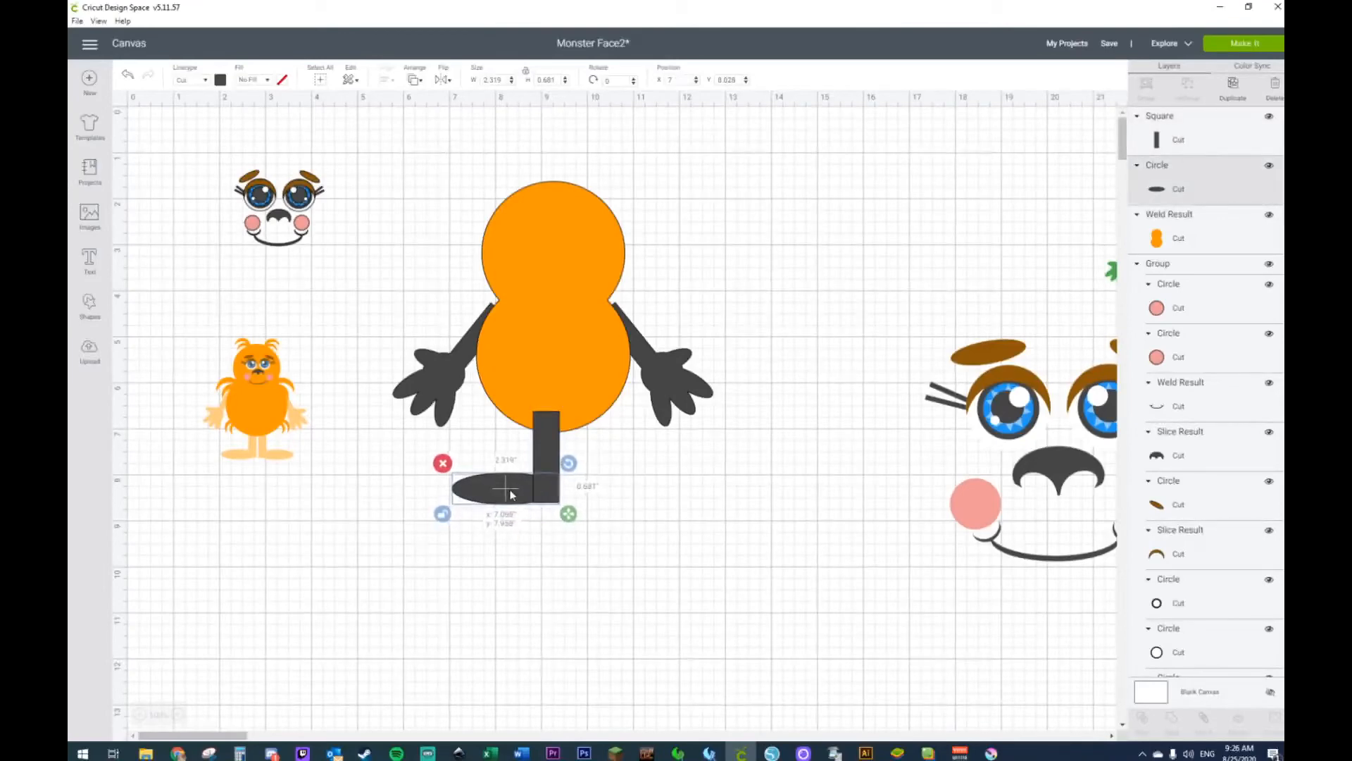
Step: Weld the narrow leg rectangle and the foot ellipse into a single shape
{"action": "left_click", "coordinate": [683, 507]}
{"action": "left_click_drag", "start_coordinate": [652, 483], "coordinate": [416, 522]}
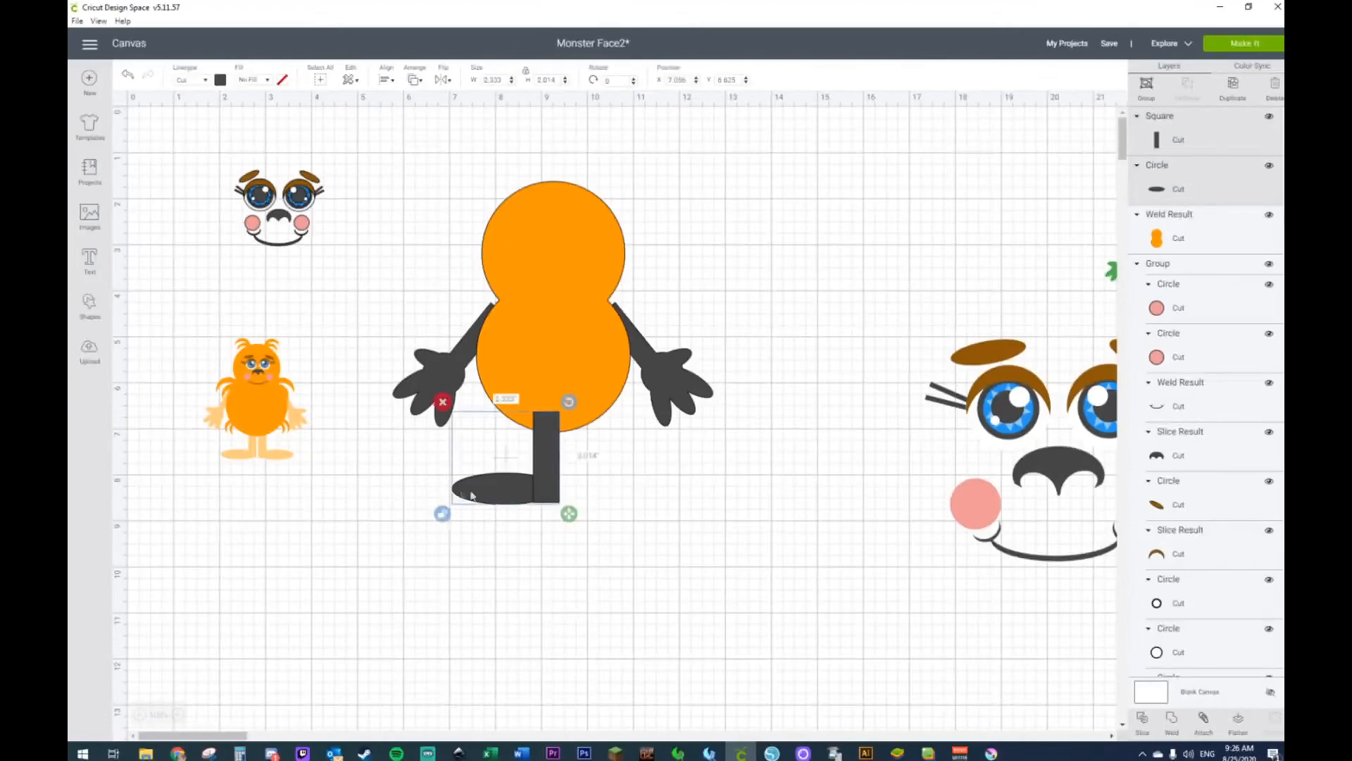
{"action": "right_click", "coordinate": [479, 495]}
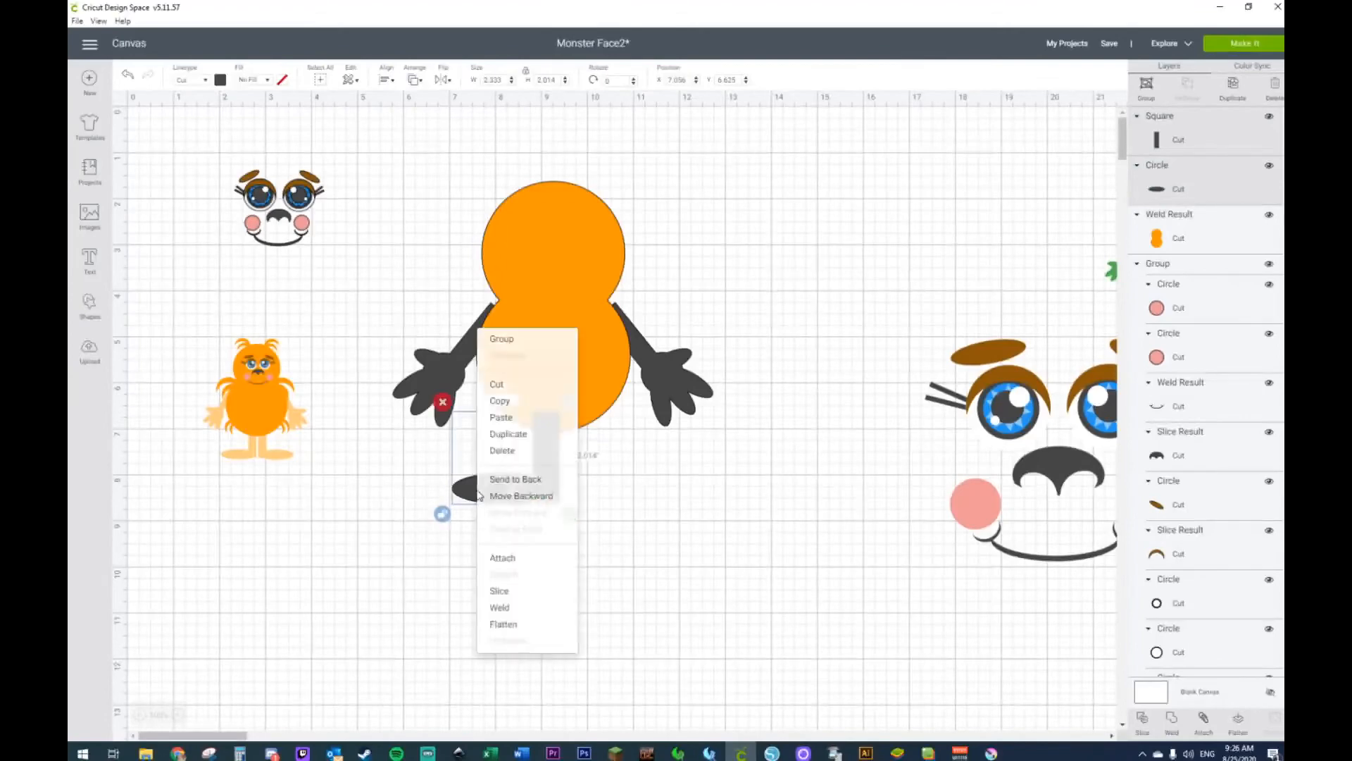
{"action": "left_click", "coordinate": [498, 607]}
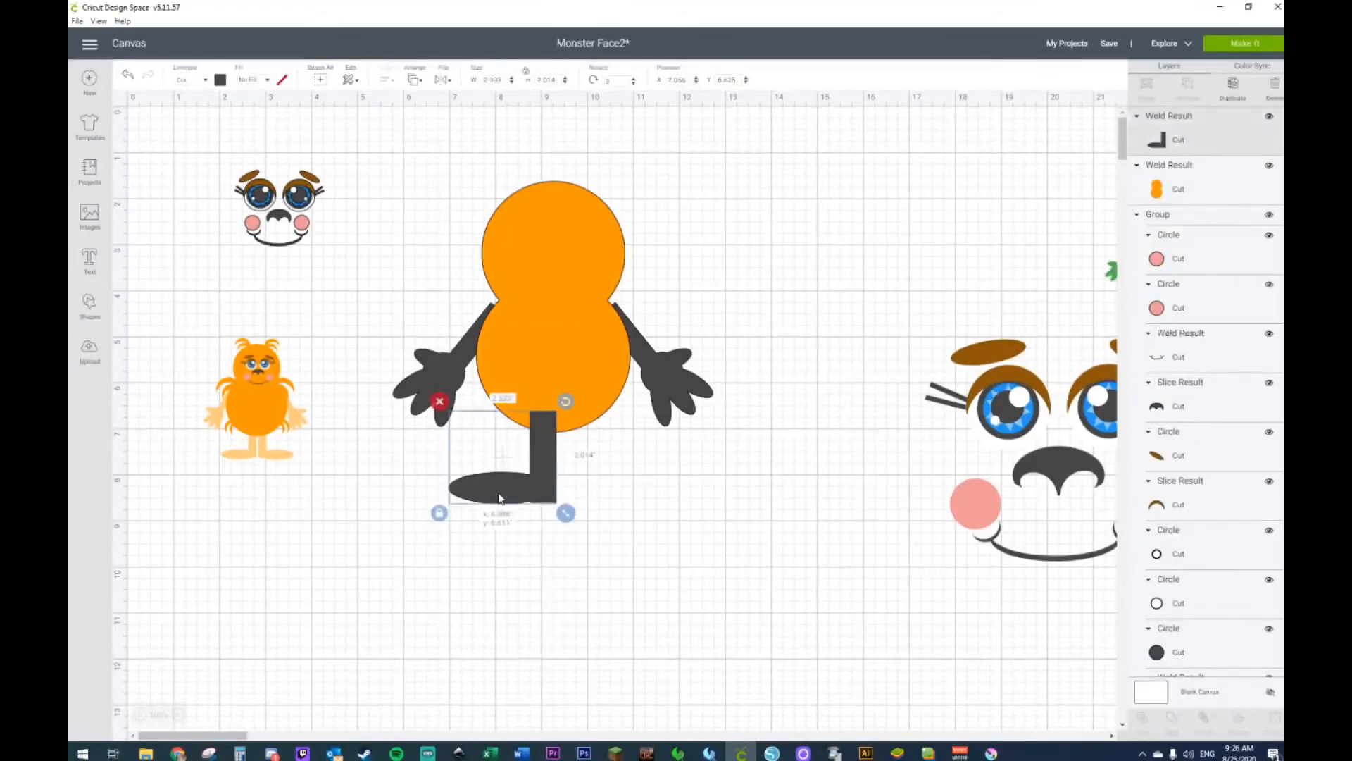
Step: Duplicate the welded leg, flip the copy horizontally, and place it beside the first with a small gap between them
{"action": "key", "text": "ctrl+d"}
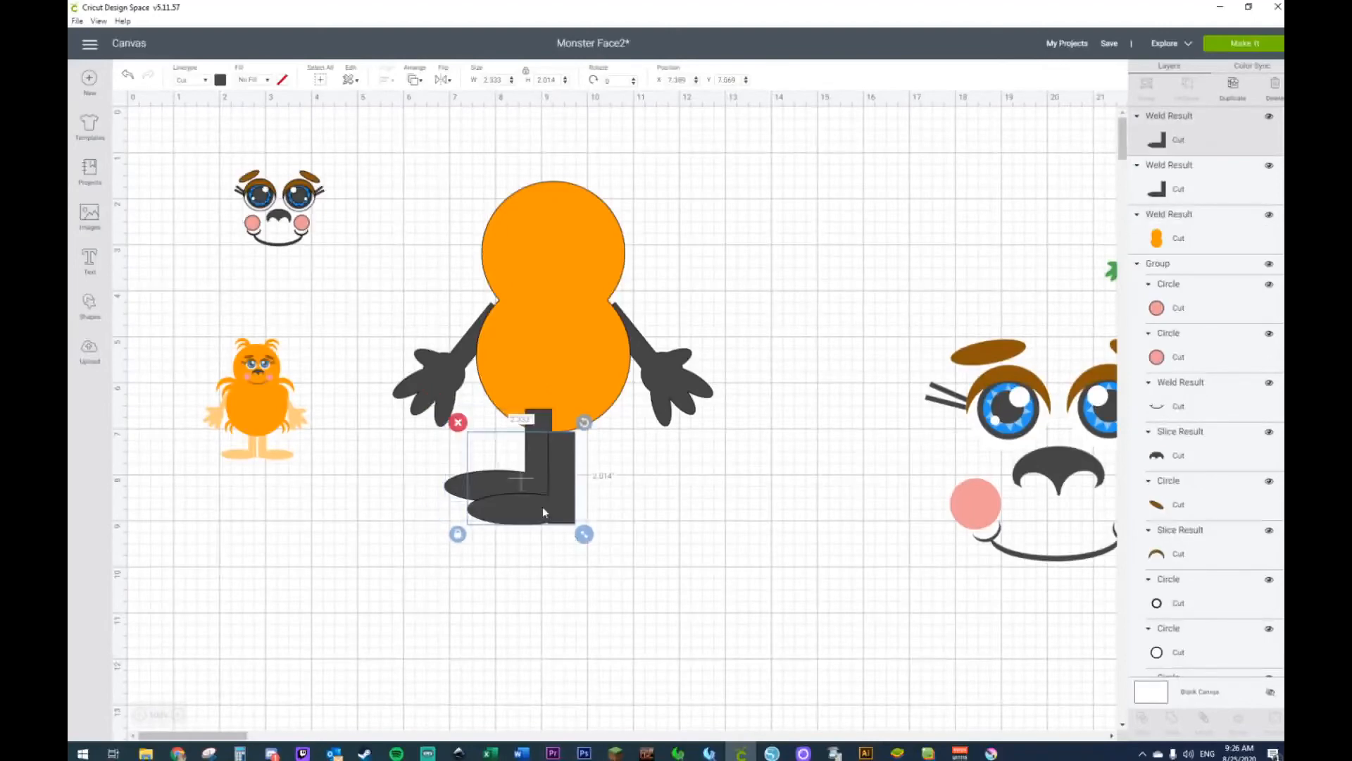
{"action": "right_click", "coordinate": [542, 505]}
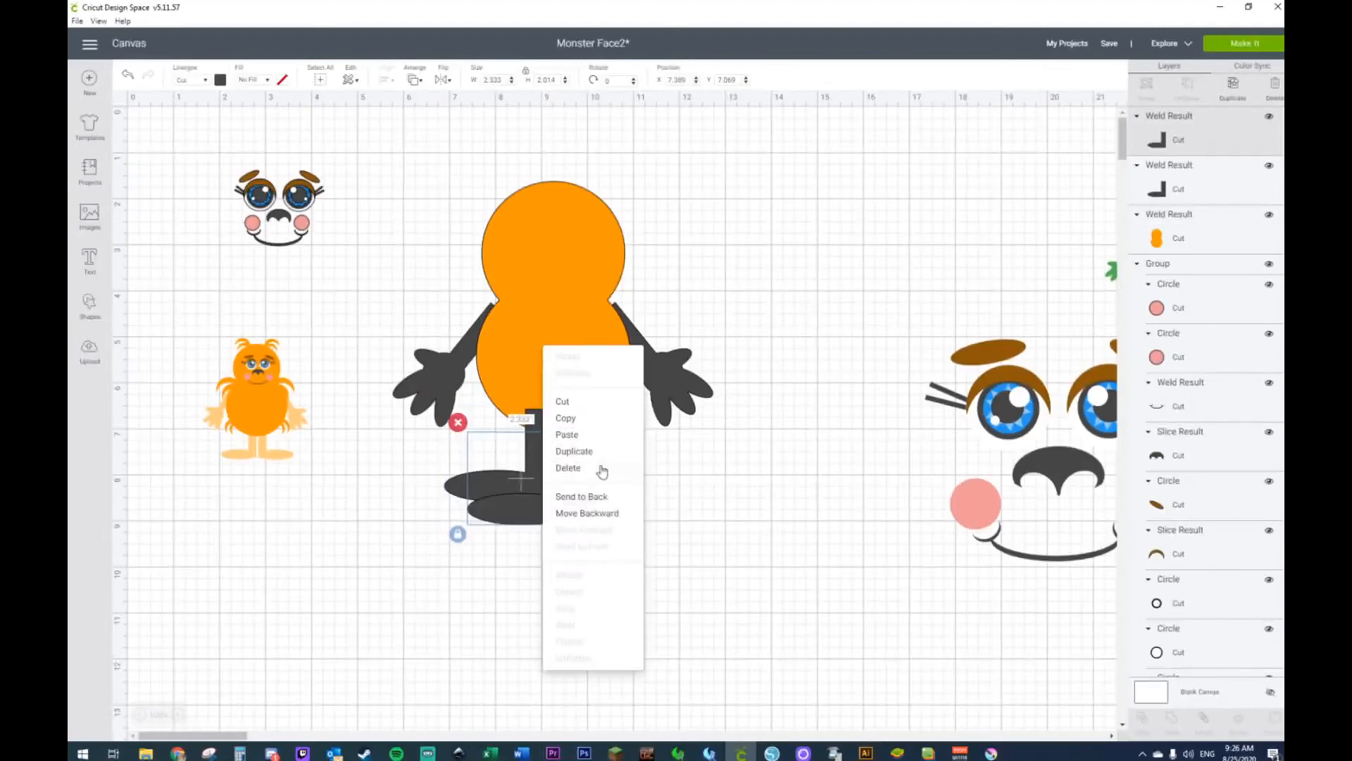
{"action": "left_click", "coordinate": [444, 81]}
{"action": "left_click", "coordinate": [470, 102]}
{"action": "left_click_drag", "start_coordinate": [568, 521], "coordinate": [622, 494]}
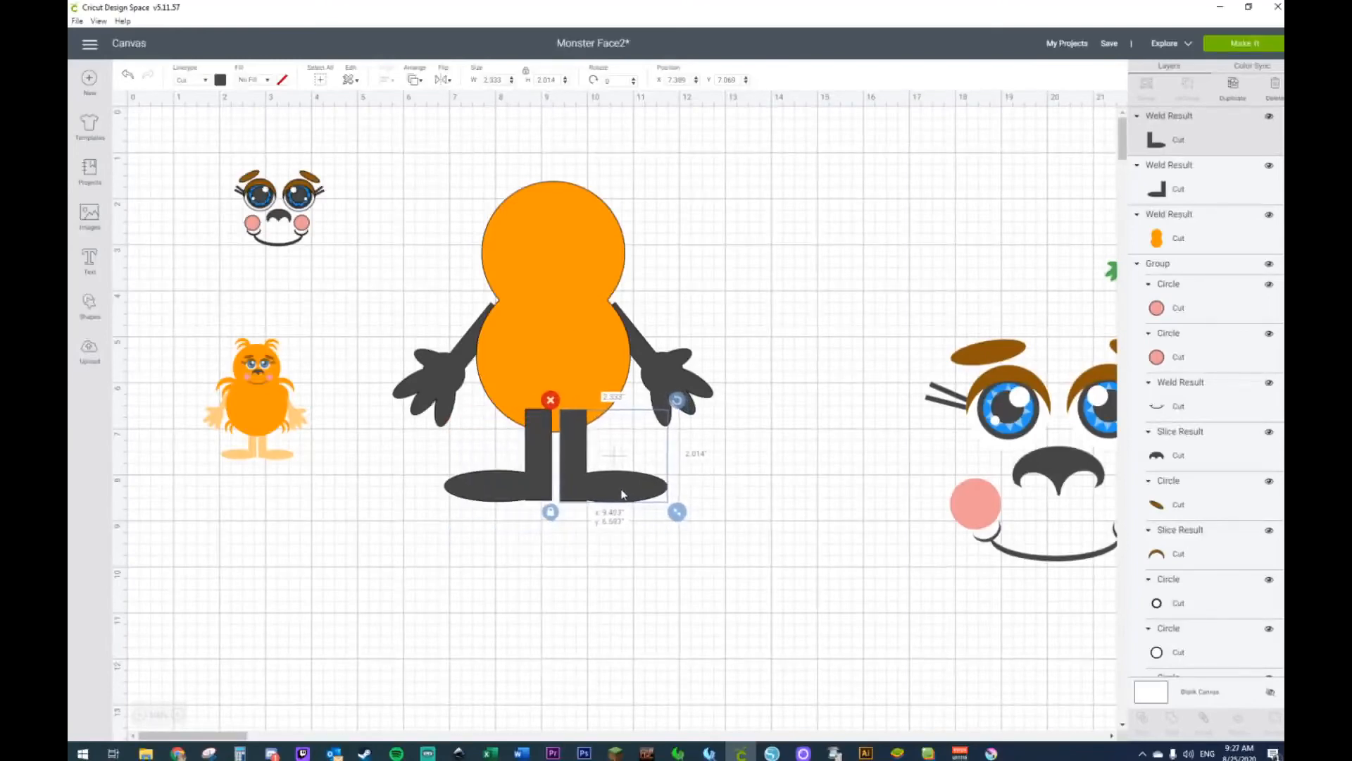
Step: Send both legs to the back behind the orange body and nudge them slightly upward
{"action": "left_click", "coordinate": [543, 497], "text": "shift"}
{"action": "right_click", "coordinate": [544, 497]}
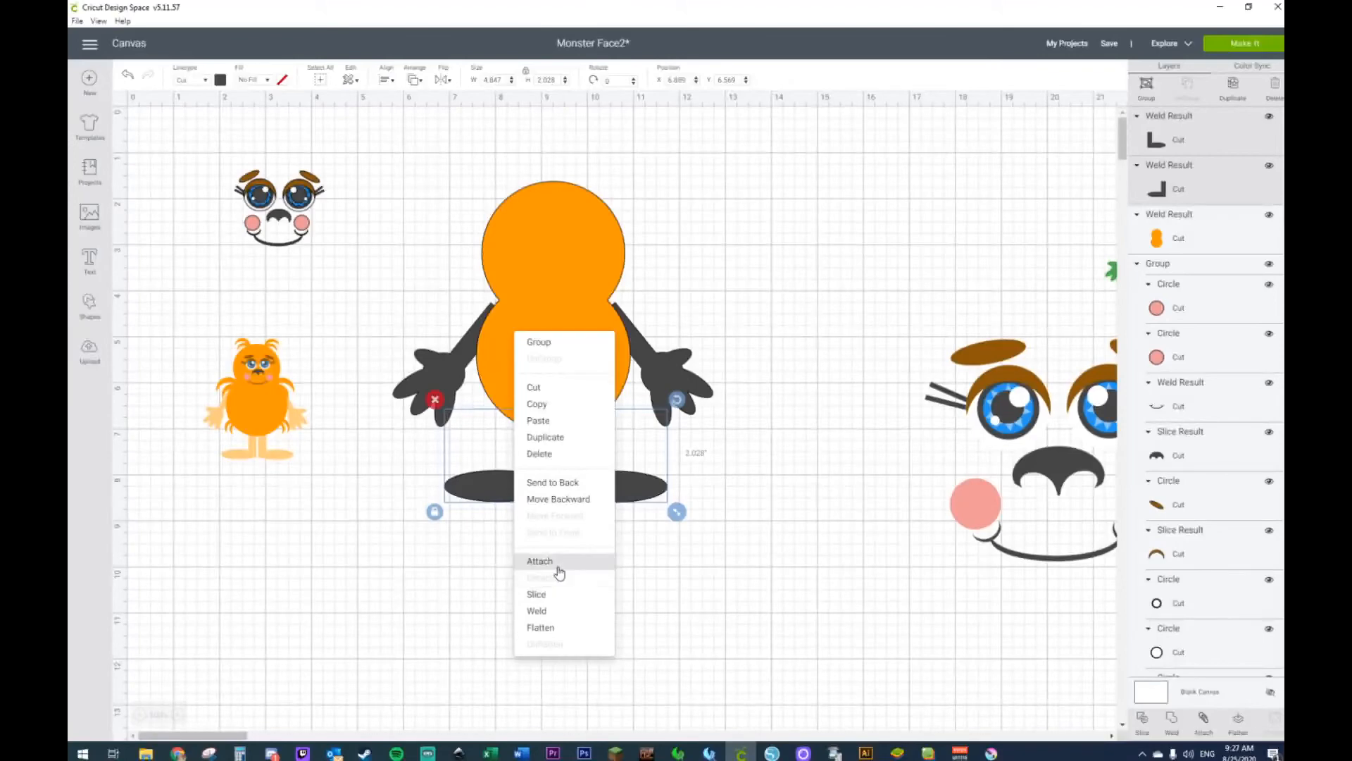
{"action": "left_click", "coordinate": [564, 482]}
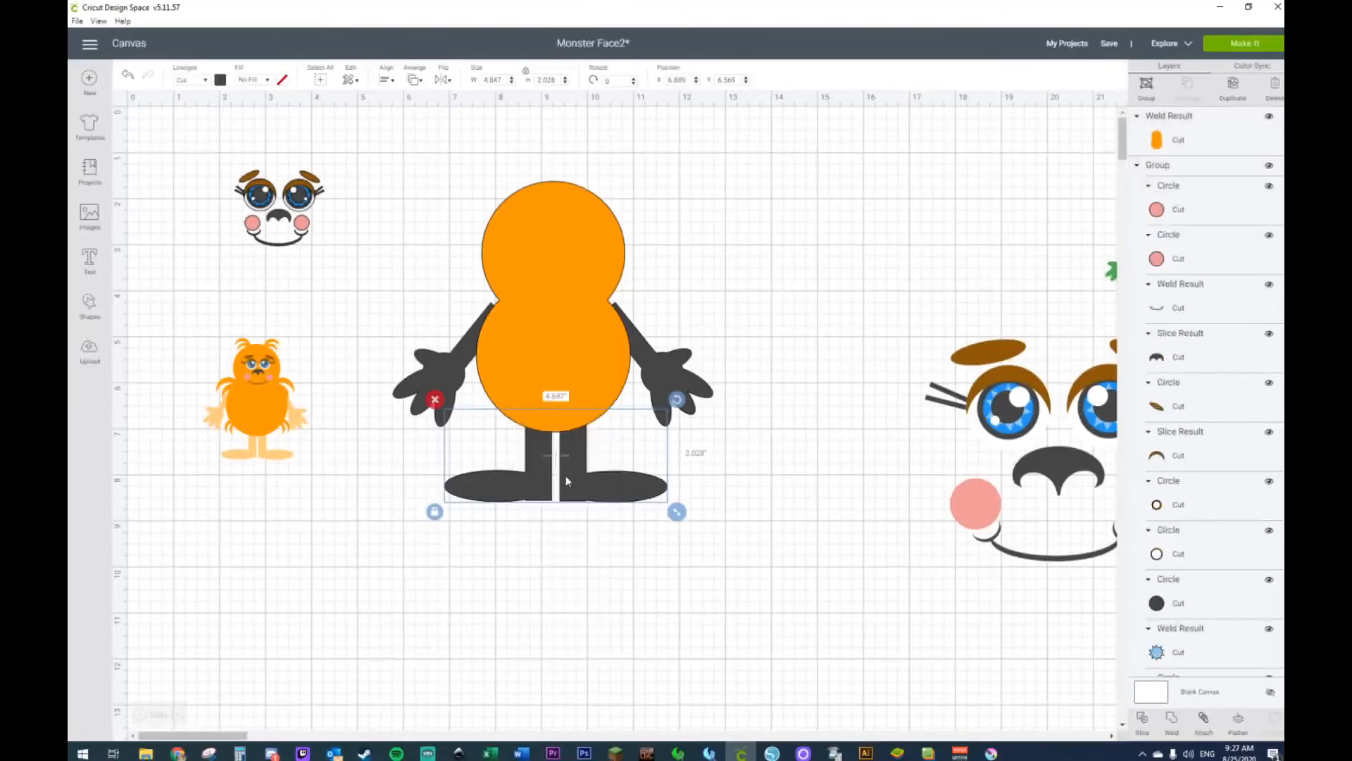
{"action": "left_click_drag", "start_coordinate": [634, 499], "coordinate": [634, 496]}
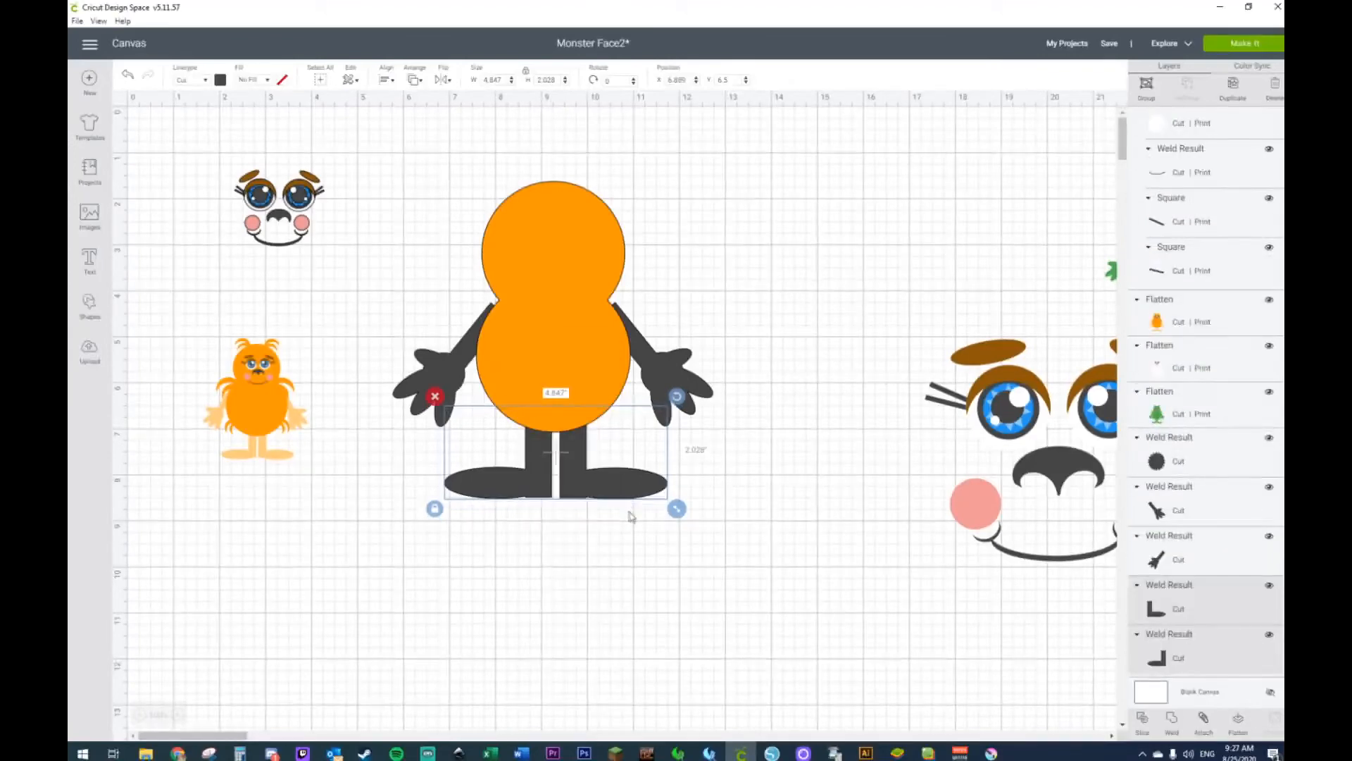
Step: Recolor both arms and both legs light orange to match the limbs of the example monster
{"action": "left_click", "coordinate": [468, 371]}
{"action": "left_click", "coordinate": [492, 468], "text": "shift"}
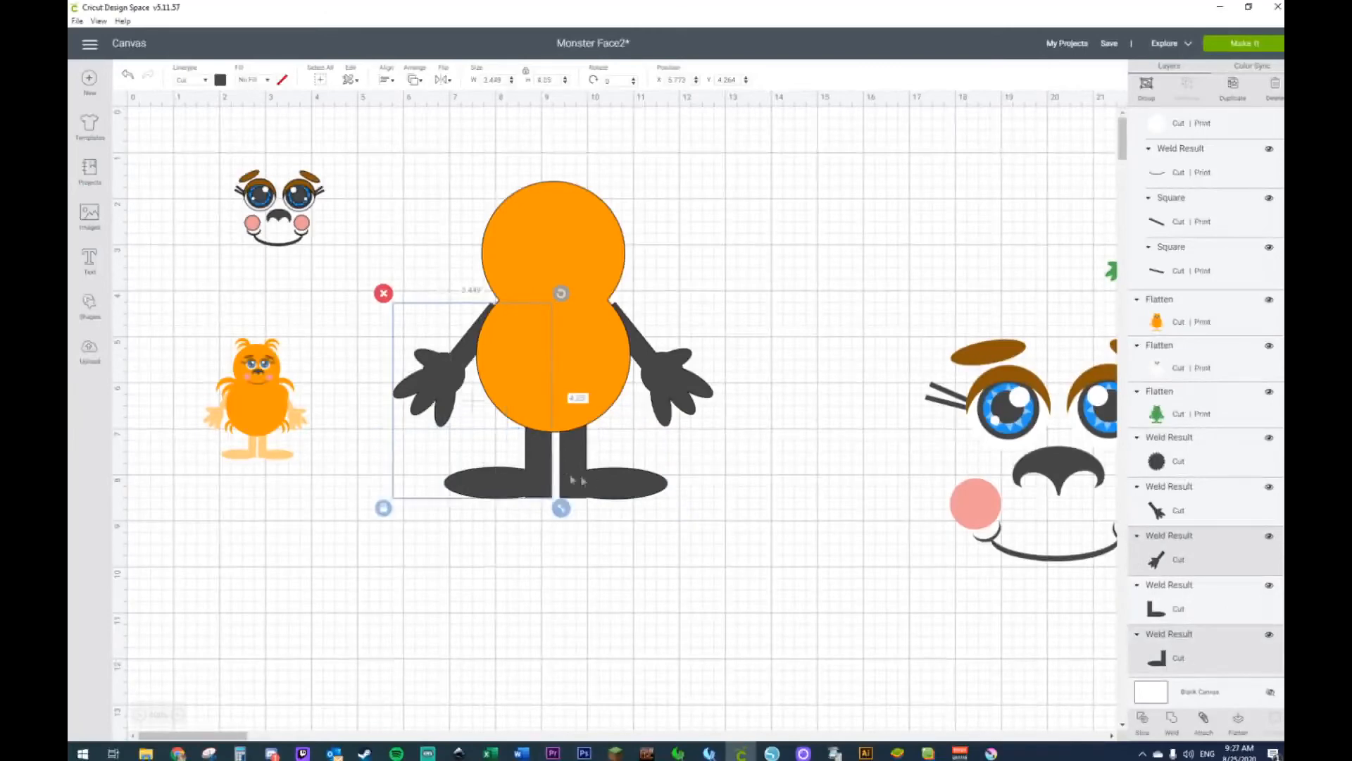
{"action": "left_click", "coordinate": [610, 479], "text": "shift"}
{"action": "left_click", "coordinate": [669, 369], "text": "shift"}
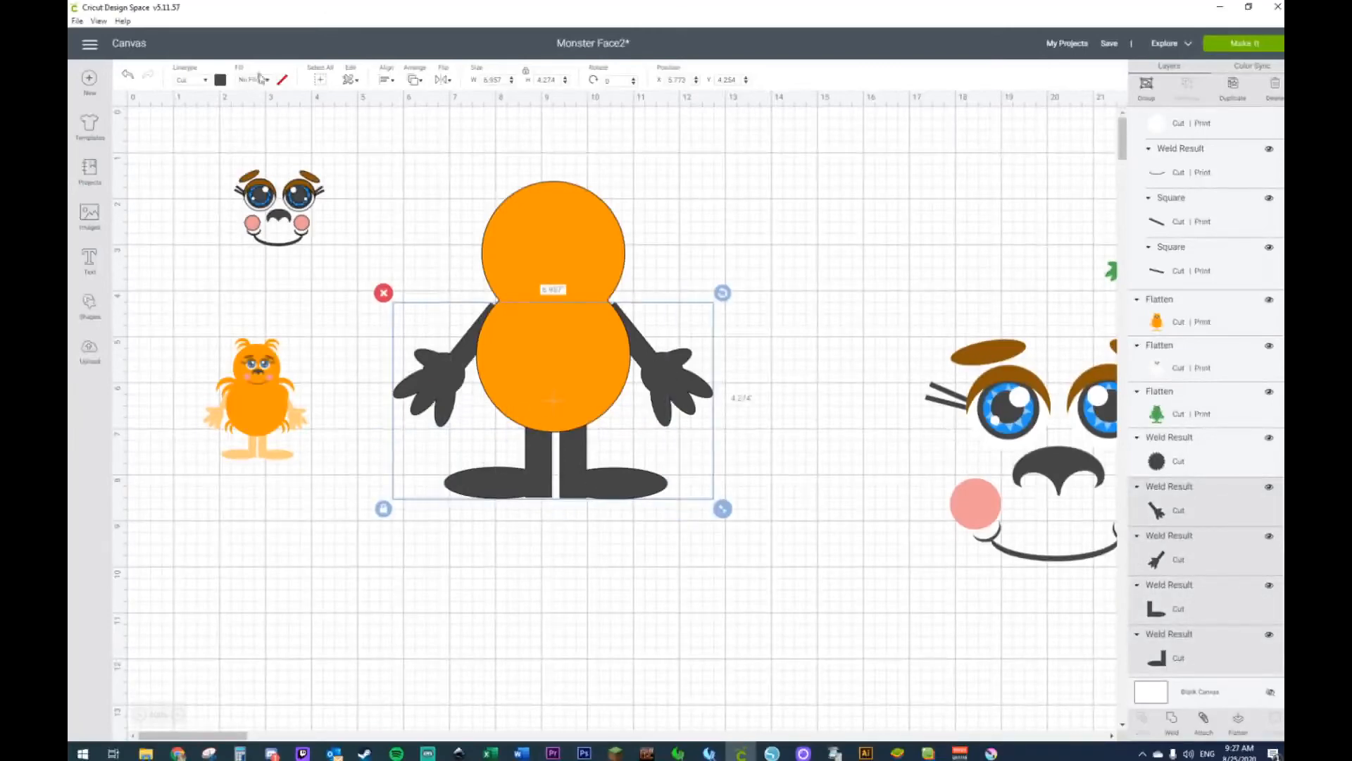
{"action": "left_click", "coordinate": [221, 81]}
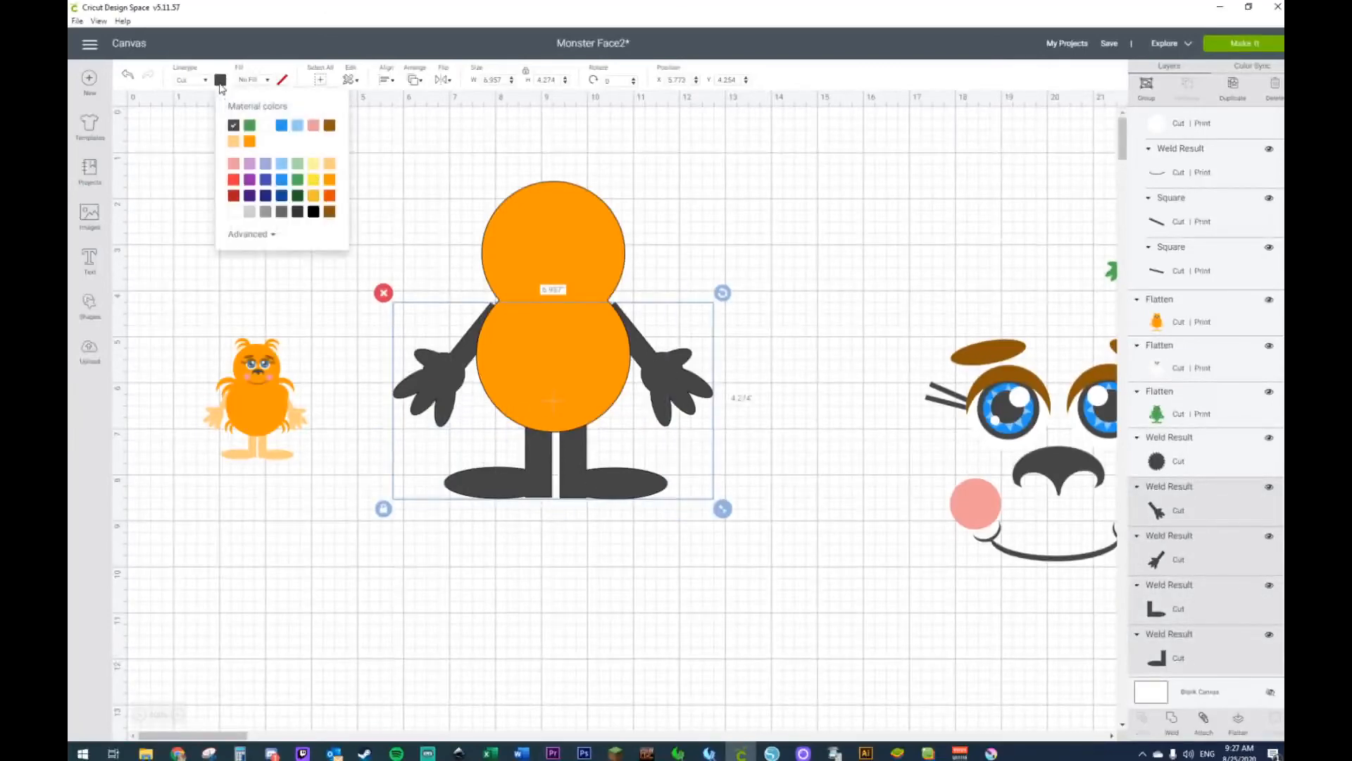
{"action": "left_click", "coordinate": [330, 165]}
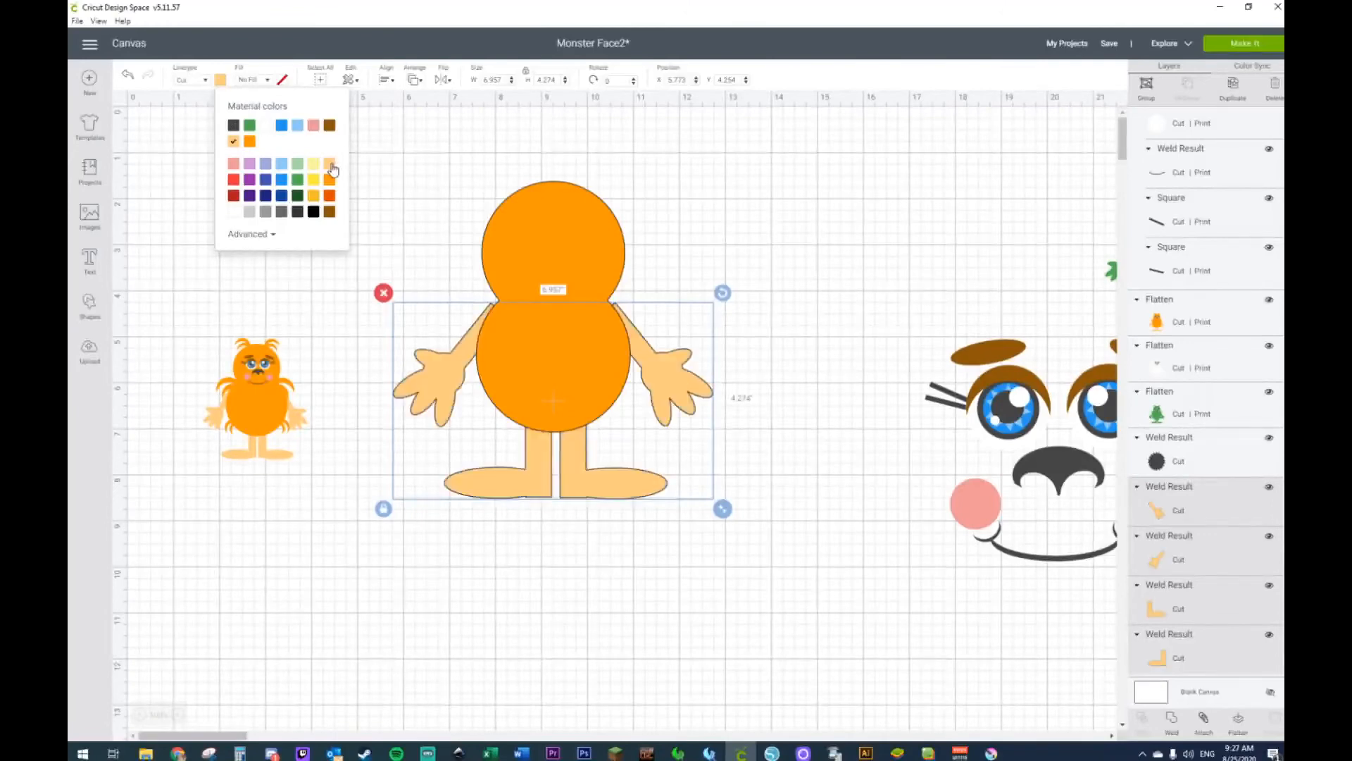
{"action": "left_click", "coordinate": [624, 583]}
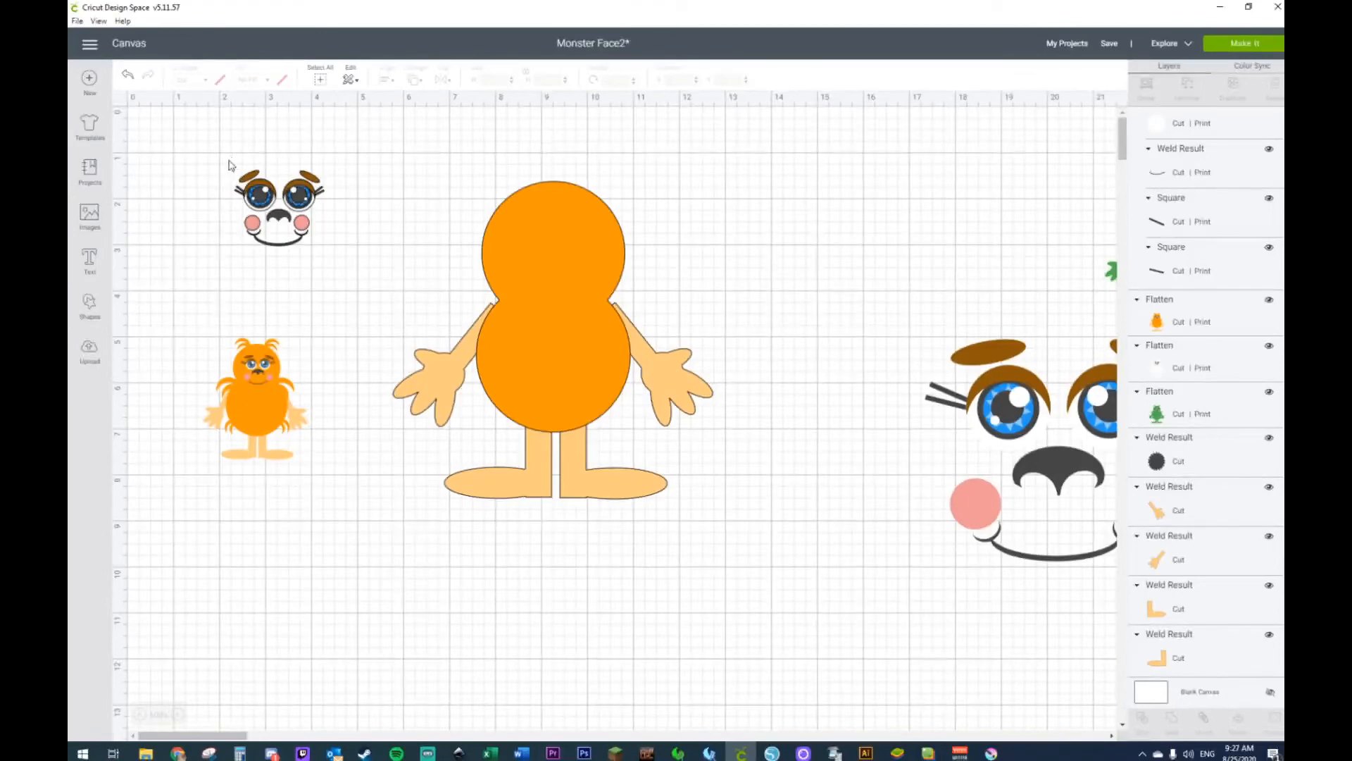
Step: Add a circle below the monster, overlap it with a second circle offset vertically, and slice the two
{"action": "left_click", "coordinate": [88, 305]}
{"action": "left_click", "coordinate": [187, 232]}
{"action": "left_click_drag", "start_coordinate": [389, 369], "coordinate": [370, 614]}
{"action": "left_click_drag", "start_coordinate": [361, 466], "coordinate": [369, 618]}
{"action": "right_click", "coordinate": [369, 618]}
{"action": "left_click", "coordinate": [409, 567]}
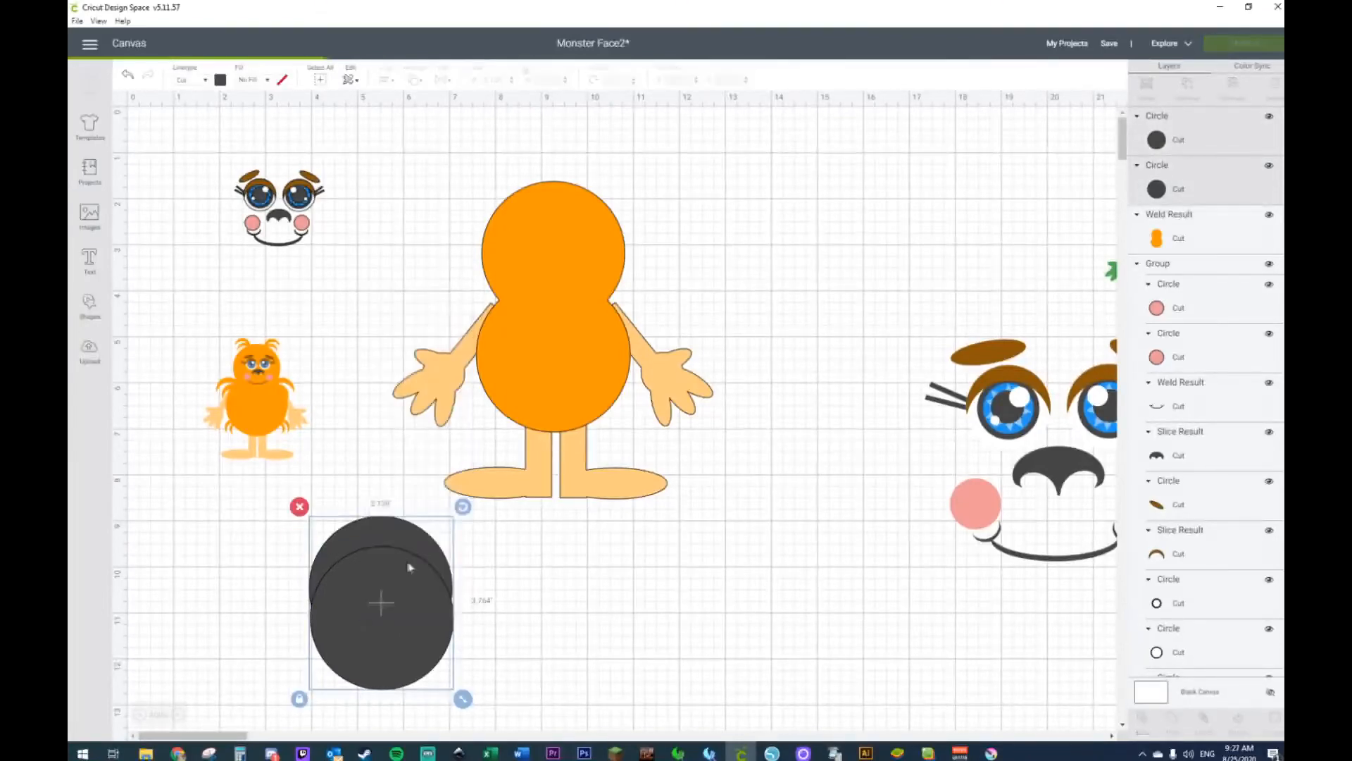
Step: Move the upper crescent away from the sliced circles and delete one of the overlapping center pieces
{"action": "left_click_drag", "start_coordinate": [423, 542], "coordinate": [597, 561]}
{"action": "mouse_move", "coordinate": [424, 645]}
{"action": "left_mouse_down"}
{"action": "mouse_move", "coordinate": [754, 664]}
{"action": "mouse_move", "coordinate": [418, 651]}
{"action": "left_mouse_up"}
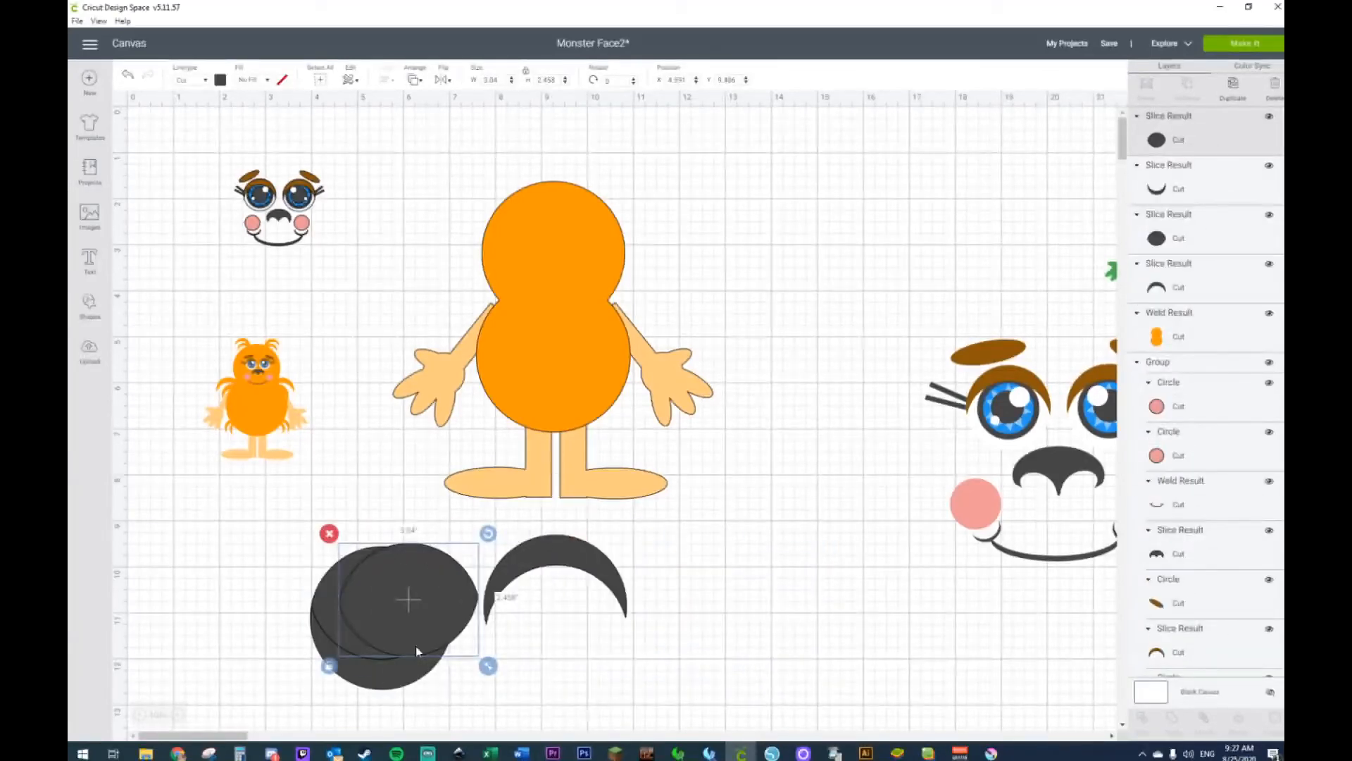
{"action": "key", "text": "Delete"}
{"action": "left_click", "coordinate": [339, 610]}
{"action": "key", "text": "Delete"}
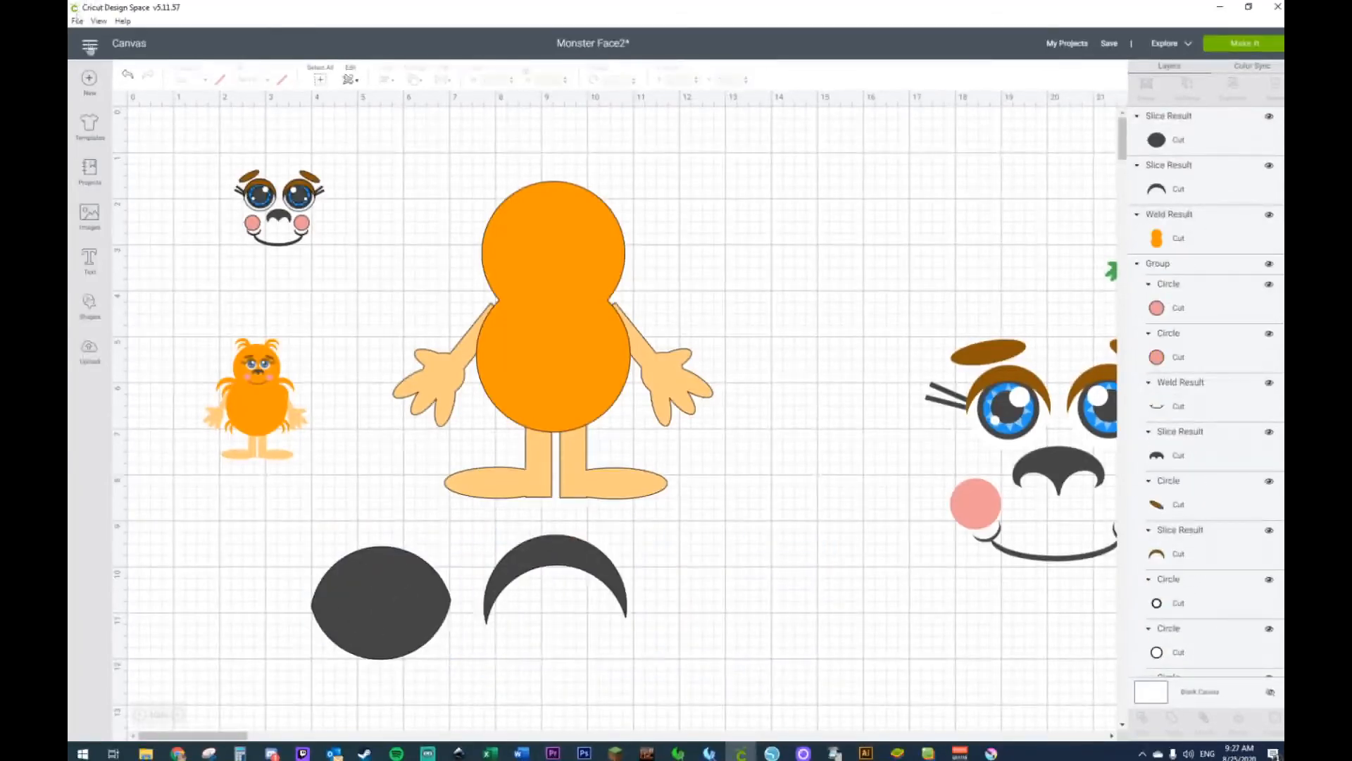
{"action": "left_click", "coordinate": [131, 82]}
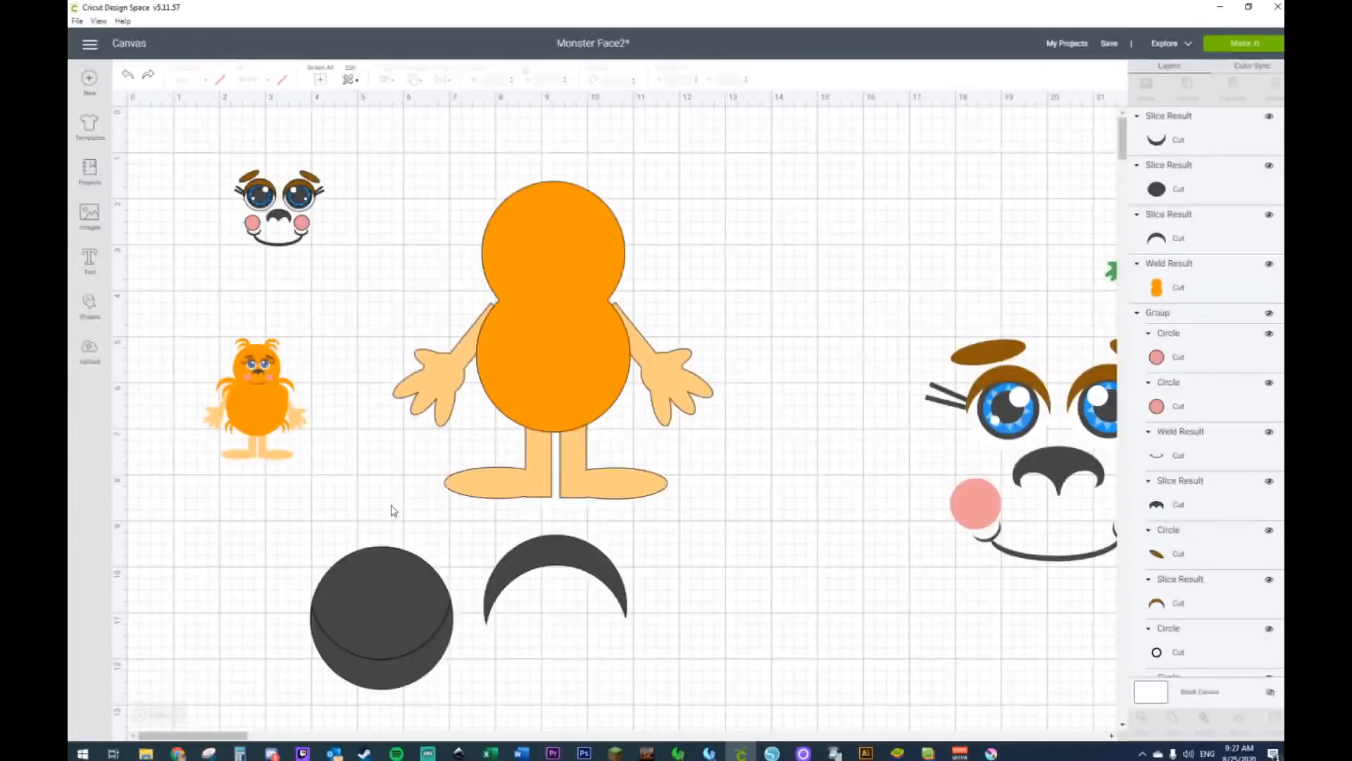
Step: Pull the remaining lens-shaped center piece off the lower crescent and delete it
{"action": "left_click_drag", "start_coordinate": [378, 615], "coordinate": [378, 558]}
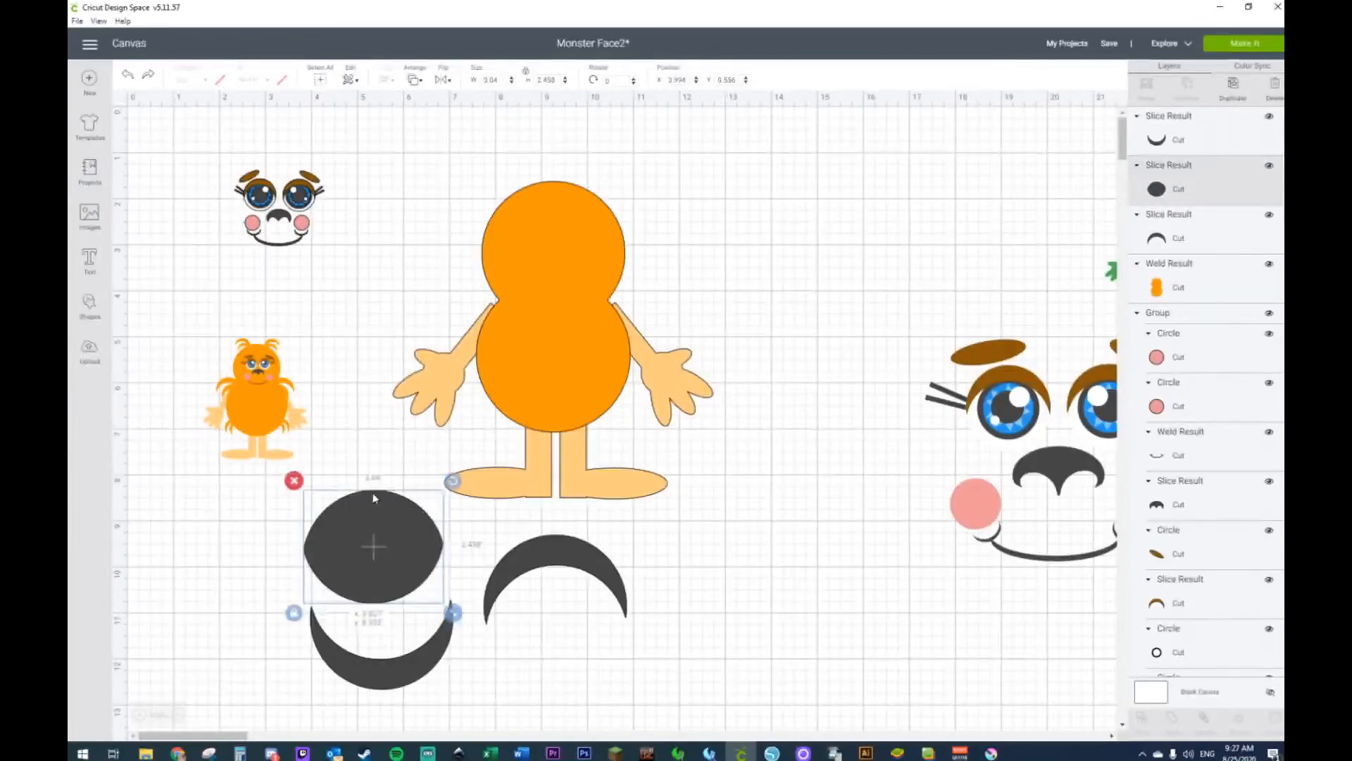
{"action": "left_click", "coordinate": [375, 553]}
{"action": "key", "text": "Delete"}
Step: Flip the lower crescent vertically so it arches the same way as the other one
{"action": "left_click", "coordinate": [391, 662]}
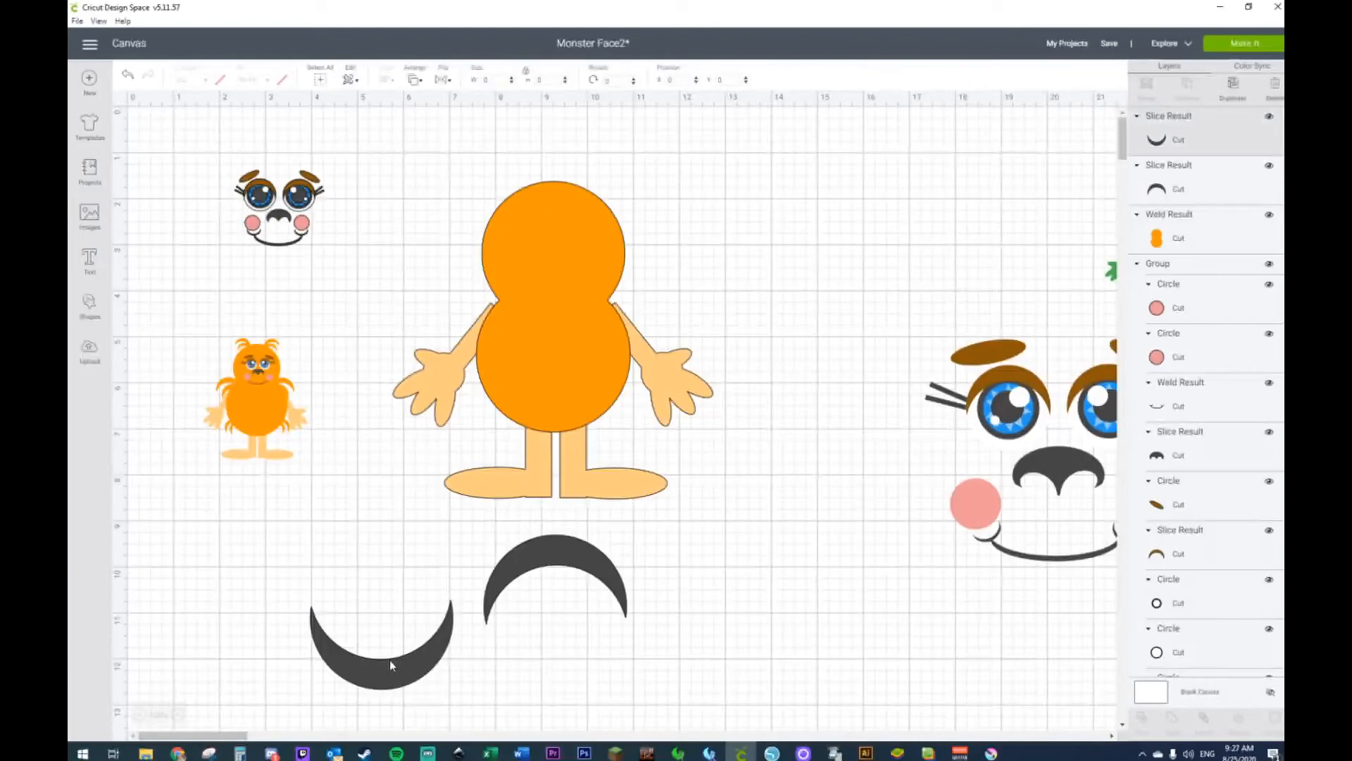
{"action": "left_click", "coordinate": [434, 85]}
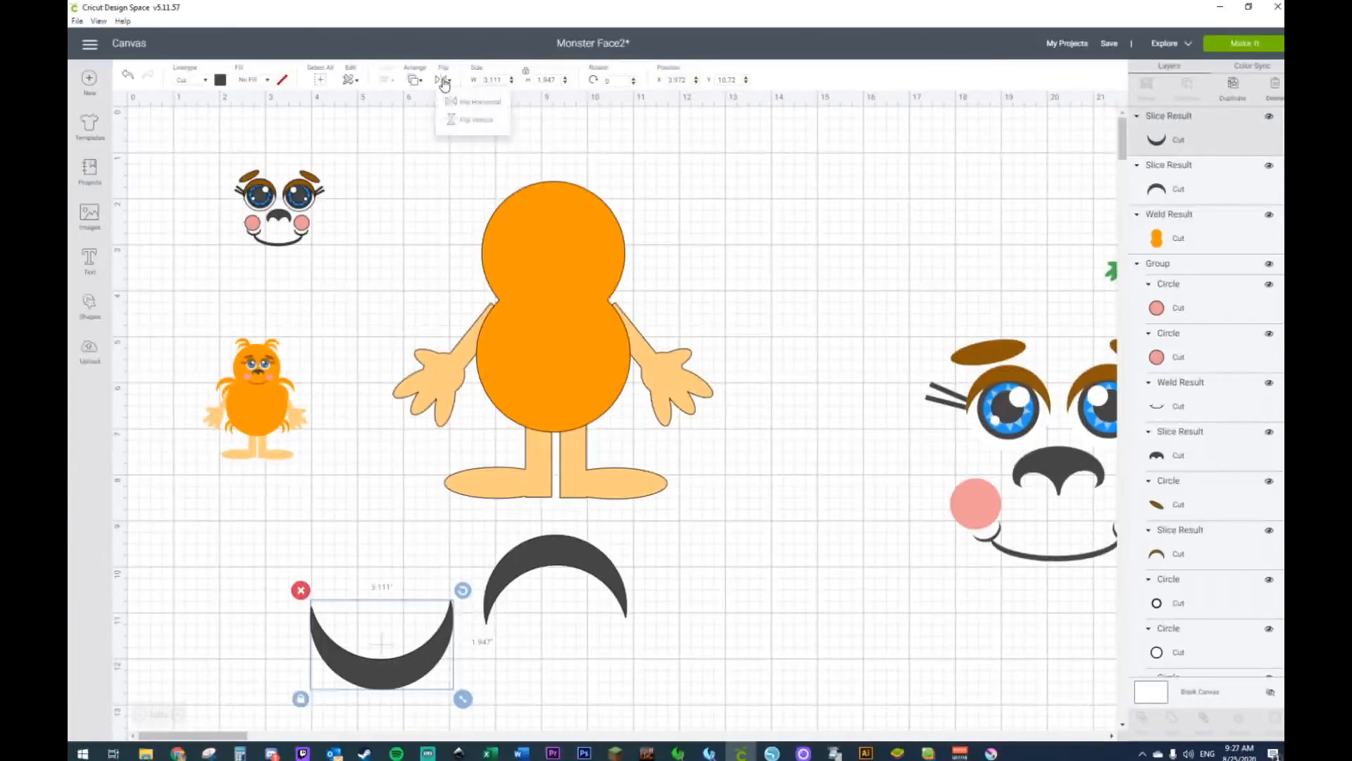
{"action": "left_click", "coordinate": [452, 114]}
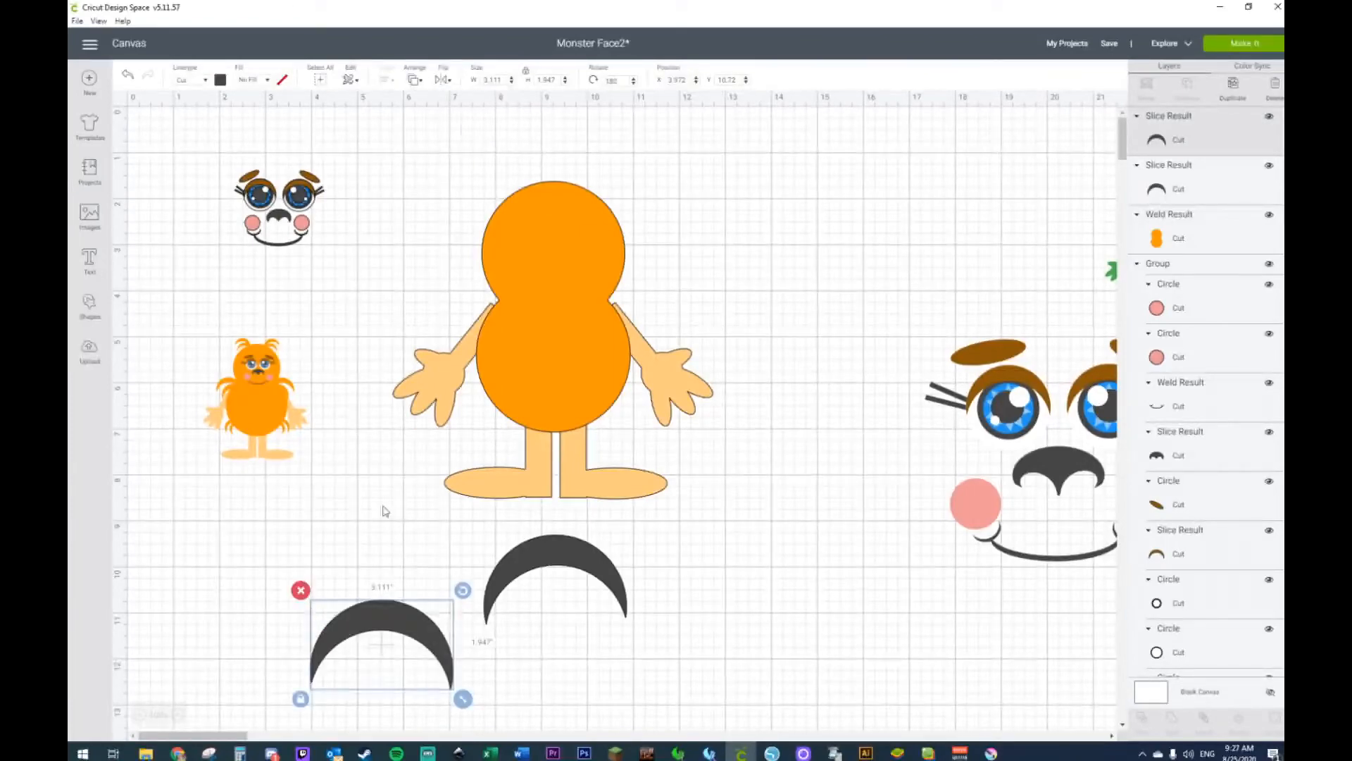
Step: Shrink the flipped crescent to about 2 inches wide, tilt it slightly, and fit it inside the larger crescent's right end
{"action": "left_click_drag", "start_coordinate": [463, 700], "coordinate": [390, 652]}
{"action": "left_click_drag", "start_coordinate": [454, 622], "coordinate": [632, 564]}
{"action": "left_click_drag", "start_coordinate": [634, 636], "coordinate": [641, 642]}
{"action": "left_click_drag", "start_coordinate": [594, 591], "coordinate": [585, 584]}
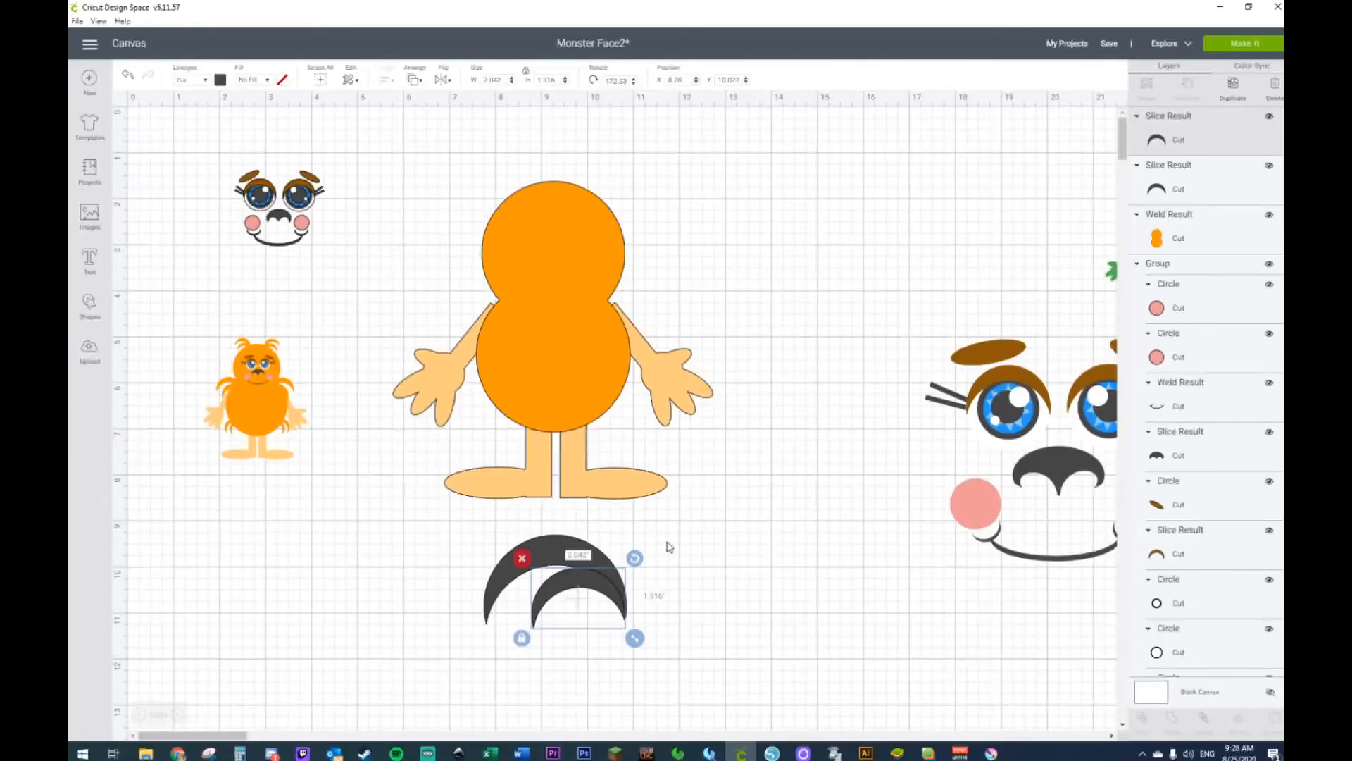
Step: Weld the two crescents into one hair tuft and scale it down to about 1.39 by 0.91 inches
{"action": "left_click_drag", "start_coordinate": [670, 544], "coordinate": [538, 637]}
{"action": "right_click", "coordinate": [585, 585]}
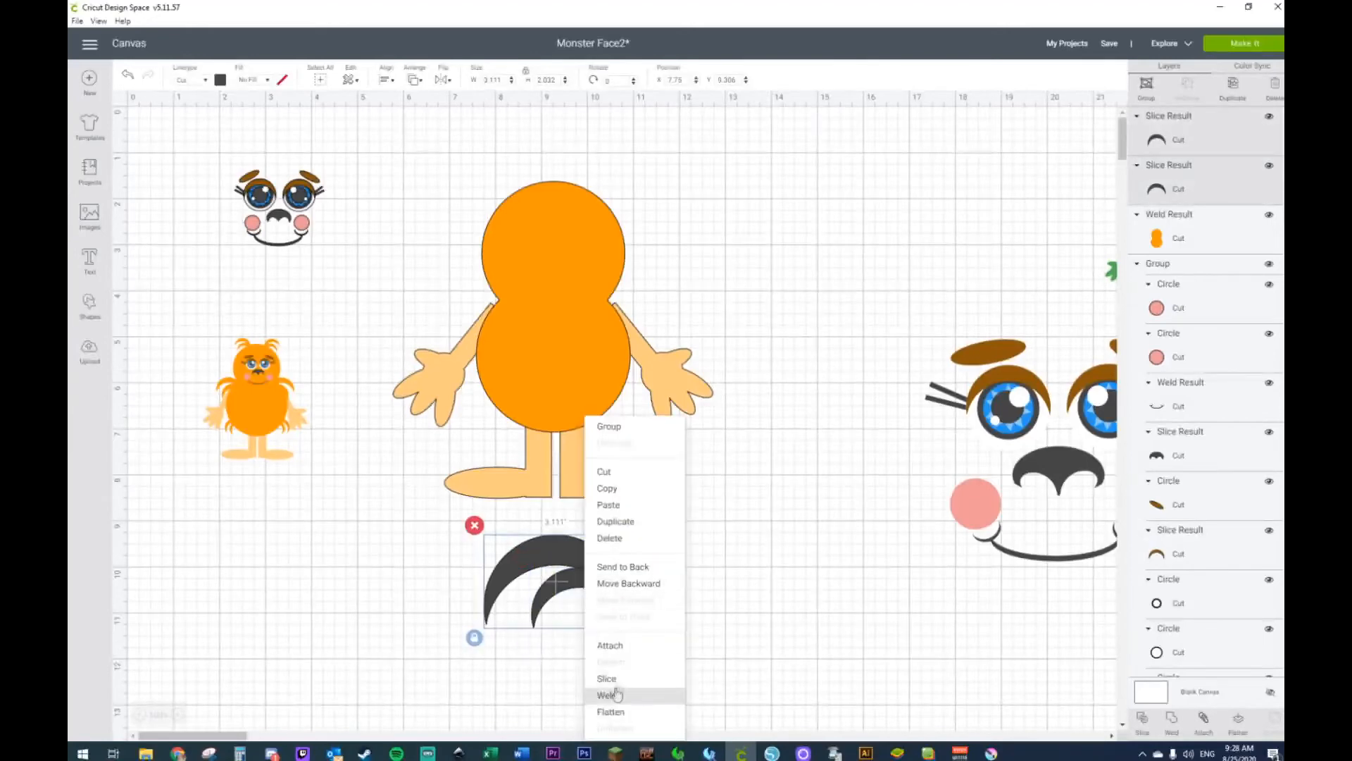
{"action": "left_click", "coordinate": [610, 695]}
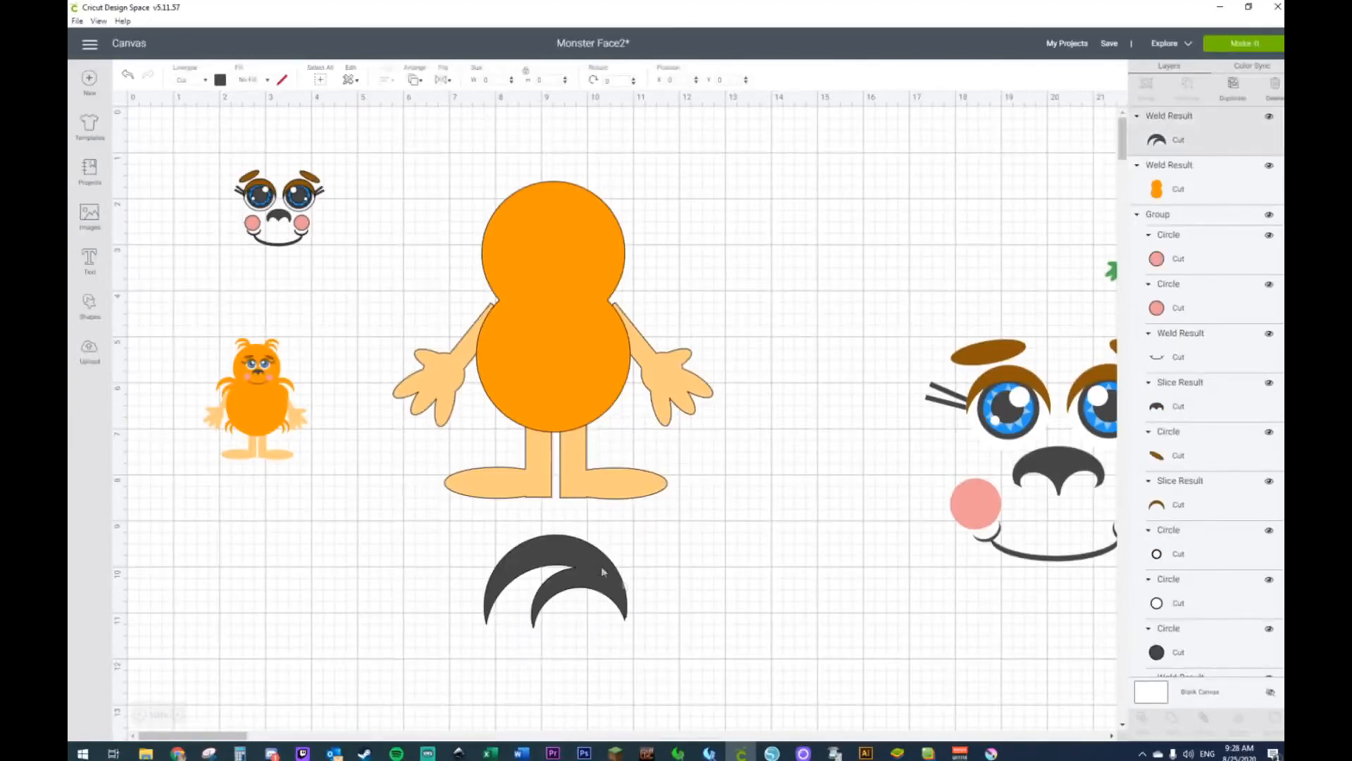
{"action": "left_click_drag", "start_coordinate": [636, 637], "coordinate": [566, 600]}
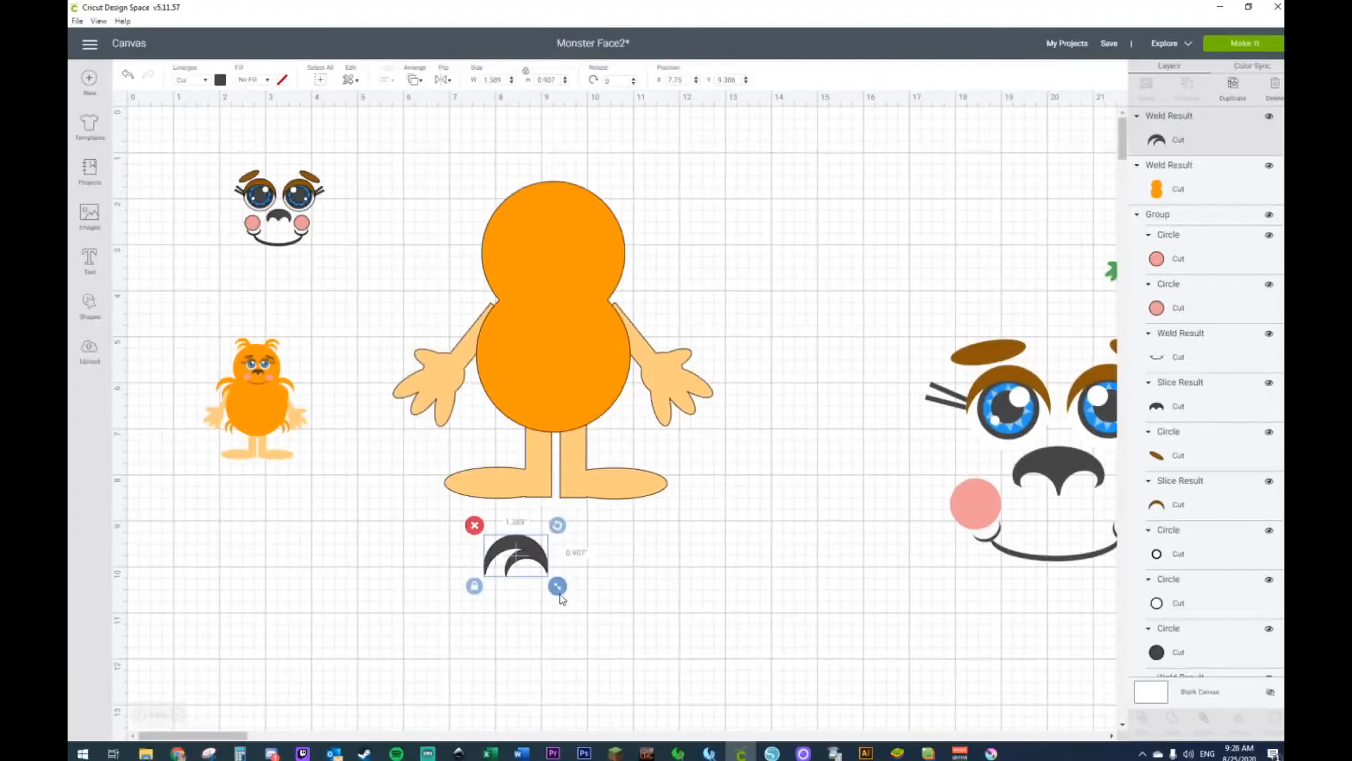
Step: Place the hair tuft on the monster's left shoulder and a horizontally flipped duplicate on the right shoulder
{"action": "left_click_drag", "start_coordinate": [507, 563], "coordinate": [468, 314]}
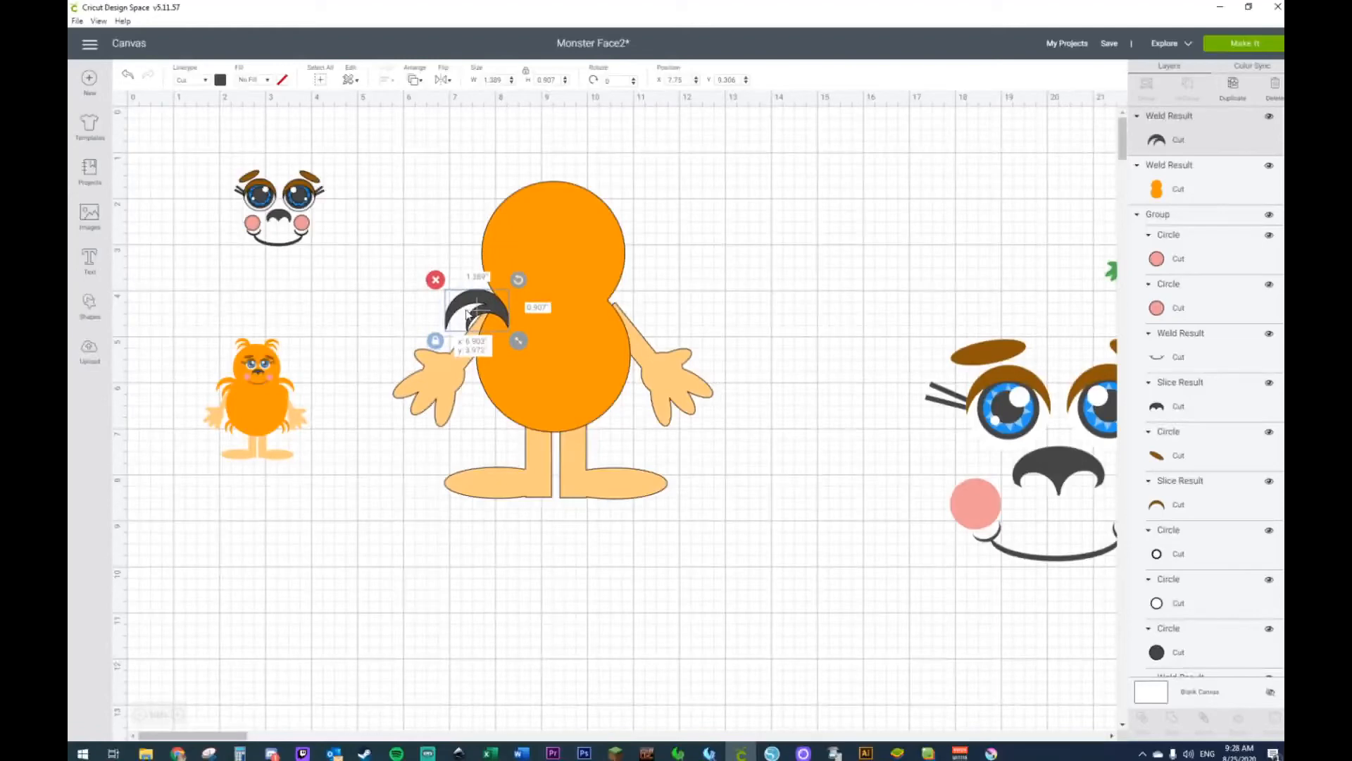
{"action": "key", "text": "ctrl+d"}
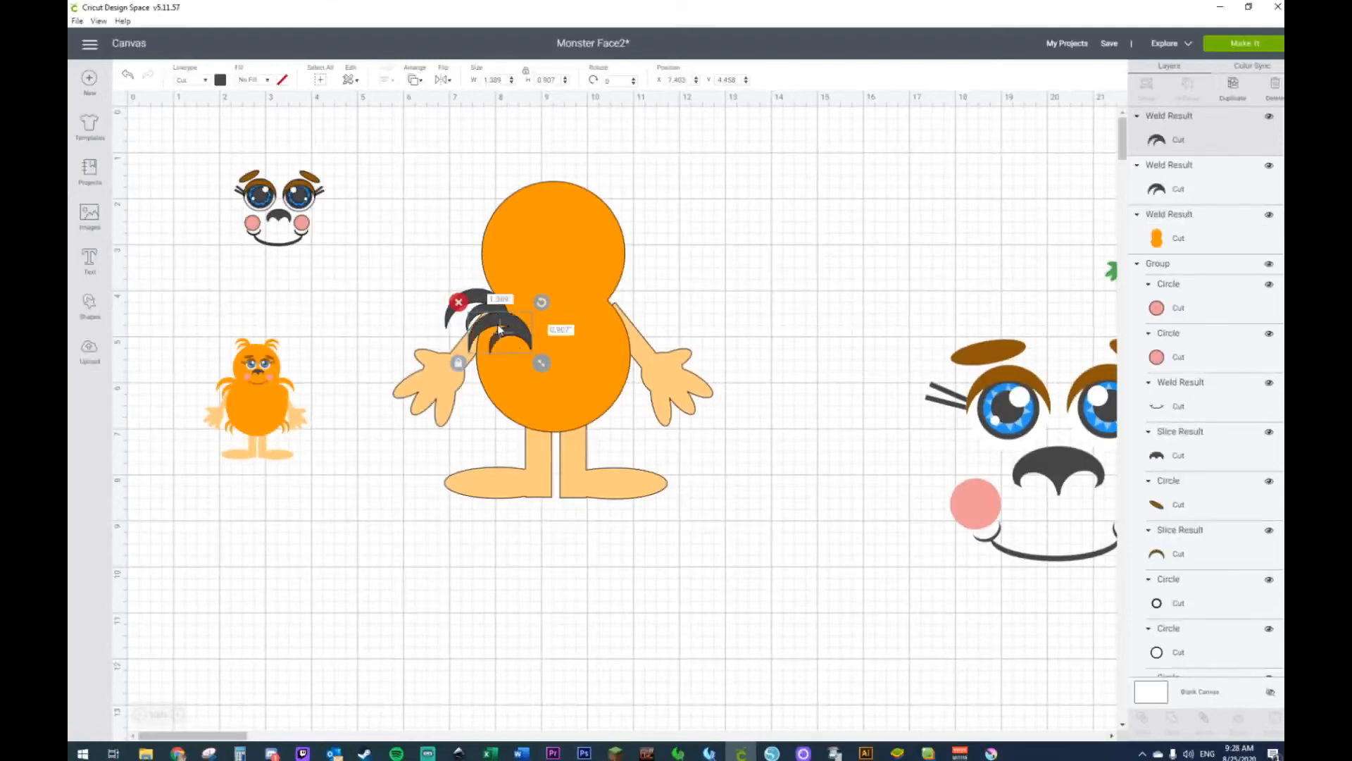
{"action": "left_click", "coordinate": [440, 80]}
{"action": "left_click", "coordinate": [468, 106]}
{"action": "left_click_drag", "start_coordinate": [504, 324], "coordinate": [636, 299]}
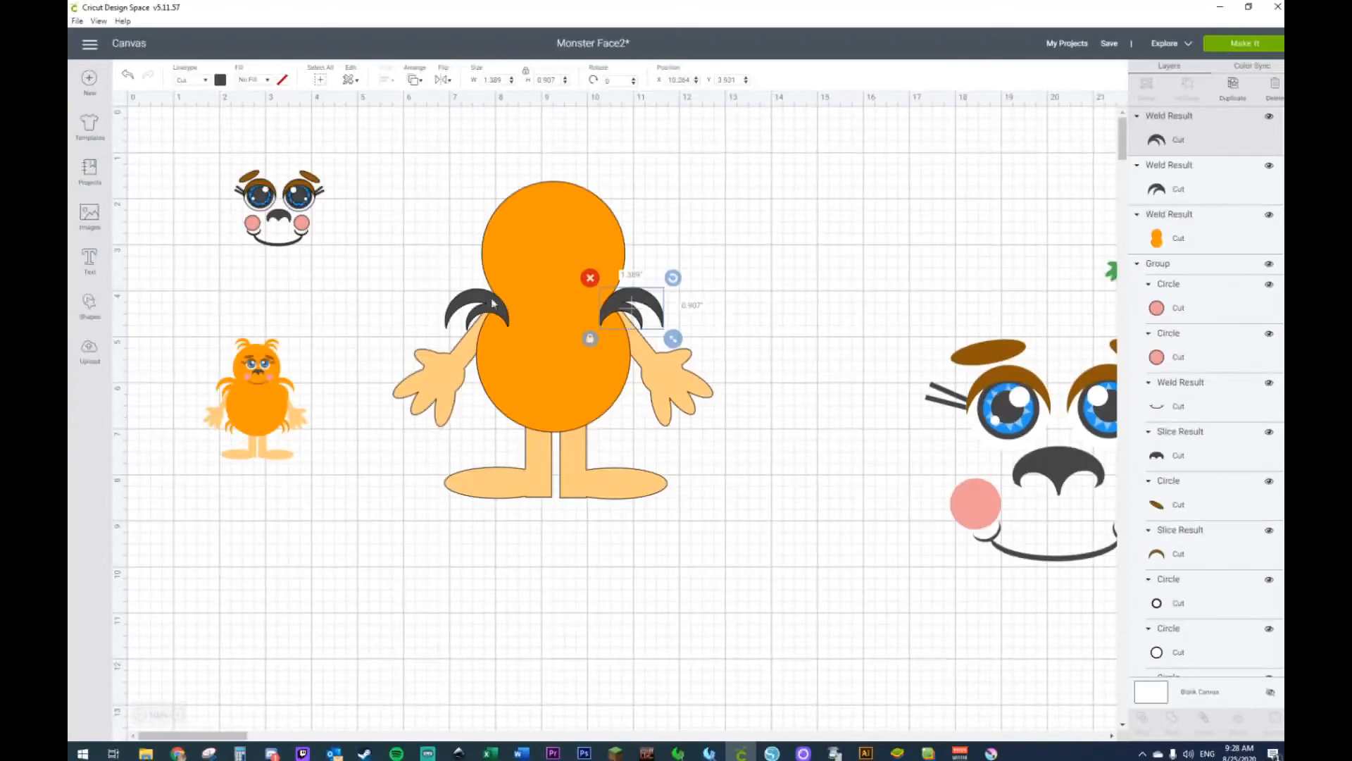
{"action": "left_click_drag", "start_coordinate": [486, 304], "coordinate": [479, 303]}
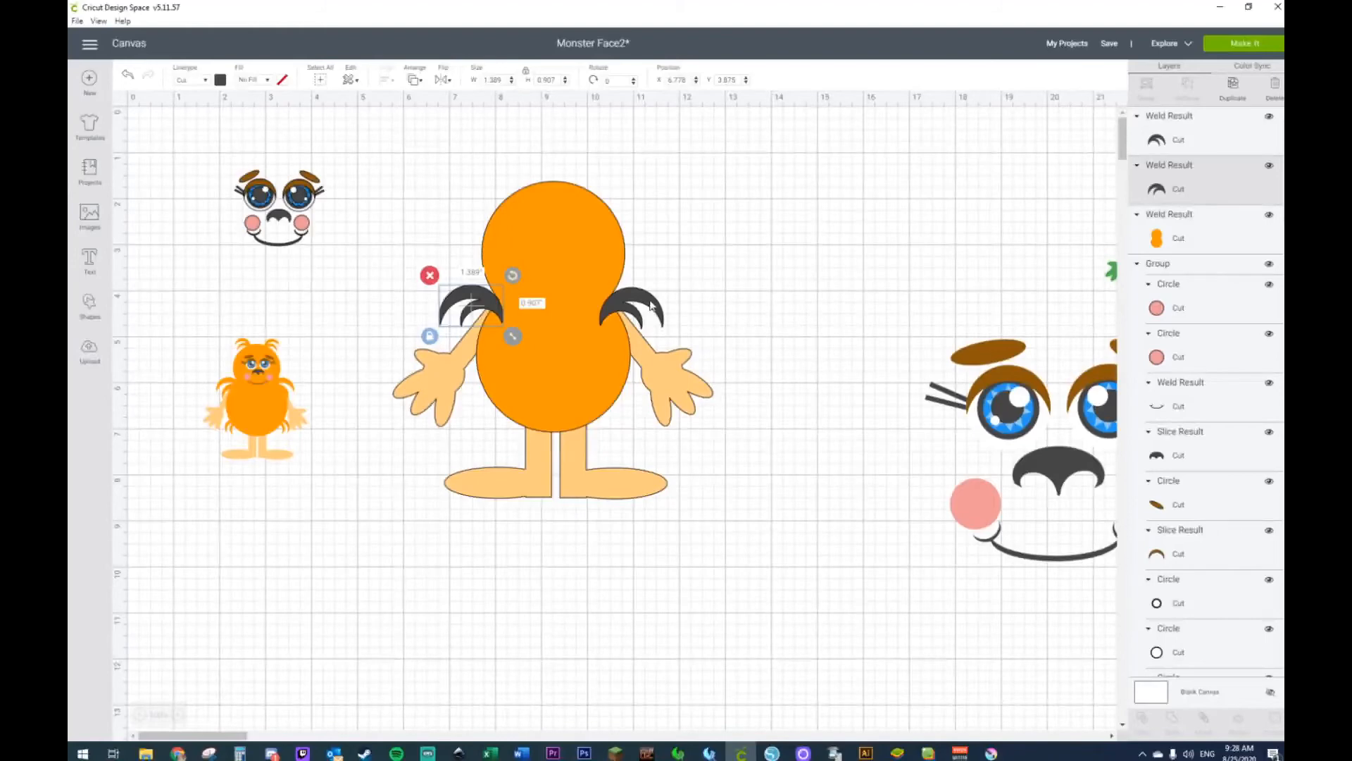
Step: Duplicate the right shoulder tuft, rotate the copy more upright, and place it on top of the head
{"action": "left_click", "coordinate": [652, 305]}
{"action": "key", "text": "ctrl+d"}
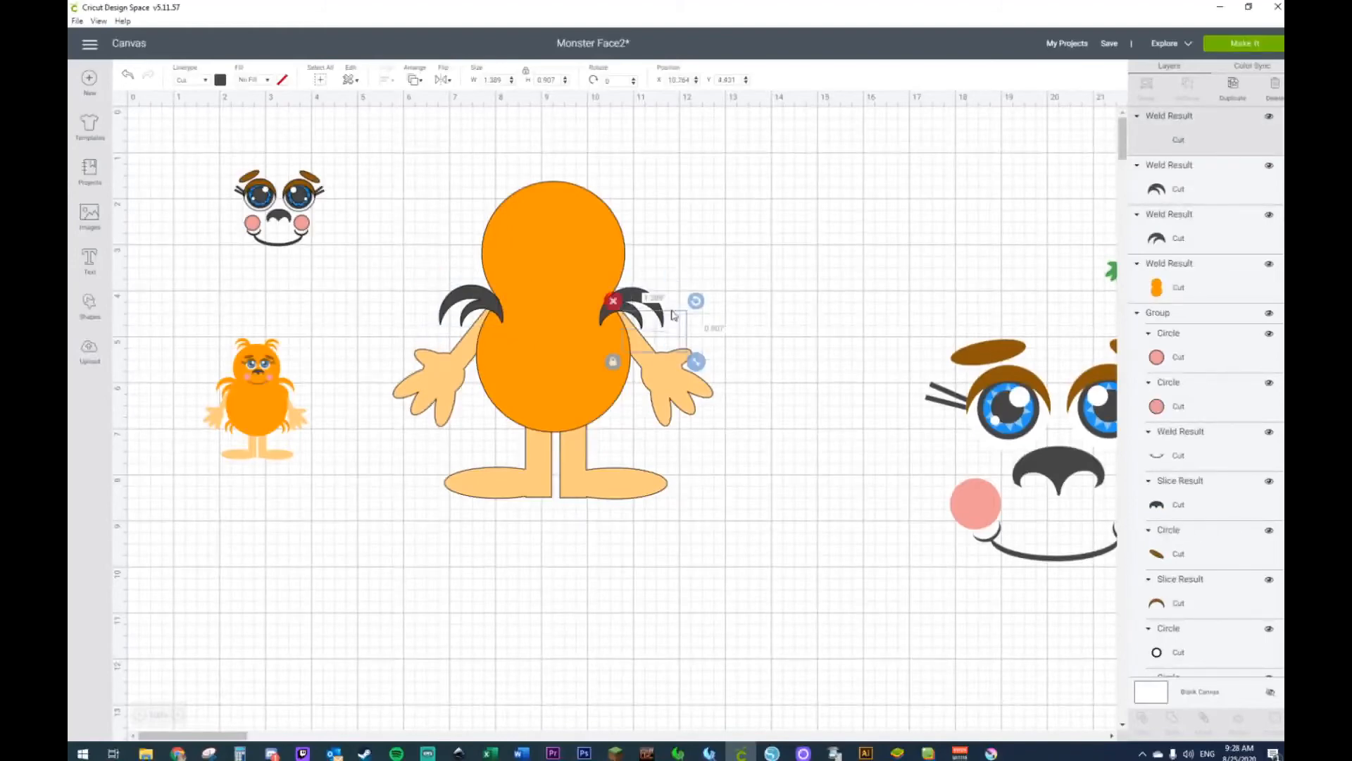
{"action": "left_click_drag", "start_coordinate": [655, 313], "coordinate": [638, 130]}
{"action": "left_click_drag", "start_coordinate": [639, 181], "coordinate": [572, 165]}
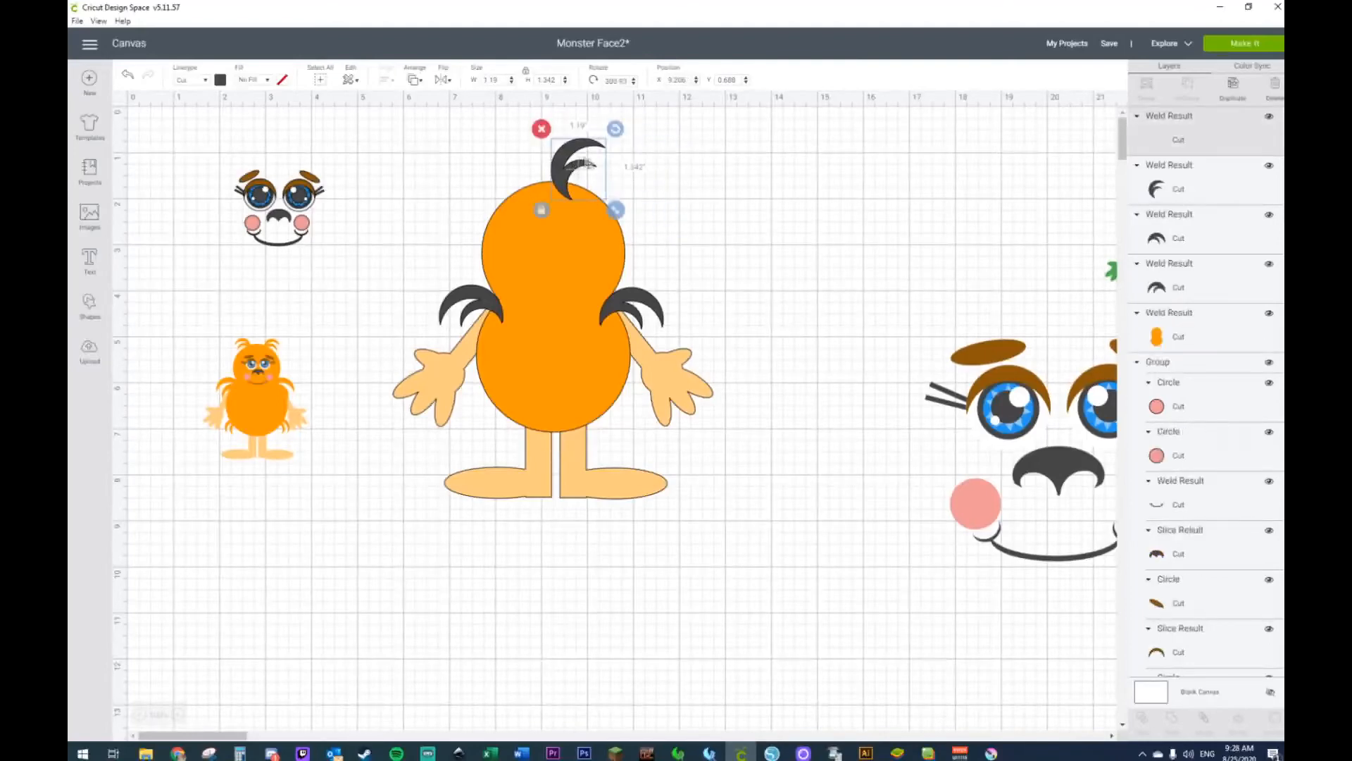
Step: Duplicate the head tuft, flip the copy horizontally, and set it against the original to form a symmetrical crest
{"action": "key", "text": "ctrl+d"}
{"action": "right_click", "coordinate": [607, 176]}
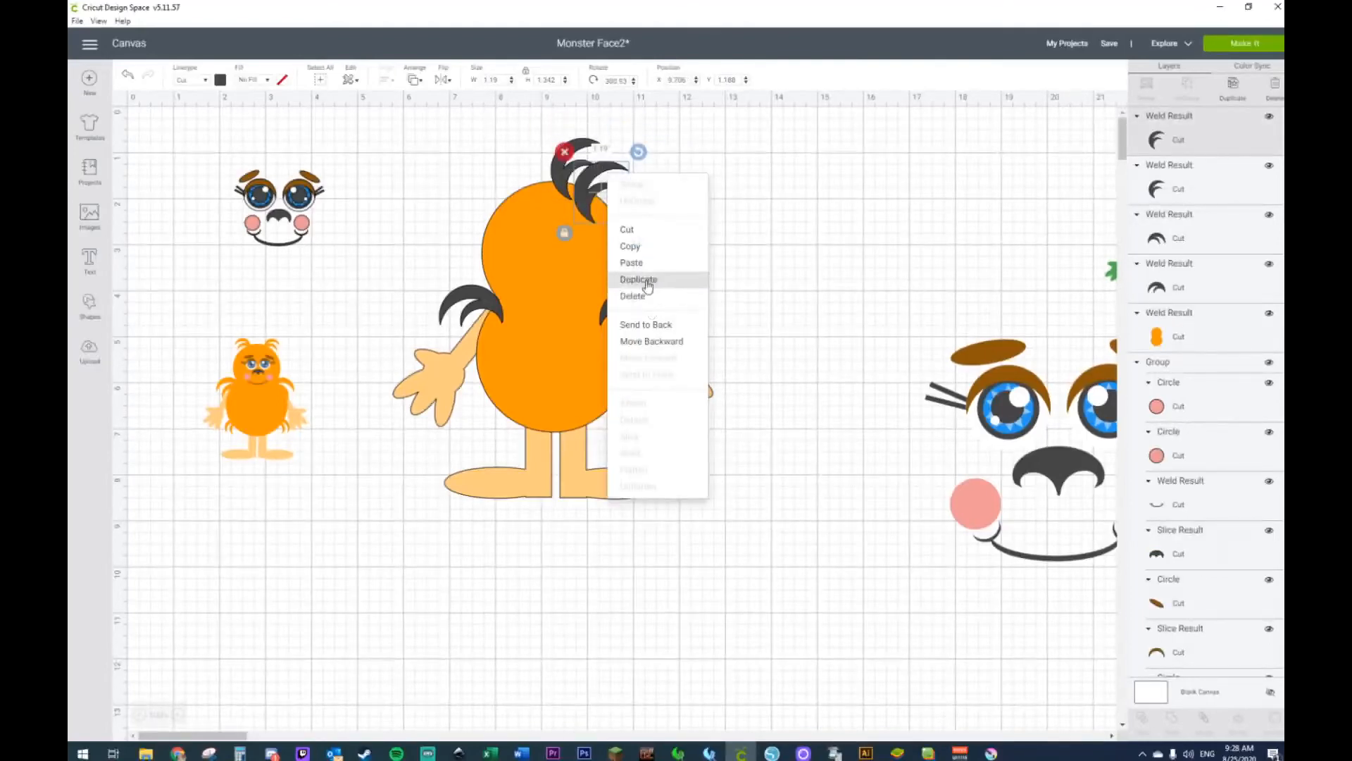
{"action": "left_click", "coordinate": [443, 82]}
{"action": "left_click", "coordinate": [474, 101]}
{"action": "left_click_drag", "start_coordinate": [628, 203], "coordinate": [556, 179]}
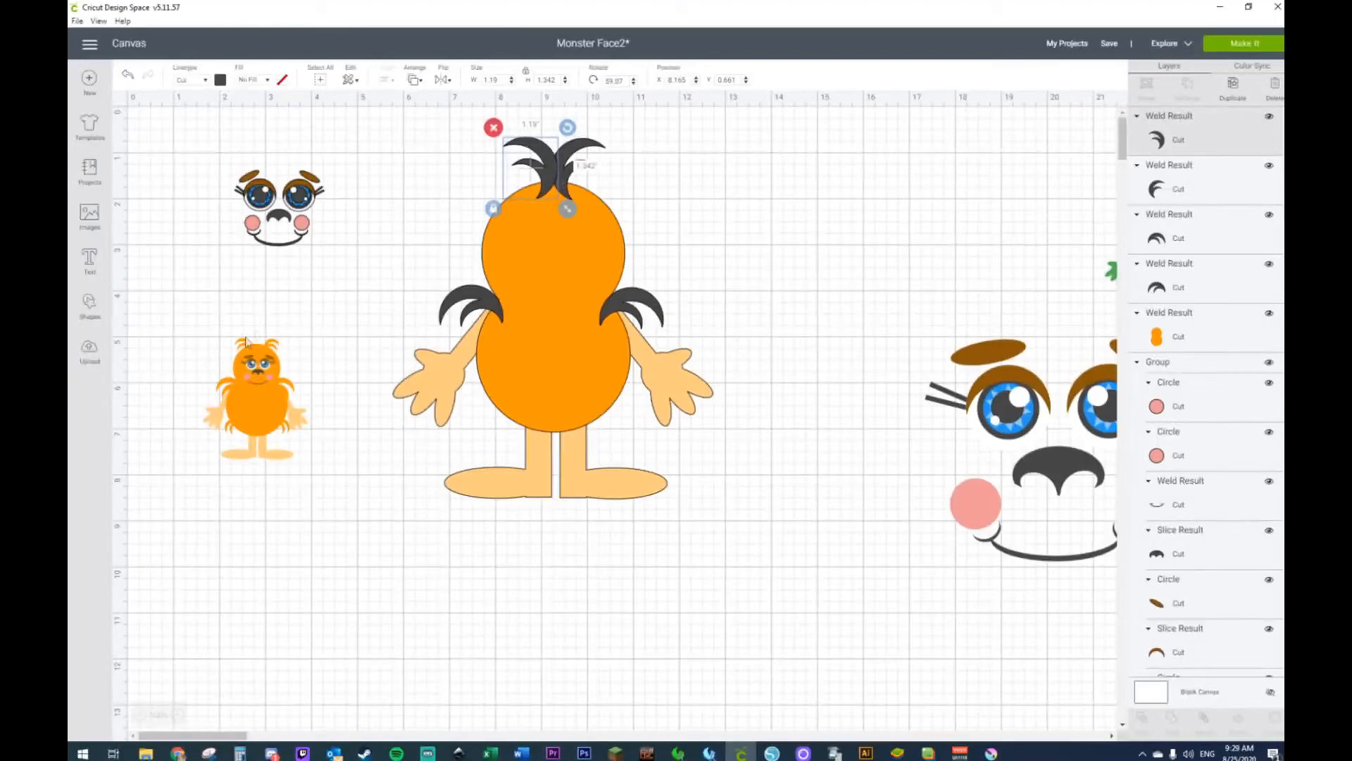
Step: Enlarge the orange example monster to about 5.5 by 6.4 inches and position it beside the new monster for reference
{"action": "left_click", "coordinate": [275, 391]}
{"action": "left_click_drag", "start_coordinate": [317, 469], "coordinate": [370, 642]}
{"action": "left_click_drag", "start_coordinate": [356, 531], "coordinate": [280, 523]}
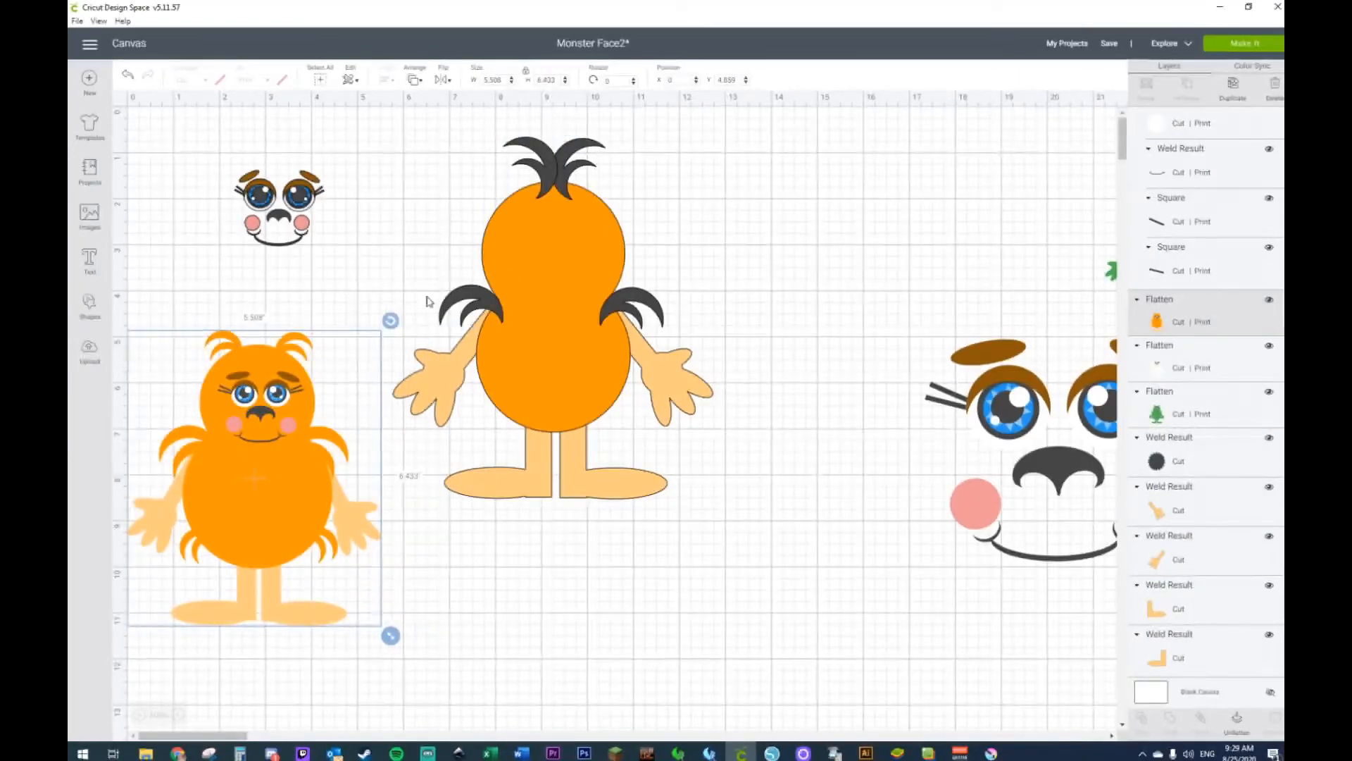
{"action": "left_click", "coordinate": [445, 153]}
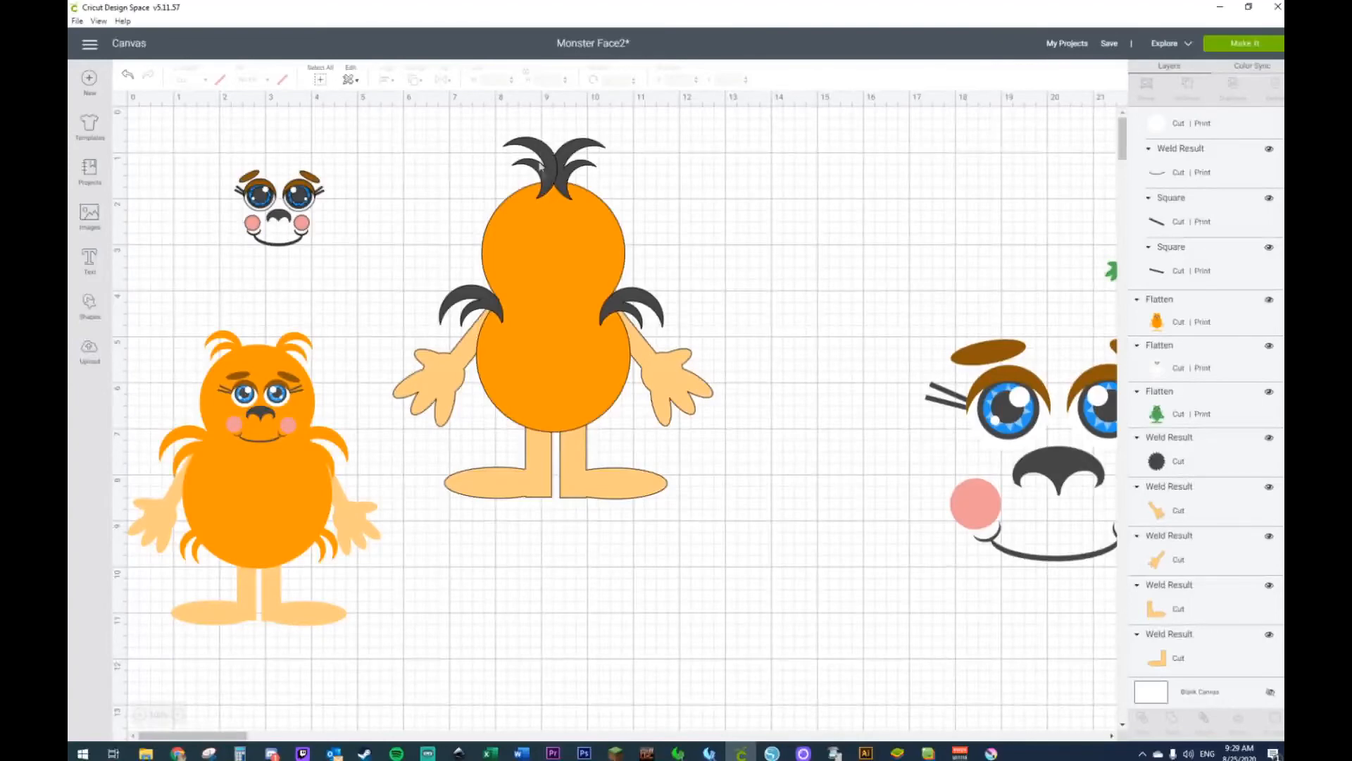
Step: Add a tilted tuft copy at the body's lower left edge and a horizontally flipped duplicate at the lower right
{"action": "left_click", "coordinate": [542, 163]}
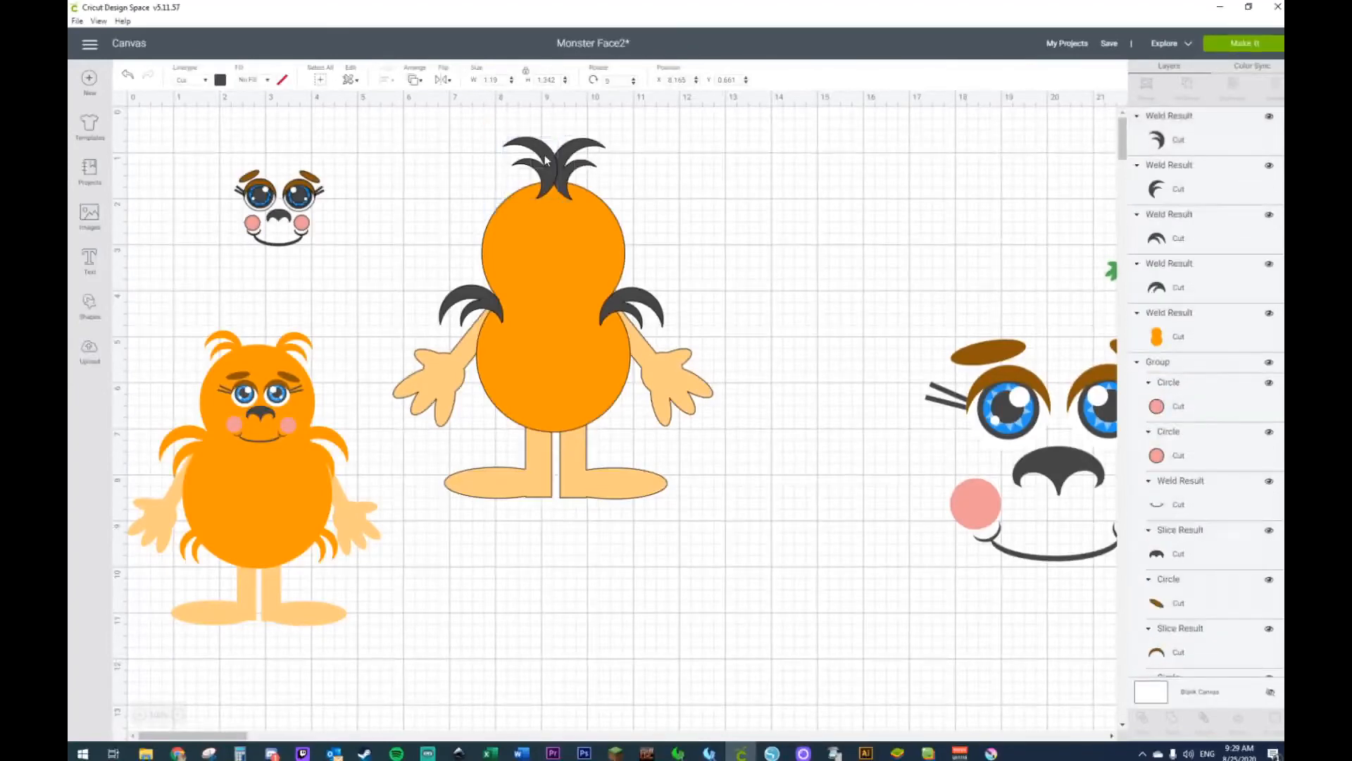
{"action": "left_click_drag", "start_coordinate": [563, 185], "coordinate": [512, 415]}
{"action": "key", "text": "ctrl+d"}
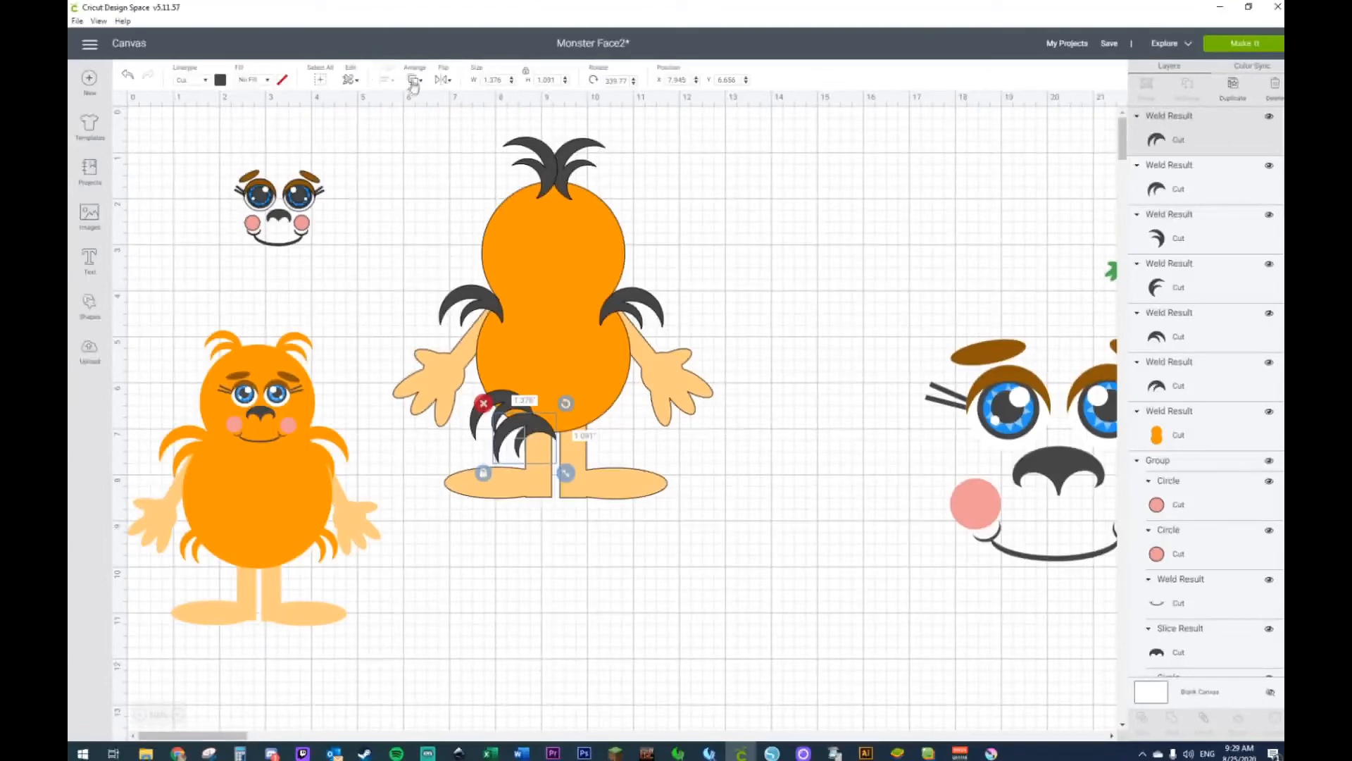
{"action": "left_click", "coordinate": [442, 80]}
{"action": "left_click", "coordinate": [465, 104]}
{"action": "left_click_drag", "start_coordinate": [538, 438], "coordinate": [621, 403]}
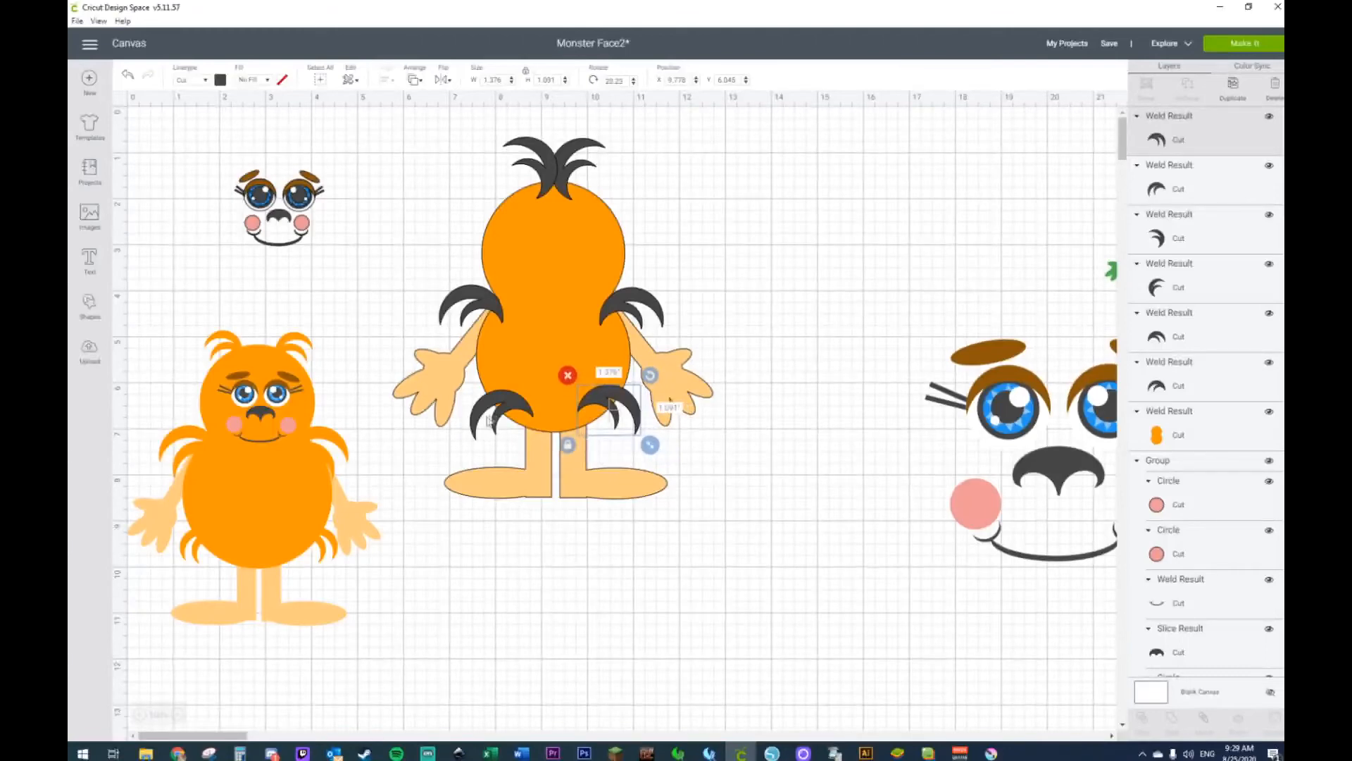
Step: Select all six hair tufts together with the orange body and weld them into one shape
{"action": "left_click", "coordinate": [471, 309]}
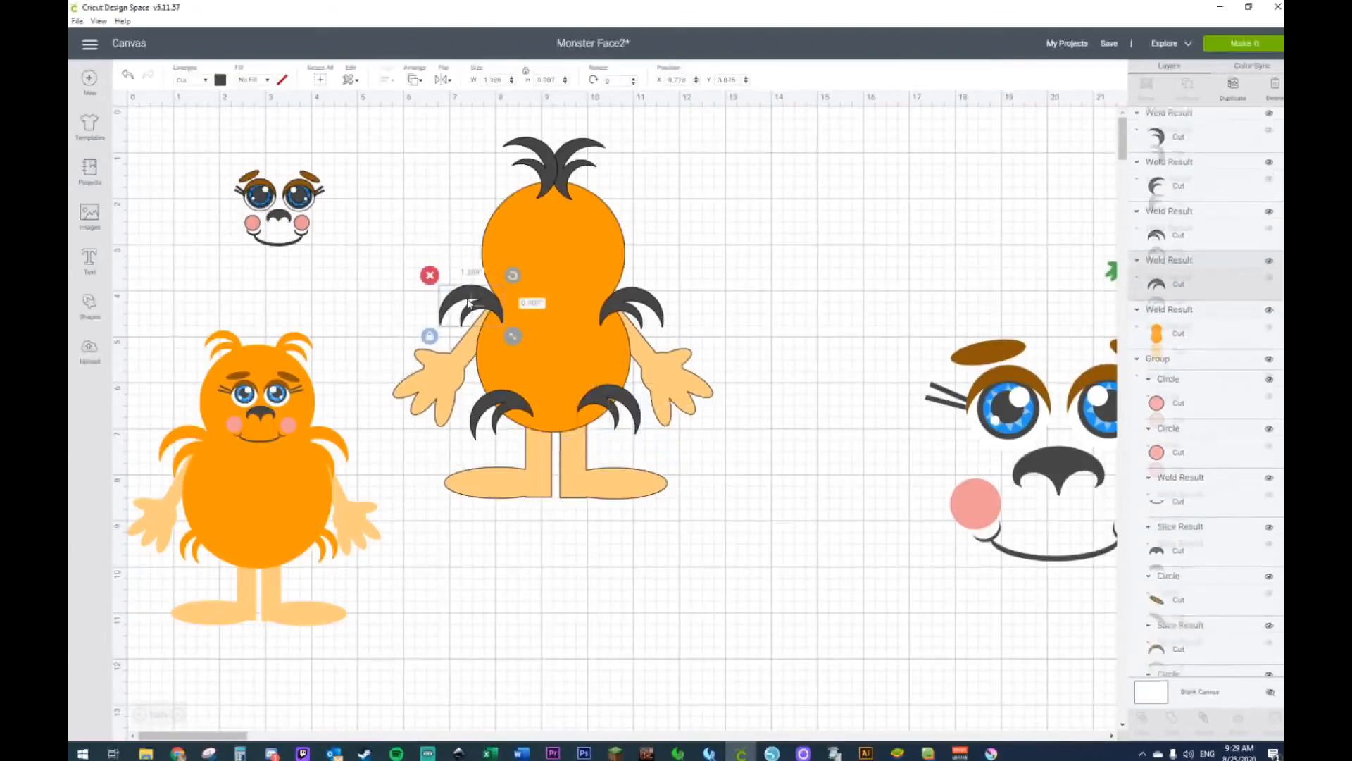
{"action": "left_click", "coordinate": [549, 158], "text": "shift"}
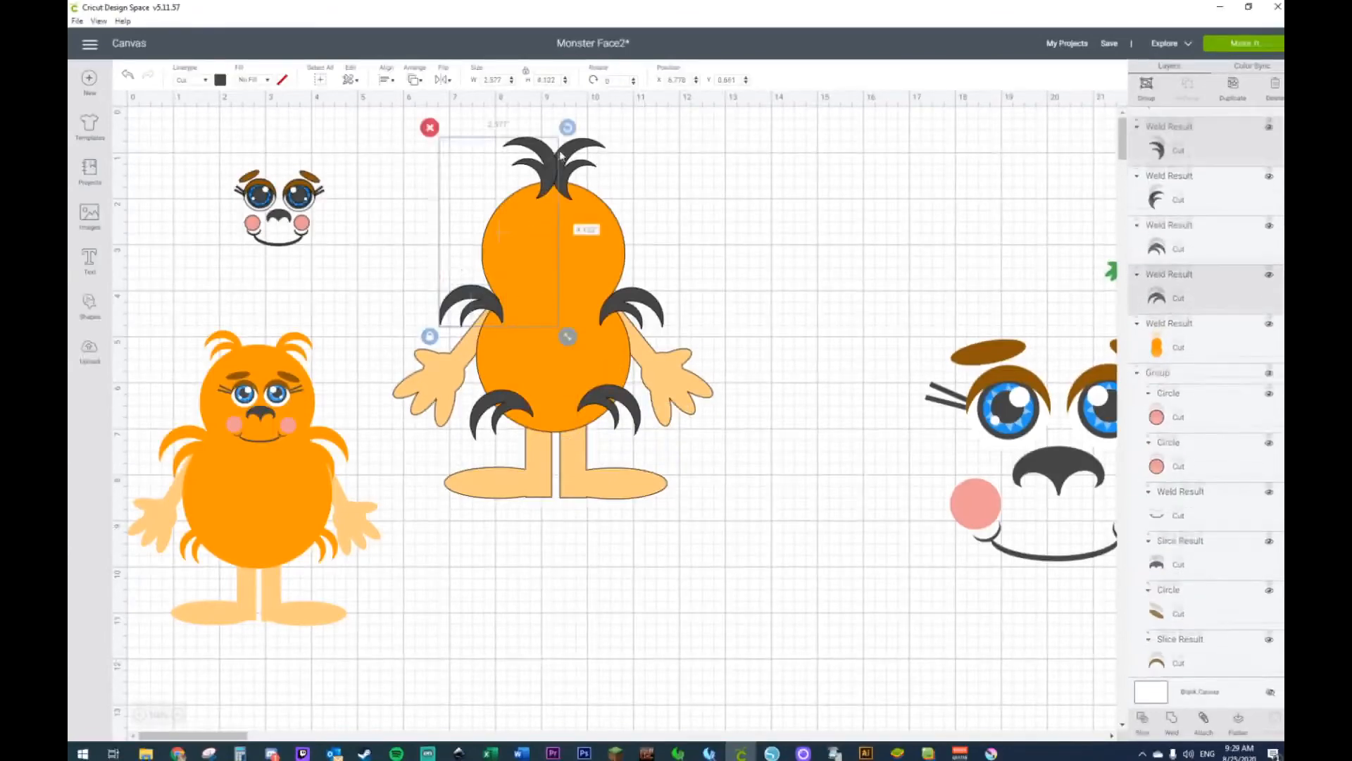
{"action": "left_click", "coordinate": [648, 300], "text": "shift"}
{"action": "left_click", "coordinate": [623, 407], "text": "shift"}
{"action": "left_click", "coordinate": [502, 419], "text": "shift"}
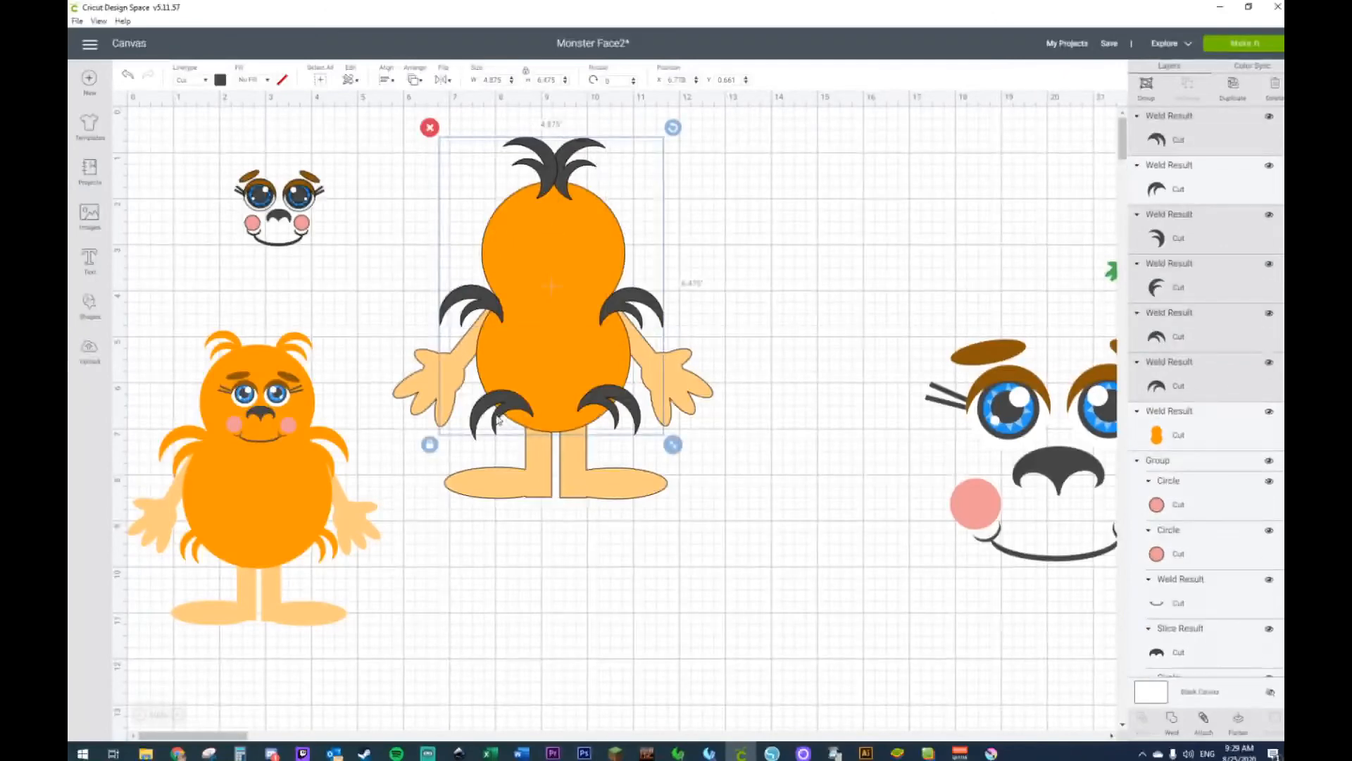
{"action": "left_click", "coordinate": [497, 403], "text": "shift"}
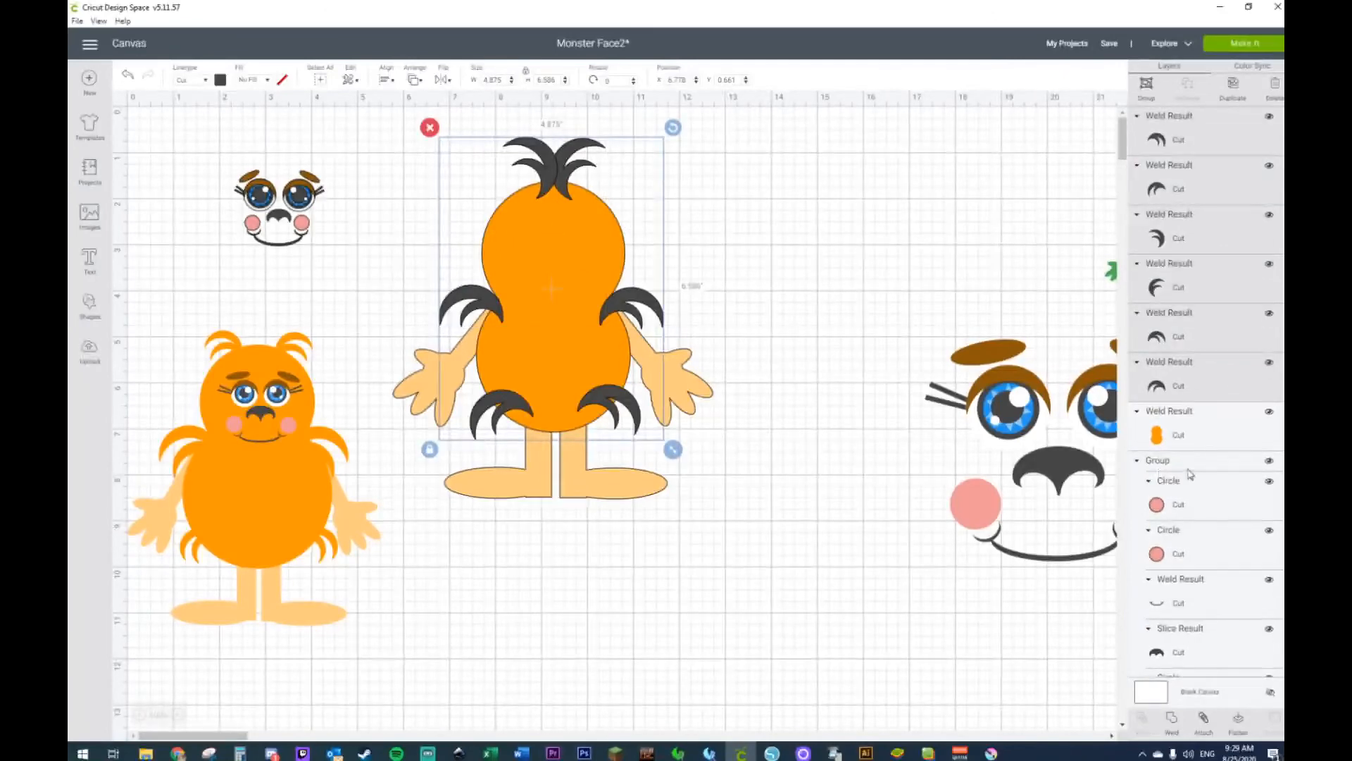
{"action": "left_click", "coordinate": [1206, 438], "text": "shift"}
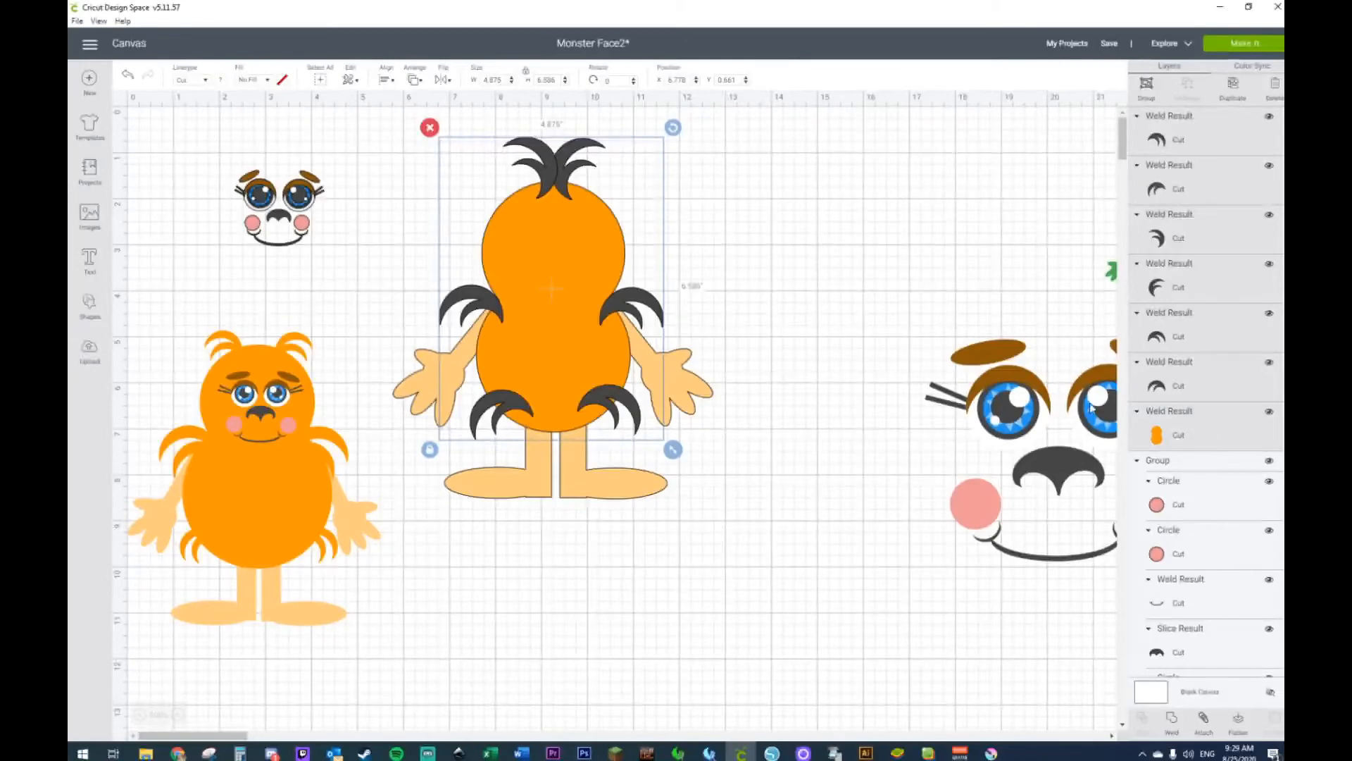
{"action": "right_click", "coordinate": [544, 290]}
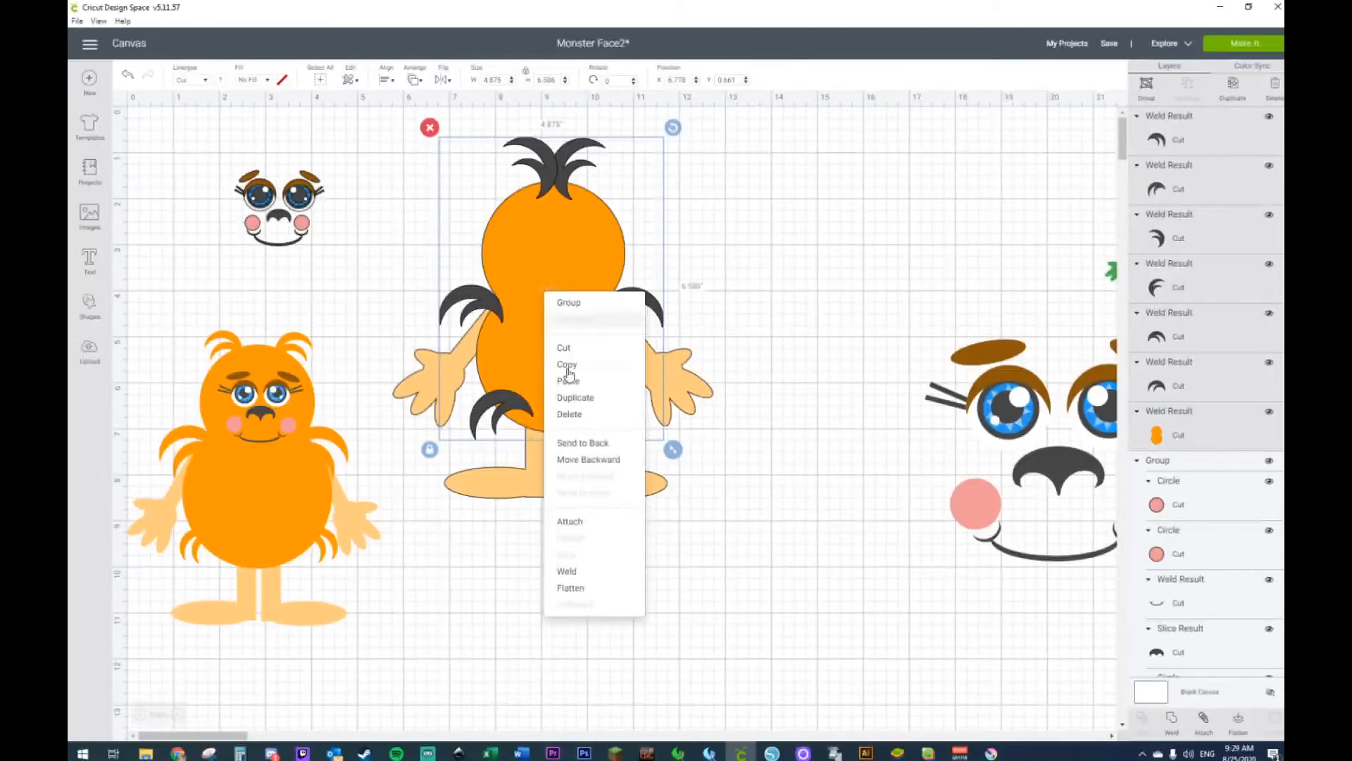
{"action": "left_click", "coordinate": [567, 571]}
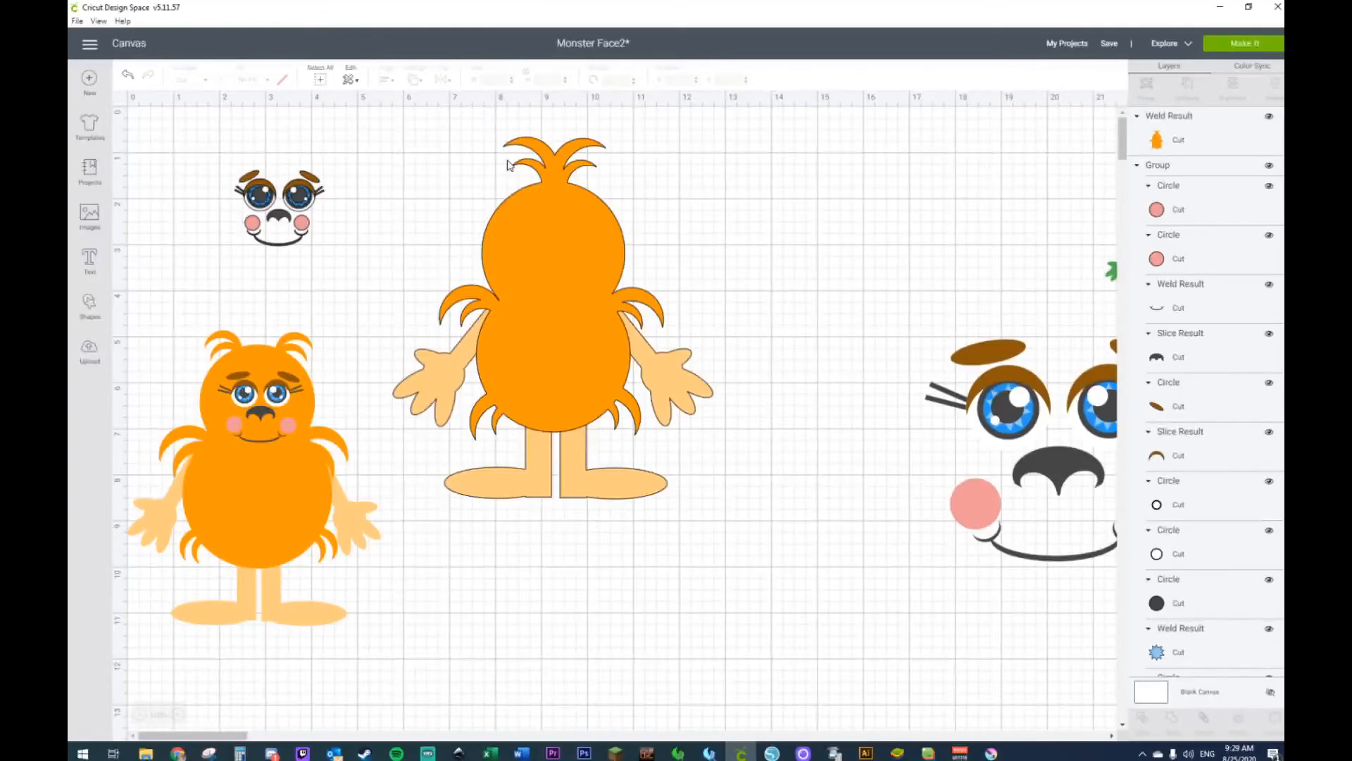
Step: Enlarge the small face group to about 2.2 by 1.86 inches and bring it to the front
{"action": "left_click", "coordinate": [282, 202]}
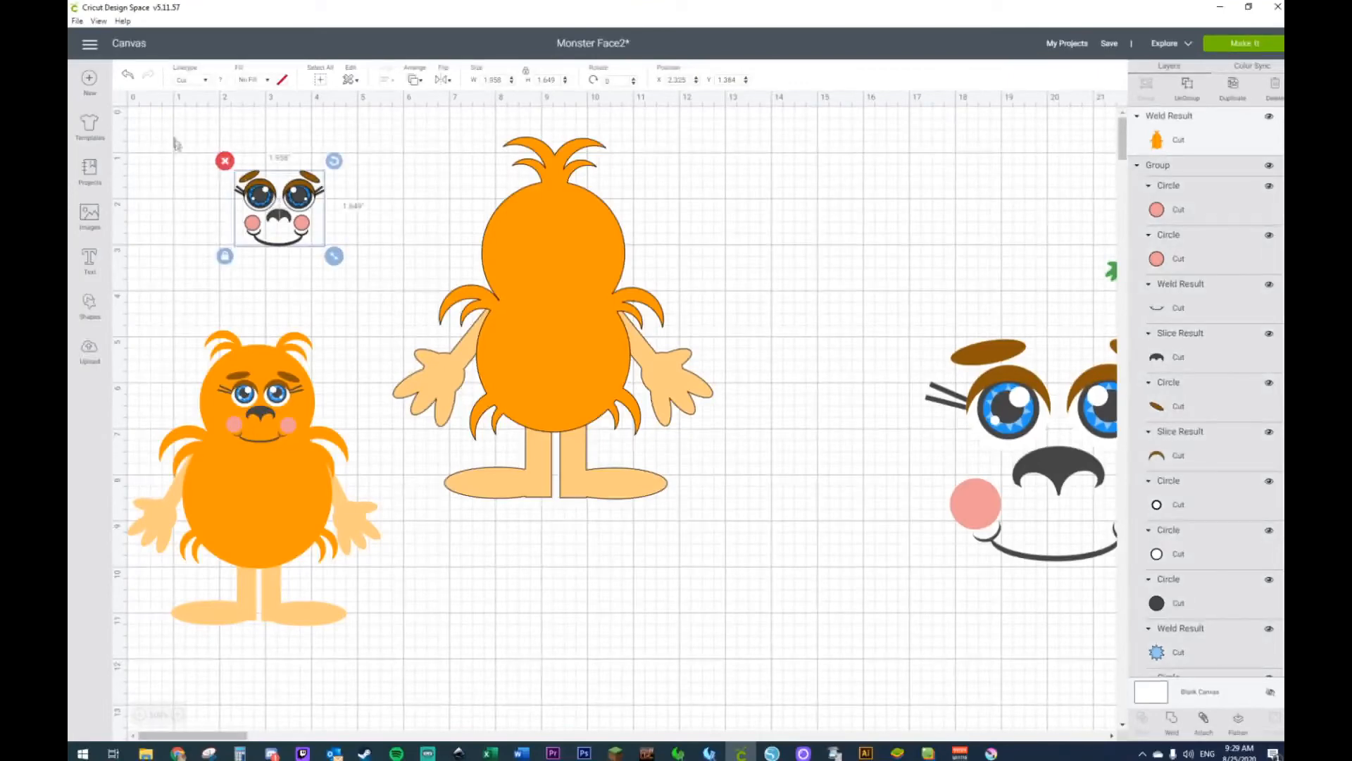
{"action": "left_click_drag", "start_coordinate": [331, 257], "coordinate": [344, 266]}
{"action": "left_click_drag", "start_coordinate": [315, 220], "coordinate": [402, 199]}
{"action": "right_click", "coordinate": [402, 199]}
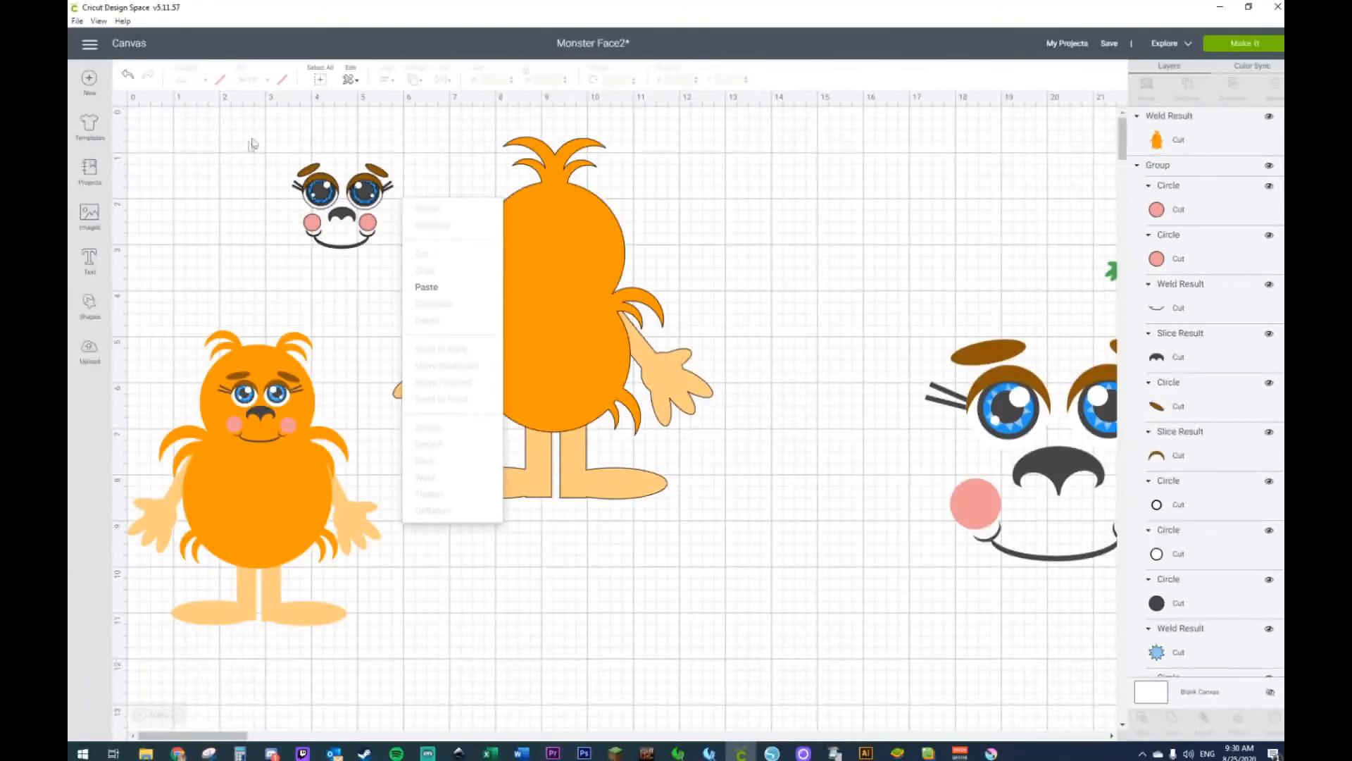
{"action": "right_click", "coordinate": [357, 185]}
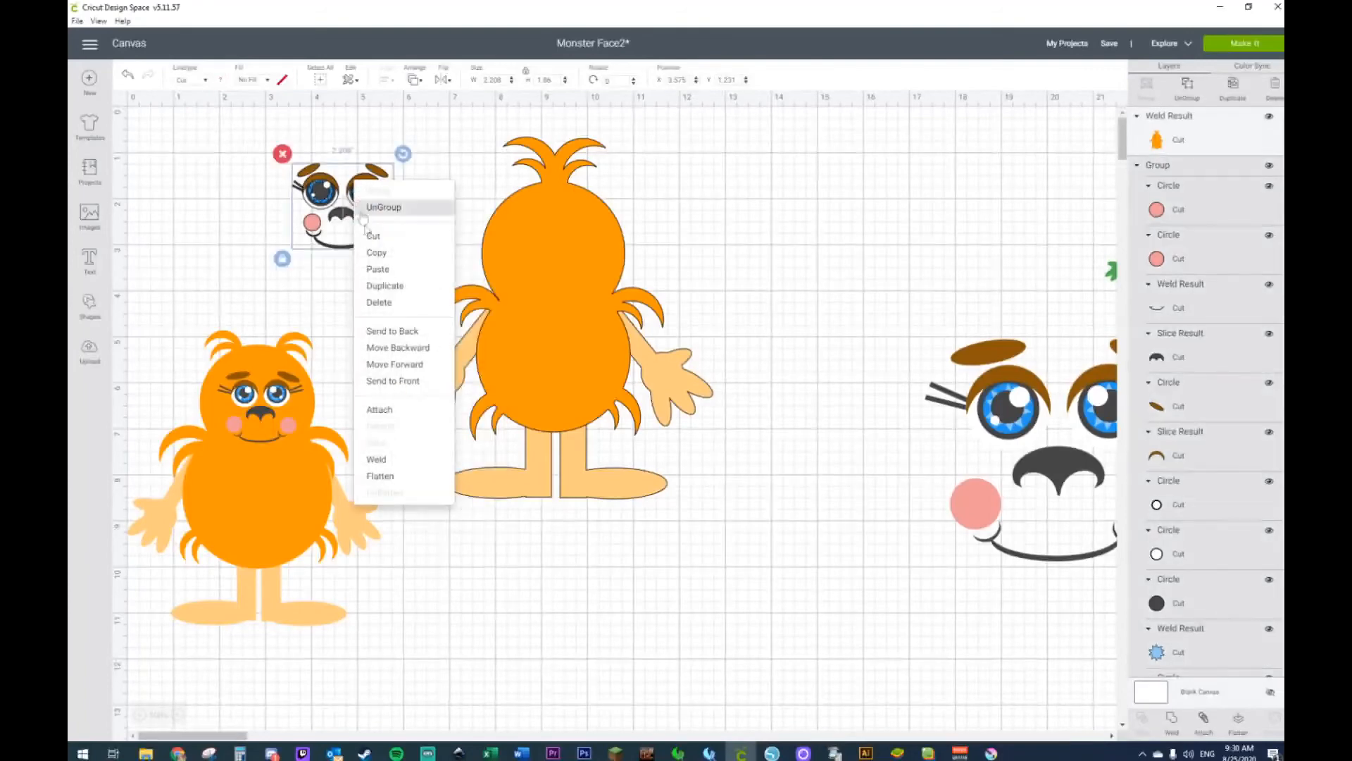
{"action": "left_click", "coordinate": [413, 382]}
Step: Place the face on the monster's head and enlarge it to about 2.6 by 2.19 inches
{"action": "left_click_drag", "start_coordinate": [367, 199], "coordinate": [578, 241]}
{"action": "left_click_drag", "start_coordinate": [615, 302], "coordinate": [636, 325]}
{"action": "left_click_drag", "start_coordinate": [597, 236], "coordinate": [587, 230]}
{"action": "left_click", "coordinate": [784, 223]}
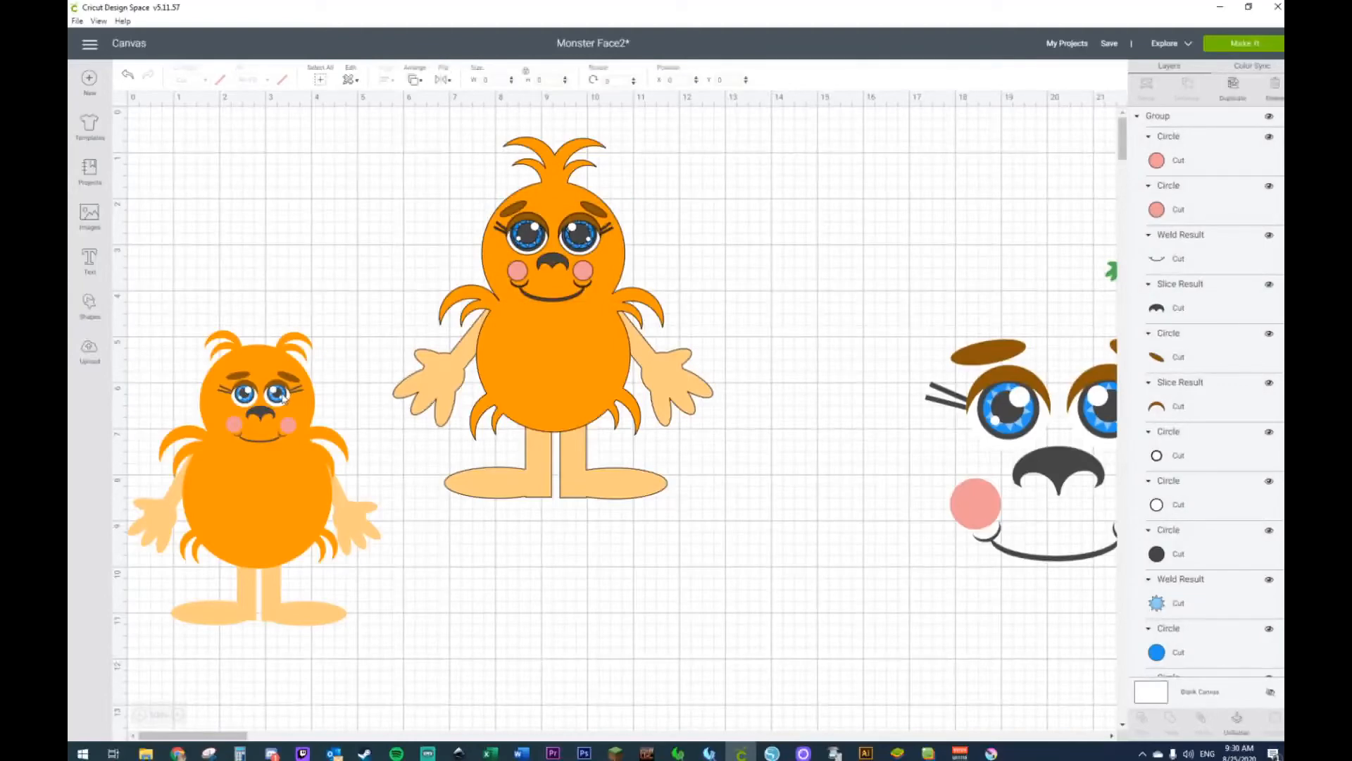
Step: Move the example monster over by the large face and shift the whole new monster into the freed space
{"action": "left_click", "coordinate": [294, 421]}
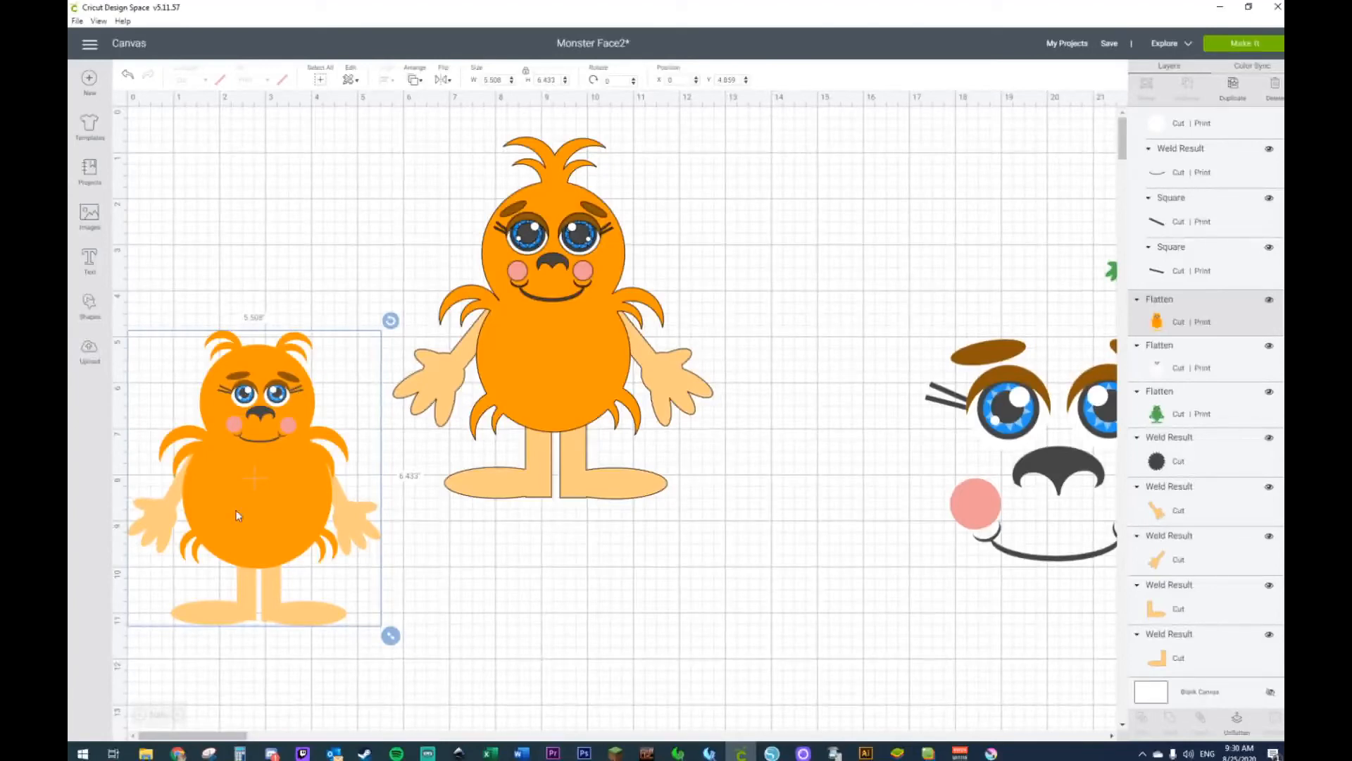
{"action": "left_click_drag", "start_coordinate": [216, 496], "coordinate": [1010, 327]}
{"action": "left_click_drag", "start_coordinate": [341, 126], "coordinate": [861, 679]}
{"action": "left_click_drag", "start_coordinate": [565, 422], "coordinate": [397, 447]}
Step: Ungroup the new monster's face into its separate pieces
{"action": "right_click", "coordinate": [407, 293]}
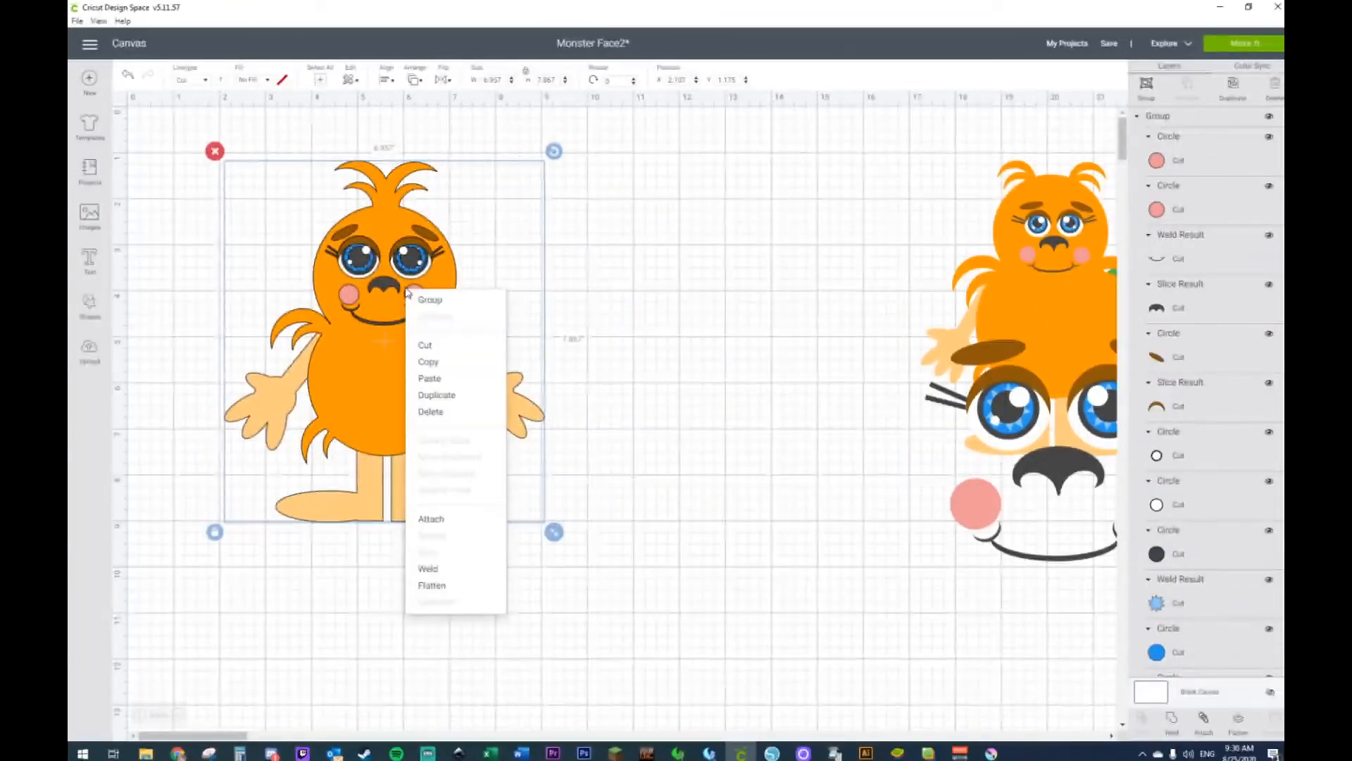
{"action": "left_click", "coordinate": [531, 273]}
{"action": "left_click", "coordinate": [428, 262]}
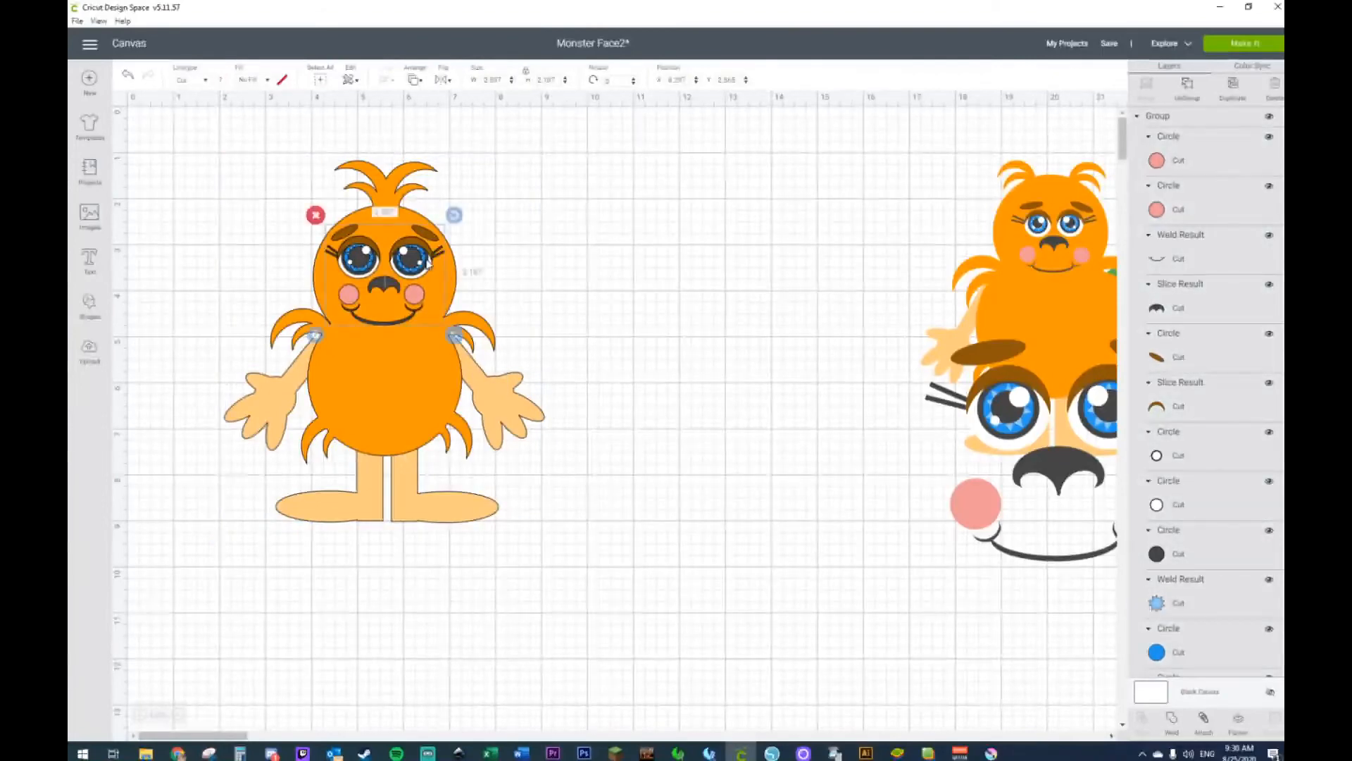
{"action": "right_click", "coordinate": [428, 264]}
{"action": "left_click", "coordinate": [450, 290]}
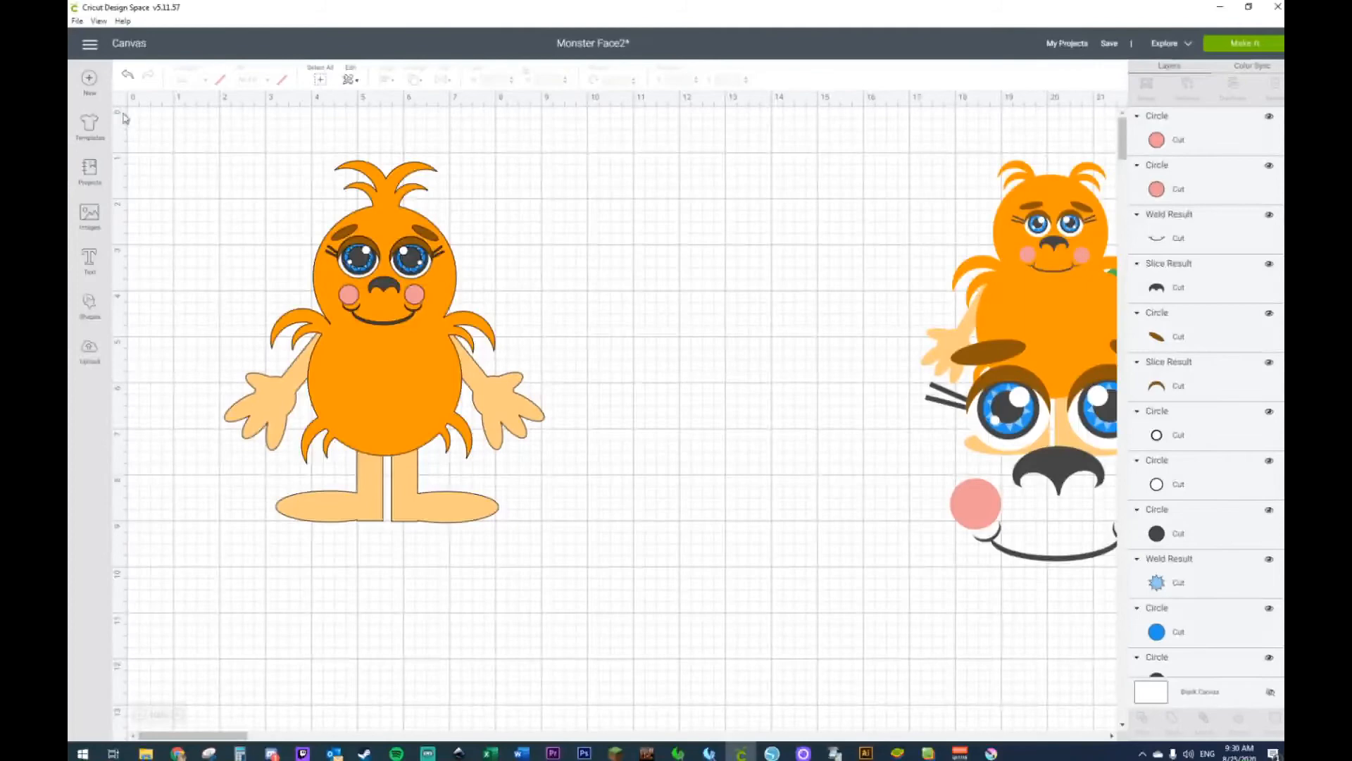
Step: Select every piece of the new monster and flatten them into one printable image
{"action": "left_click_drag", "start_coordinate": [143, 105], "coordinate": [669, 659]}
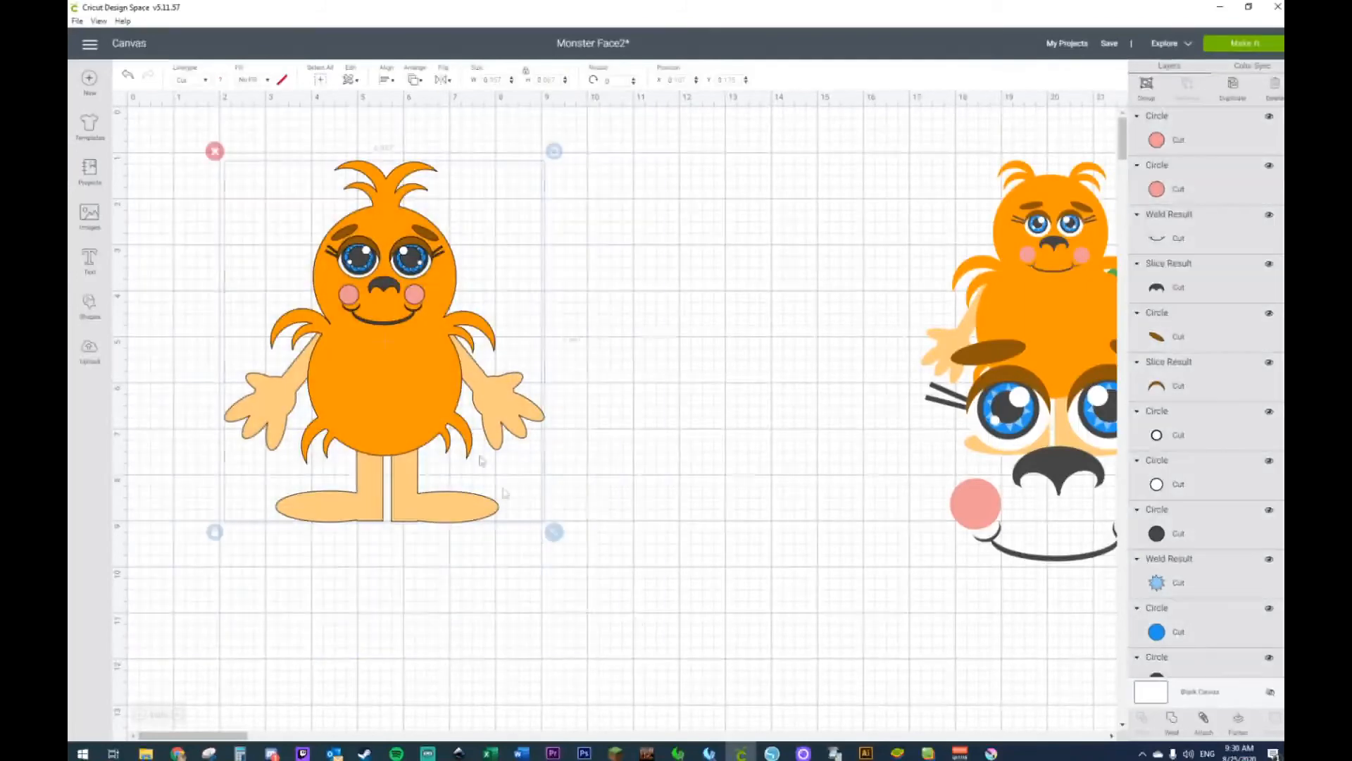
{"action": "right_click", "coordinate": [417, 381]}
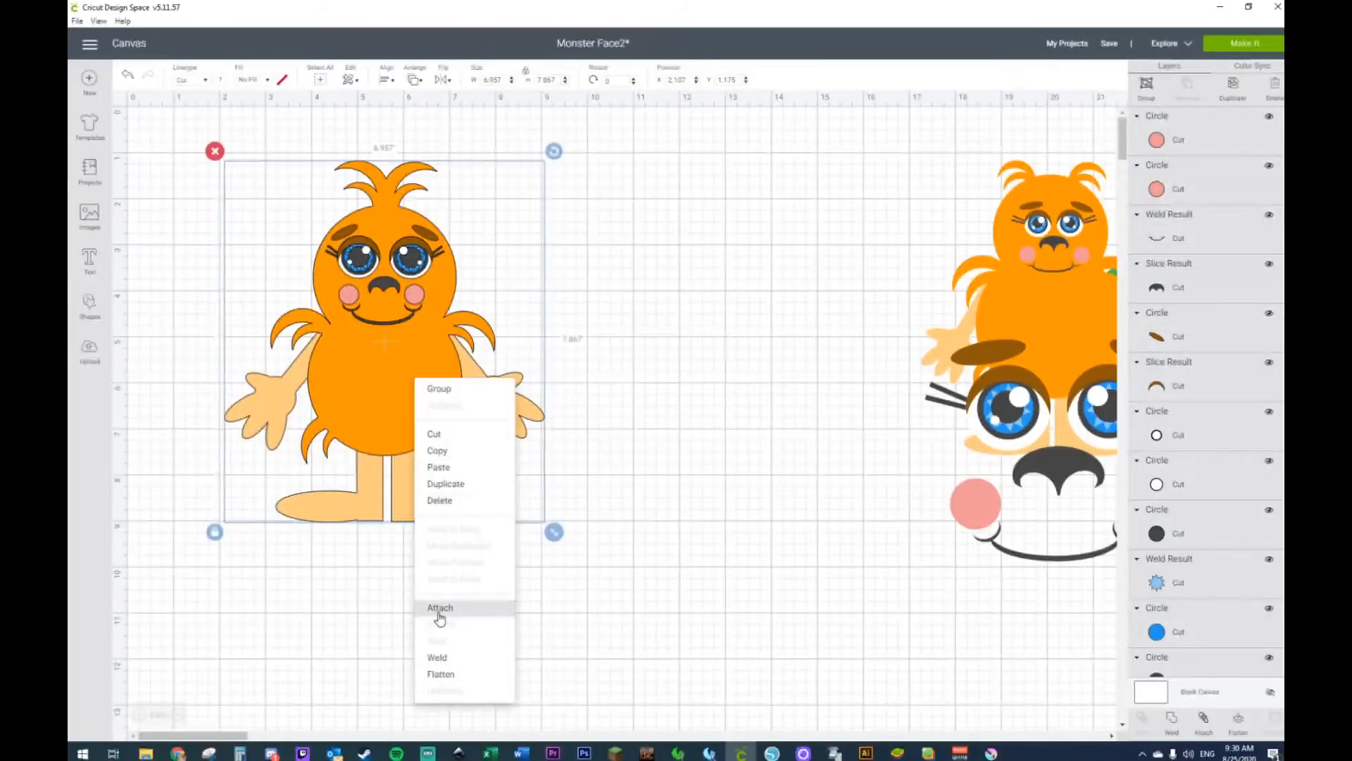
{"action": "left_click", "coordinate": [437, 674]}
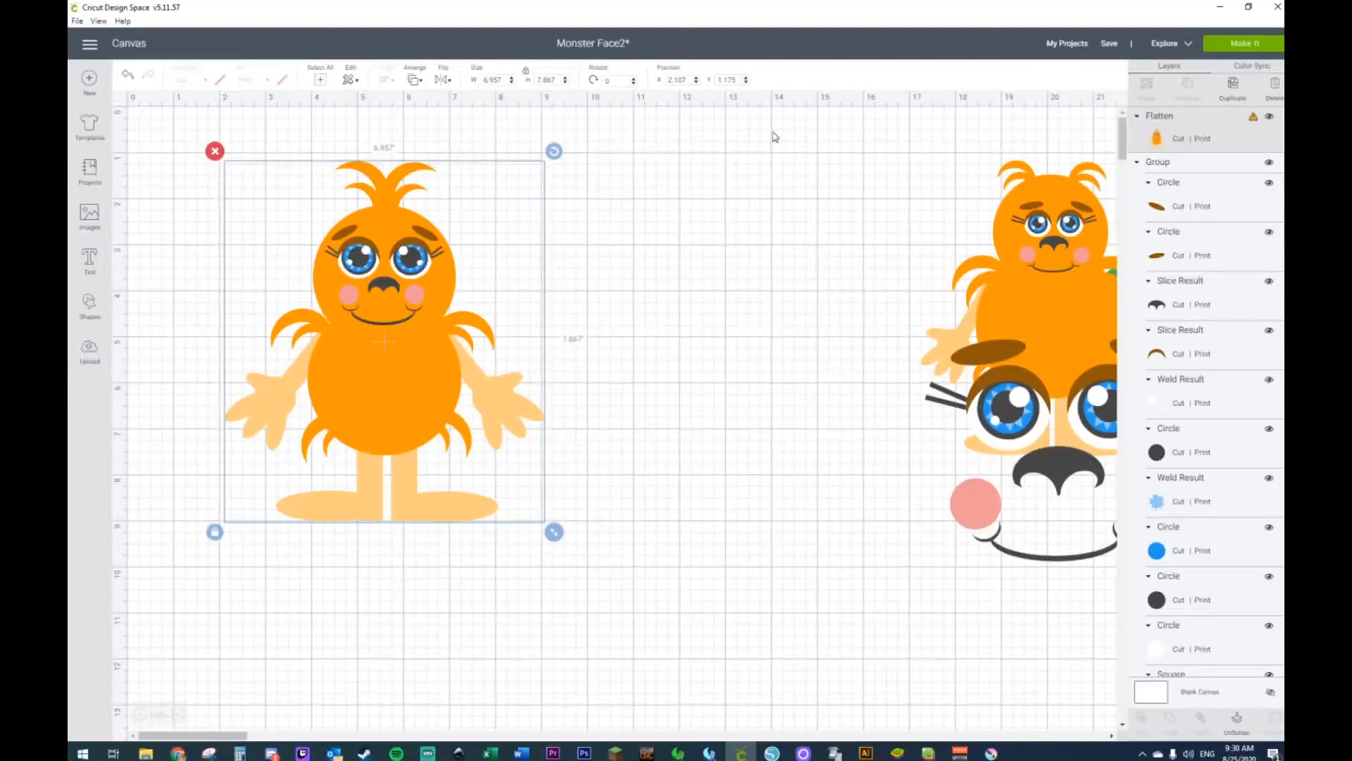
Step: Set the dark scalloped circle apart from the other artwork, then delete the example monsters and the large face
{"action": "left_click_drag", "start_coordinate": [774, 134], "coordinate": [1216, 510]}
{"action": "left_click_drag", "start_coordinate": [204, 734], "coordinate": [272, 734]}
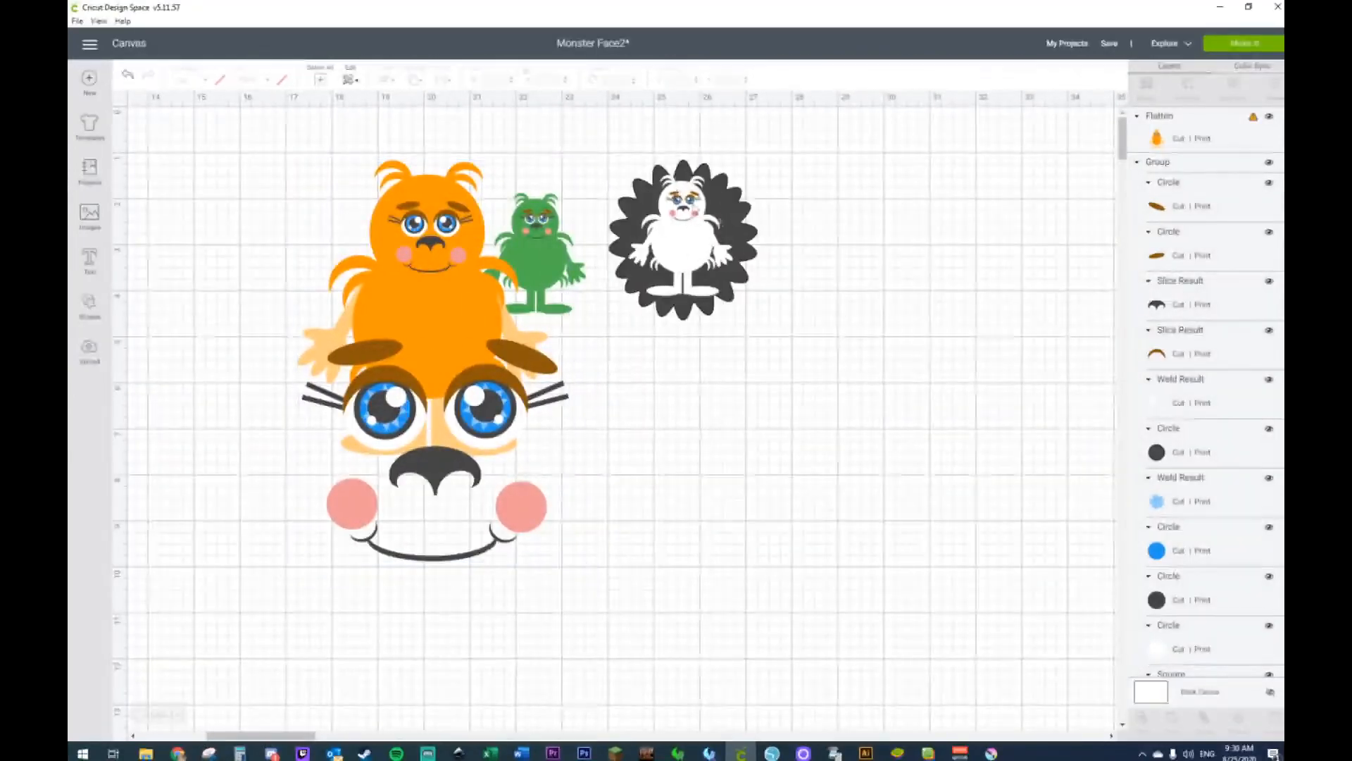
{"action": "left_click_drag", "start_coordinate": [728, 221], "coordinate": [233, 223]}
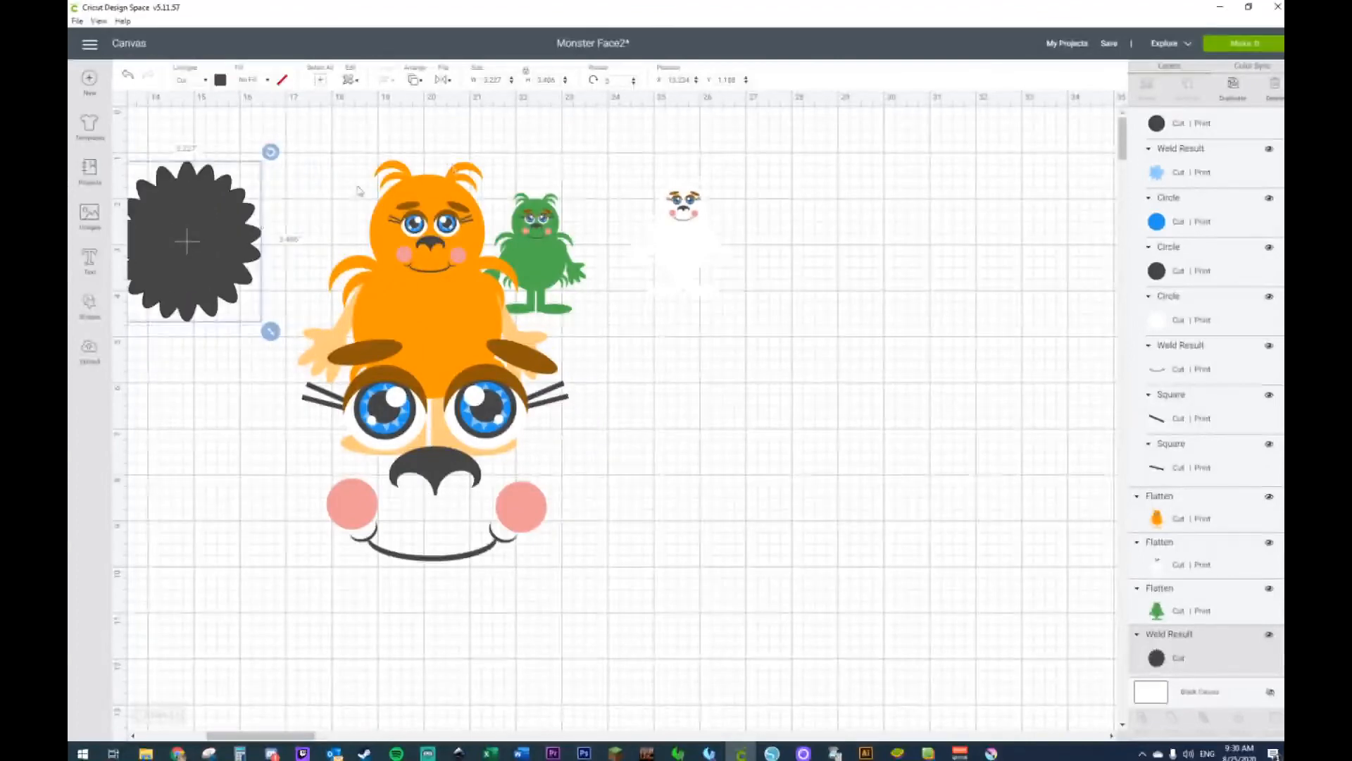
{"action": "left_click_drag", "start_coordinate": [858, 138], "coordinate": [308, 612]}
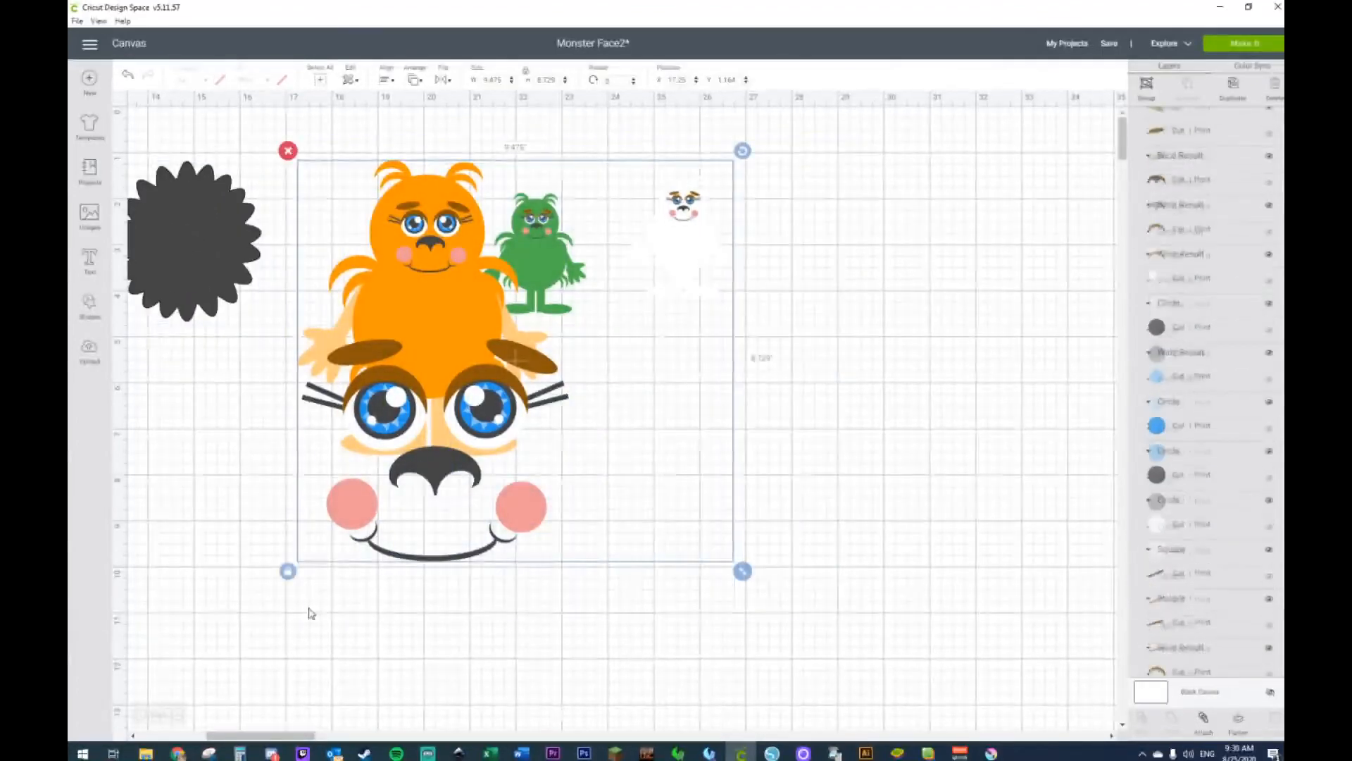
{"action": "key", "text": "Delete"}
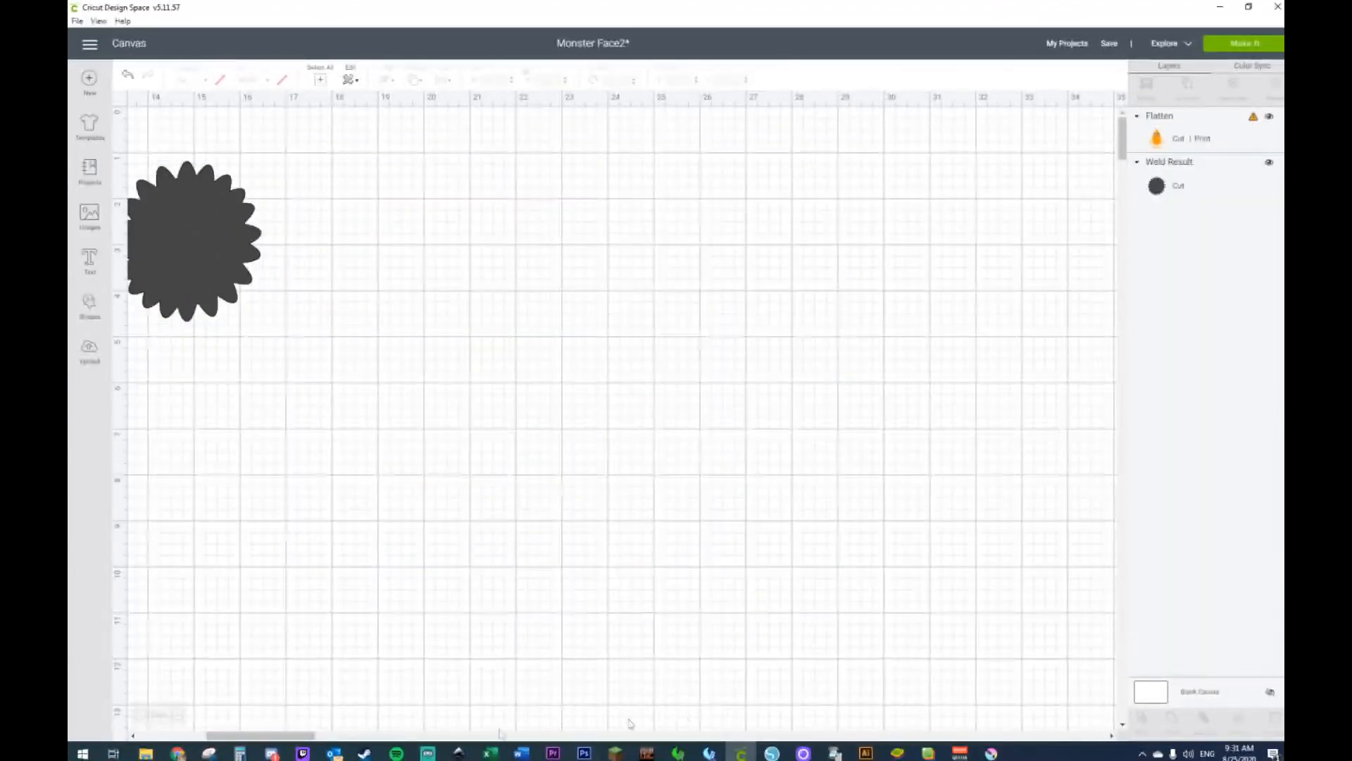
Step: Shift the flattened monster toward the canvas origin and move the dark scalloped circle farther away from it
{"action": "left_click_drag", "start_coordinate": [243, 736], "coordinate": [175, 736]}
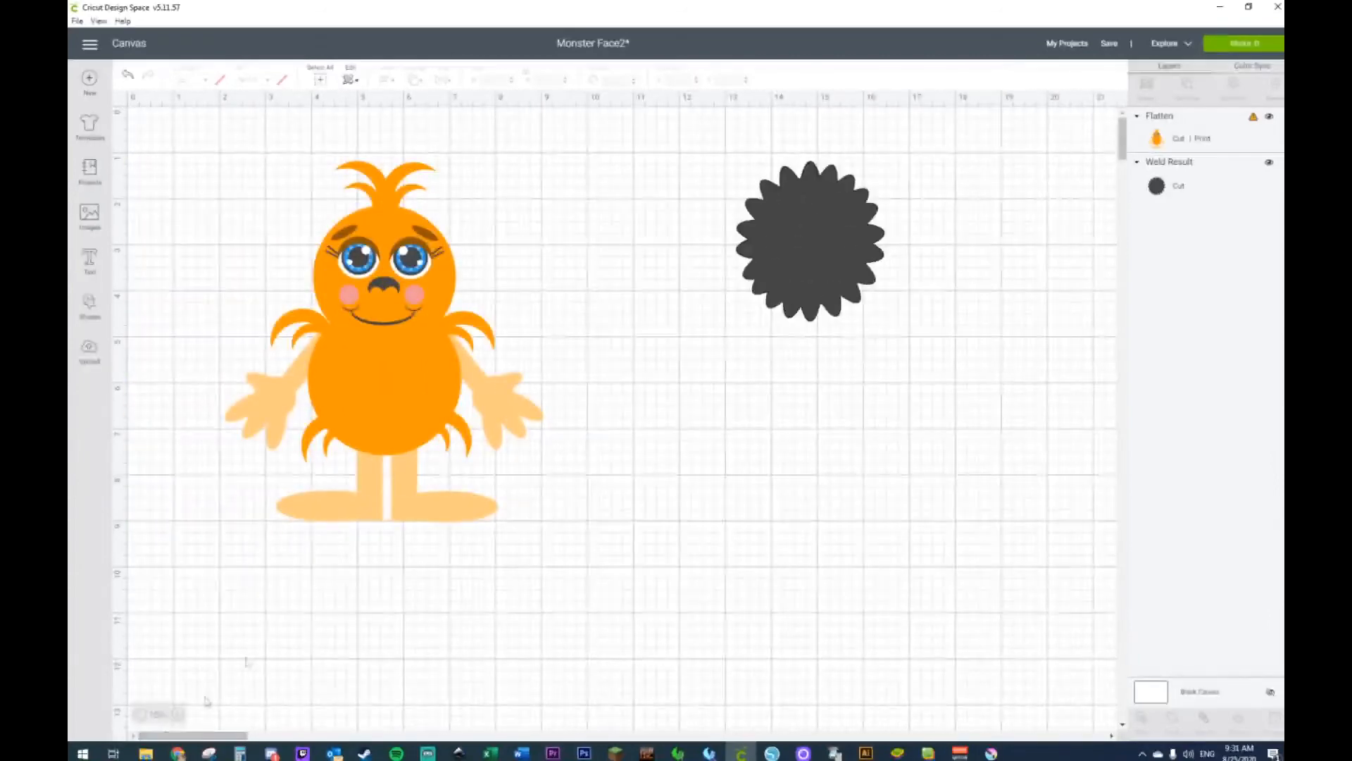
{"action": "left_click_drag", "start_coordinate": [402, 328], "coordinate": [340, 296]}
{"action": "left_click", "coordinate": [810, 231]}
{"action": "left_click_drag", "start_coordinate": [809, 233], "coordinate": [940, 278]}
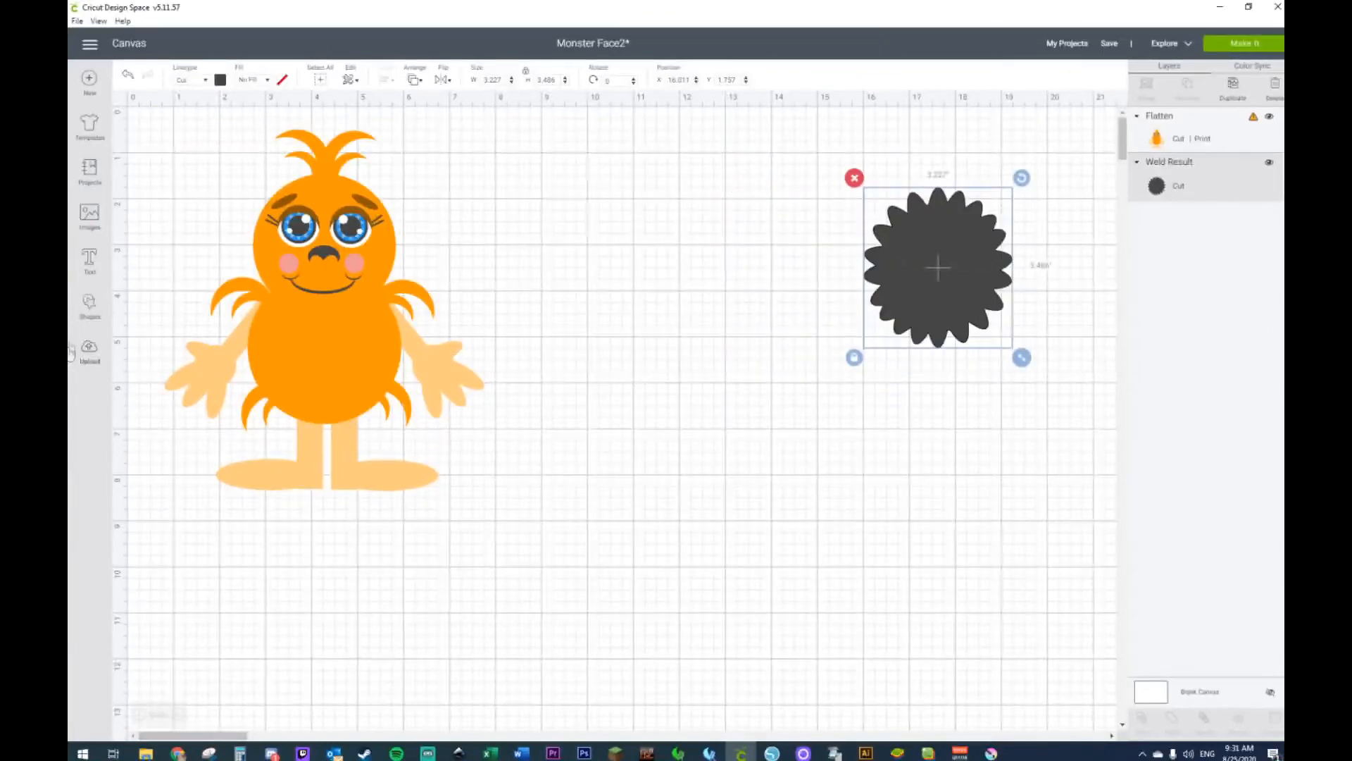
Step: Add a circle between the two objects and stretch it into a narrow upright ellipse about 1.07 by 3.89 in
{"action": "left_click", "coordinate": [92, 315]}
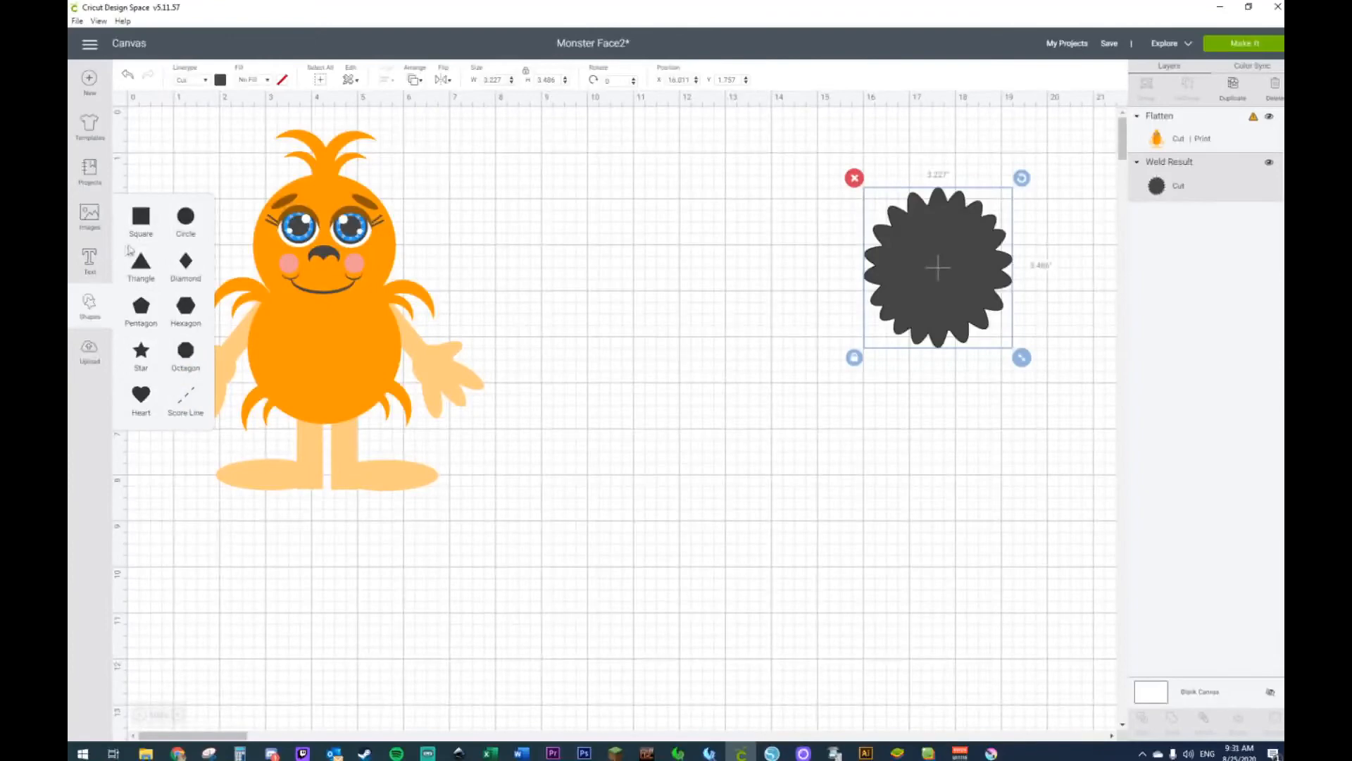
{"action": "left_click", "coordinate": [186, 216]}
{"action": "left_click_drag", "start_coordinate": [343, 259], "coordinate": [773, 342]}
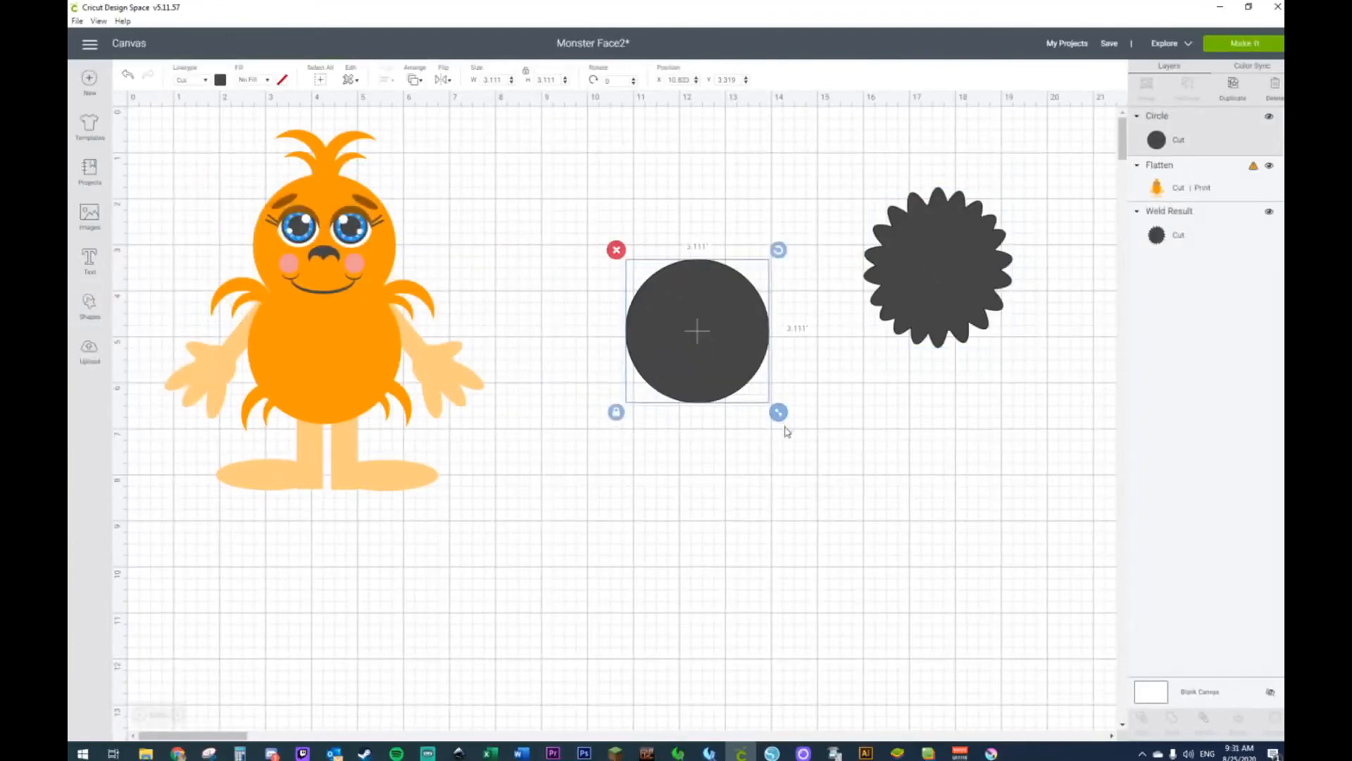
{"action": "left_click_drag", "start_coordinate": [778, 416], "coordinate": [684, 449]}
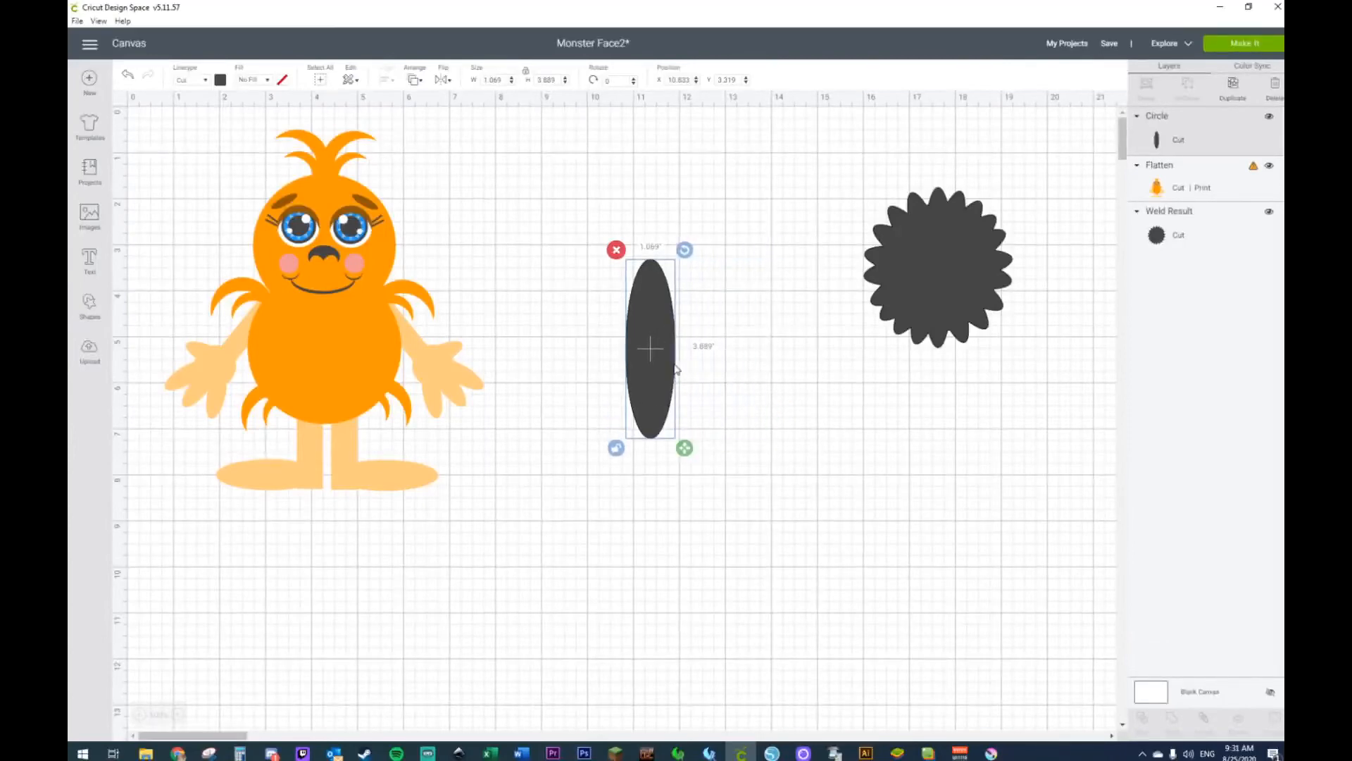
Step: Duplicate the narrow ellipse six times to make seven matching petals
{"action": "key", "text": "ctrl+d"}
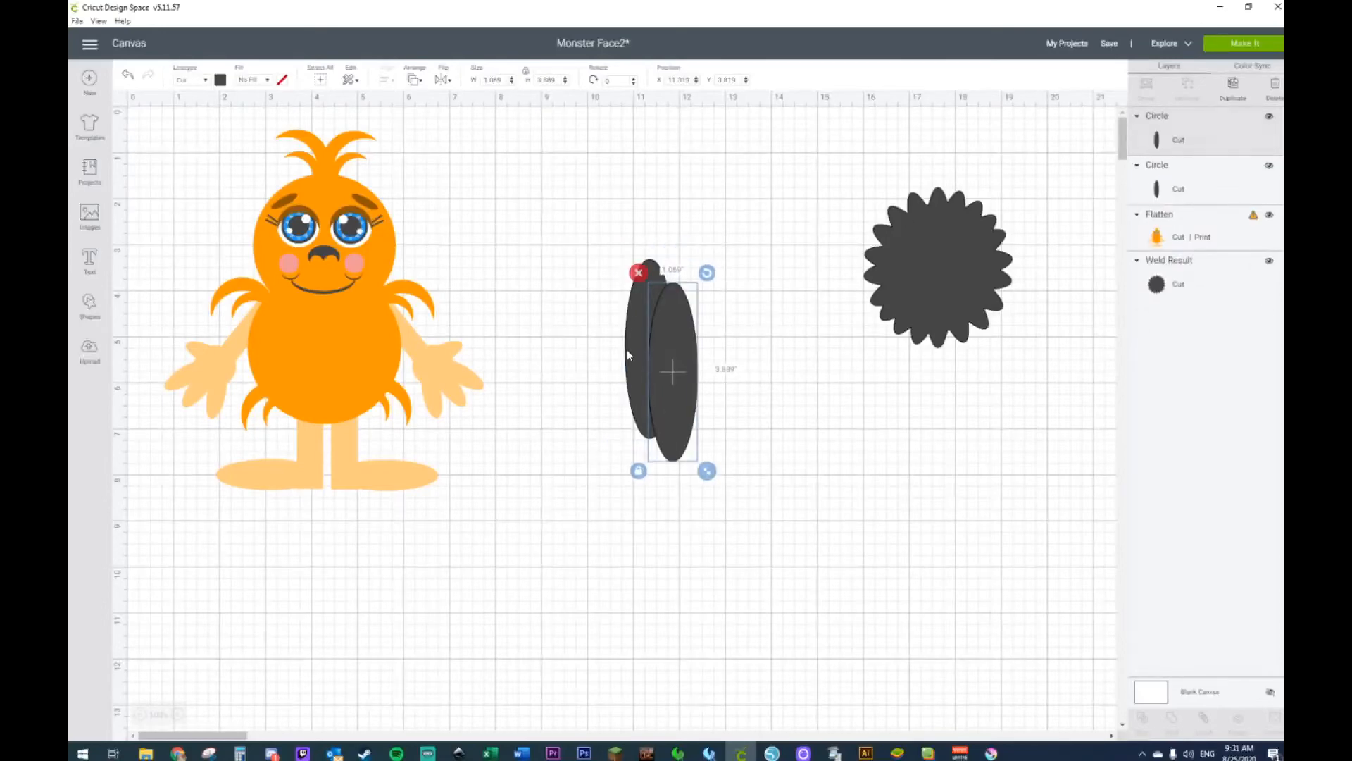
{"action": "key", "text": "ctrl+d"}
{"action": "key", "text": "ctrl+d"}
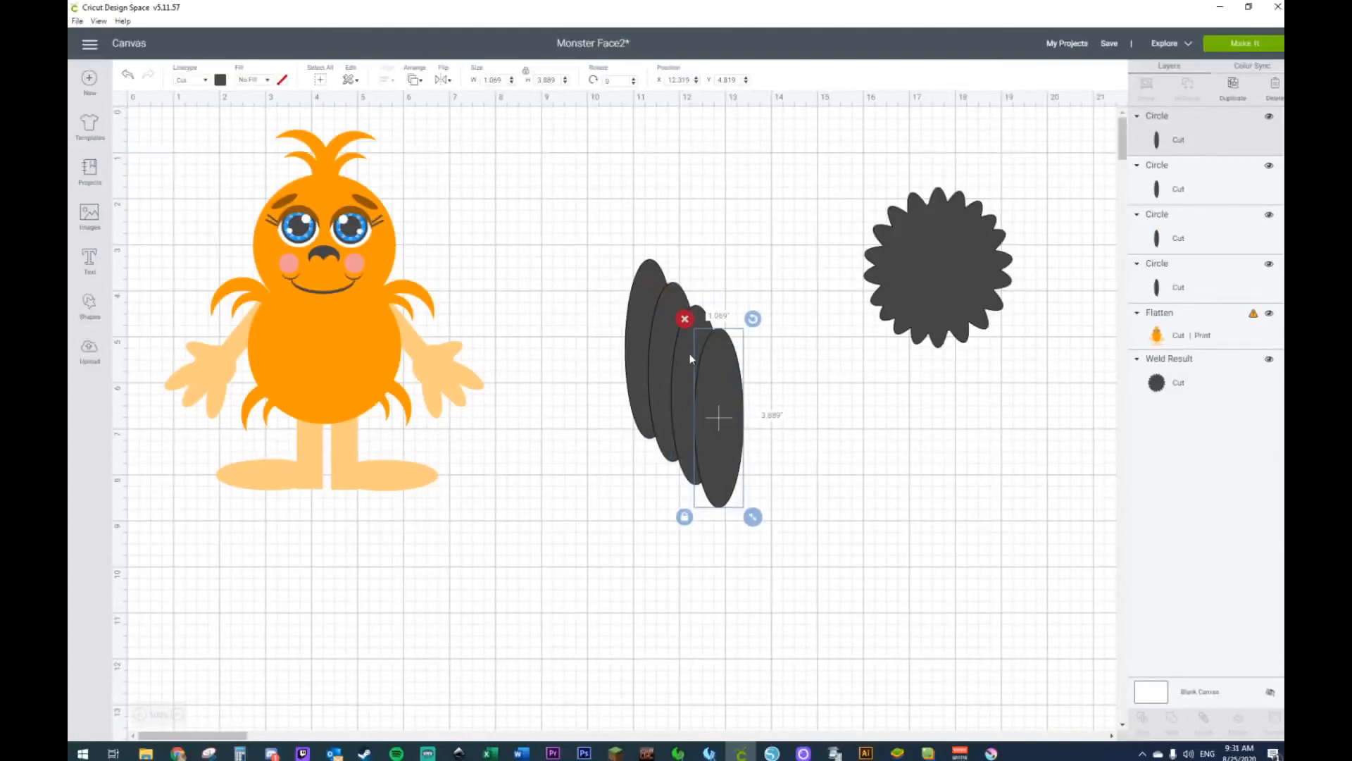
{"action": "key", "text": "ctrl+d"}
{"action": "key", "text": "ctrl+d"}
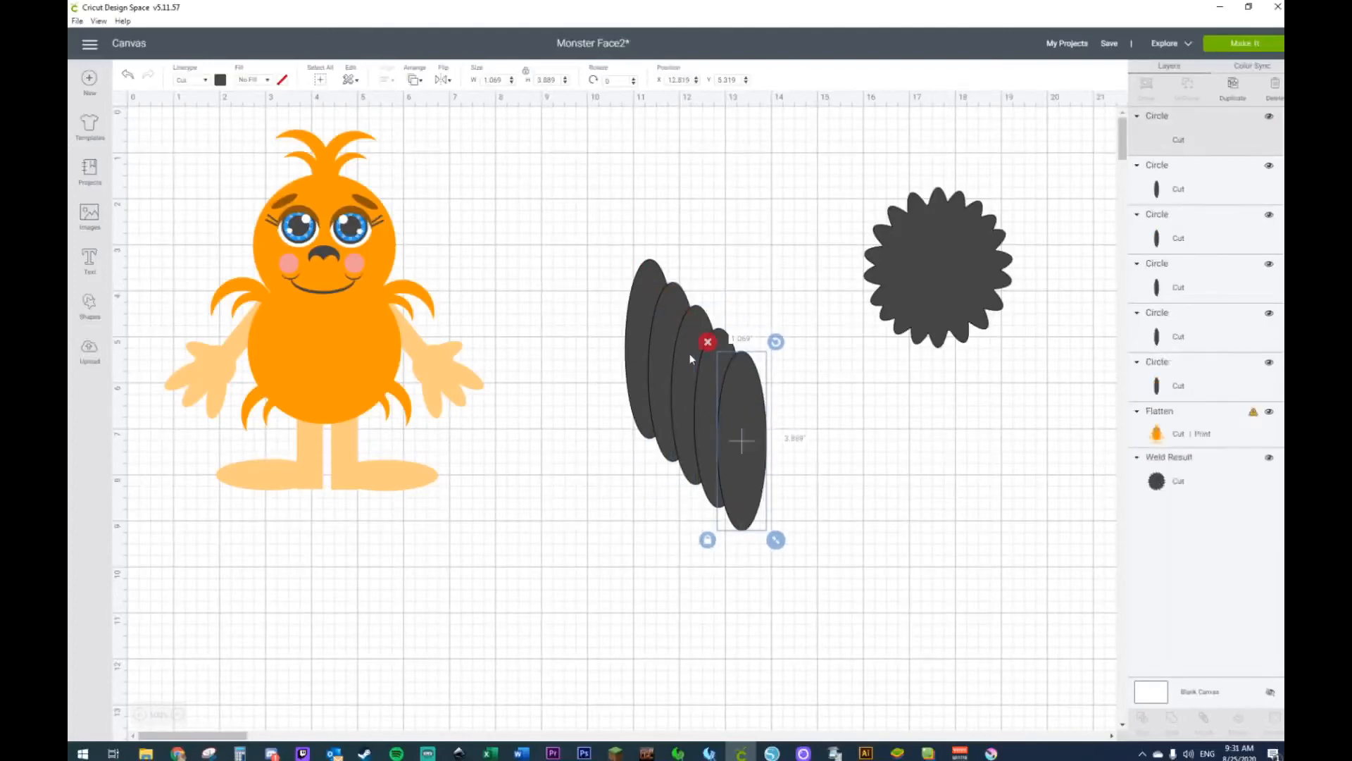
{"action": "key", "text": "ctrl+d"}
Step: Align all seven ellipses on a common center and move the stack nearer the monster
{"action": "left_click_drag", "start_coordinate": [571, 227], "coordinate": [838, 603]}
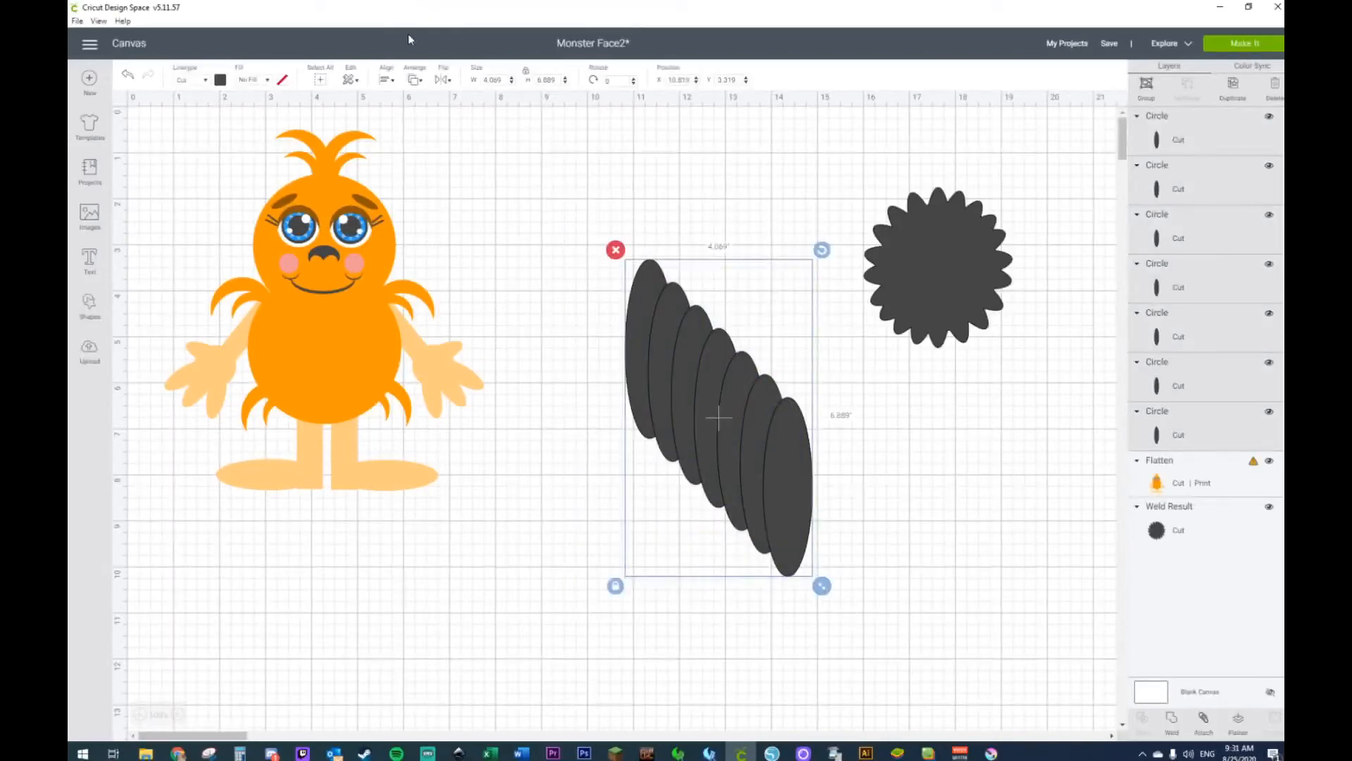
{"action": "left_click", "coordinate": [383, 80]}
{"action": "left_click", "coordinate": [395, 229]}
{"action": "left_click_drag", "start_coordinate": [729, 391], "coordinate": [629, 311]}
{"action": "left_click", "coordinate": [766, 316]}
Step: Rotate three of the stacked ellipses clockwise around the center, to about 28°, 60° and 96°, to begin a petal fan
{"action": "left_click", "coordinate": [607, 332]}
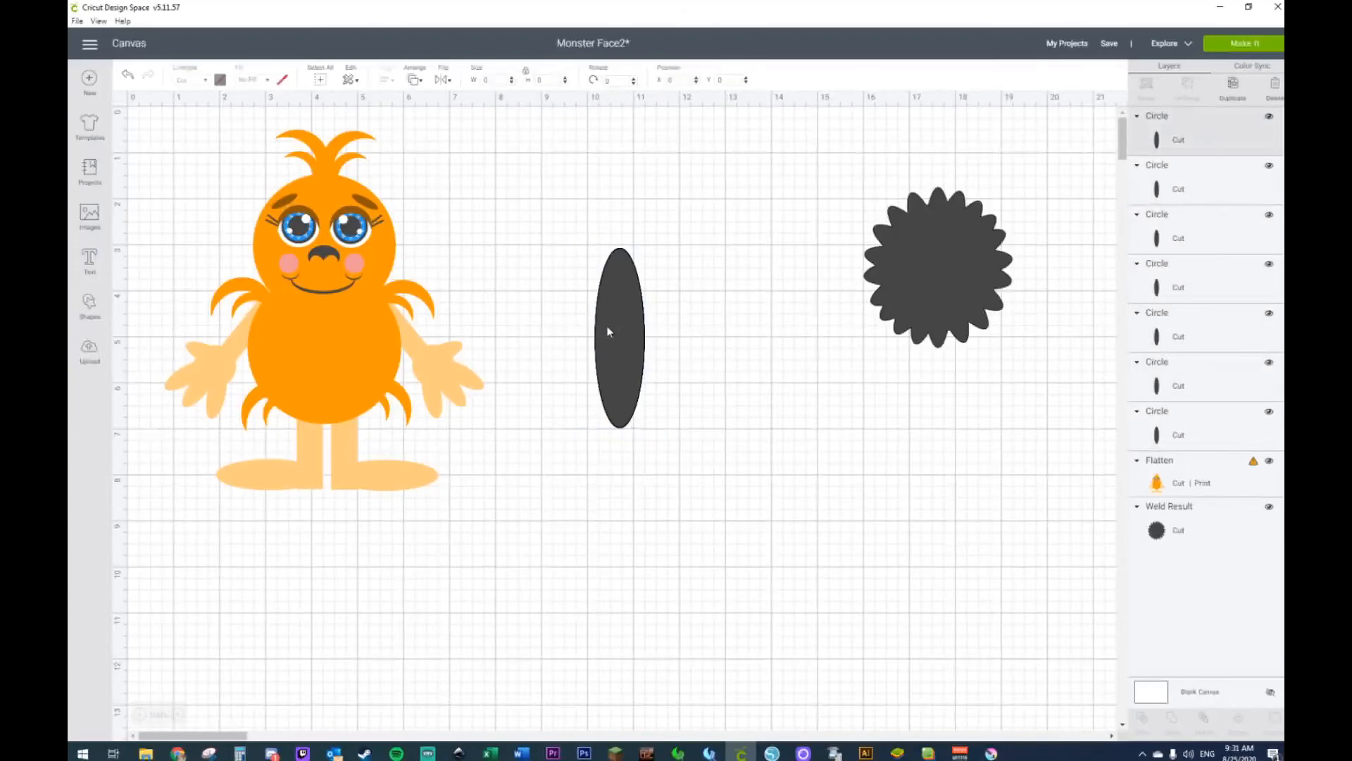
{"action": "left_click_drag", "start_coordinate": [654, 241], "coordinate": [688, 279]}
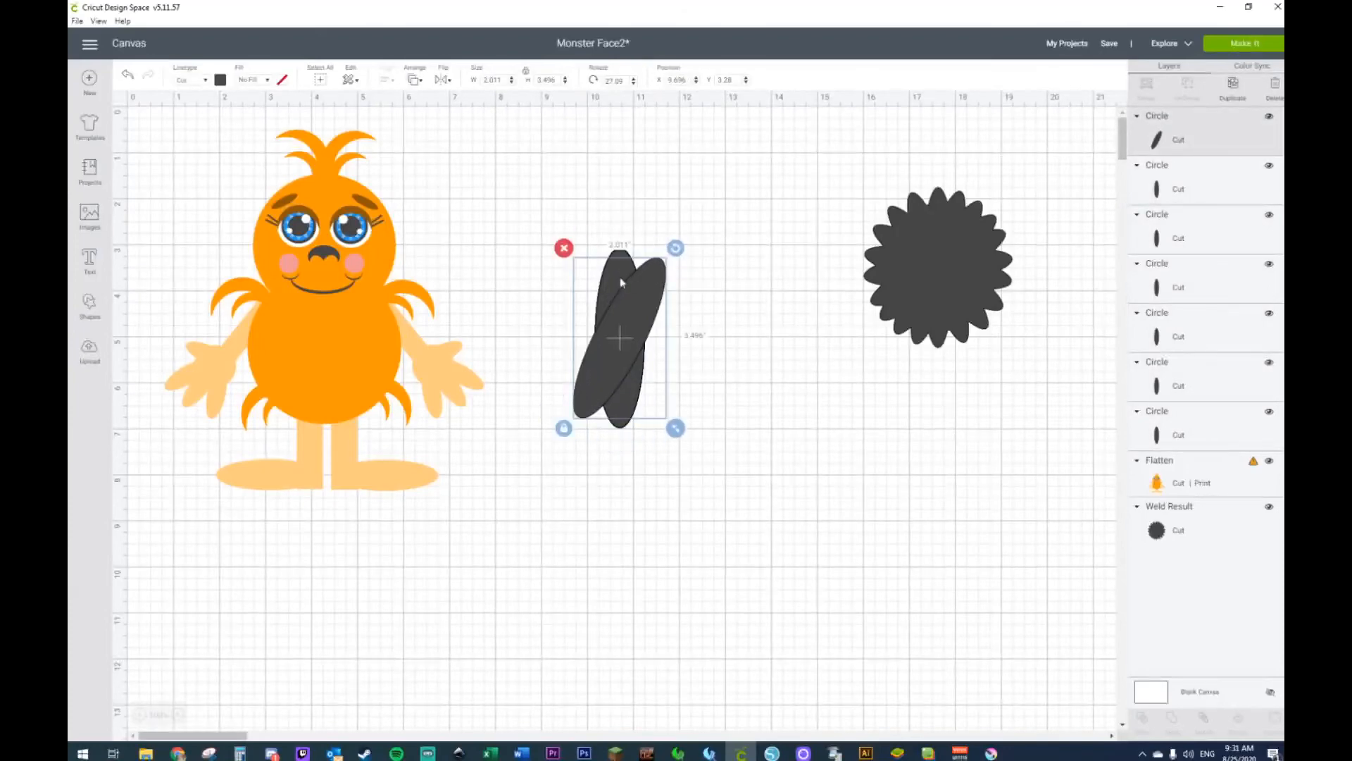
{"action": "left_click", "coordinate": [1205, 197]}
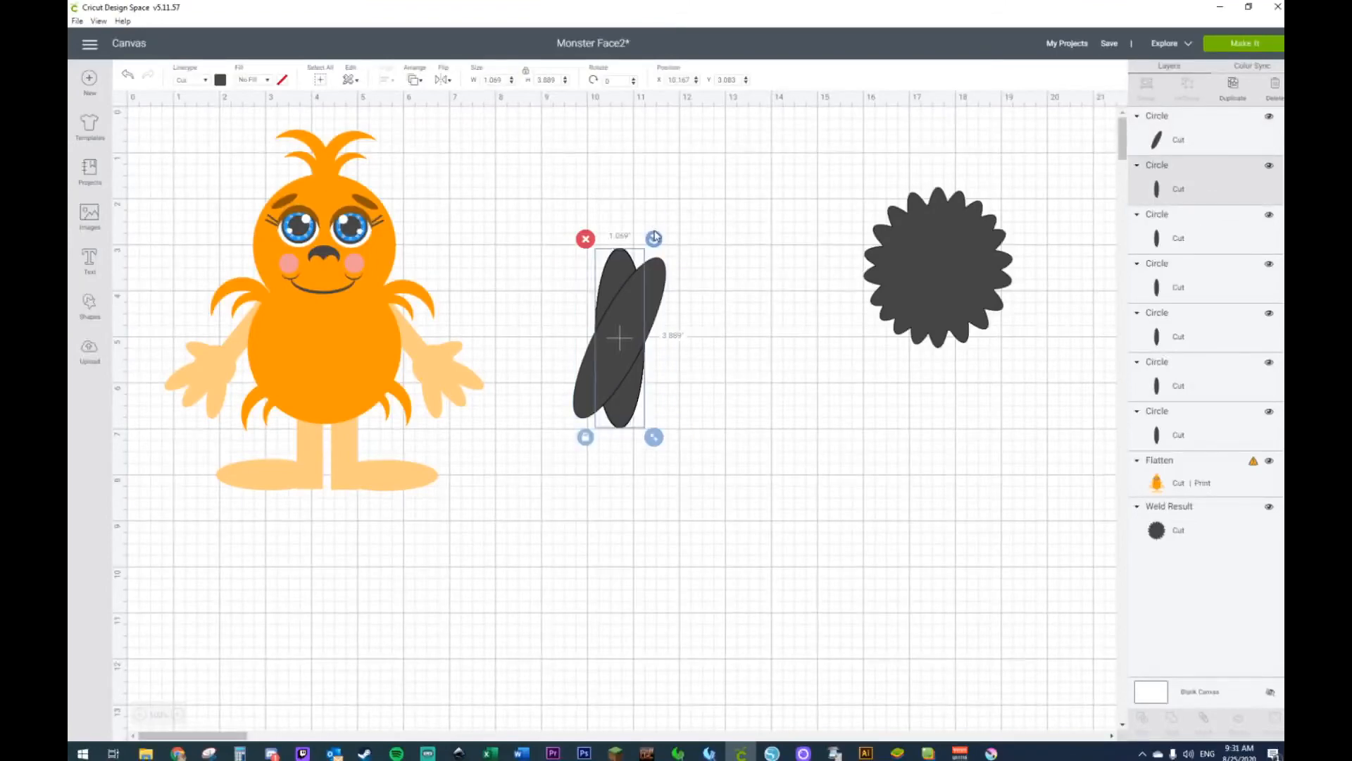
{"action": "left_click_drag", "start_coordinate": [654, 239], "coordinate": [704, 318]}
{"action": "left_click", "coordinate": [1183, 238]}
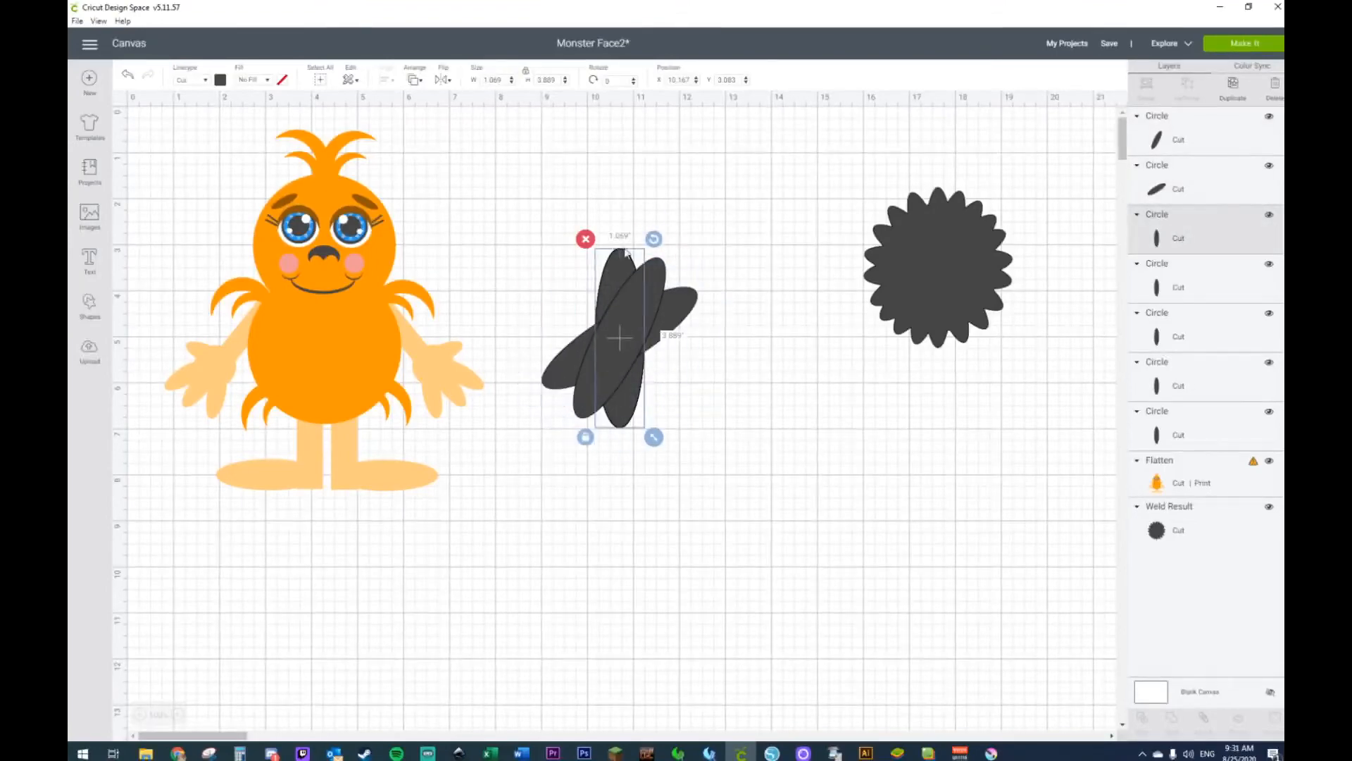
{"action": "left_click_drag", "start_coordinate": [653, 239], "coordinate": [697, 390]}
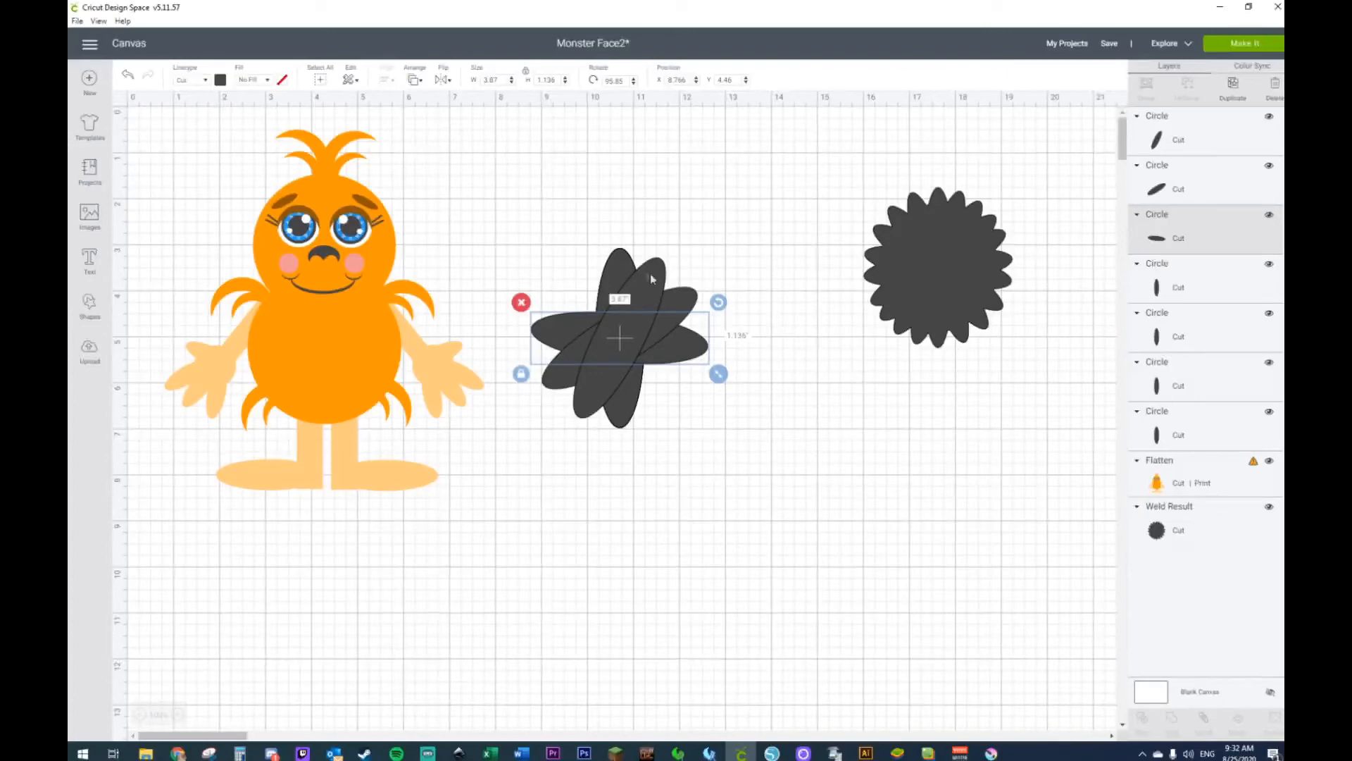
Step: Rotate the fourth ellipse to about 125° and the fifth further around to close the remaining gaps between petals
{"action": "left_click", "coordinate": [1187, 295]}
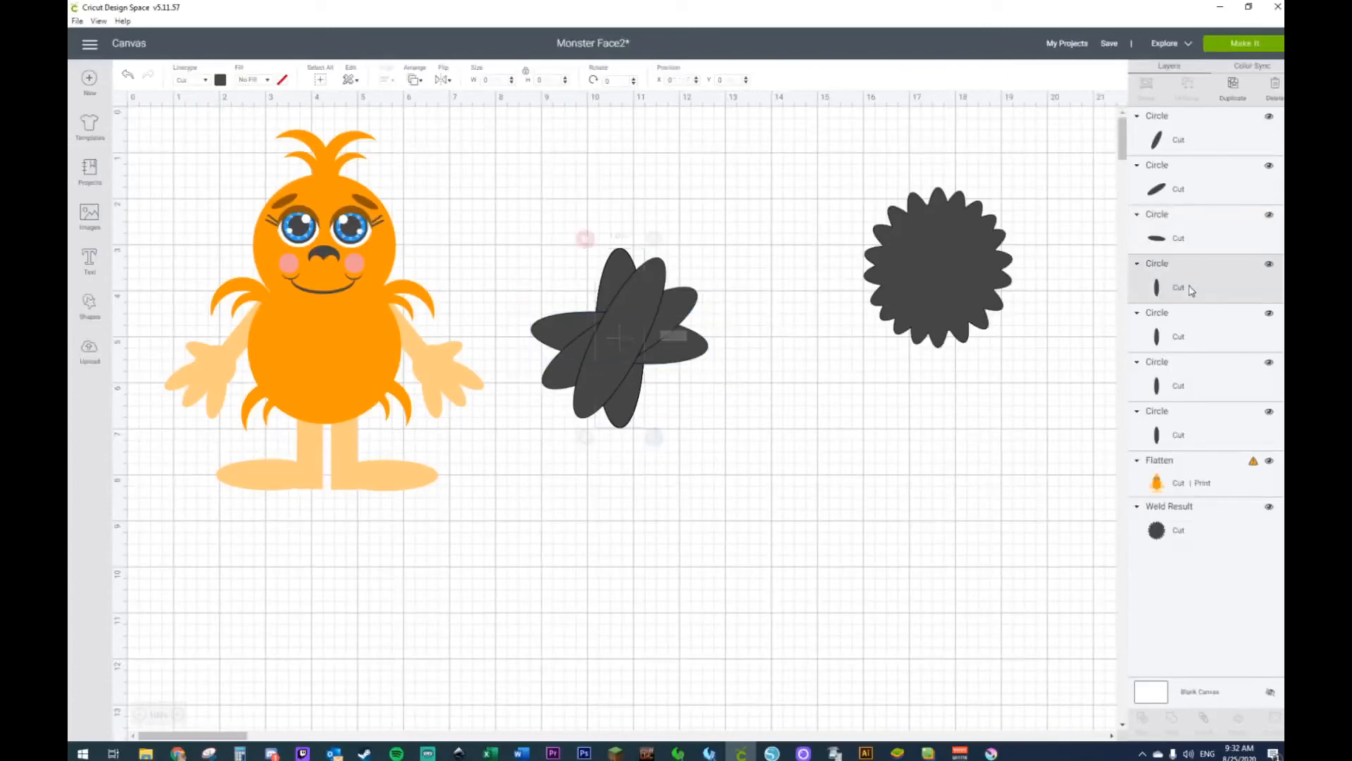
{"action": "left_click_drag", "start_coordinate": [654, 238], "coordinate": [712, 462]}
{"action": "left_click", "coordinate": [712, 466]}
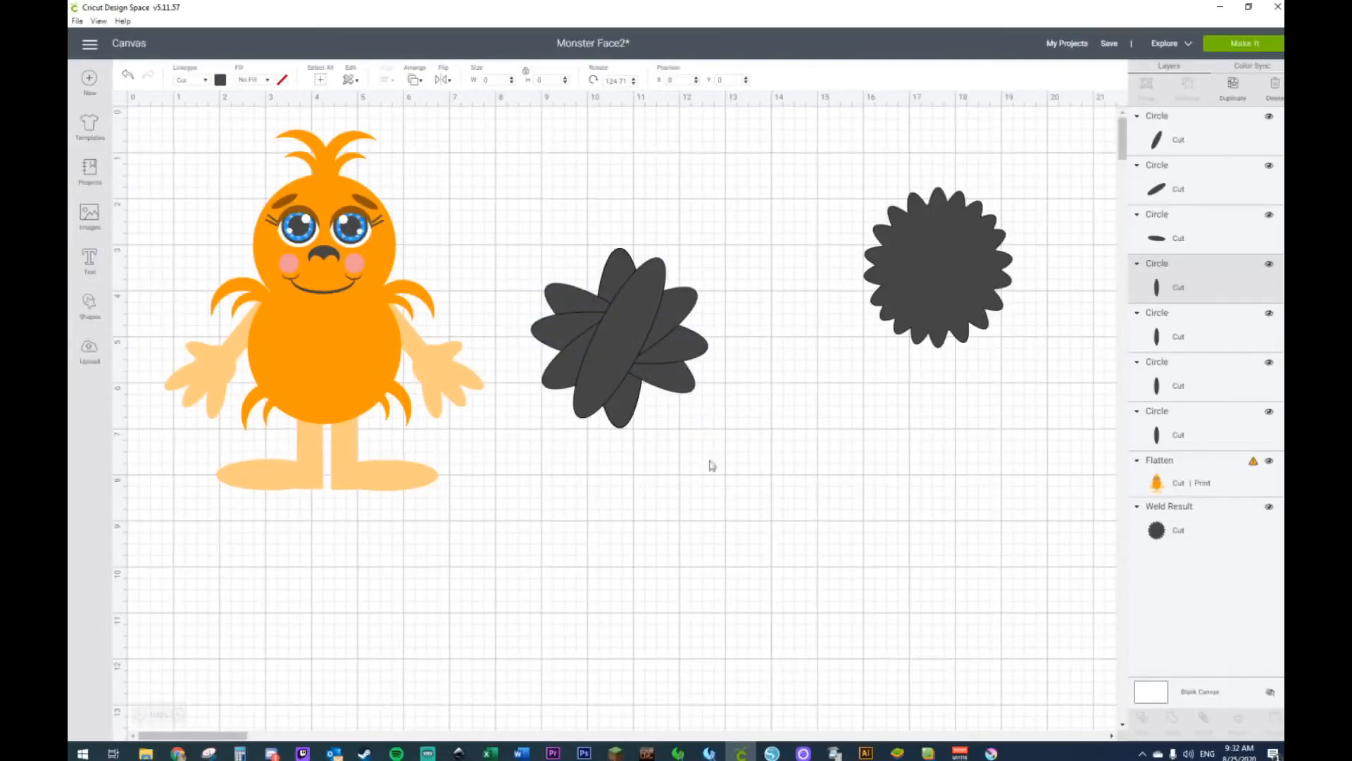
{"action": "left_click", "coordinate": [1199, 341]}
{"action": "left_click_drag", "start_coordinate": [655, 240], "coordinate": [648, 539]}
Step: Delete the two unrotated upright ellipses, and undo the second deletion to keep one as a petal
{"action": "left_click", "coordinate": [1174, 370]}
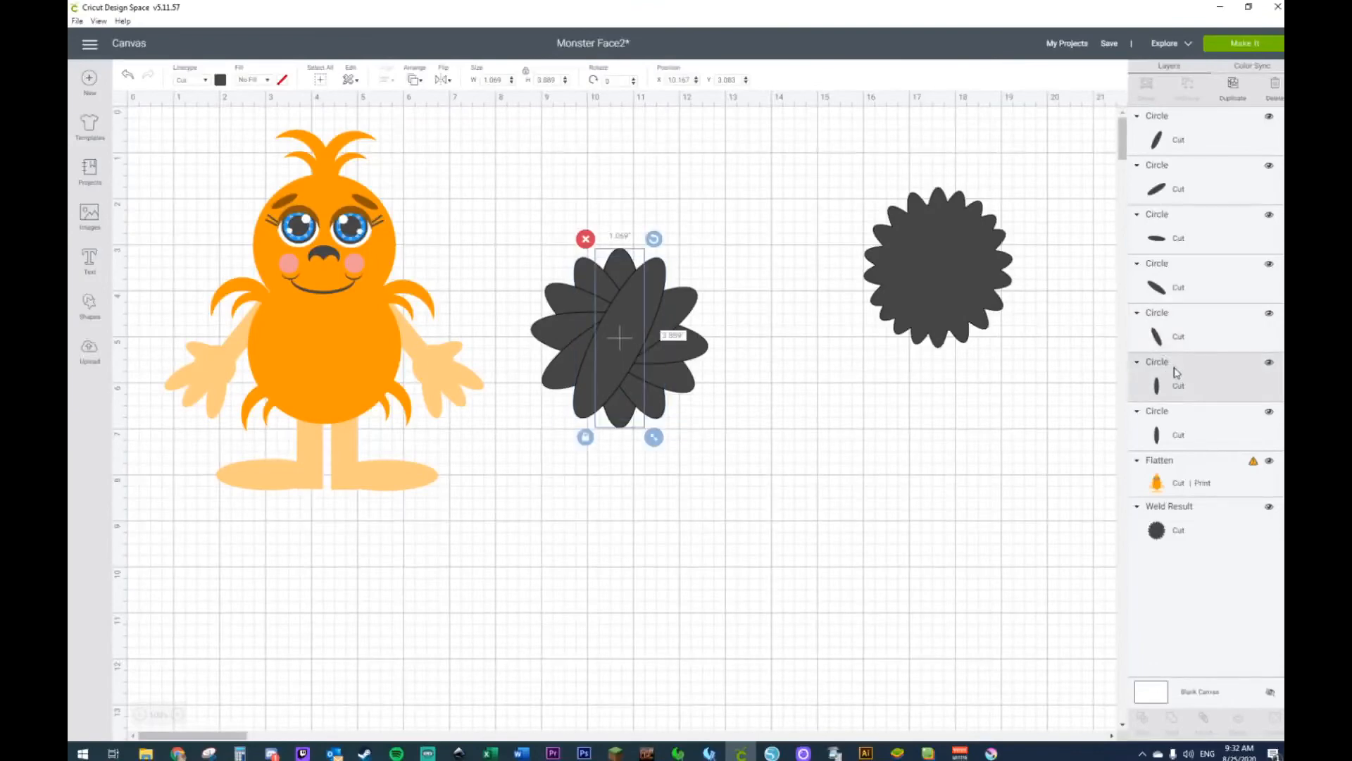
{"action": "key", "text": "Delete"}
{"action": "left_click", "coordinate": [1175, 375]}
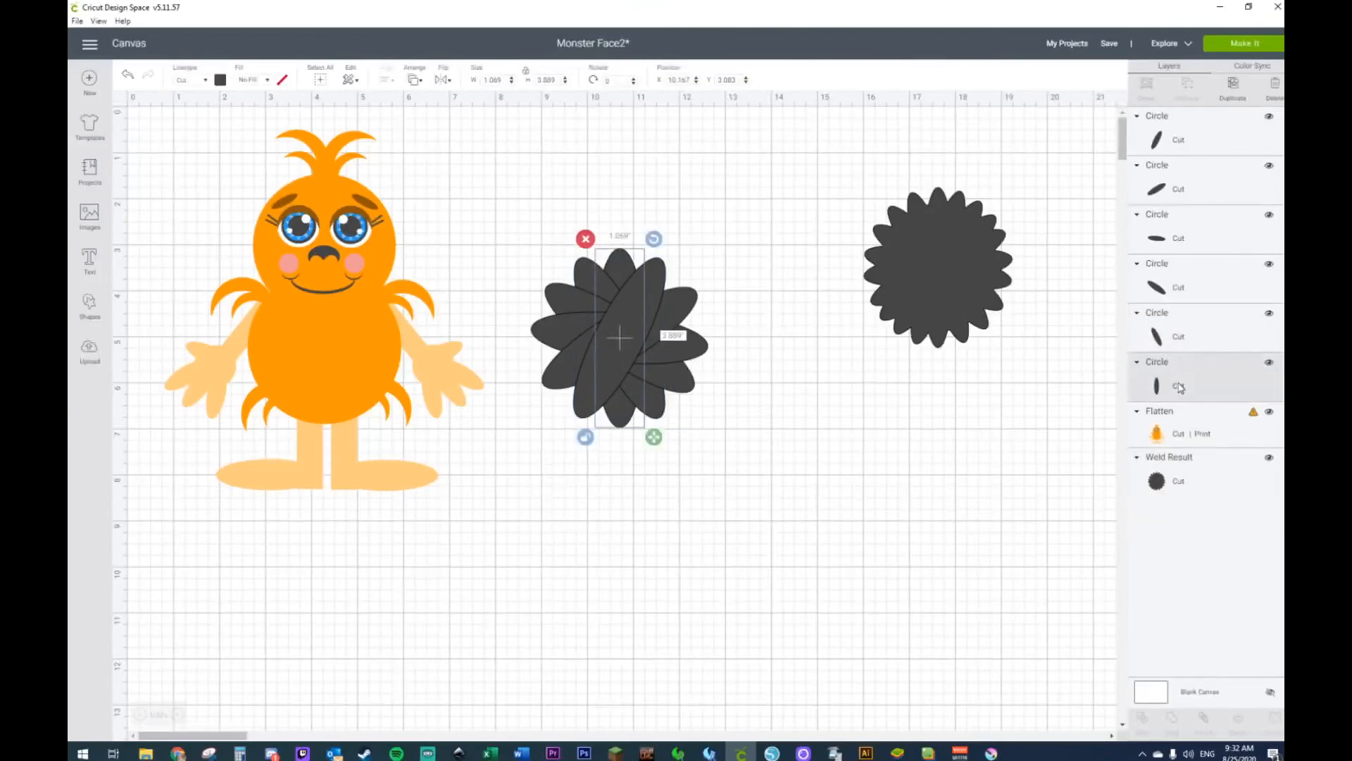
{"action": "key", "text": "Delete"}
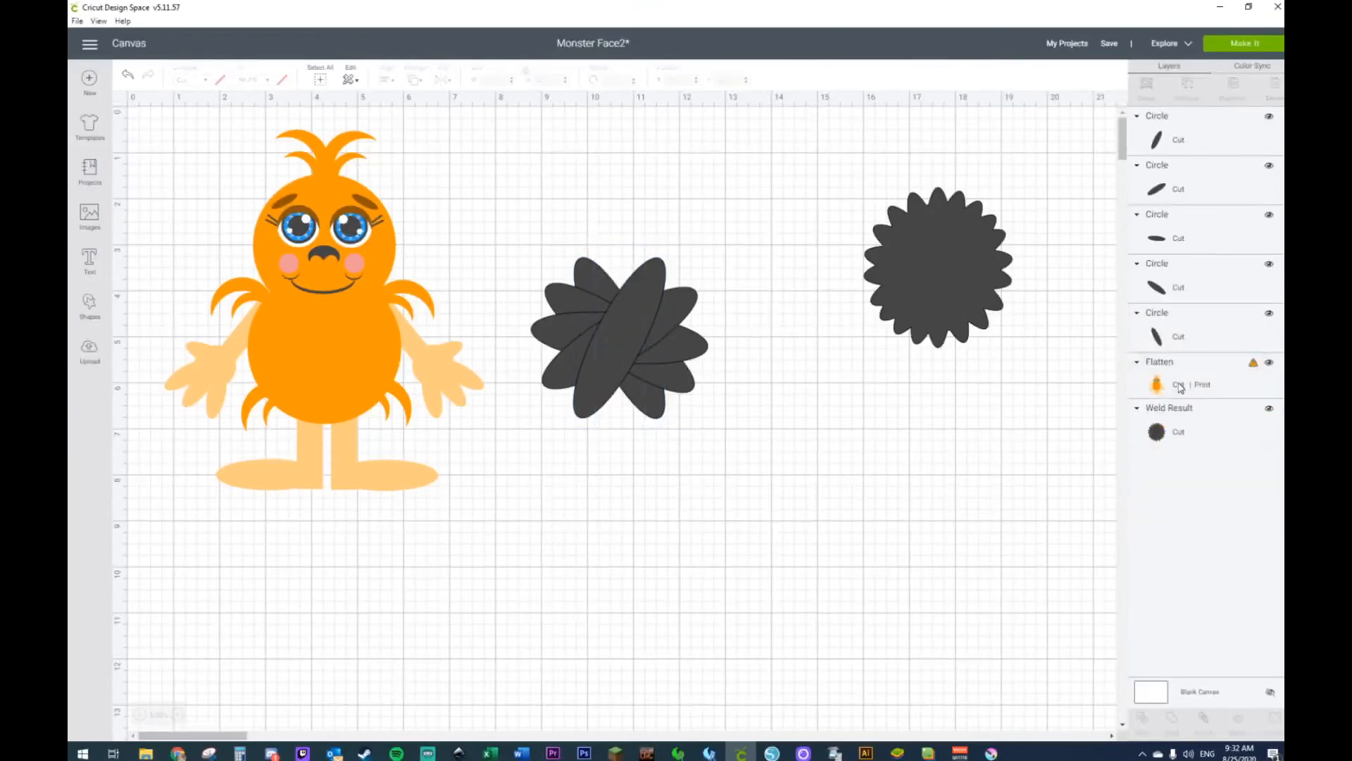
{"action": "left_click", "coordinate": [128, 77]}
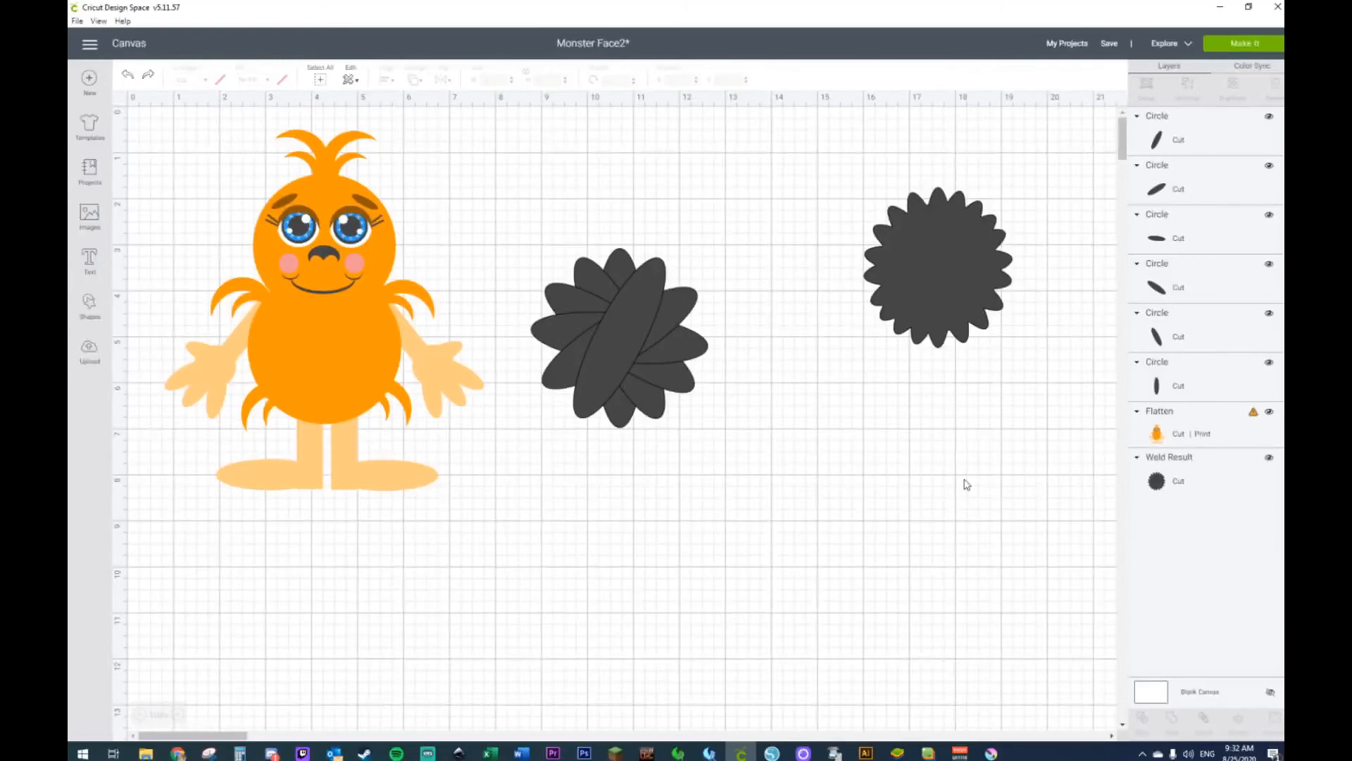
{"action": "left_click_drag", "start_coordinate": [525, 195], "coordinate": [725, 563]}
{"action": "left_click", "coordinate": [733, 421]}
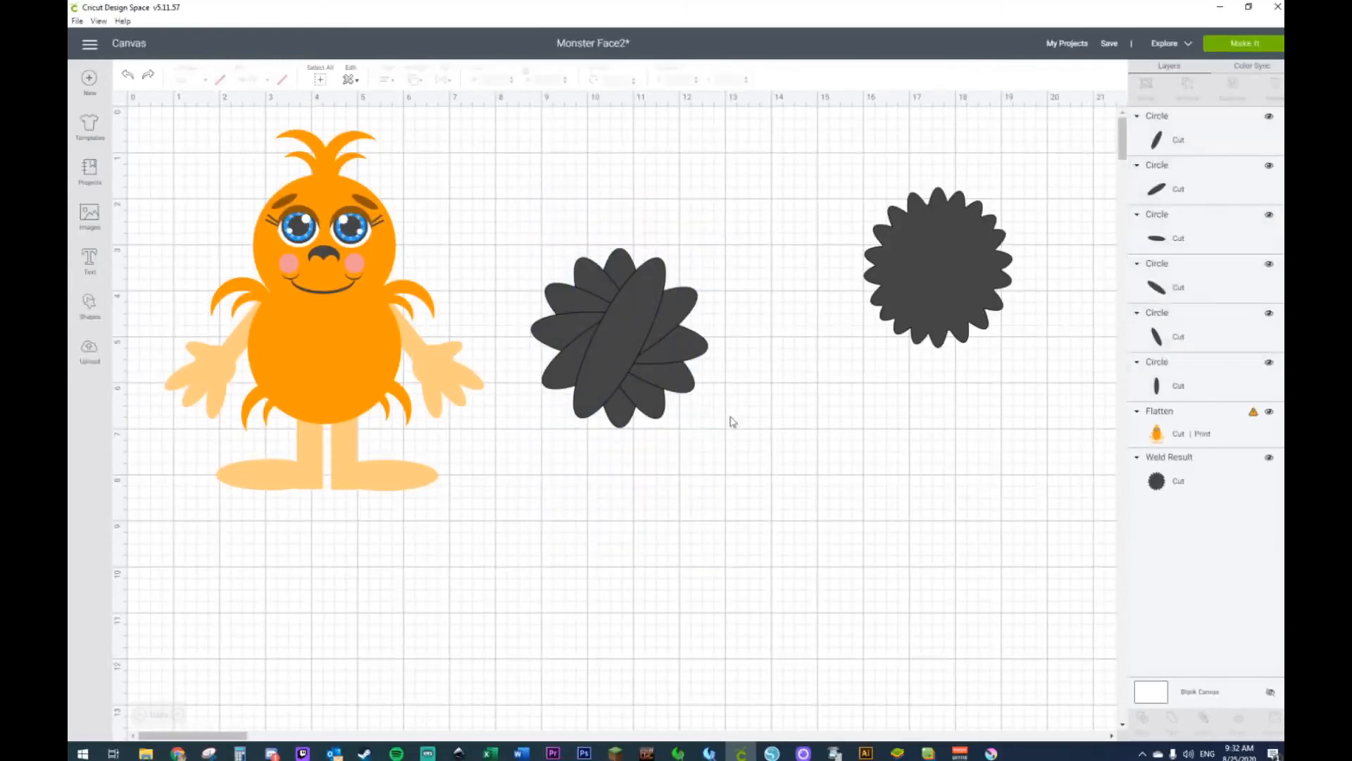
Step: Duplicate the upright ellipse and set the copy apart below the dark scalloped circle
{"action": "left_click", "coordinate": [1180, 389]}
{"action": "key", "text": "ctrl+d"}
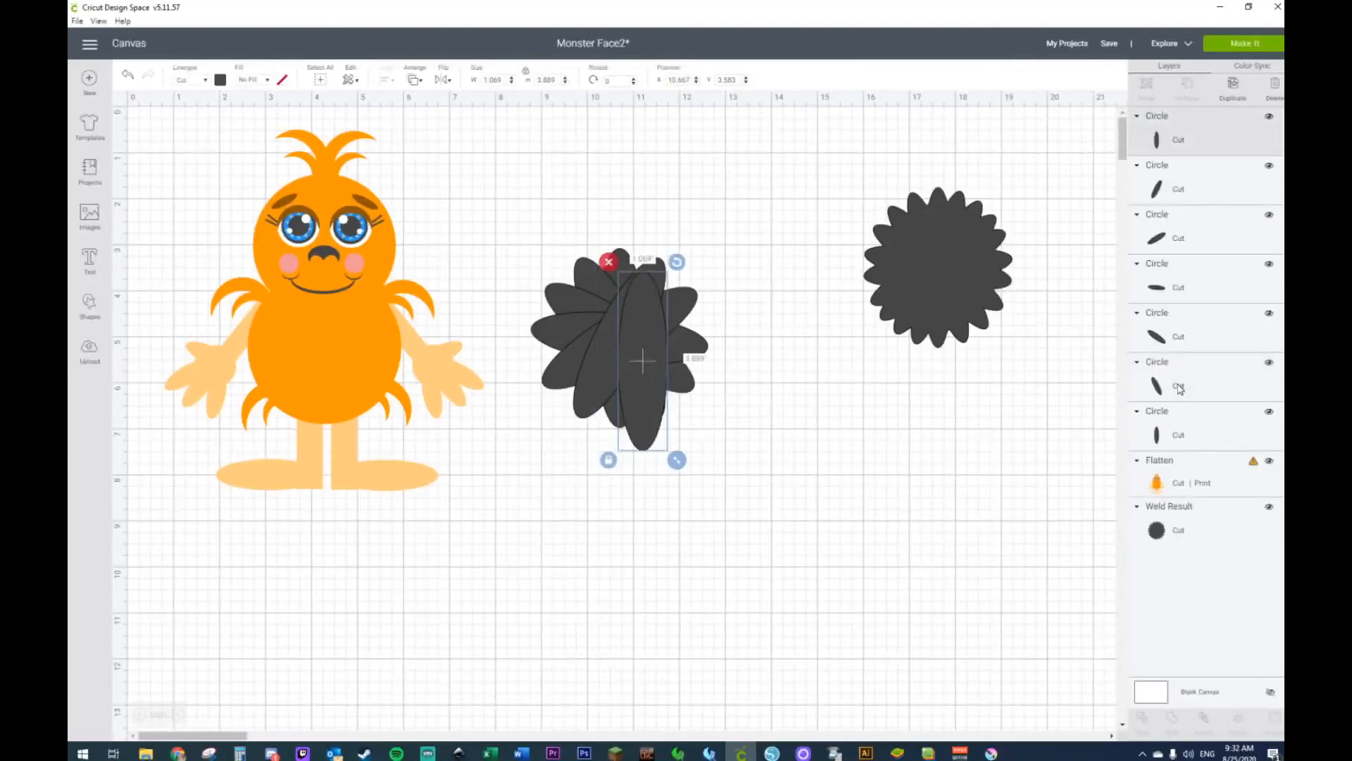
{"action": "left_click_drag", "start_coordinate": [641, 408], "coordinate": [869, 510]}
Step: Weld the six fanned ellipses into a single flower shape
{"action": "left_click_drag", "start_coordinate": [514, 224], "coordinate": [717, 456]}
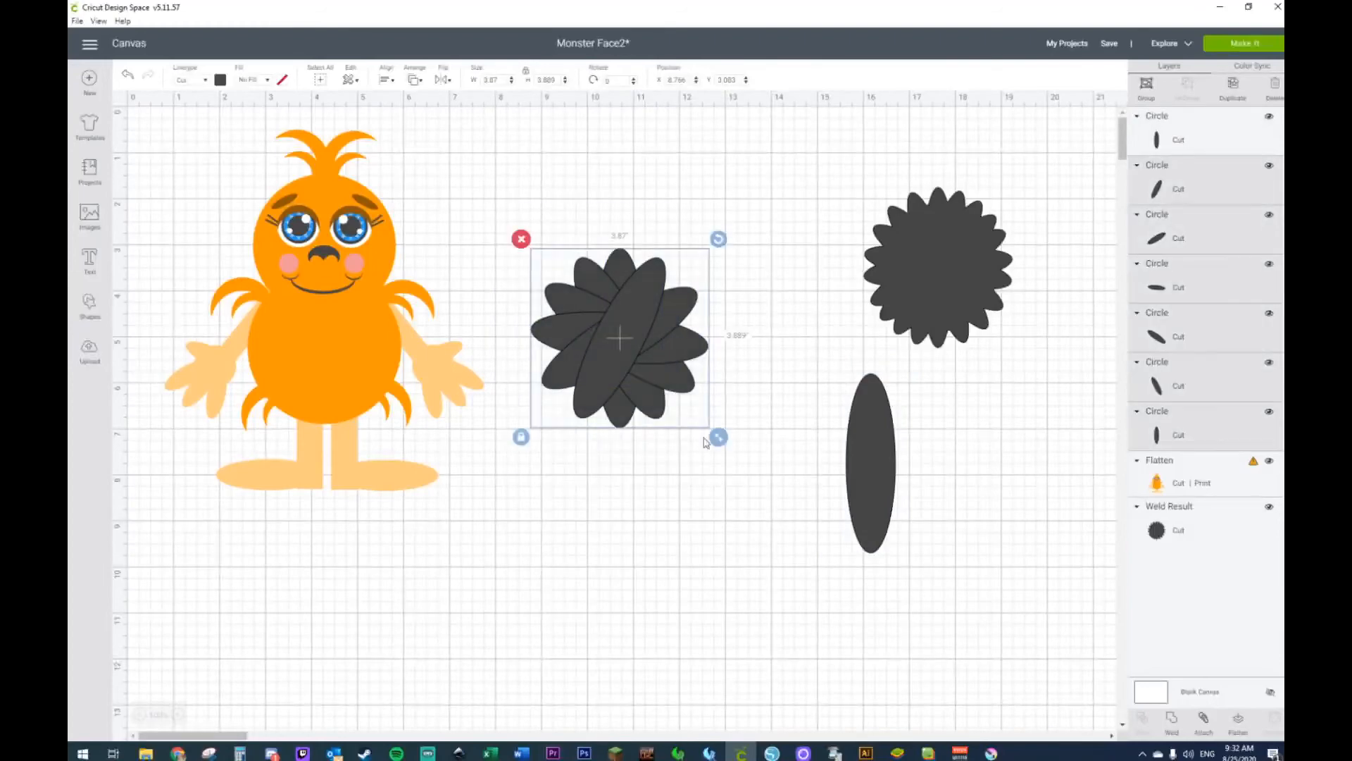
{"action": "right_click", "coordinate": [634, 355]}
{"action": "left_click", "coordinate": [671, 636]}
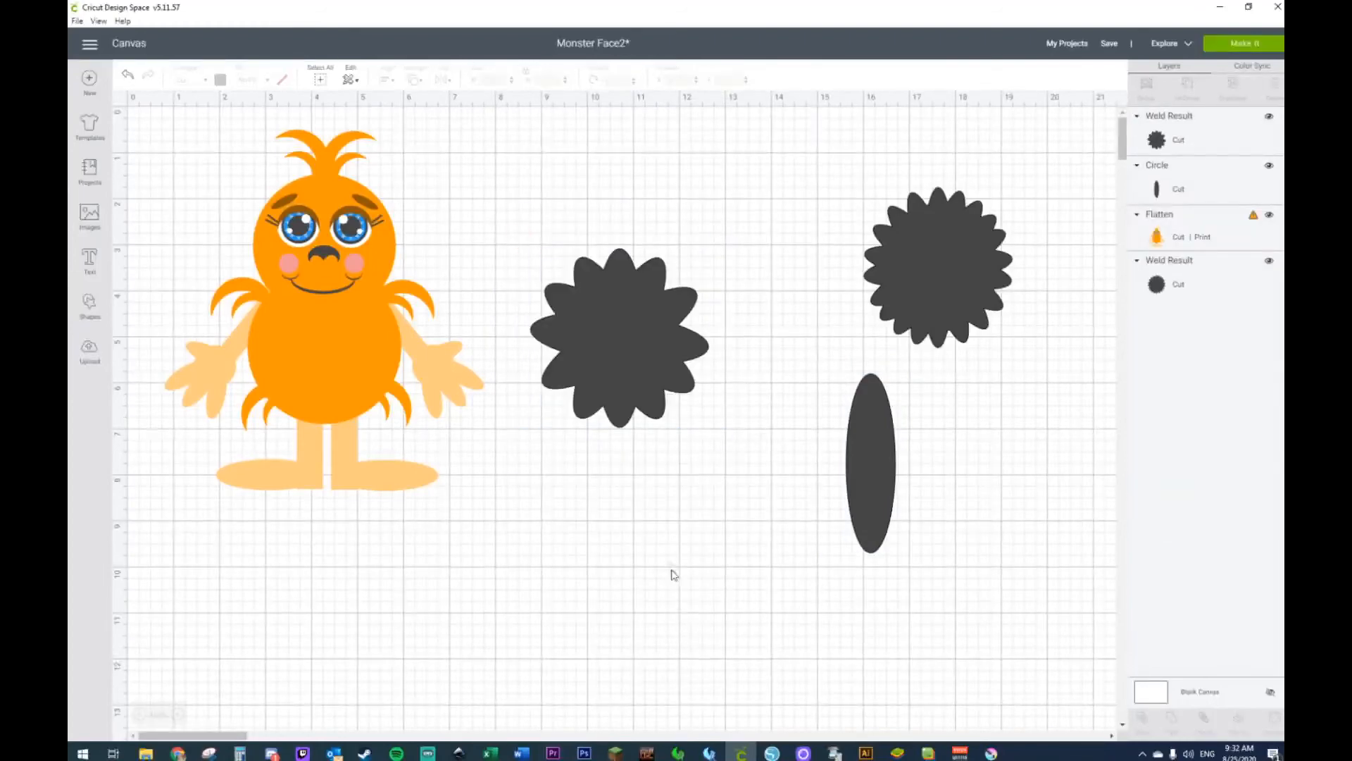
Step: Delete the old scalloped circle and the spare ellipse, keeping the newly welded flower shape
{"action": "left_click_drag", "start_coordinate": [947, 261], "coordinate": [920, 235]}
{"action": "left_click", "coordinate": [632, 416]}
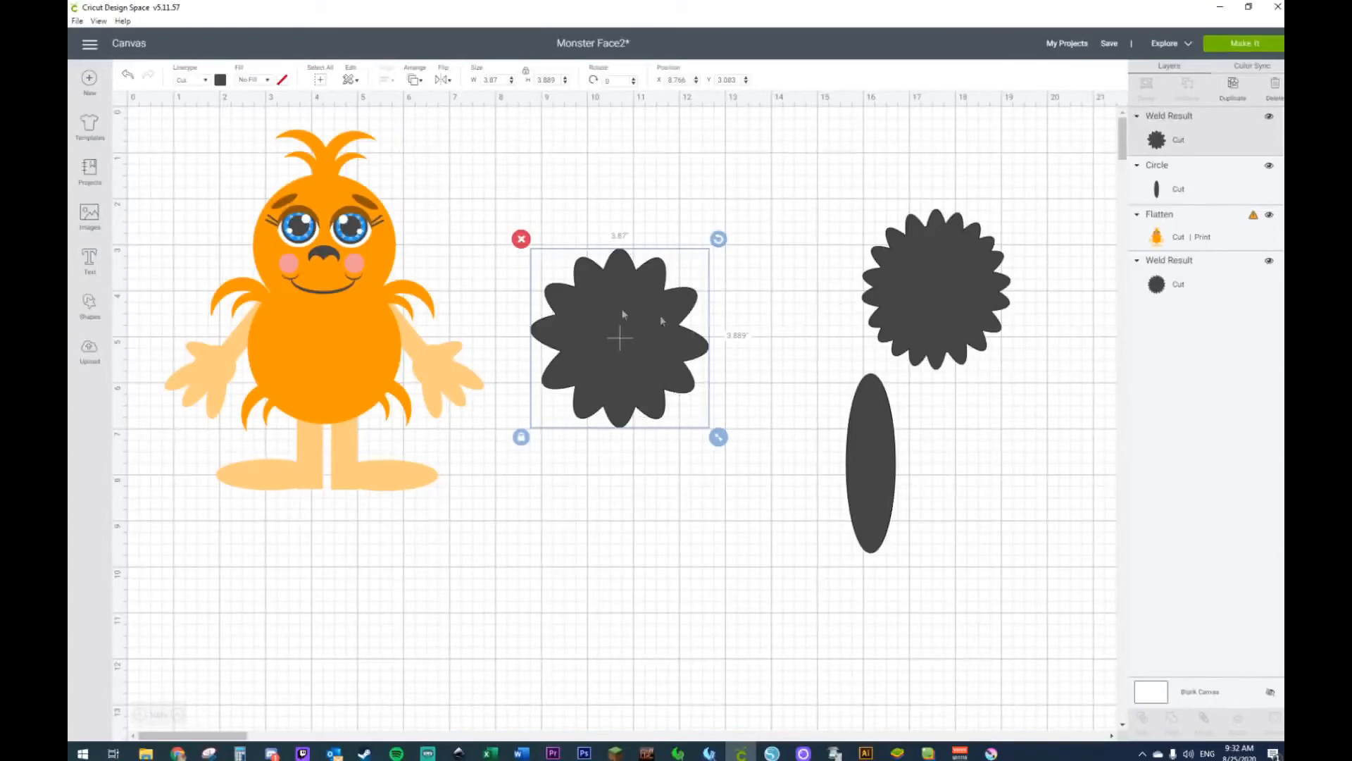
{"action": "left_click_drag", "start_coordinate": [805, 203], "coordinate": [1048, 569]}
{"action": "key", "text": "Delete"}
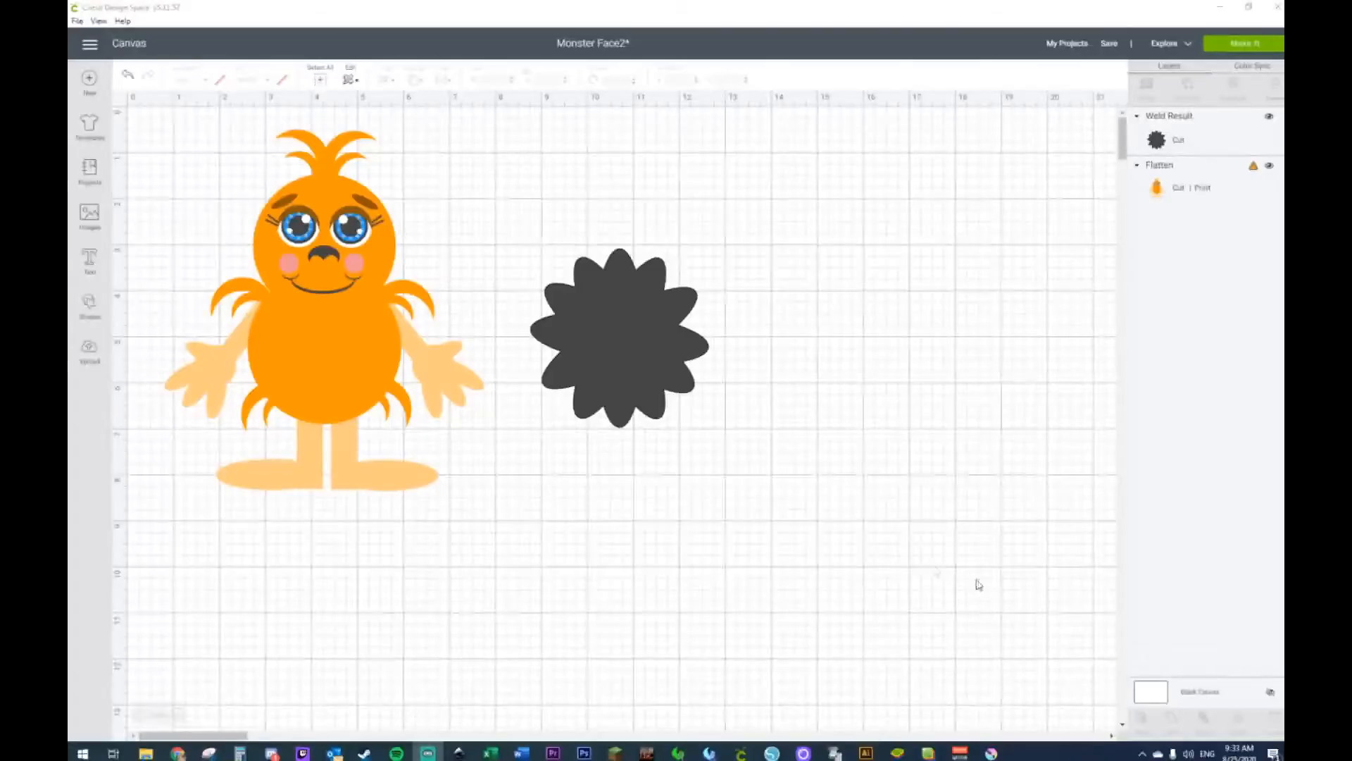
Step: Scale the flattened monster down to about 2.36 by 2.67 in and nudge it down the canvas
{"action": "left_click", "coordinate": [330, 384]}
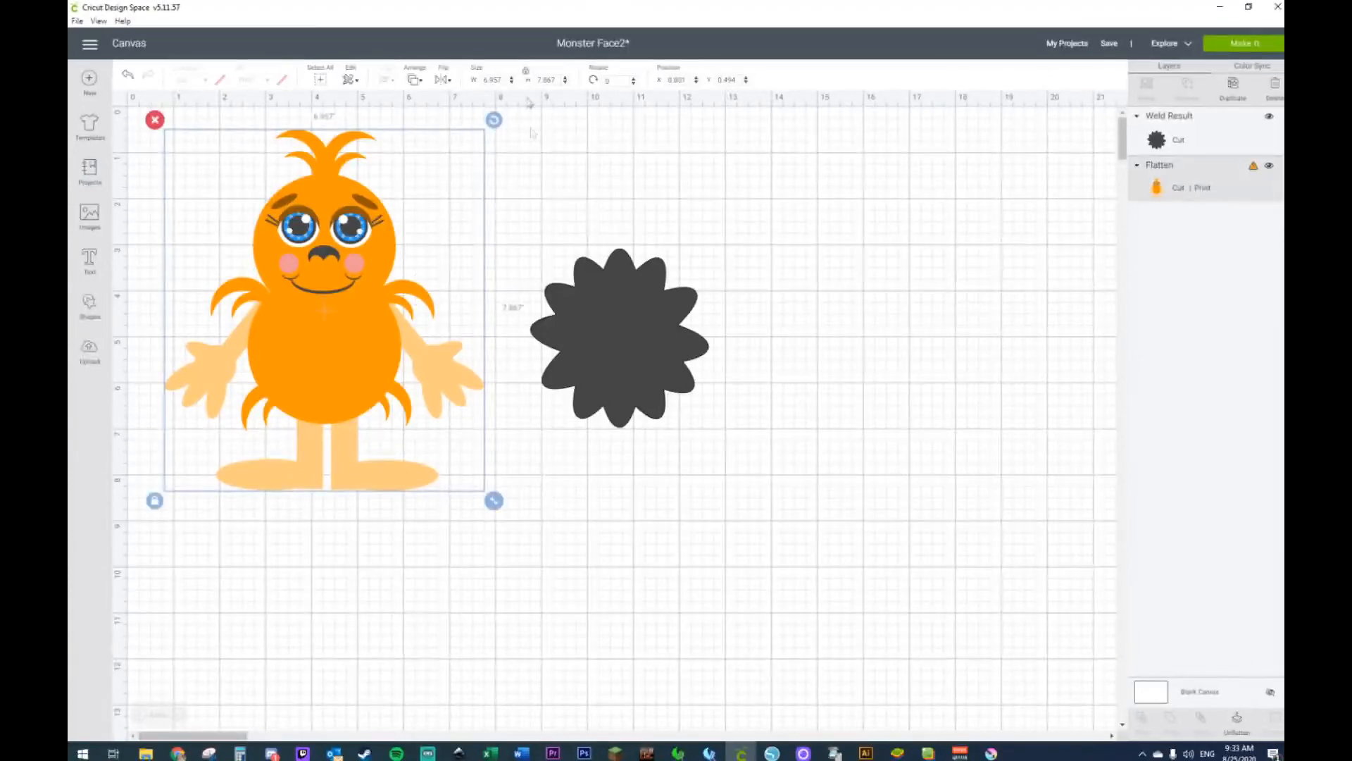
{"action": "left_click_drag", "start_coordinate": [494, 501], "coordinate": [389, 383]}
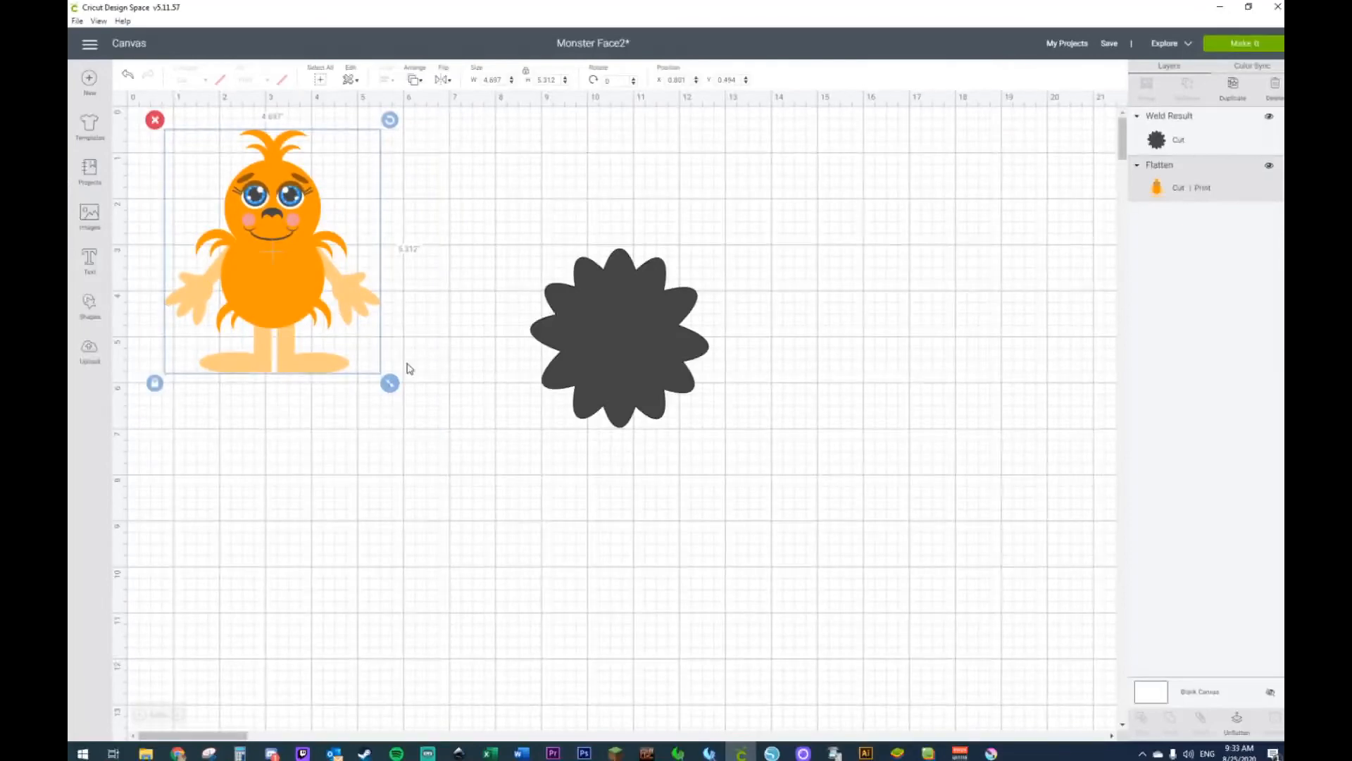
{"action": "left_click_drag", "start_coordinate": [389, 383], "coordinate": [275, 237]}
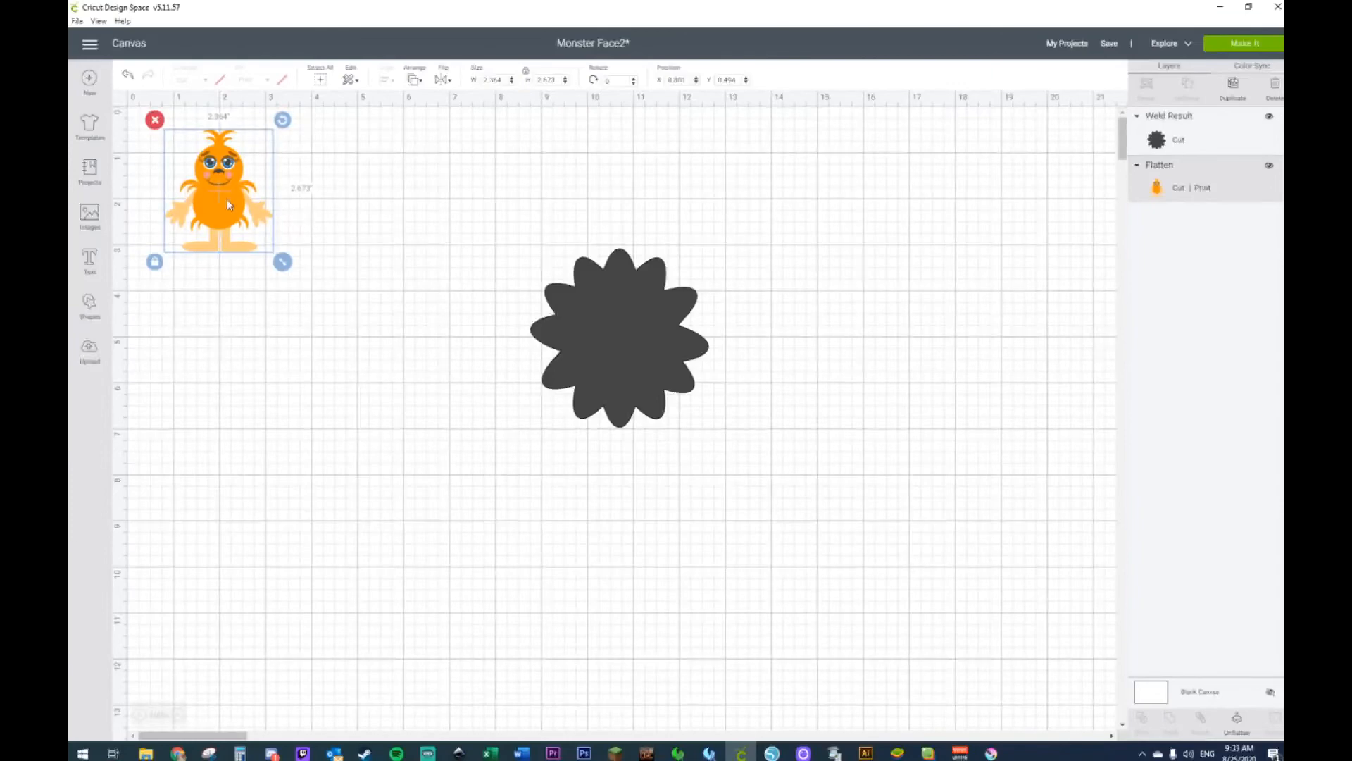
{"action": "left_click_drag", "start_coordinate": [226, 199], "coordinate": [229, 229]}
Step: Bring the dark flower shape closer, place the monster over it, and send the flower shape to the back
{"action": "left_click", "coordinate": [643, 373]}
{"action": "left_click_drag", "start_coordinate": [643, 370], "coordinate": [476, 267]}
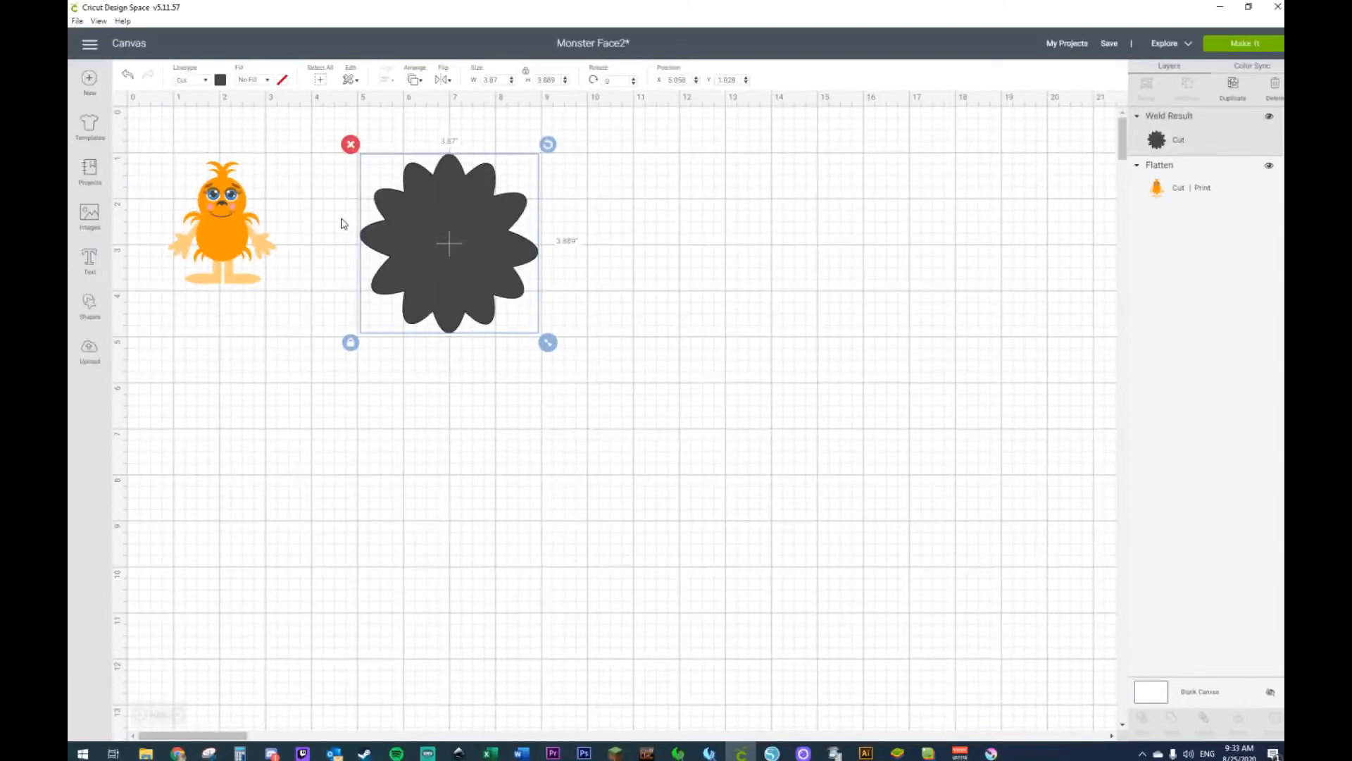
{"action": "left_click_drag", "start_coordinate": [250, 220], "coordinate": [452, 252]}
{"action": "right_click", "coordinate": [471, 259]}
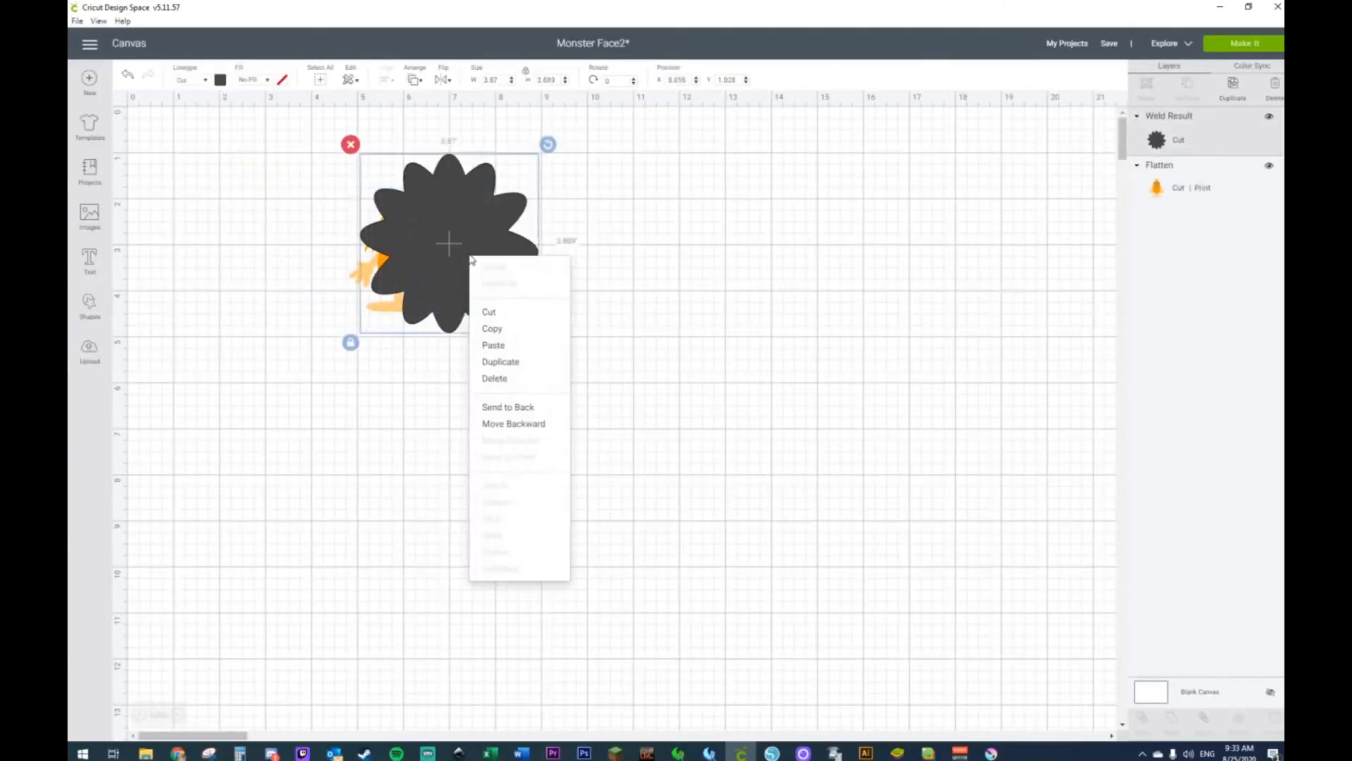
{"action": "left_click", "coordinate": [509, 407]}
Step: Scale the flower backing to about 3.03 by 3.04 in behind the monster, and move the two pieces apart
{"action": "left_click_drag", "start_coordinate": [488, 273], "coordinate": [445, 284]}
{"action": "left_click_drag", "start_coordinate": [495, 353], "coordinate": [477, 321]}
{"action": "left_click_drag", "start_coordinate": [345, 195], "coordinate": [360, 218]}
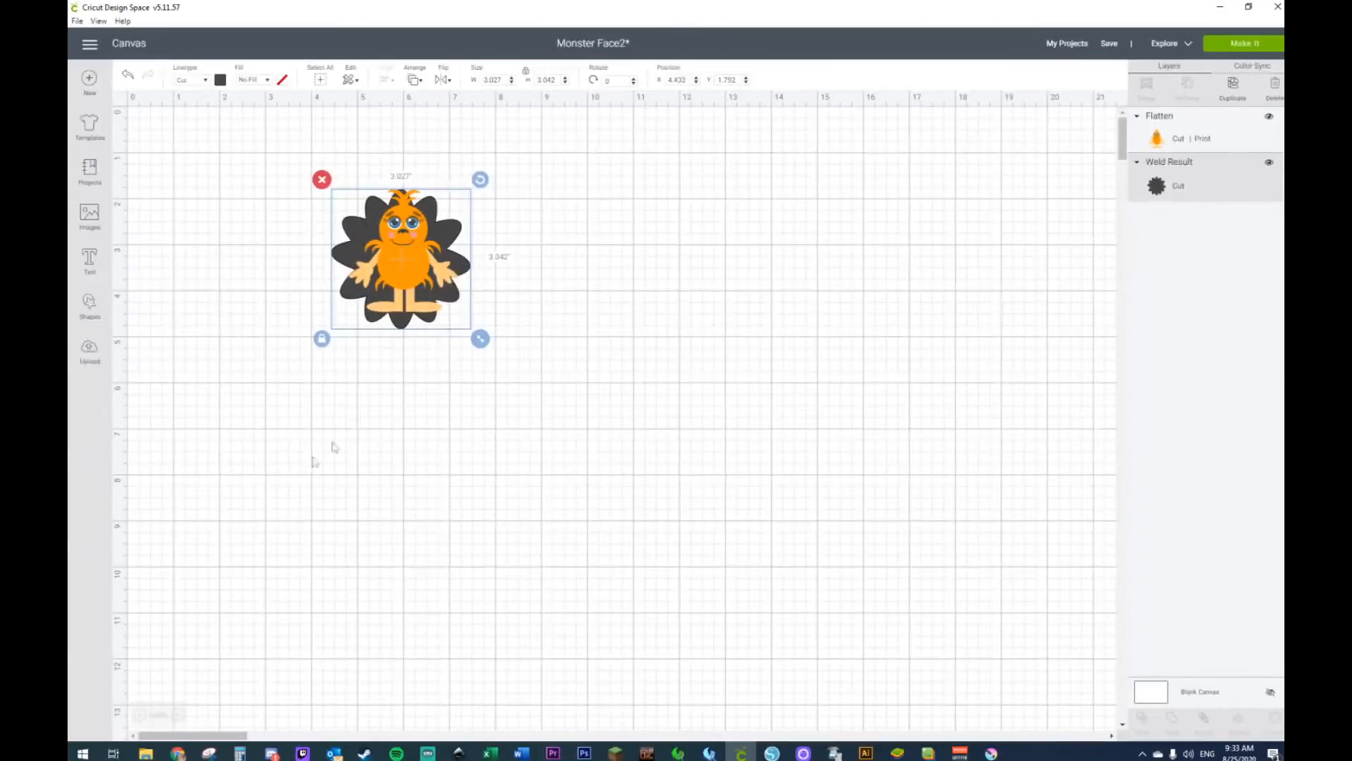
{"action": "left_click_drag", "start_coordinate": [394, 231], "coordinate": [221, 165]}
{"action": "left_click_drag", "start_coordinate": [346, 254], "coordinate": [316, 202]}
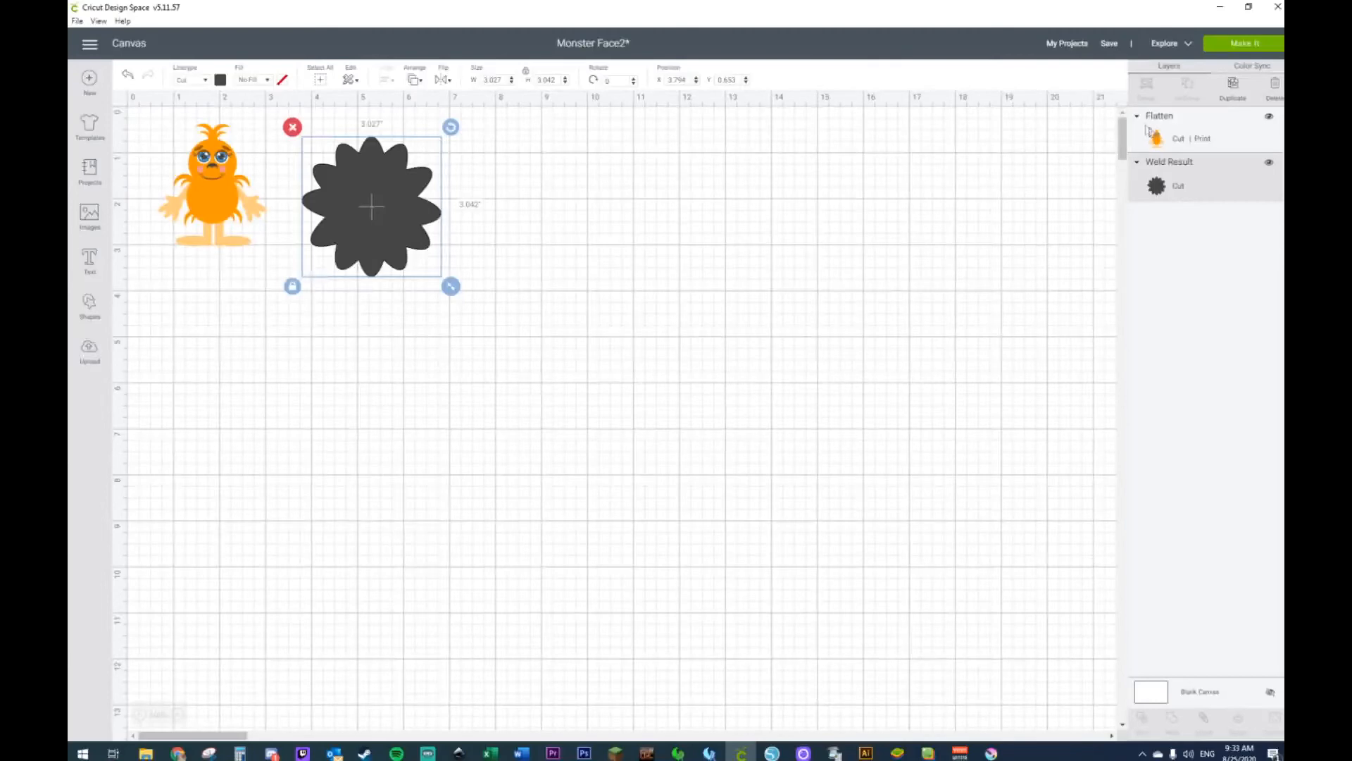
Step: Prepare the project for making and review the flower's cut mat and the monster's print-then-cut mat
{"action": "left_click", "coordinate": [1244, 44]}
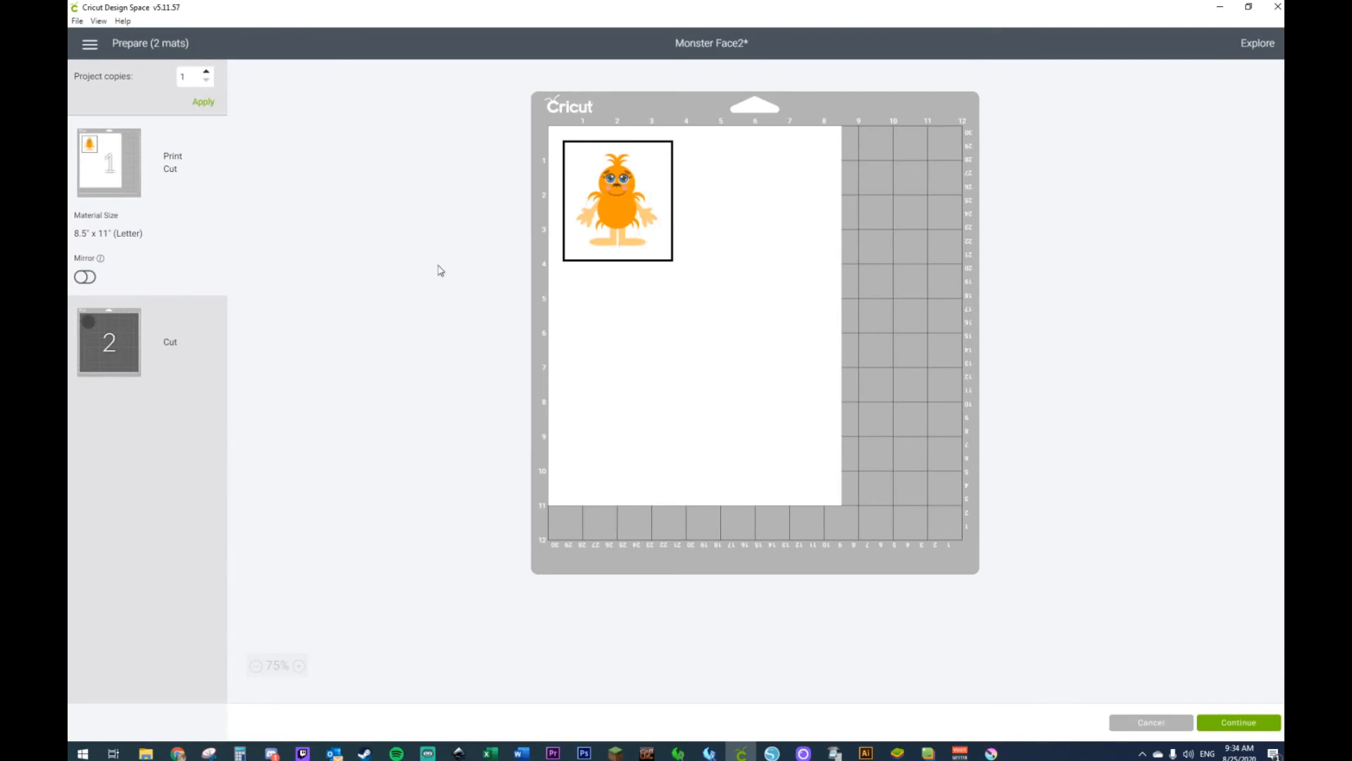
{"action": "left_click", "coordinate": [105, 354]}
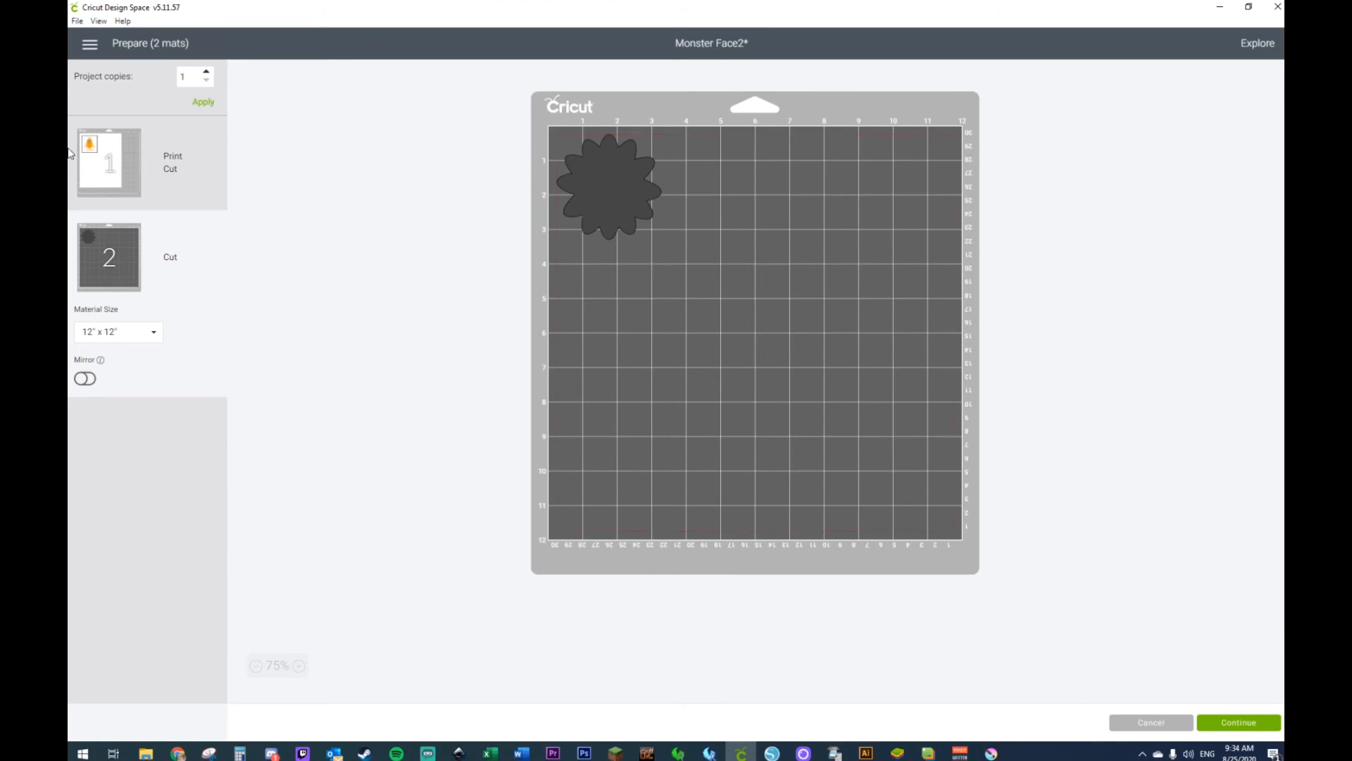
{"action": "left_click", "coordinate": [121, 177]}
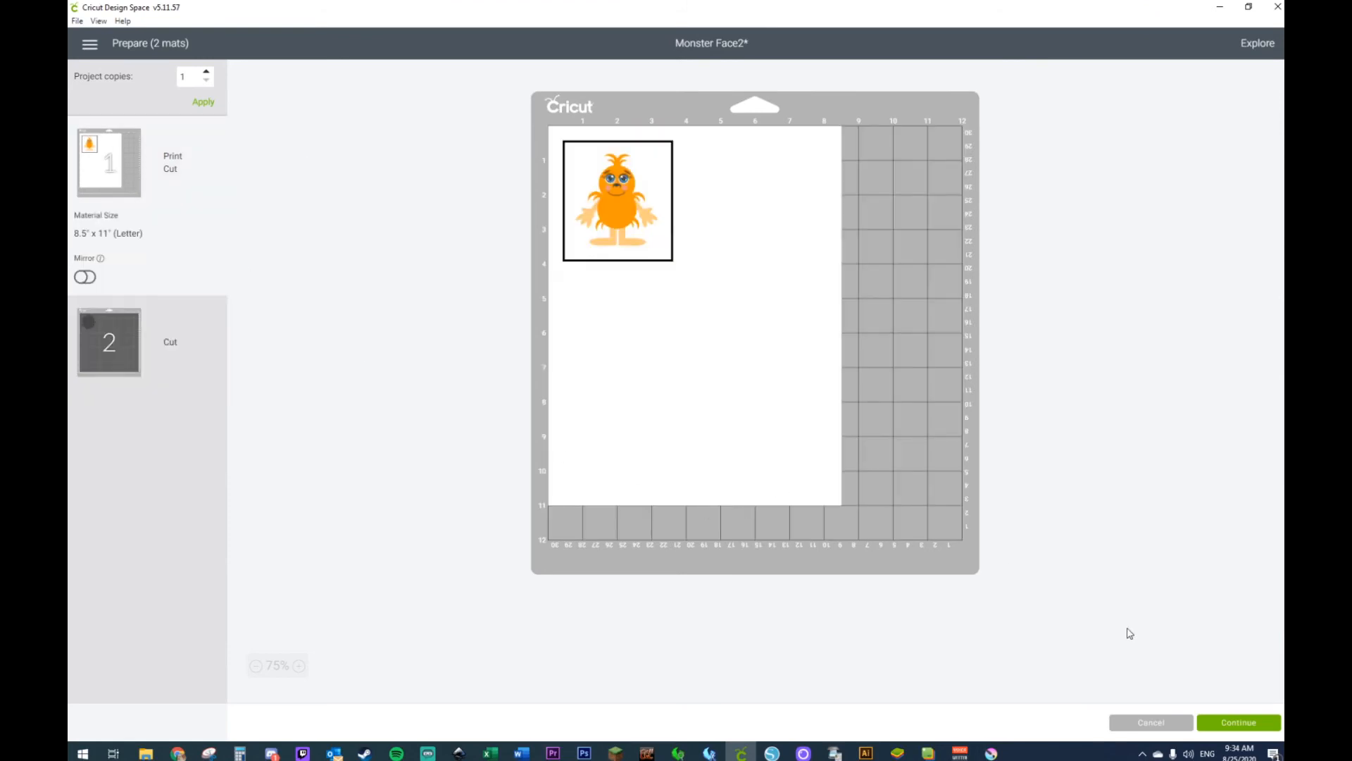
Step: Continue to the make stage and print one copy of the monster on the Canon TS9100 series with bleed added
{"action": "left_click", "coordinate": [1244, 720]}
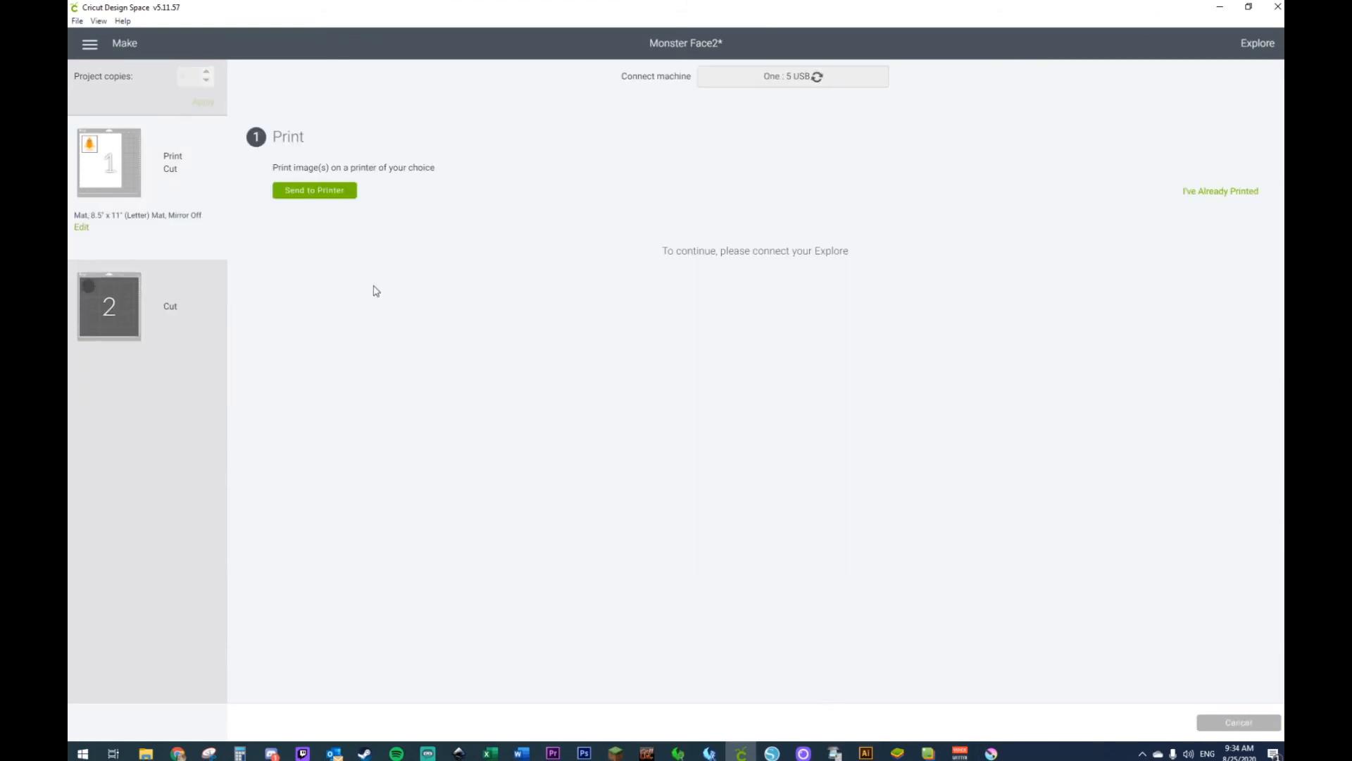
{"action": "left_click", "coordinate": [315, 191]}
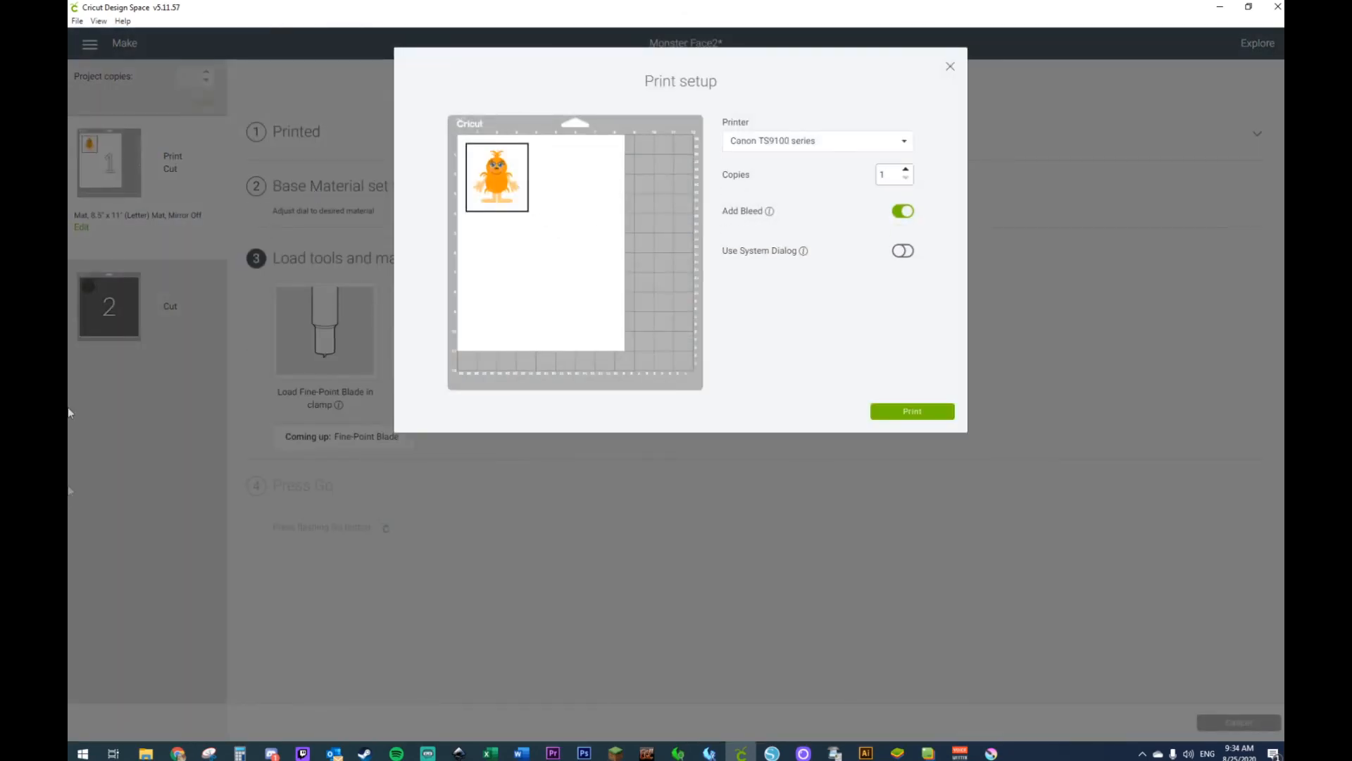
{"action": "left_click", "coordinate": [922, 414]}
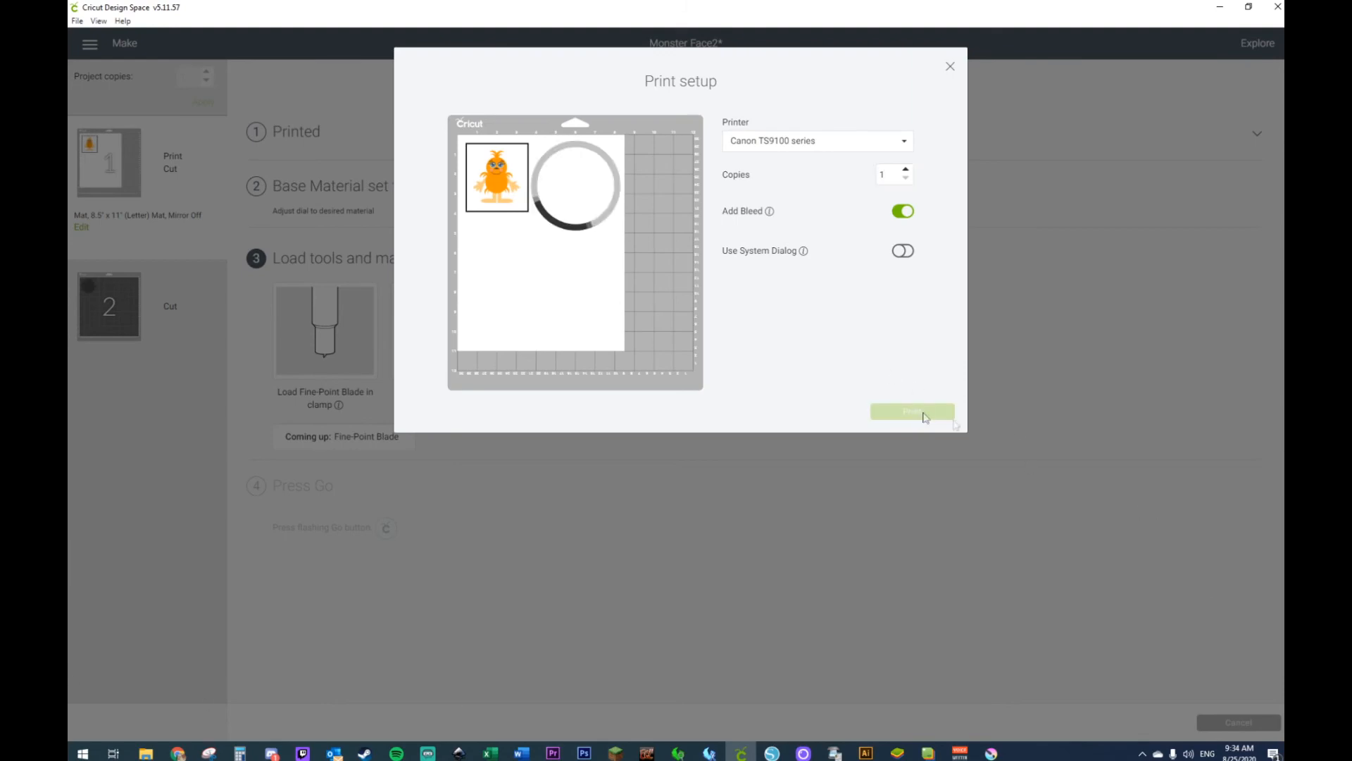